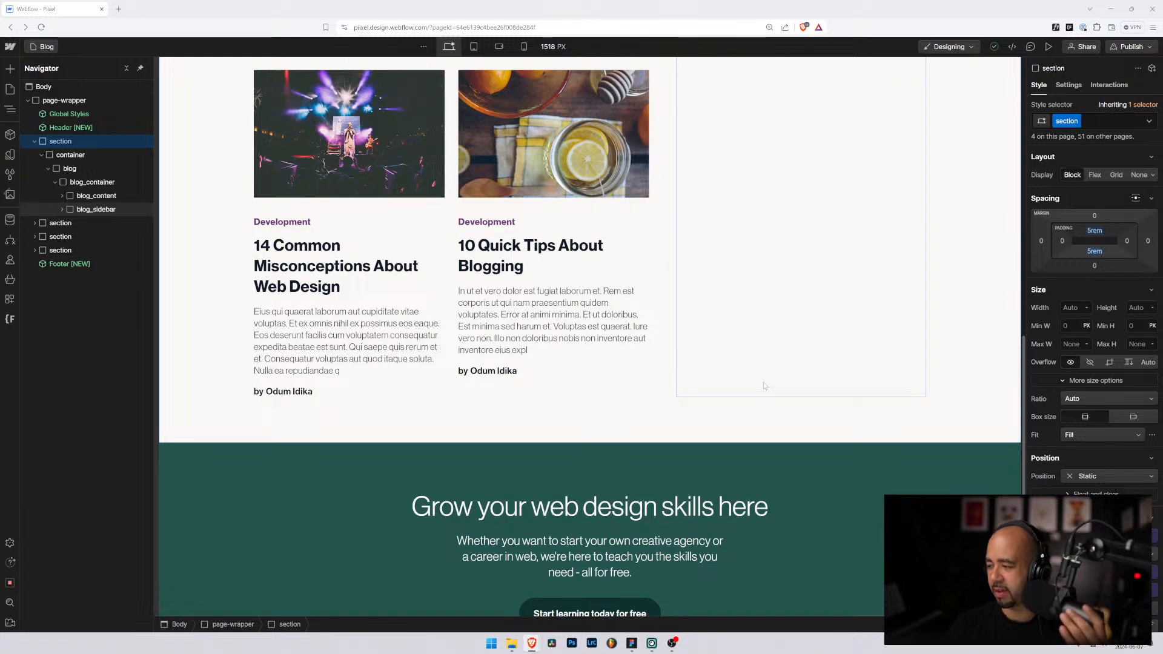
Step: Open the Blog Posts Template from the site's Pages list
{"action": "scroll", "coordinate": [674, 332], "scroll_direction": "up", "scroll_amount": 8}
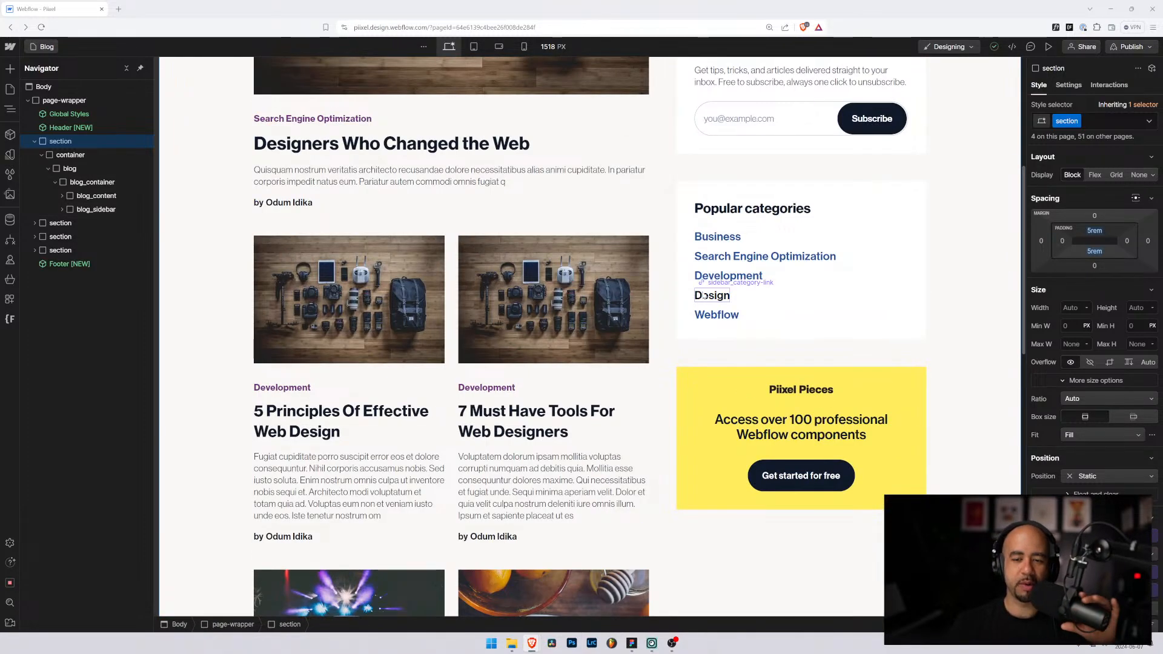
{"action": "scroll", "coordinate": [703, 295], "scroll_direction": "up", "scroll_amount": 3}
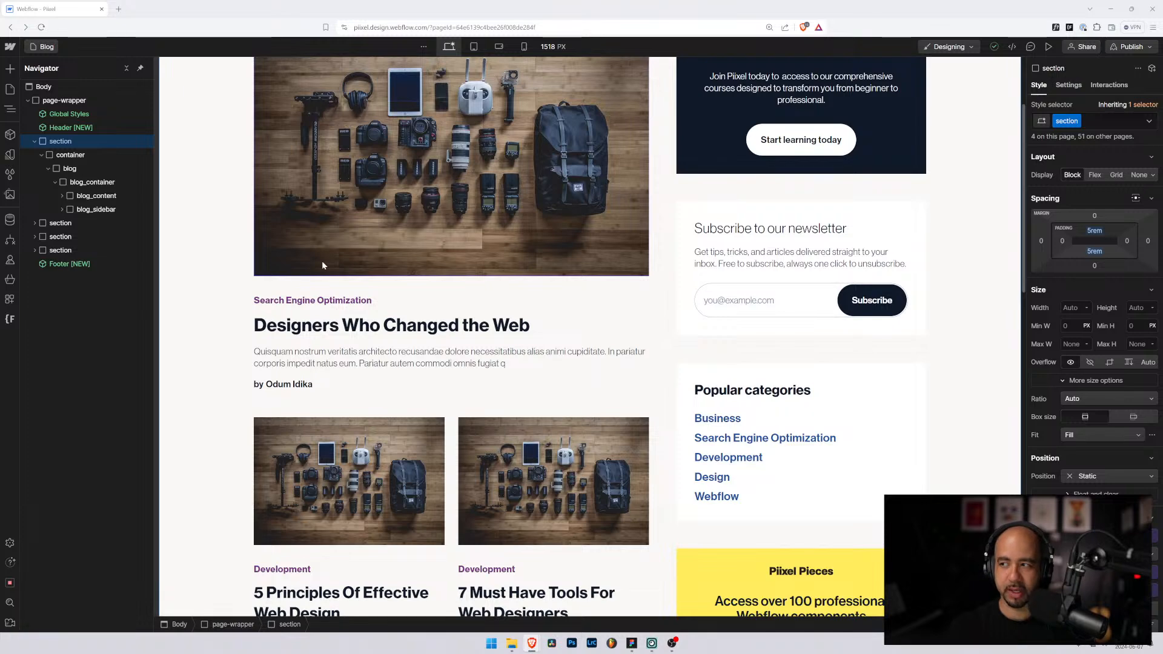
{"action": "scroll", "coordinate": [284, 255], "scroll_direction": "up", "scroll_amount": 3}
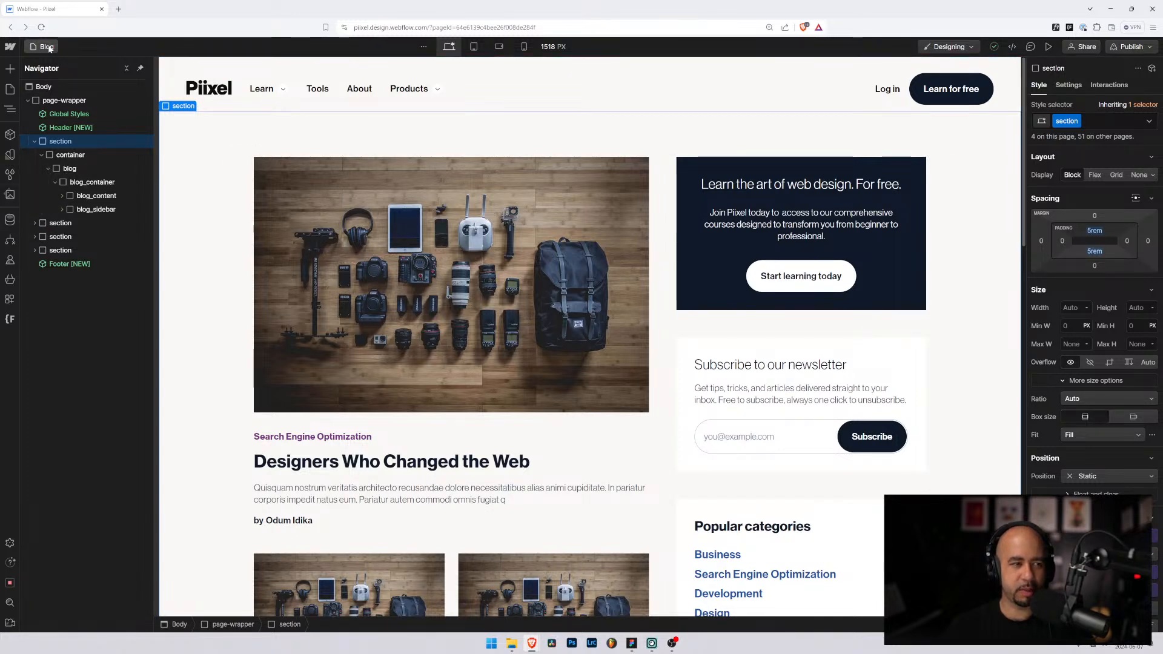
{"action": "left_click", "coordinate": [10, 89]}
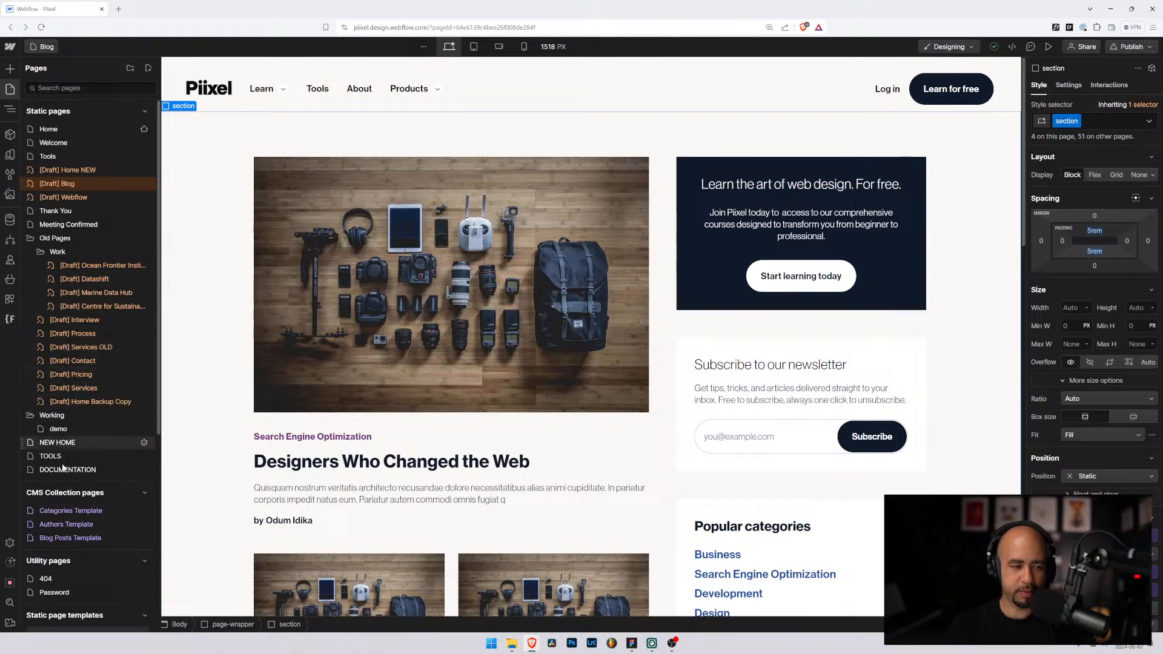
{"action": "scroll", "coordinate": [67, 499], "scroll_direction": "down", "scroll_amount": 1}
{"action": "left_click", "coordinate": [74, 495]}
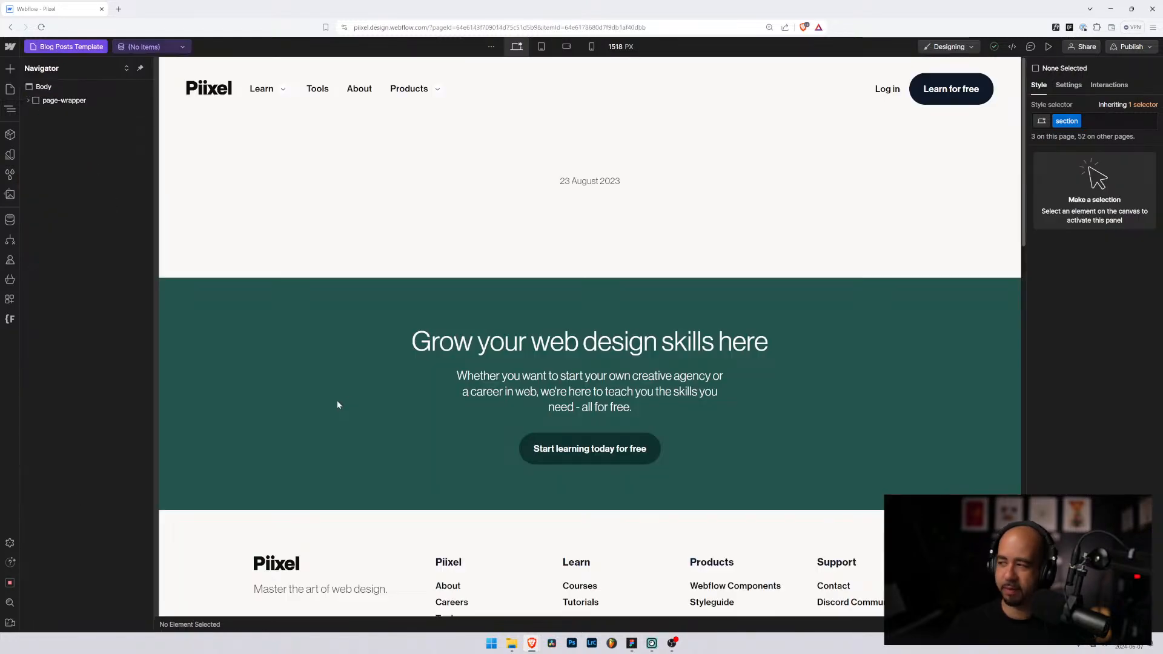
Step: Select the container around the post video and title
{"action": "scroll", "coordinate": [627, 335], "scroll_direction": "down", "scroll_amount": 6}
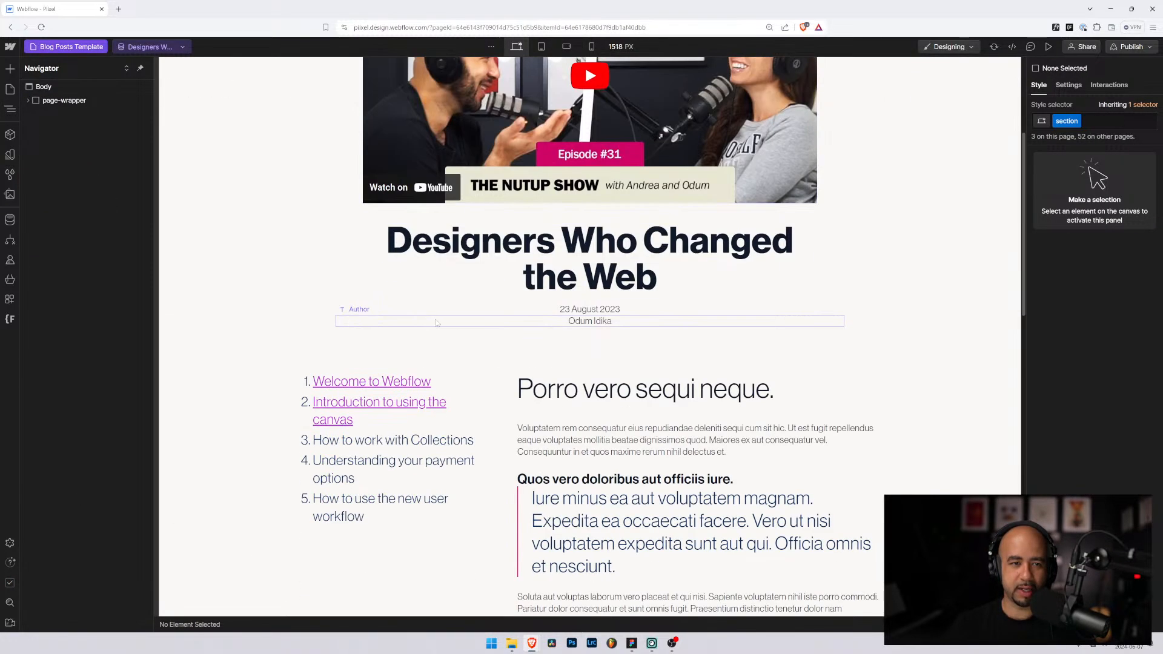
{"action": "scroll", "coordinate": [496, 333], "scroll_direction": "up", "scroll_amount": 6}
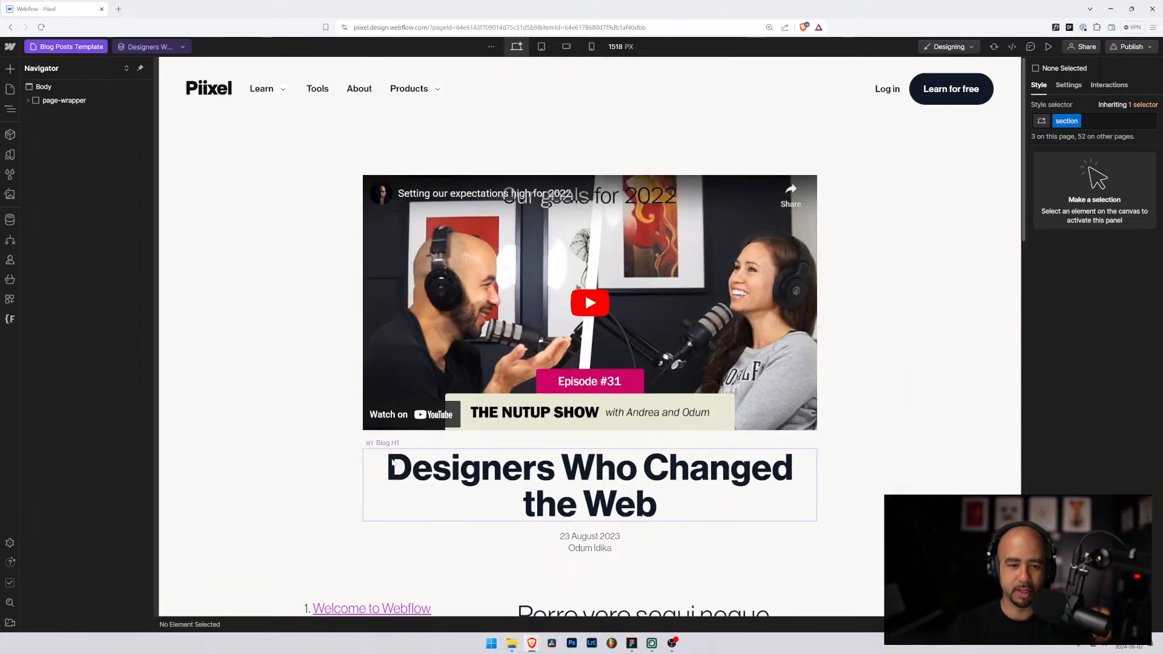
{"action": "scroll", "coordinate": [388, 461], "scroll_direction": "down", "scroll_amount": 5}
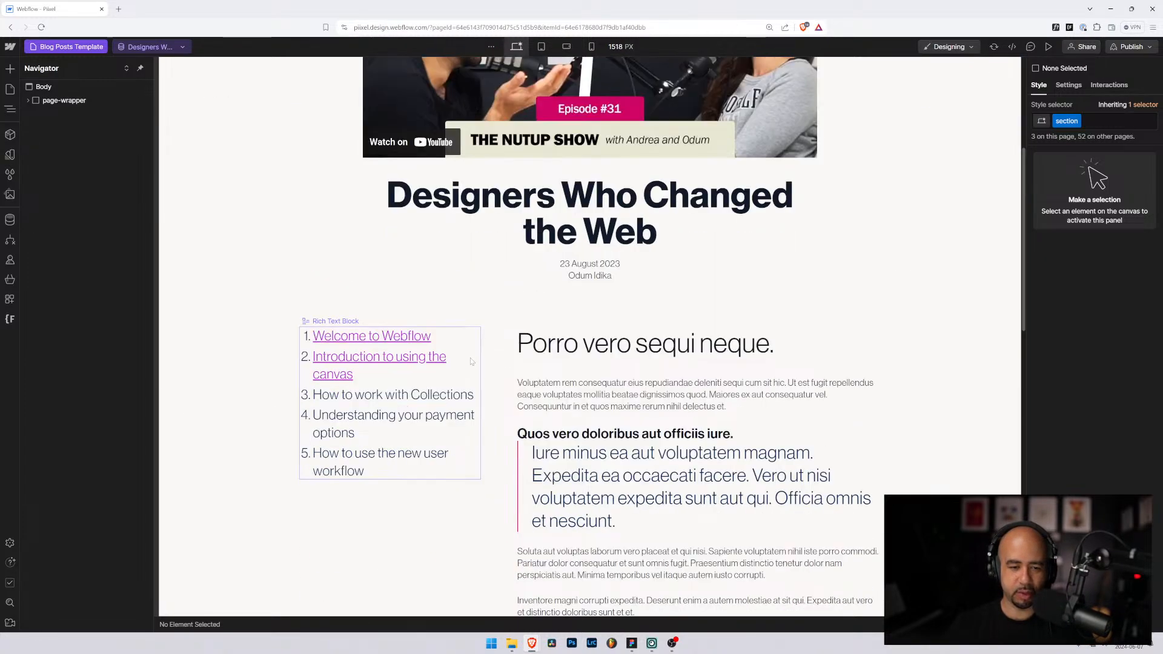
{"action": "scroll", "coordinate": [348, 212], "scroll_direction": "up", "scroll_amount": 5}
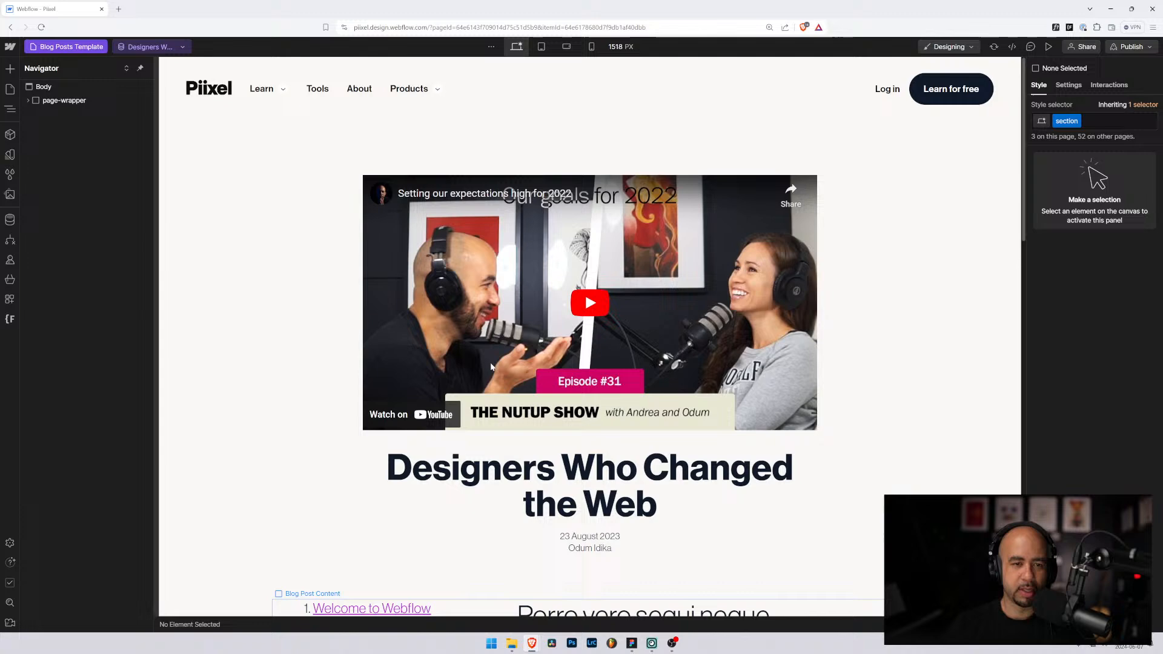
{"action": "left_click", "coordinate": [349, 212]}
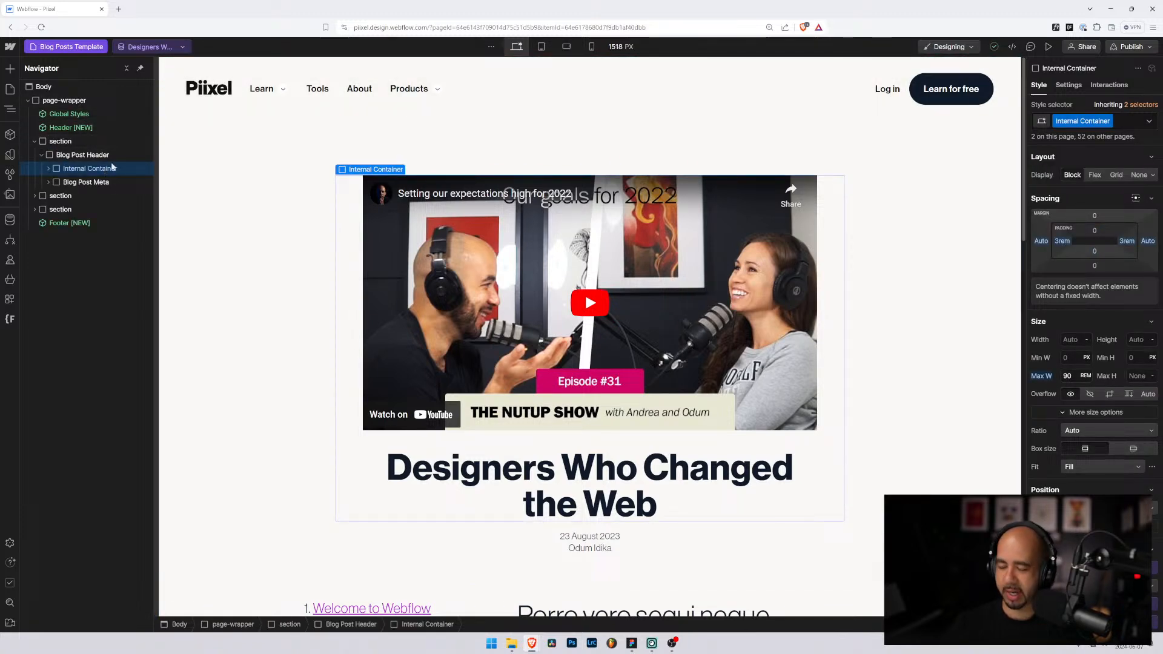
Step: Return to the Blog page, expand blog_container and snip its Navigator tree
{"action": "left_click", "coordinate": [50, 48]}
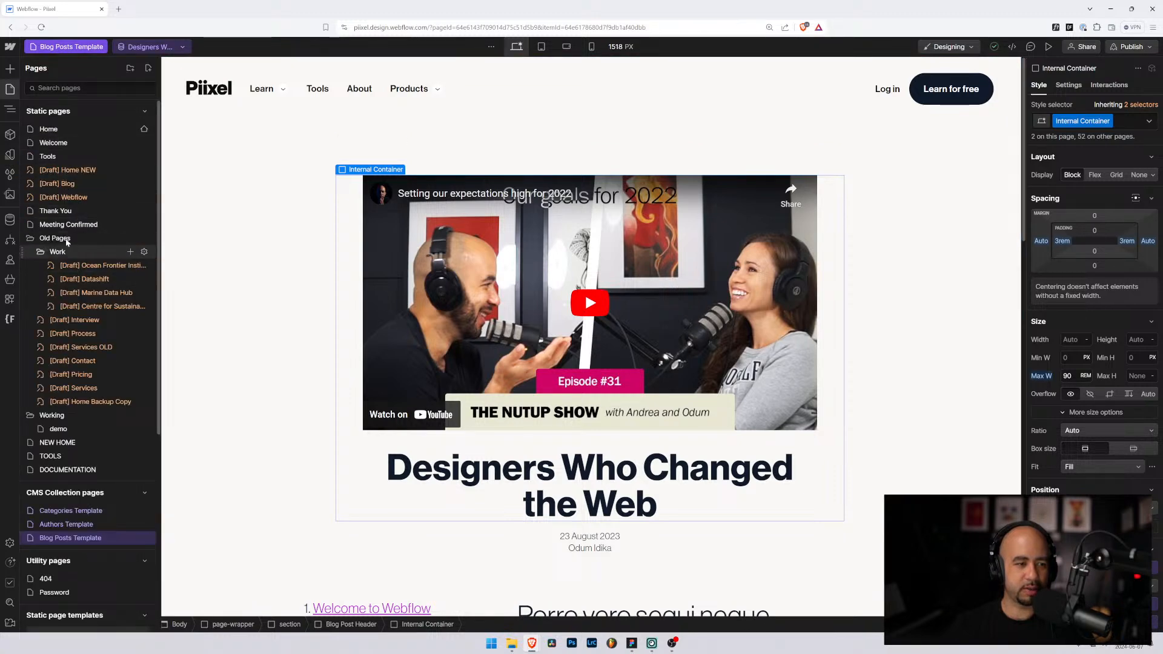
{"action": "left_click", "coordinate": [58, 184]}
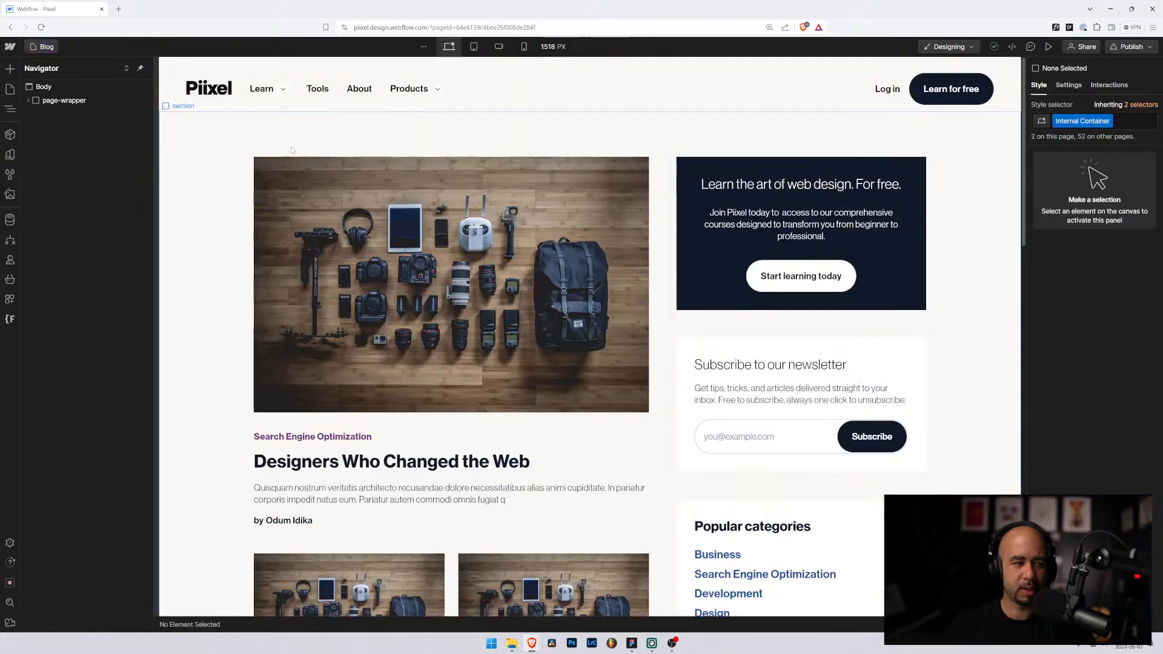
{"action": "left_click", "coordinate": [665, 215]}
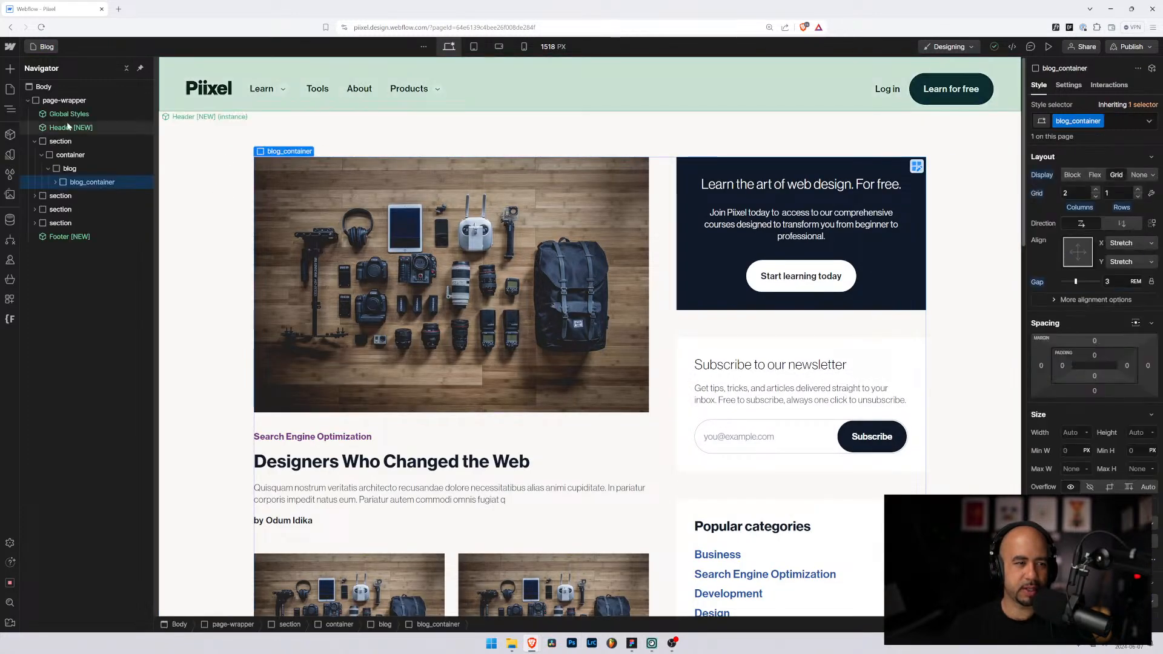
{"action": "left_click", "coordinate": [55, 183]}
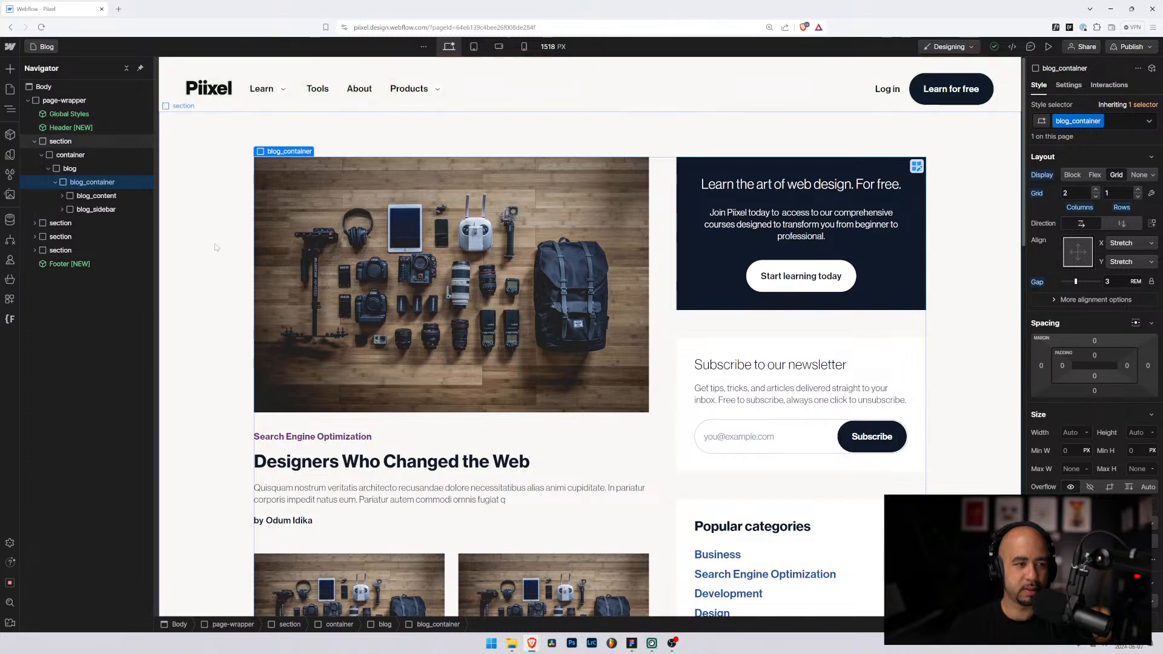
{"action": "key", "text": "super+shift+s"}
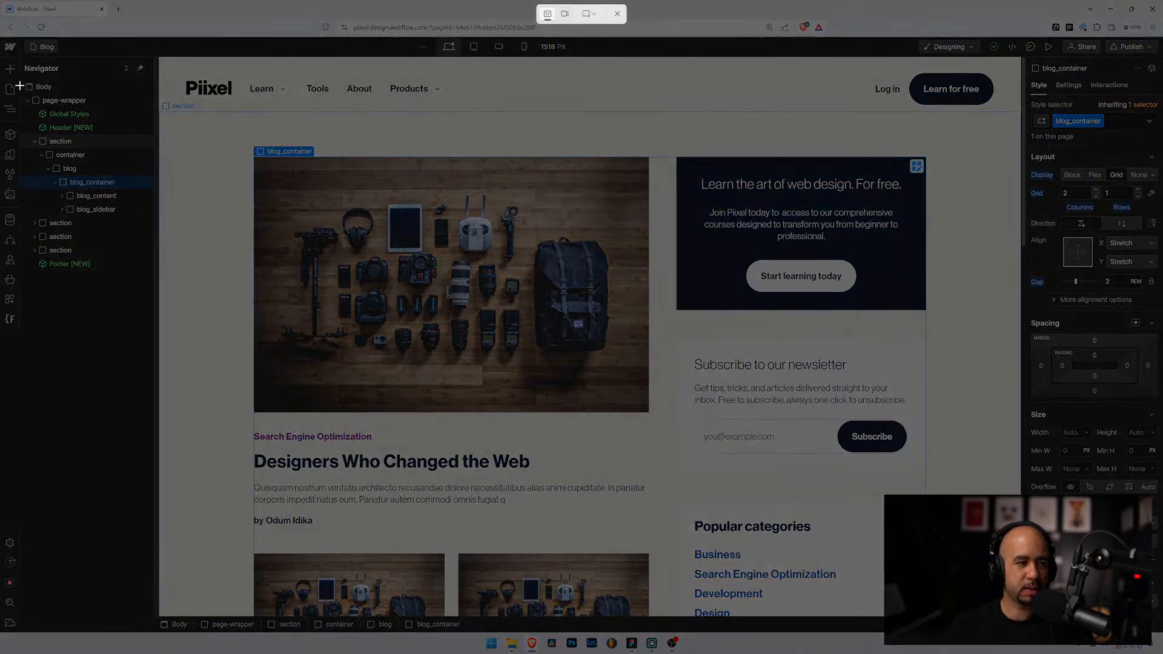
{"action": "left_click_drag", "start_coordinate": [6, 78], "coordinate": [149, 278]}
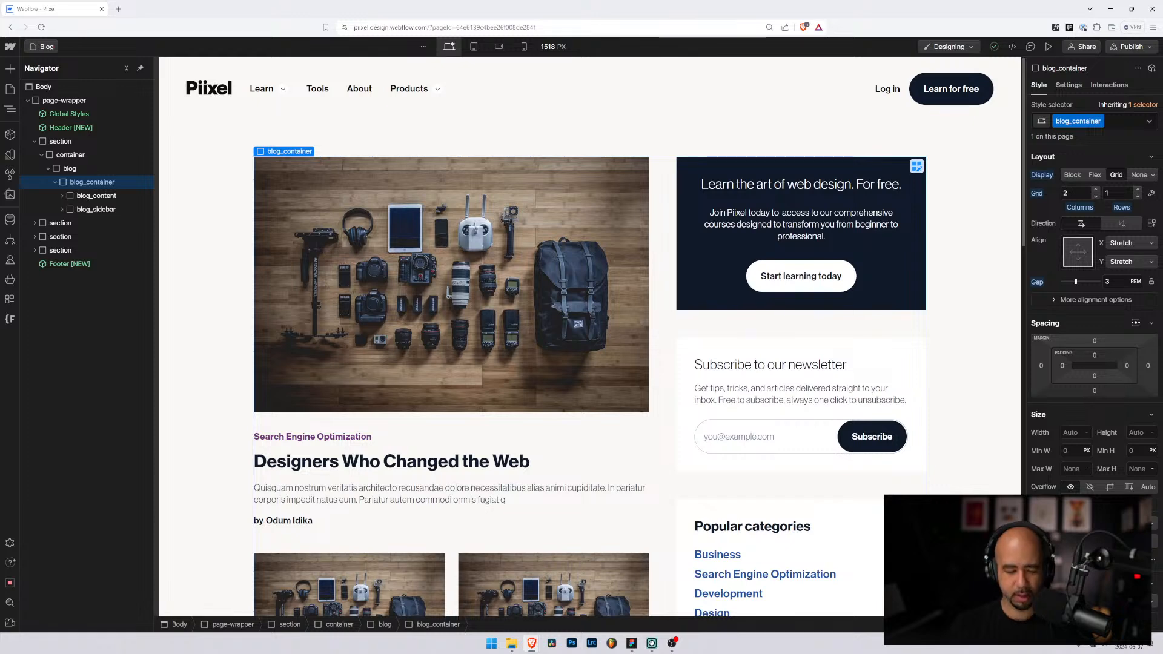
Step: Launch Paint from Start search, then bring up Webflow's Pages list
{"action": "key", "text": "super"}
{"action": "type", "text": "paint"}
{"action": "key", "text": "Return"}
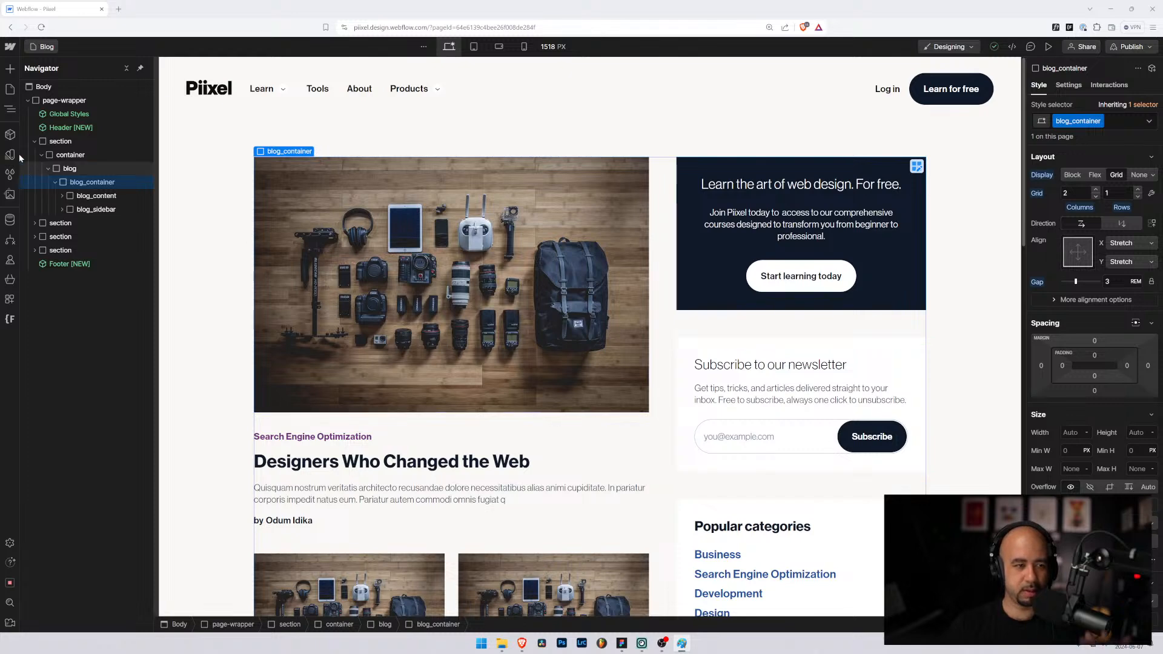
{"action": "left_click", "coordinate": [47, 46]}
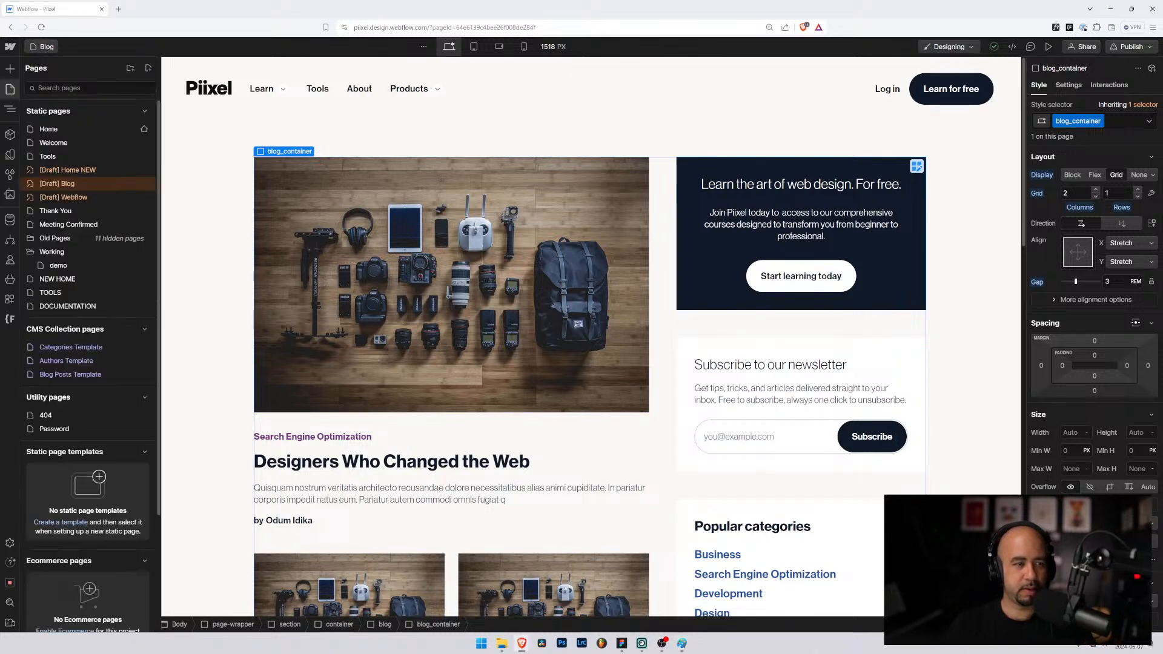
Step: Open Blog Posts Template and expand its section and Blog Post Header to reveal Internal Container and Blog Post Meta
{"action": "left_click", "coordinate": [70, 374]}
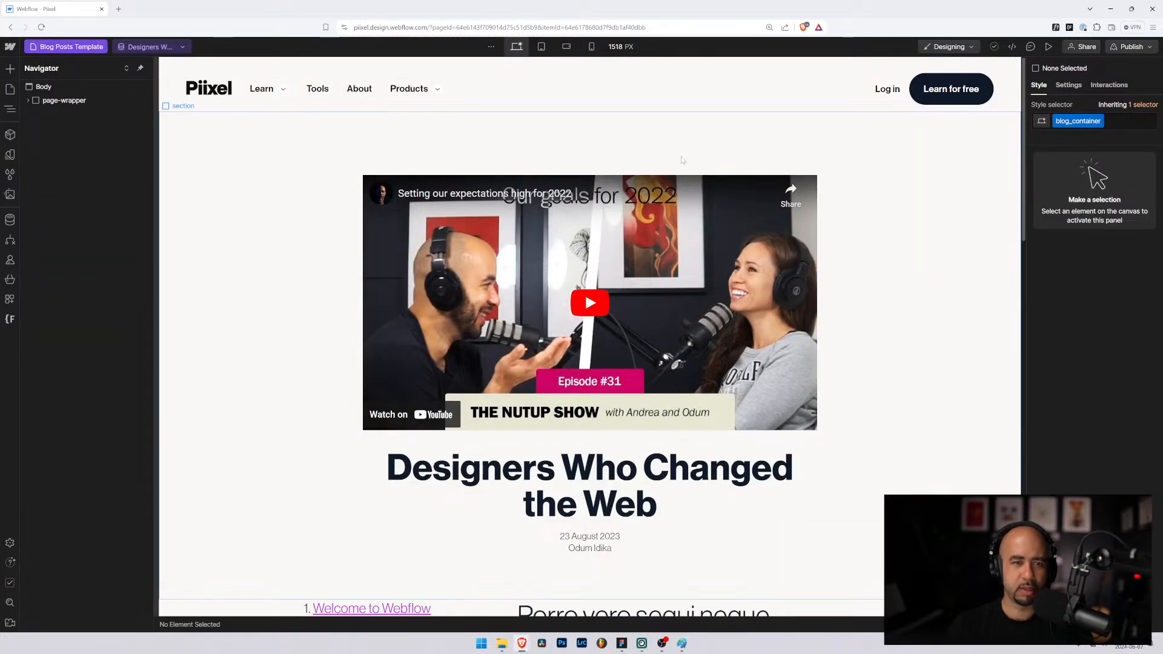
{"action": "left_click", "coordinate": [682, 159]}
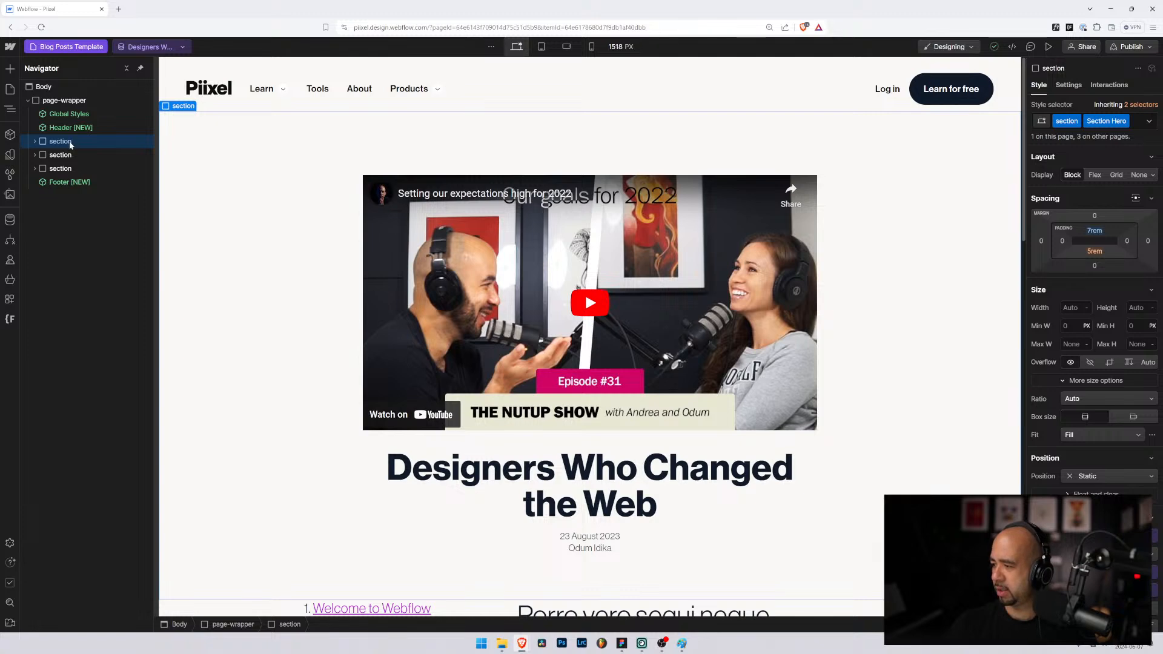
{"action": "left_click", "coordinate": [36, 142]}
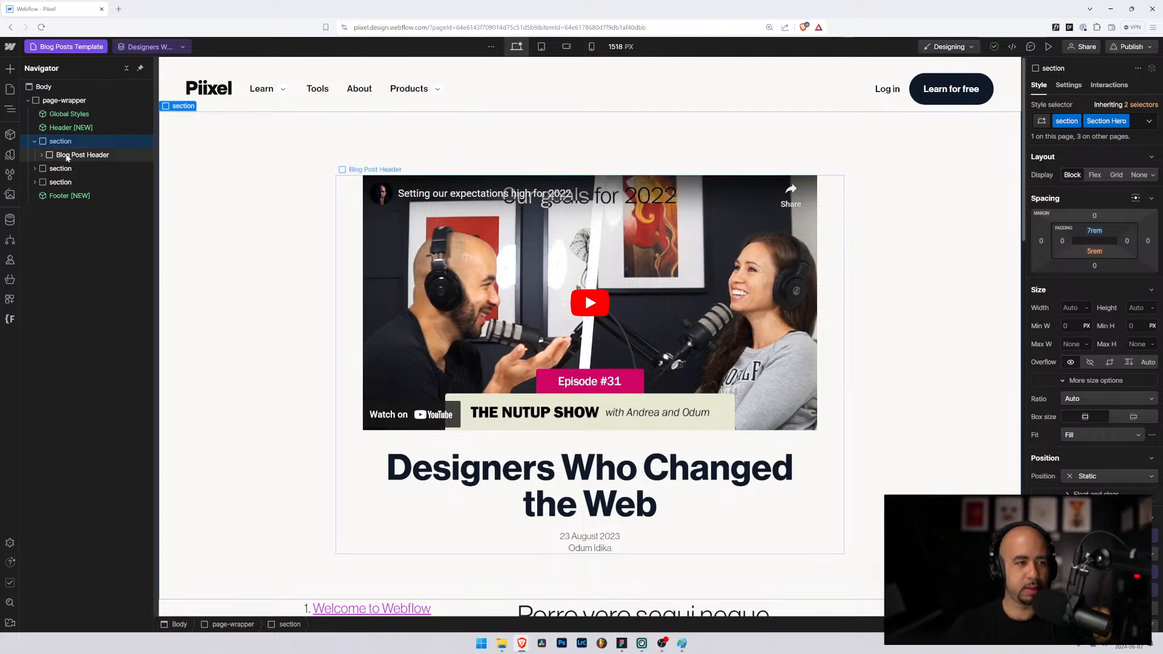
{"action": "left_click", "coordinate": [66, 156]}
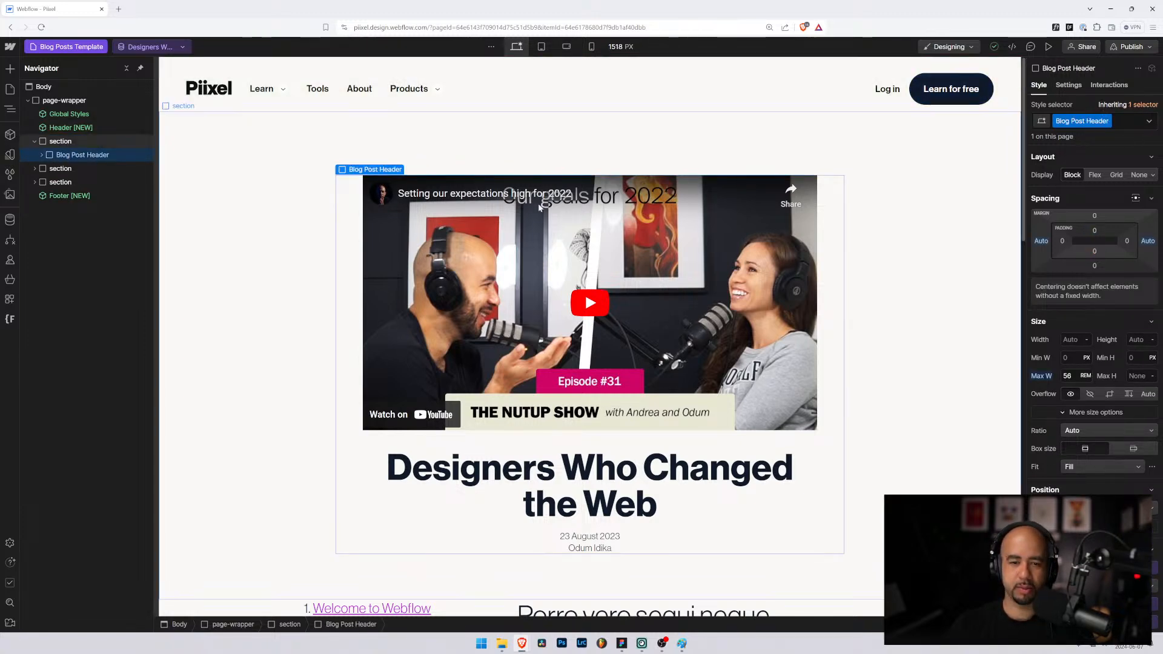
{"action": "left_click", "coordinate": [35, 169]}
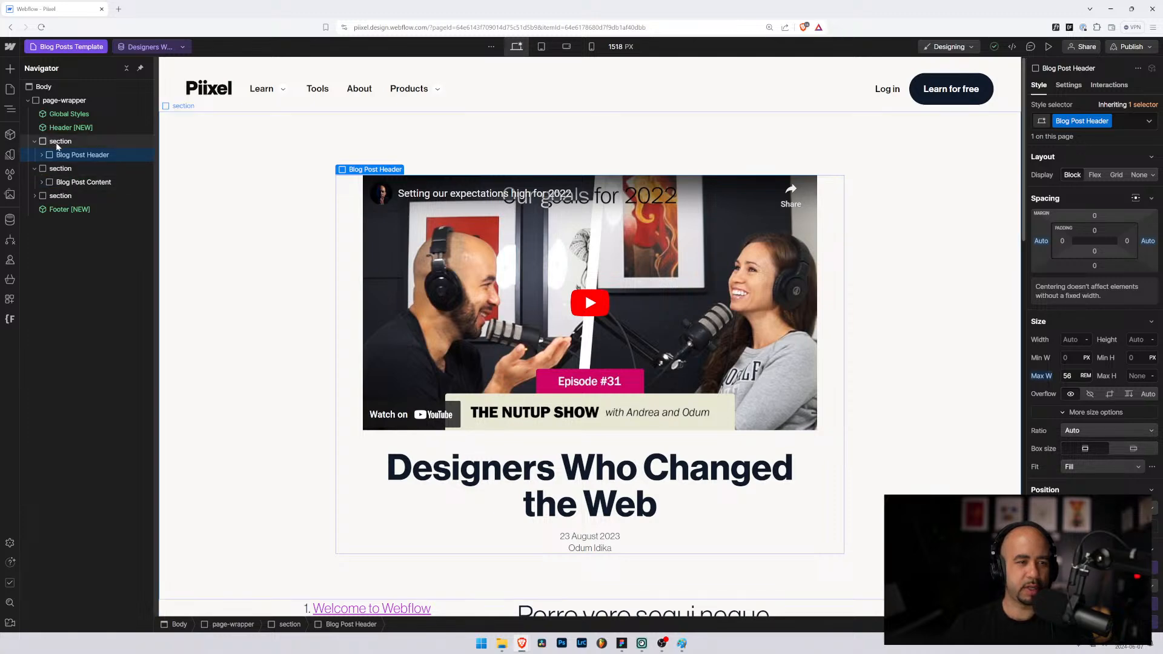
{"action": "left_click", "coordinate": [58, 143]}
{"action": "left_click", "coordinate": [42, 155]}
{"action": "left_click", "coordinate": [65, 157]}
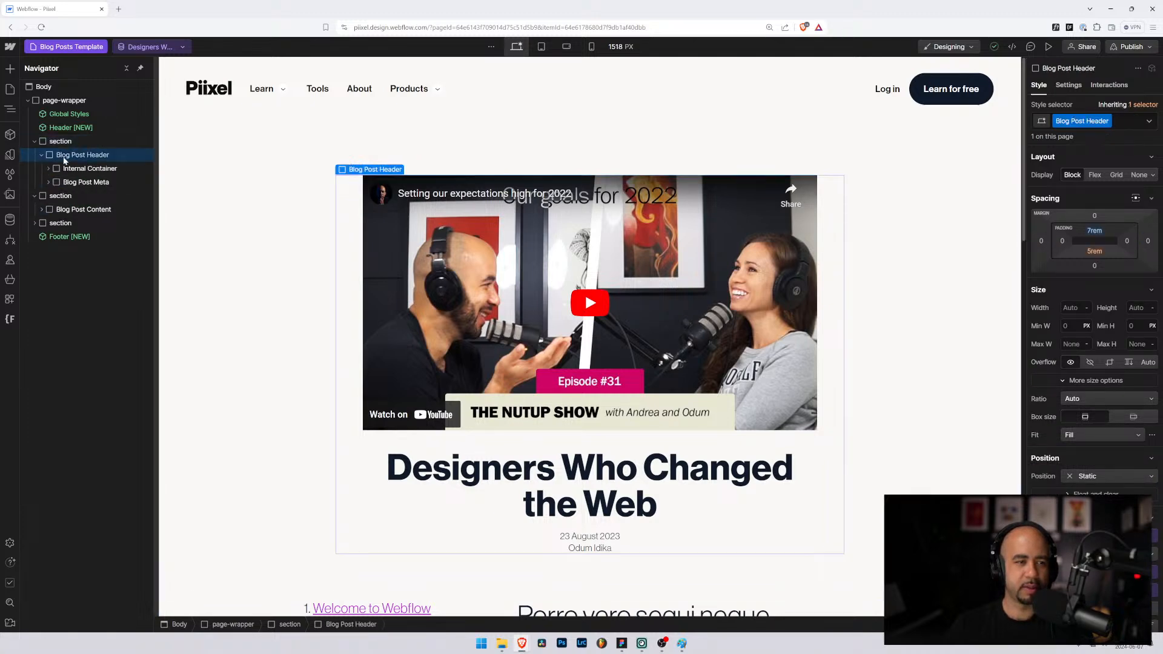
Step: Replace the Blog Post Header element's class with container
{"action": "left_click", "coordinate": [1115, 124]}
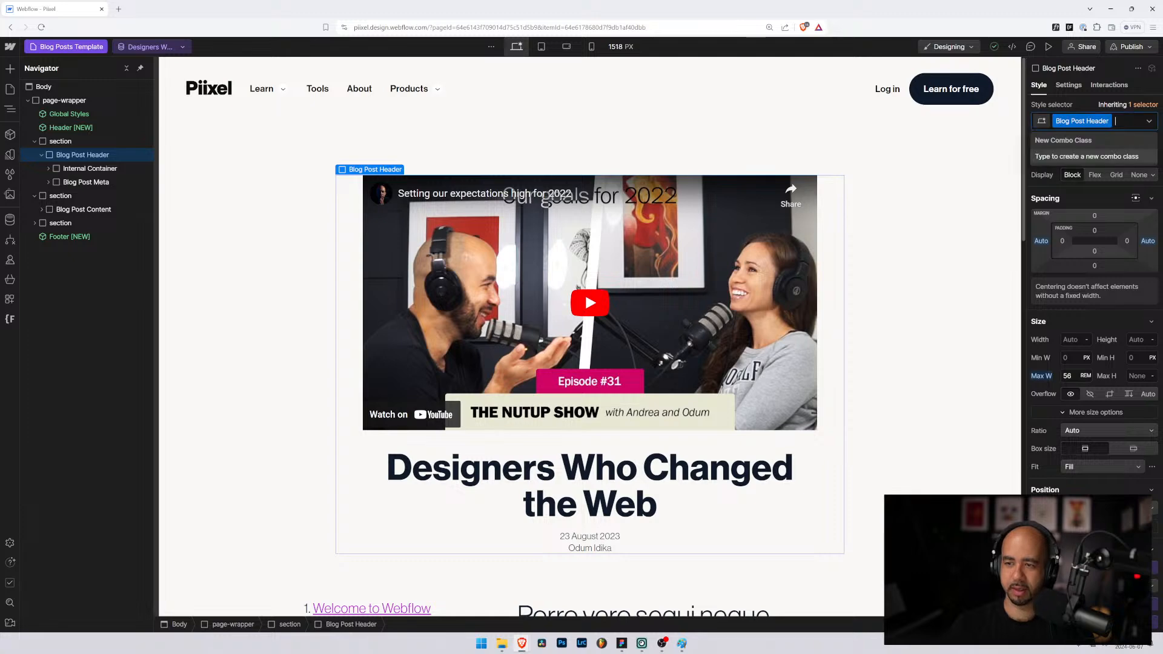
{"action": "key", "text": "BackSpace"}
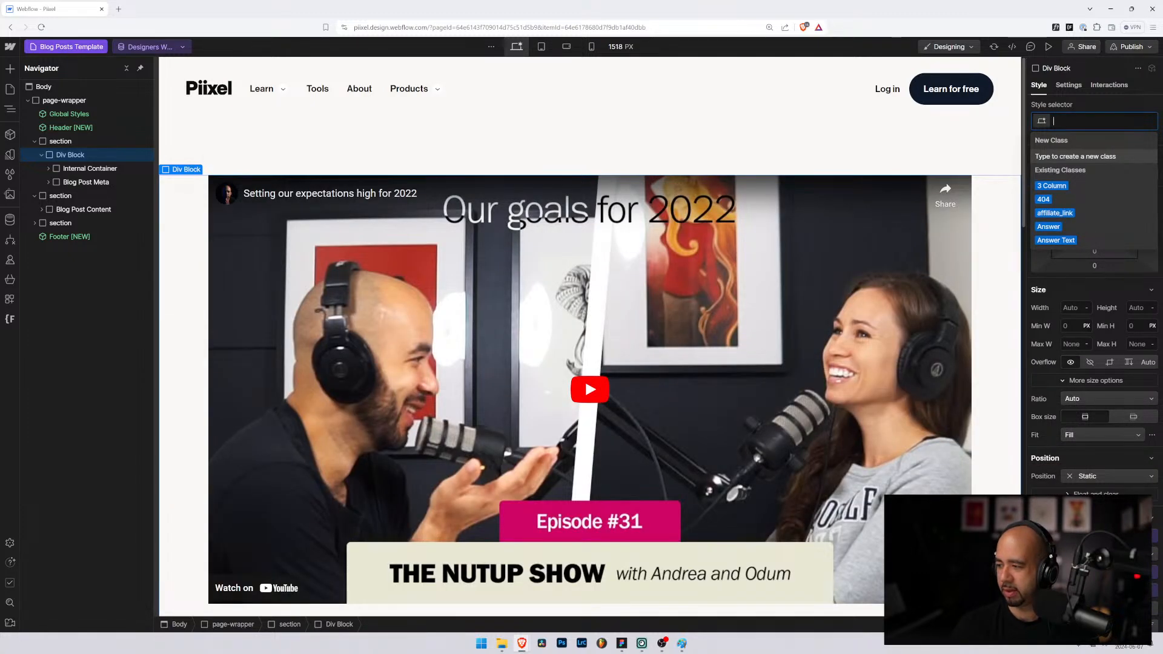
{"action": "type", "text": "container"}
{"action": "key", "text": "Return"}
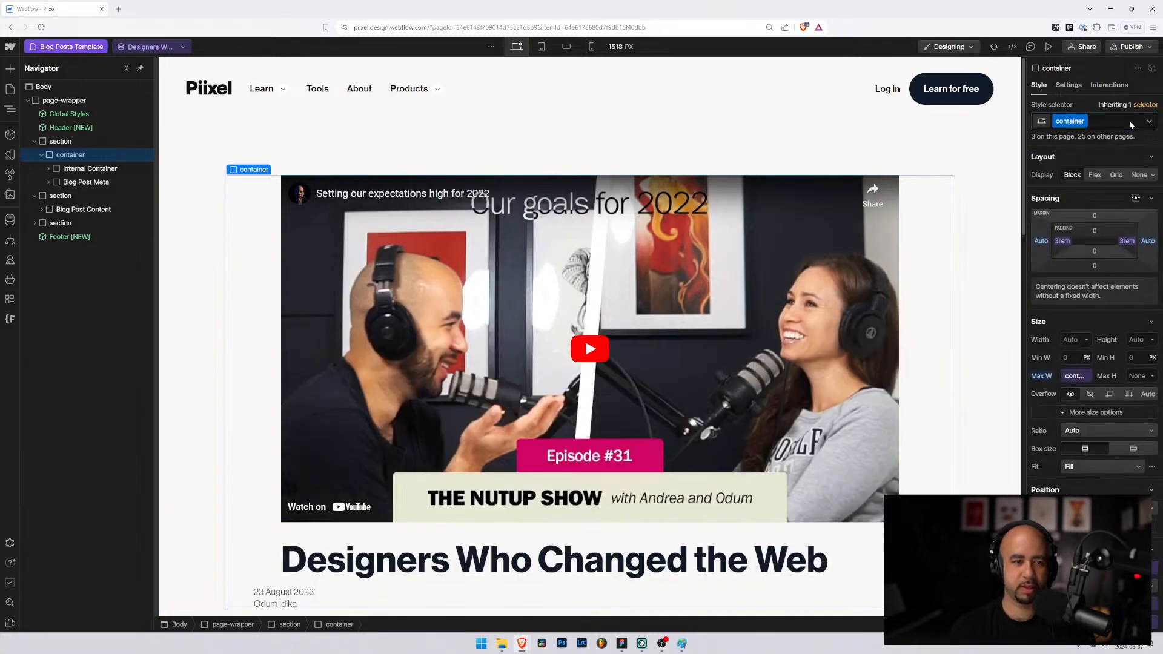
Step: Expand Internal Container and change its class to blog
{"action": "left_click", "coordinate": [58, 169]}
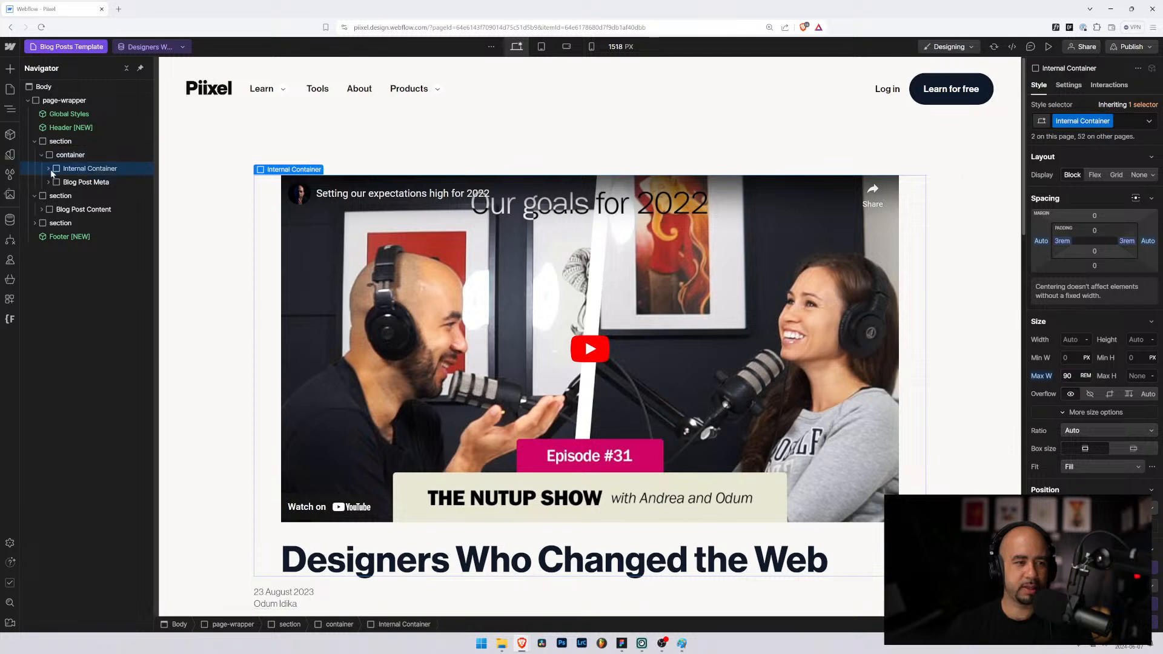
{"action": "left_click", "coordinate": [48, 168]}
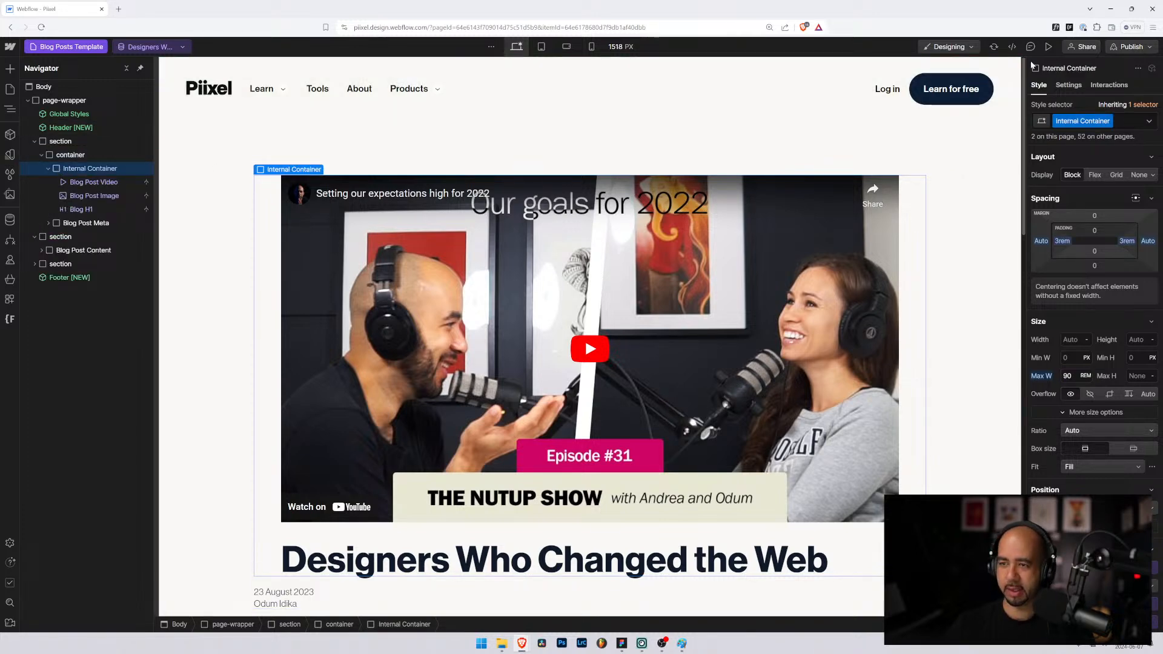
{"action": "left_click", "coordinate": [1128, 121]}
{"action": "key", "text": "BackSpace"}
{"action": "type", "text": "blog"}
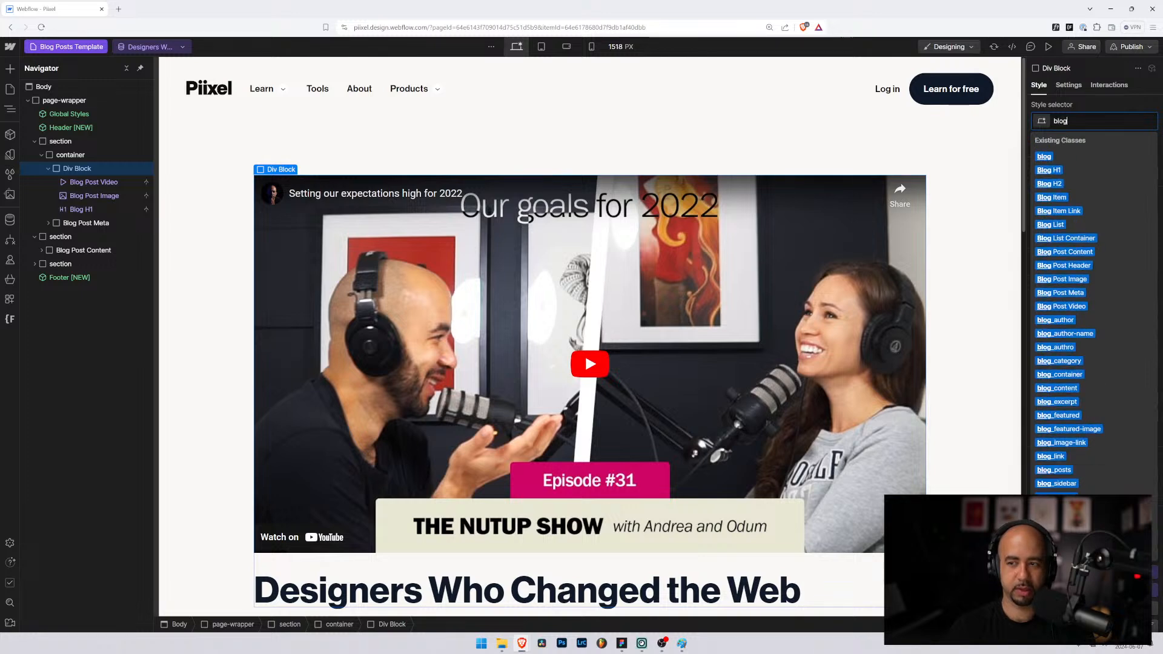
{"action": "key", "text": "Return"}
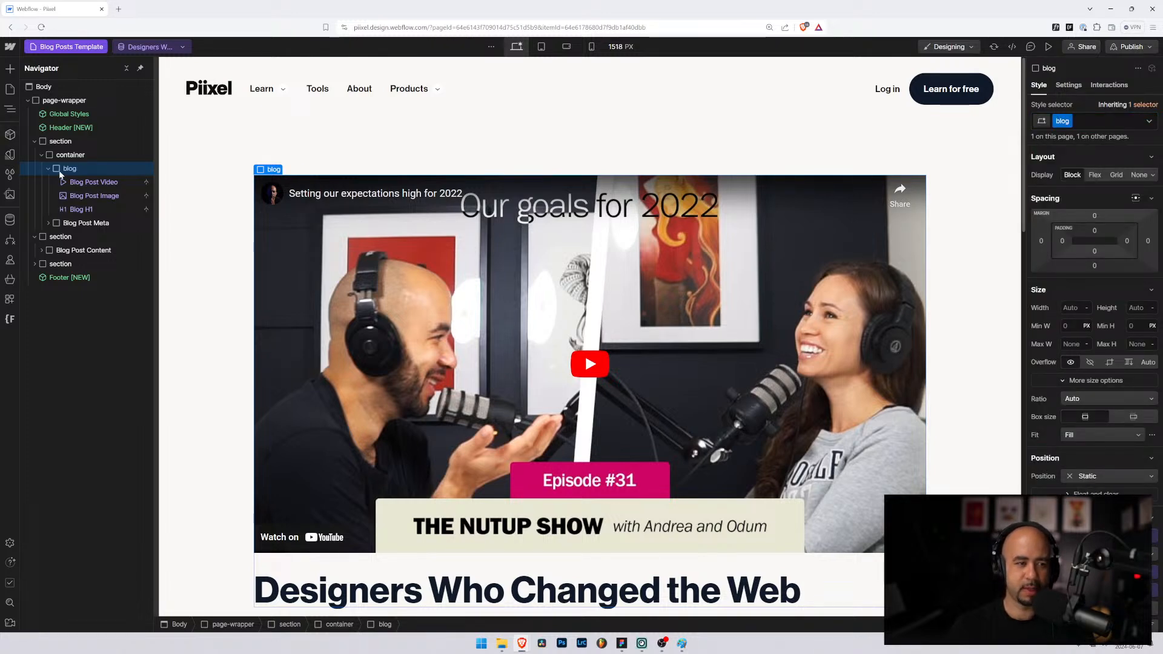
Step: Wrap the blog block in a new Div Block and class the inner block blog_container
{"action": "left_click", "coordinate": [49, 168]}
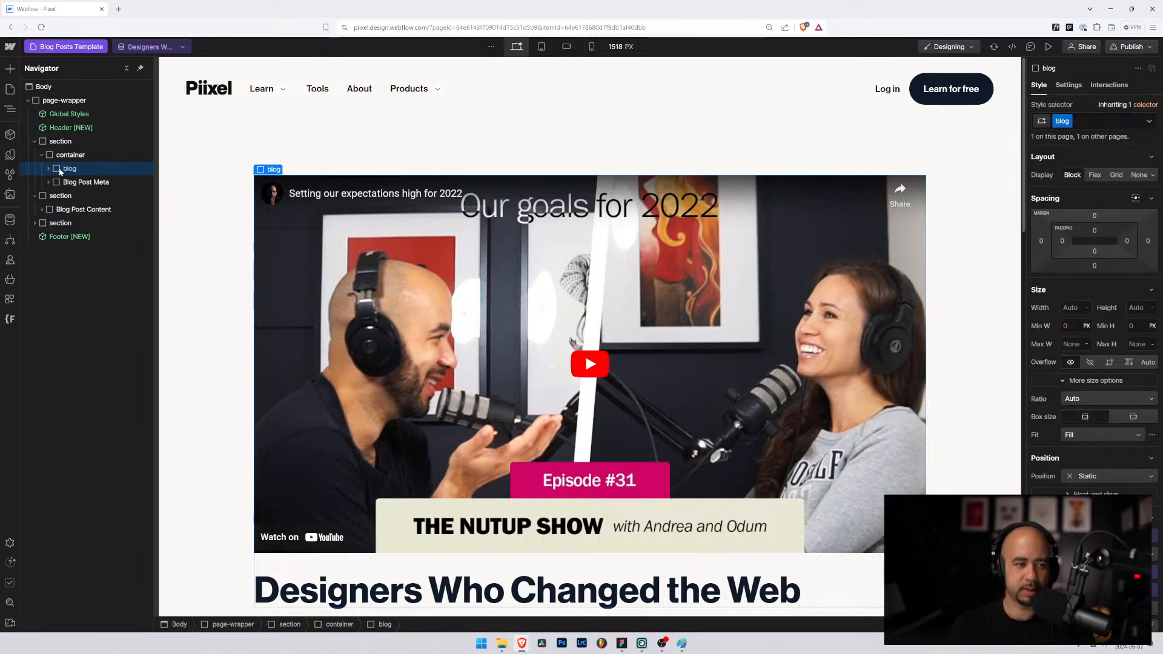
{"action": "key", "text": "ctrl+alt+g"}
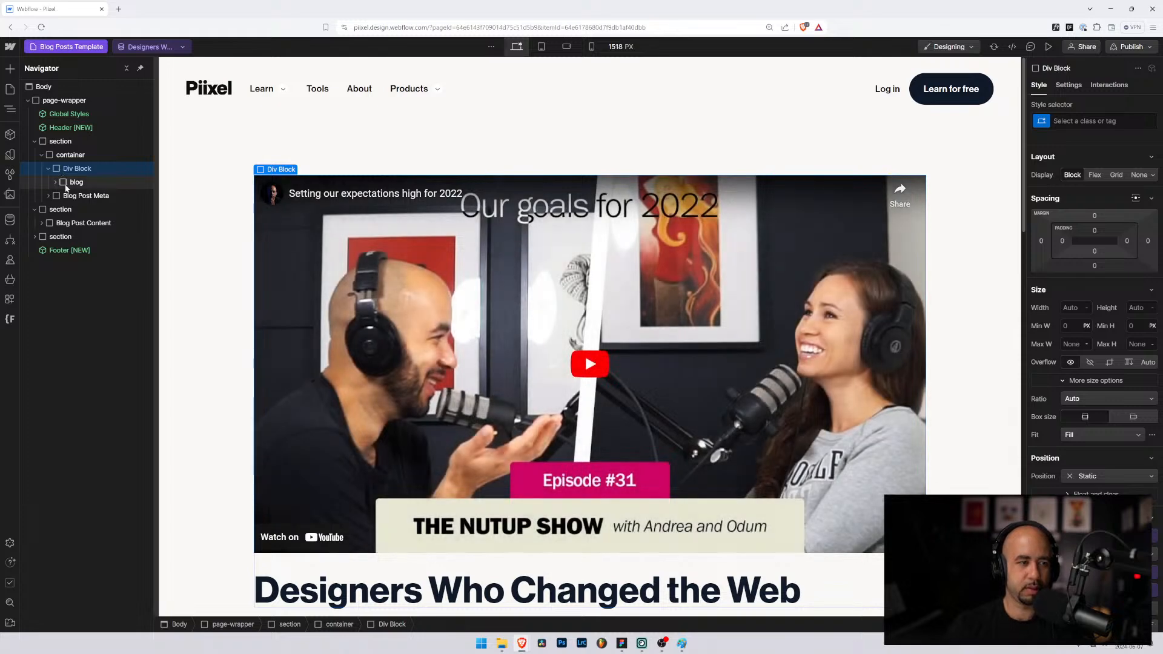
{"action": "left_click", "coordinate": [65, 184]}
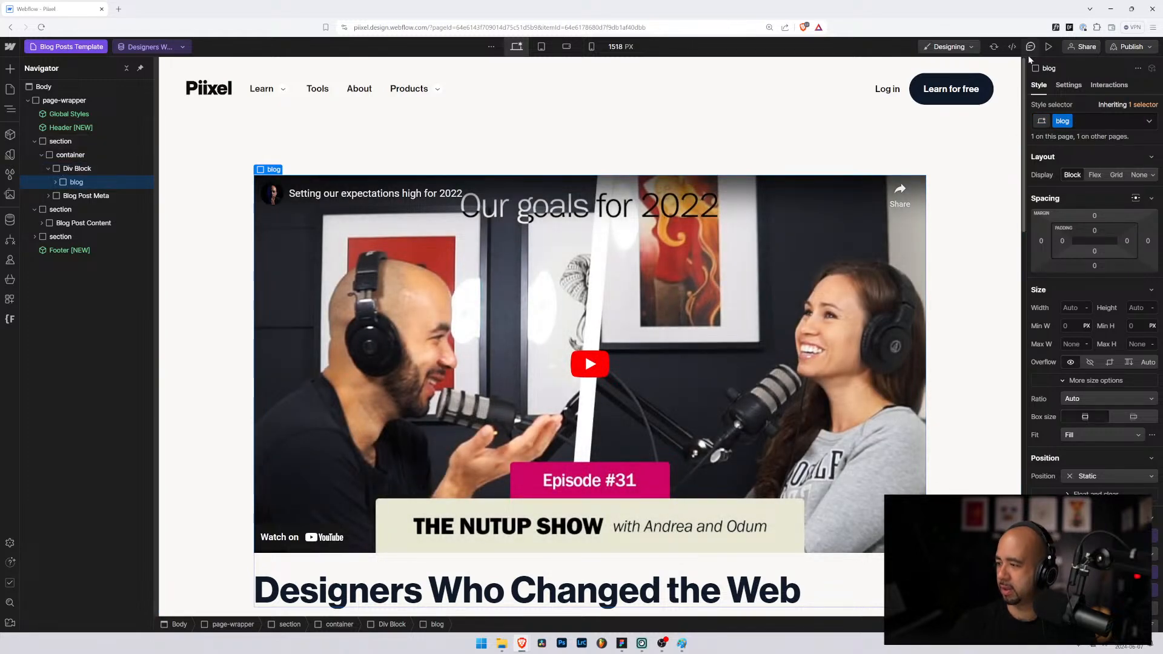
{"action": "left_click", "coordinate": [1085, 119]}
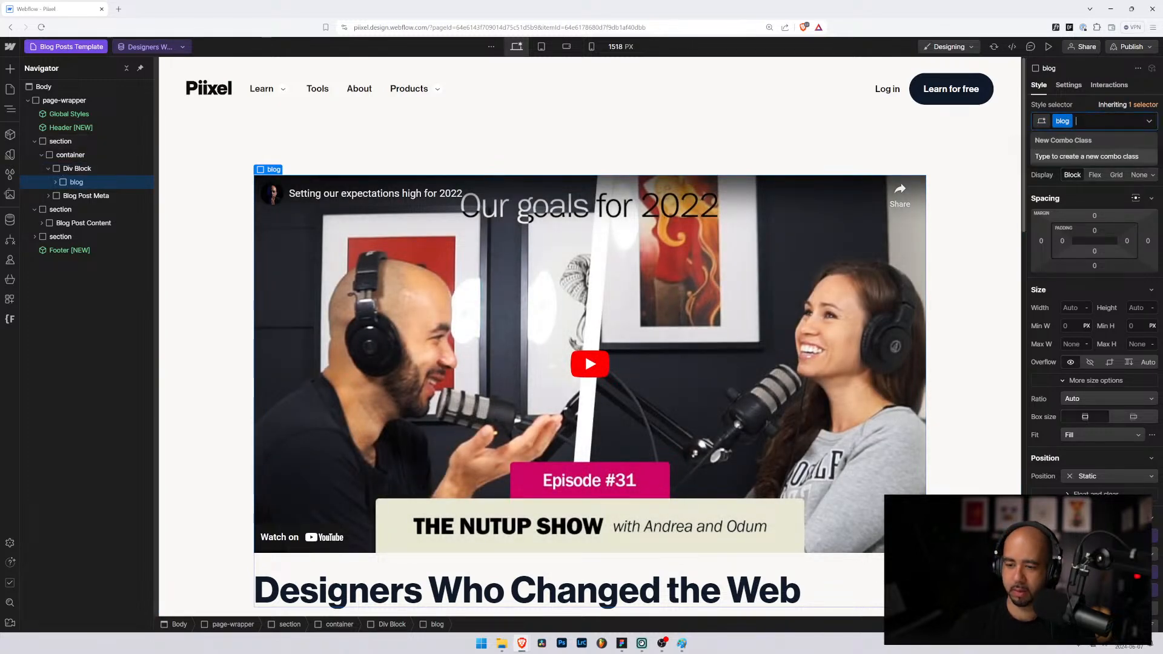
{"action": "key", "text": "BackSpace"}
{"action": "type", "text": "blog_container"}
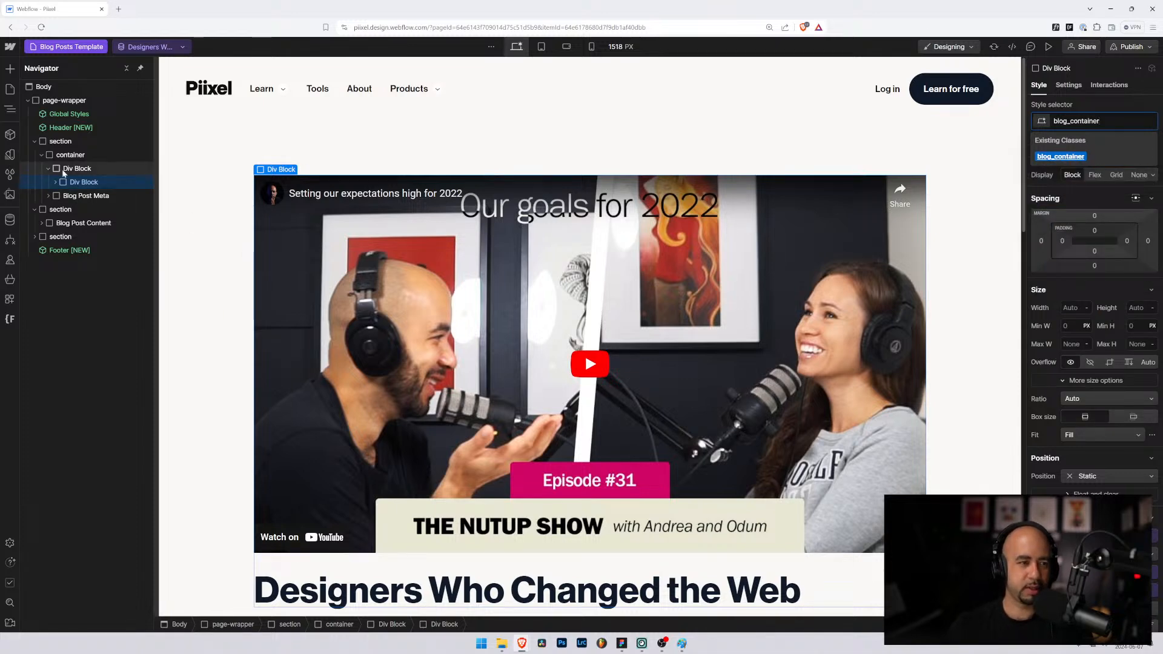
{"action": "left_click", "coordinate": [79, 183]}
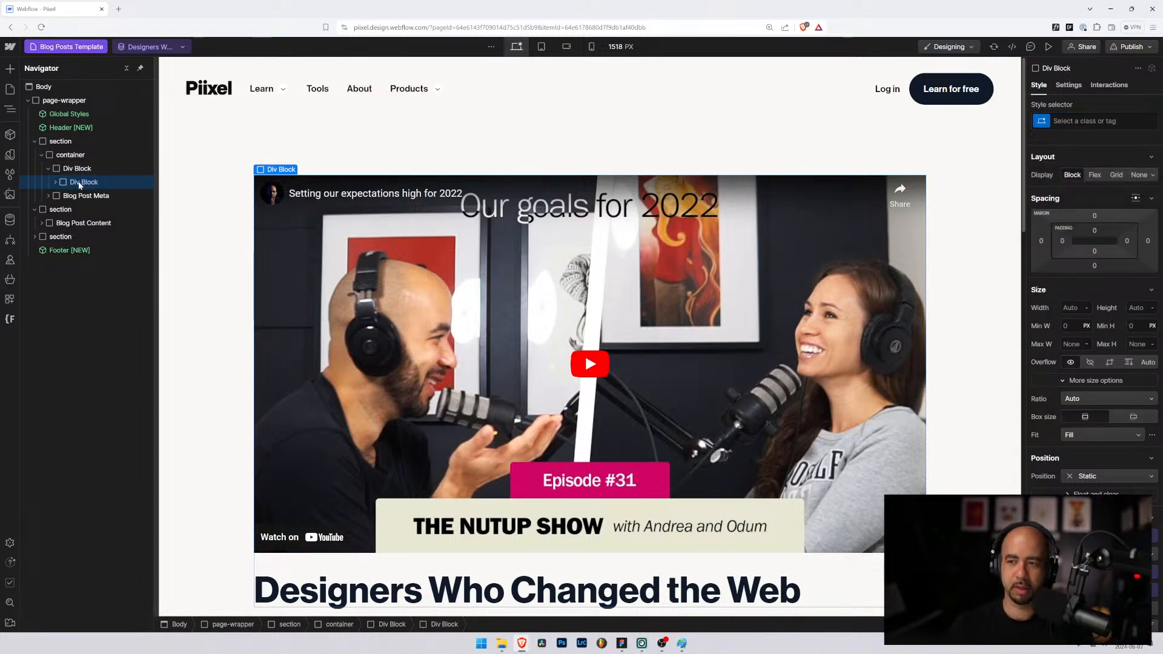
{"action": "left_click", "coordinate": [1039, 128]}
{"action": "type", "text": "blog"}
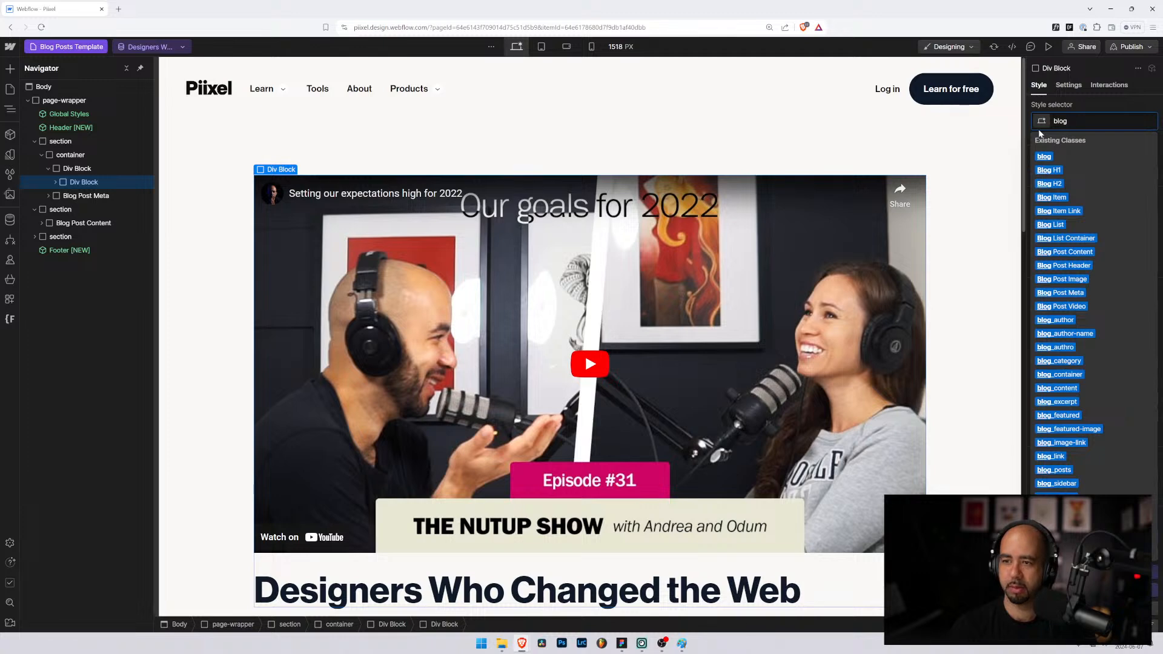
{"action": "type", "text": "_container"}
{"action": "key", "text": "Return"}
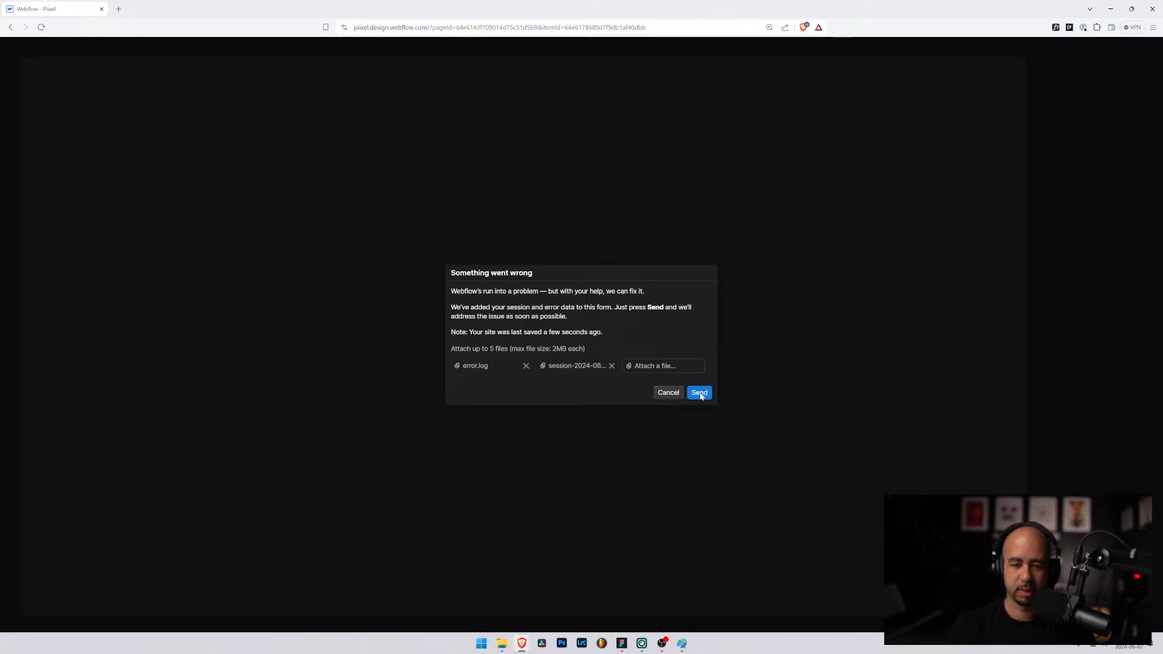
Step: Send the crash error report and reload the Designer
{"action": "left_click", "coordinate": [667, 393]}
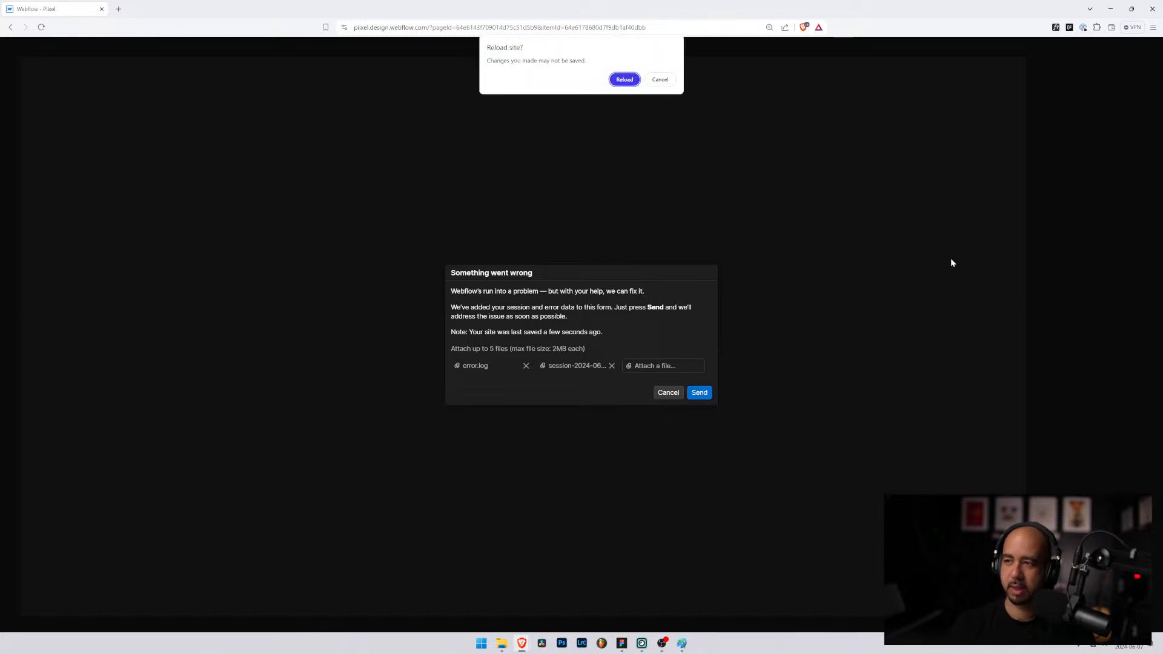
{"action": "left_click", "coordinate": [623, 81]}
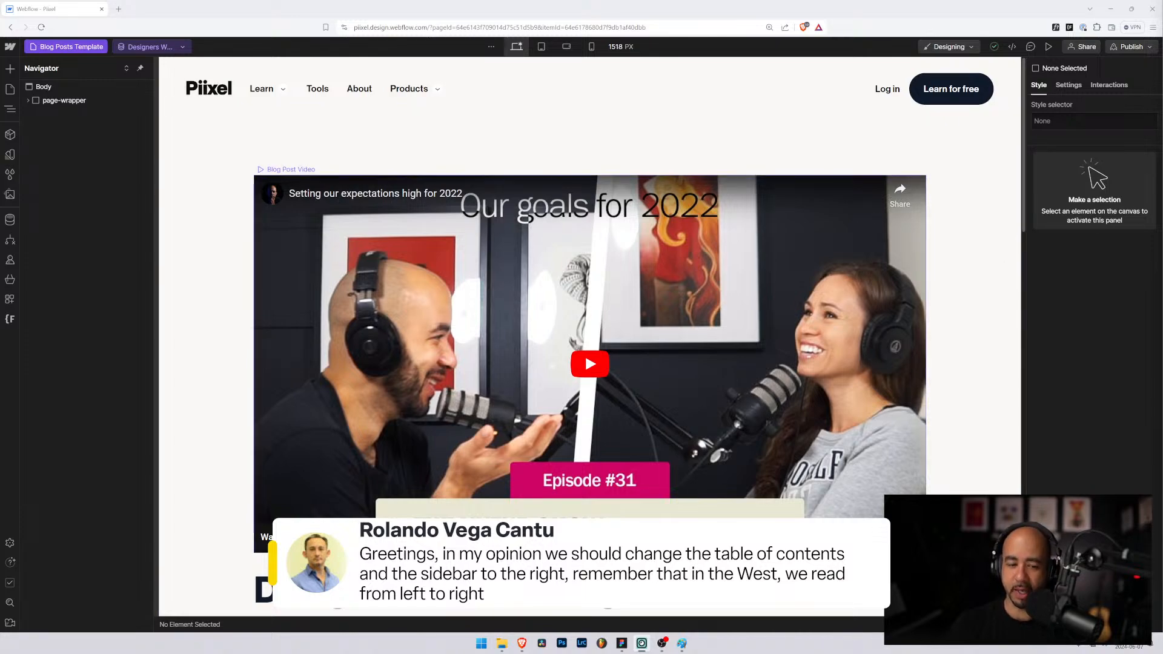
{"action": "scroll", "coordinate": [731, 200], "scroll_direction": "down", "scroll_amount": 1}
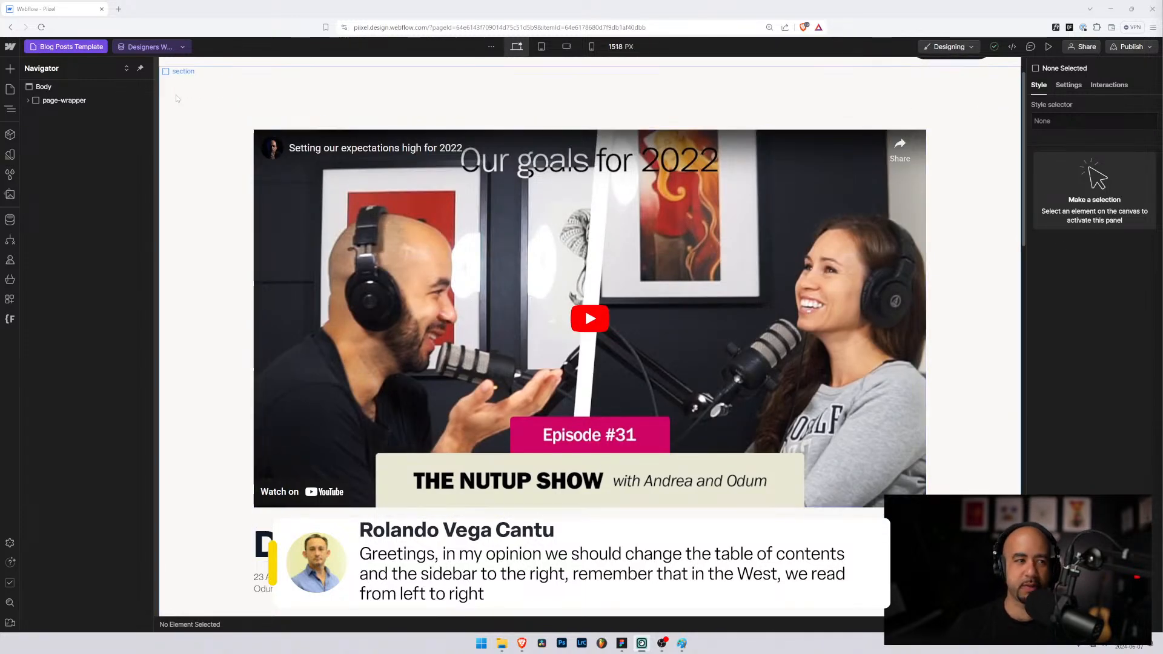
{"action": "left_click", "coordinate": [66, 46]}
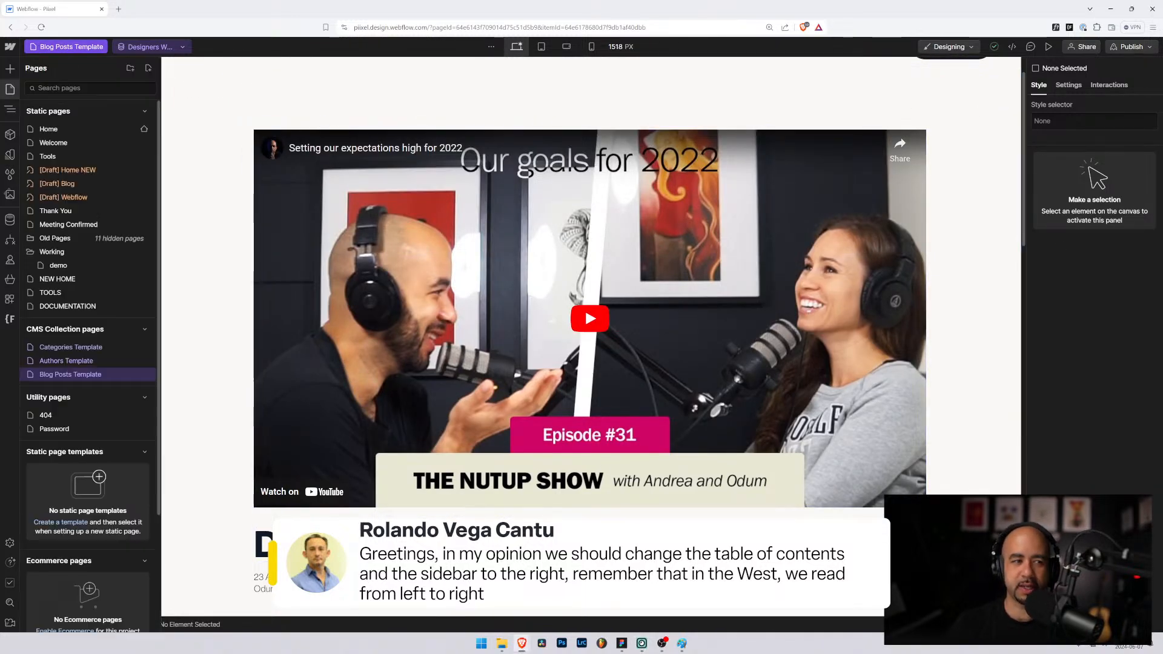
{"action": "left_click", "coordinate": [57, 184]}
{"action": "scroll", "coordinate": [716, 324], "scroll_direction": "down", "scroll_amount": 5}
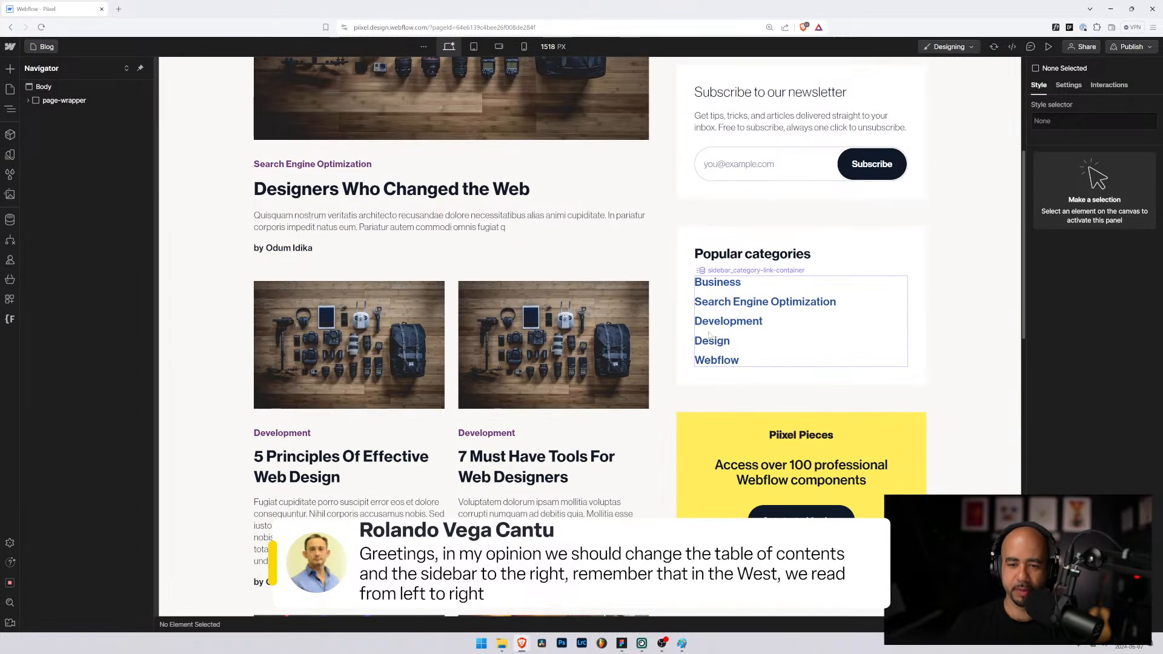
{"action": "scroll", "coordinate": [716, 324], "scroll_direction": "up", "scroll_amount": 5}
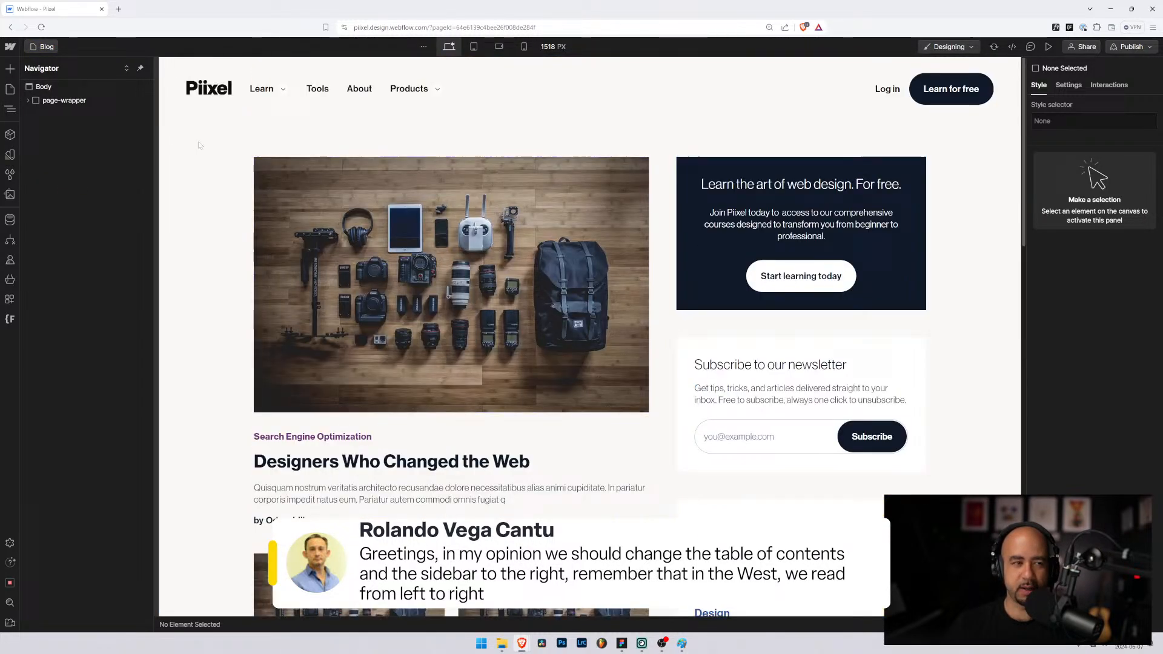
{"action": "left_click", "coordinate": [42, 47]}
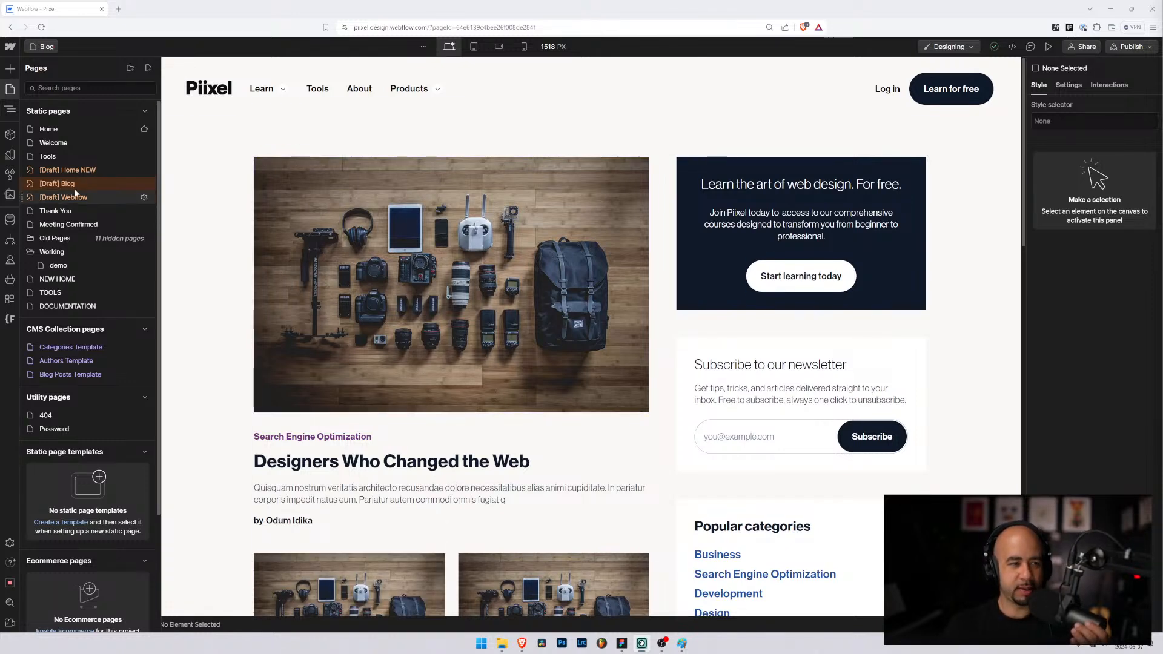
{"action": "left_click", "coordinate": [60, 376]}
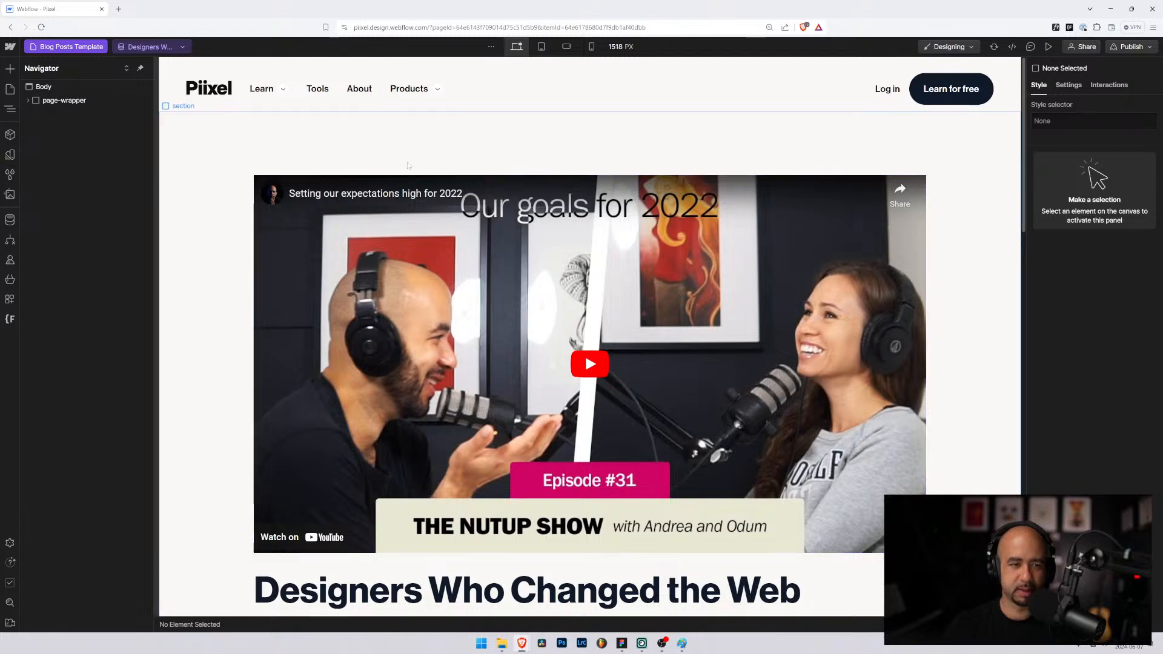
Step: Find the header's wrapper div block in the Navigator and give it the blog class
{"action": "left_click", "coordinate": [390, 170]}
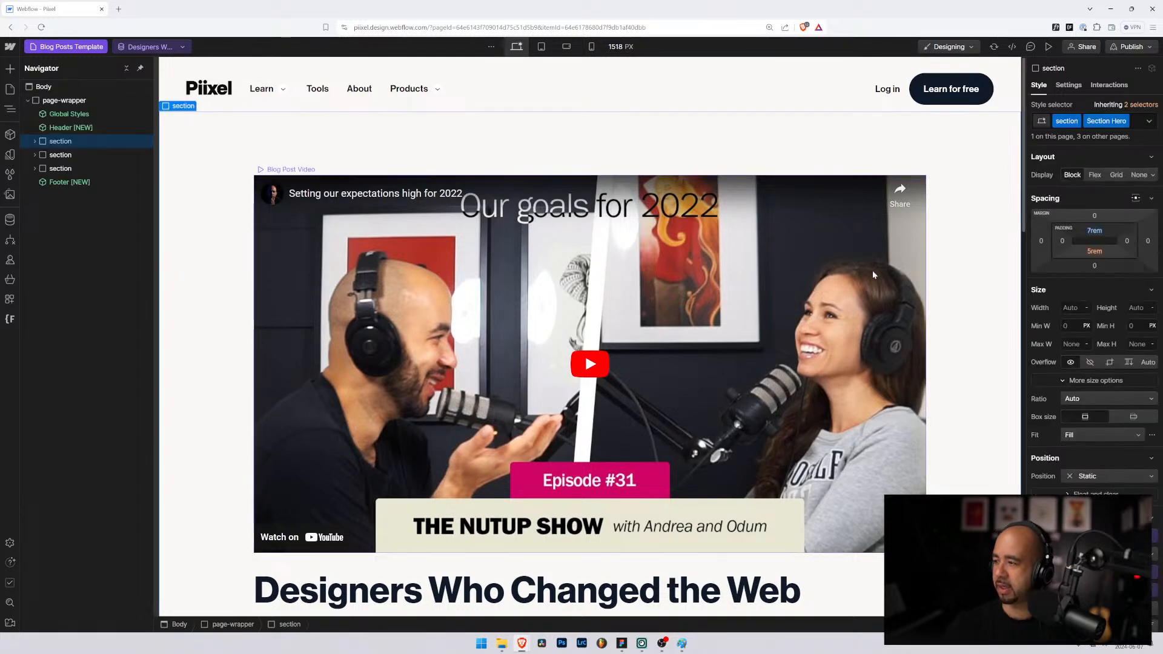
{"action": "left_click", "coordinate": [34, 141]}
{"action": "left_click", "coordinate": [51, 154]}
{"action": "left_click", "coordinate": [47, 157]}
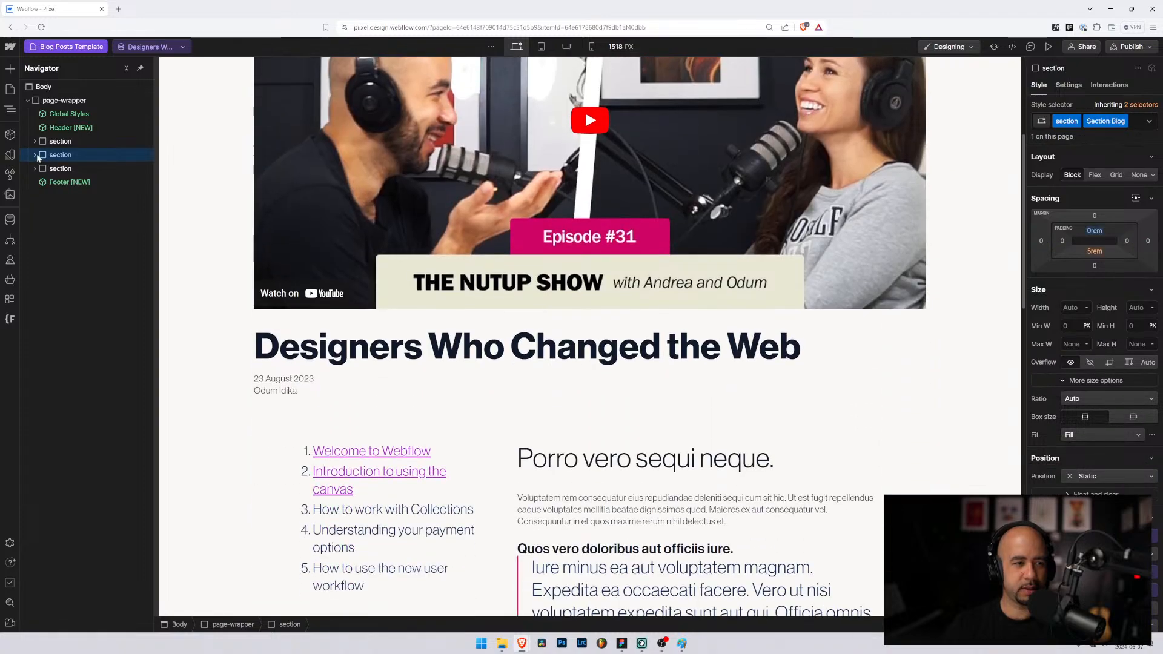
{"action": "scroll", "coordinate": [228, 213], "scroll_direction": "up", "scroll_amount": 6}
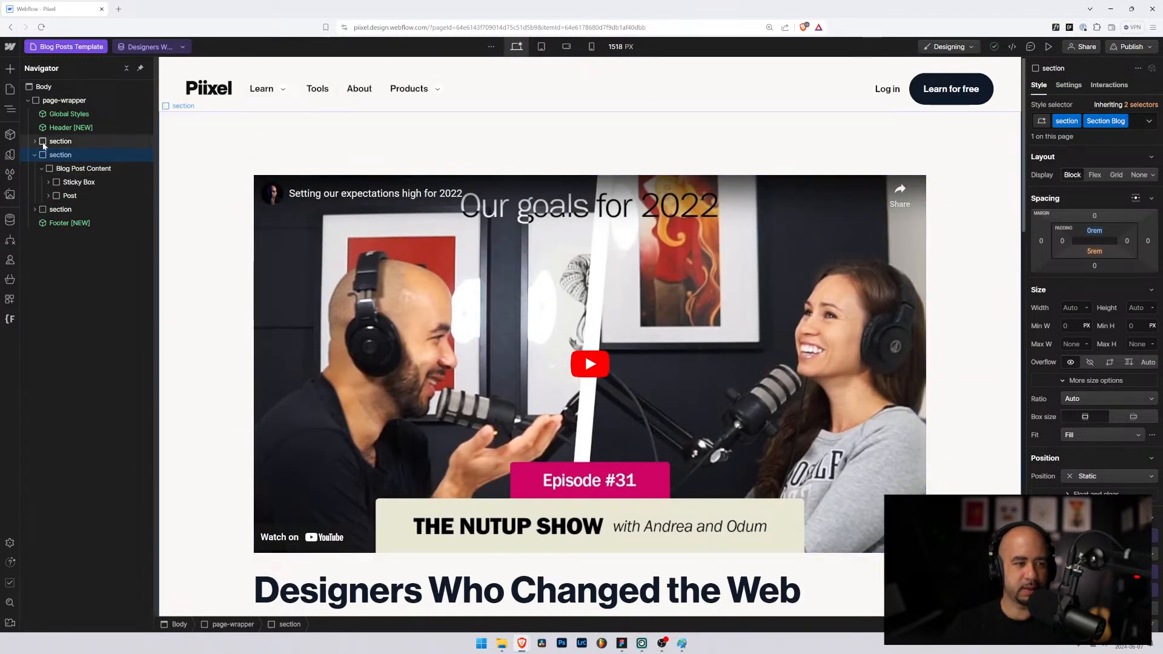
{"action": "left_click", "coordinate": [34, 141]}
{"action": "left_click", "coordinate": [73, 169]}
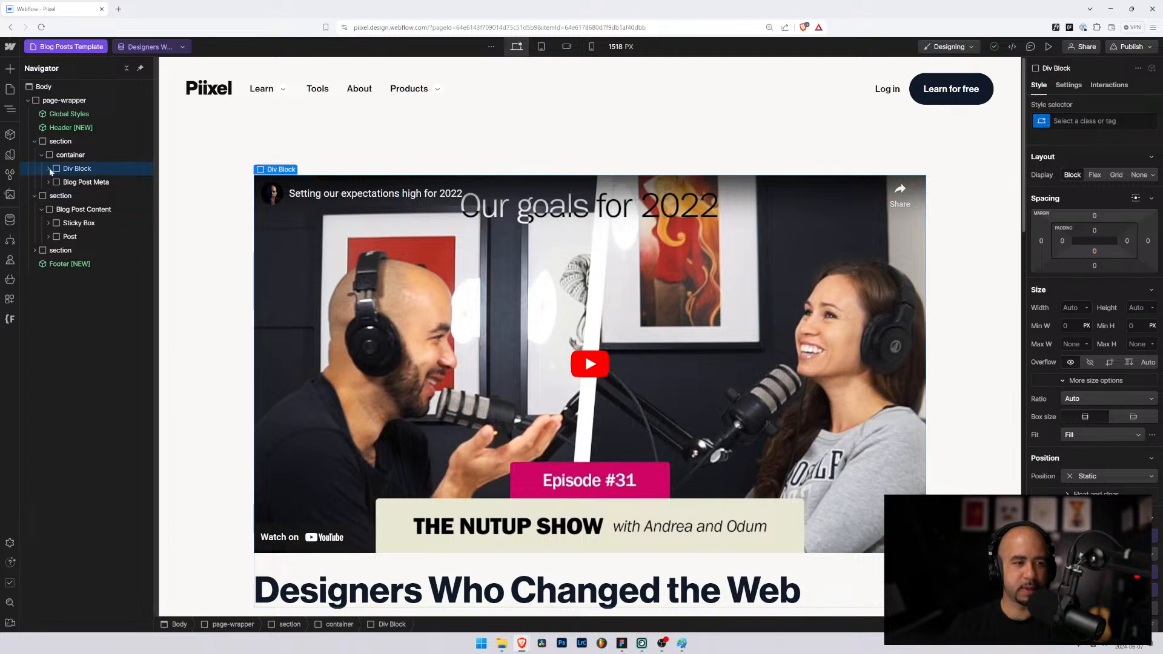
{"action": "left_click", "coordinate": [1084, 122]}
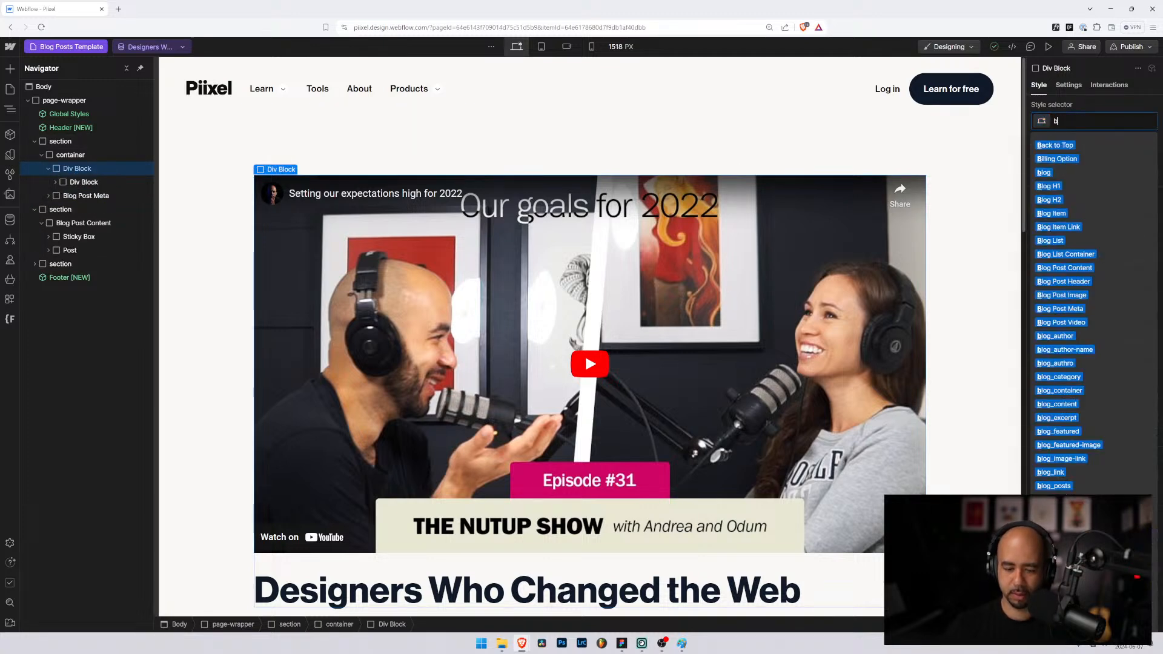
{"action": "type", "text": "blog"}
{"action": "key", "text": "Return"}
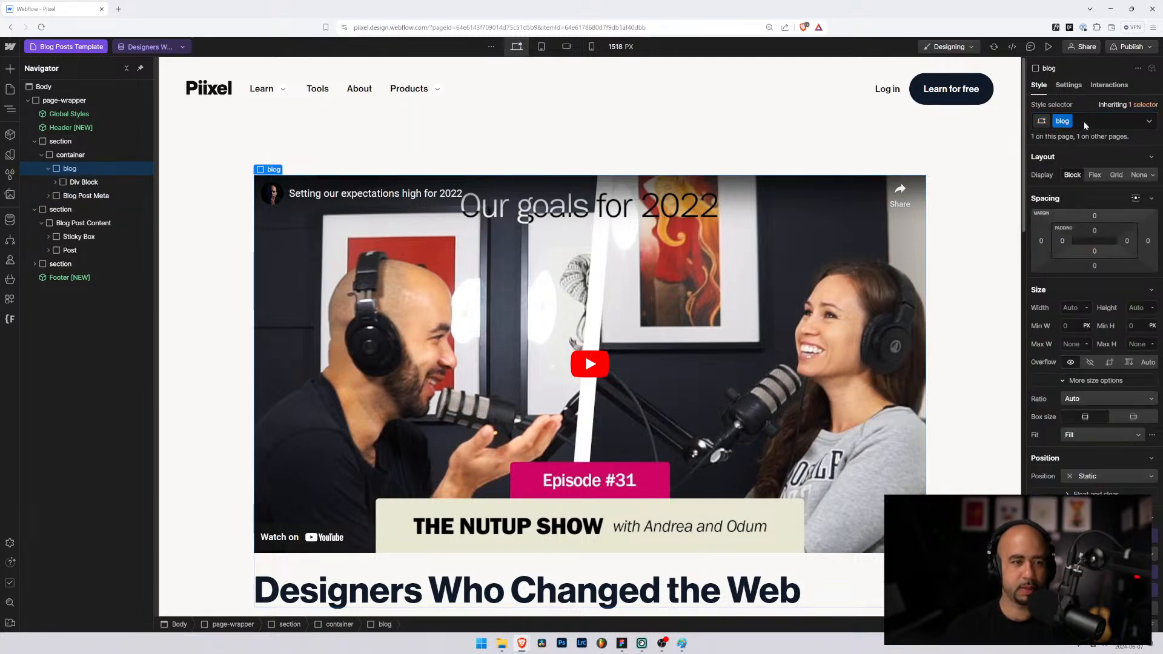
Step: Give the inner div block the blog_container class
{"action": "left_click", "coordinate": [100, 182]}
{"action": "key", "text": "ctrl+Return"}
{"action": "type", "text": "blog"}
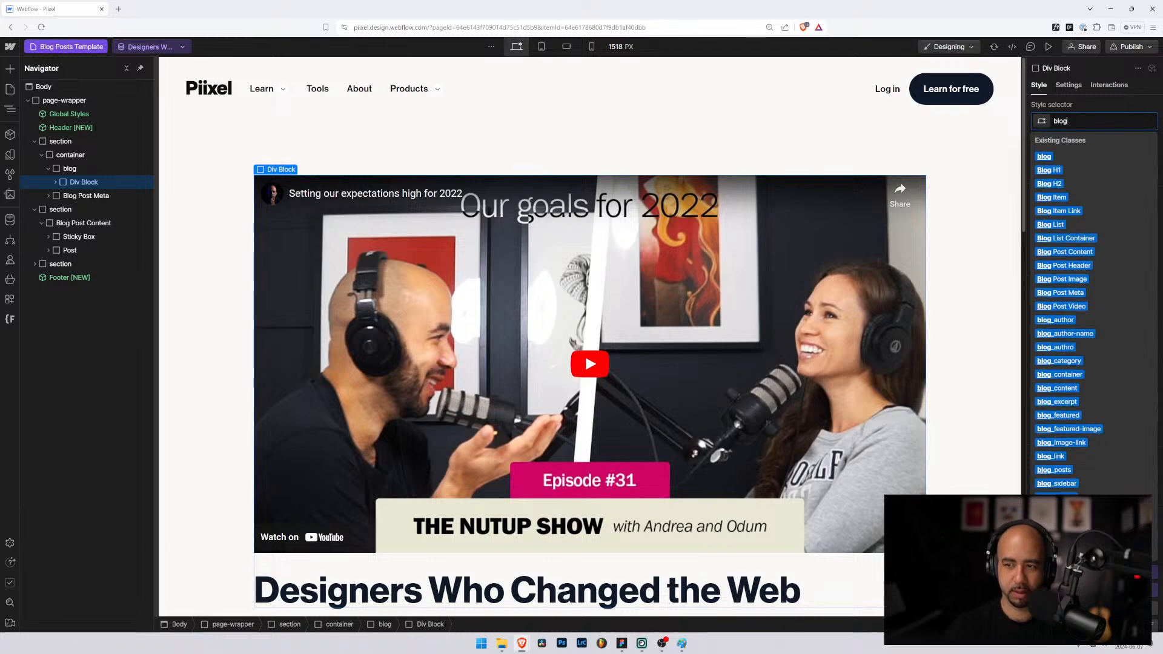
{"action": "type", "text": "_container"}
{"action": "key", "text": "Return"}
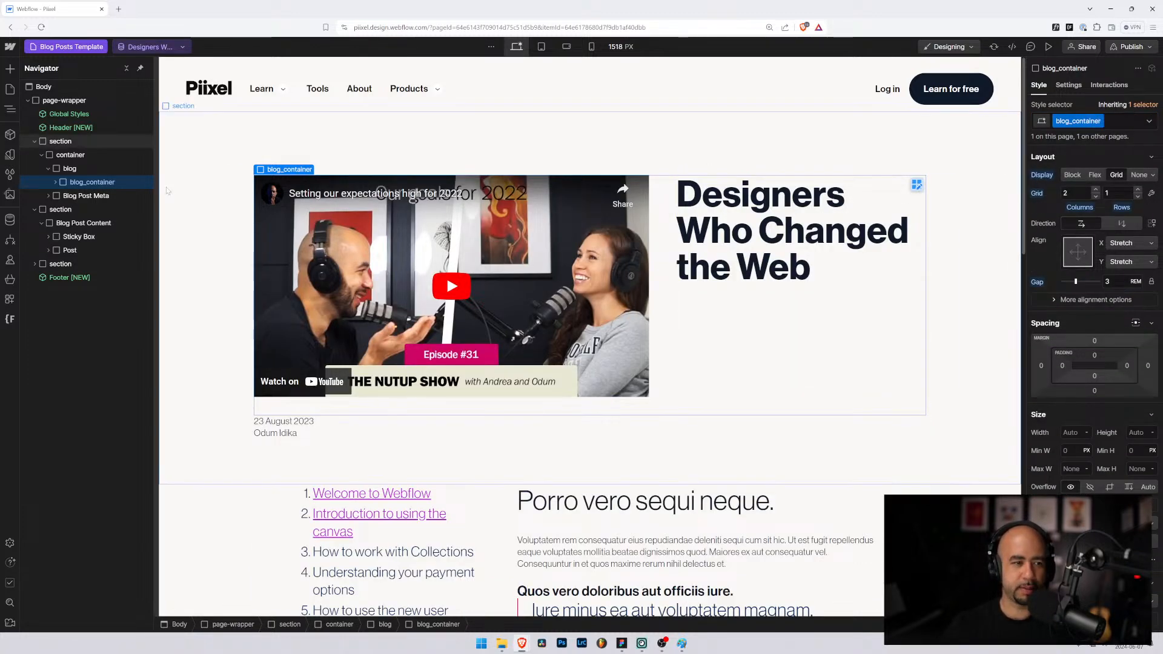
Step: Add a Div Block via Quick Find and place it first inside blog_container
{"action": "left_click", "coordinate": [55, 183]}
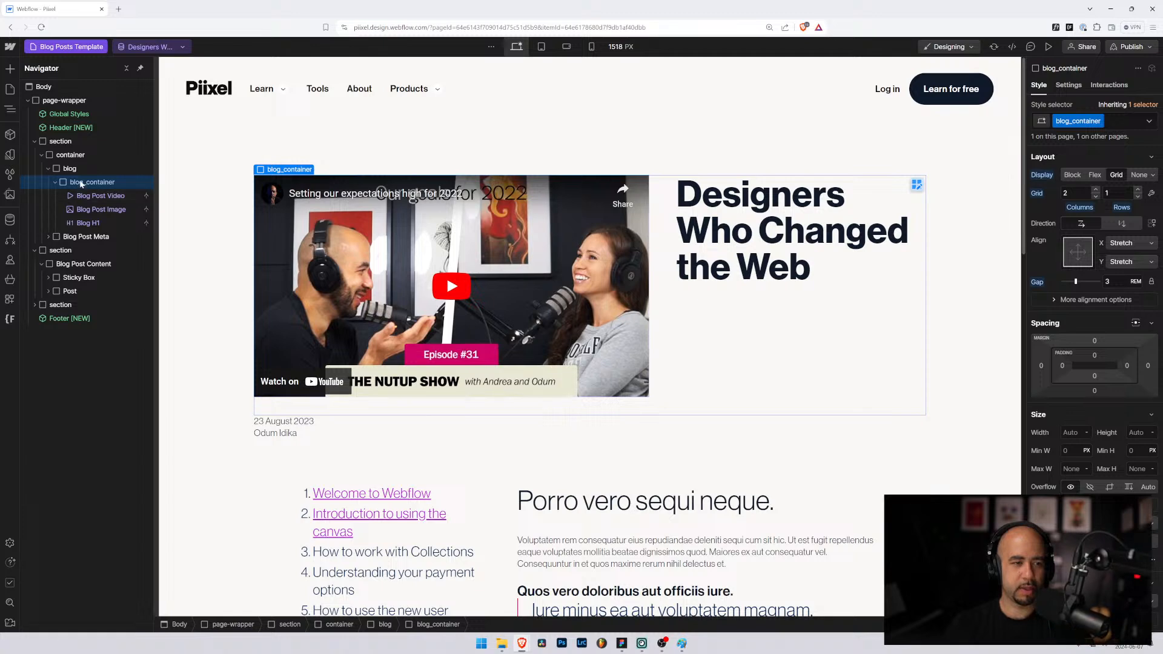
{"action": "left_click", "coordinate": [55, 182]}
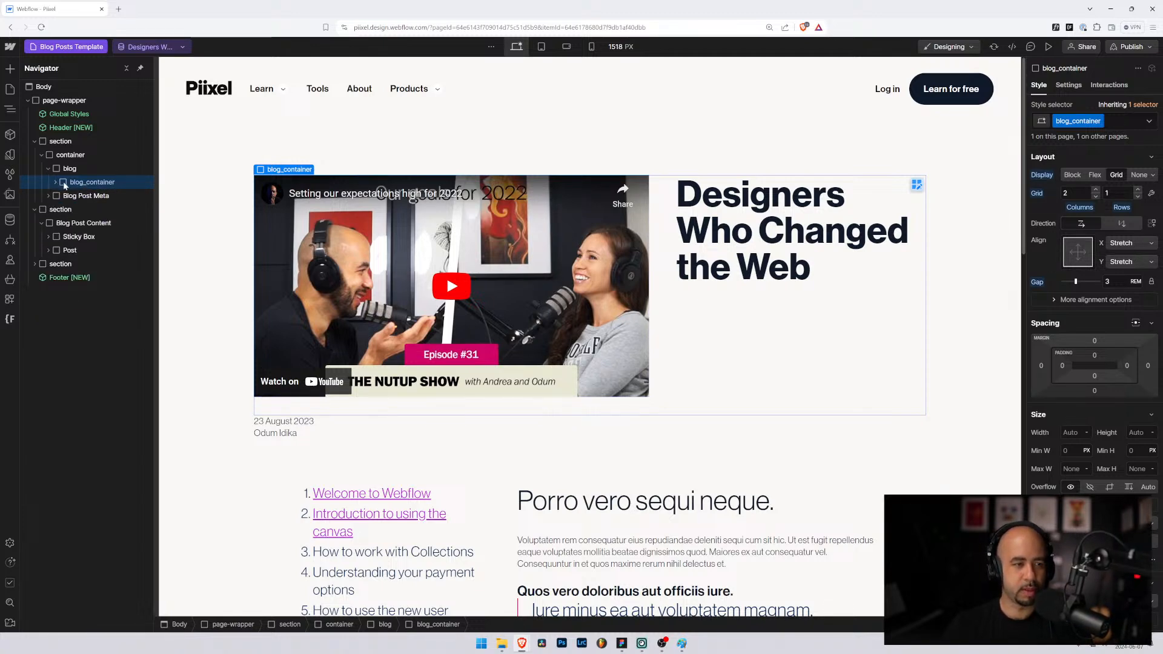
{"action": "left_click", "coordinate": [64, 184]}
{"action": "key", "text": "ctrl+k"}
{"action": "type", "text": "div"}
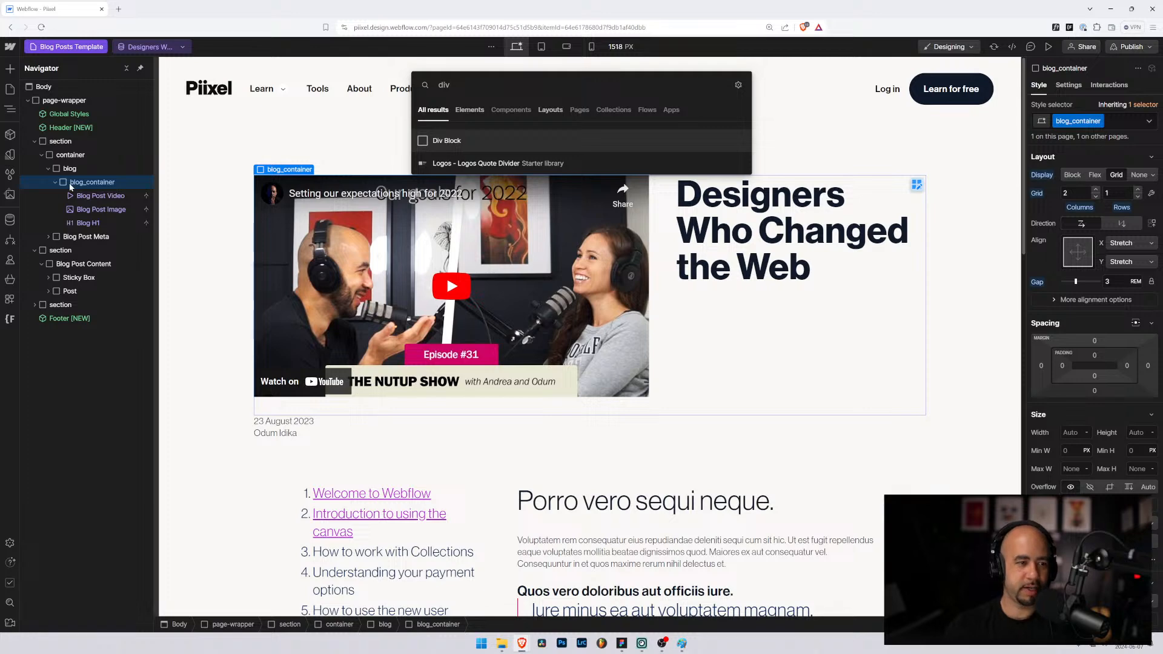
{"action": "left_click", "coordinate": [483, 140]}
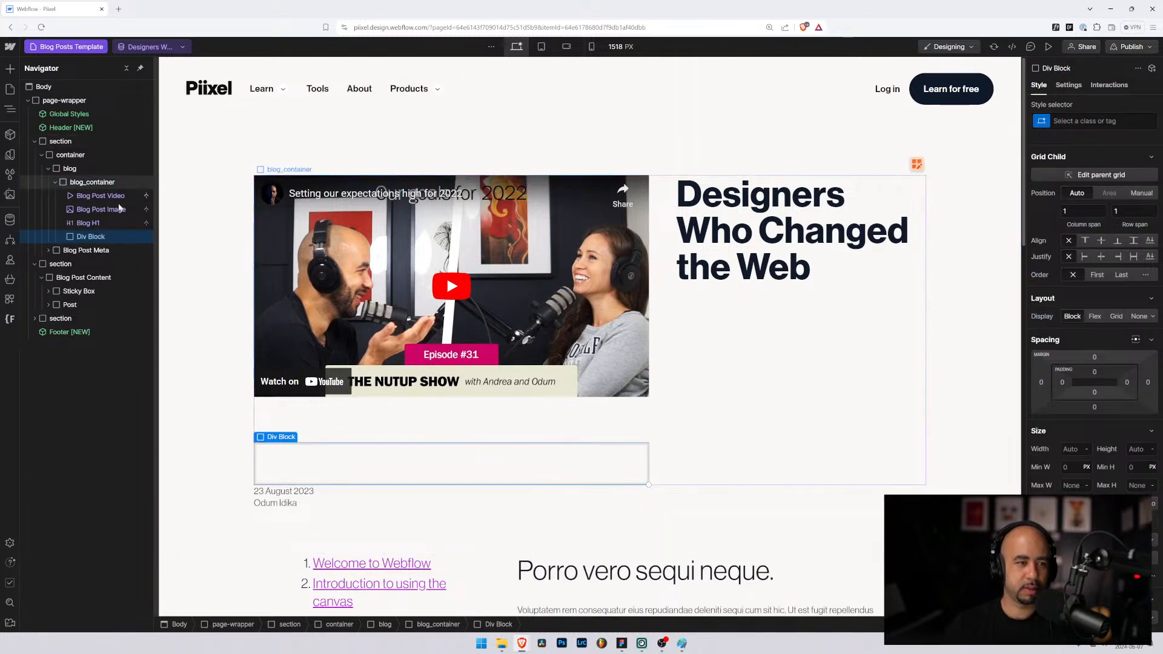
{"action": "left_click", "coordinate": [75, 235]}
{"action": "left_click_drag", "start_coordinate": [84, 189], "coordinate": [96, 194]}
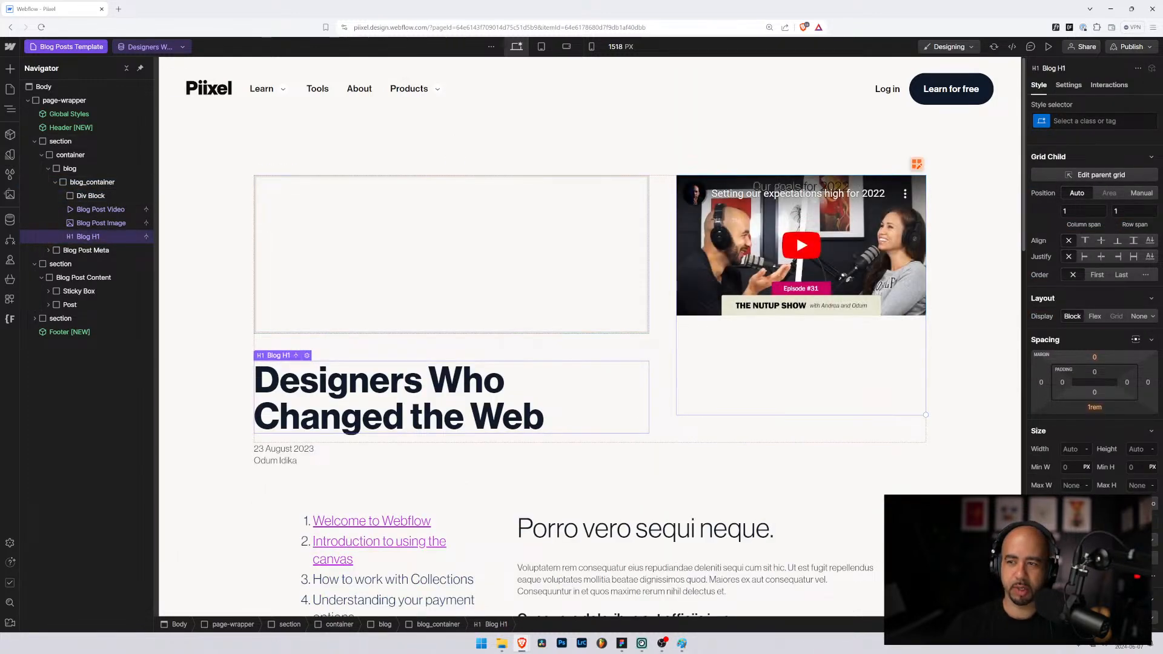
Step: Give the new empty div the blog_content class
{"action": "left_click", "coordinate": [1090, 122]}
{"action": "type", "text": "blog"}
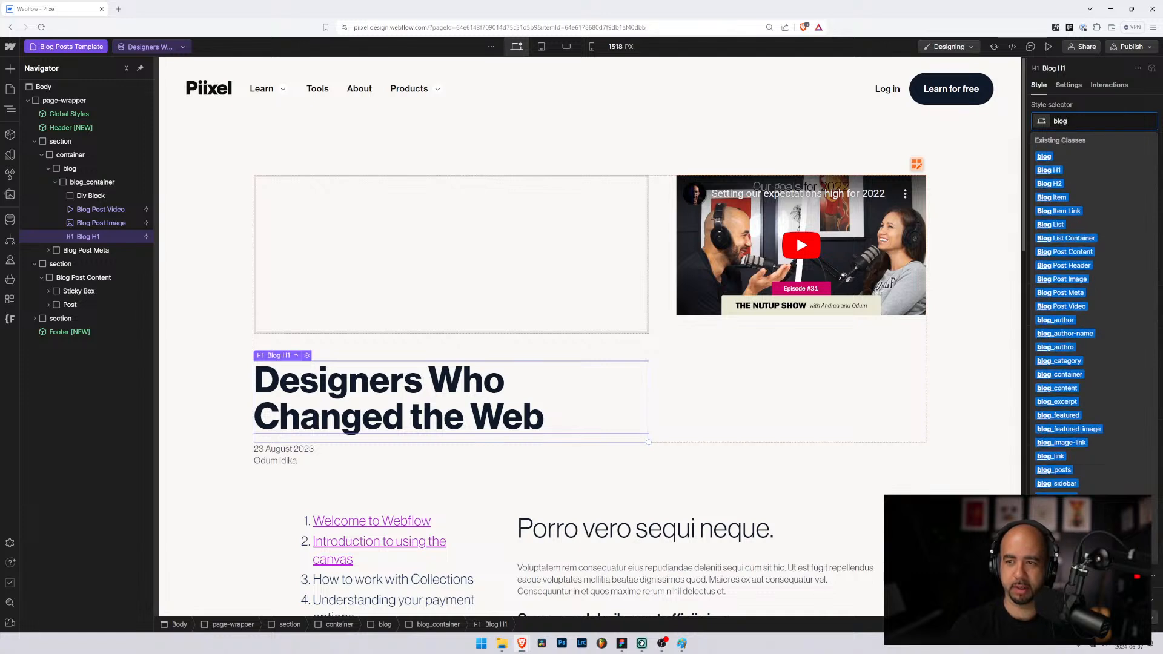
{"action": "type", "text": "_content"}
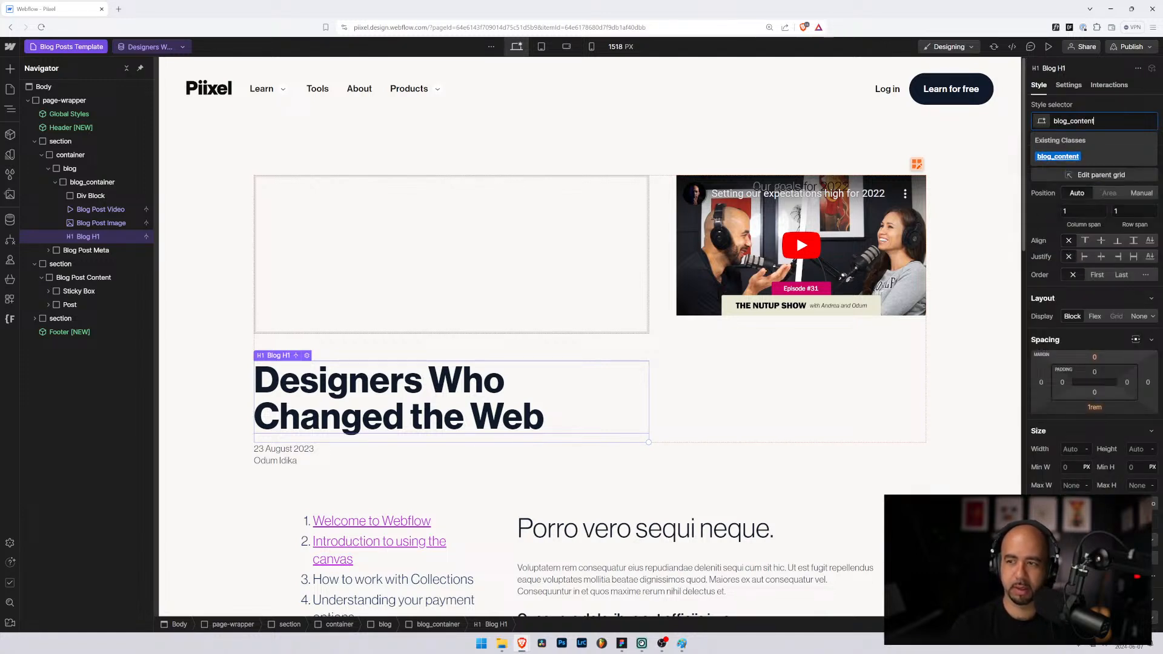
{"action": "key", "text": "Return"}
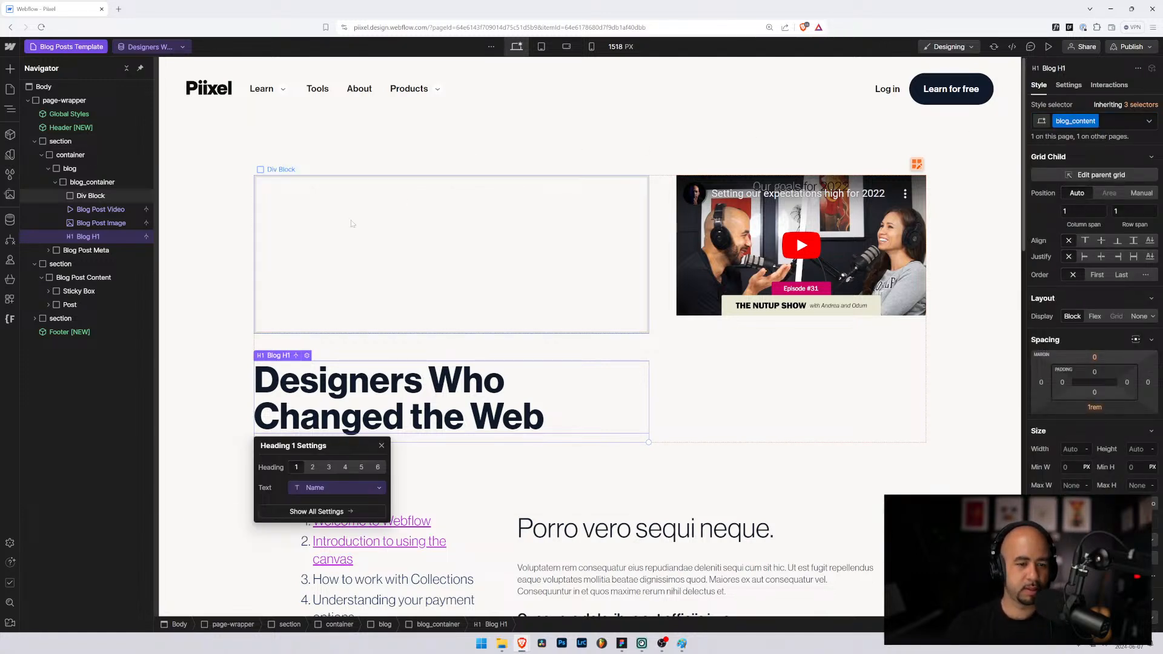
{"action": "left_click", "coordinate": [91, 196]}
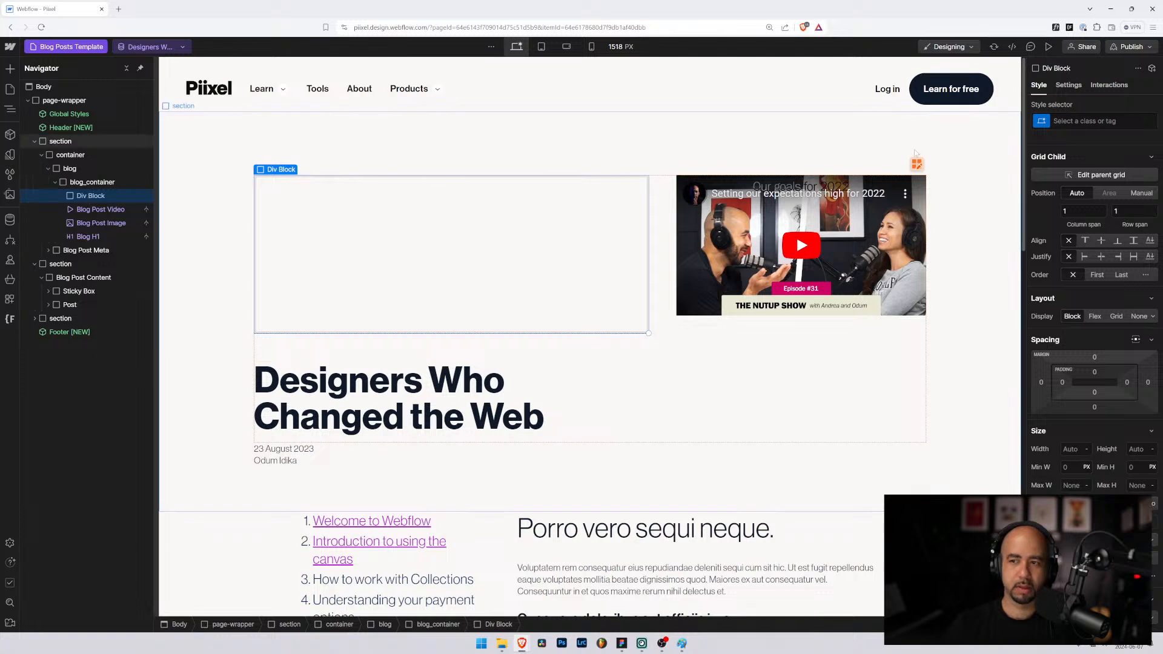
{"action": "left_click", "coordinate": [1101, 121]}
{"action": "type", "text": "blog_"}
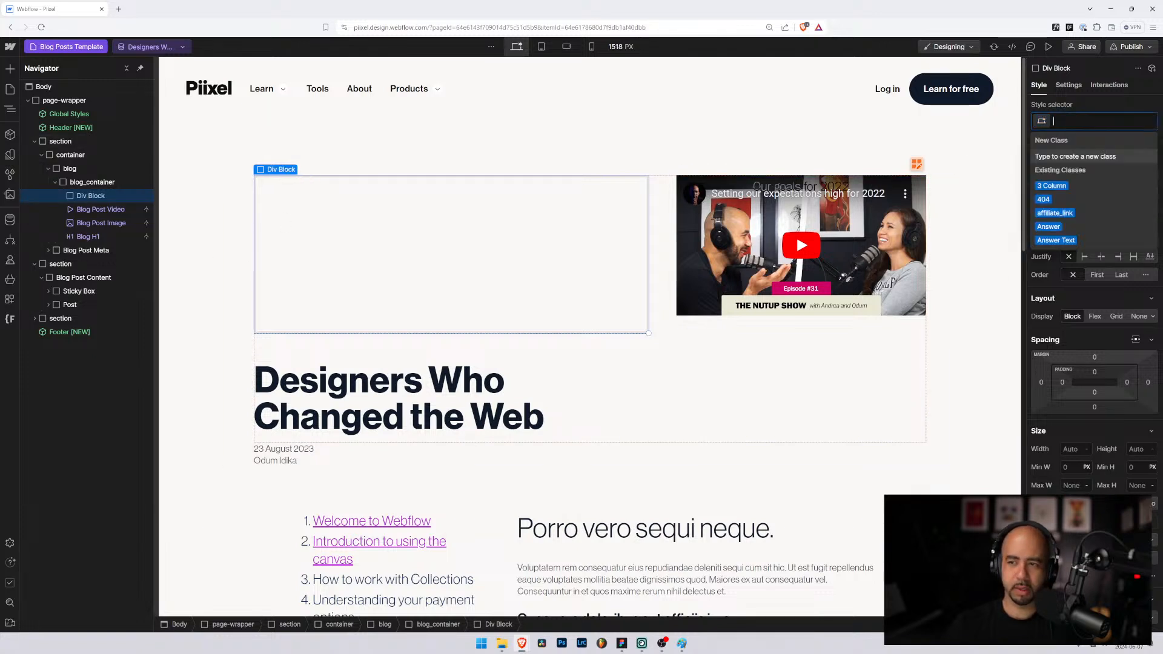
{"action": "type", "text": "content"}
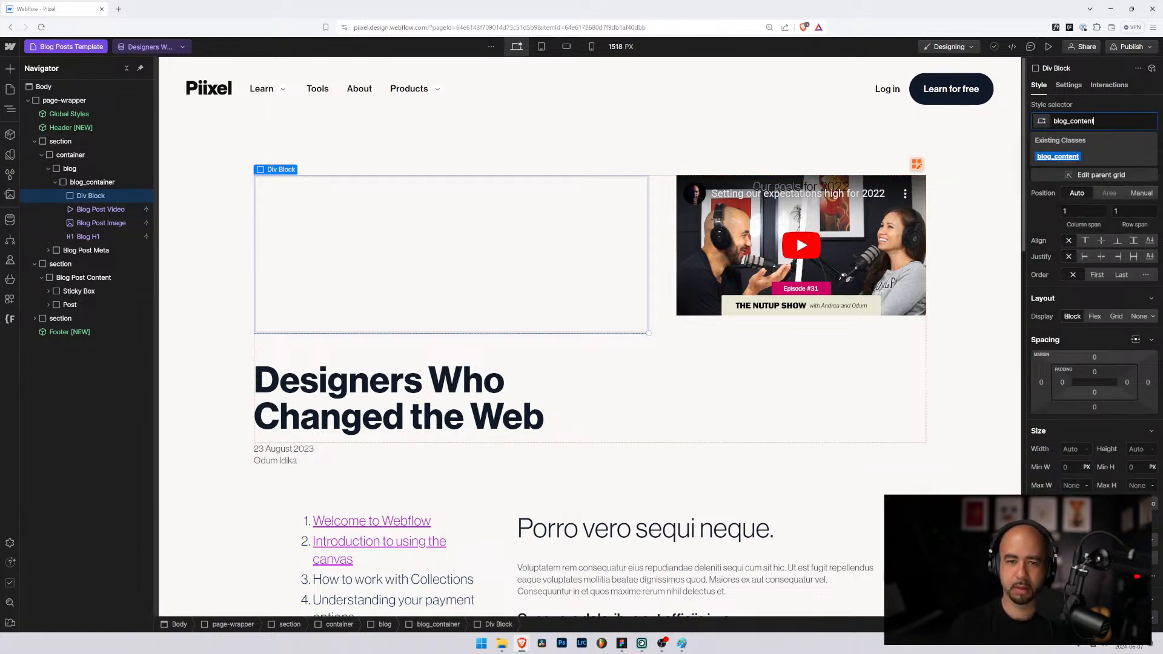
{"action": "key", "text": "Return"}
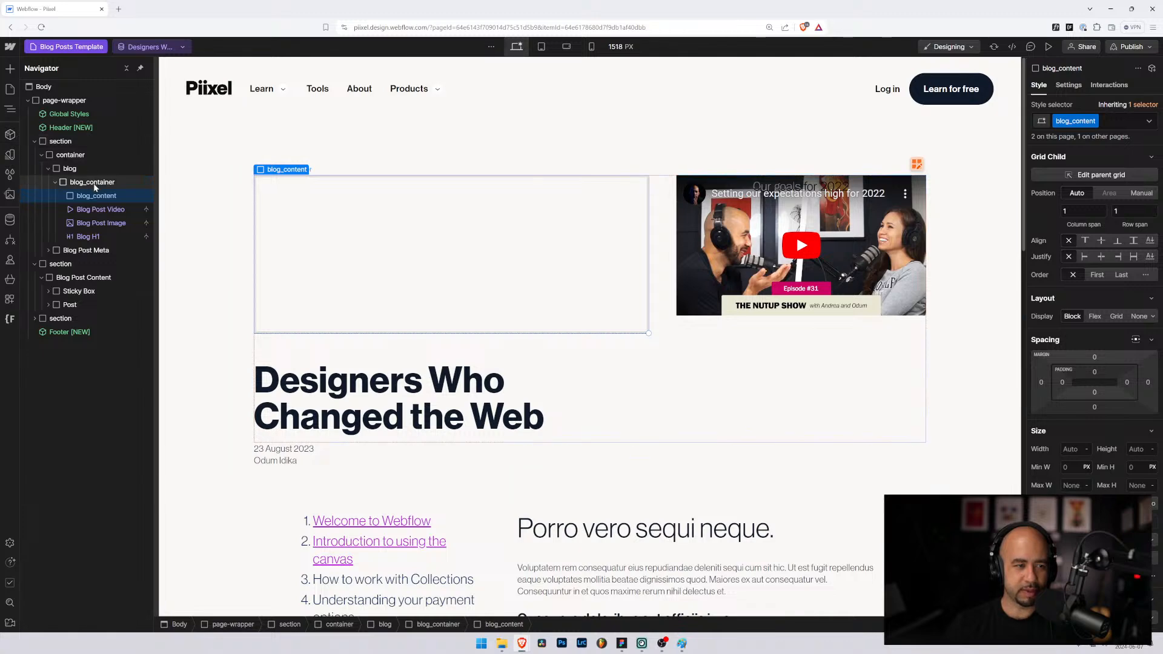
Step: Add a second div after blog_content and give it the new blog_sidebar class
{"action": "left_click", "coordinate": [92, 183]}
{"action": "key", "text": "ctrl+k"}
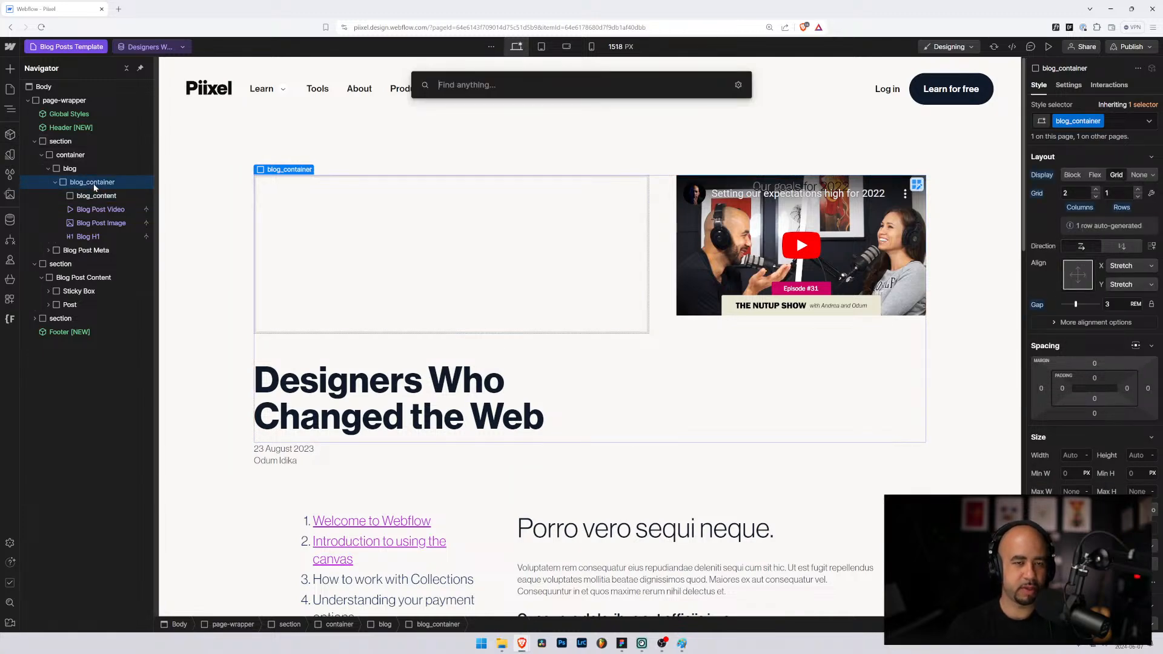
{"action": "type", "text": "div"}
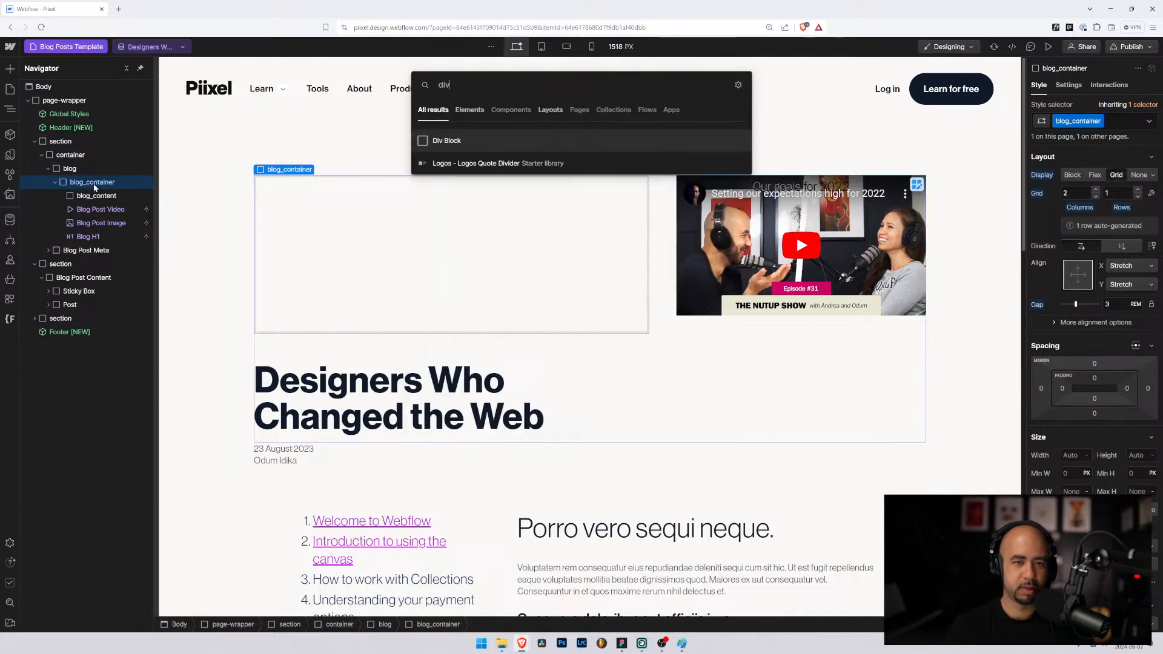
{"action": "key", "text": "Return"}
{"action": "left_click_drag", "start_coordinate": [104, 246], "coordinate": [107, 212]}
{"action": "left_click", "coordinate": [1084, 121]}
{"action": "type", "text": "blog_"}
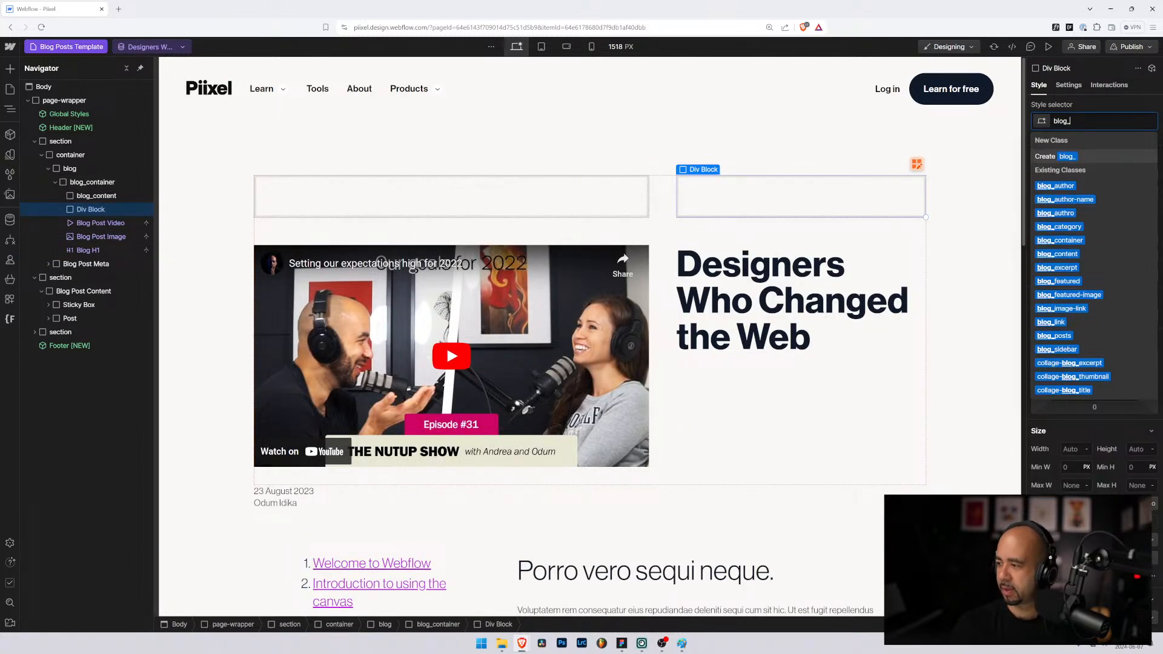
{"action": "type", "text": "side"}
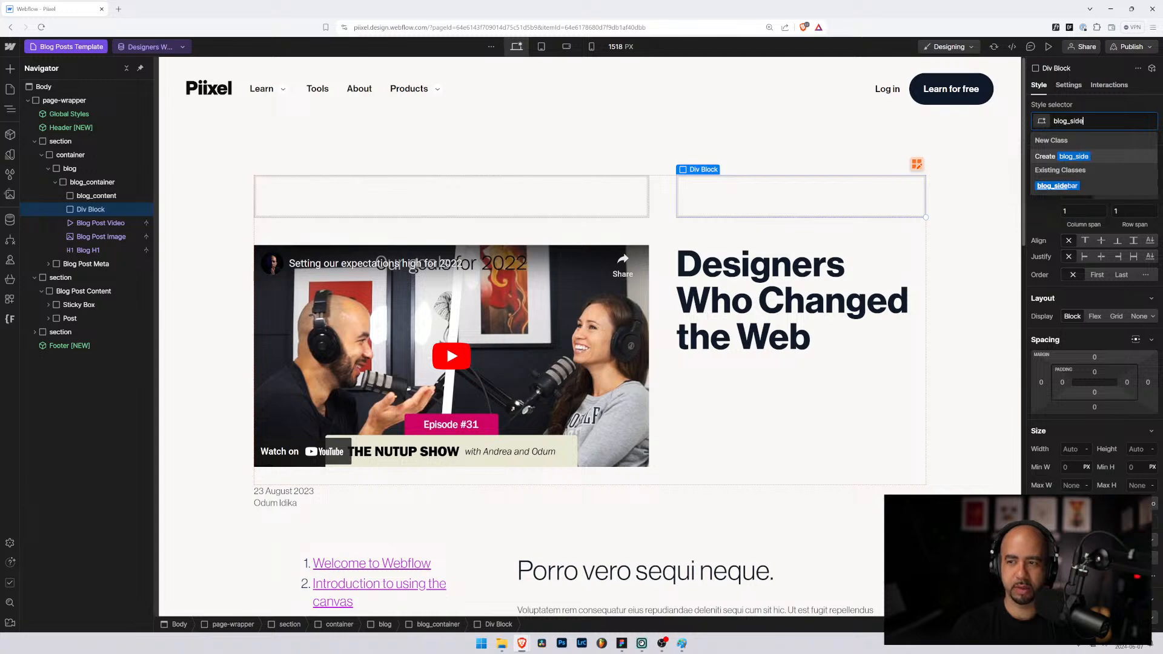
{"action": "type", "text": "bar"}
{"action": "key", "text": "Return"}
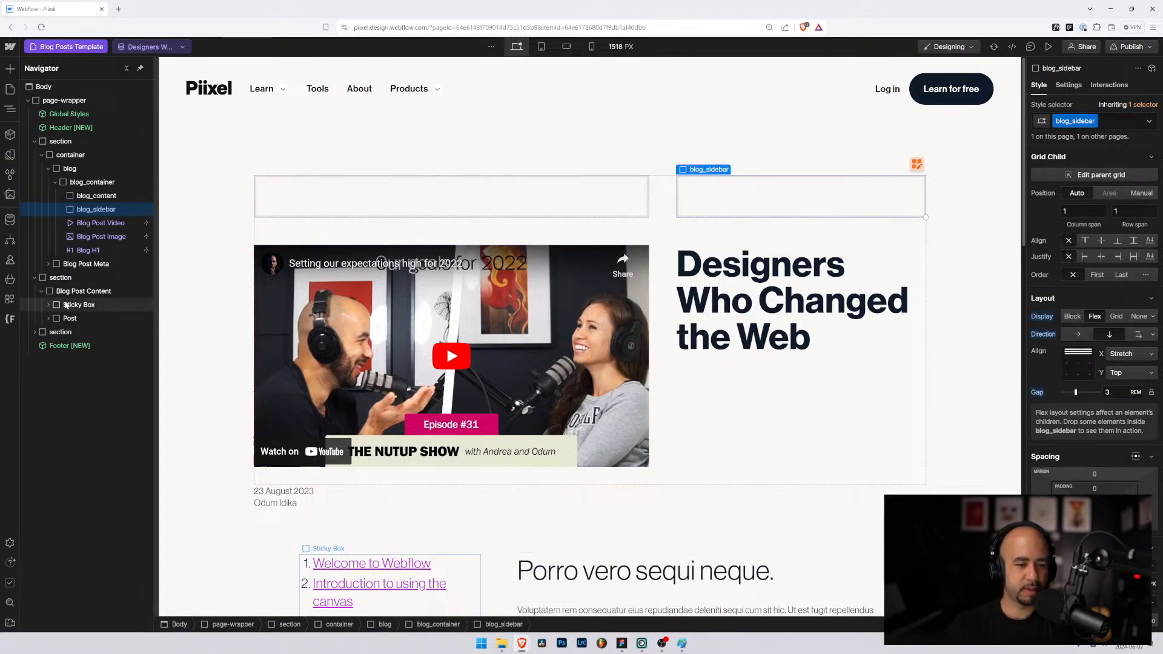
Step: Drag Blog Post Video, Blog Post Image and Blog H1 into blog_content
{"action": "left_click", "coordinate": [92, 196]}
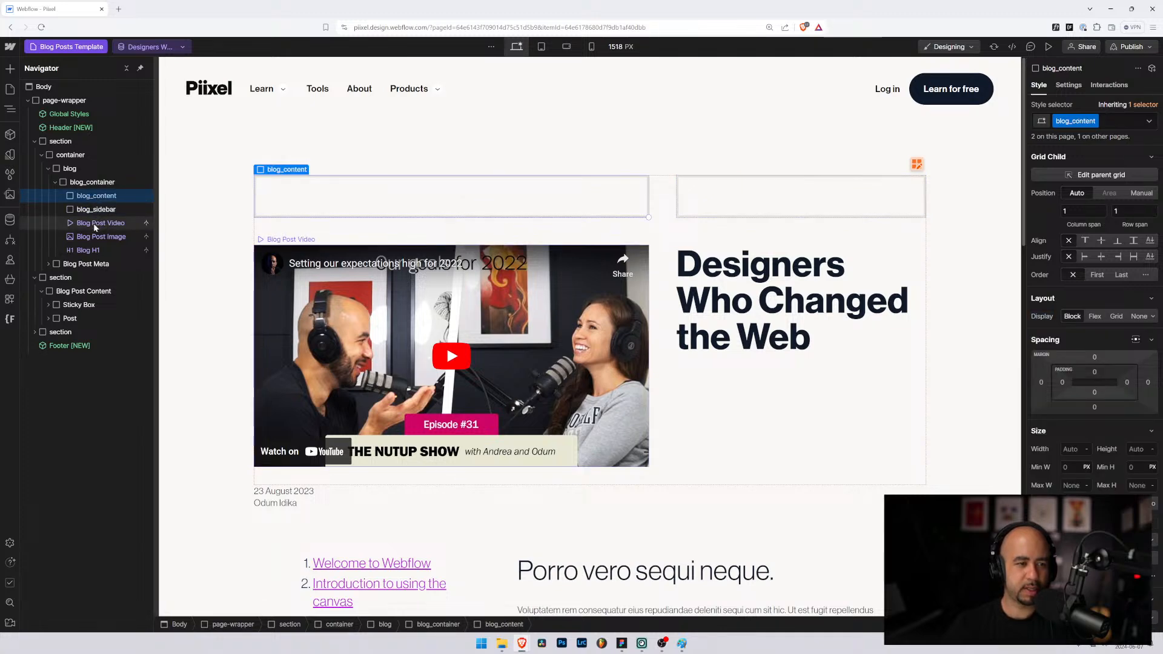
{"action": "left_click_drag", "start_coordinate": [93, 223], "coordinate": [96, 204]}
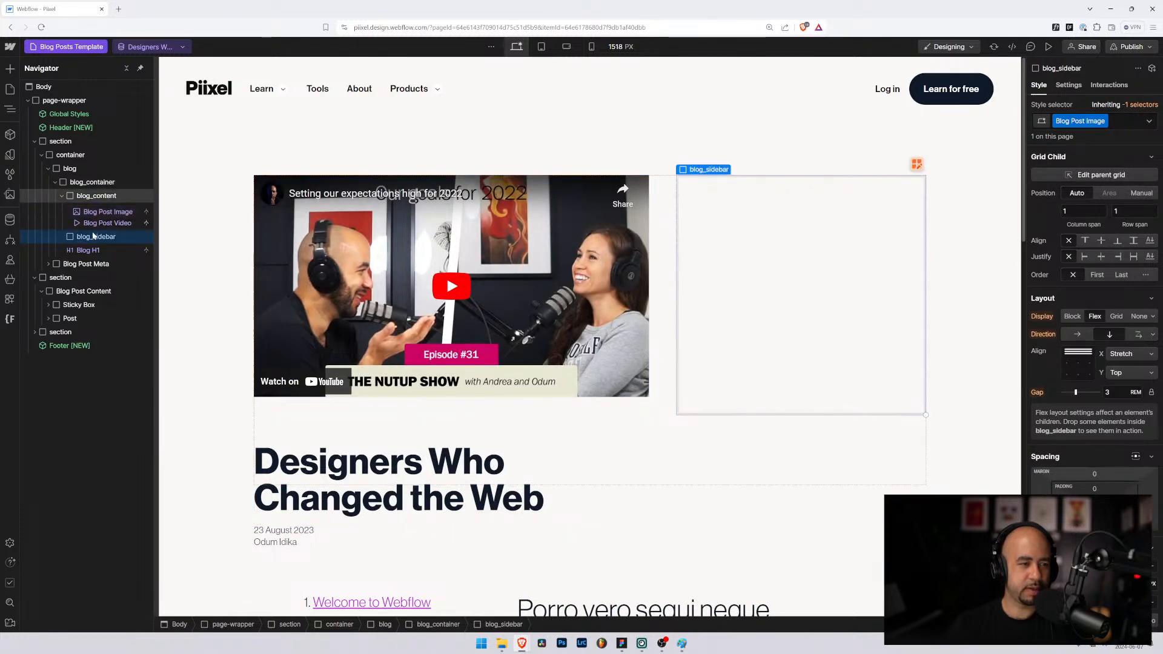
{"action": "left_click_drag", "start_coordinate": [88, 251], "coordinate": [92, 202]}
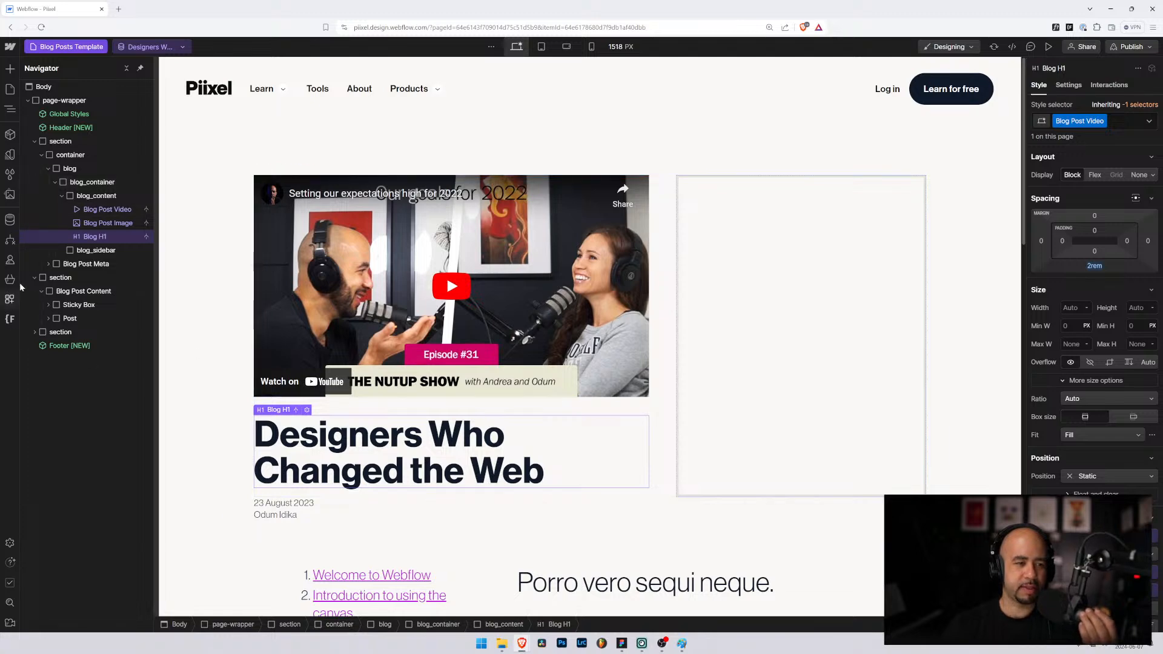
Step: Expand Blog Post Content and drag Table of Contents from Sticky Box into blog_sidebar
{"action": "left_click", "coordinate": [104, 251]}
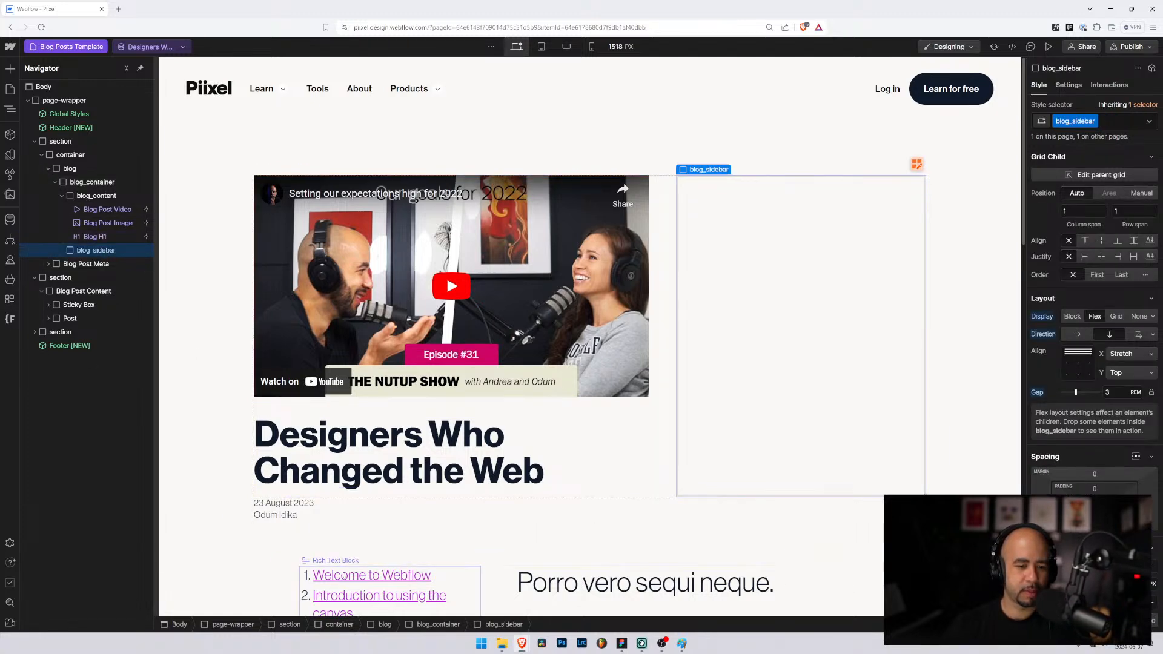
{"action": "left_click", "coordinate": [344, 576]}
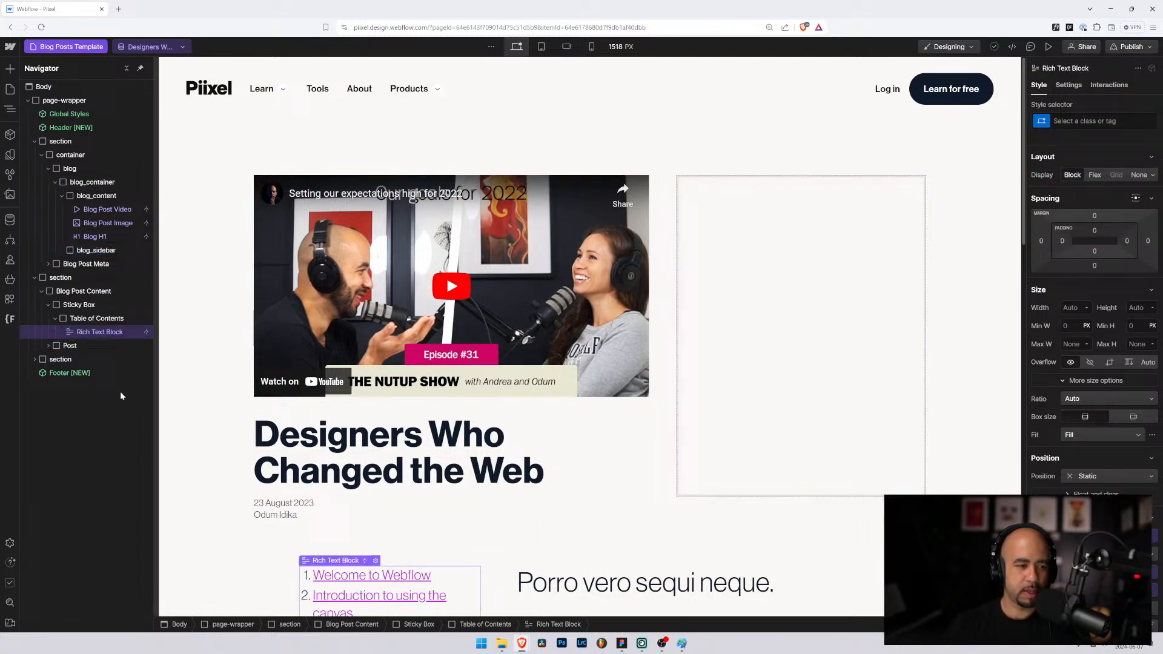
{"action": "left_click", "coordinate": [55, 320]}
{"action": "left_click", "coordinate": [63, 293]}
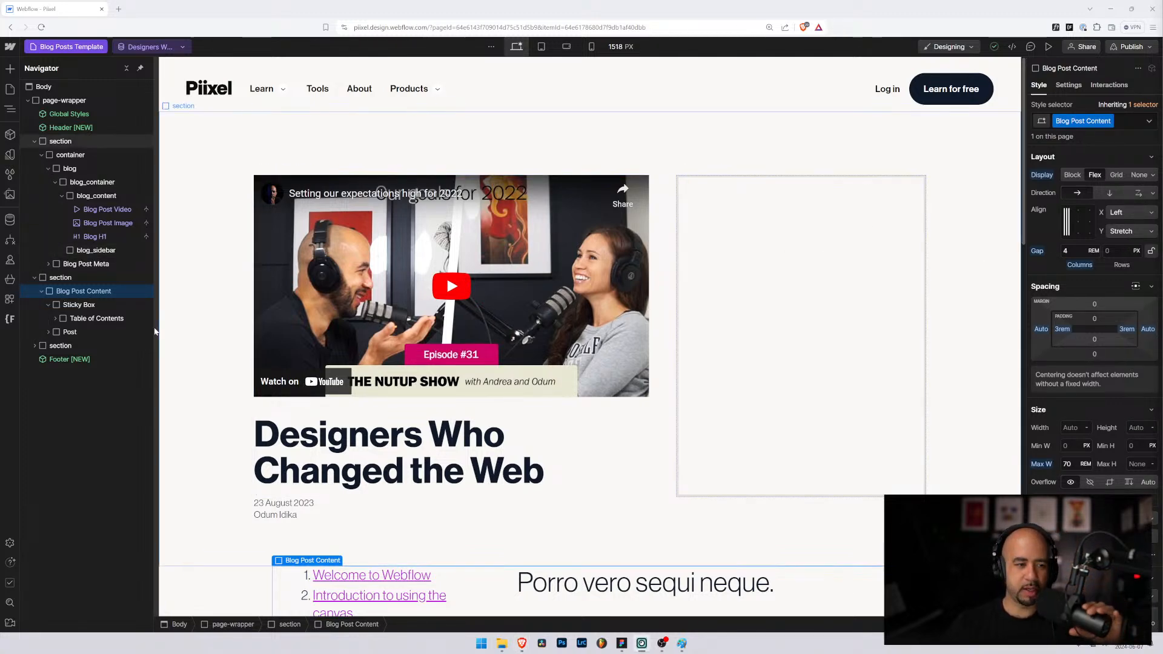
{"action": "left_click", "coordinate": [55, 318]}
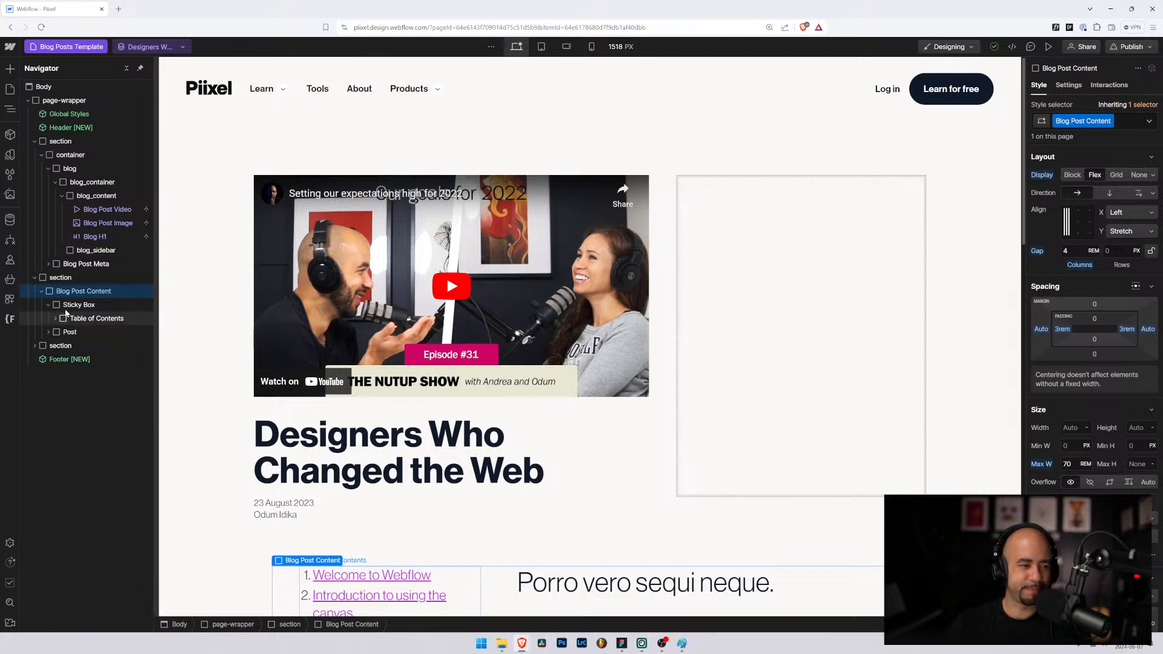
{"action": "left_click_drag", "start_coordinate": [56, 318], "coordinate": [79, 250]}
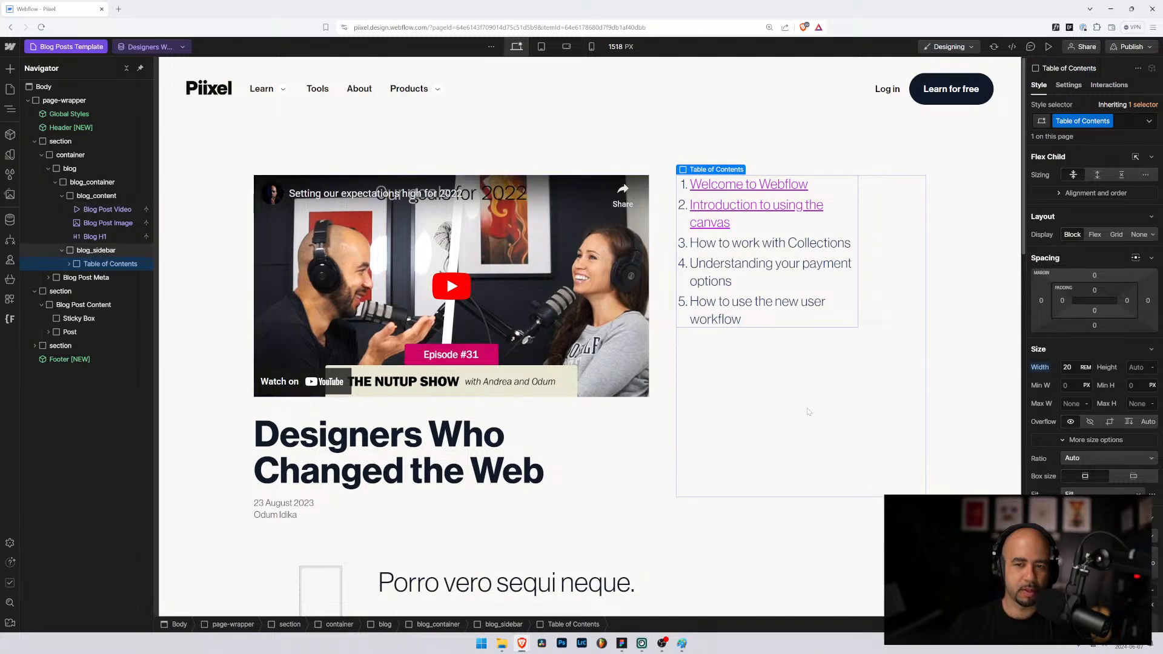
{"action": "left_click", "coordinate": [812, 360]}
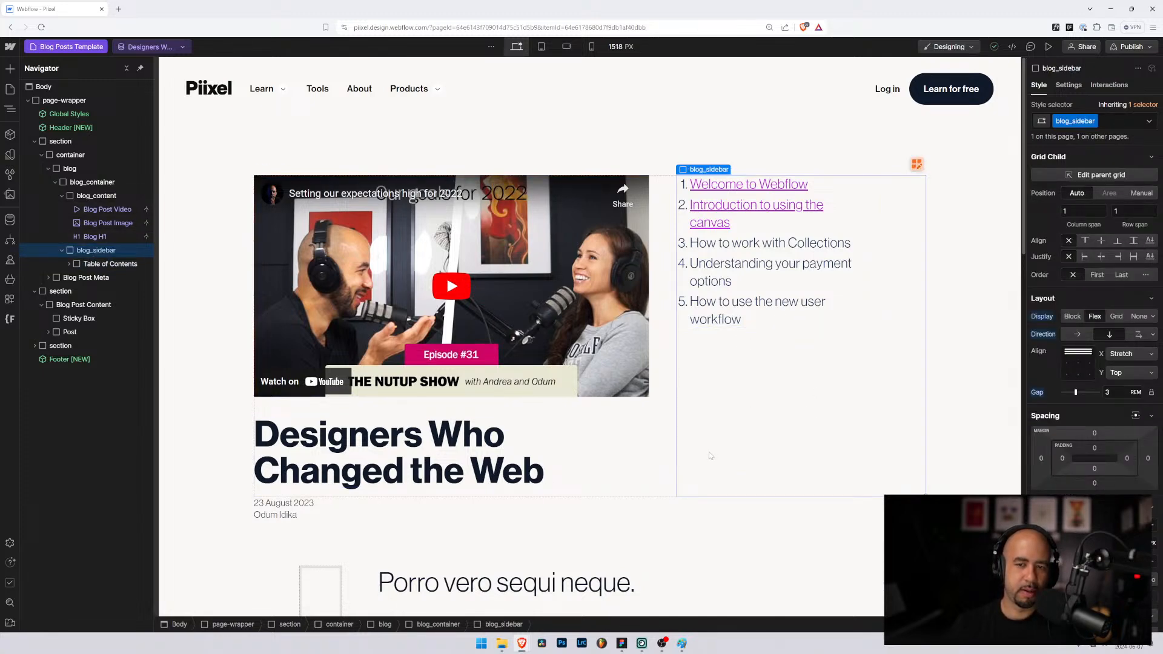
Step: Move the article Rich Text into blog_content directly below Blog H1
{"action": "scroll", "coordinate": [710, 454], "scroll_direction": "down", "scroll_amount": 4}
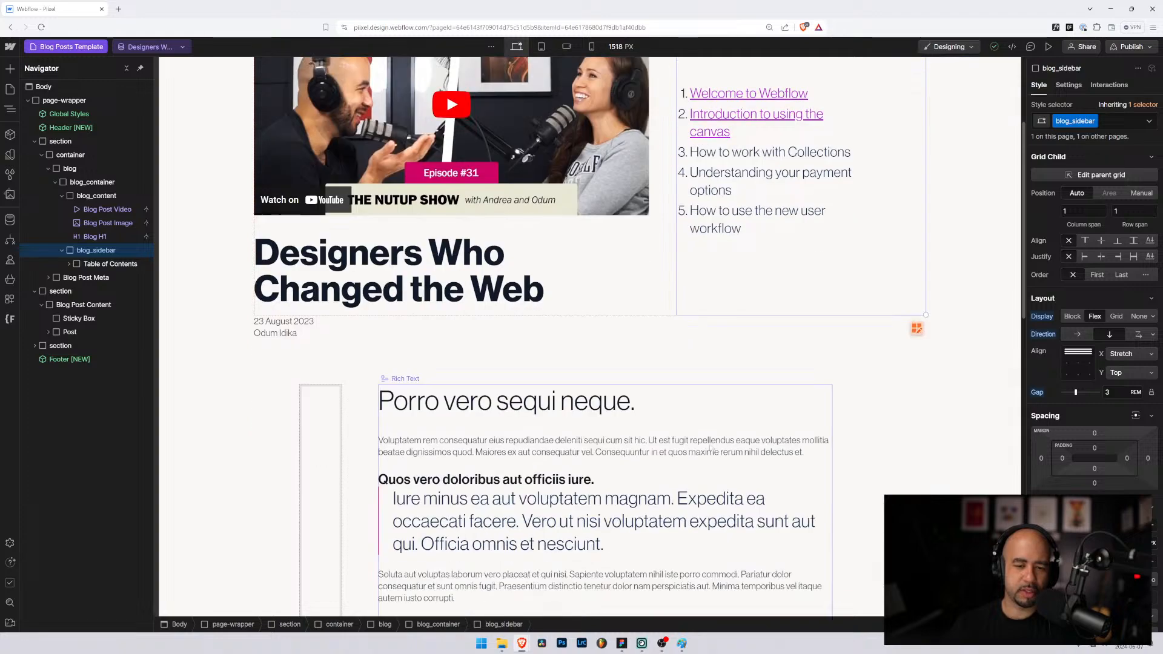
{"action": "scroll", "coordinate": [707, 439], "scroll_direction": "up", "scroll_amount": 4}
{"action": "scroll", "coordinate": [692, 438], "scroll_direction": "down", "scroll_amount": 2}
{"action": "scroll", "coordinate": [692, 438], "scroll_direction": "down", "scroll_amount": 1}
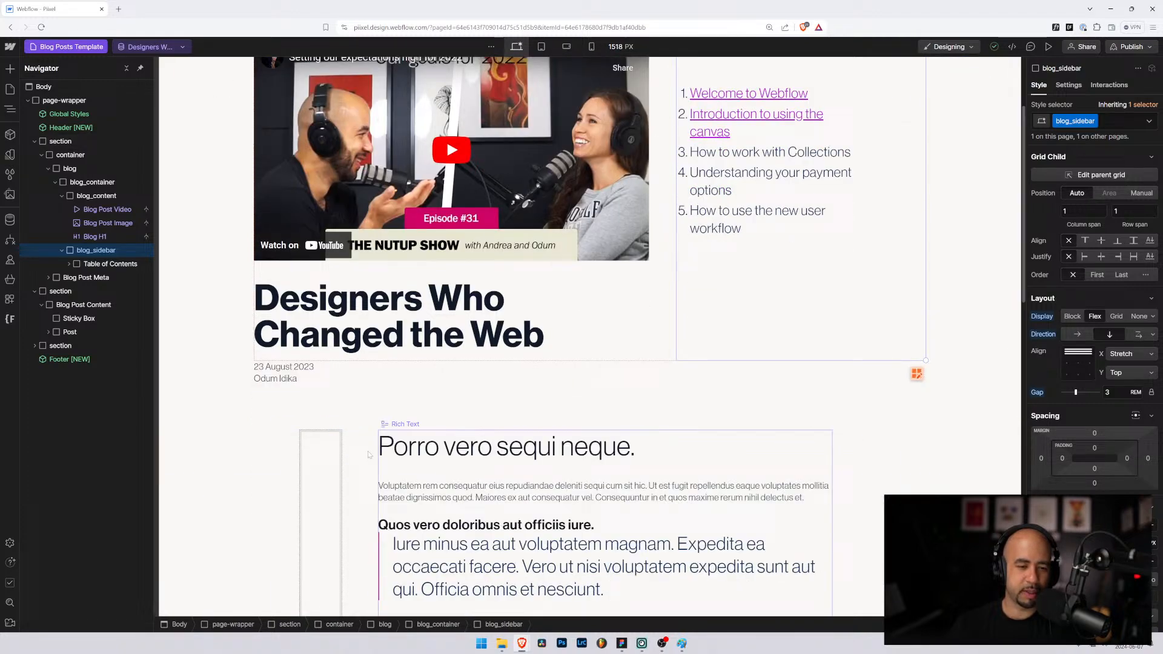
{"action": "left_click", "coordinate": [454, 467]}
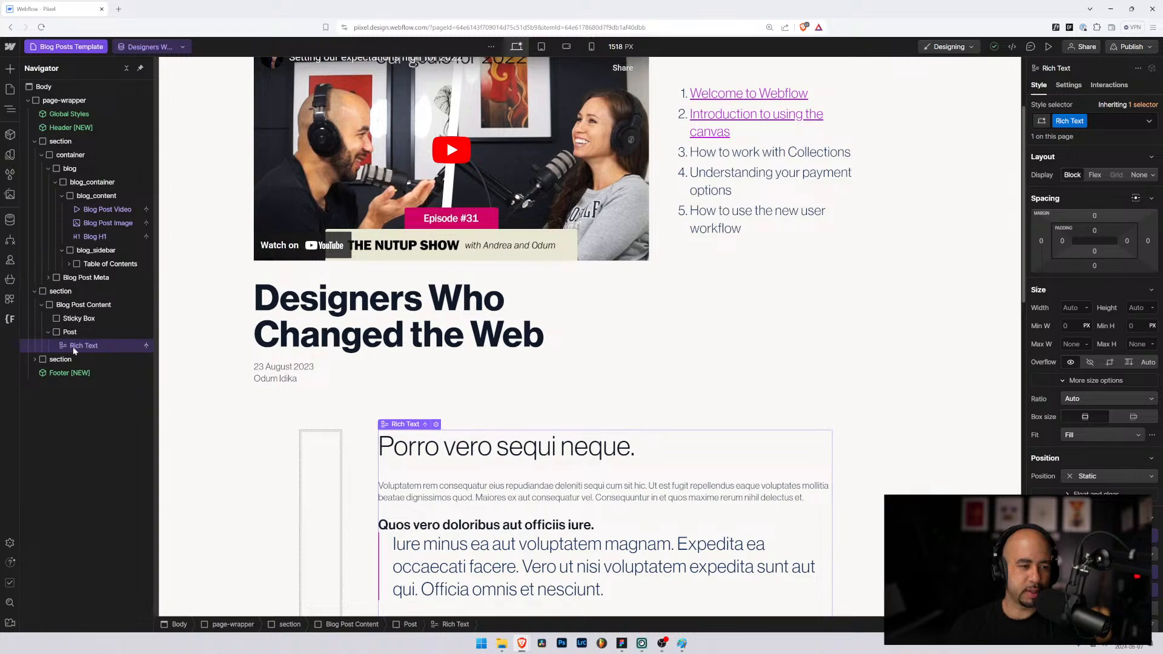
{"action": "left_click_drag", "start_coordinate": [98, 223], "coordinate": [92, 252]}
Step: Delete the emptied Blog Post Content section
{"action": "scroll", "coordinate": [684, 436], "scroll_direction": "down", "scroll_amount": 3}
{"action": "scroll", "coordinate": [684, 436], "scroll_direction": "down", "scroll_amount": 8}
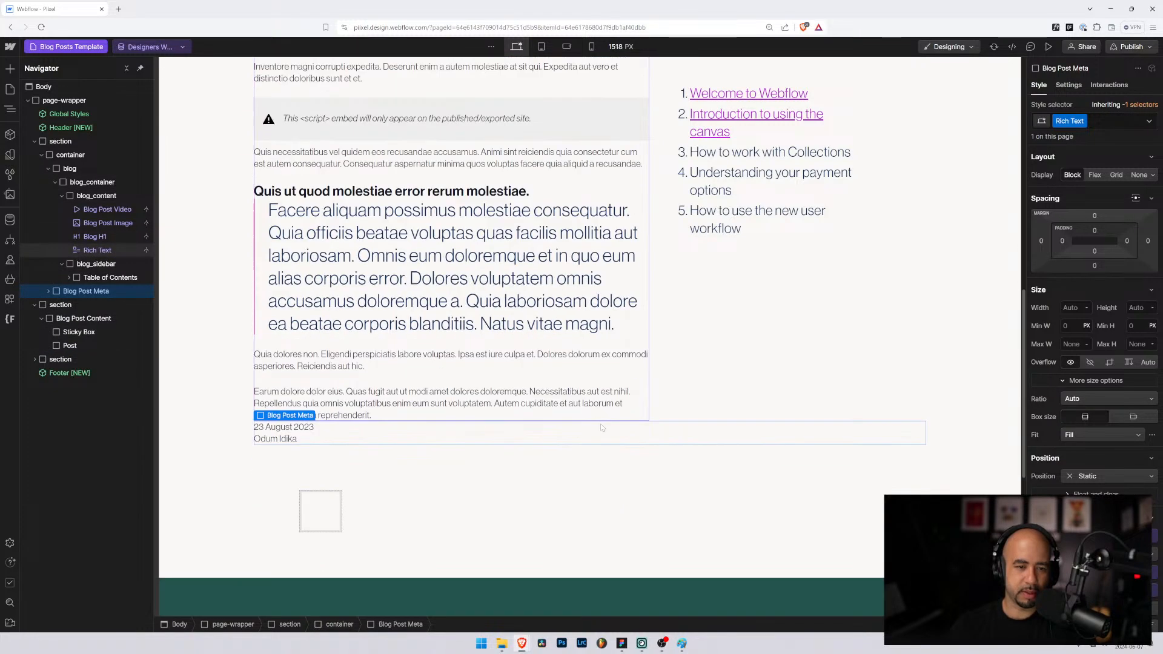
{"action": "left_click", "coordinate": [351, 388]}
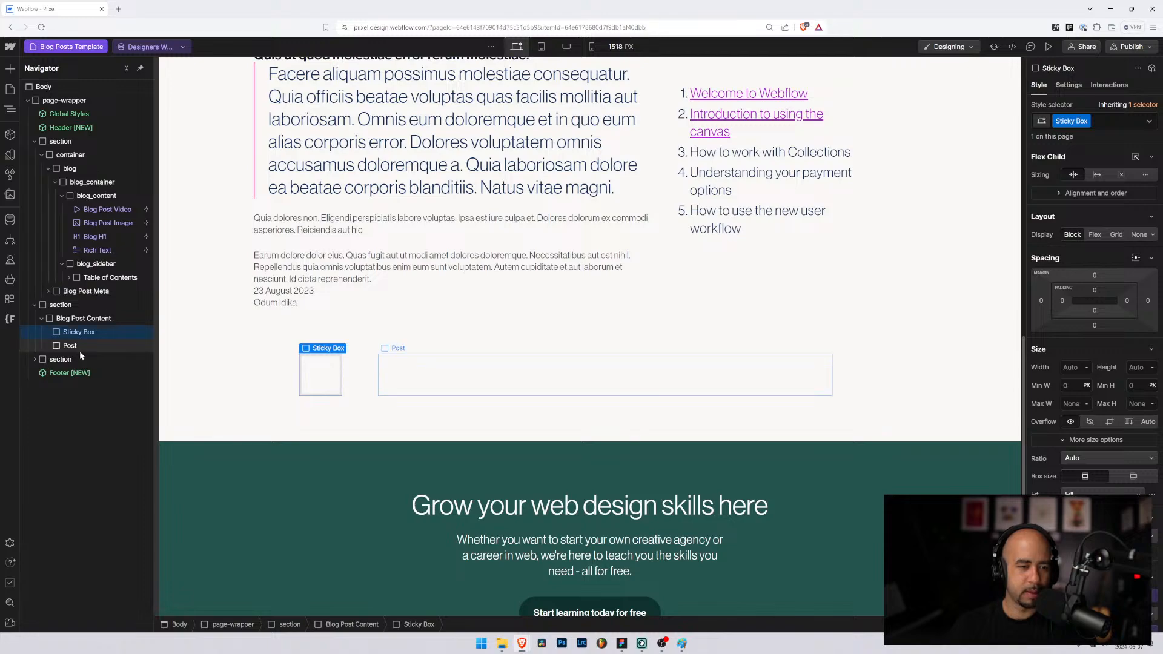
{"action": "left_click", "coordinate": [51, 309]}
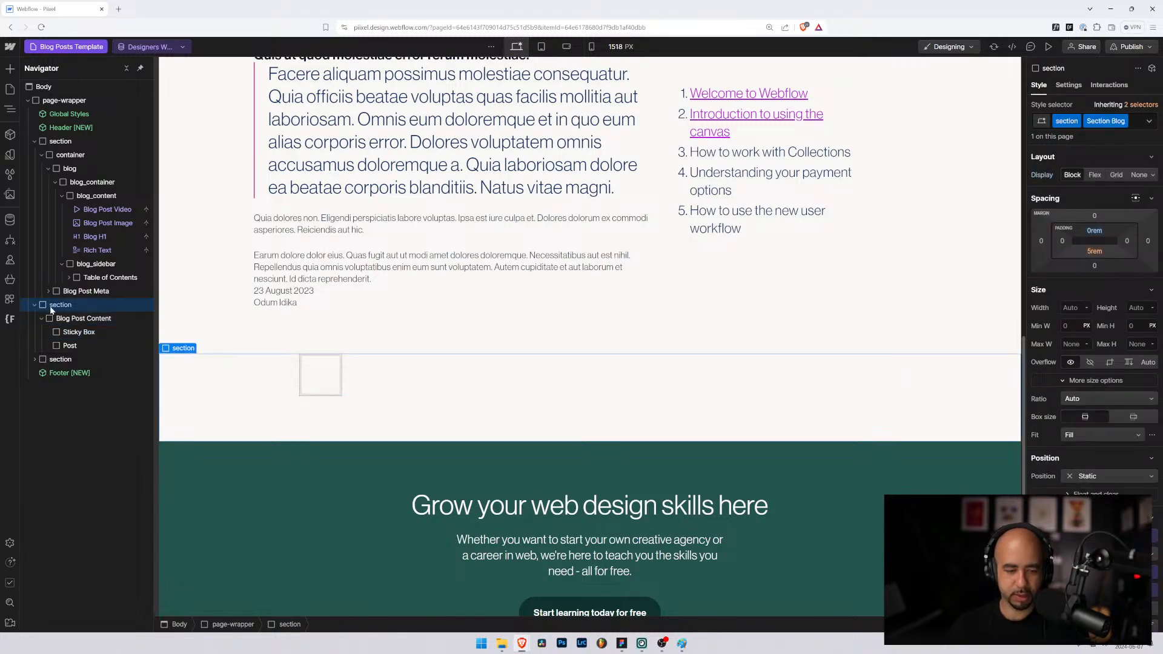
{"action": "left_click", "coordinate": [35, 306]}
{"action": "key", "text": "Delete"}
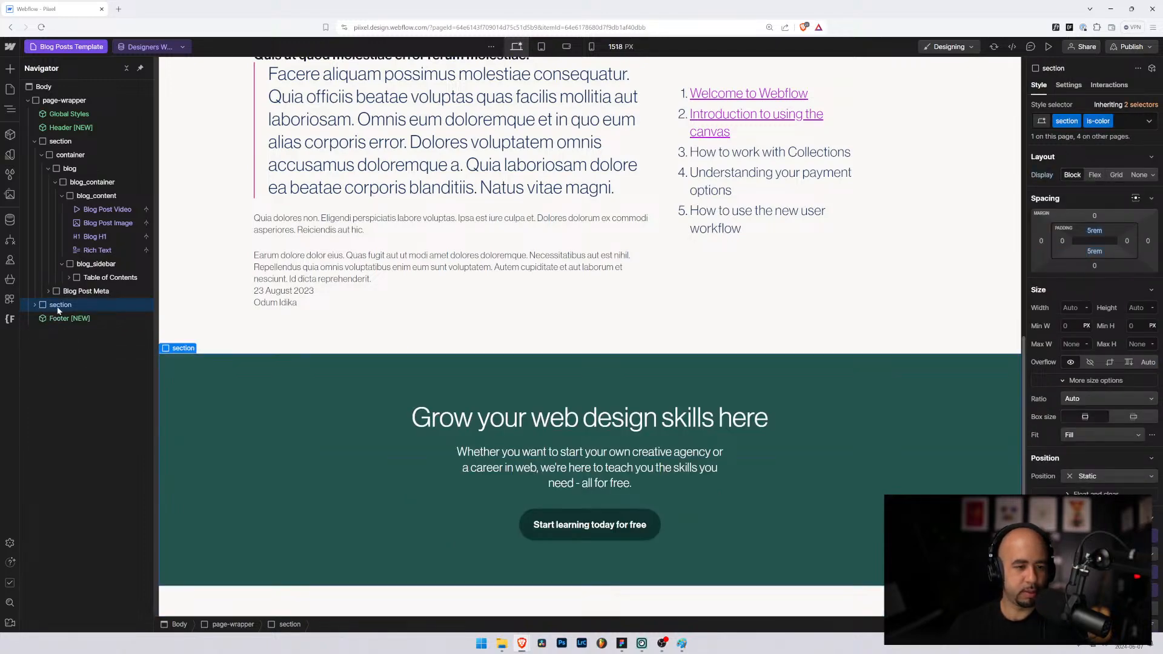
{"action": "scroll", "coordinate": [511, 406], "scroll_direction": "up", "scroll_amount": 15}
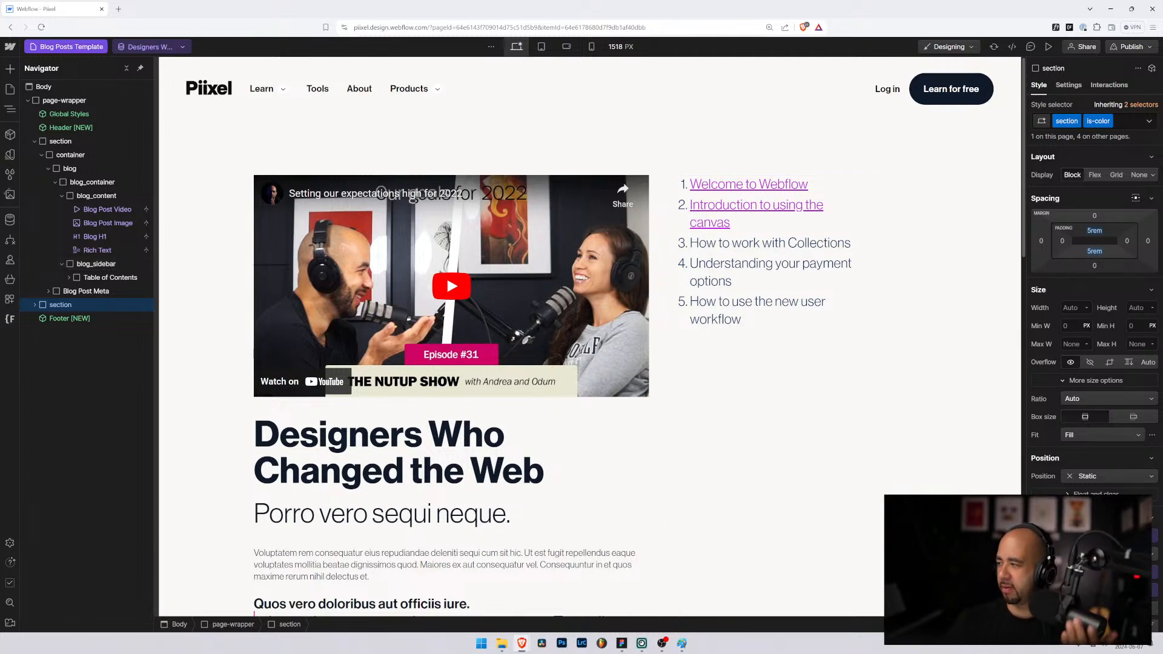
Step: Select the Table of Contents Rich Text Block to show its style settings
{"action": "key", "text": "alt+Tab"}
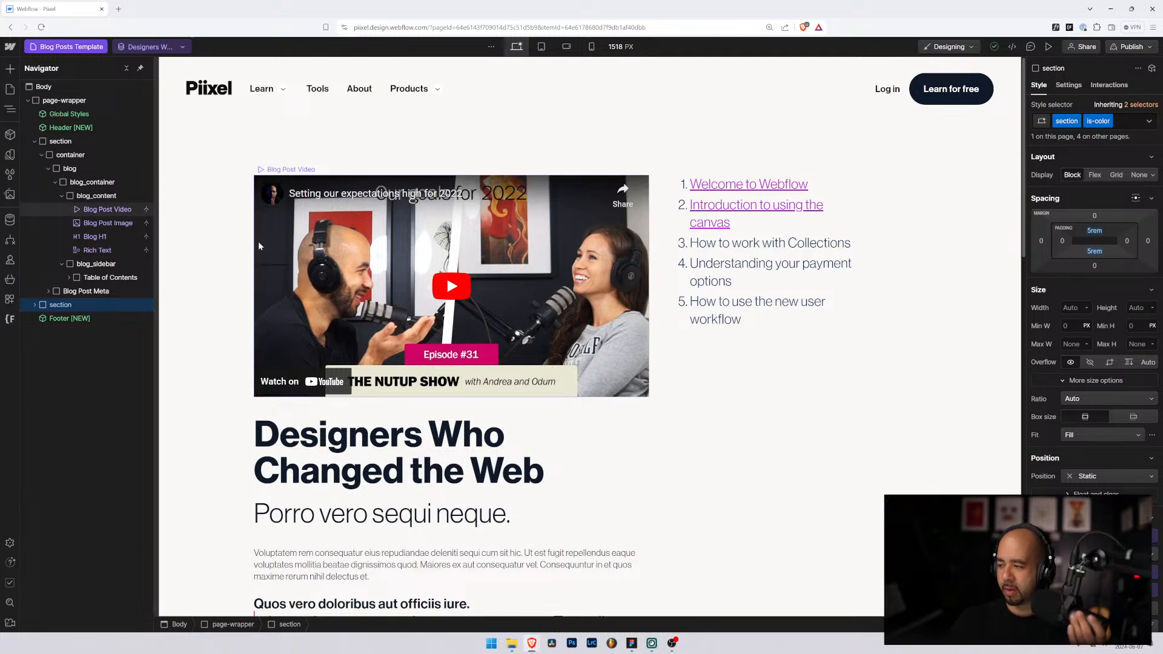
{"action": "left_click", "coordinate": [684, 206]}
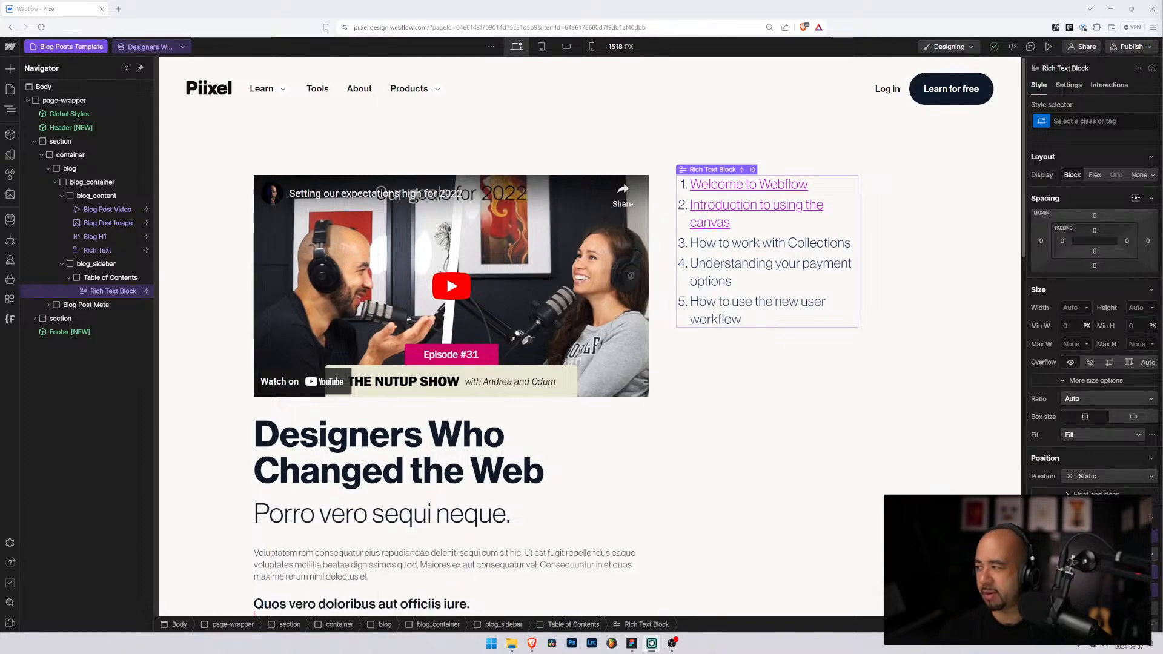
Step: Load the marketing blog in a new tab and open the 'Podcast Marketing: How to Effectively Market a Podcast' article
{"action": "left_click", "coordinate": [118, 9]}
{"action": "type", "text": "neil patel"}
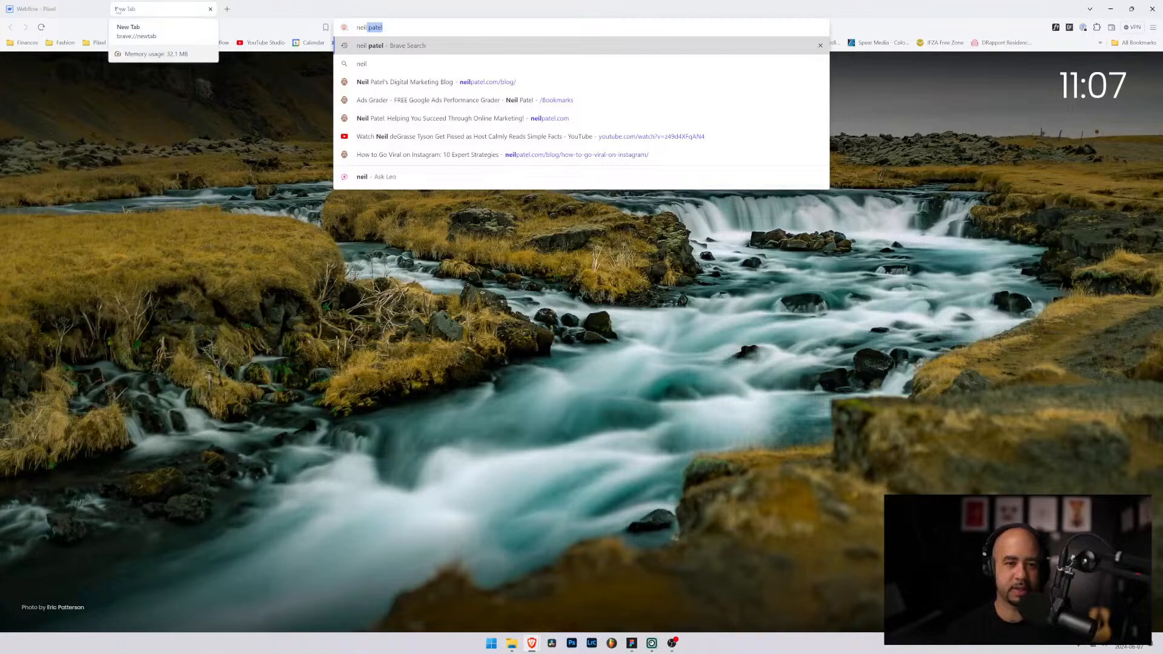
{"action": "key", "text": "Down"}
{"action": "key", "text": "Down"}
{"action": "key", "text": "Return"}
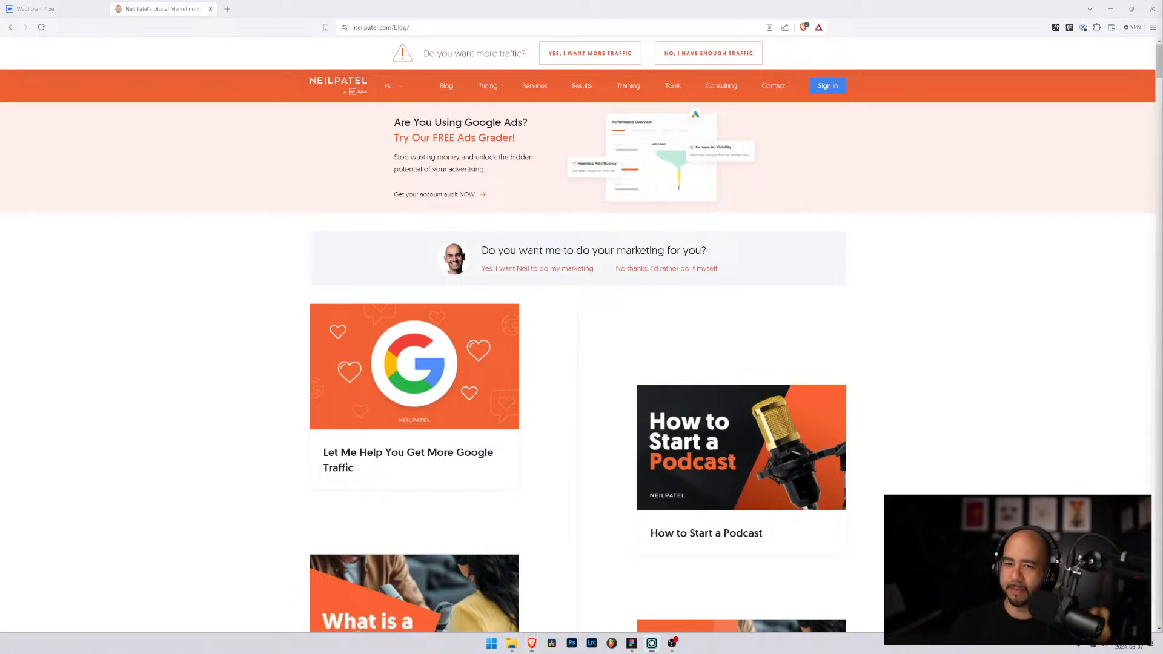
{"action": "scroll", "coordinate": [560, 339], "scroll_direction": "down", "scroll_amount": 8}
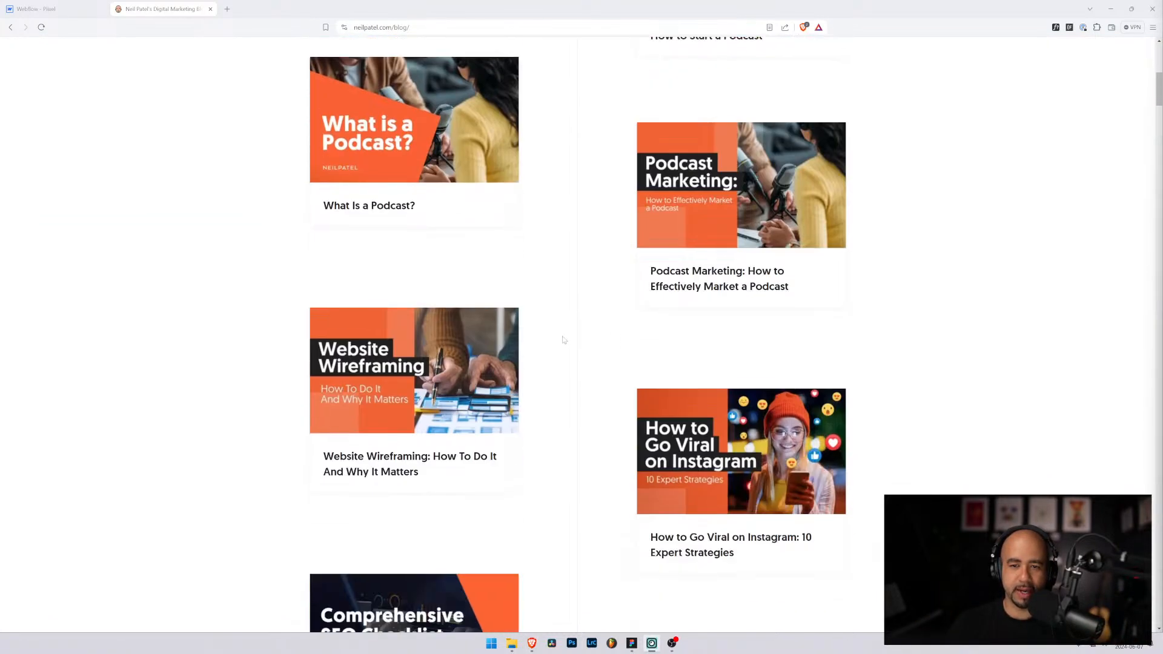
{"action": "left_click", "coordinate": [723, 299]}
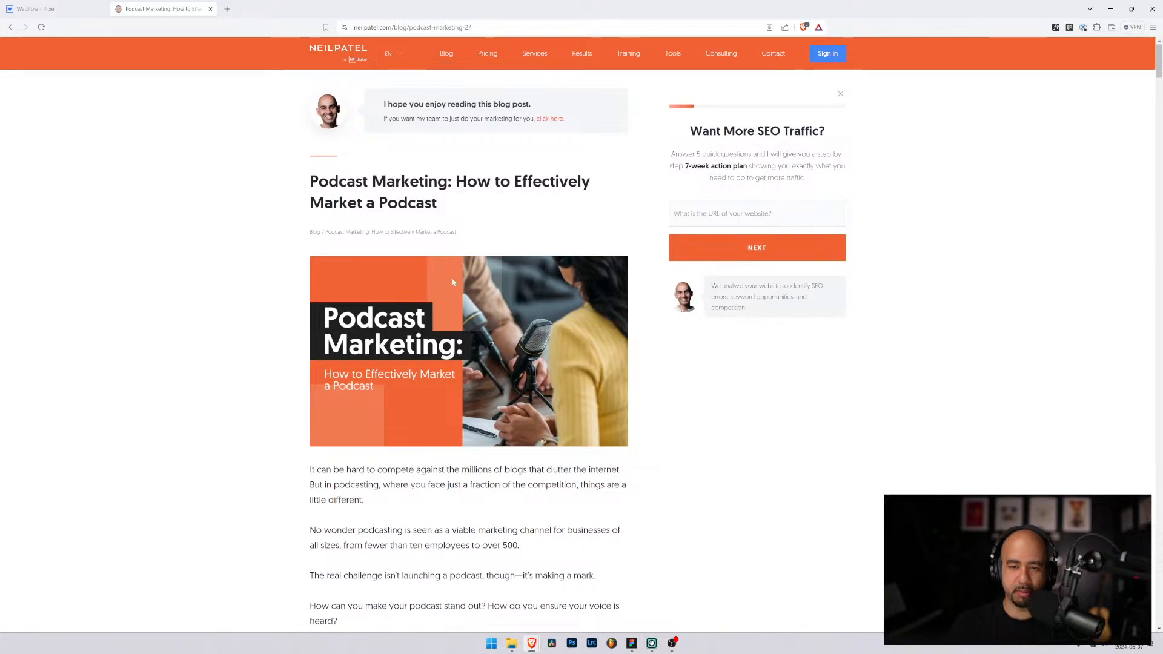
Step: Scroll down through the Podcast Marketing article for reference
{"action": "scroll", "coordinate": [340, 257], "scroll_direction": "down", "scroll_amount": 12}
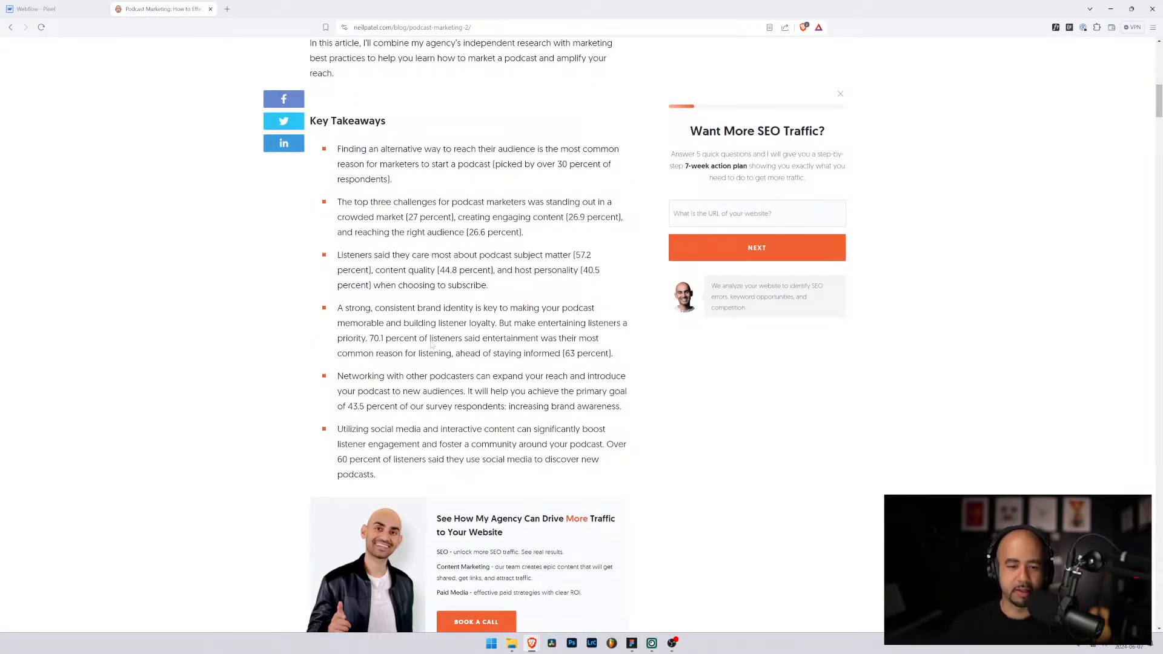
{"action": "scroll", "coordinate": [431, 346], "scroll_direction": "down", "scroll_amount": 4}
{"action": "scroll", "coordinate": [431, 345], "scroll_direction": "down", "scroll_amount": 18}
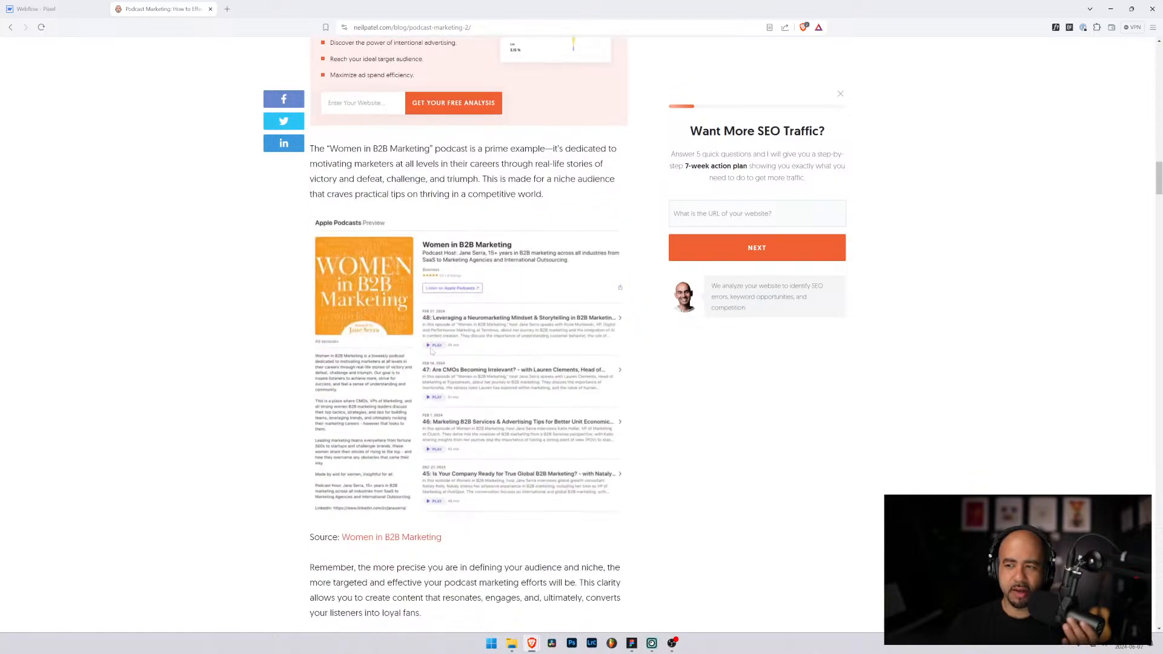
{"action": "scroll", "coordinate": [432, 351], "scroll_direction": "down", "scroll_amount": 5}
{"action": "scroll", "coordinate": [431, 351], "scroll_direction": "down", "scroll_amount": 10}
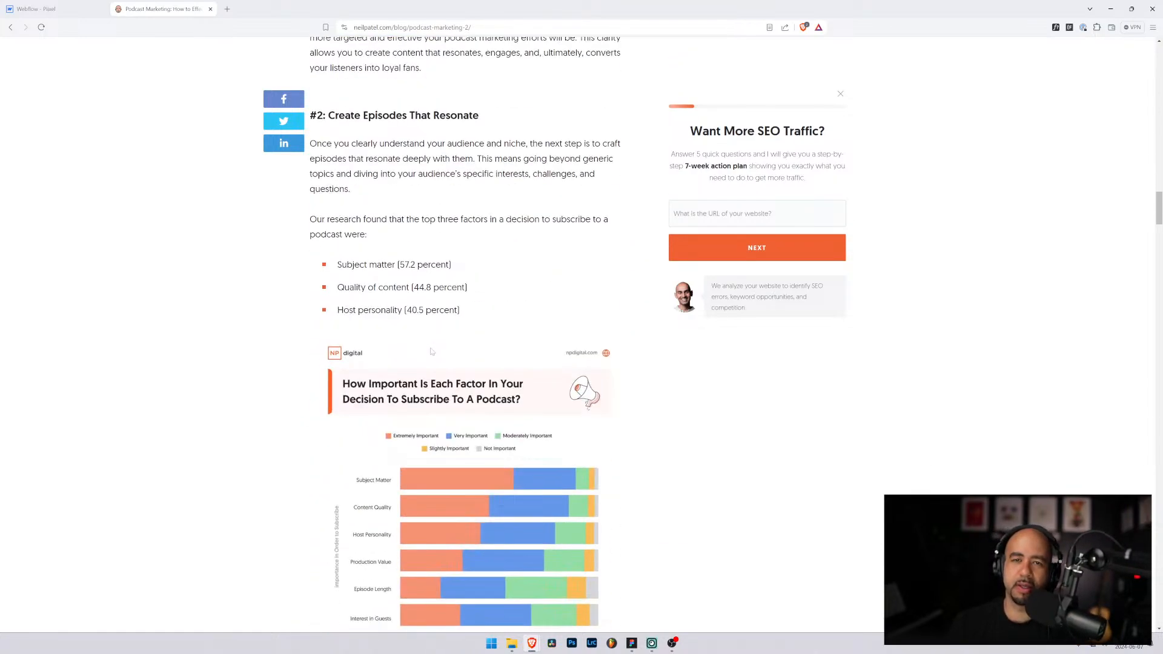
{"action": "scroll", "coordinate": [431, 352], "scroll_direction": "down", "scroll_amount": 17}
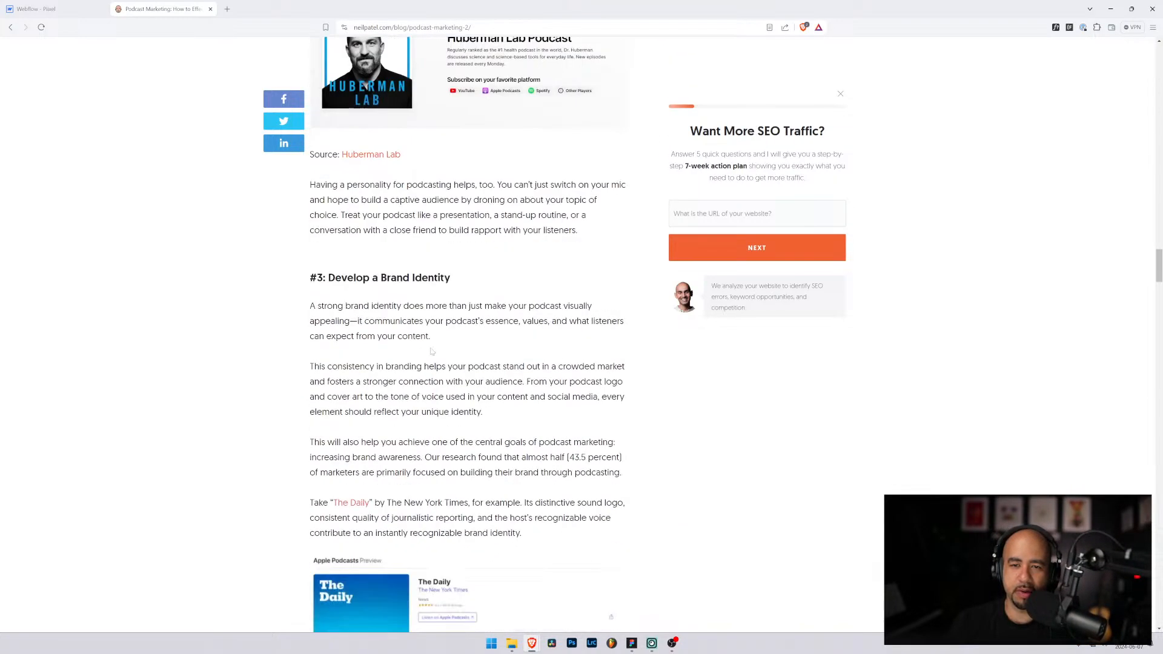
{"action": "scroll", "coordinate": [431, 351], "scroll_direction": "down", "scroll_amount": 8}
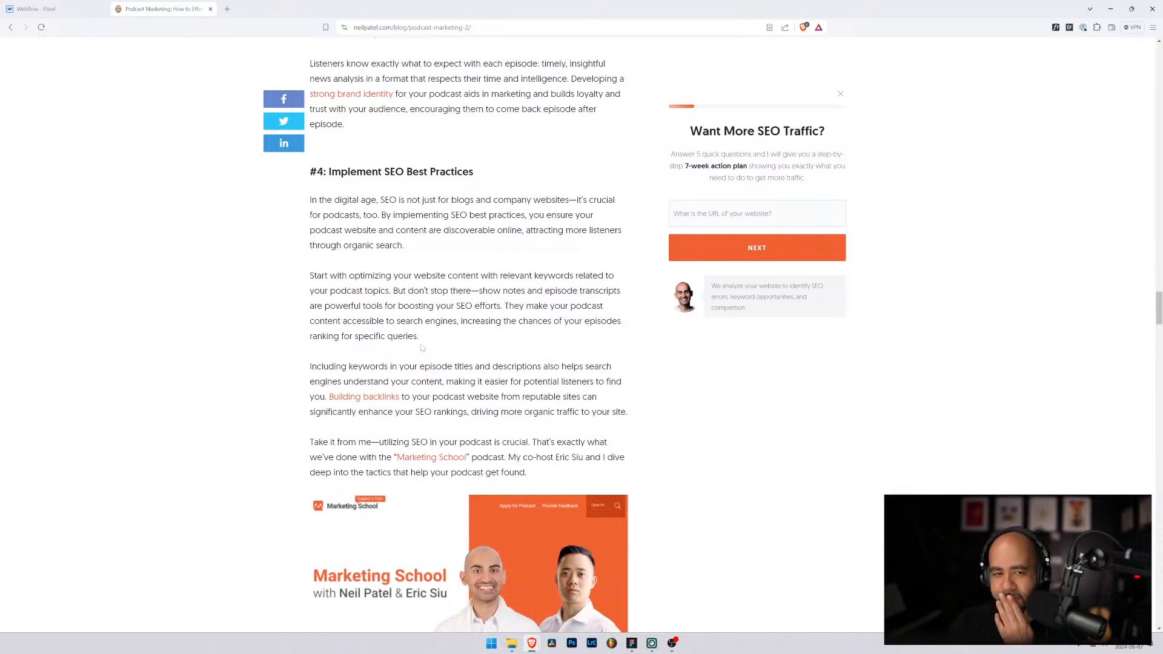
{"action": "scroll", "coordinate": [422, 348], "scroll_direction": "down", "scroll_amount": 17}
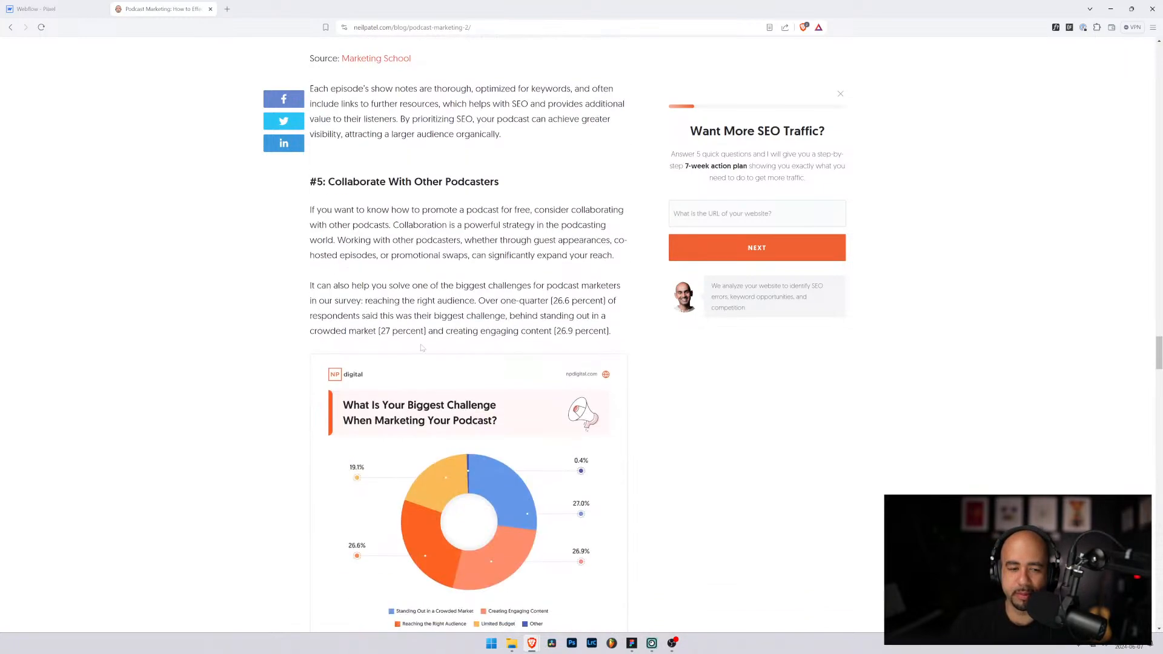
{"action": "scroll", "coordinate": [422, 347], "scroll_direction": "down", "scroll_amount": 8}
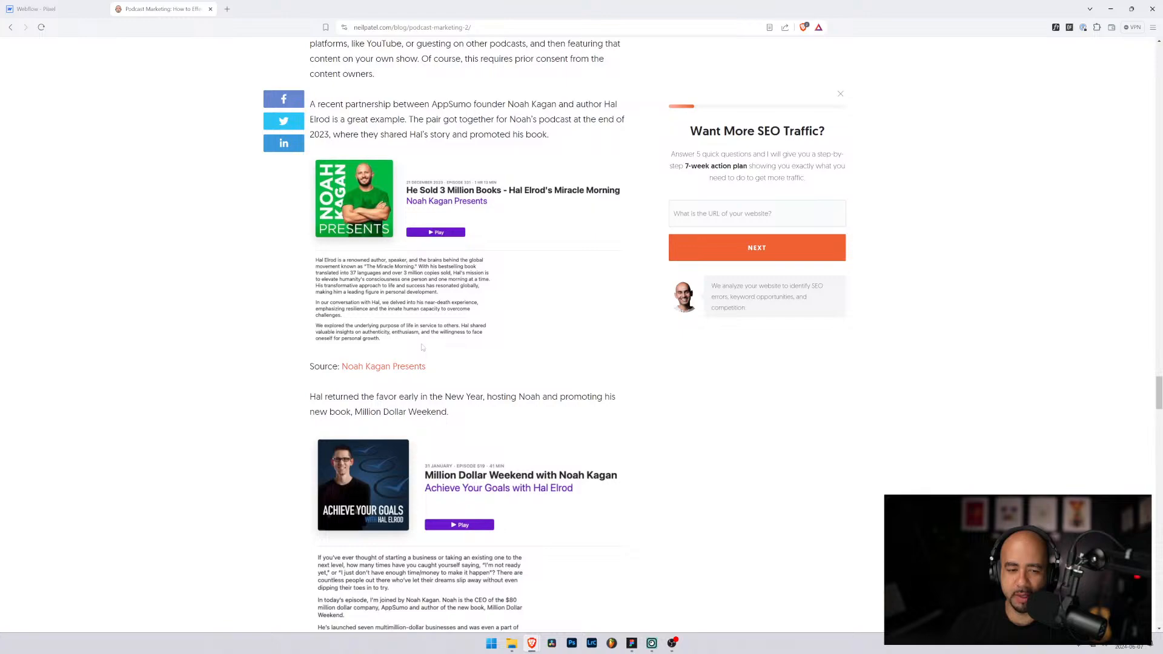
{"action": "scroll", "coordinate": [423, 347], "scroll_direction": "down", "scroll_amount": 13}
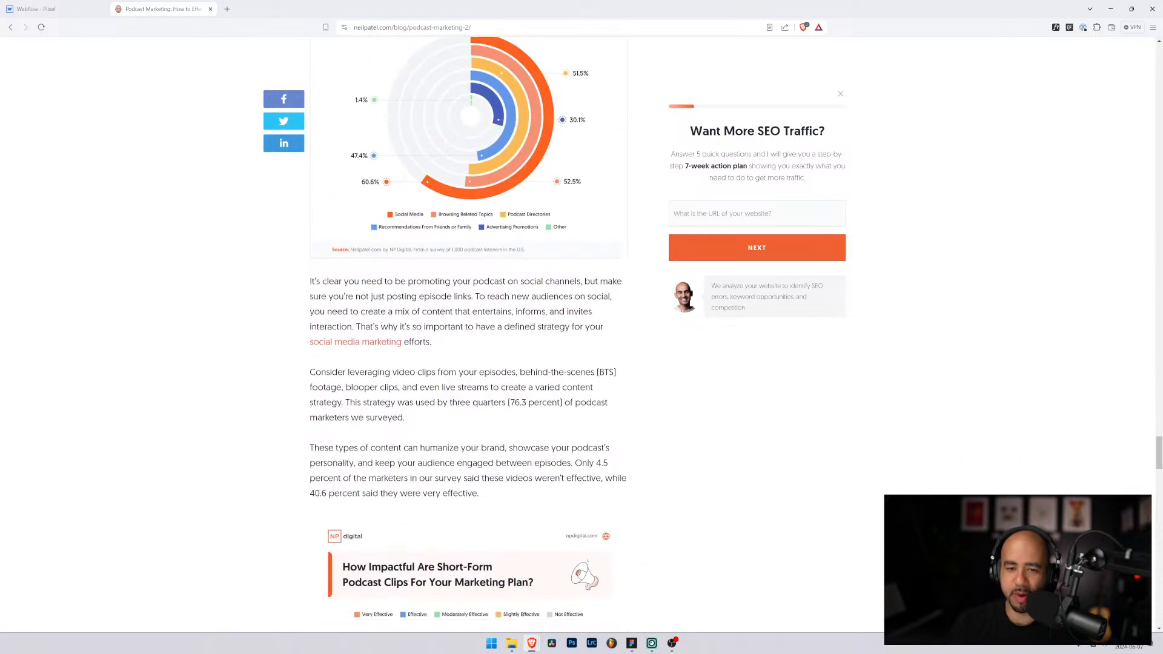
{"action": "scroll", "coordinate": [482, 357], "scroll_direction": "down", "scroll_amount": 5}
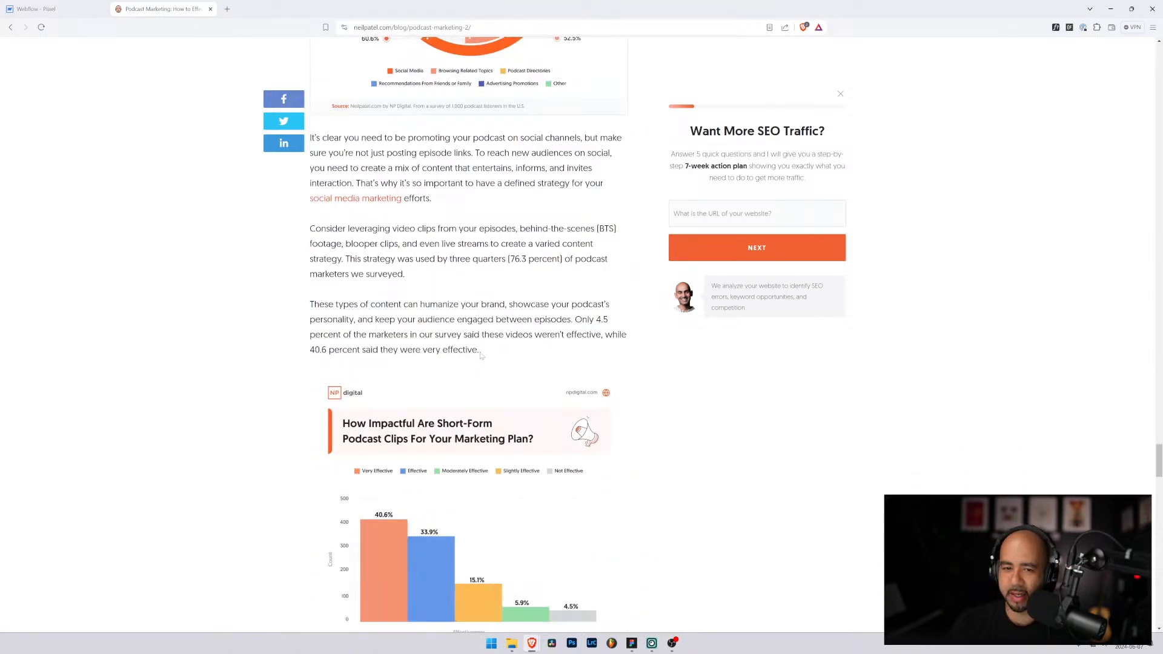
{"action": "scroll", "coordinate": [482, 357], "scroll_direction": "down", "scroll_amount": 4}
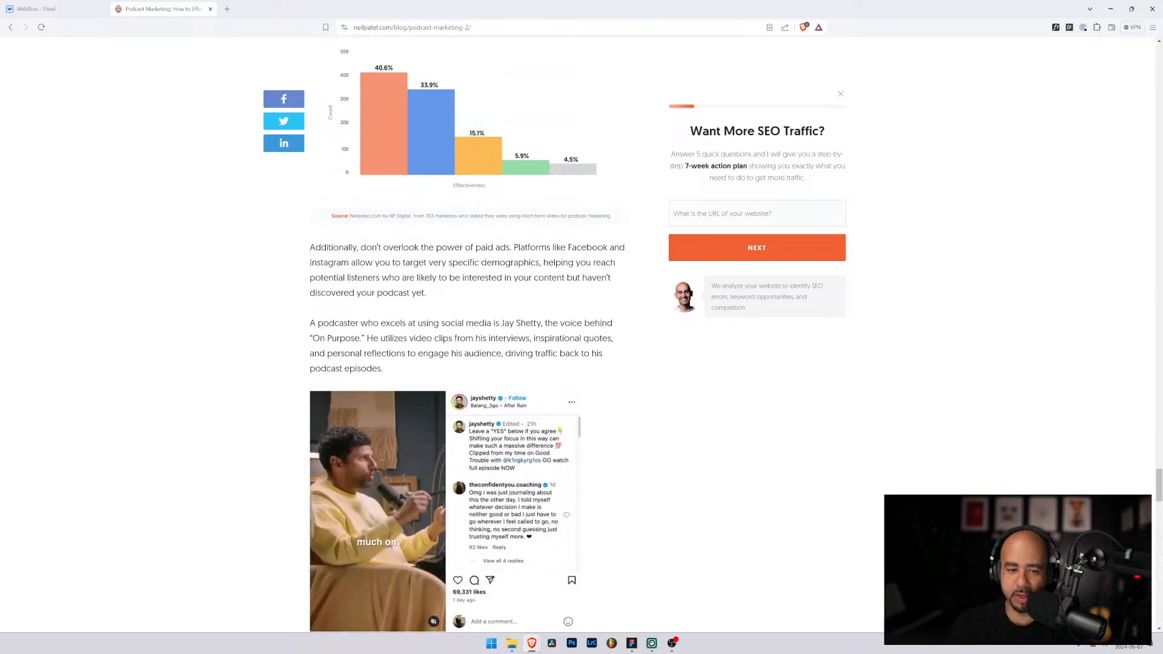
{"action": "scroll", "coordinate": [612, 399], "scroll_direction": "down", "scroll_amount": 3}
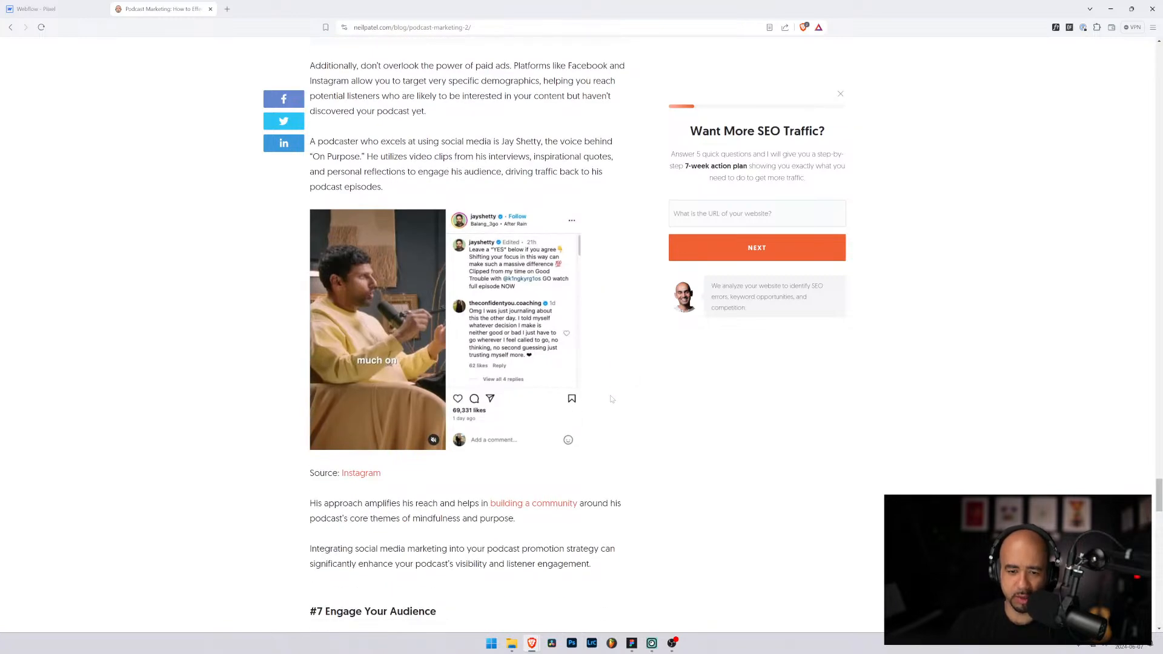
{"action": "scroll", "coordinate": [612, 400], "scroll_direction": "down", "scroll_amount": 5}
{"action": "scroll", "coordinate": [614, 399], "scroll_direction": "down", "scroll_amount": 5}
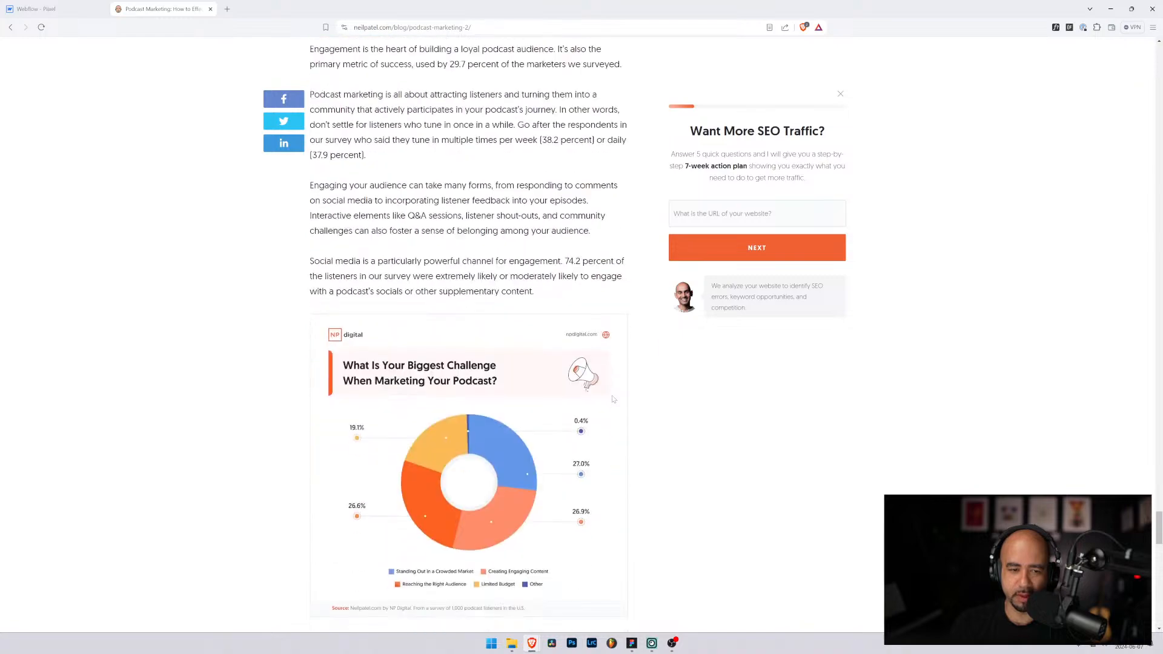
{"action": "scroll", "coordinate": [613, 399], "scroll_direction": "down", "scroll_amount": 15}
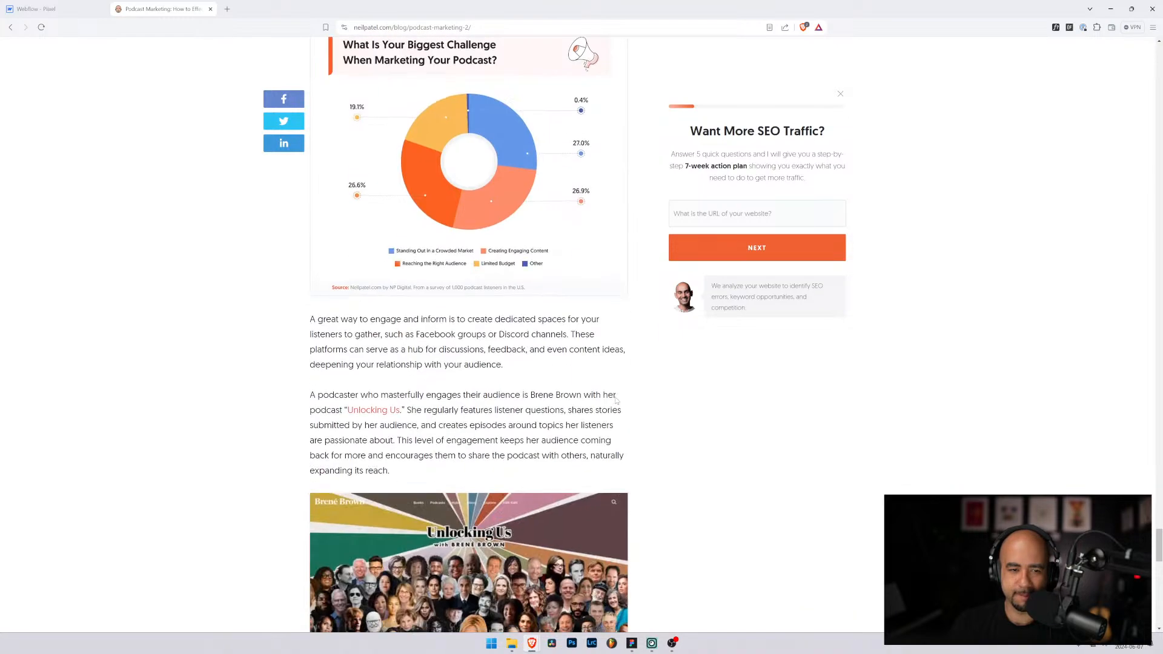
{"action": "scroll", "coordinate": [617, 401], "scroll_direction": "down", "scroll_amount": 6}
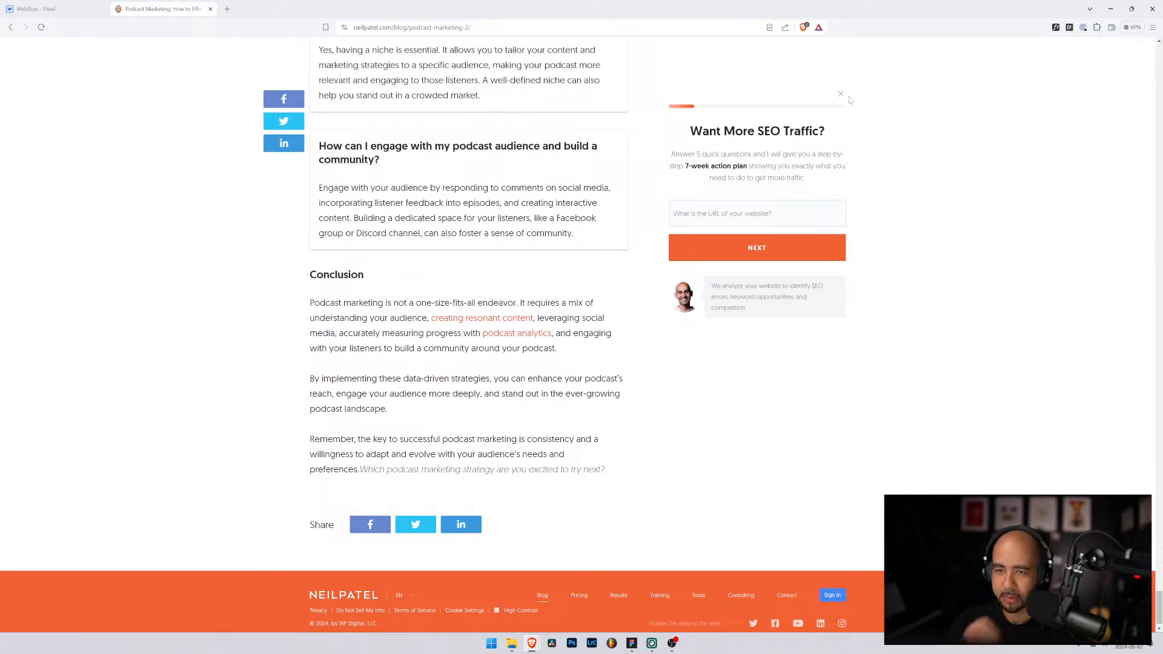
Step: Review the article's sidebar heading and paragraph, then return to the Webflow Designer tab
{"action": "scroll", "coordinate": [707, 333], "scroll_direction": "up", "scroll_amount": 4}
{"action": "scroll", "coordinate": [707, 333], "scroll_direction": "up", "scroll_amount": 16}
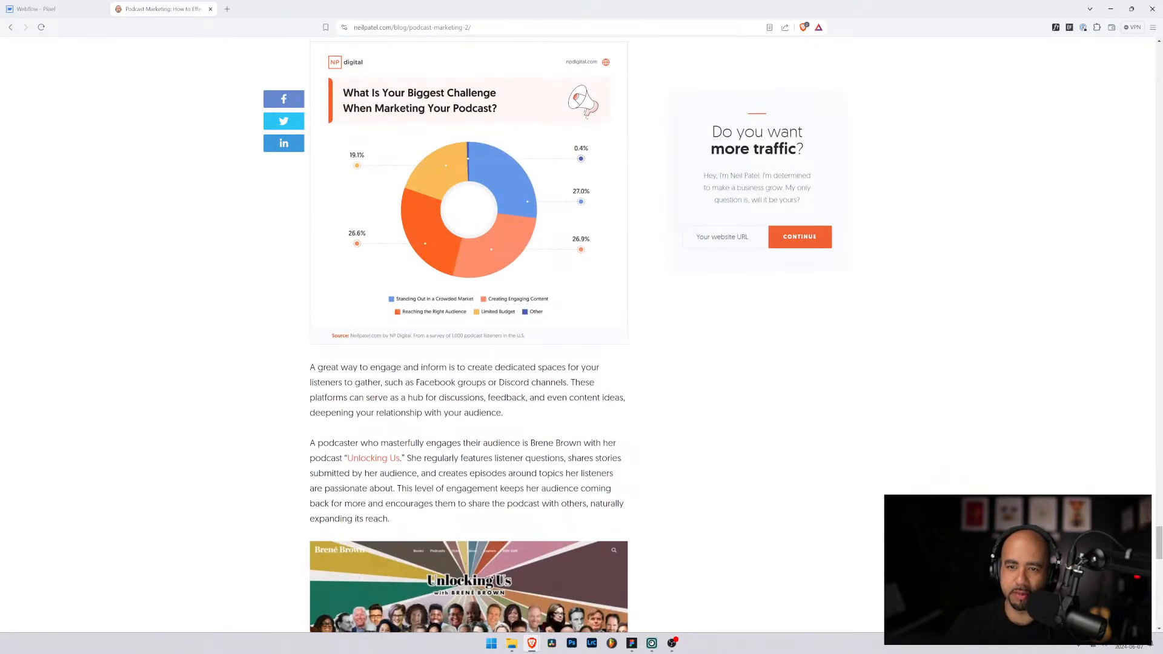
{"action": "left_click_drag", "start_coordinate": [707, 129], "coordinate": [798, 201]}
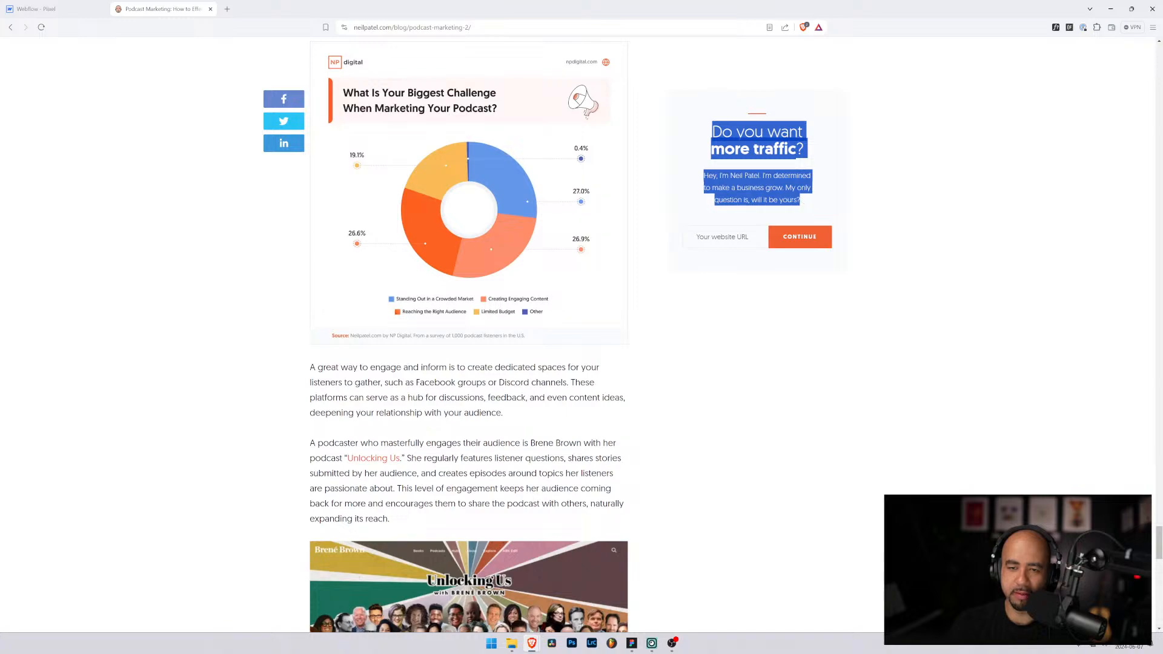
{"action": "left_click", "coordinate": [806, 205]}
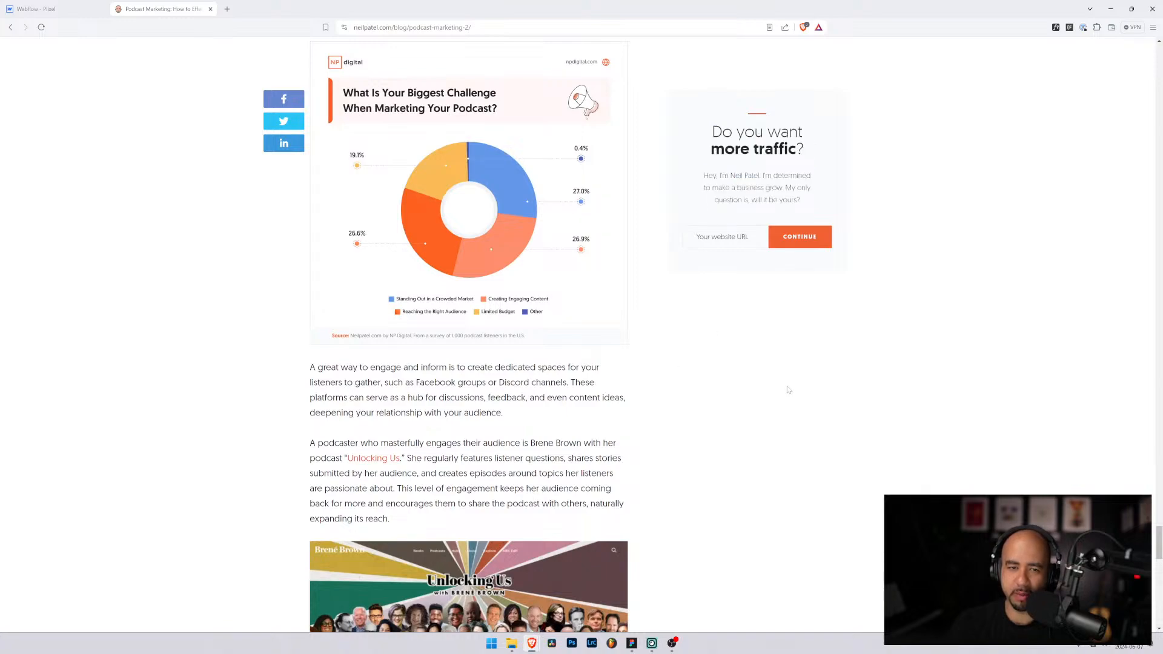
{"action": "scroll", "coordinate": [789, 390], "scroll_direction": "down", "scroll_amount": 6}
{"action": "scroll", "coordinate": [745, 386], "scroll_direction": "up", "scroll_amount": 11}
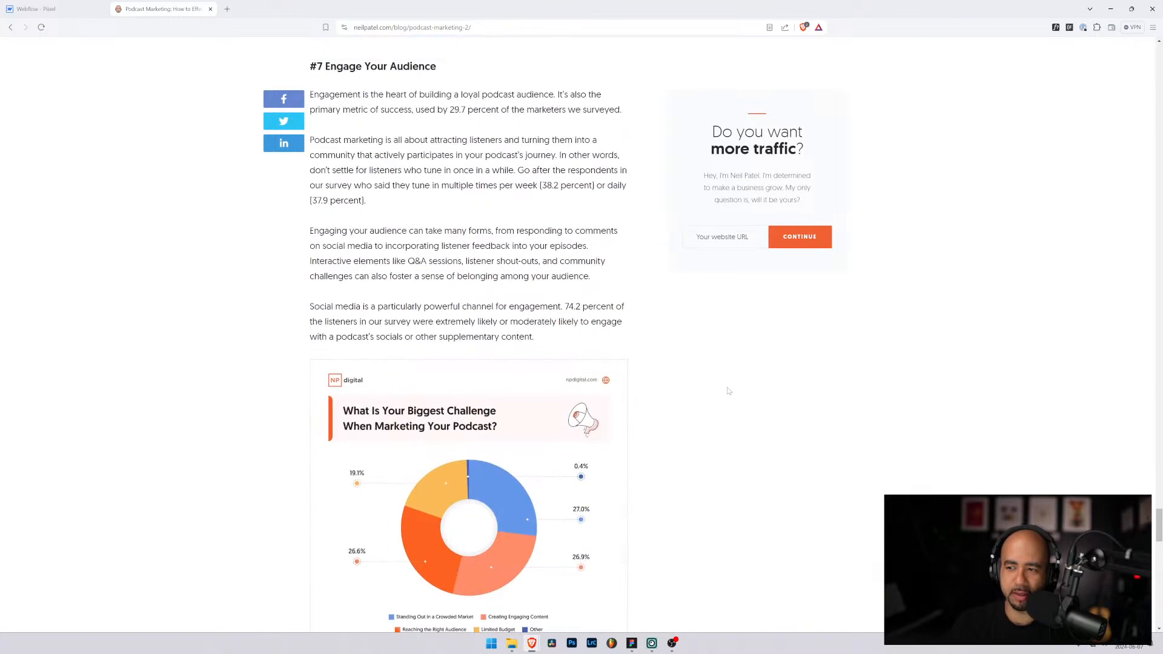
{"action": "scroll", "coordinate": [721, 388], "scroll_direction": "up", "scroll_amount": 12}
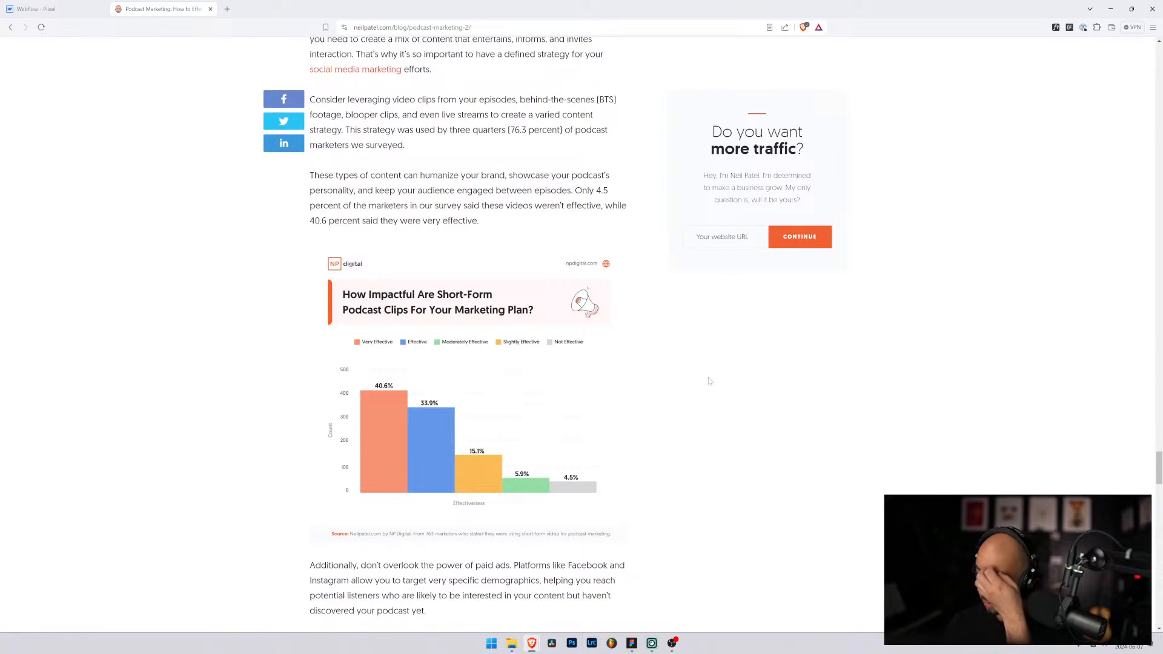
{"action": "left_click", "coordinate": [58, 8]}
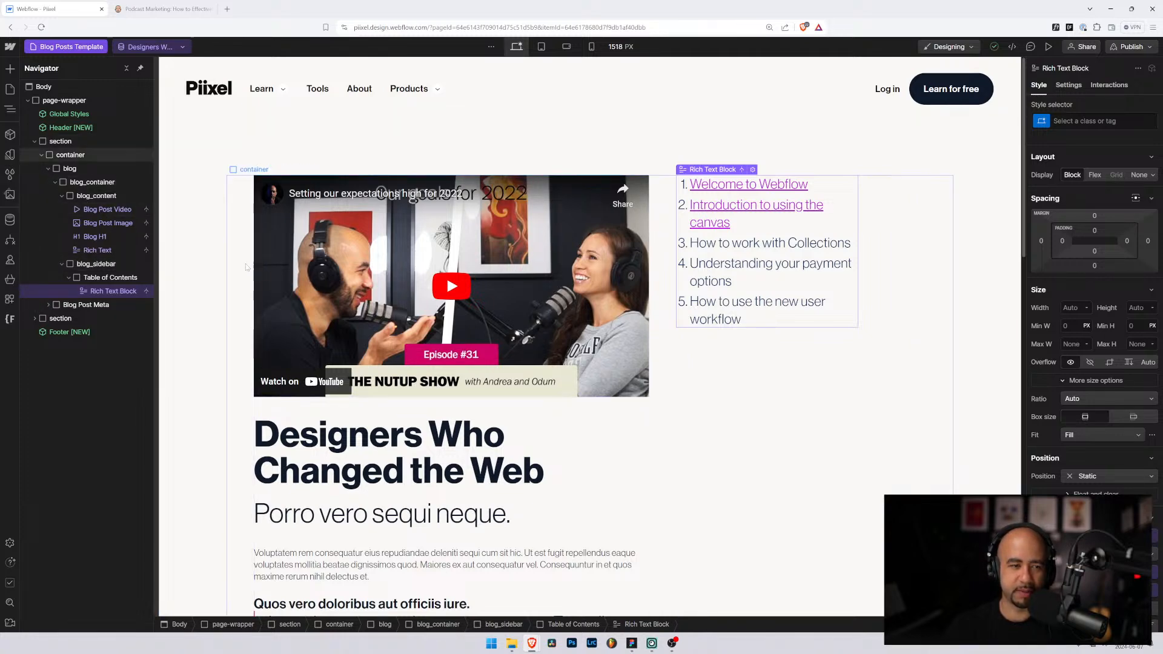
Step: Inspect blog_container's grid and blog_content's child settings, collapse blog_content, and reselect blog_container
{"action": "left_click", "coordinate": [656, 223]}
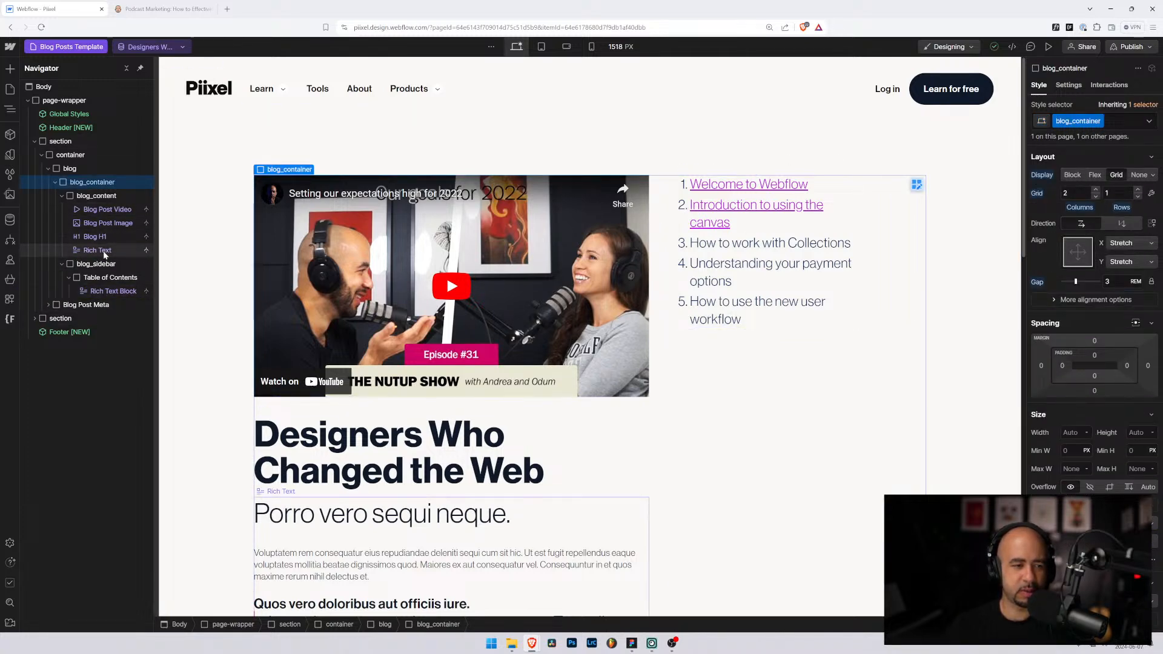
{"action": "left_click", "coordinate": [108, 198]}
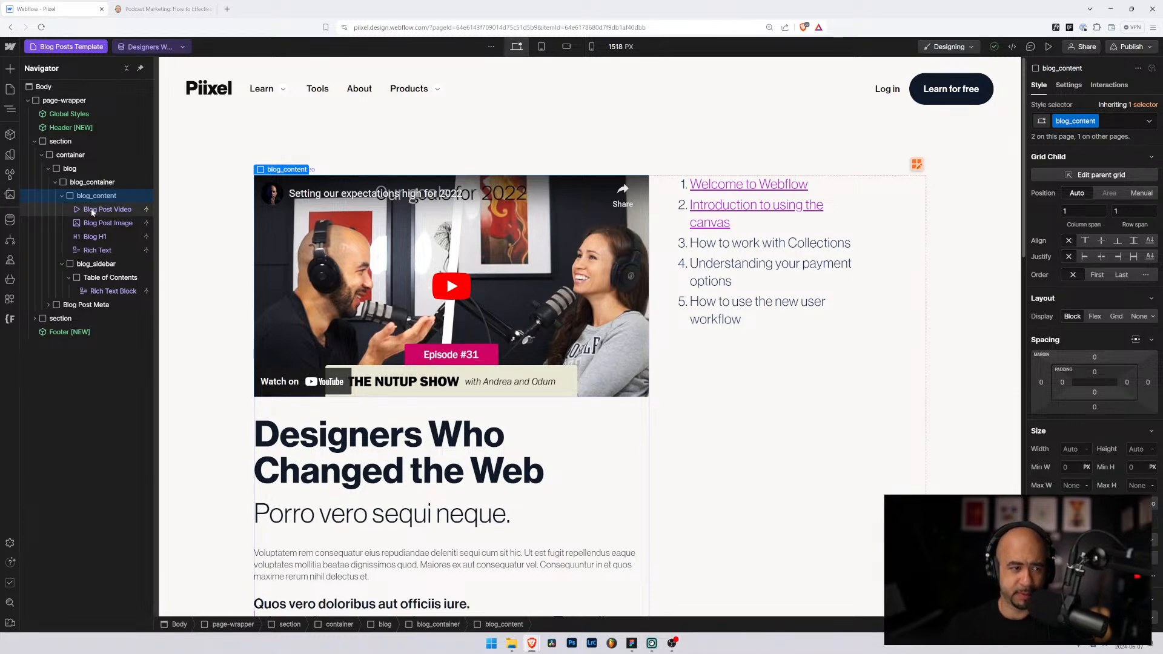
{"action": "left_click", "coordinate": [63, 195]}
{"action": "left_click", "coordinate": [79, 183]}
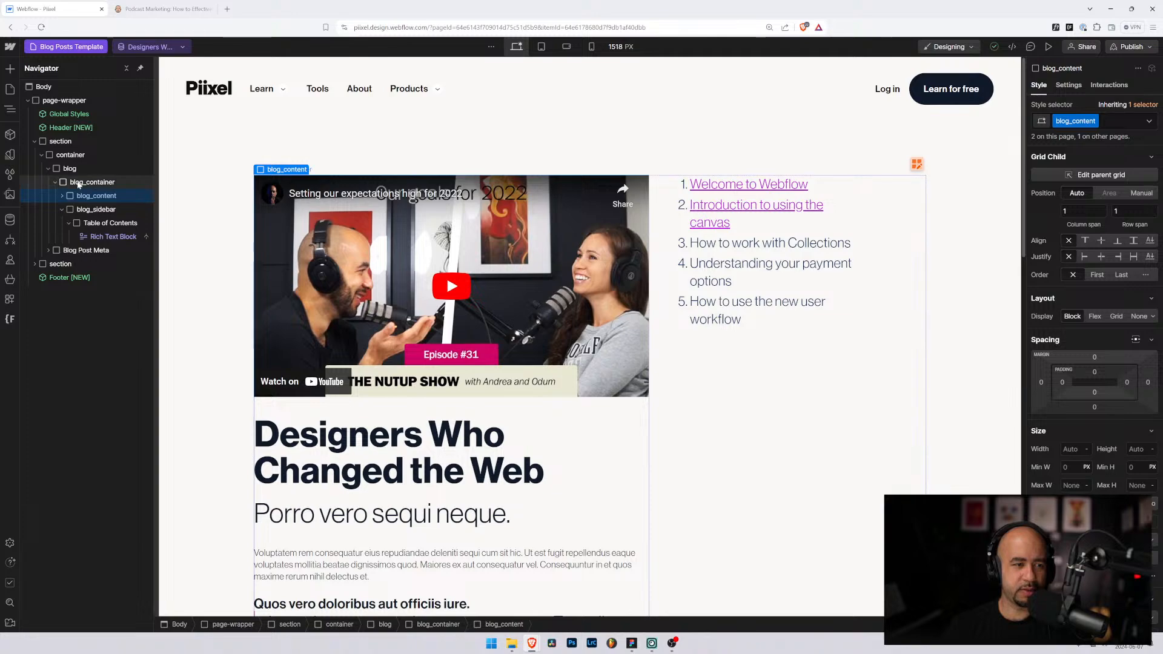
Step: Add a new Div Block inside blog and place it above blog_container
{"action": "left_click", "coordinate": [71, 169]}
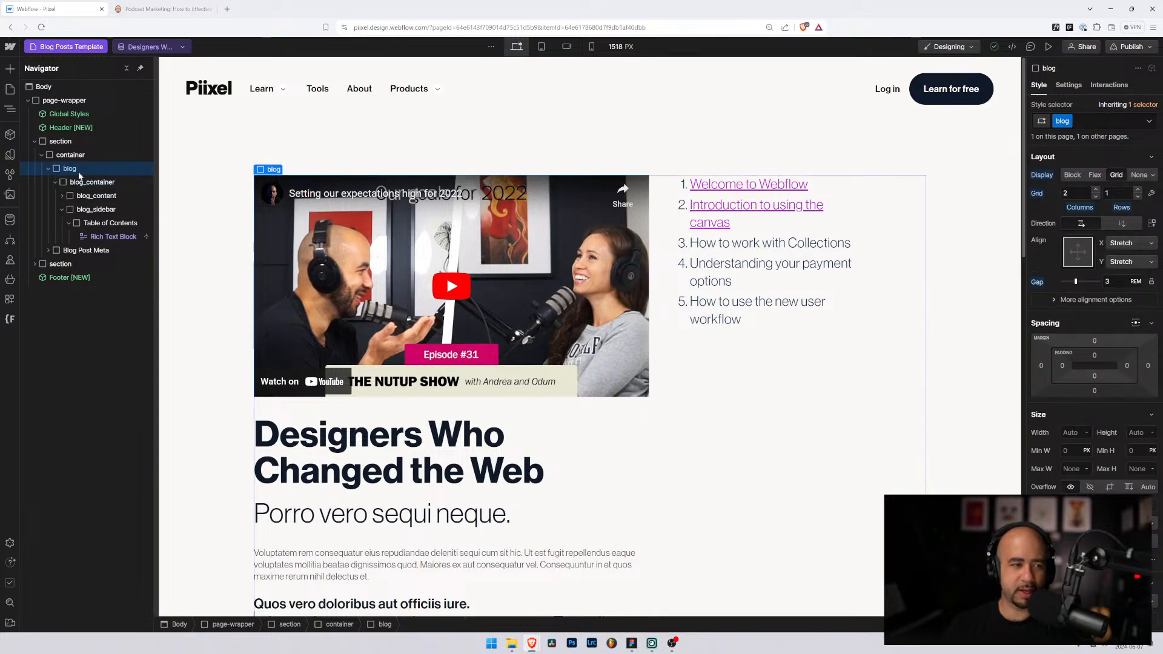
{"action": "key", "text": "ctrl+e"}
{"action": "type", "text": "div"}
{"action": "key", "text": "Return"}
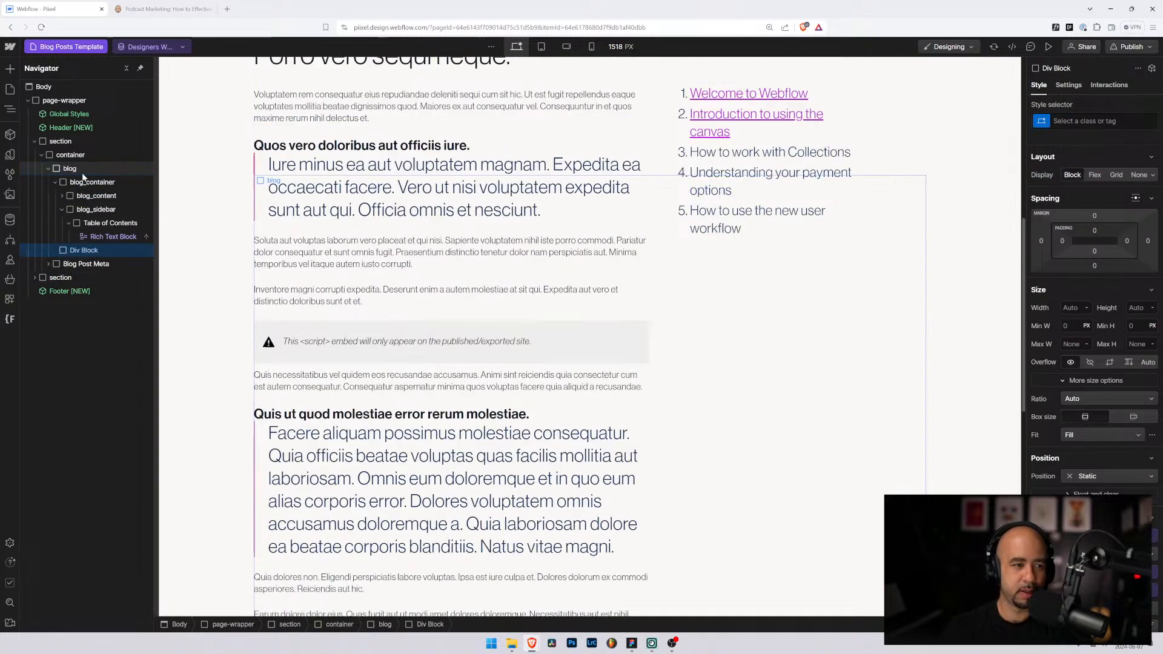
{"action": "left_click_drag", "start_coordinate": [76, 176], "coordinate": [72, 176]}
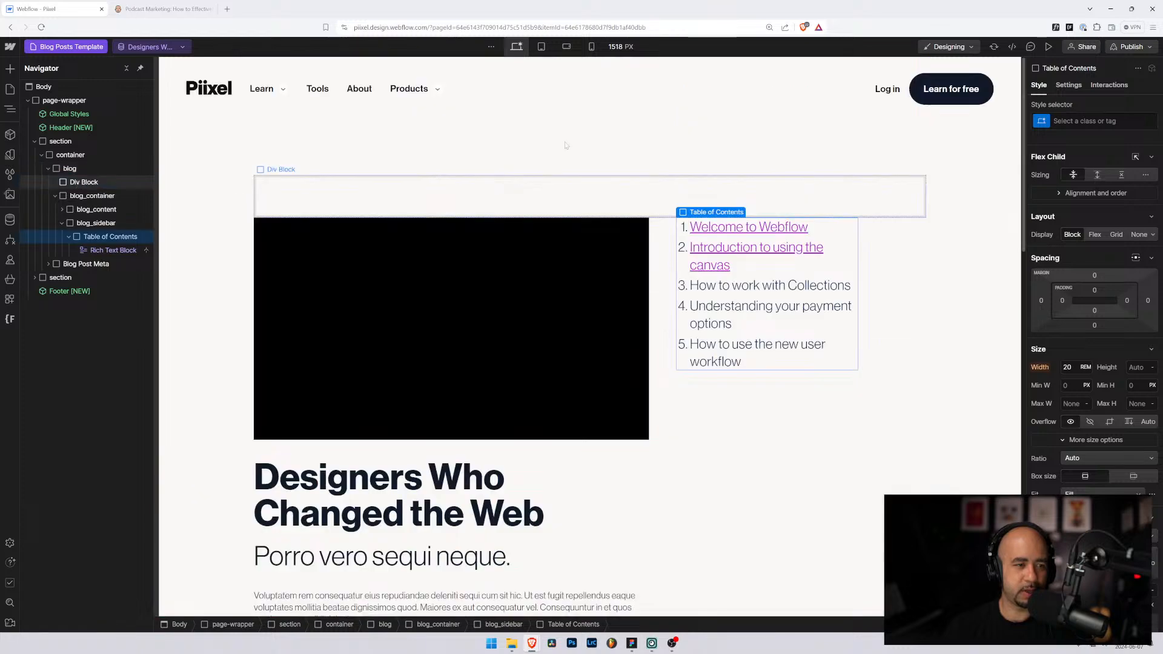
Step: Give the new div the blog_header class
{"action": "key", "text": "ctrl+Return"}
{"action": "type", "text": "blog_header"}
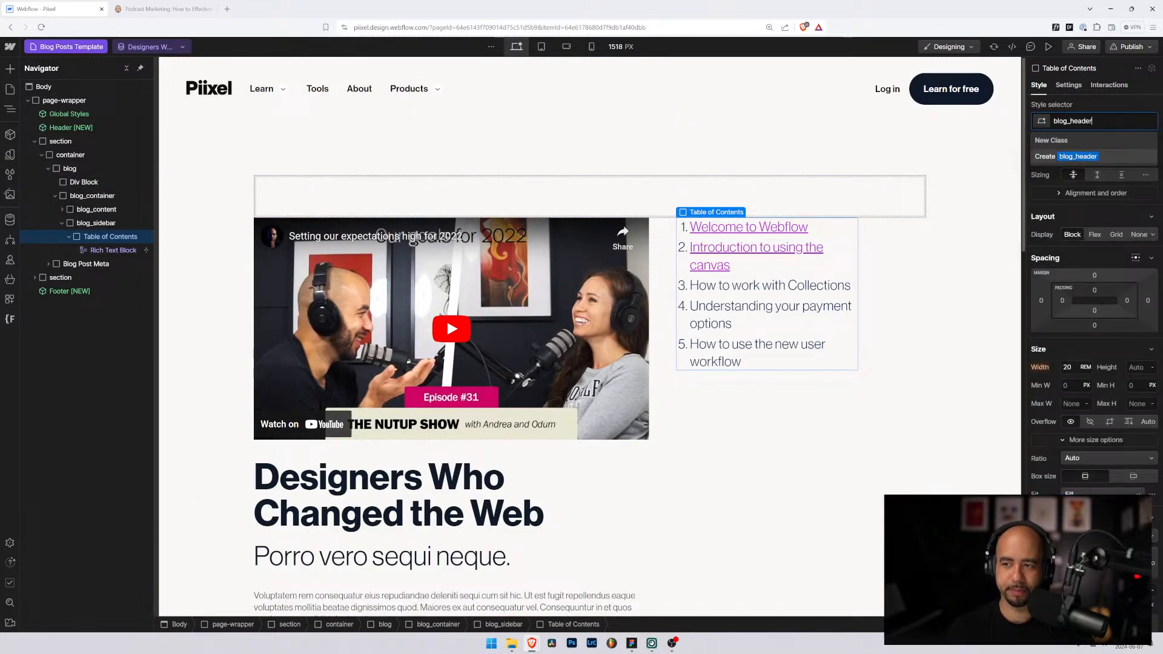
{"action": "key", "text": "Return"}
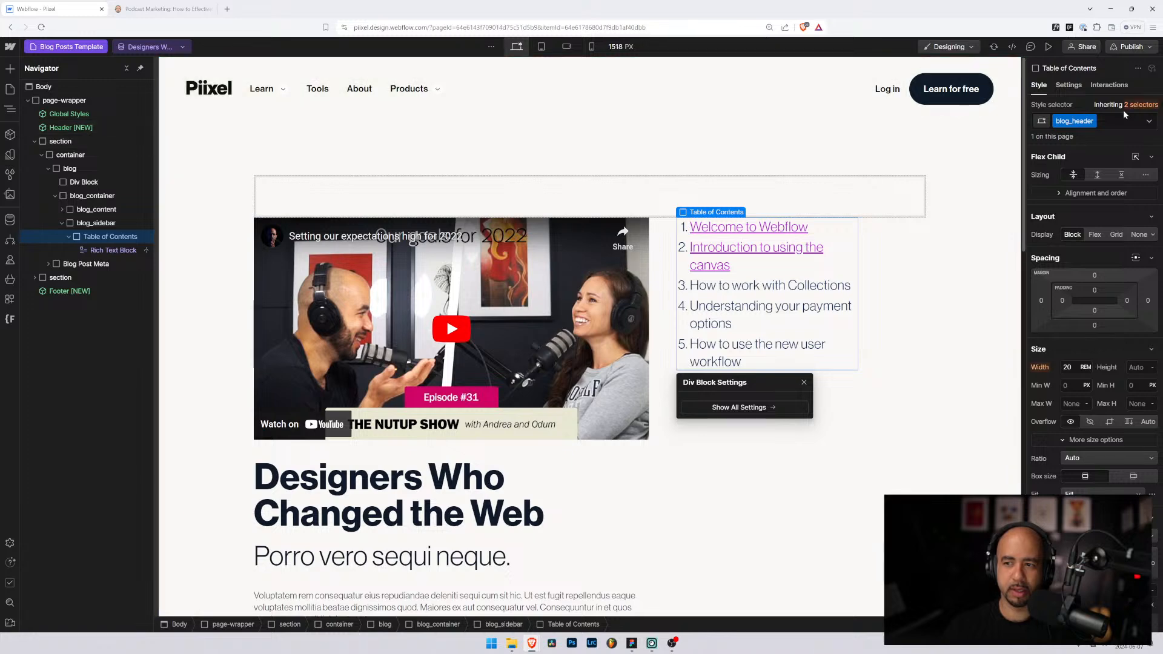
{"action": "key", "text": "ctrl+Return"}
{"action": "left_click", "coordinate": [79, 170]}
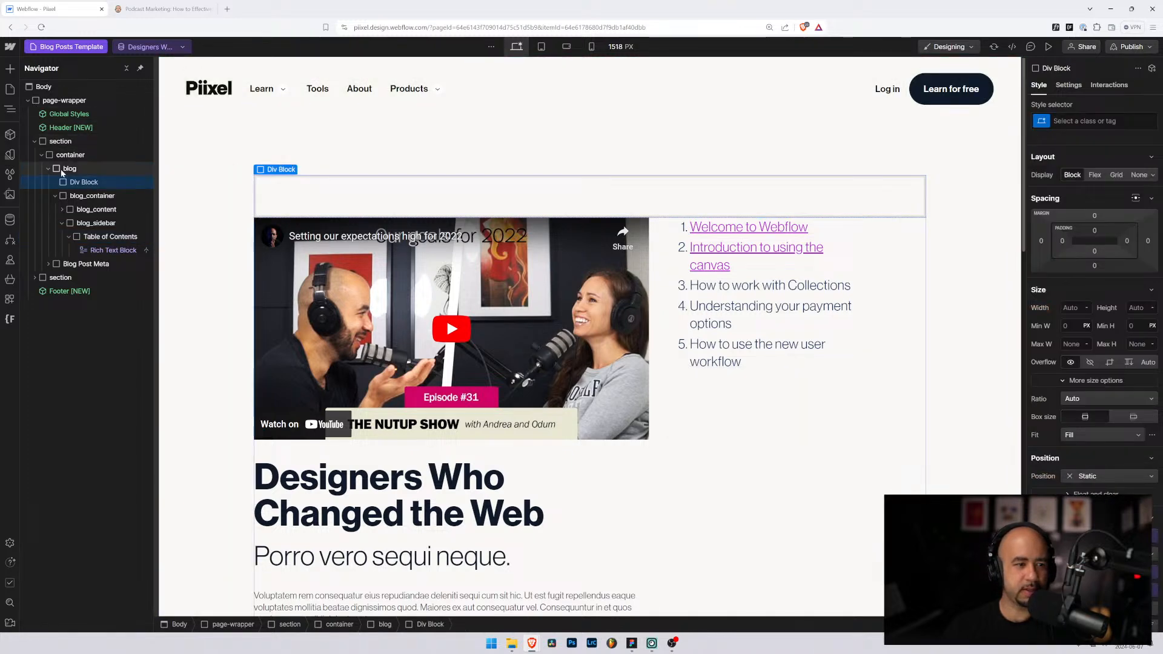
{"action": "left_click", "coordinate": [78, 181]}
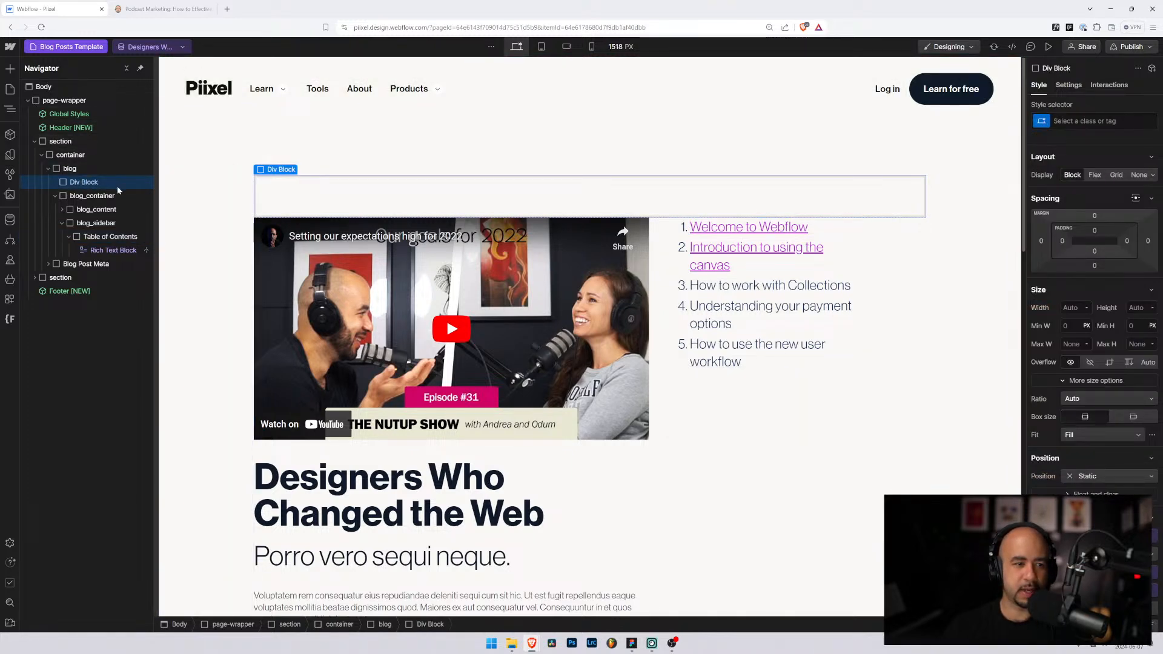
{"action": "key", "text": "ctrl+Return"}
{"action": "type", "text": "blog_header"}
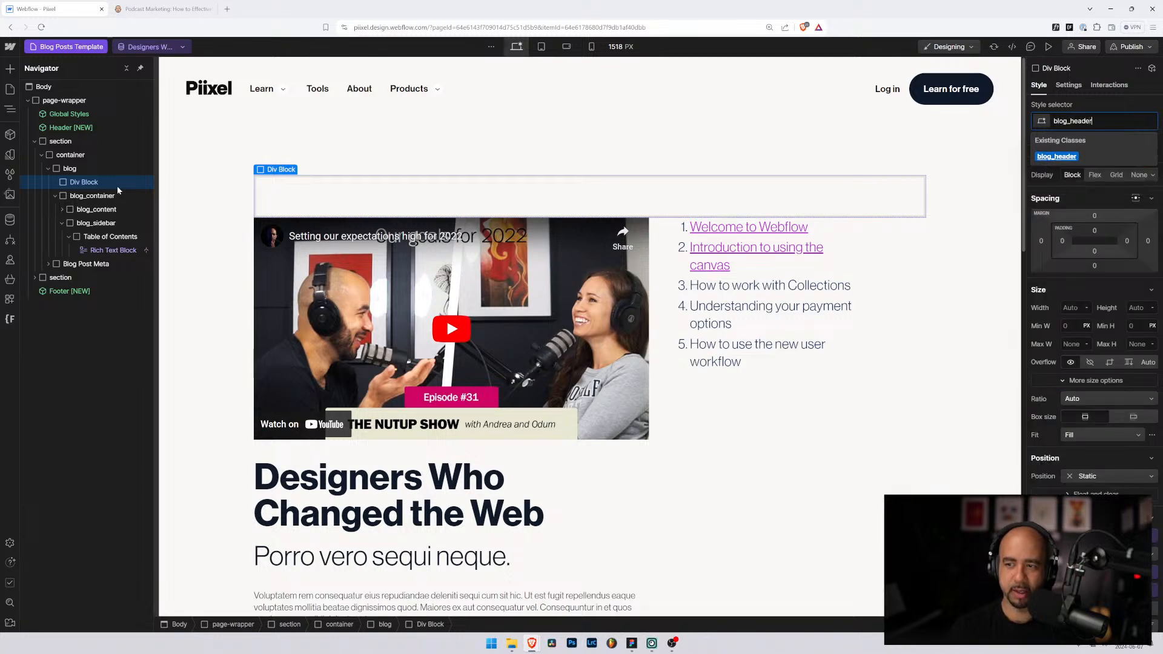
{"action": "key", "text": "Return"}
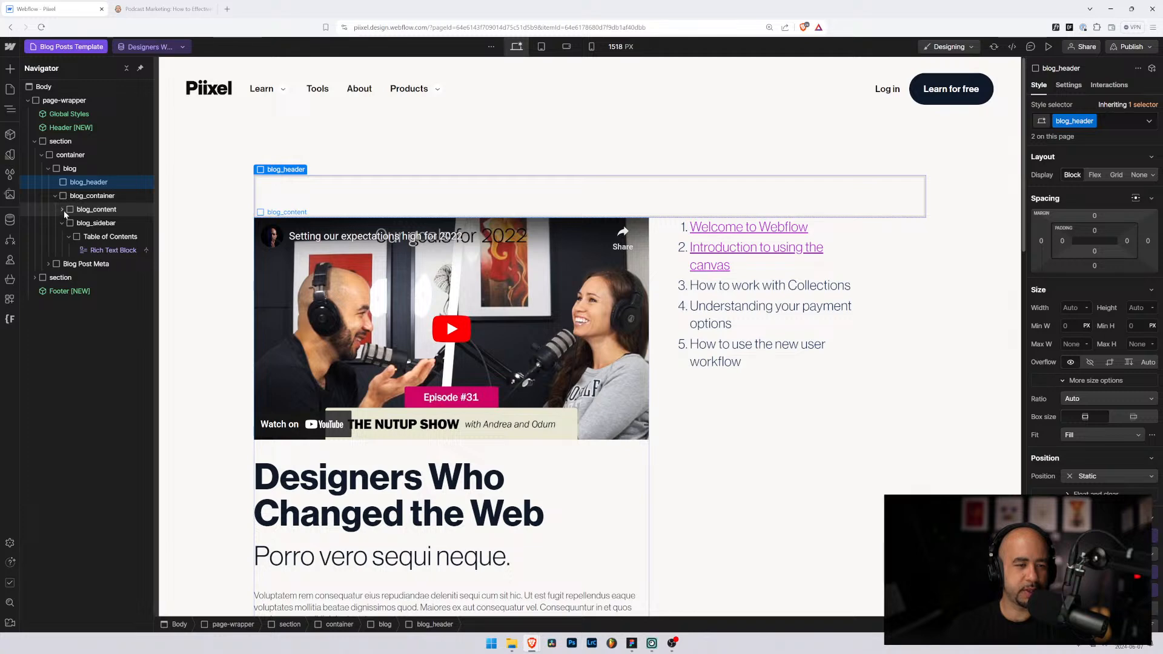
Step: Move Blog H1, the post video and the post image into blog_header
{"action": "left_click", "coordinate": [302, 285]}
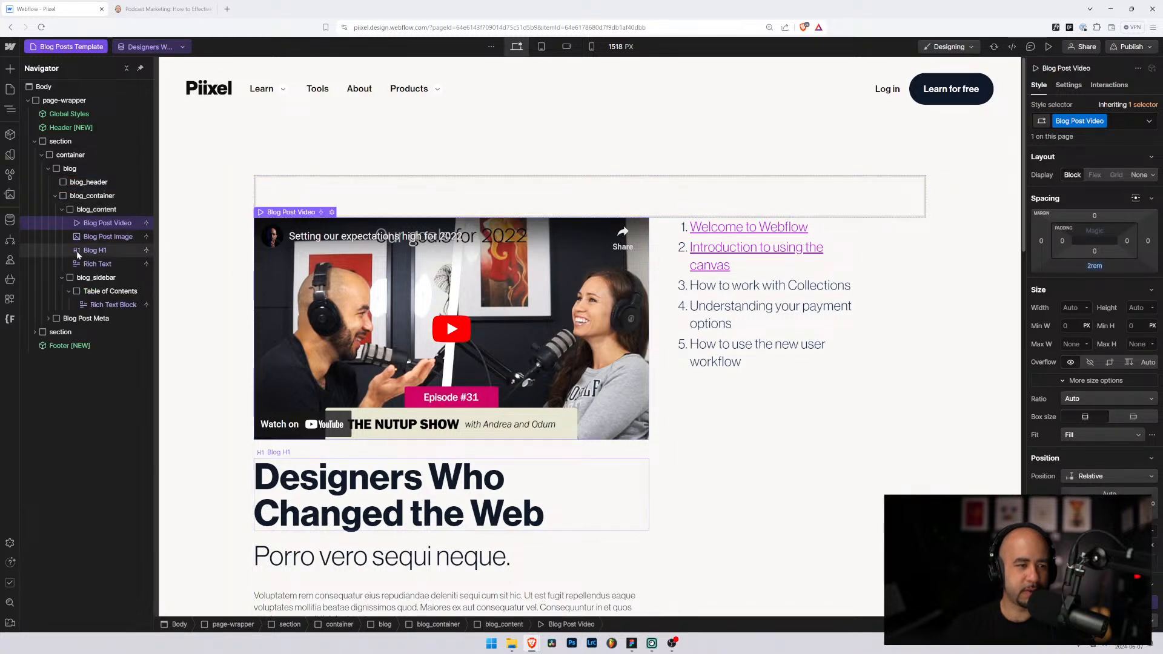
{"action": "left_click_drag", "start_coordinate": [76, 250], "coordinate": [84, 186]}
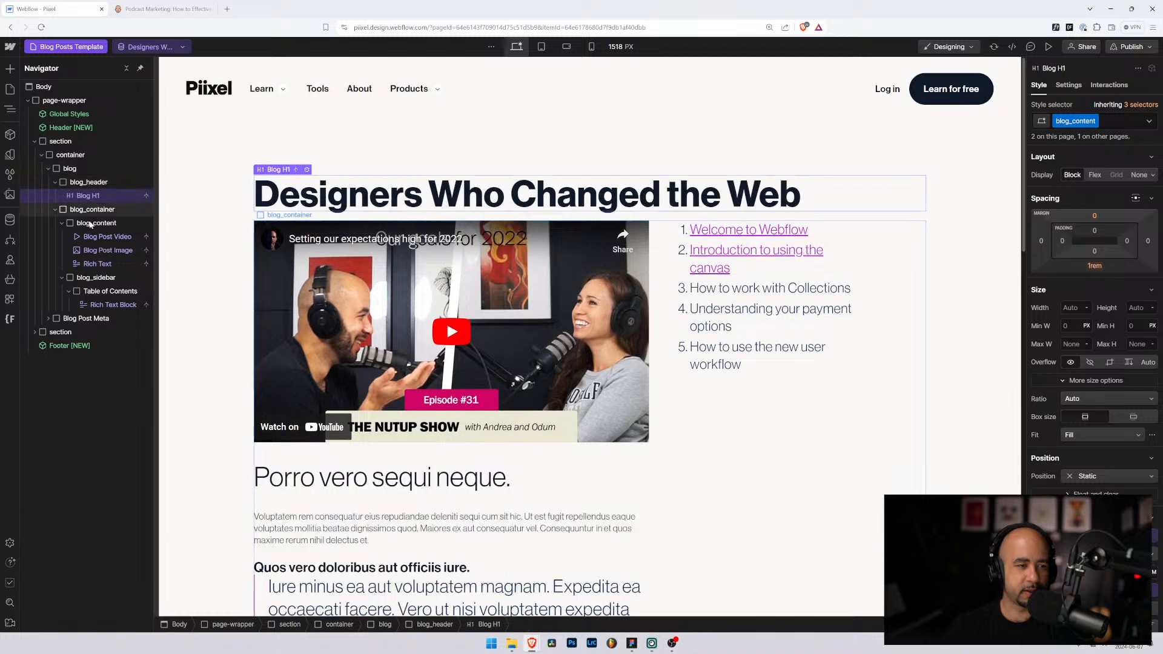
{"action": "left_click_drag", "start_coordinate": [90, 237], "coordinate": [88, 190]}
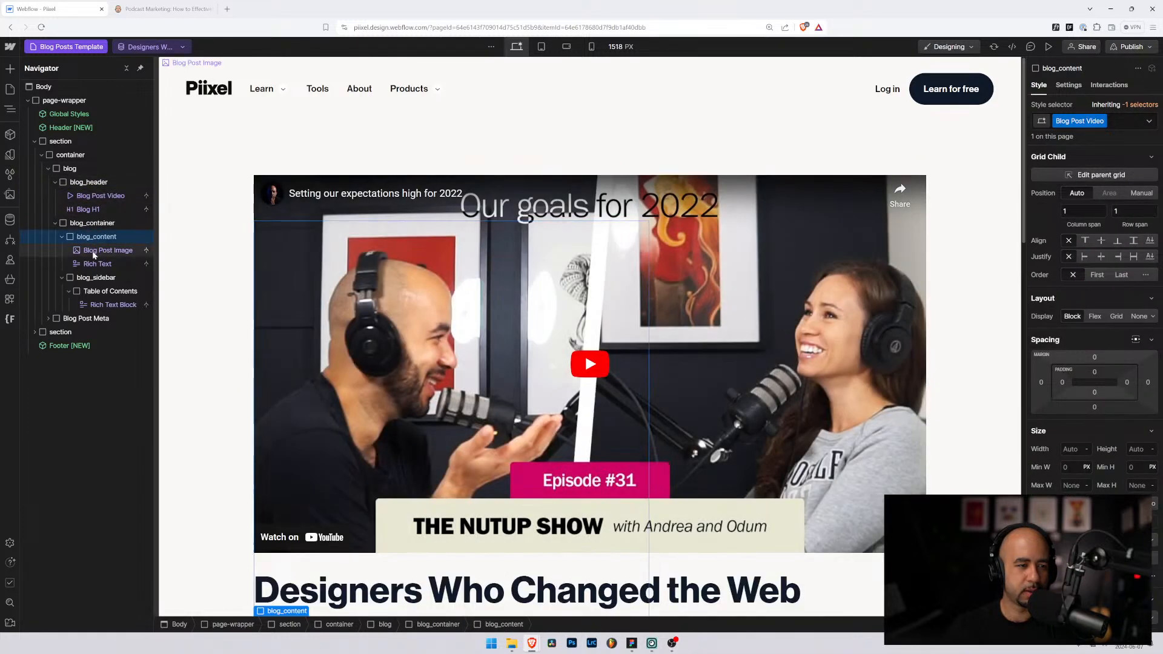
{"action": "mouse_move", "coordinate": [94, 255]}
{"action": "left_mouse_down"}
{"action": "mouse_move", "coordinate": [89, 191]}
{"action": "mouse_move", "coordinate": [91, 281]}
{"action": "mouse_move", "coordinate": [95, 255]}
{"action": "left_mouse_up"}
Step: Rename the Blog Post Image class to blog_header-image
{"action": "left_click", "coordinate": [88, 182]}
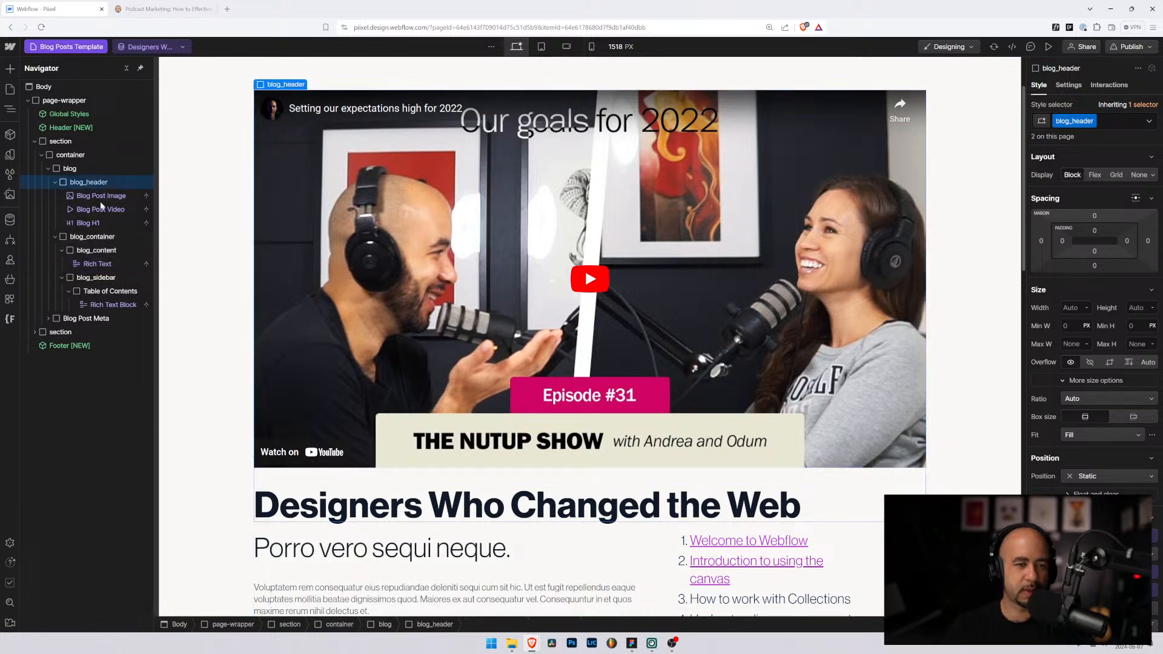
{"action": "scroll", "coordinate": [477, 276], "scroll_direction": "up", "scroll_amount": 2}
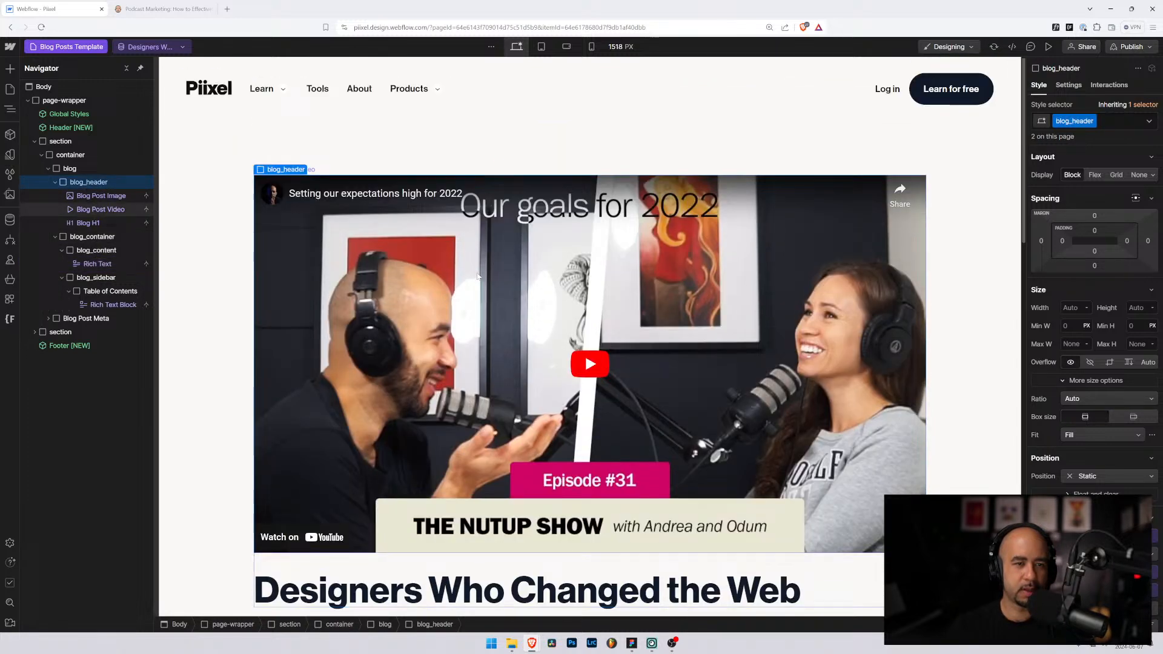
{"action": "left_click", "coordinate": [96, 197]}
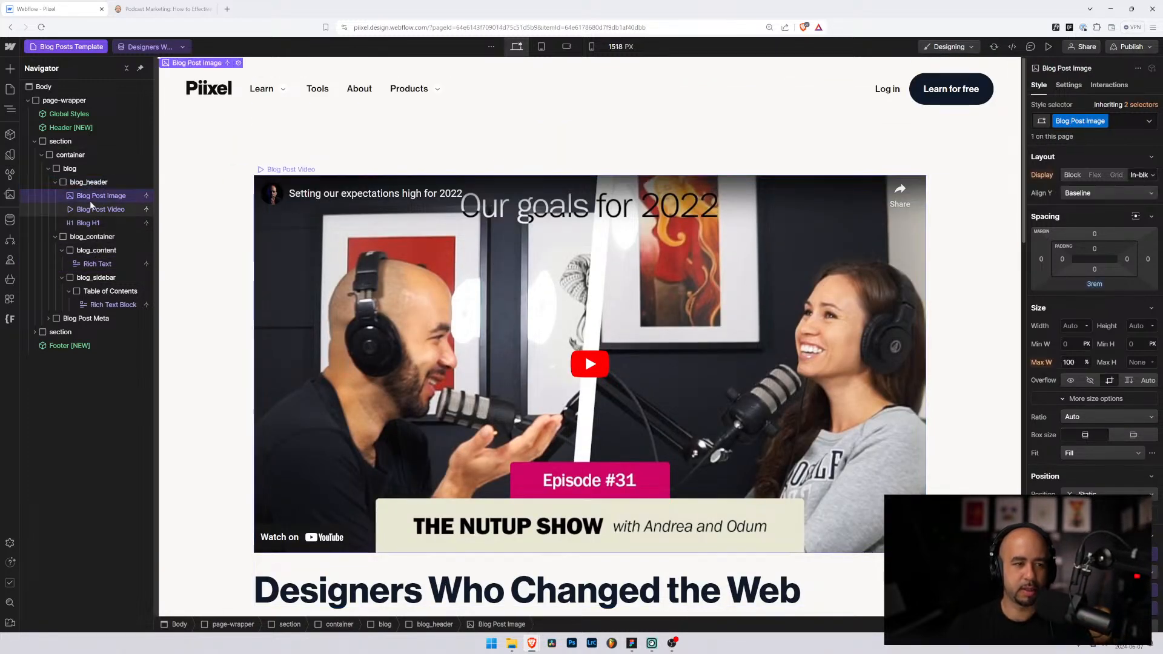
{"action": "left_click", "coordinate": [1103, 121]}
{"action": "left_click", "coordinate": [1087, 137]}
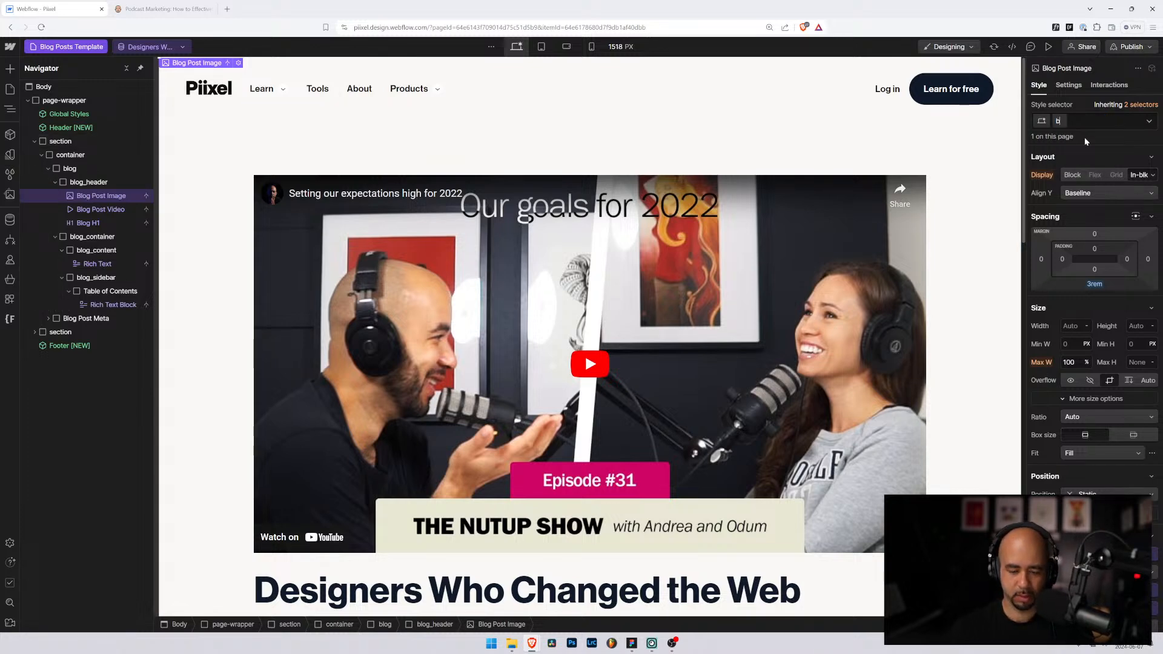
{"action": "type", "text": "blog+"}
{"action": "key", "text": "BackSpace"}
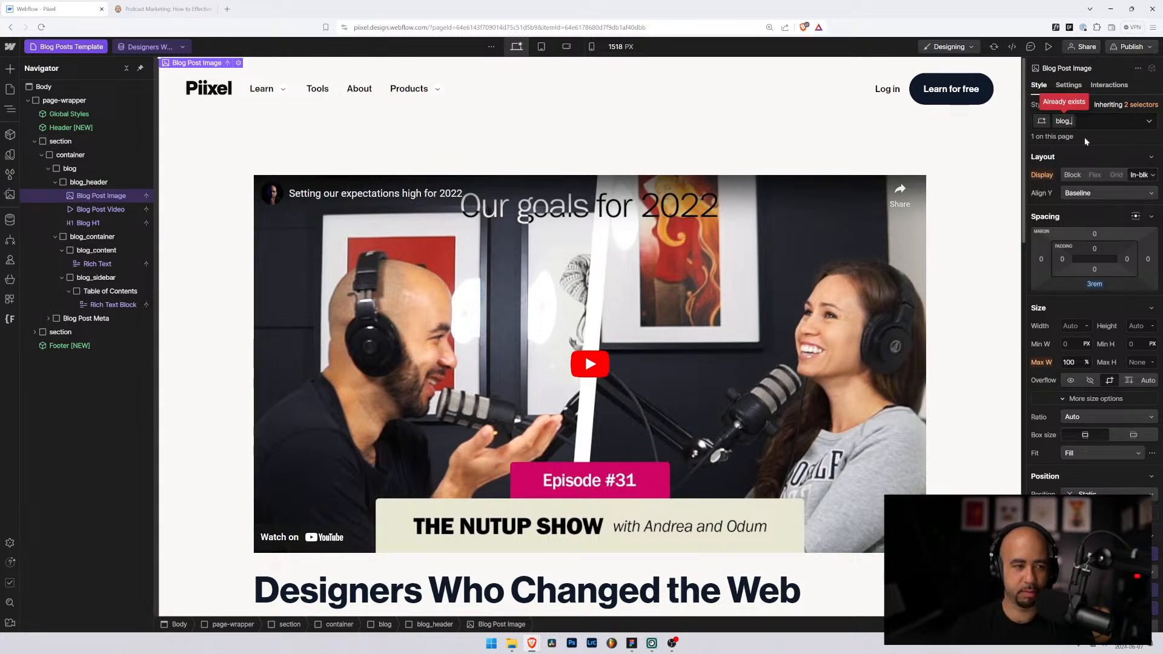
{"action": "type", "text": "_header-"}
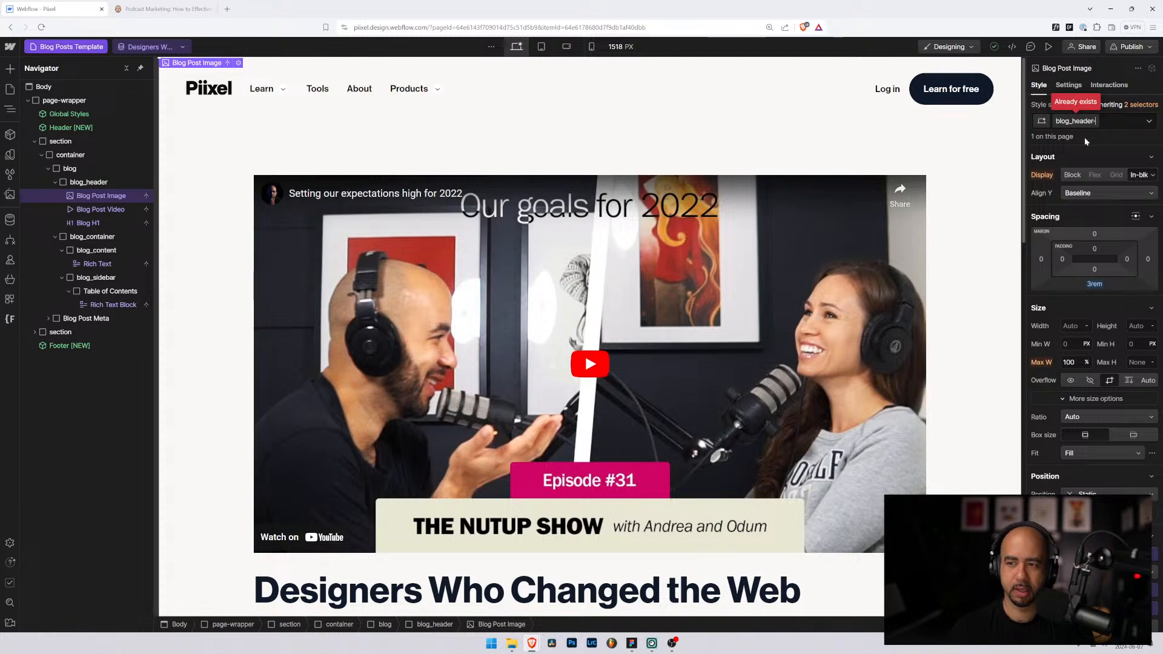
{"action": "type", "text": "image"}
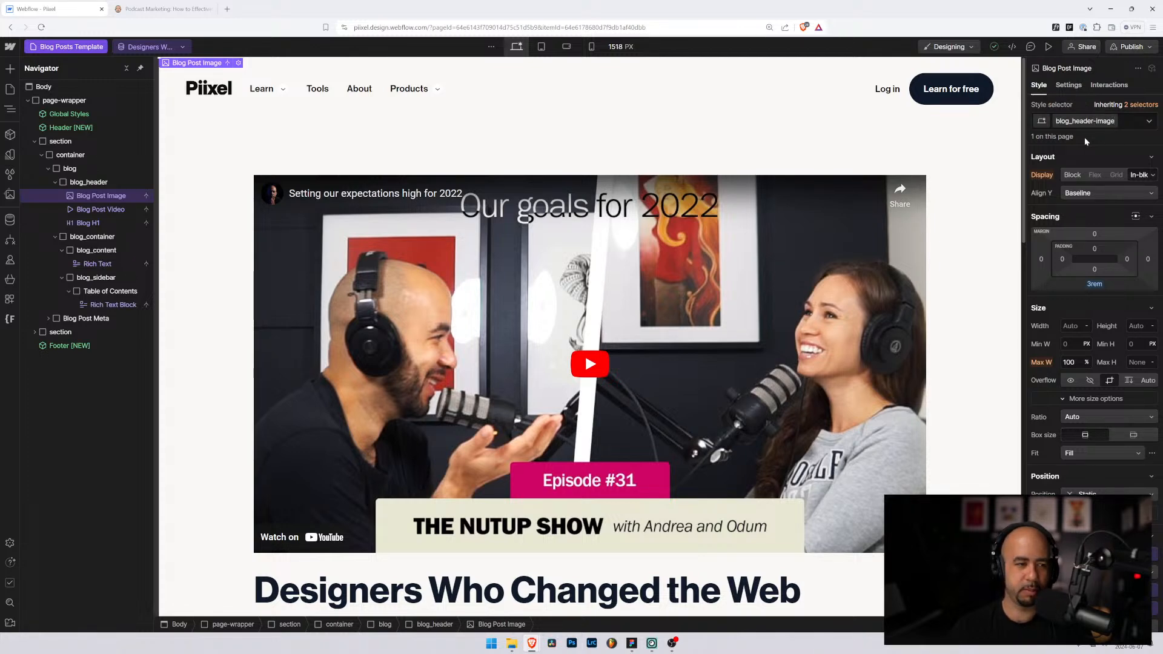
{"action": "key", "text": "Return"}
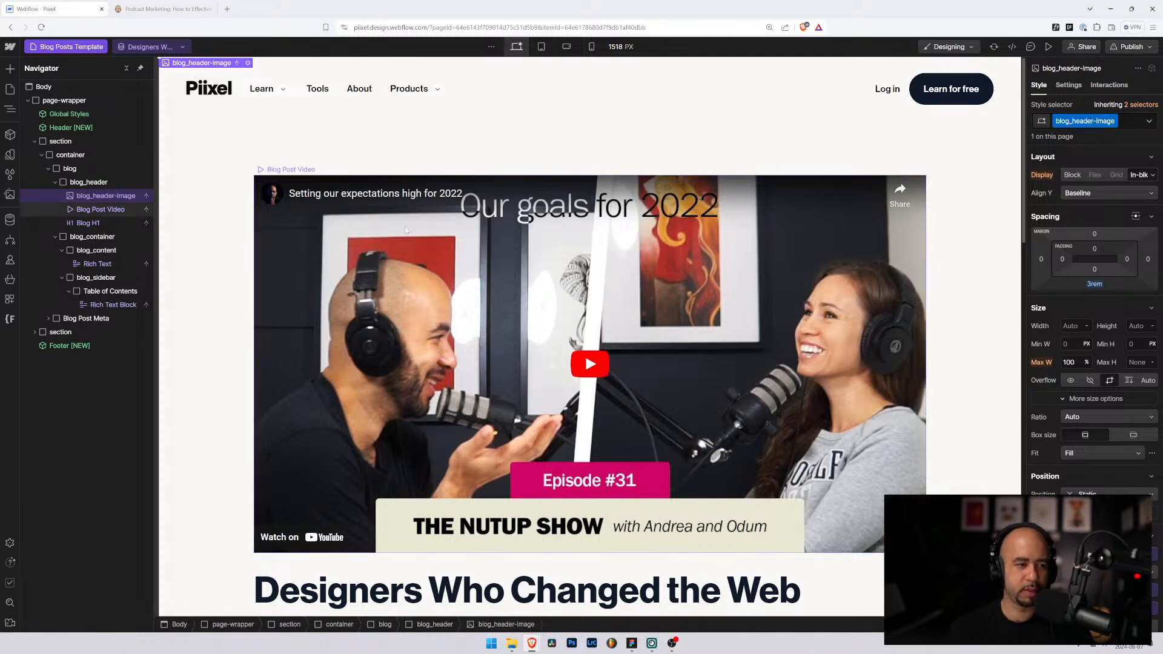
Step: Rename the Blog Post Video class to blog_header-video
{"action": "left_click", "coordinate": [99, 209]}
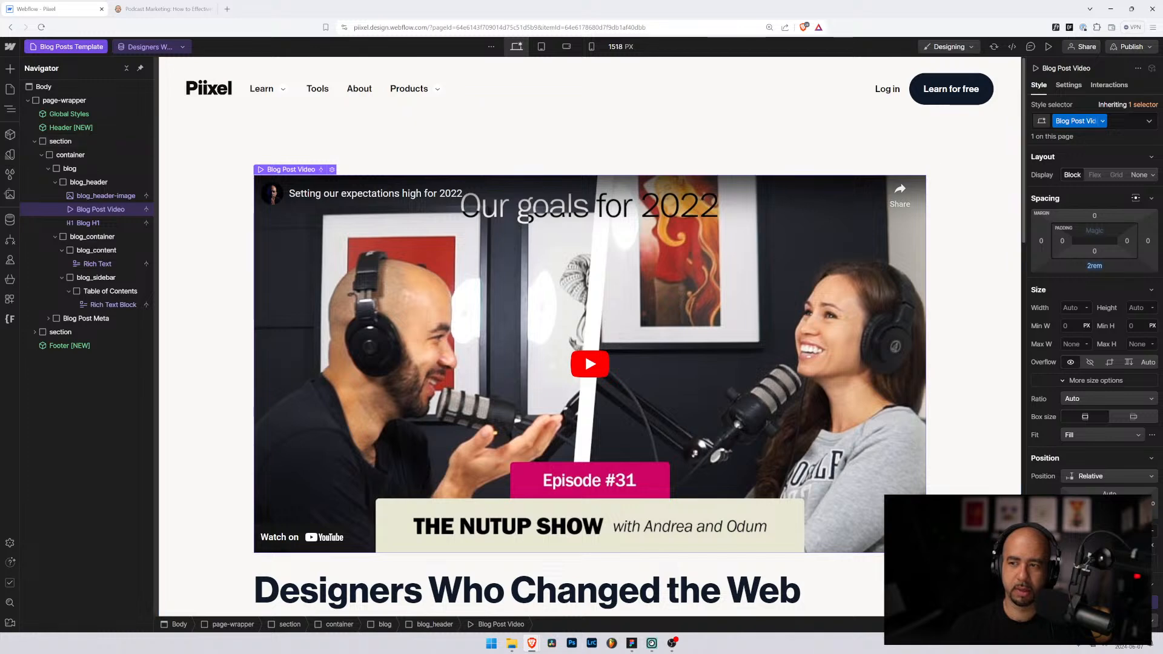
{"action": "left_click", "coordinate": [1103, 122]}
{"action": "left_click", "coordinate": [1088, 136]}
{"action": "type", "text": "blog"}
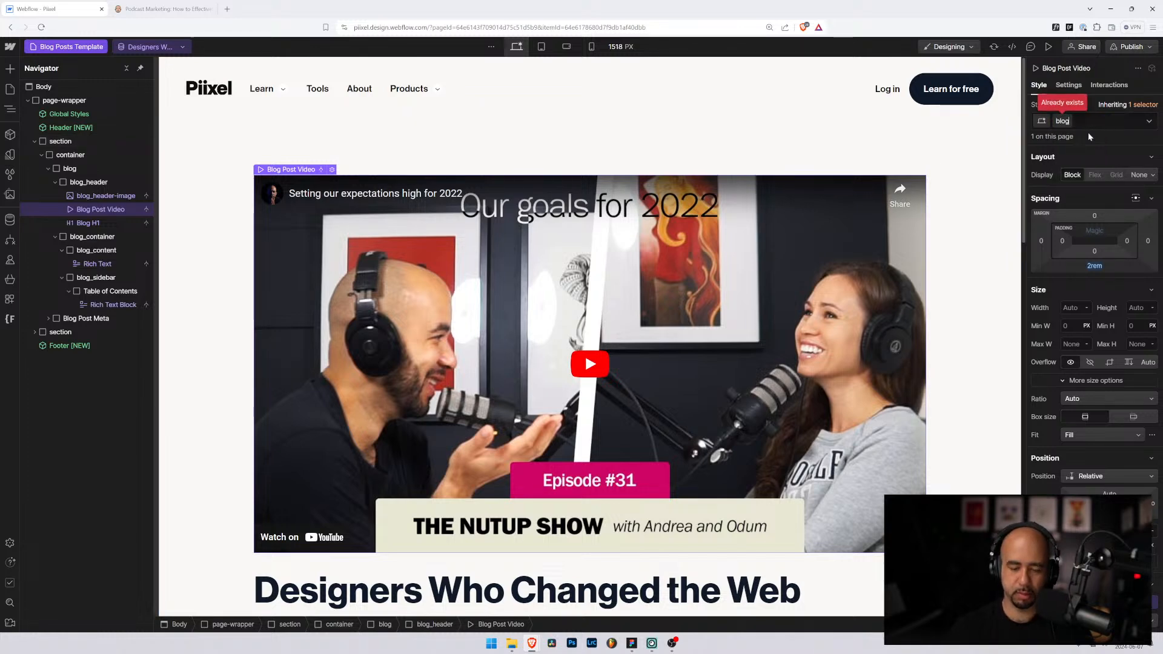
{"action": "type", "text": "_header-video"}
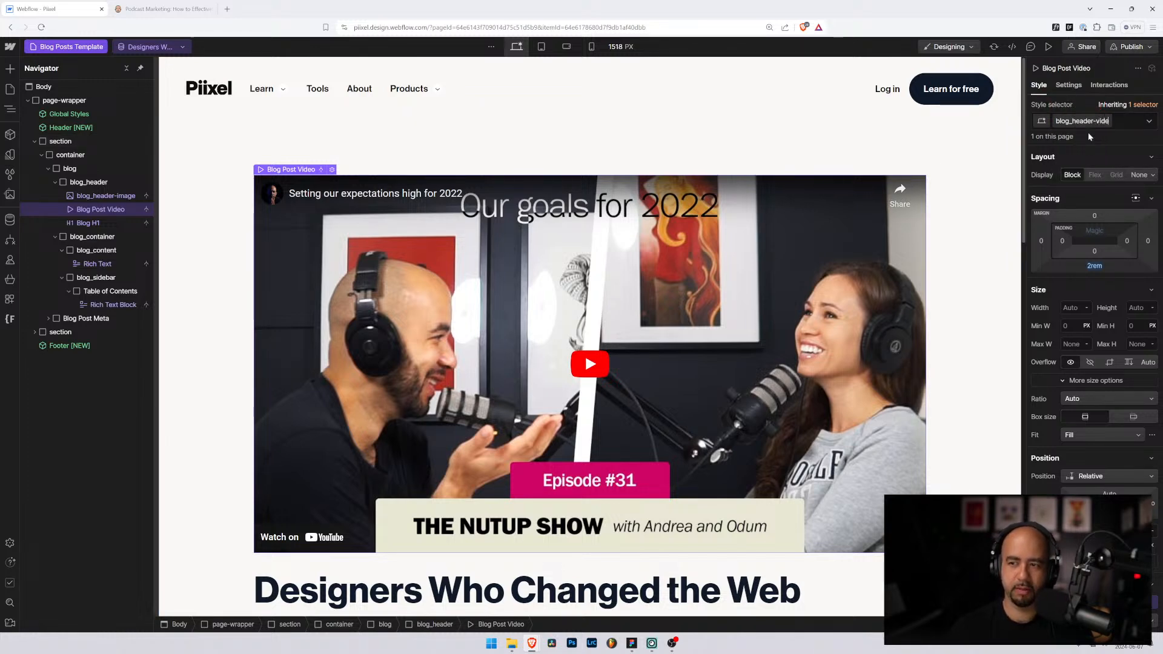
{"action": "key", "text": "Return"}
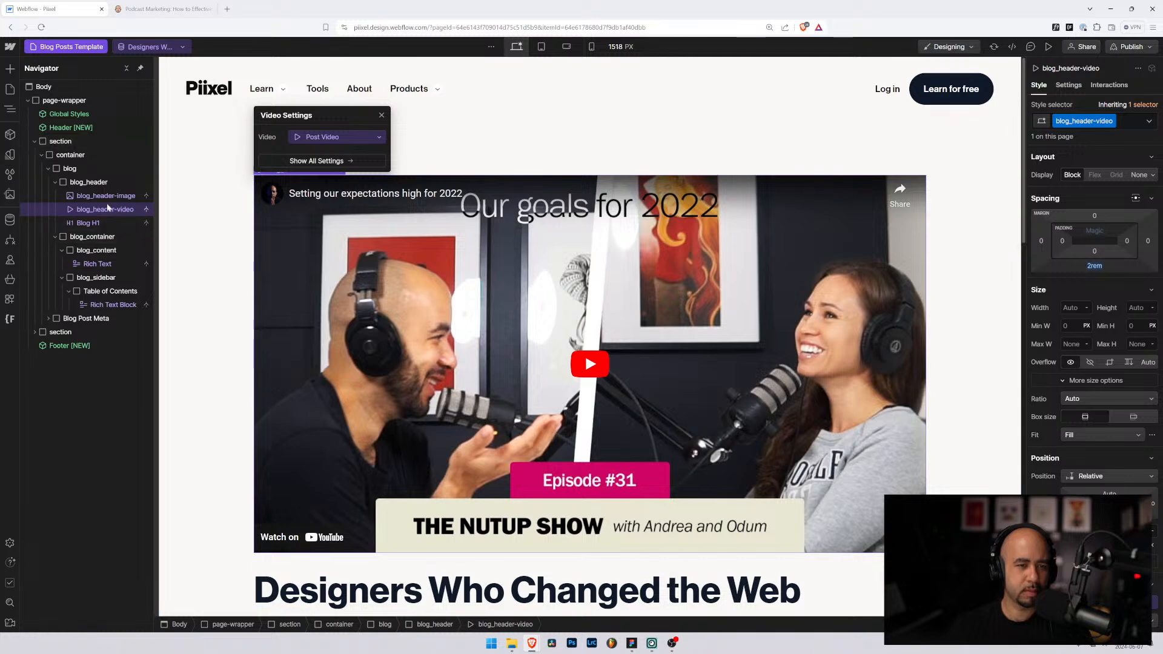
{"action": "left_click", "coordinate": [83, 183]}
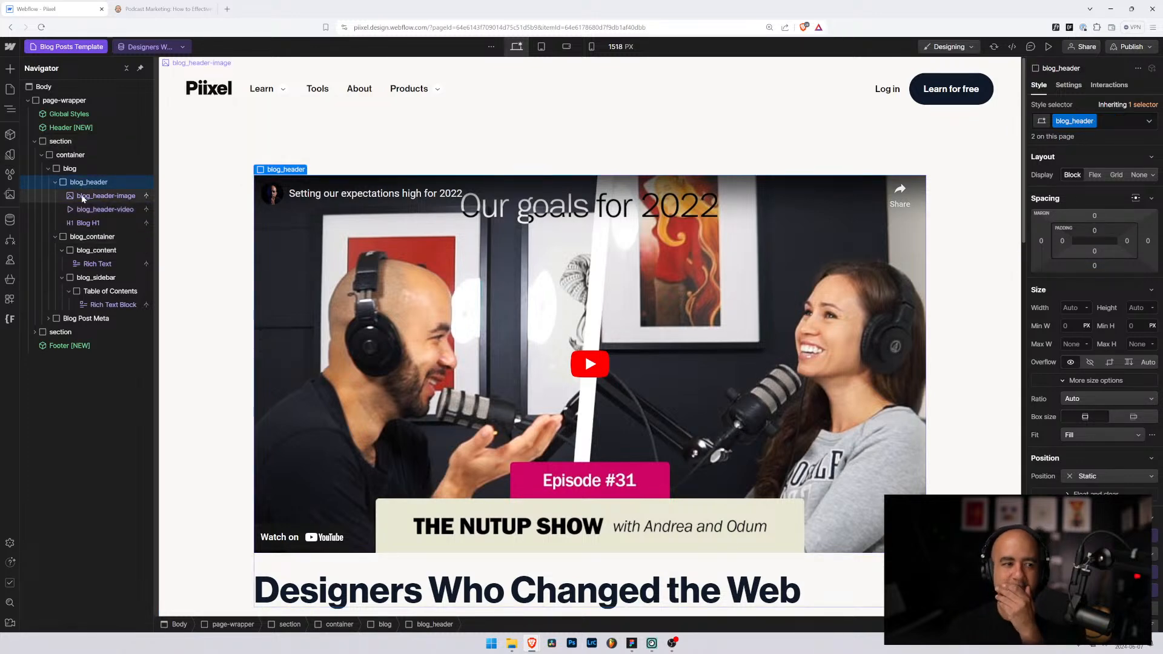
{"action": "left_click", "coordinate": [83, 197]}
Step: Move Blog H1 to the top of blog_header and add a new Div Block inside it
{"action": "left_click", "coordinate": [88, 224]}
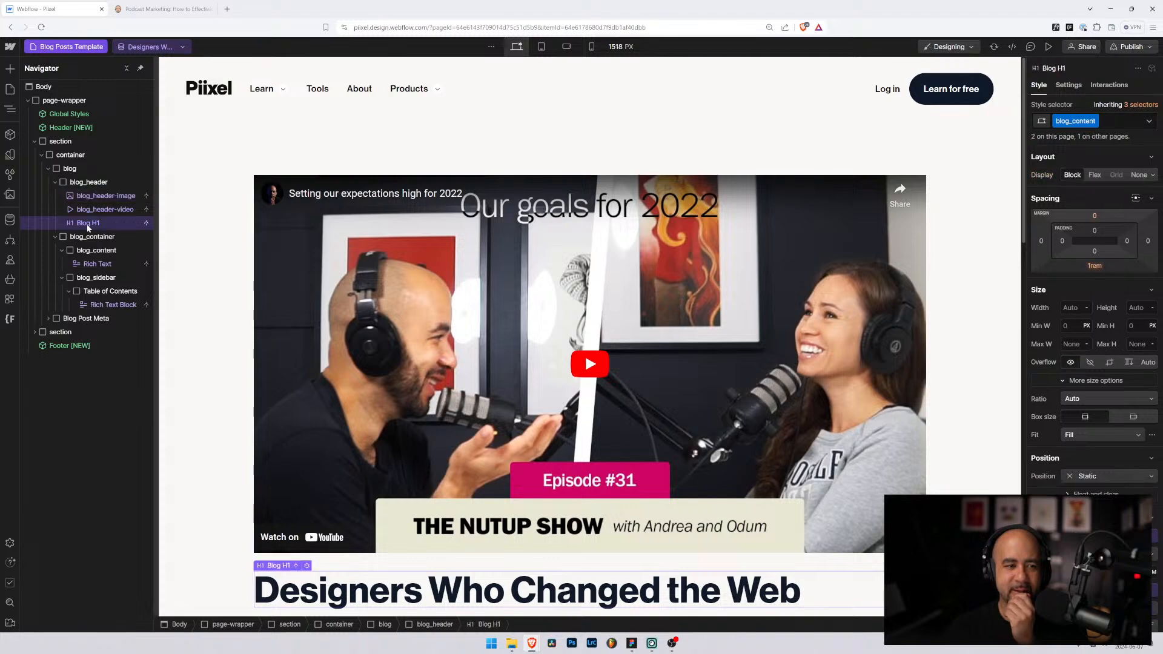
{"action": "left_click_drag", "start_coordinate": [88, 211], "coordinate": [85, 191]}
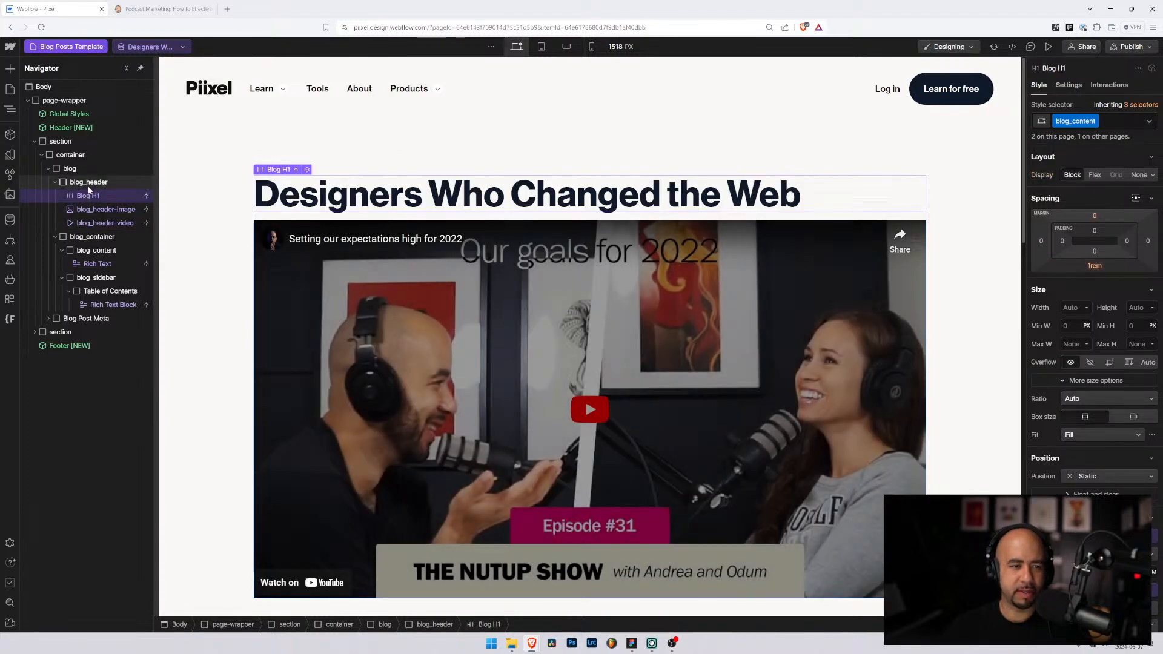
{"action": "left_click", "coordinate": [84, 184]}
{"action": "key", "text": "ctrl+e"}
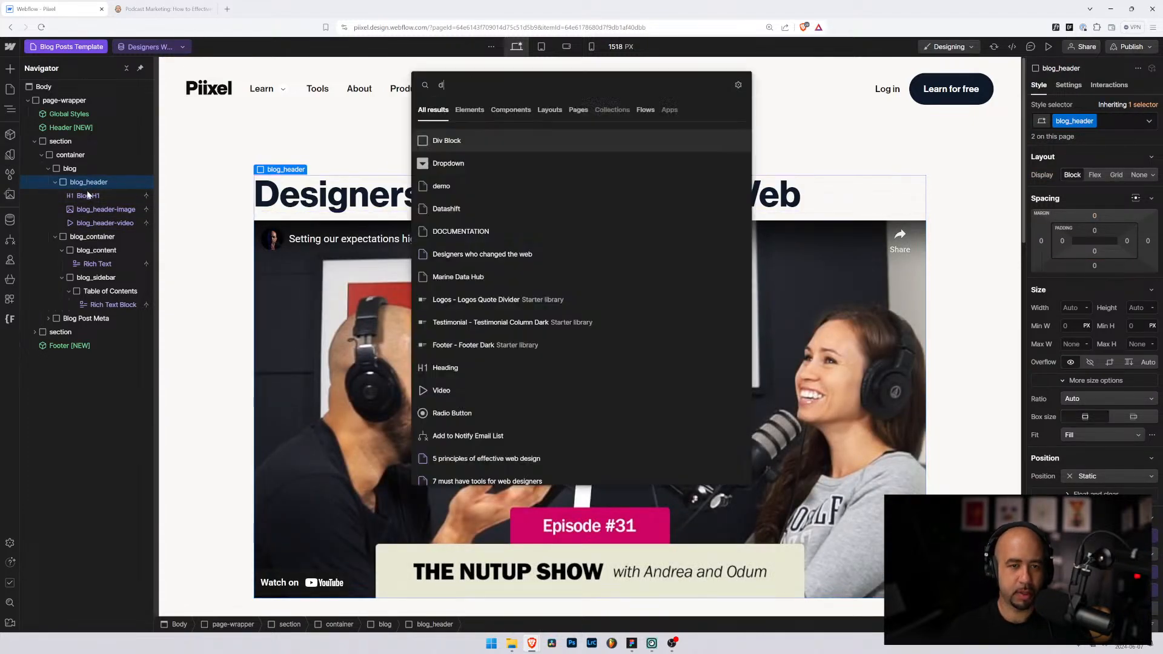
{"action": "type", "text": "div"}
{"action": "key", "text": "Return"}
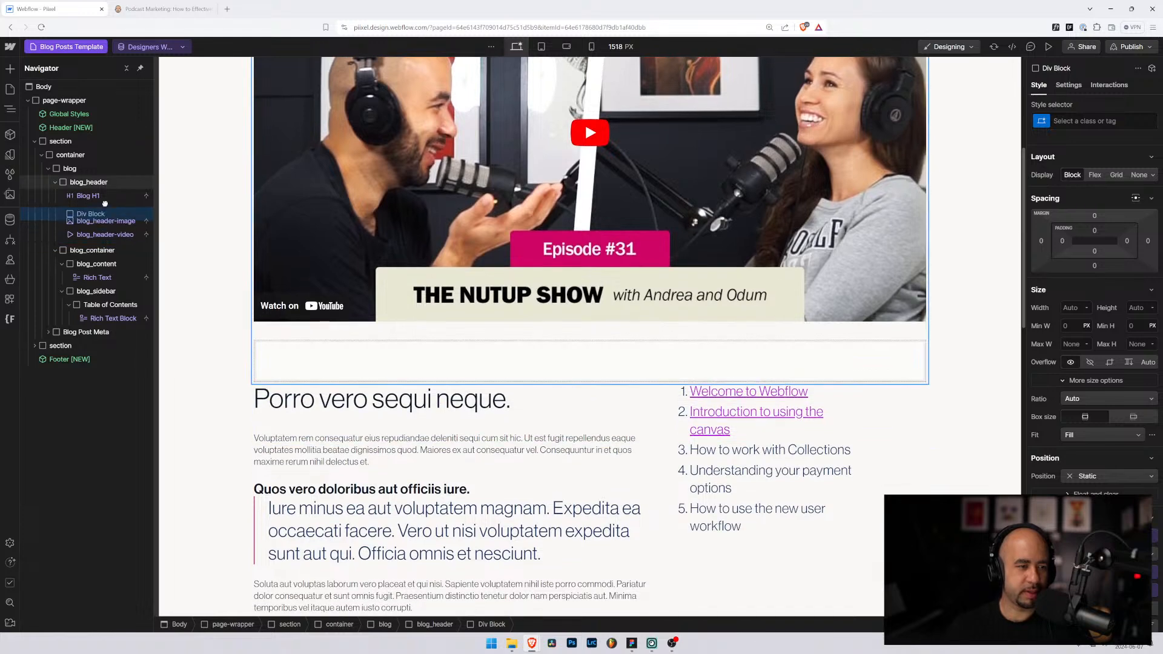
Step: Position the new div directly below Blog H1, wrapping the header image and video
{"action": "left_click_drag", "start_coordinate": [90, 236], "coordinate": [94, 213]}
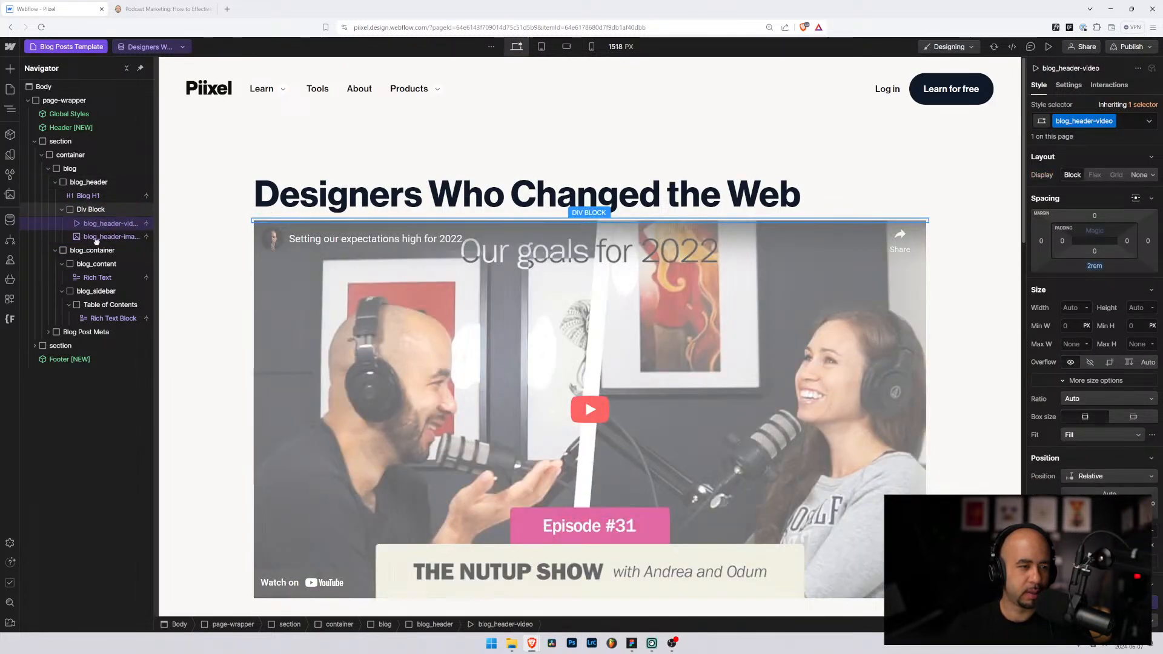
{"action": "left_click", "coordinate": [92, 211]}
{"action": "left_click", "coordinate": [1085, 121]}
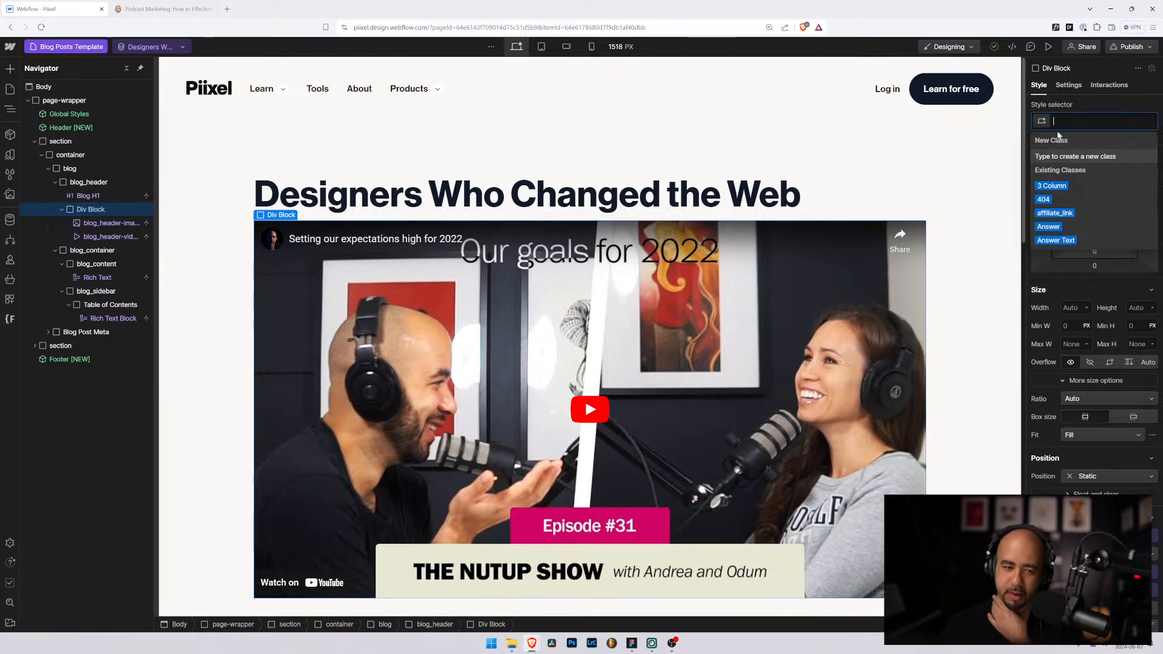
{"action": "left_click", "coordinate": [227, 9]}
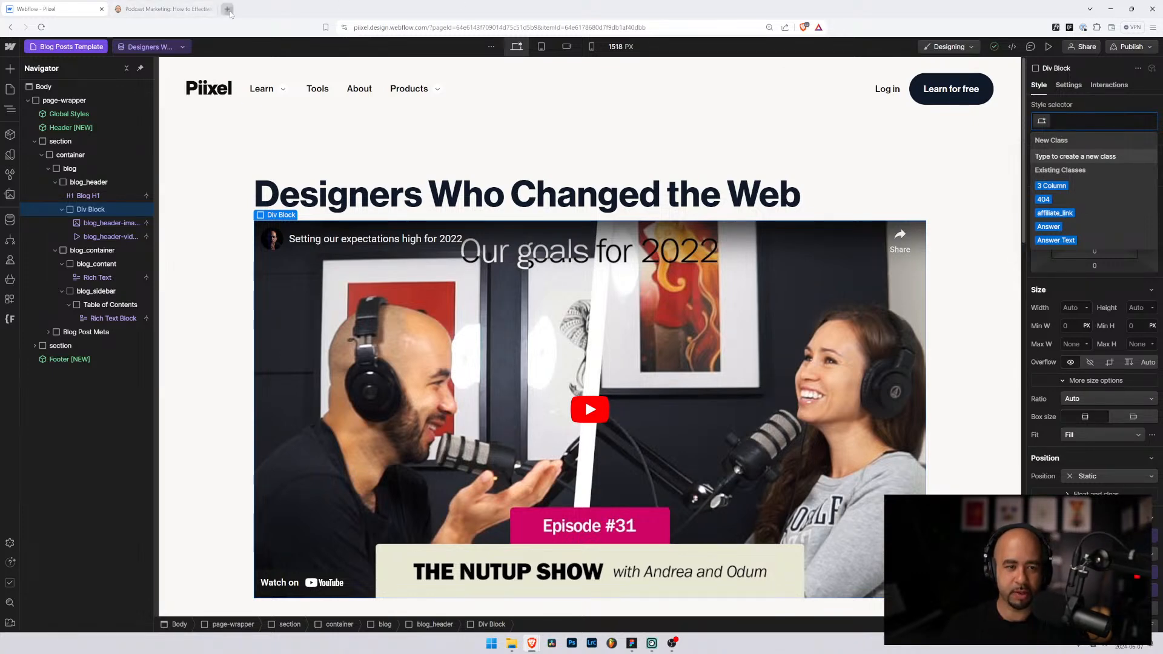
Step: Open the full pixel-styleguide.webflow.io style guide in a new tab, then switch back to Webflow
{"action": "type", "text": "styll"}
{"action": "key", "text": "BackSpace"}
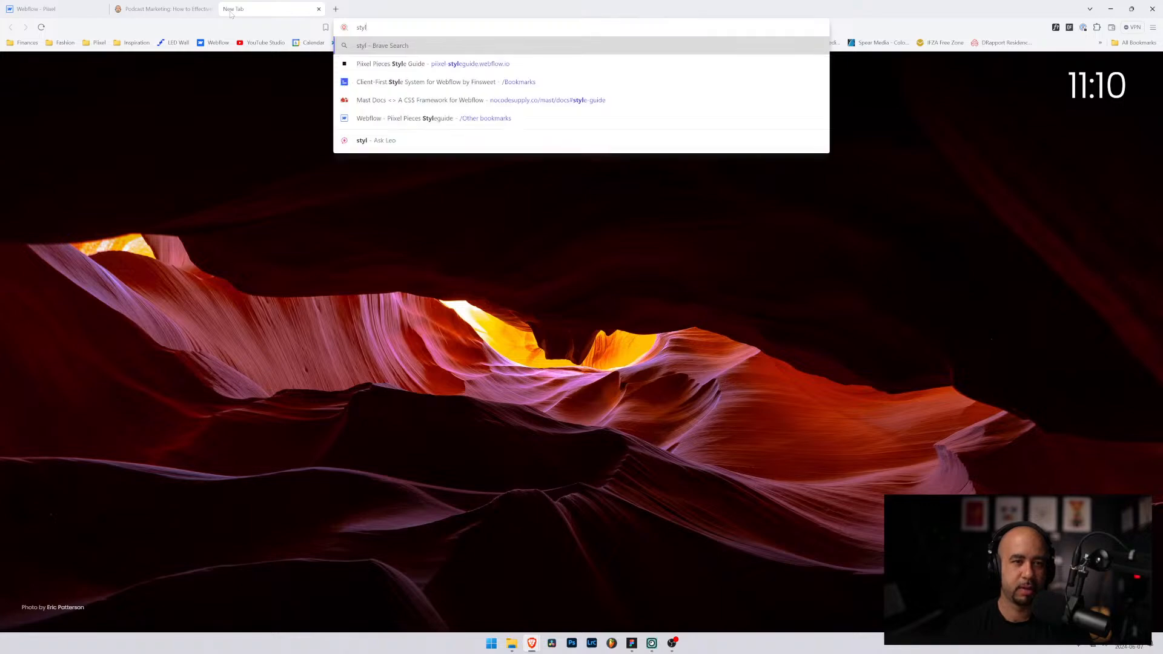
{"action": "key", "text": "Down"}
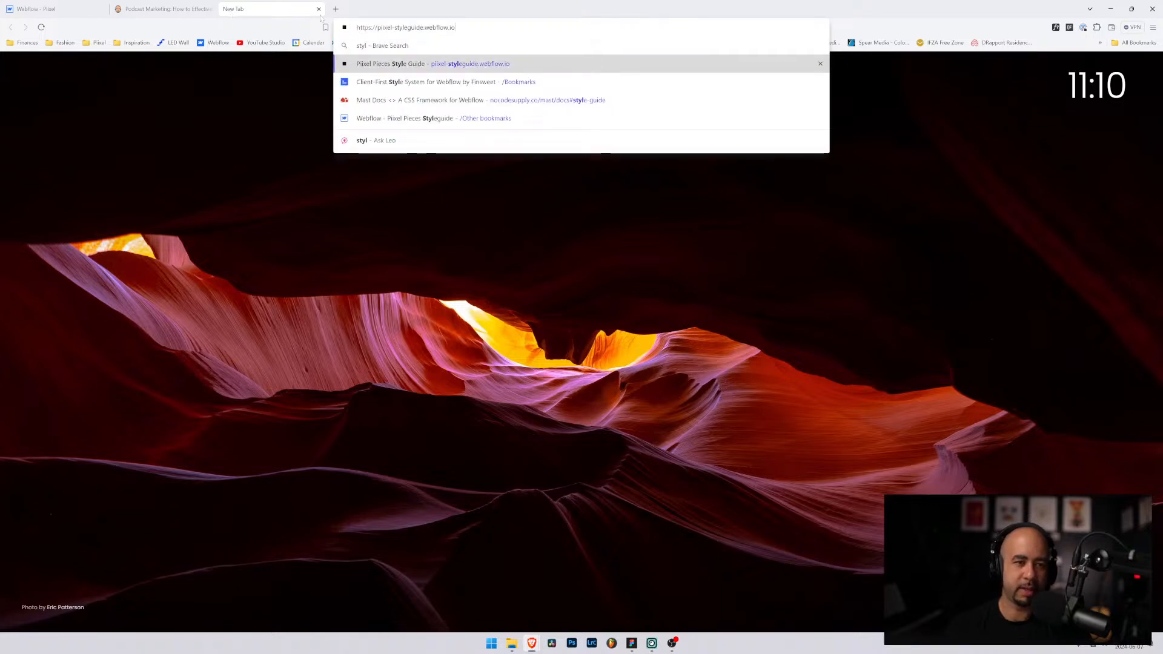
{"action": "left_click", "coordinate": [497, 64]}
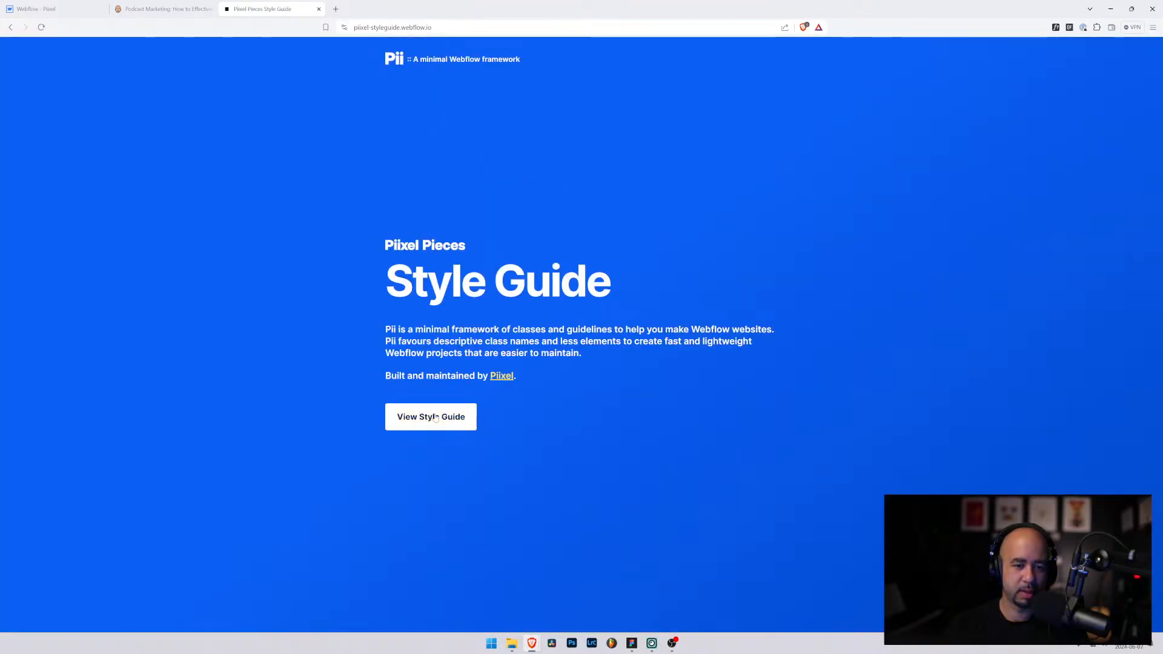
{"action": "left_click", "coordinate": [431, 417]}
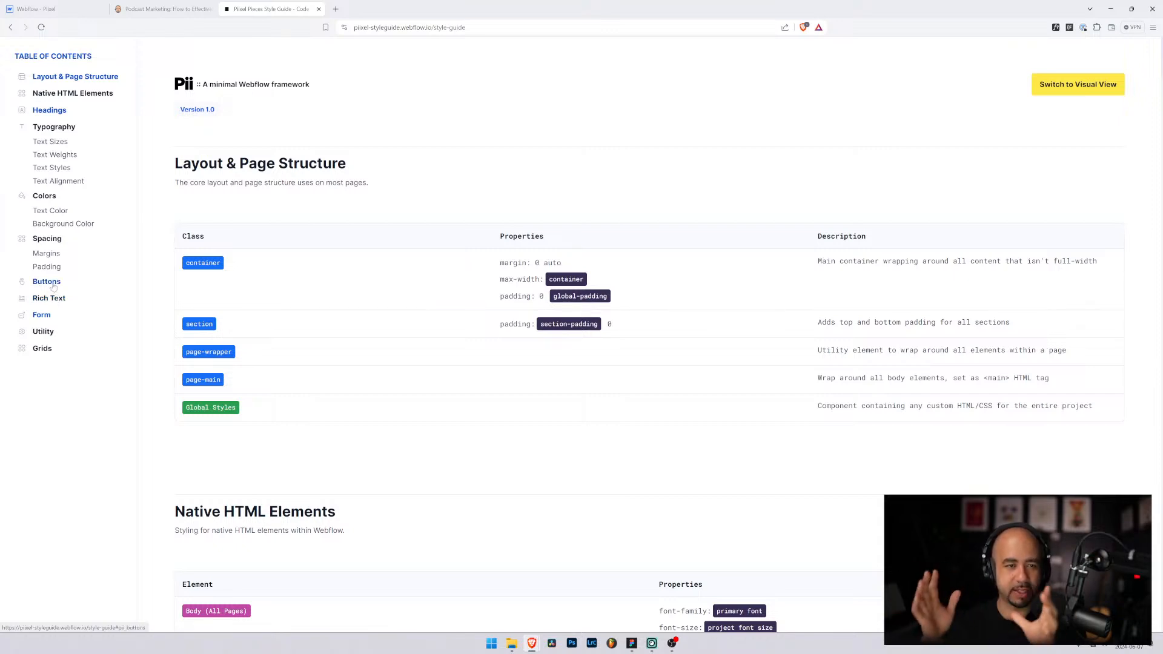
{"action": "left_click", "coordinate": [36, 8]}
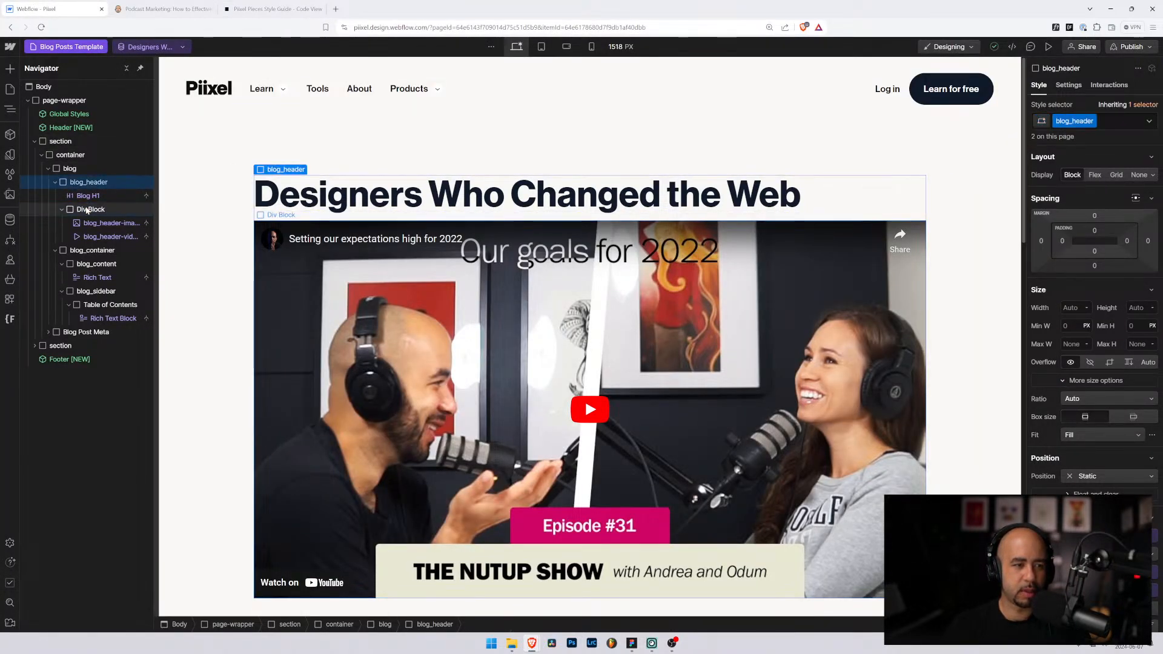
Step: Apply a new container-50 class to the div and set its width to 50rem
{"action": "key", "text": "ctrl+Return"}
{"action": "type", "text": "con"}
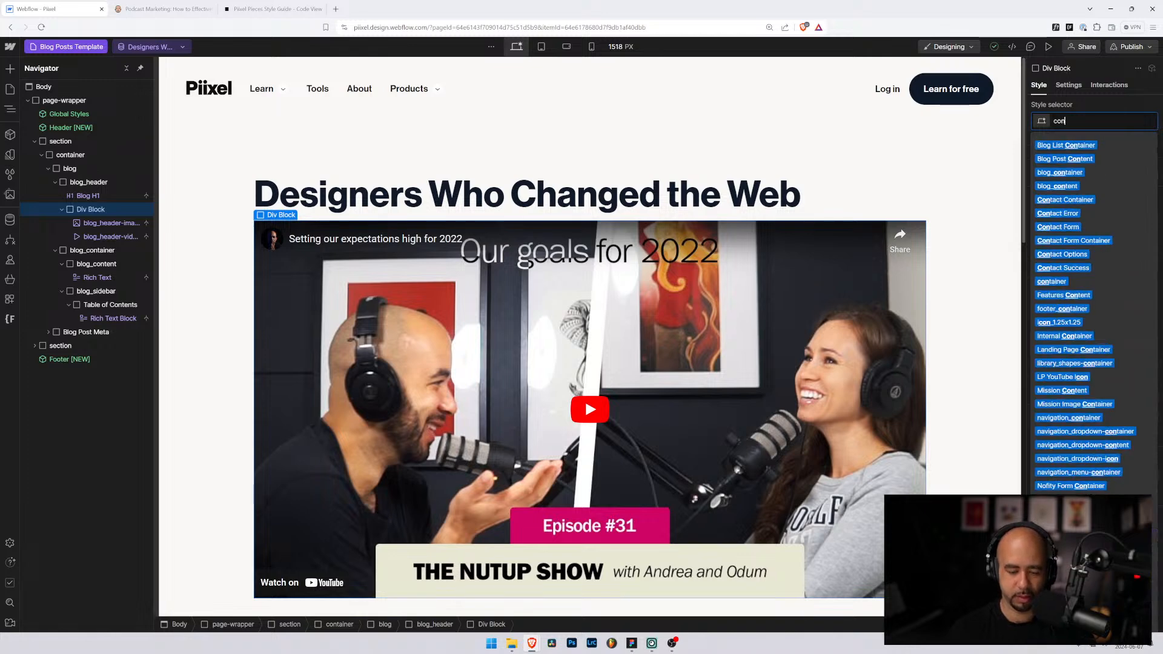
{"action": "type", "text": "tainer-"}
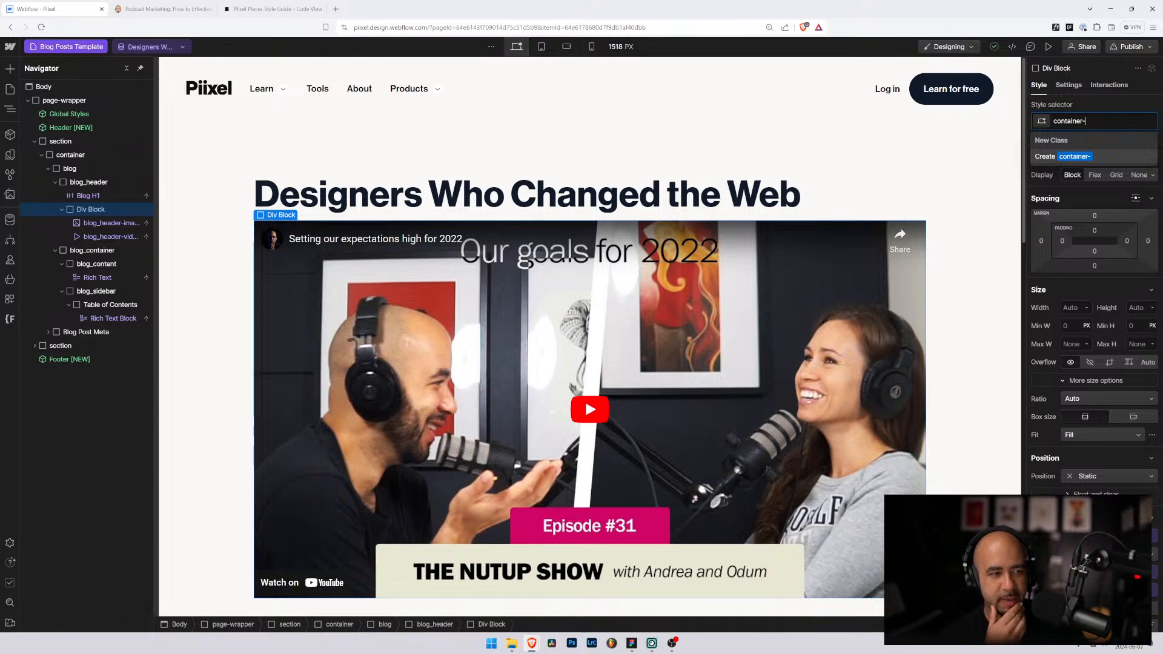
{"action": "type", "text": "50"}
{"action": "key", "text": "Return"}
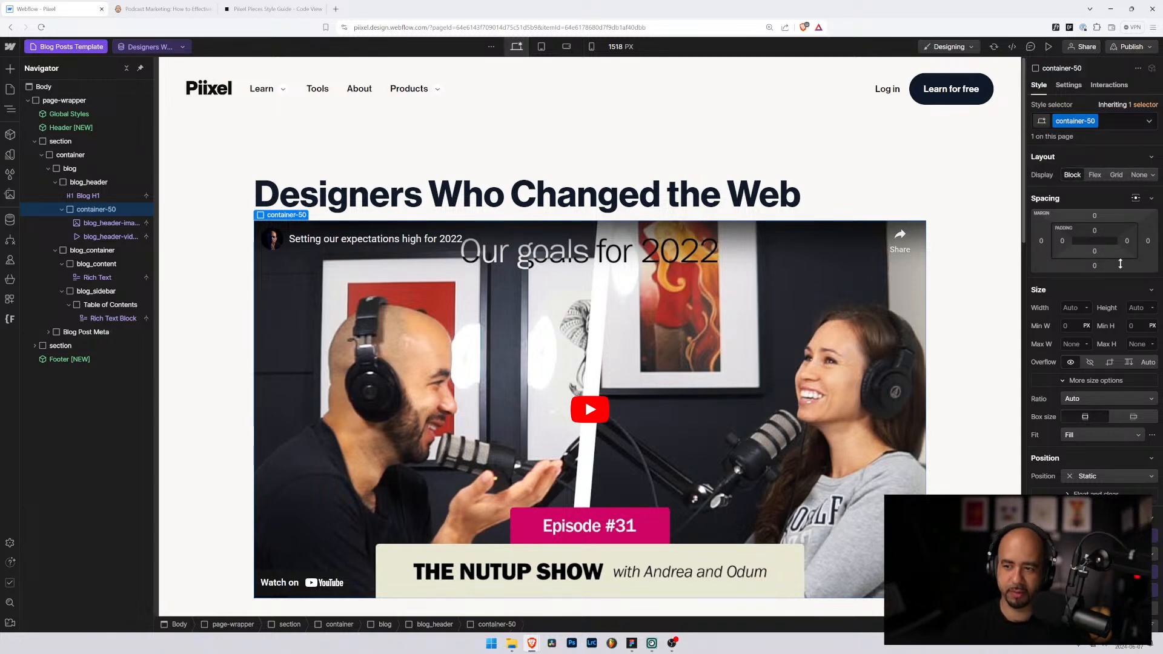
{"action": "type", "text": "50"}
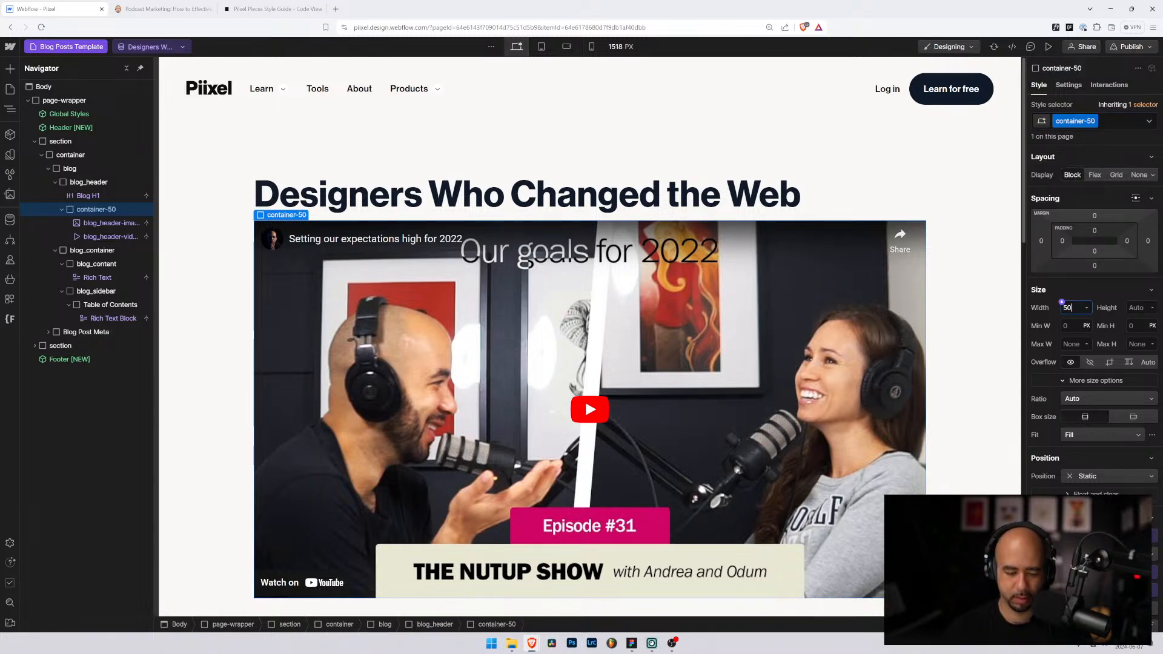
{"action": "type", "text": "rem"}
{"action": "key", "text": "Return"}
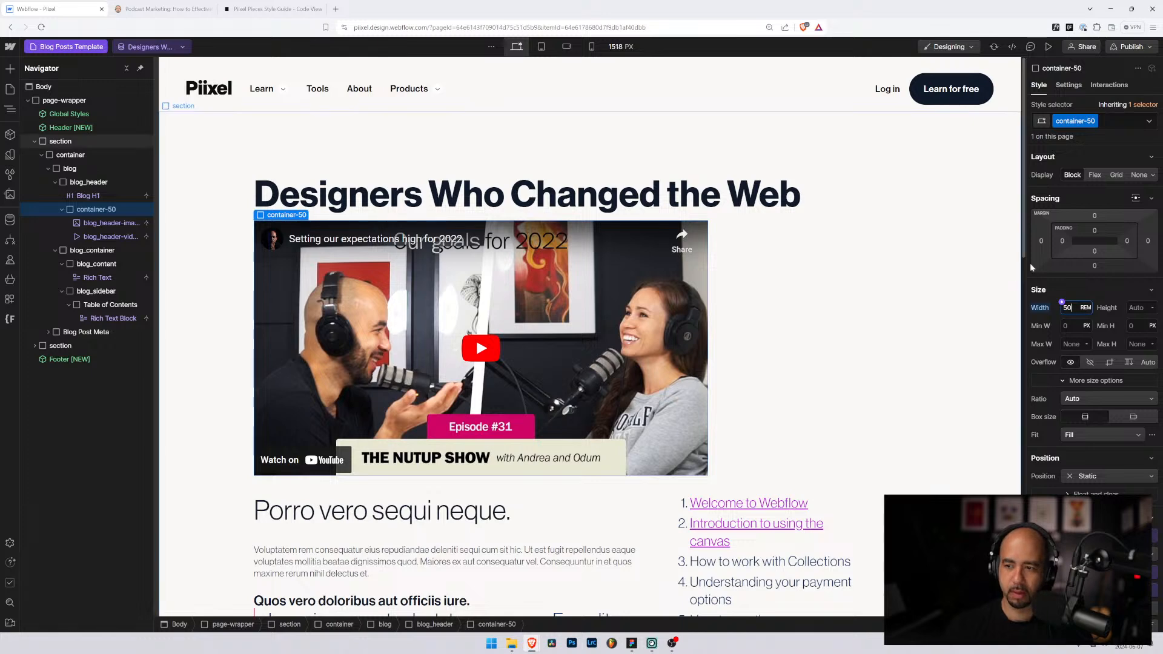
Step: Set container-50's left and right margins to Auto to centre it
{"action": "left_click", "coordinate": [1041, 241]}
{"action": "left_click", "coordinate": [1047, 287]}
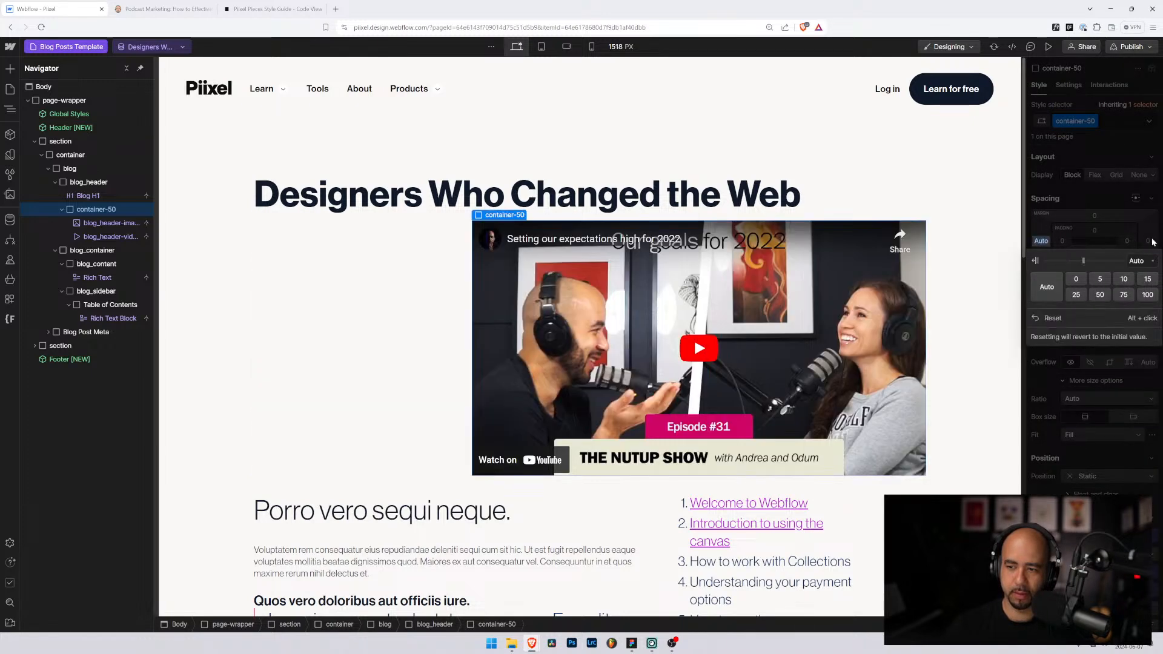
{"action": "left_click", "coordinate": [1148, 241]}
{"action": "left_click", "coordinate": [1046, 288]}
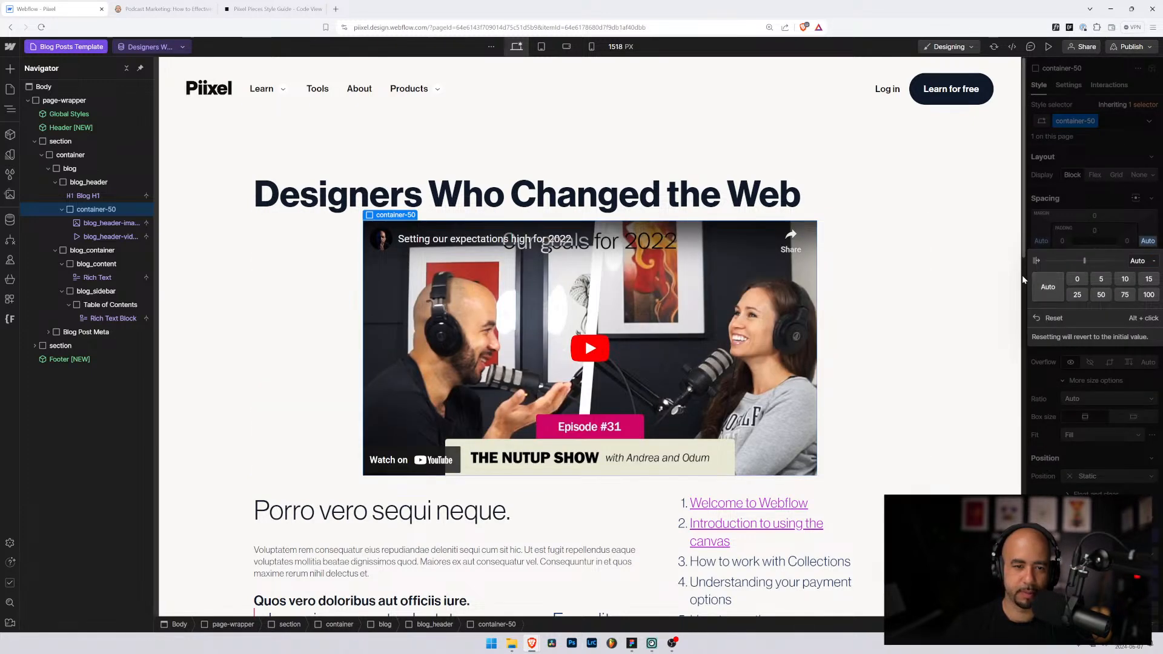
{"action": "left_click", "coordinate": [62, 209]}
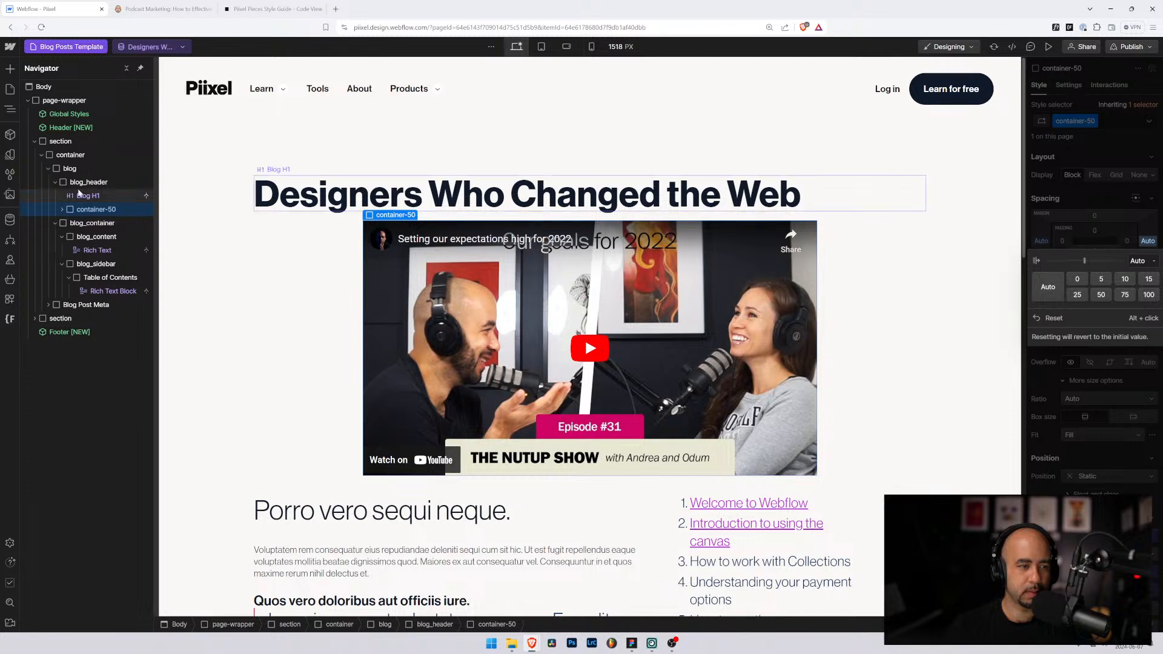
{"action": "left_click", "coordinate": [88, 182]}
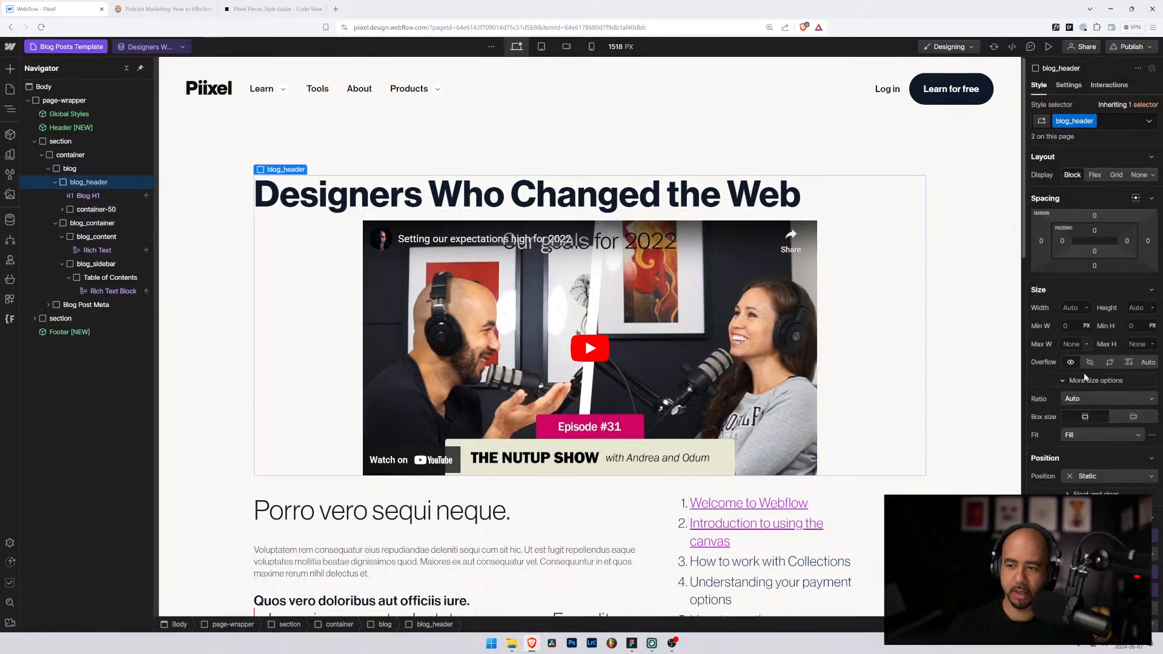
Step: Centre-align the blog_header text
{"action": "left_click", "coordinate": [1097, 609]}
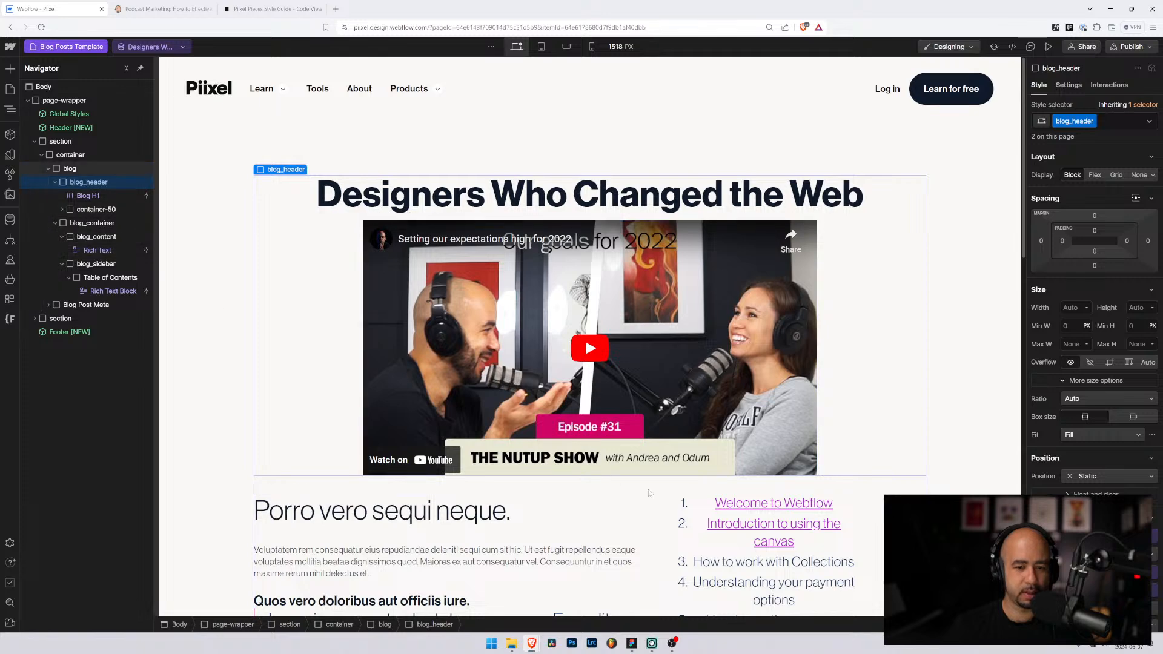
{"action": "left_click", "coordinate": [722, 514]}
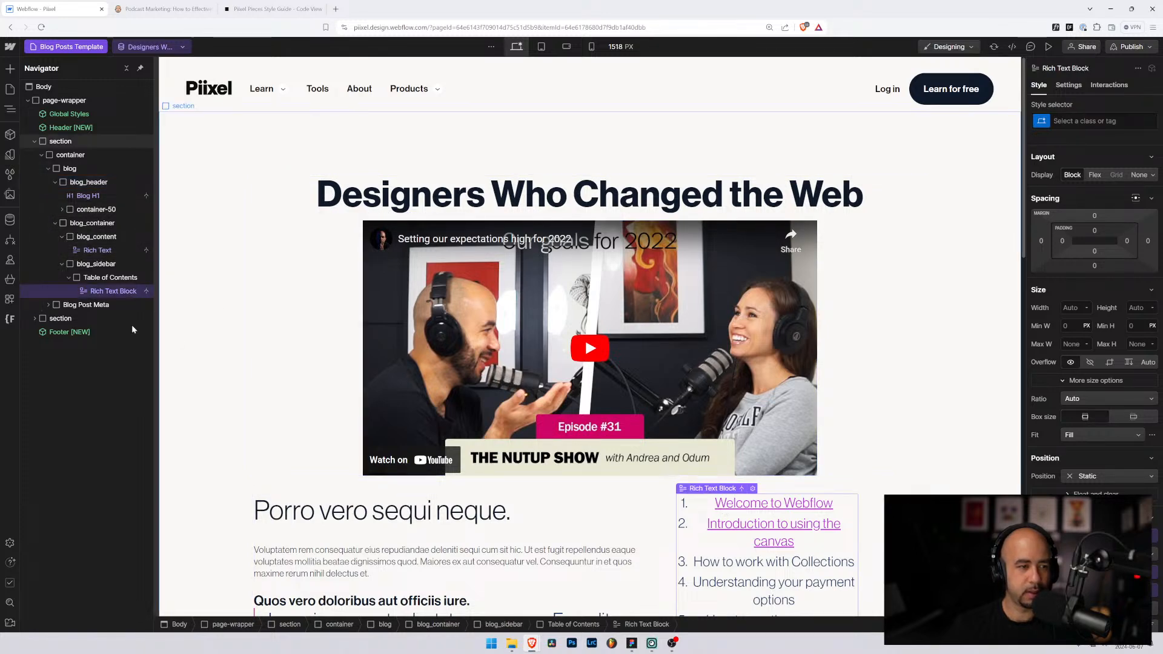
{"action": "left_click", "coordinate": [53, 181]}
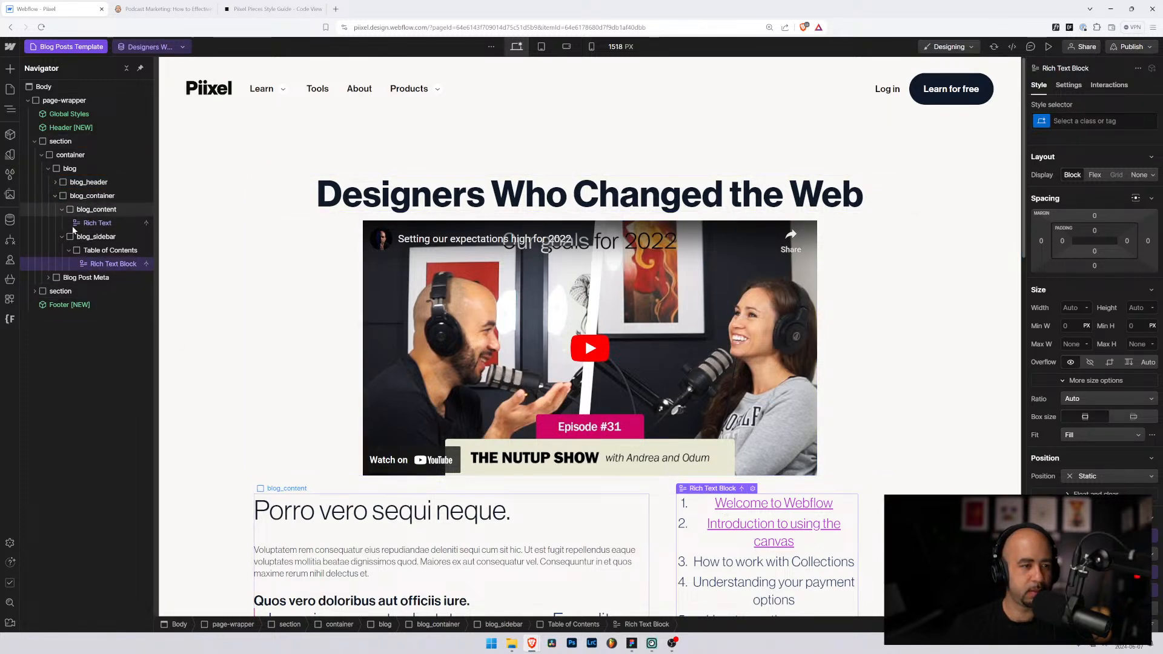
{"action": "left_click", "coordinate": [89, 182]}
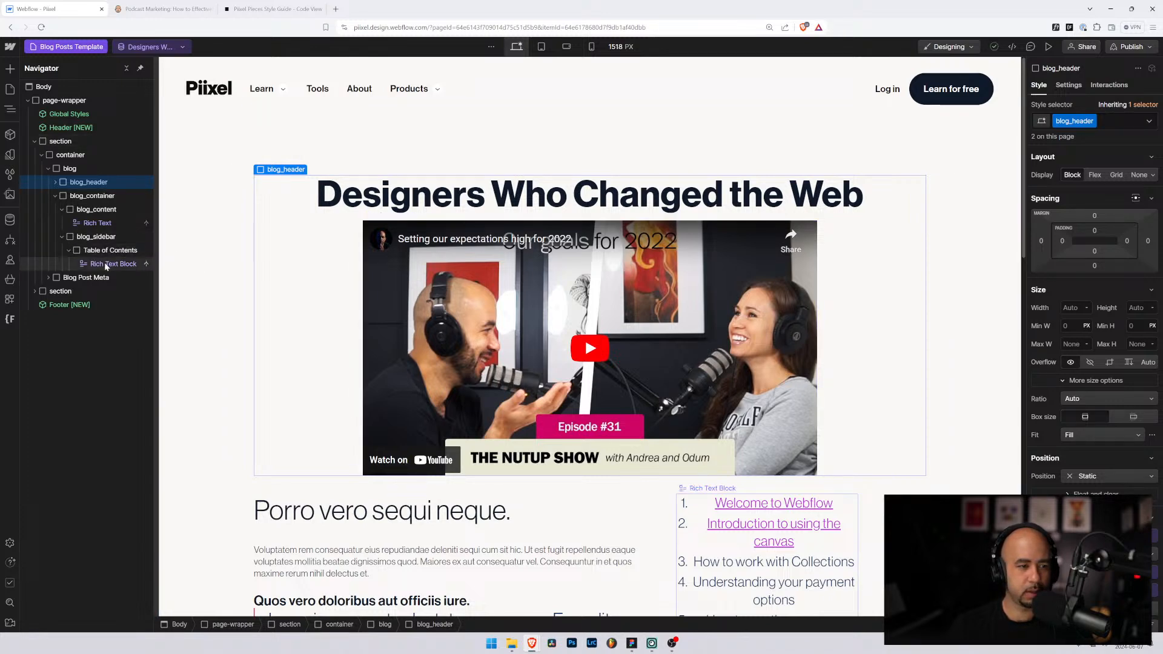
Step: Remove the blog_header class from the Table of Contents element, then reselect blog_header
{"action": "left_click", "coordinate": [107, 264]}
{"action": "left_click", "coordinate": [104, 252]}
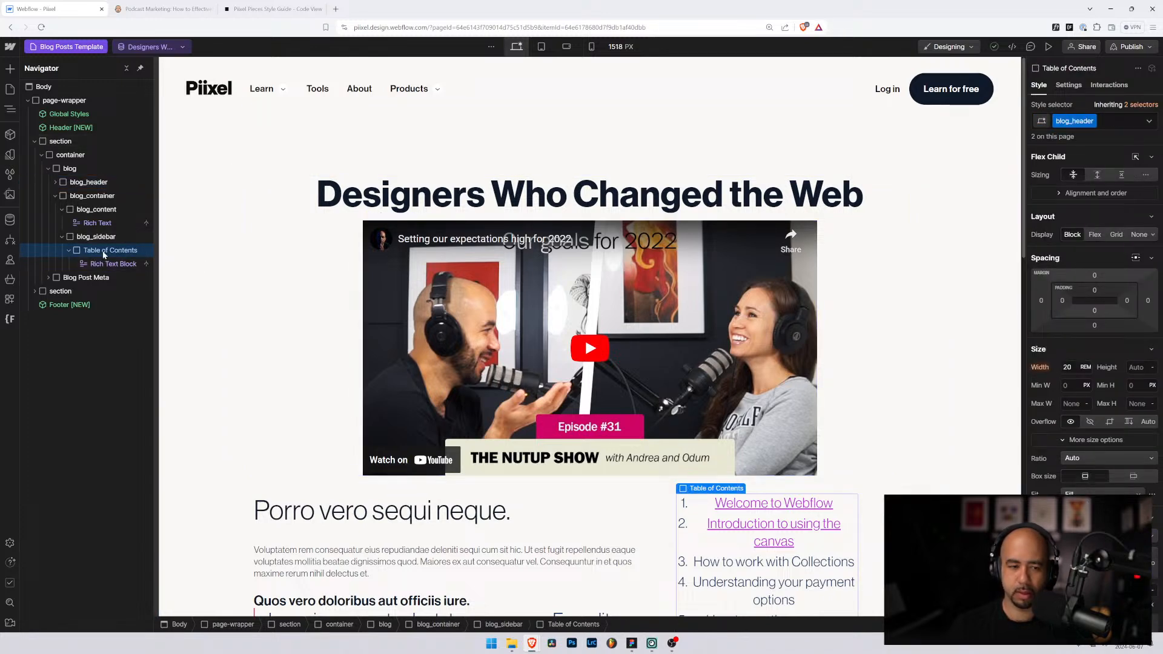
{"action": "left_click", "coordinate": [1115, 125]}
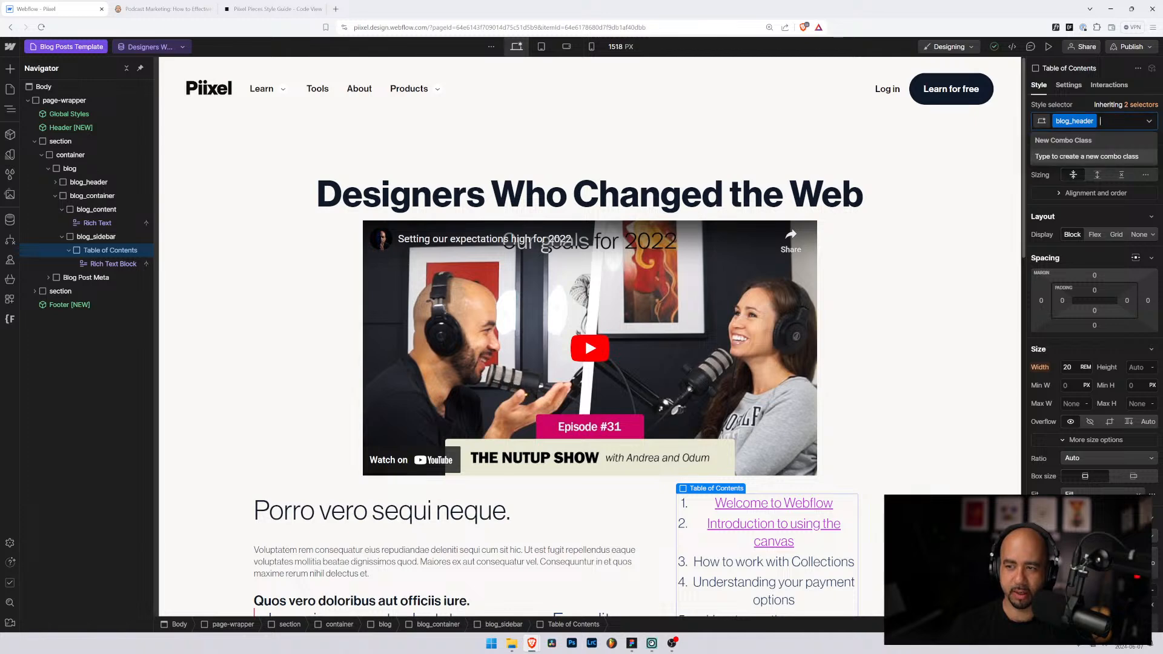
{"action": "key", "text": "BackSpace"}
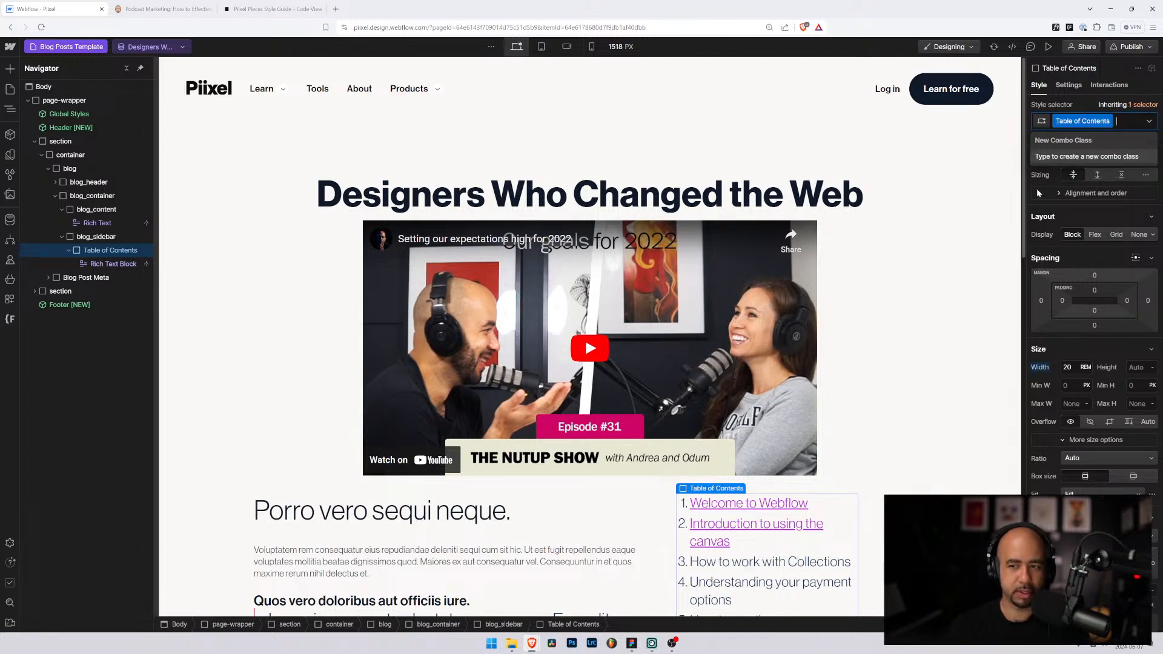
{"action": "left_click", "coordinate": [70, 168]}
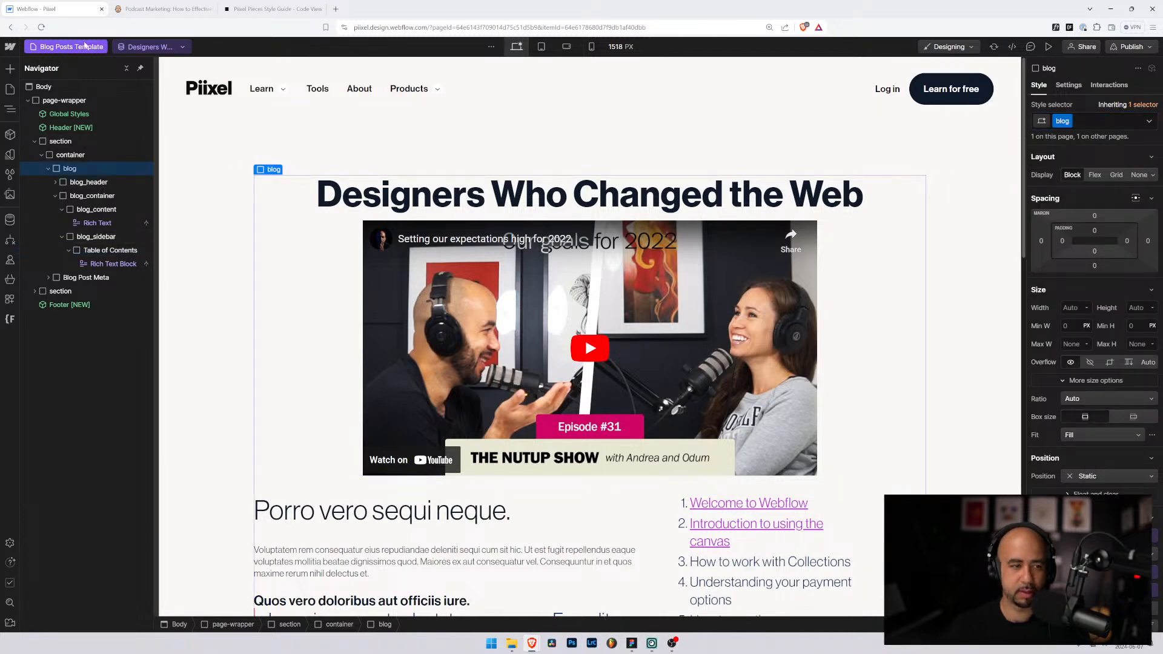
{"action": "left_click", "coordinate": [90, 183]}
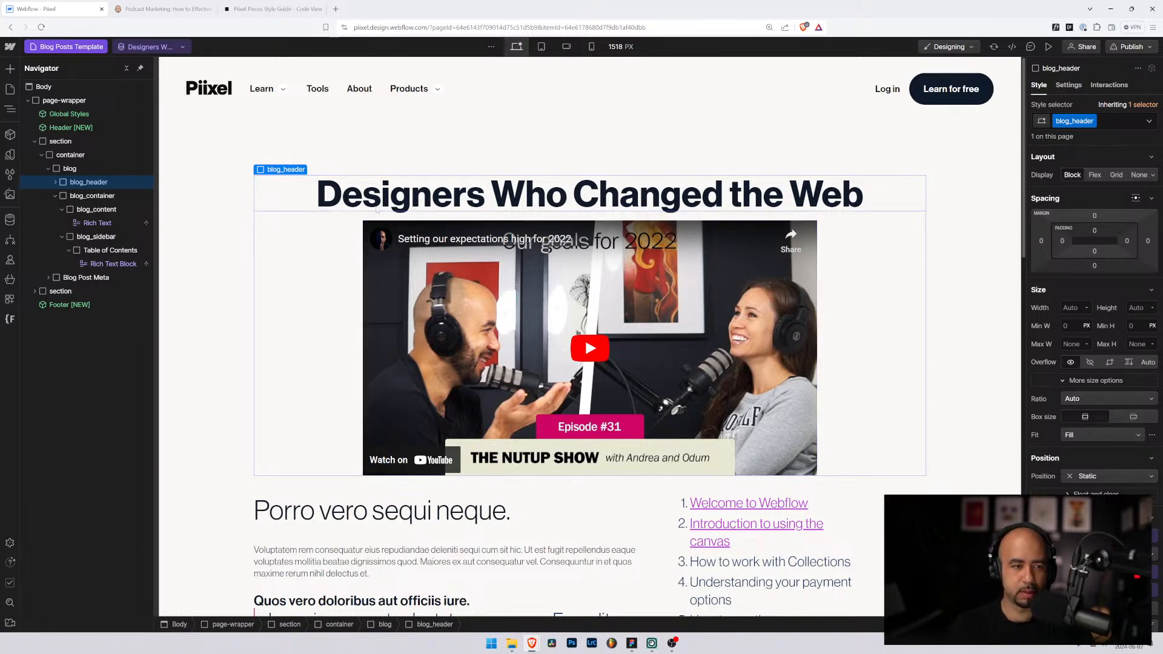
Step: Insert a Text Block in blog_header bound to the post's Category Name field
{"action": "left_click", "coordinate": [55, 182]}
{"action": "key", "text": "ctrl+k"}
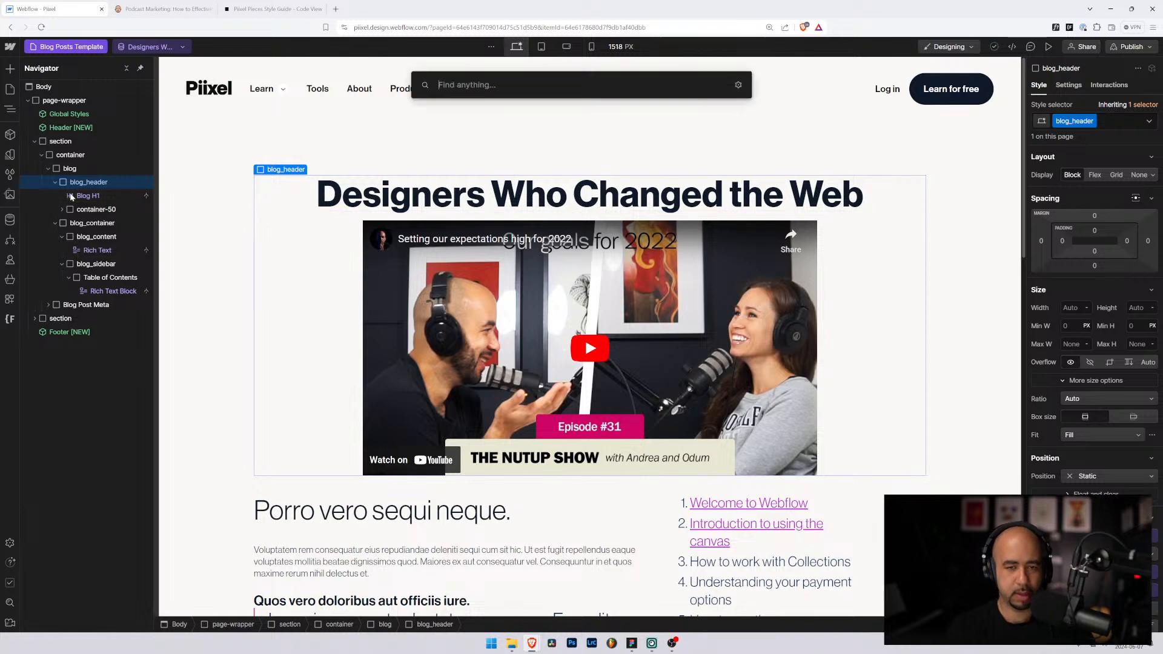
{"action": "type", "text": "tex"}
{"action": "key", "text": "Down"}
{"action": "key", "text": "Return"}
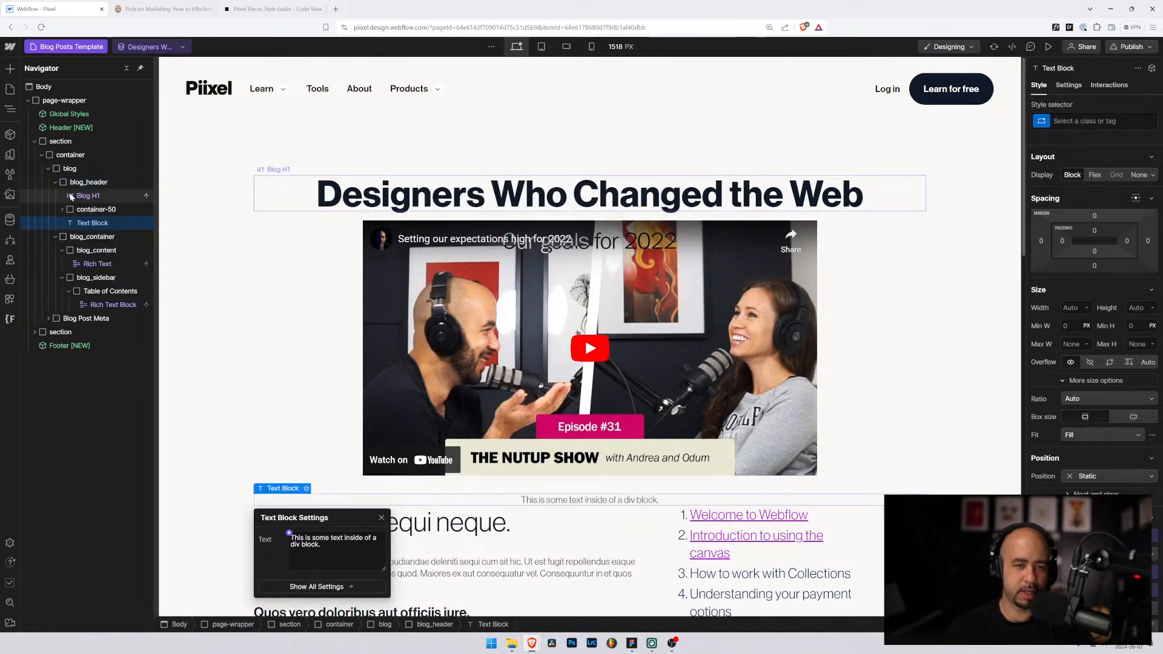
{"action": "left_click", "coordinate": [290, 534]}
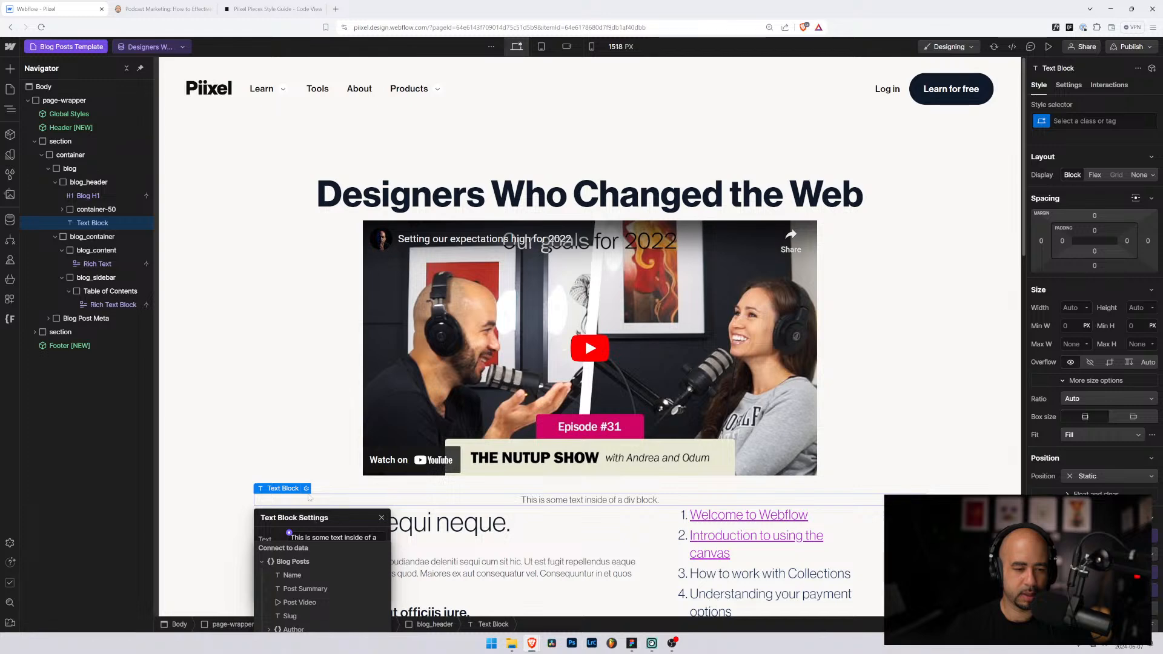
{"action": "left_click_drag", "start_coordinate": [312, 516], "coordinate": [289, 270]}
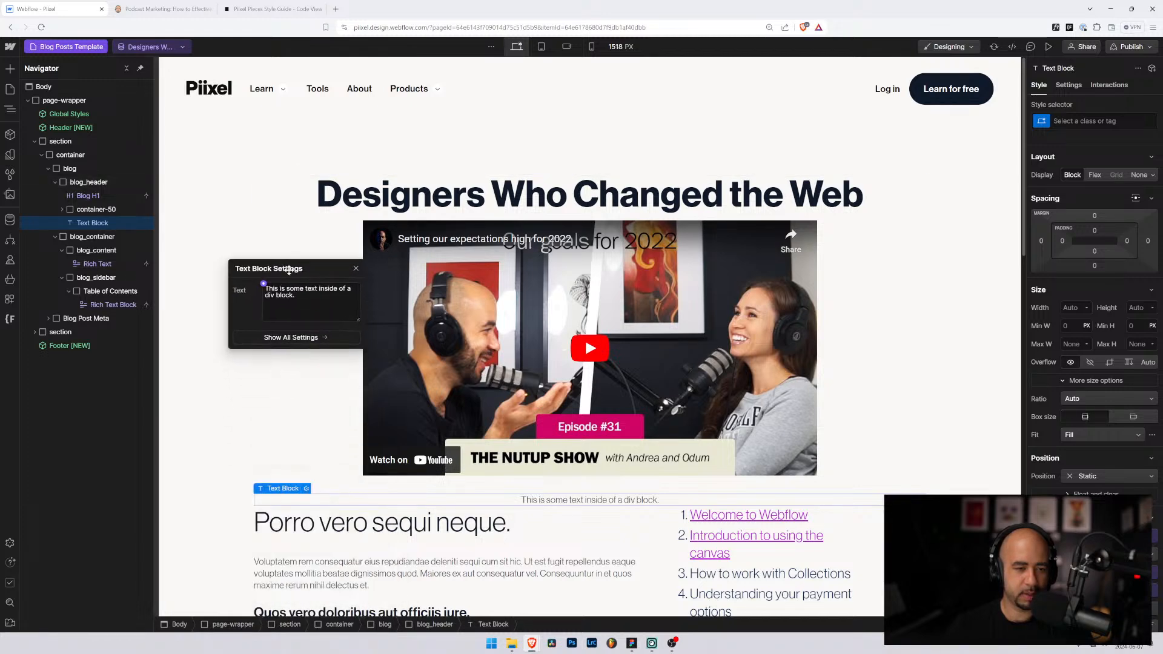
{"action": "left_click", "coordinate": [263, 283]}
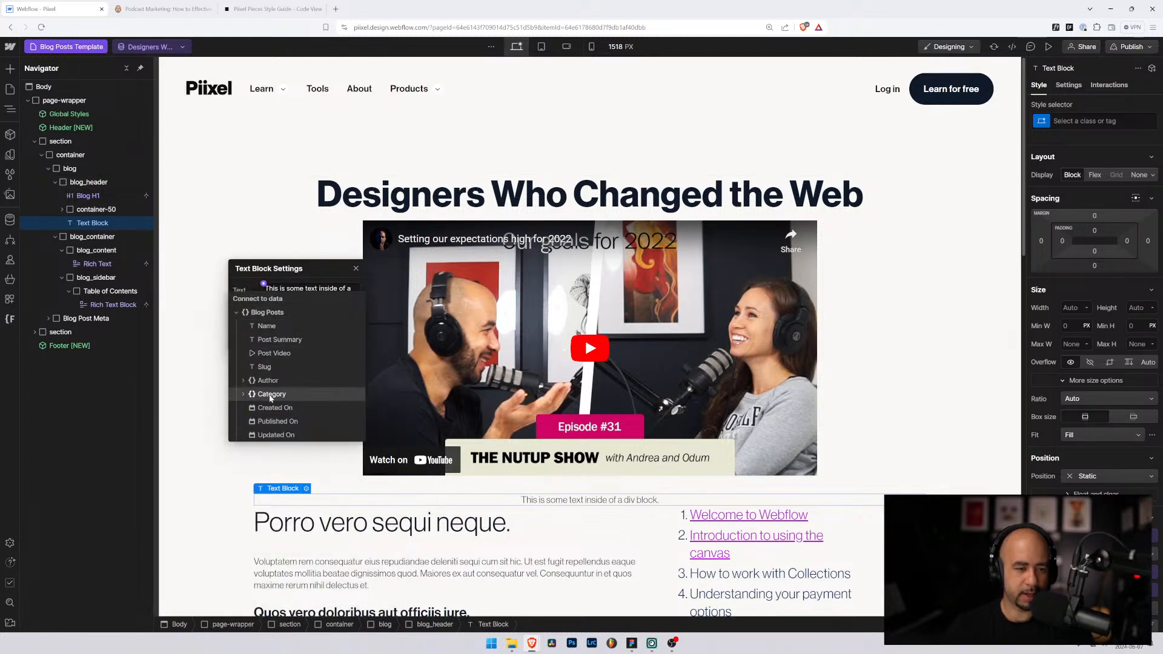
{"action": "left_click", "coordinate": [246, 395]}
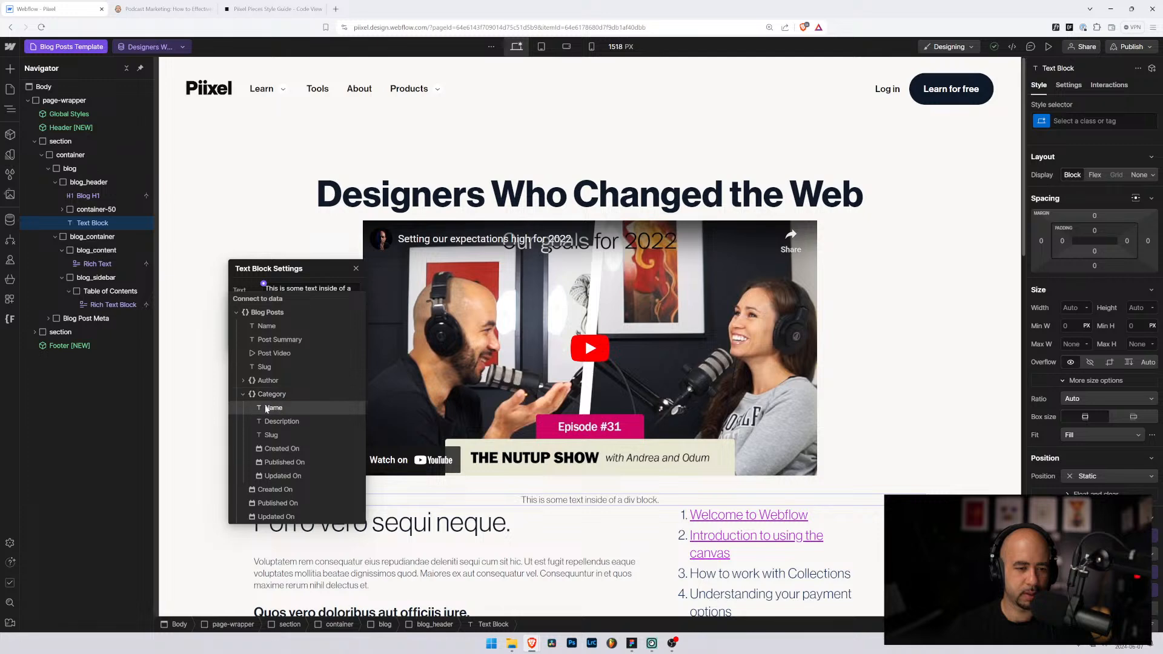
{"action": "left_click", "coordinate": [270, 407]}
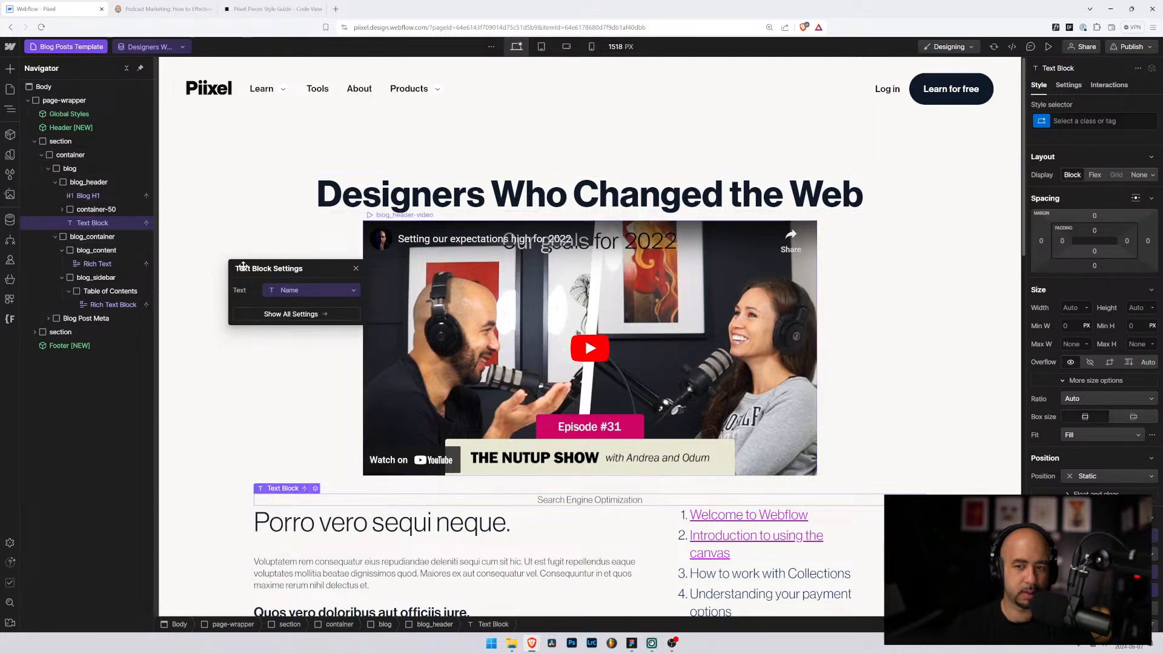
{"action": "left_click", "coordinate": [90, 225]}
Step: Move the category text above Blog H1 and give it a new blog_header-category class
{"action": "left_click_drag", "start_coordinate": [90, 225], "coordinate": [89, 192]}
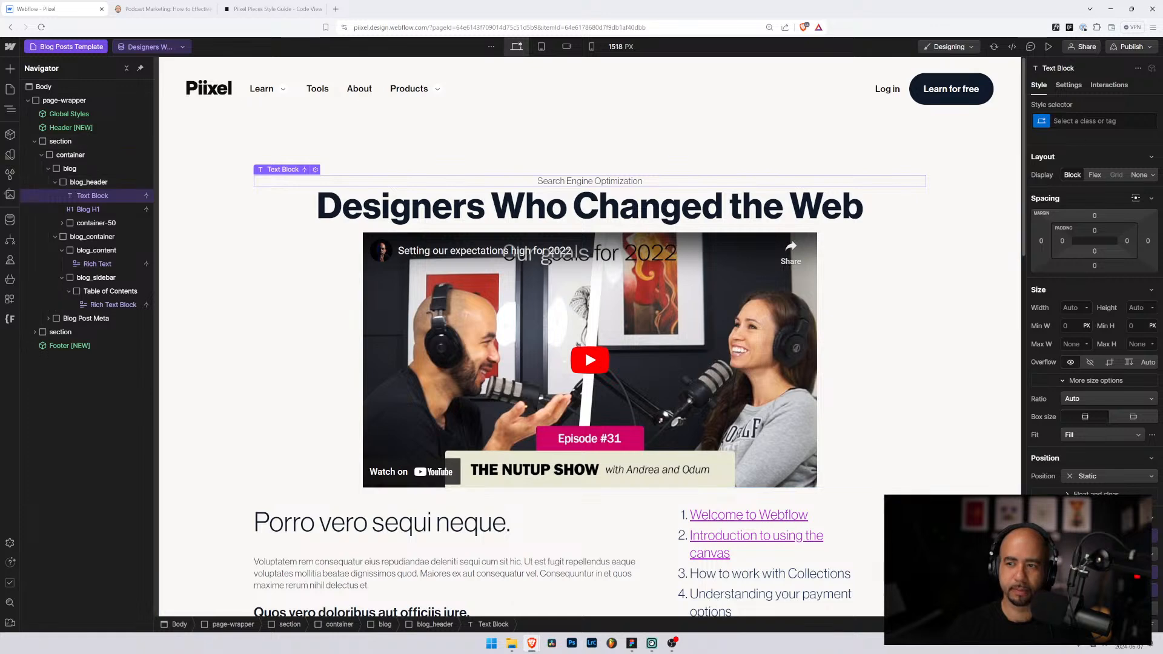
{"action": "left_click", "coordinate": [1085, 121]}
{"action": "type", "text": "blog_"}
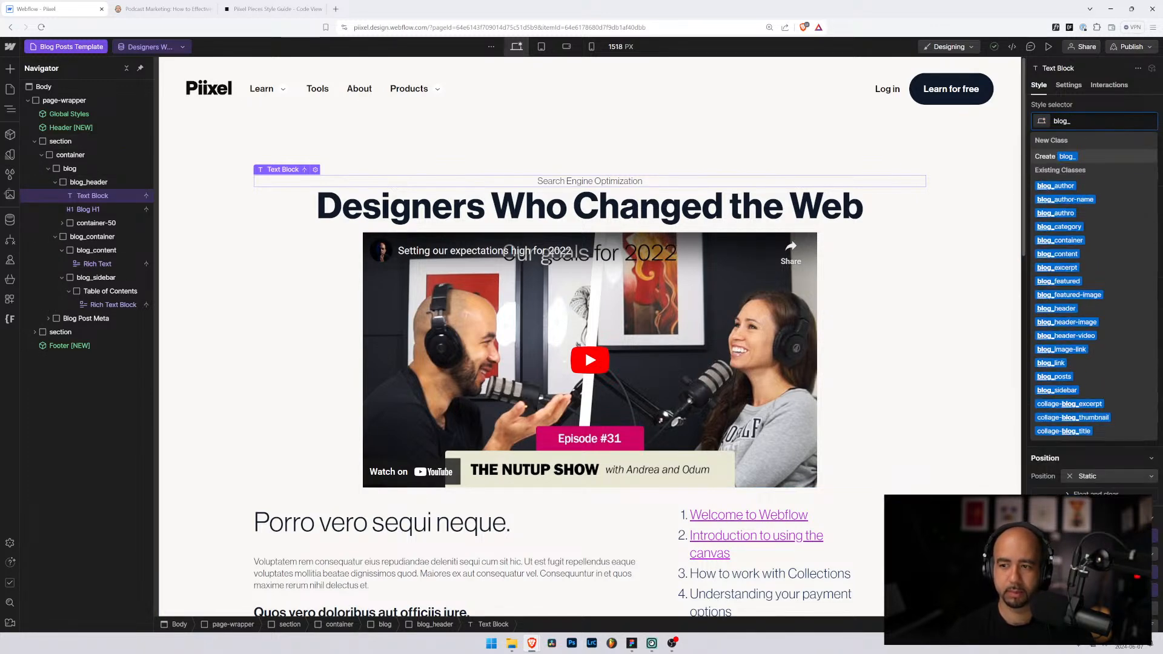
{"action": "type", "text": "header-ca"}
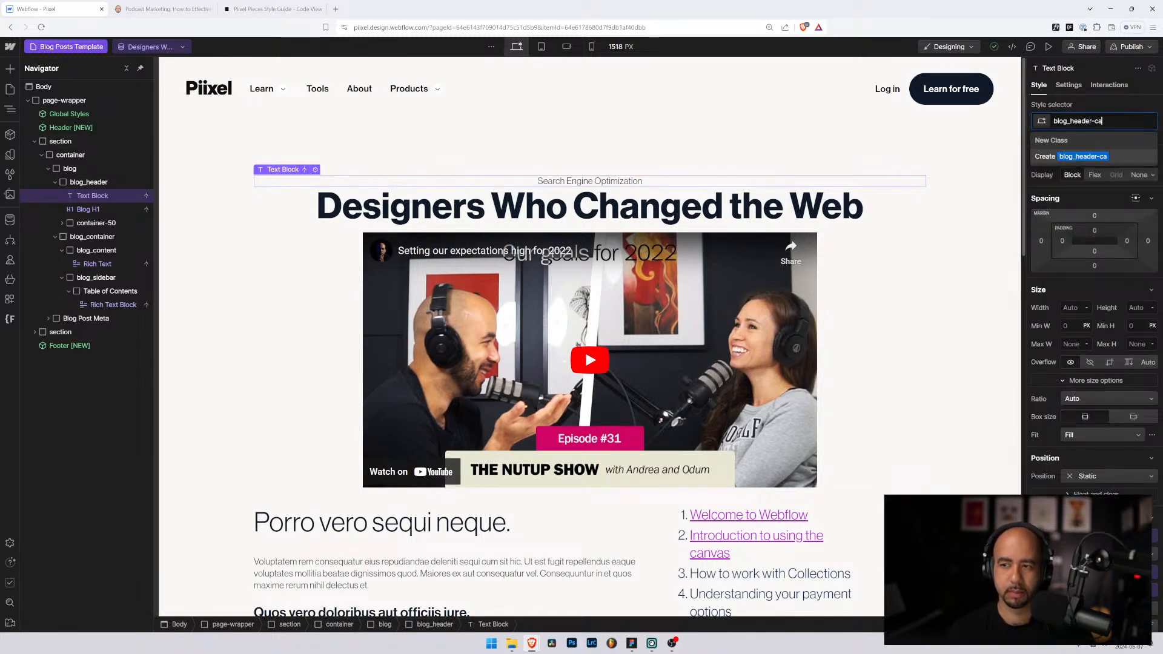
{"action": "type", "text": "tego"}
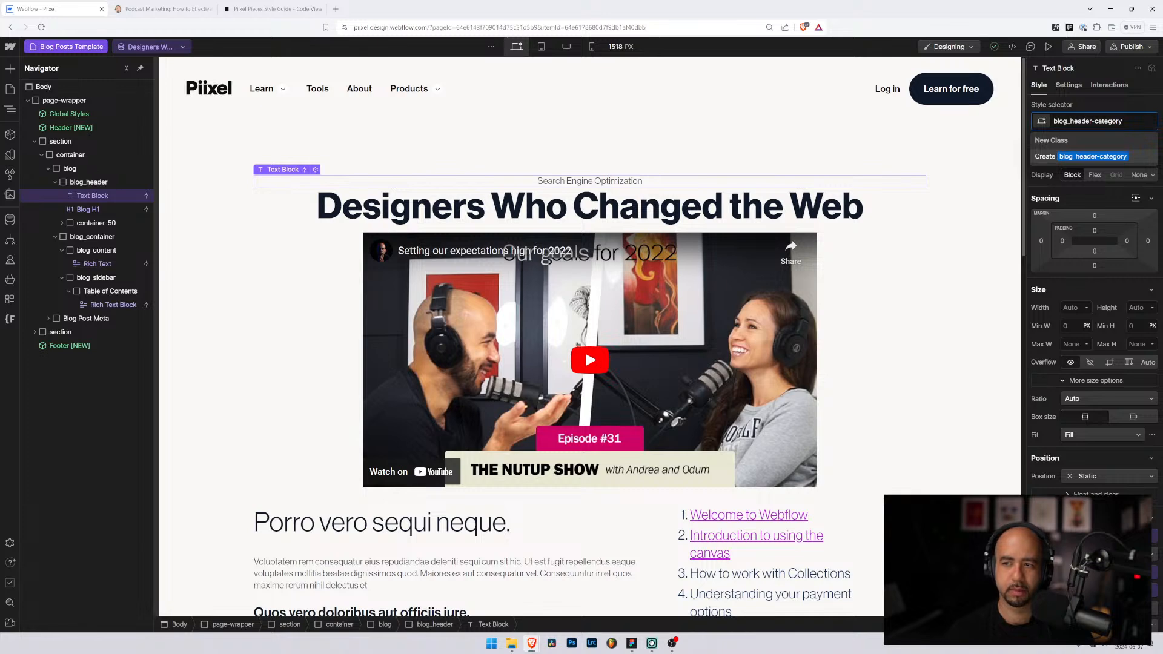
{"action": "type", "text": "ry"}
{"action": "key", "text": "Return"}
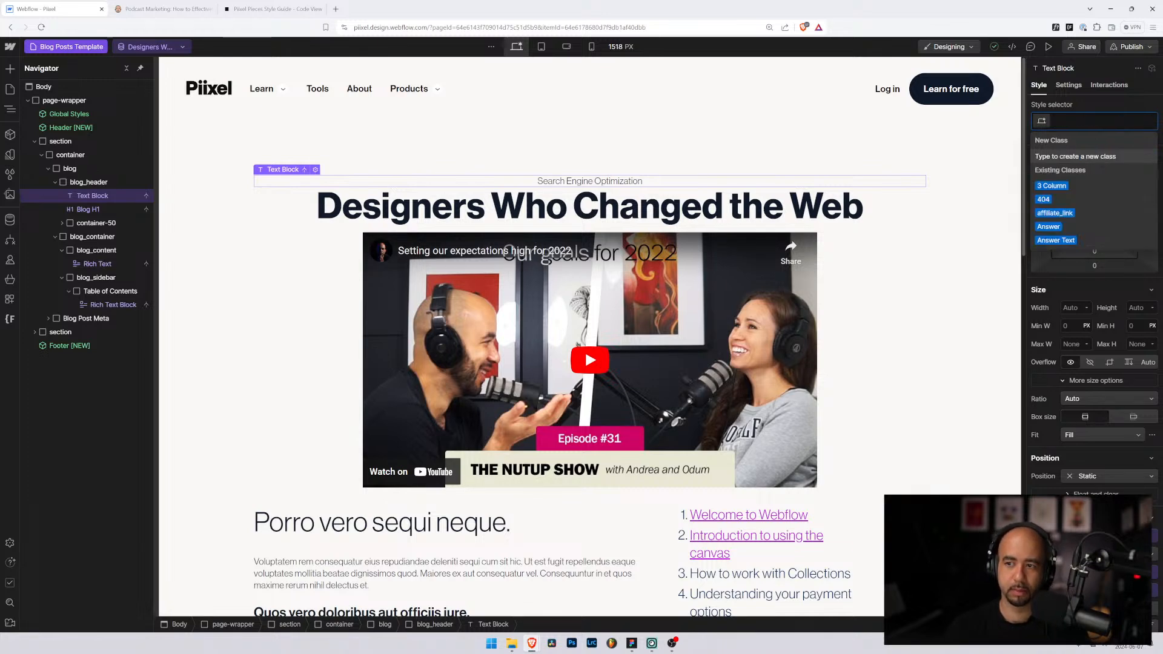
{"action": "left_click", "coordinate": [102, 211]}
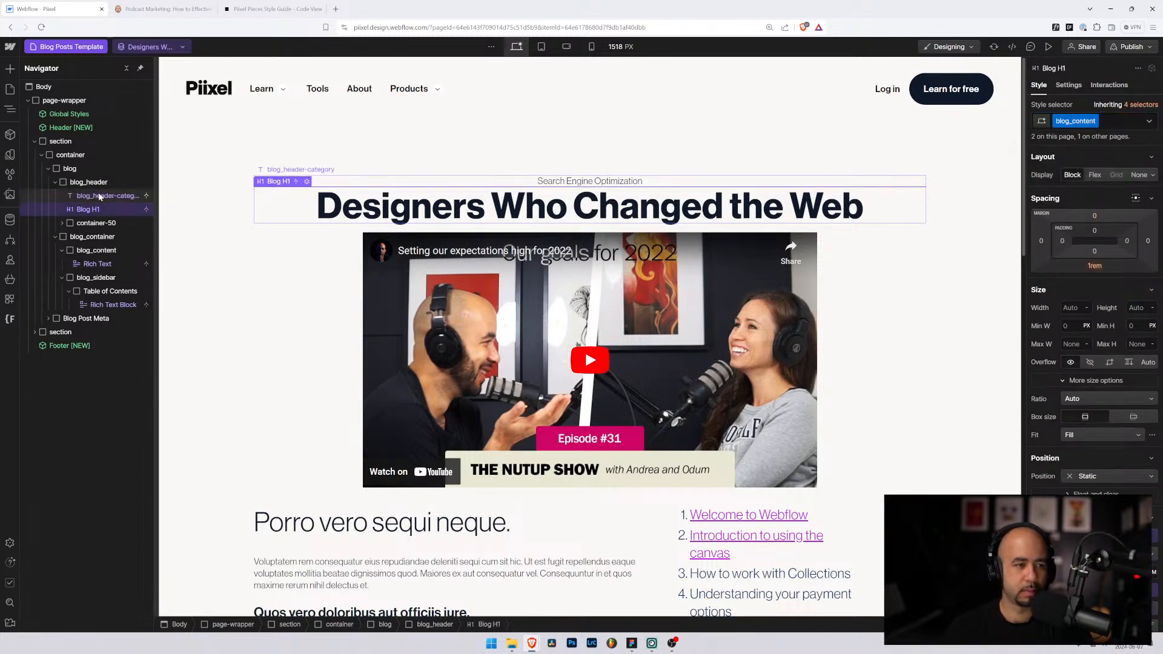
{"action": "left_click", "coordinate": [100, 199]}
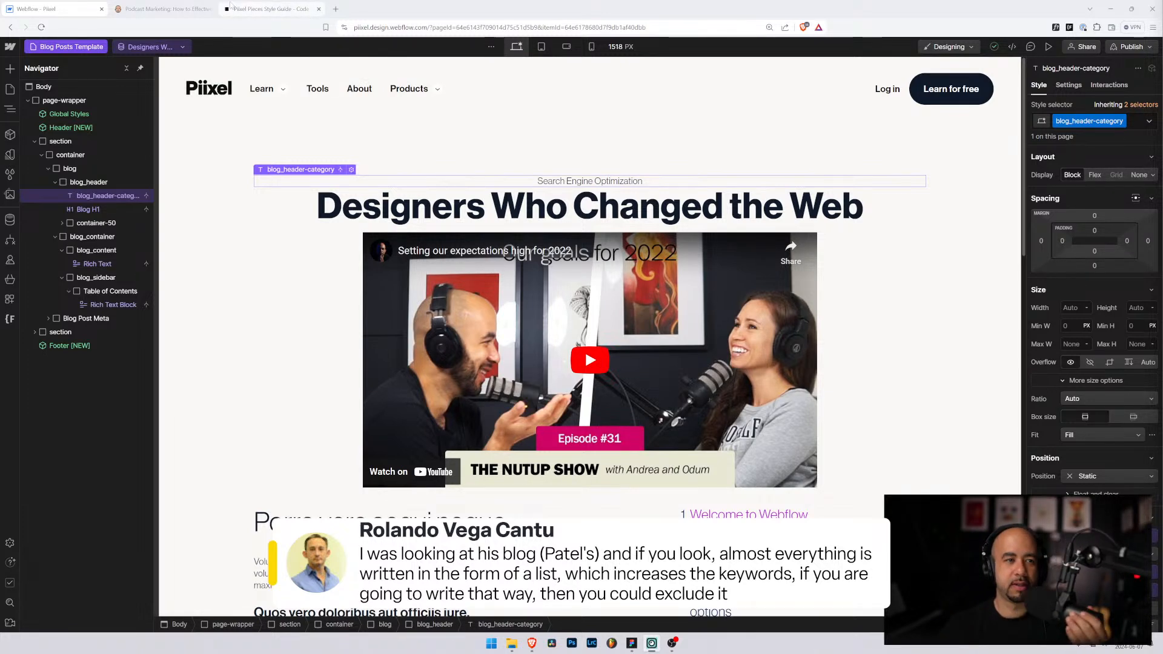
Step: Open the page source of the neilpatel.com Podcast Marketing article with Ctrl+U
{"action": "key", "text": "ctrl+Tab"}
{"action": "scroll", "coordinate": [436, 265], "scroll_direction": "up", "scroll_amount": 20}
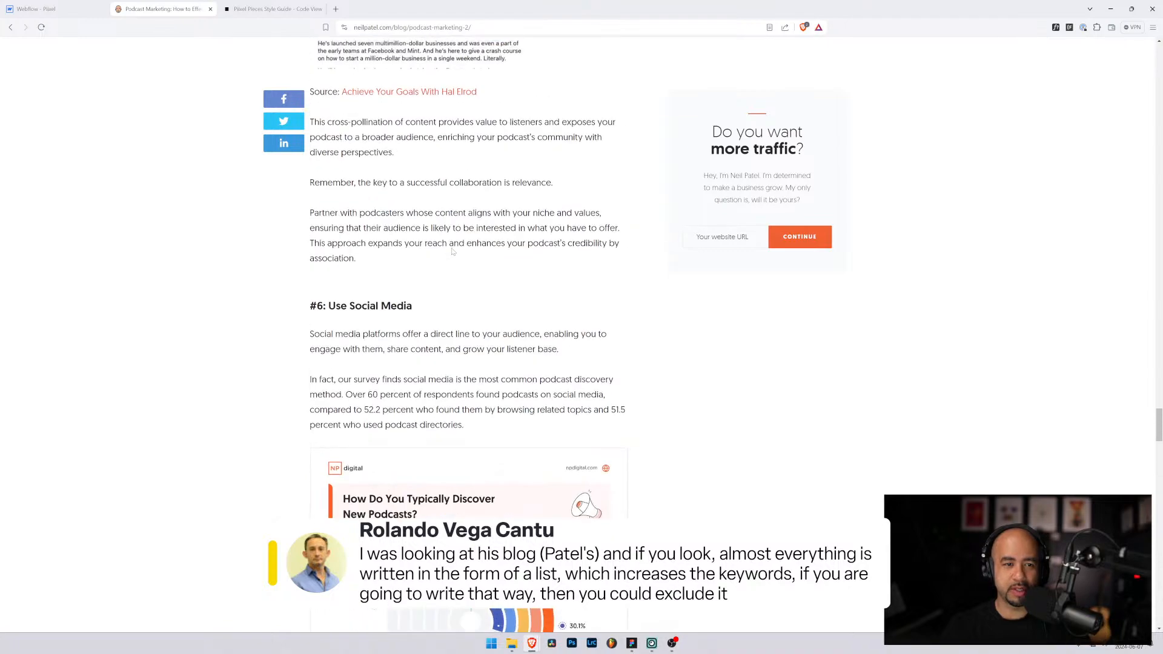
{"action": "scroll", "coordinate": [451, 248], "scroll_direction": "up", "scroll_amount": 8}
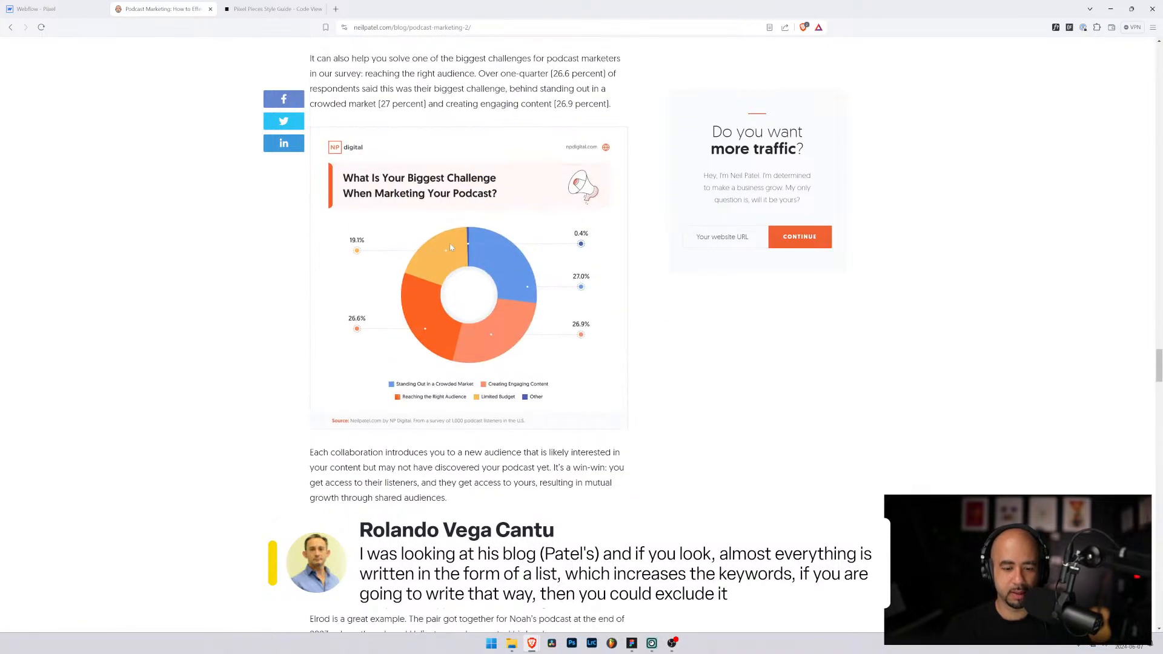
{"action": "key", "text": "ctrl+u"}
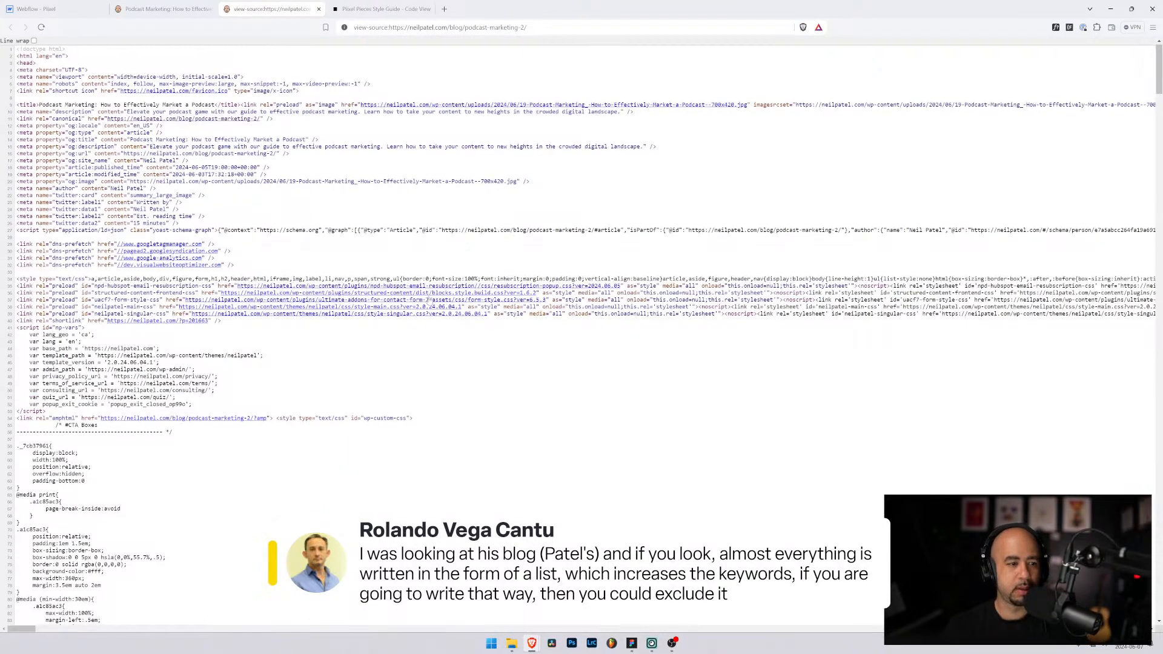
Step: Scroll down the source and highlight the article's opening paragraphs
{"action": "scroll", "coordinate": [602, 342], "scroll_direction": "down", "scroll_amount": 8}
{"action": "scroll", "coordinate": [601, 343], "scroll_direction": "down", "scroll_amount": 20}
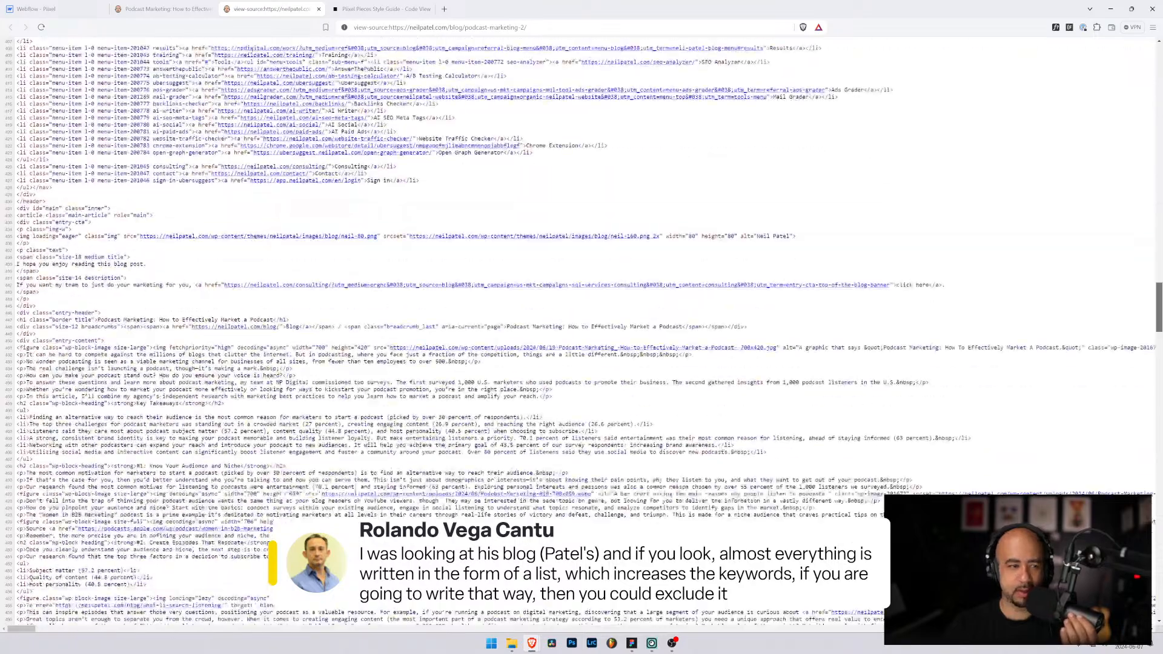
{"action": "scroll", "coordinate": [582, 332], "scroll_direction": "down", "scroll_amount": 7}
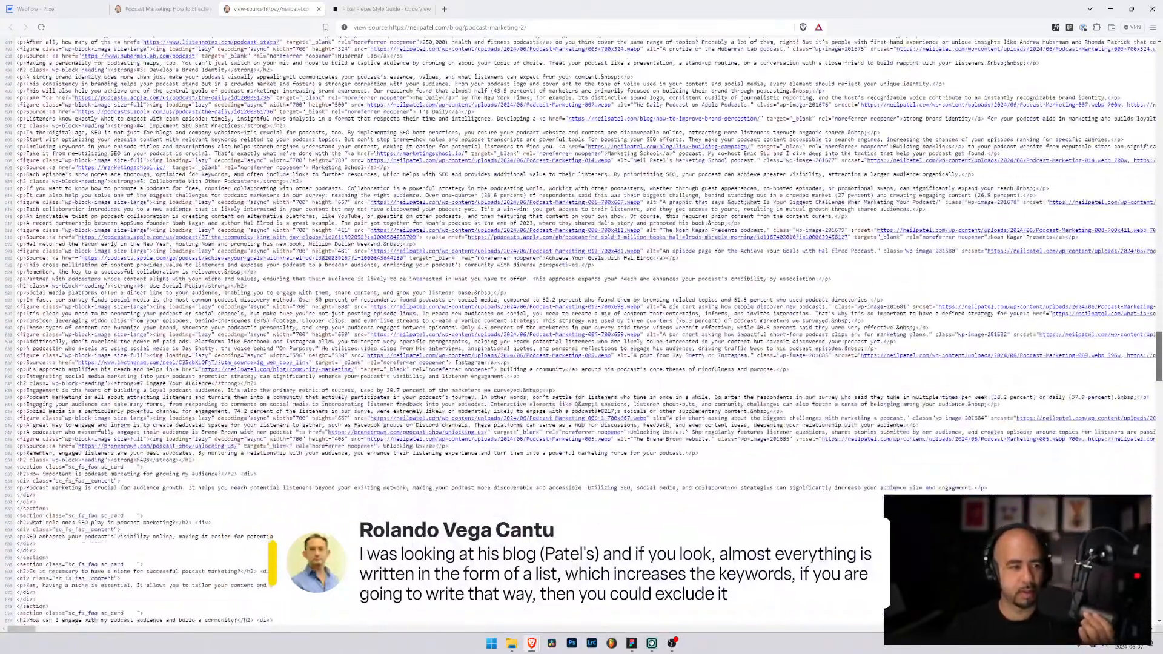
{"action": "scroll", "coordinate": [581, 332], "scroll_direction": "down", "scroll_amount": 2}
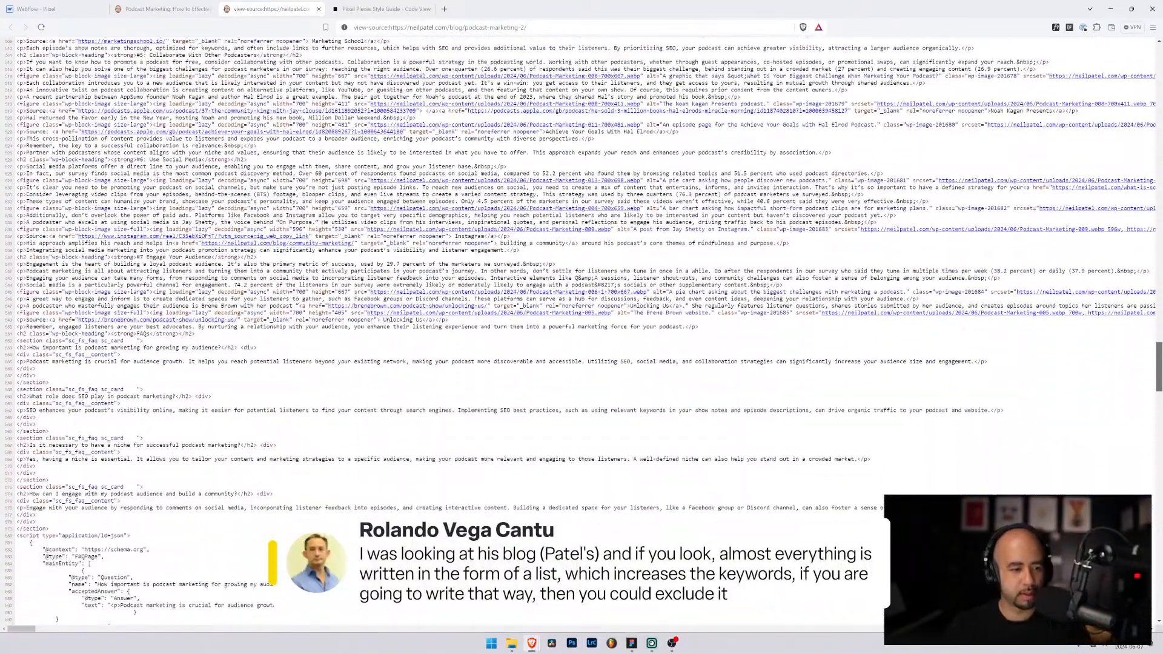
{"action": "scroll", "coordinate": [582, 332], "scroll_direction": "down", "scroll_amount": 4}
{"action": "scroll", "coordinate": [581, 332], "scroll_direction": "up", "scroll_amount": 16}
{"action": "scroll", "coordinate": [581, 332], "scroll_direction": "down", "scroll_amount": 1}
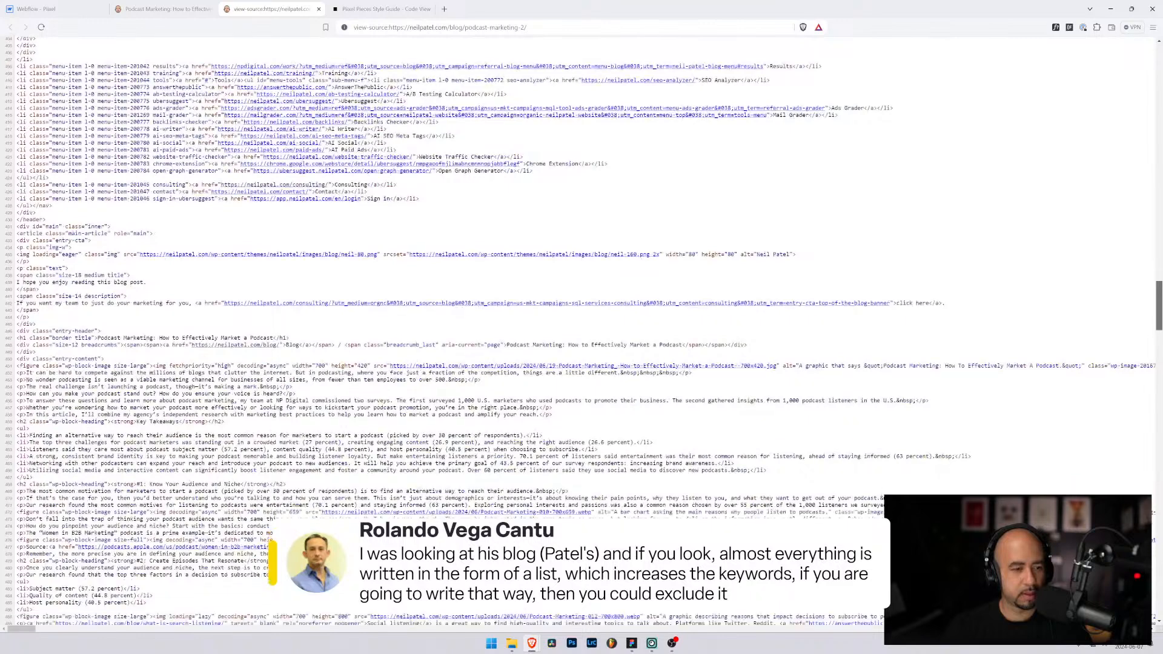
{"action": "left_click_drag", "start_coordinate": [32, 308], "coordinate": [291, 322]}
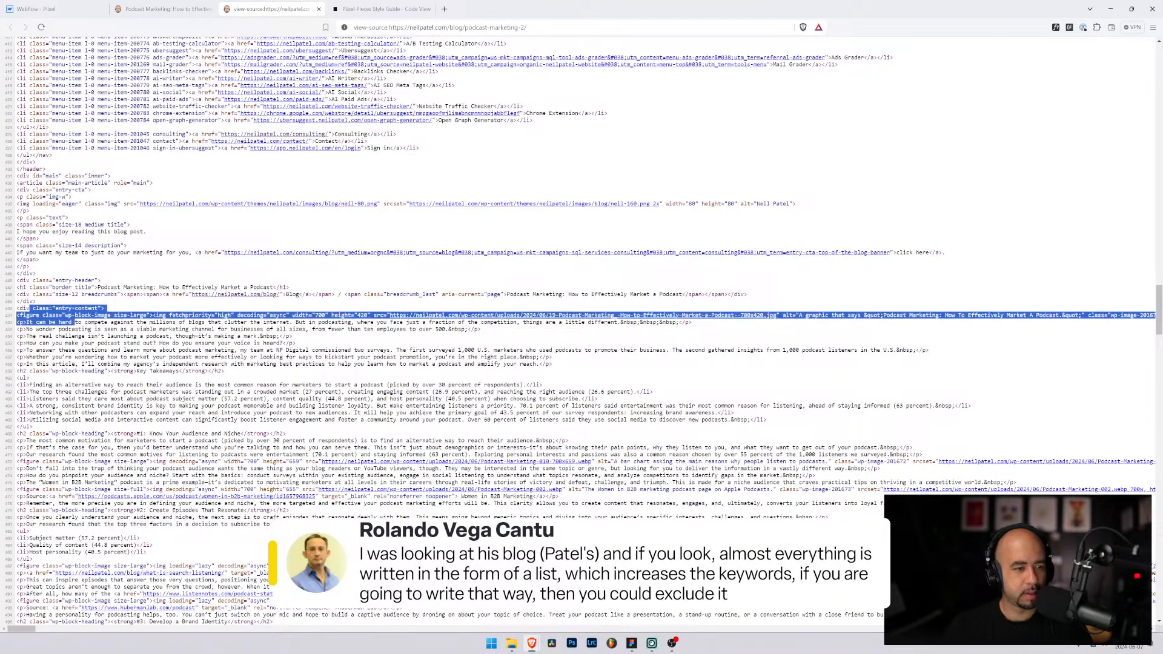
{"action": "left_click", "coordinate": [291, 322]}
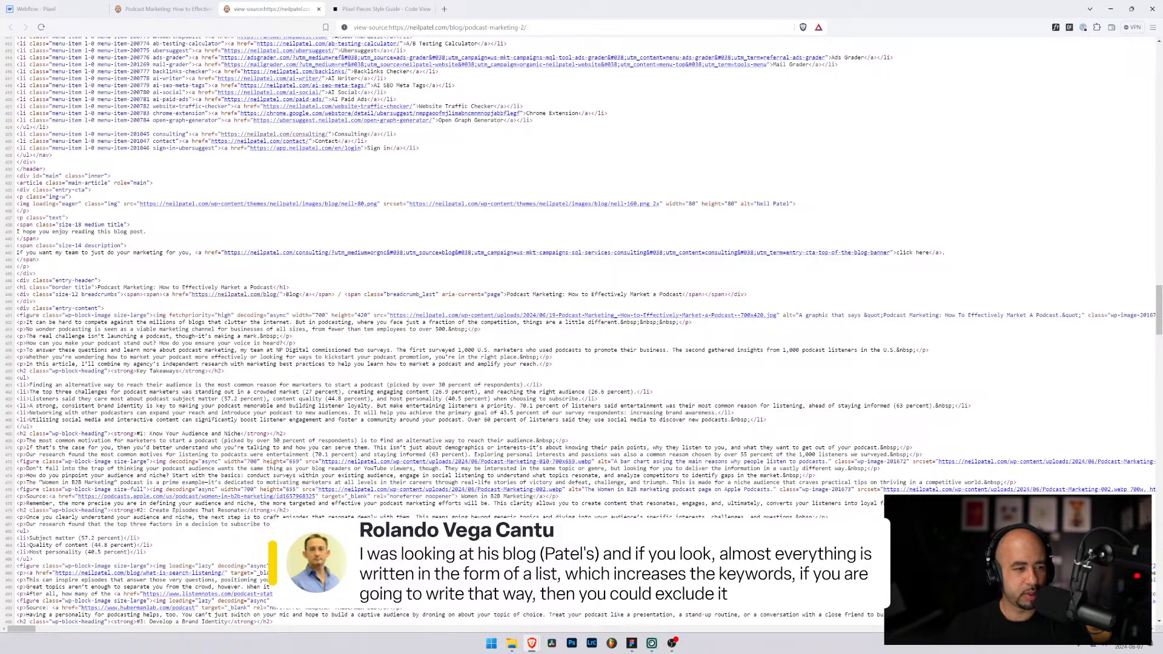
{"action": "left_click_drag", "start_coordinate": [159, 343], "coordinate": [30, 321]}
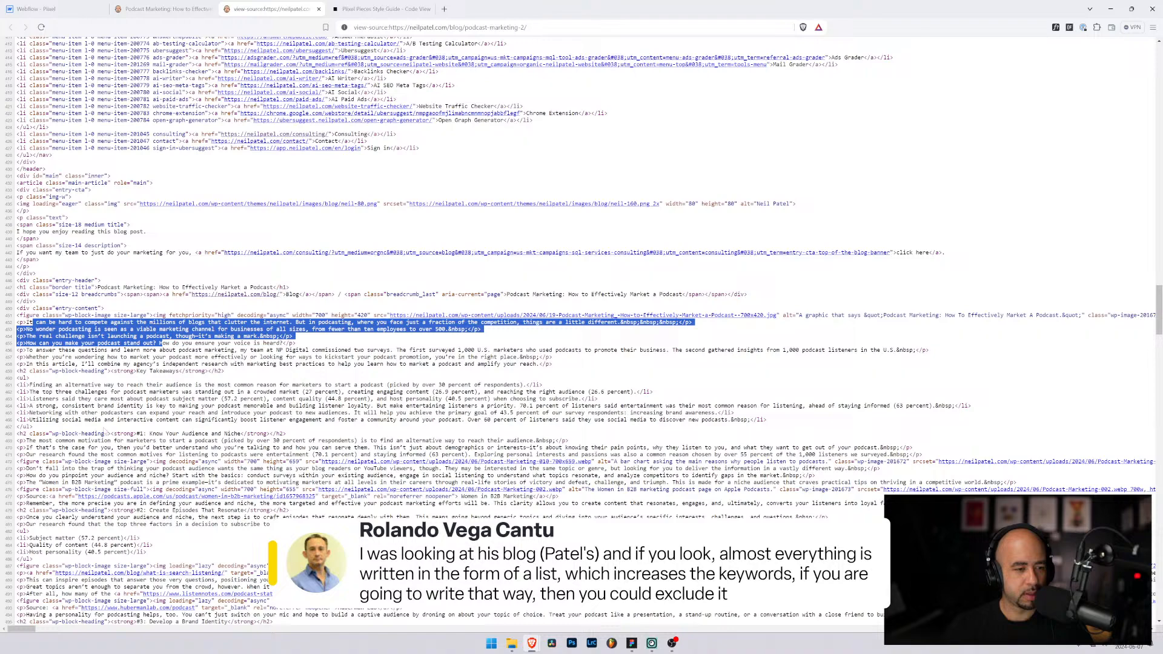
Step: Highlight the h2 markup, paragraph tags, list markup and wp-block-heading class in the source
{"action": "left_click_drag", "start_coordinate": [185, 434], "coordinate": [25, 434]}
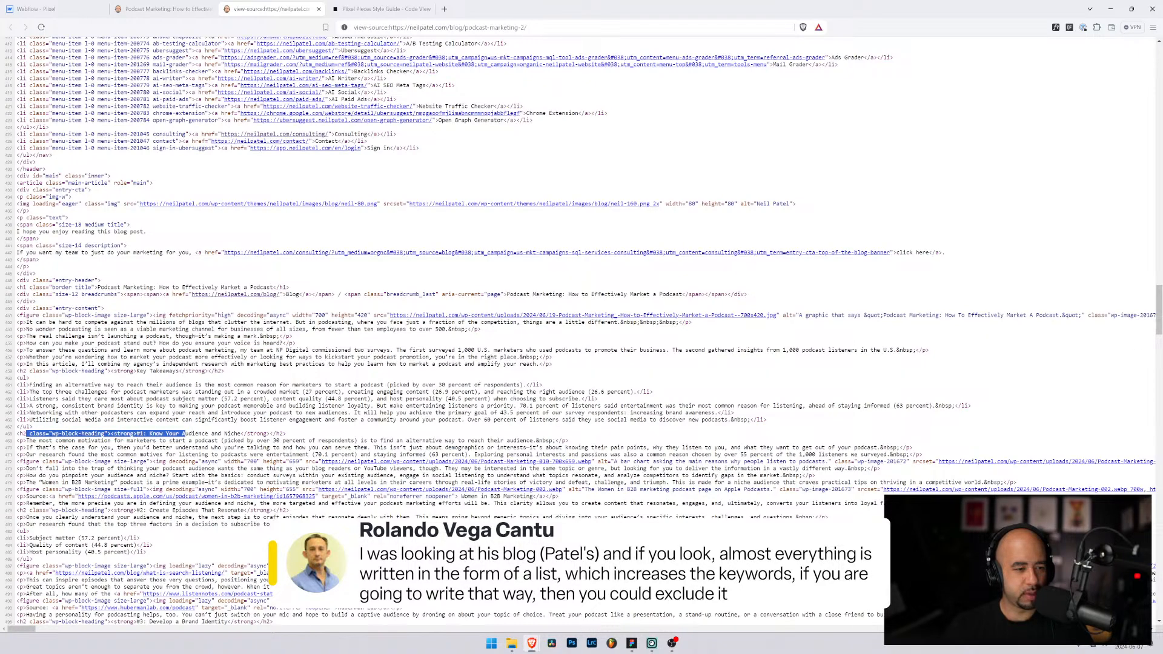
{"action": "left_click_drag", "start_coordinate": [298, 435], "coordinate": [28, 441]}
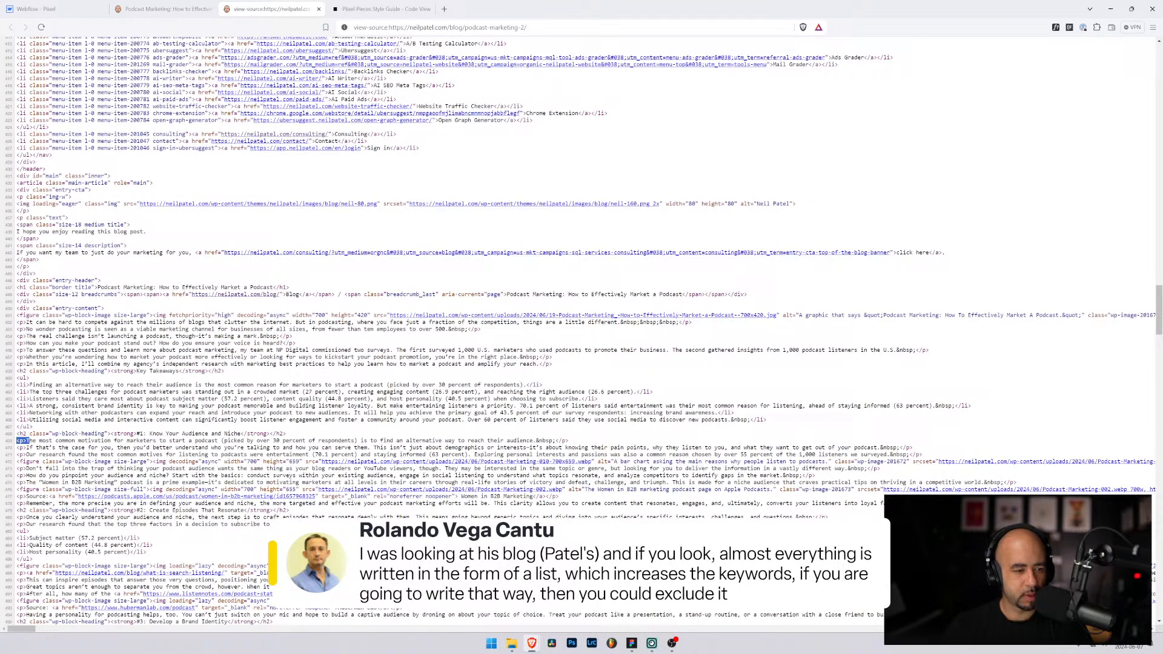
{"action": "scroll", "coordinate": [28, 441], "scroll_direction": "down", "scroll_amount": 3}
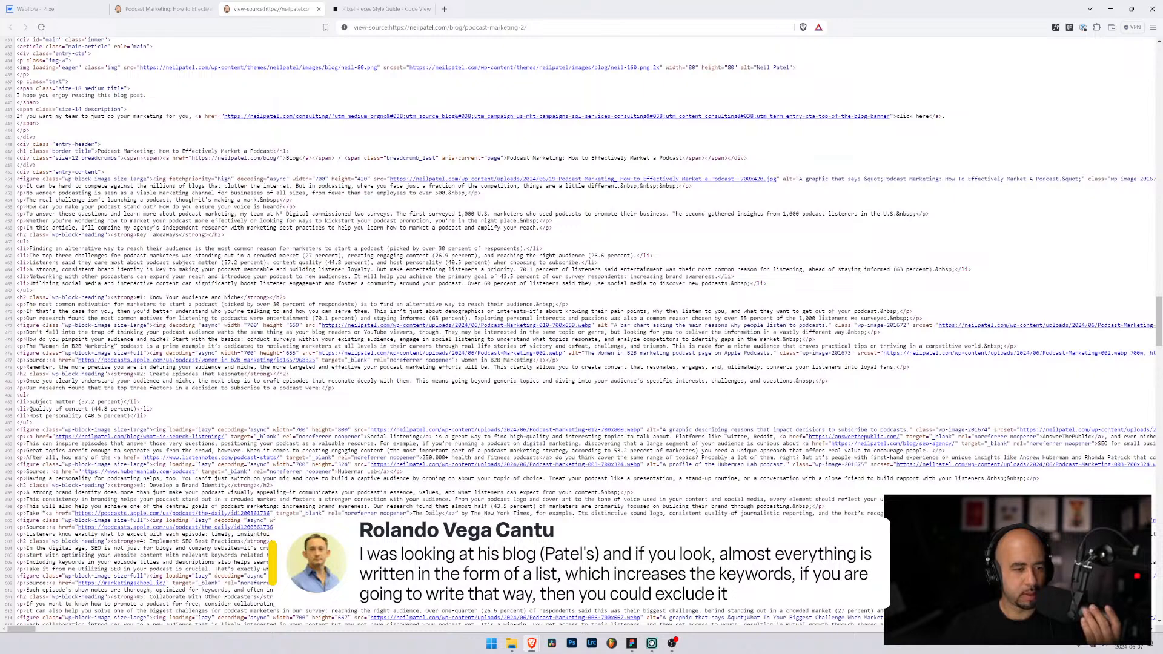
{"action": "left_click_drag", "start_coordinate": [34, 423], "coordinate": [17, 388]}
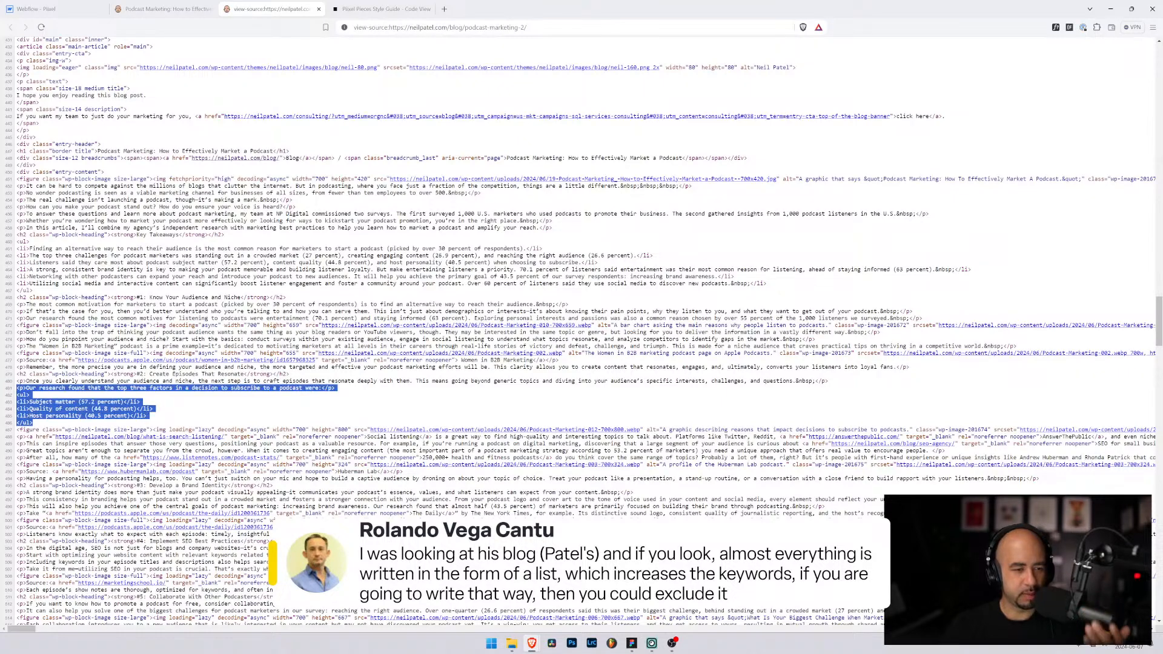
{"action": "left_click", "coordinate": [240, 405]}
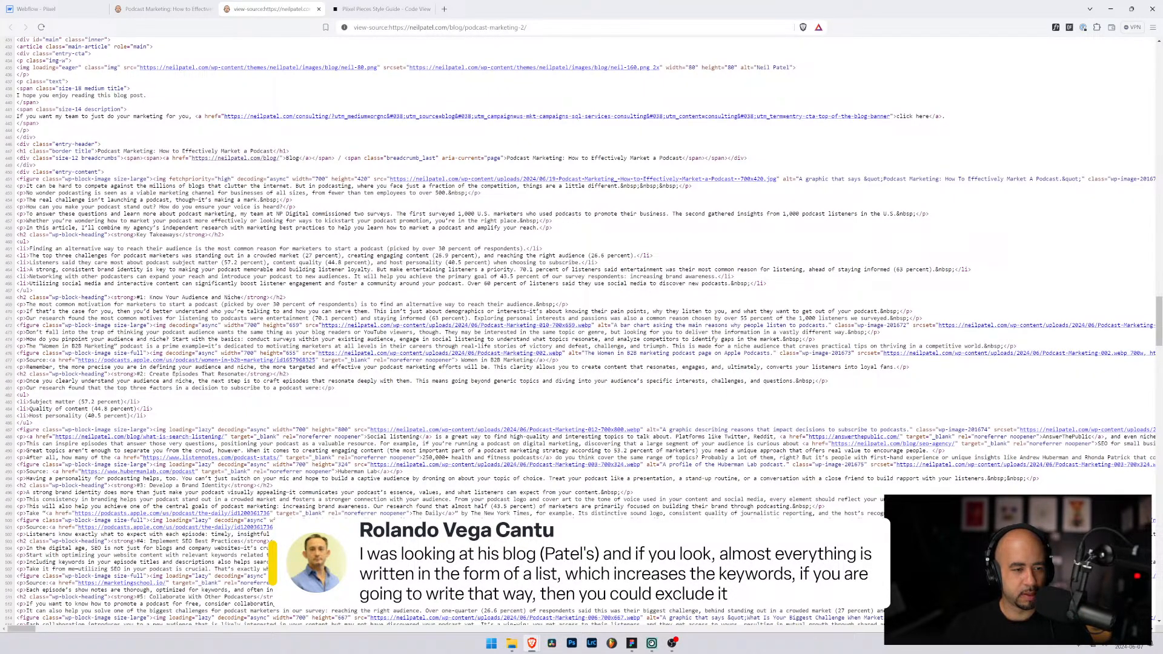
{"action": "left_click_drag", "start_coordinate": [29, 374], "coordinate": [124, 374]}
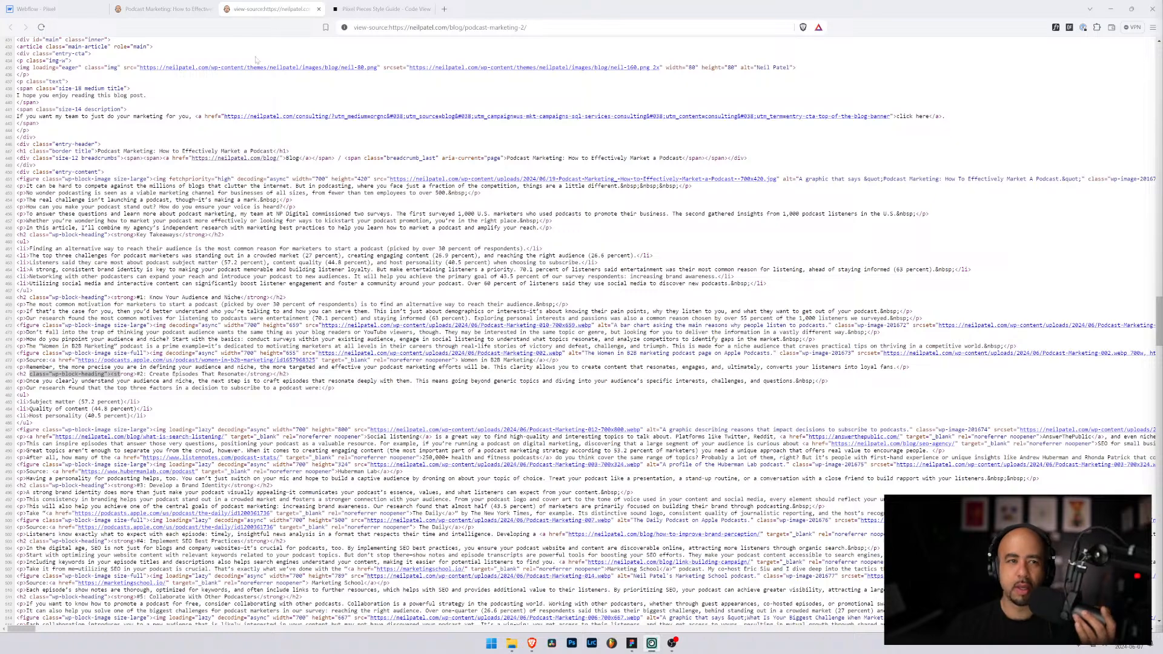
Step: On the rendered article, highlight the '#4: Implement SEO Best Practices' heading
{"action": "left_click", "coordinate": [161, 12]}
{"action": "scroll", "coordinate": [468, 333], "scroll_direction": "up", "scroll_amount": 6}
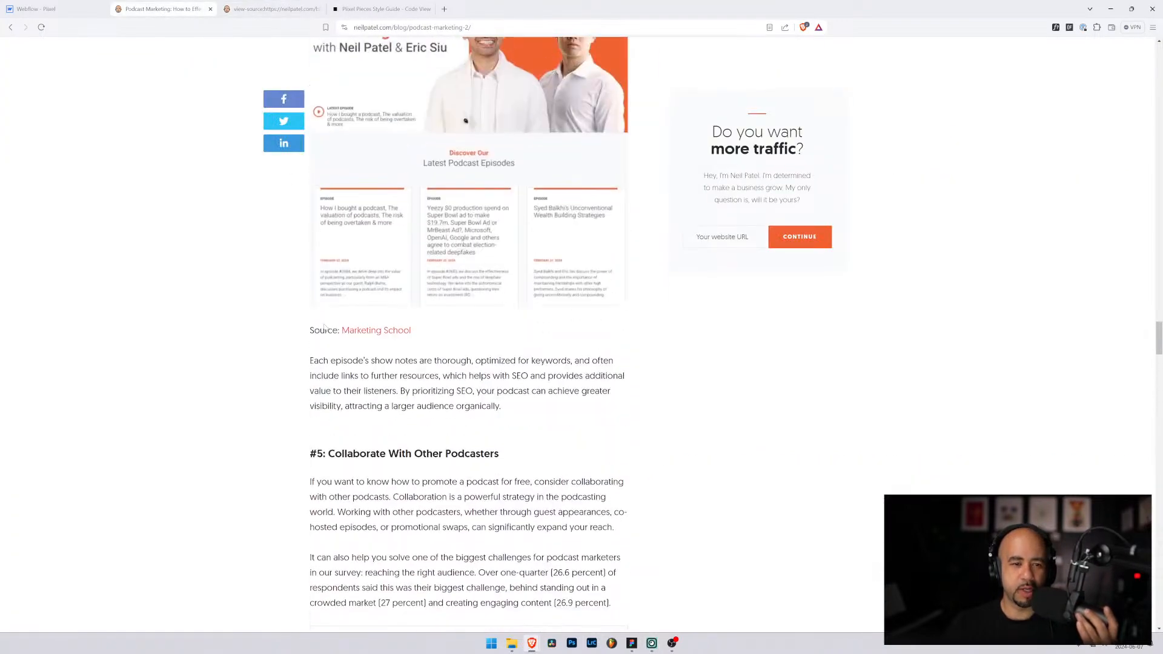
{"action": "left_click_drag", "start_coordinate": [306, 318], "coordinate": [379, 318]}
{"action": "scroll", "coordinate": [379, 318], "scroll_direction": "up", "scroll_amount": 8}
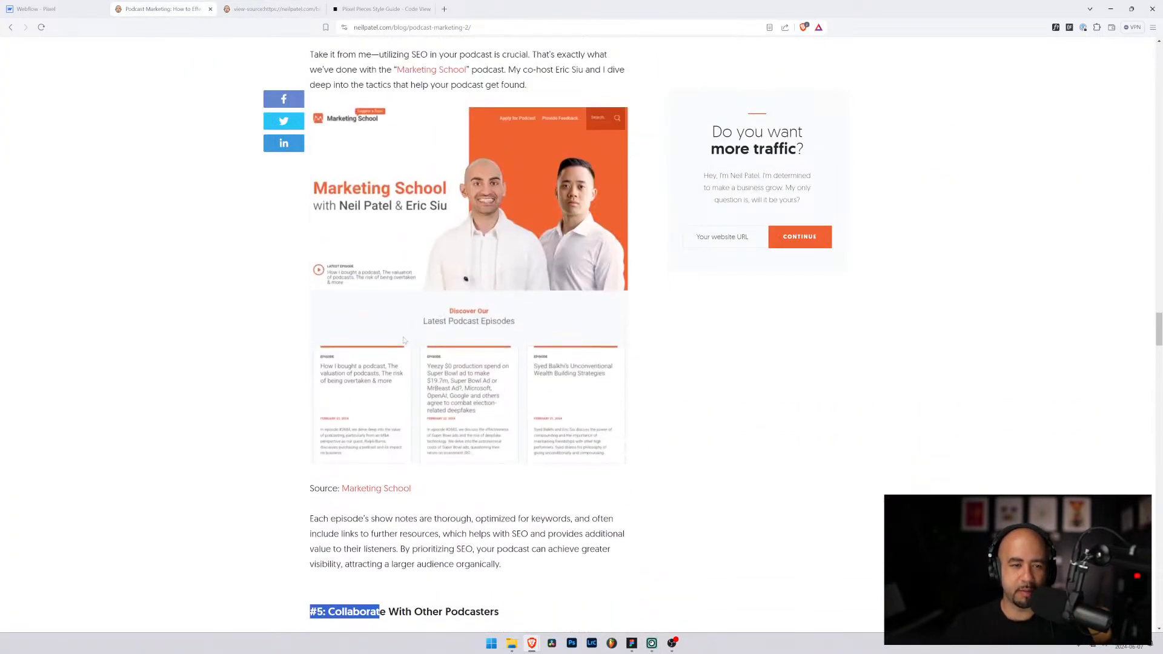
{"action": "scroll", "coordinate": [312, 326], "scroll_direction": "up", "scroll_amount": 5}
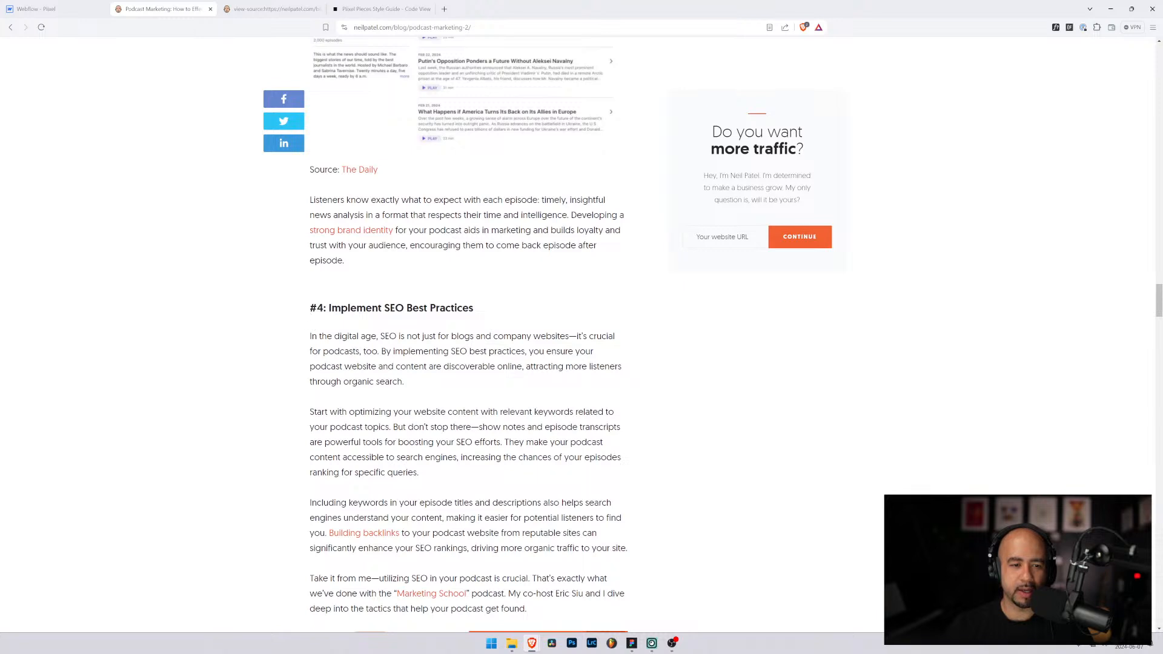
{"action": "left_click_drag", "start_coordinate": [309, 309], "coordinate": [378, 309]}
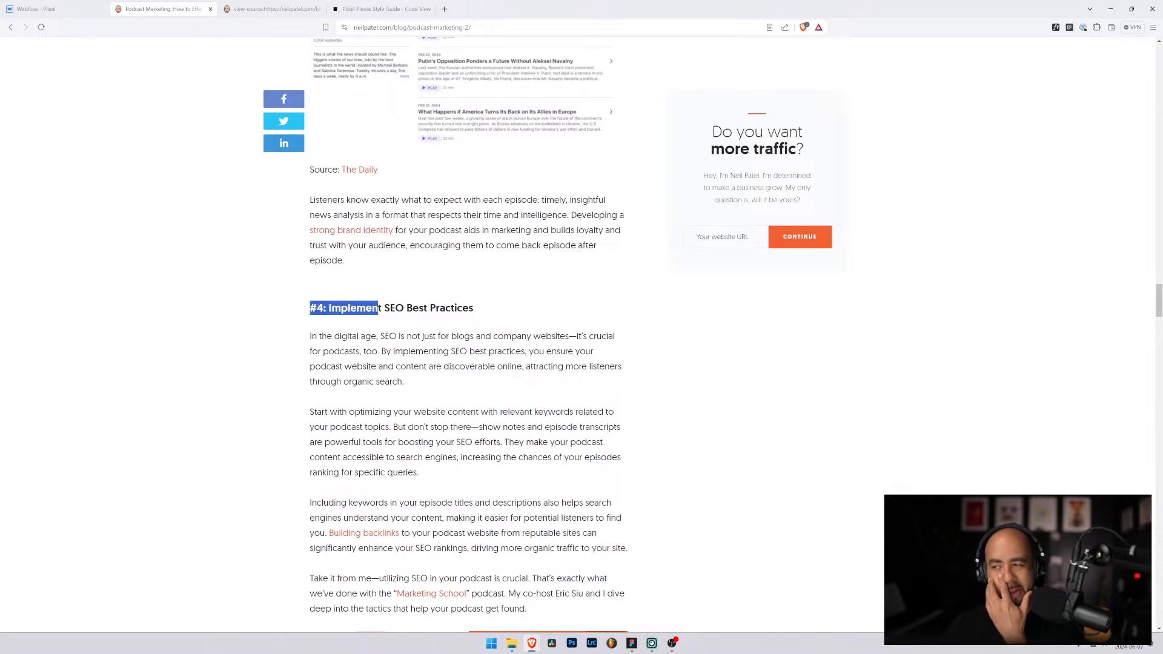
{"action": "left_click_drag", "start_coordinate": [490, 315], "coordinate": [293, 315]}
Step: Close the view-source tab and scroll the article back to the #4 section
{"action": "left_click", "coordinate": [264, 9]}
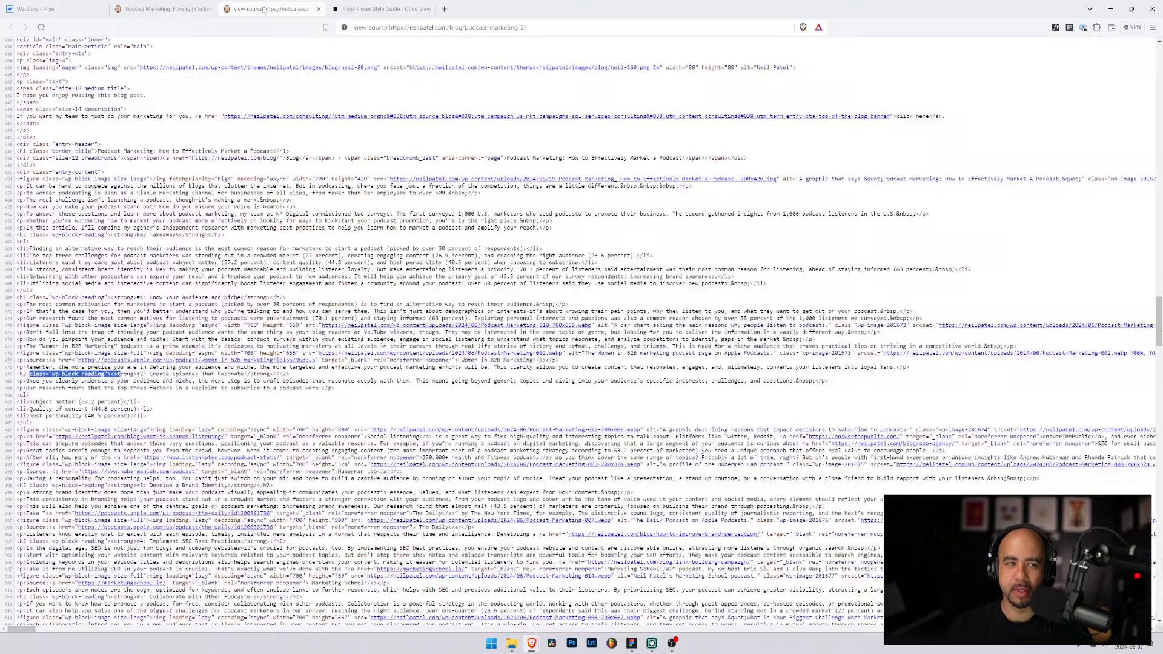
{"action": "left_click", "coordinate": [319, 9]}
{"action": "scroll", "coordinate": [467, 334], "scroll_direction": "up", "scroll_amount": 10}
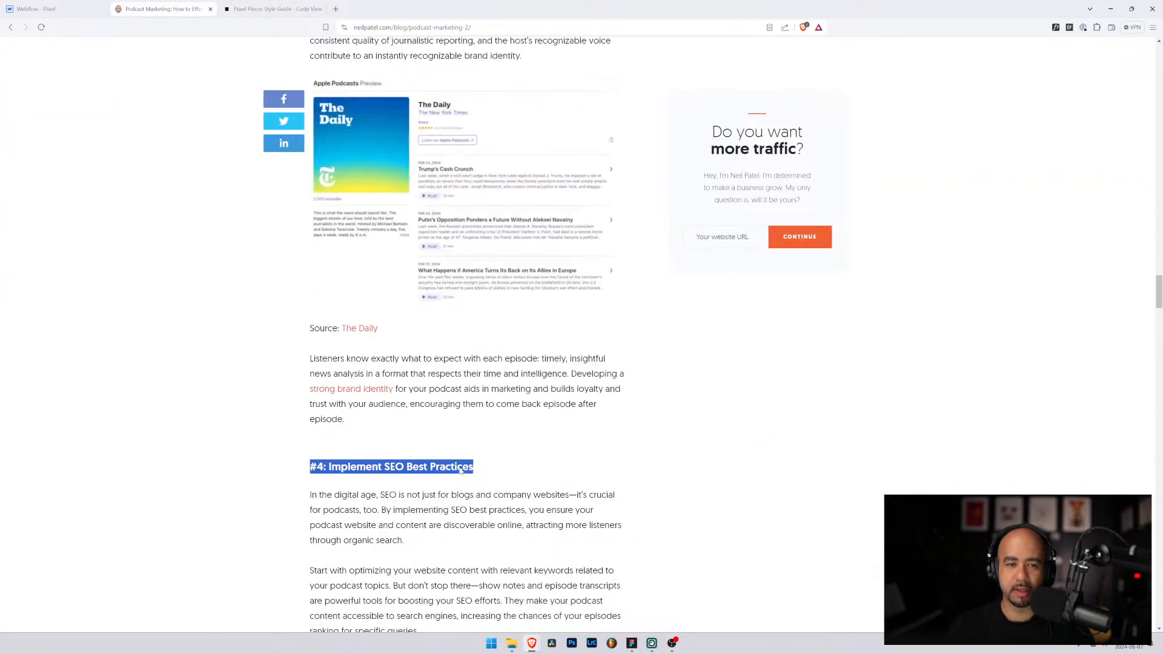
{"action": "scroll", "coordinate": [467, 334], "scroll_direction": "up", "scroll_amount": 7}
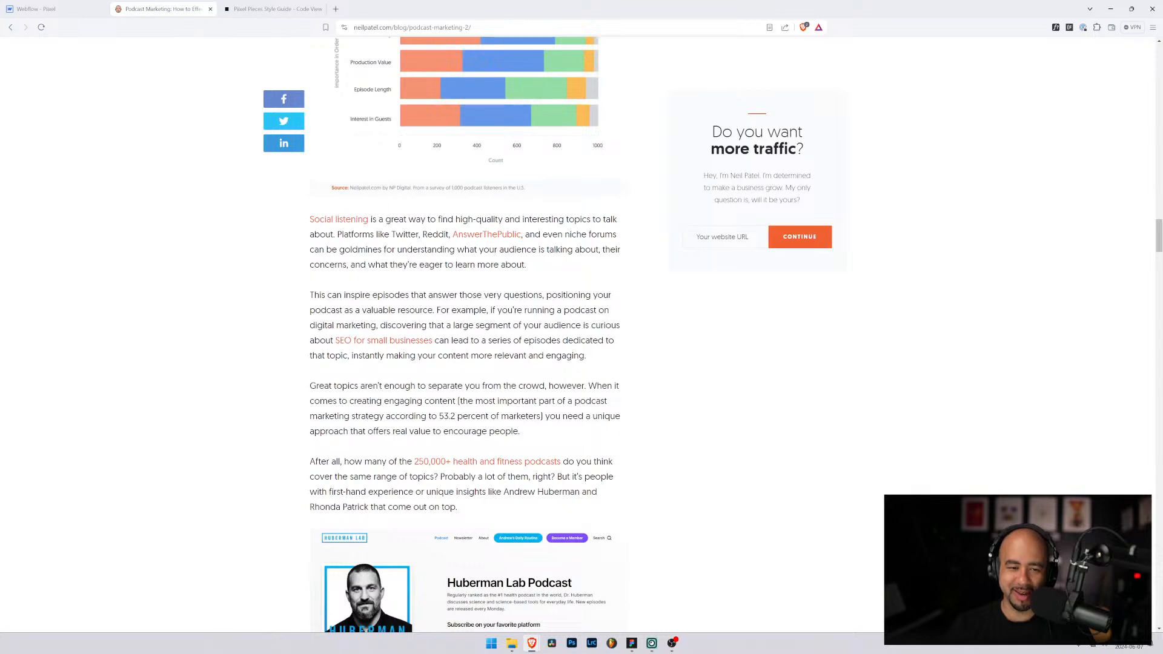
{"action": "scroll", "coordinate": [464, 439], "scroll_direction": "down", "scroll_amount": 14}
{"action": "scroll", "coordinate": [463, 439], "scroll_direction": "down", "scroll_amount": 4}
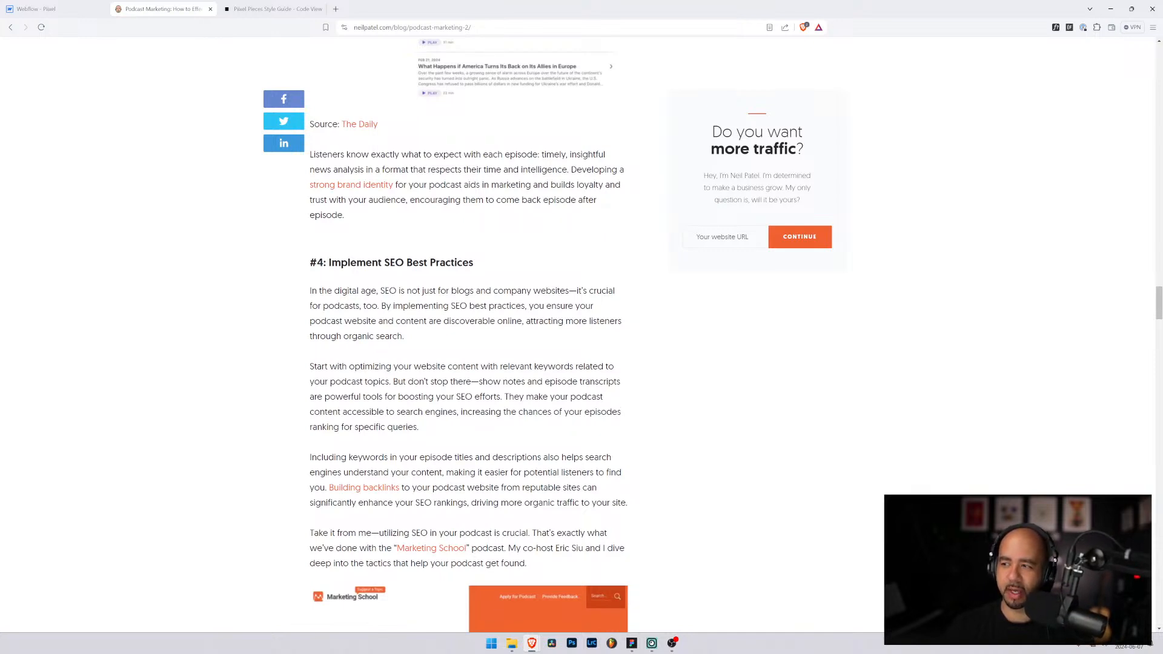
Step: Give the Search Engine Optimization label secondary 700 colour and 700 - Bold weight
{"action": "left_click", "coordinate": [273, 8]}
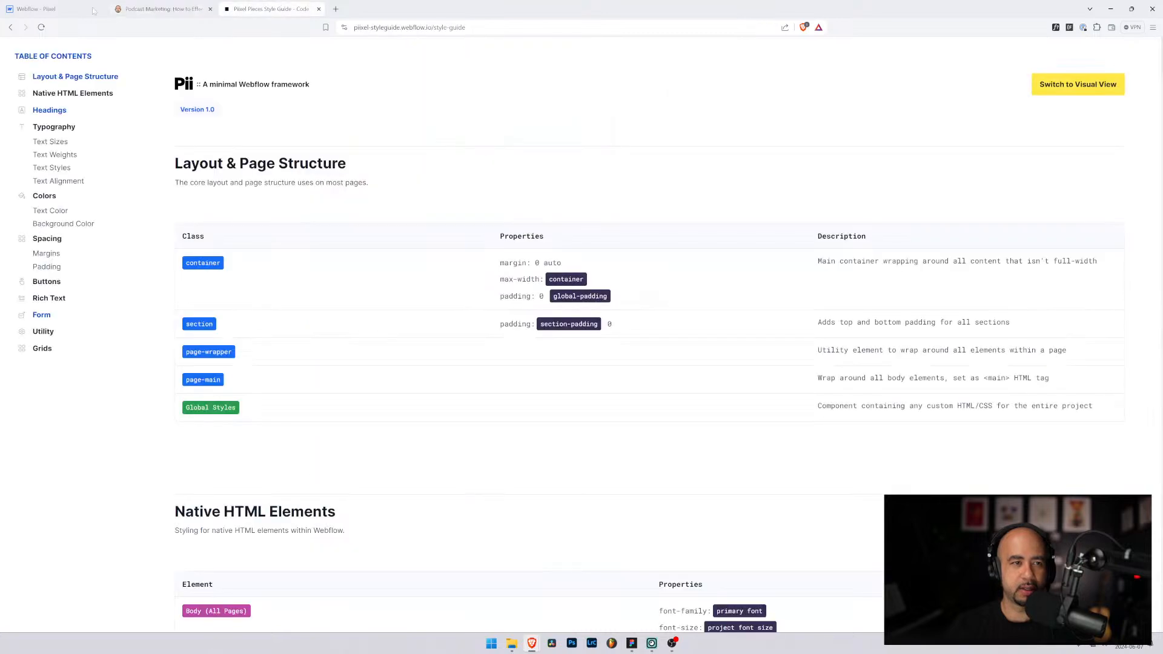
{"action": "left_click", "coordinate": [36, 9]}
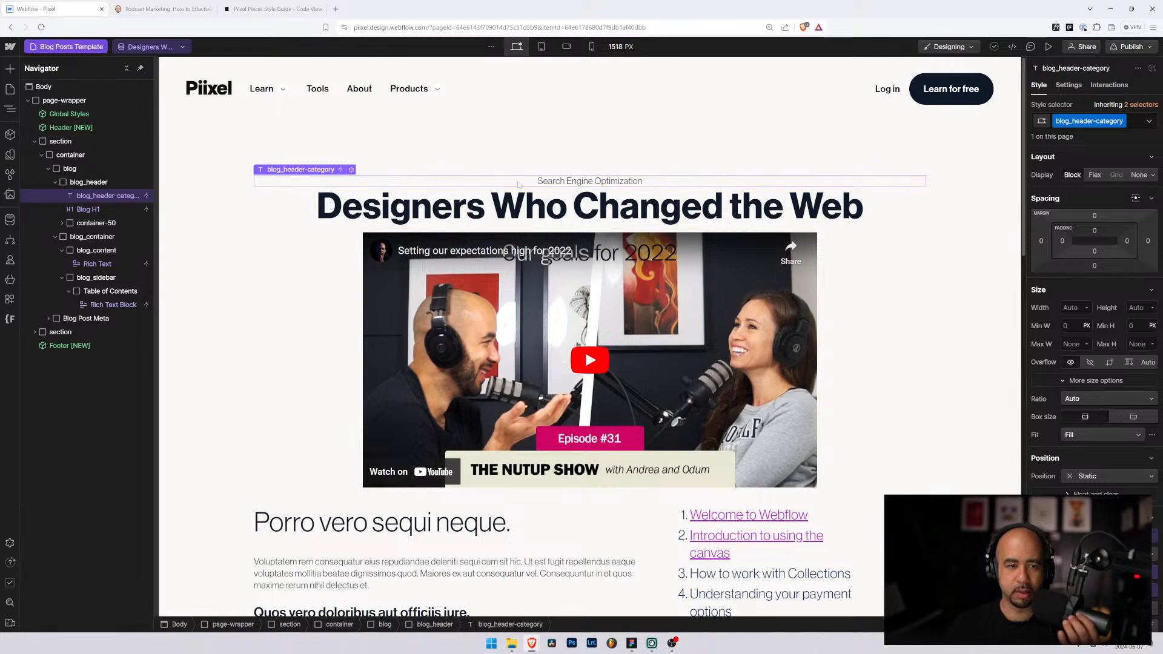
{"action": "scroll", "coordinate": [1083, 483], "scroll_direction": "down", "scroll_amount": 2}
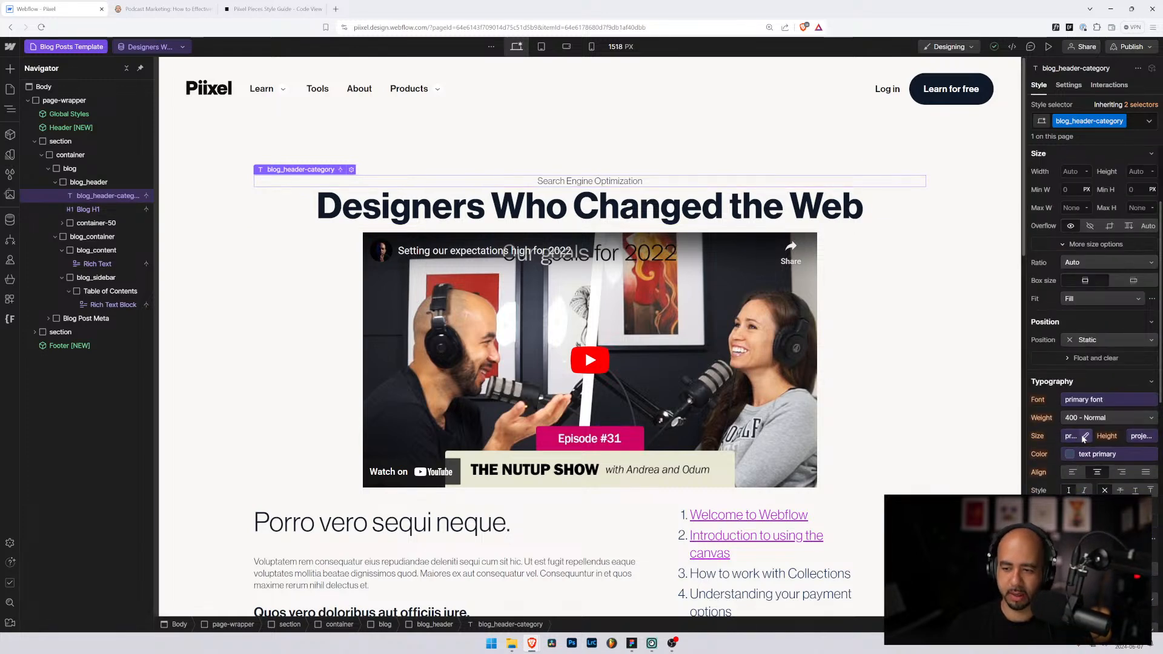
{"action": "left_click", "coordinate": [1066, 456]}
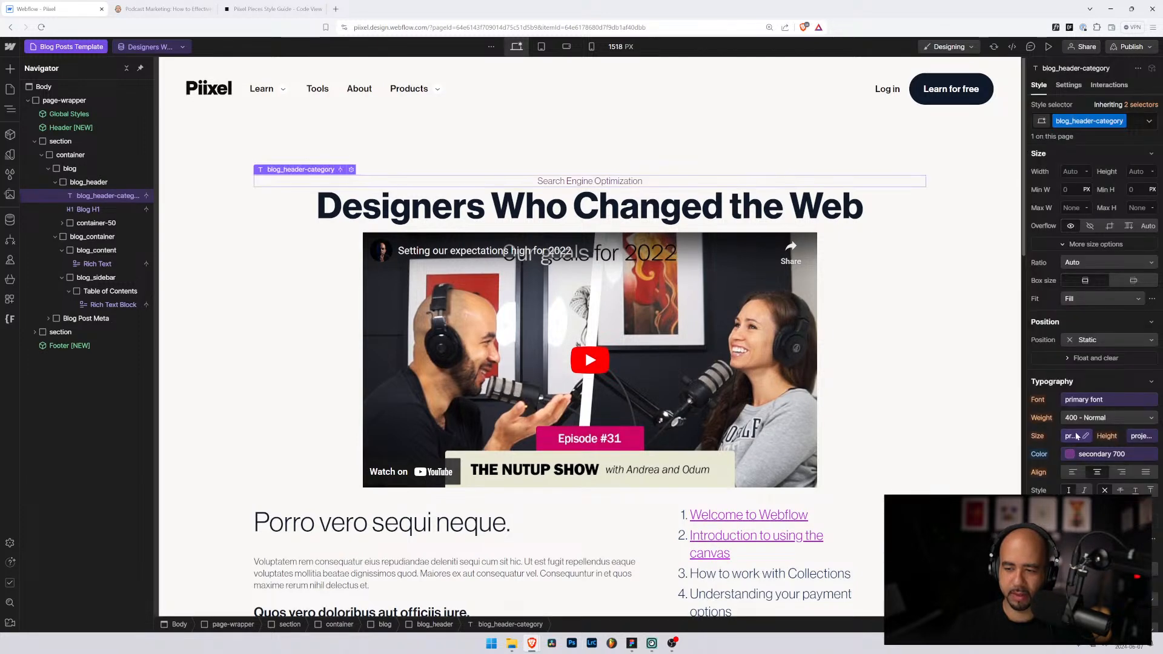
{"action": "left_click", "coordinate": [1075, 419]}
{"action": "left_click", "coordinate": [1076, 462]}
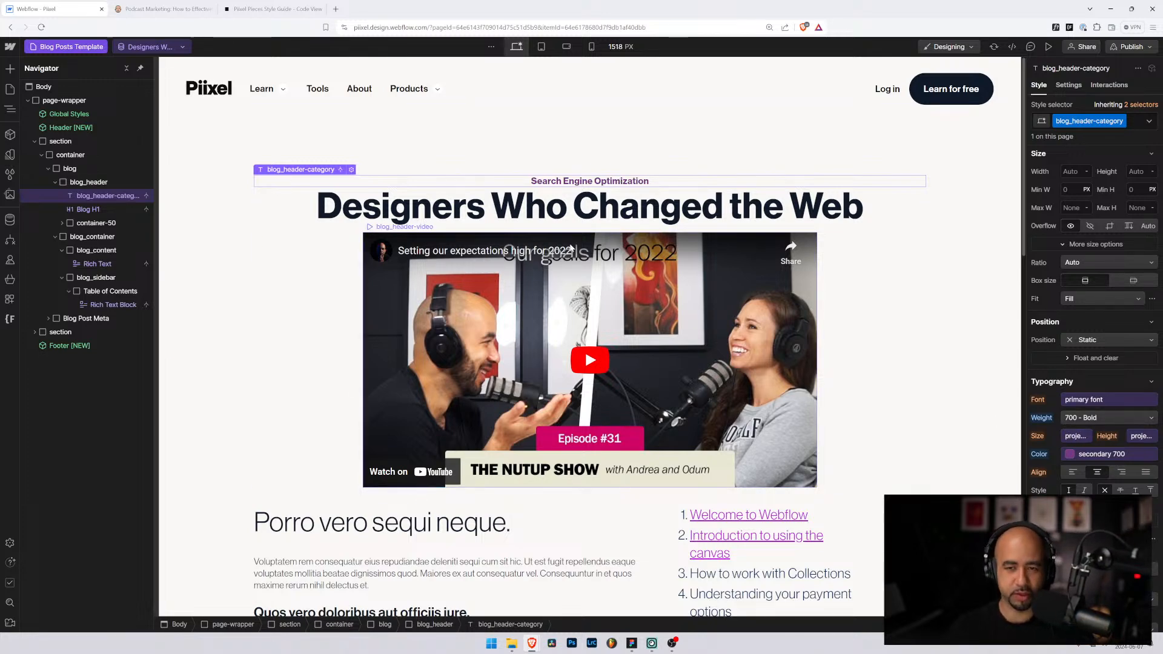
{"action": "key", "text": "ctrl+minus"}
{"action": "key", "text": "ctrl+minus"}
{"action": "key", "text": "ctrl+minus"}
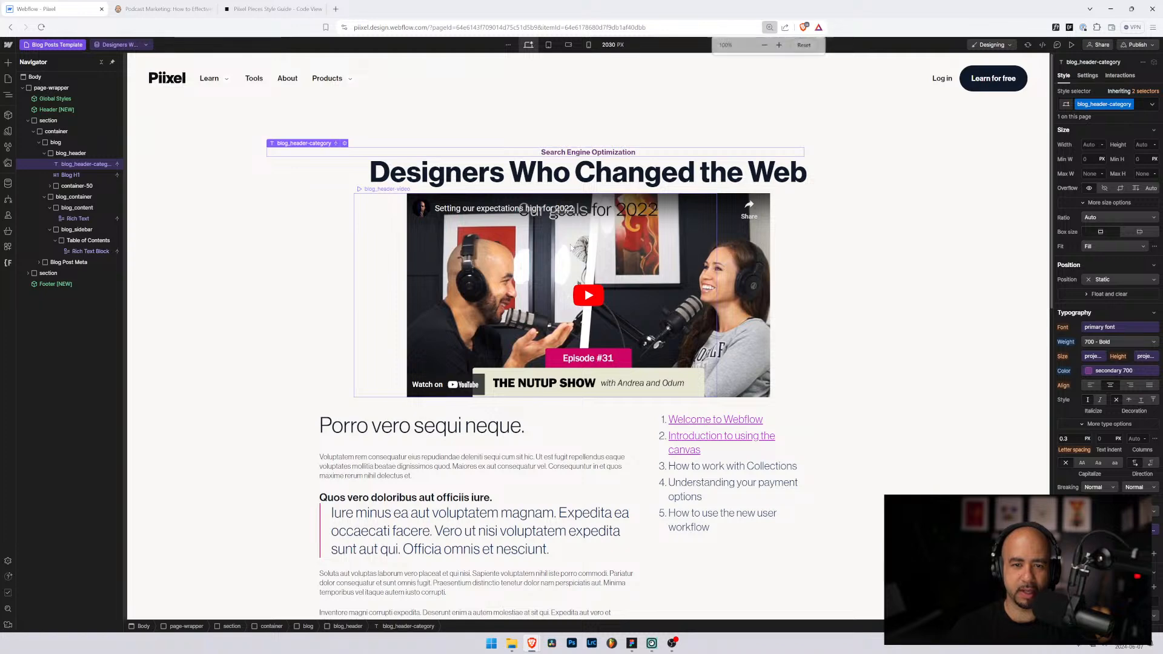
{"action": "key", "text": "ctrl+plus"}
{"action": "key", "text": "ctrl+plus"}
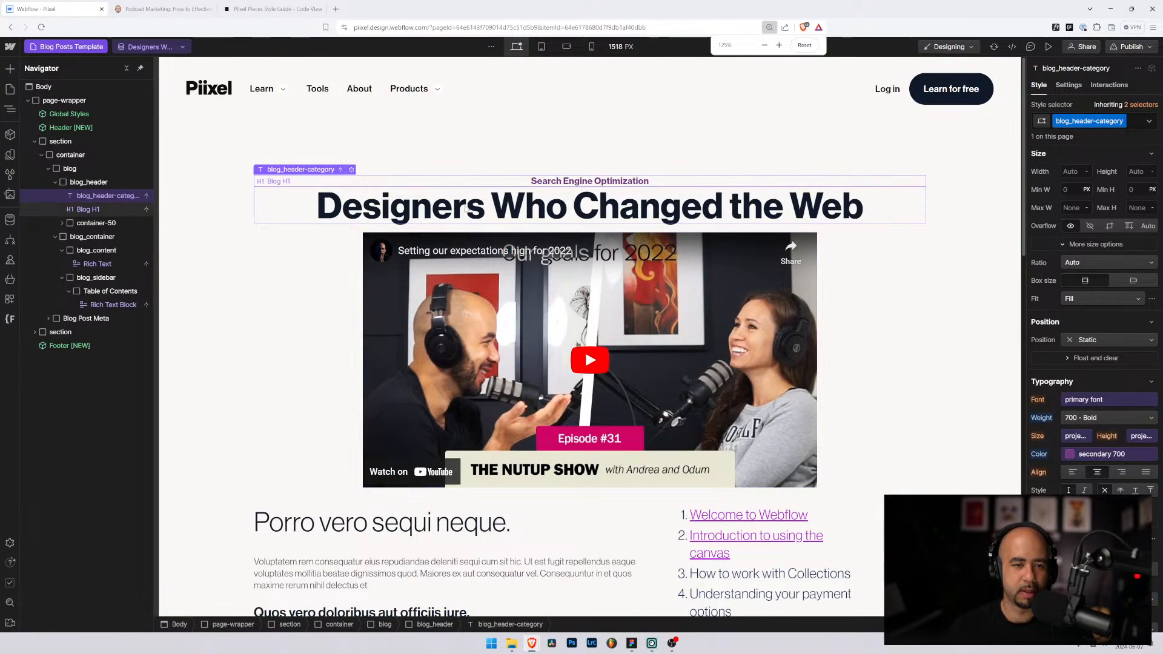
Step: Check Blog H1's class list and its section and container-50 parents, then reload the designer
{"action": "left_click", "coordinate": [464, 209]}
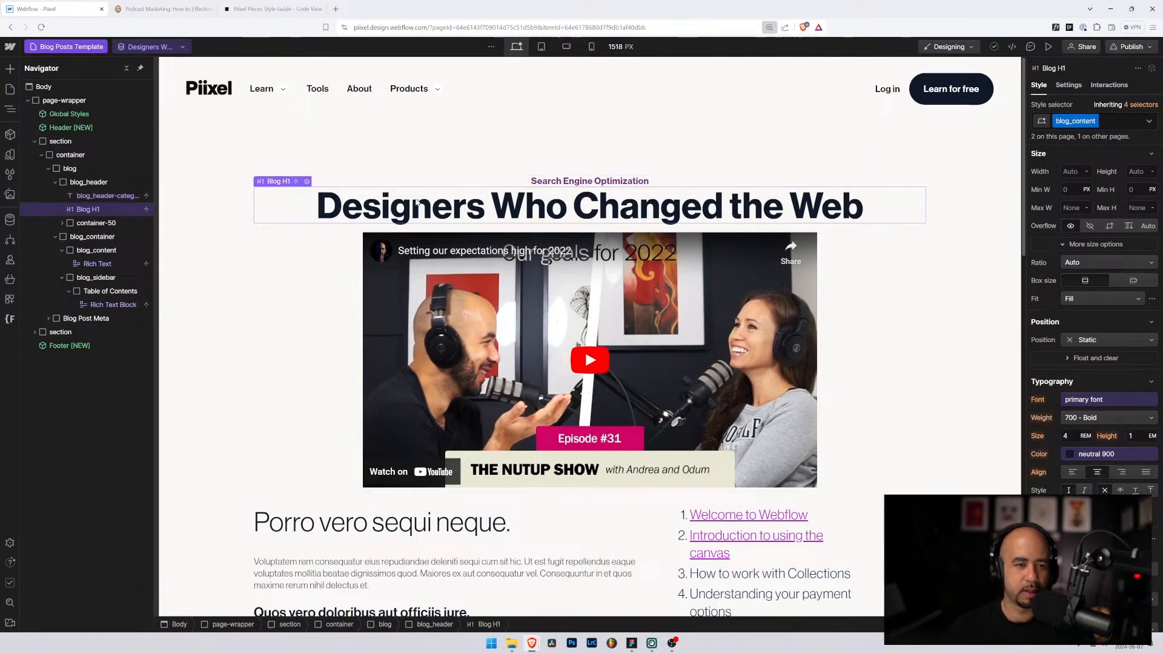
{"action": "left_click", "coordinate": [1112, 125]}
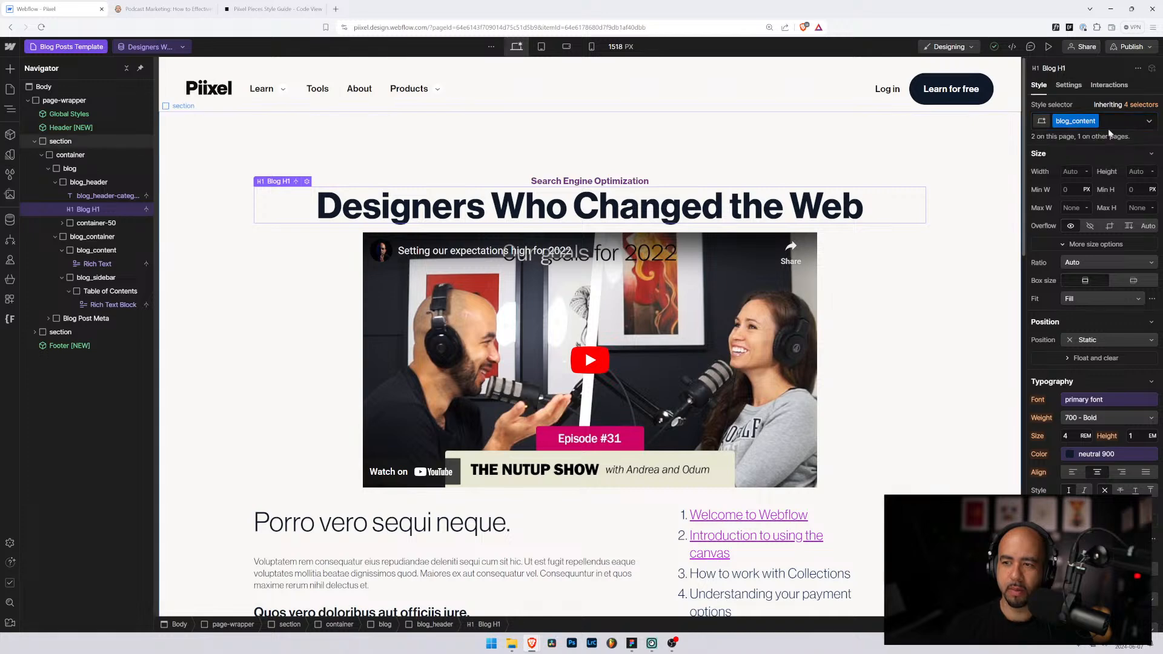
{"action": "left_click", "coordinate": [993, 141]}
{"action": "left_click", "coordinate": [92, 212]}
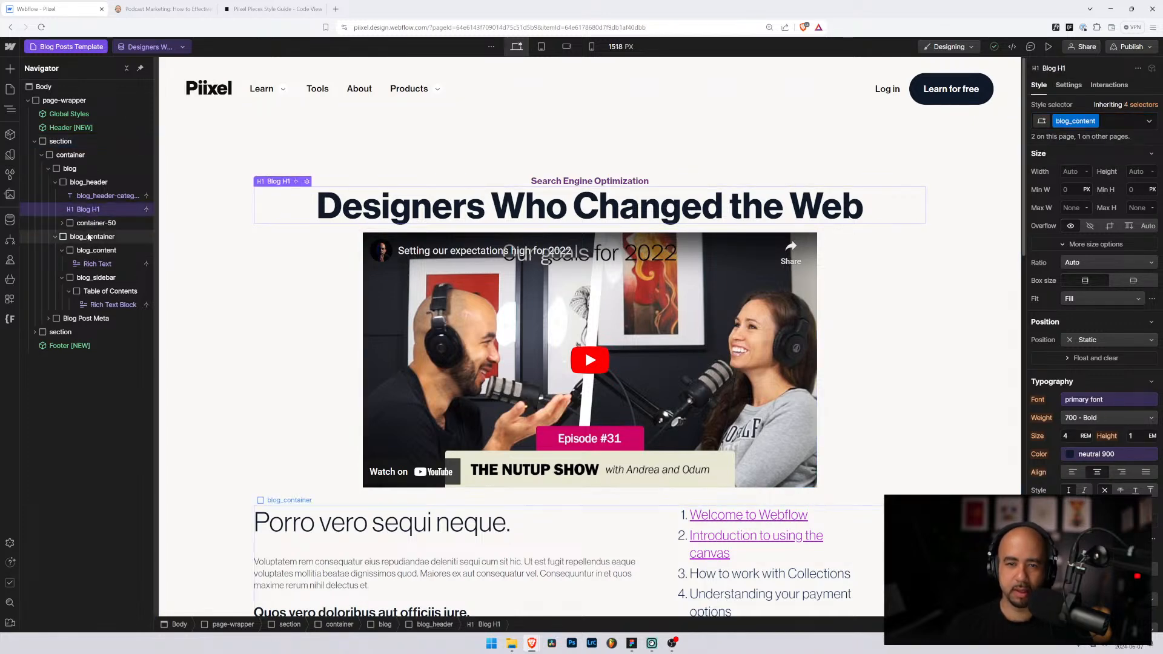
{"action": "left_click", "coordinate": [91, 223]}
{"action": "left_click", "coordinate": [88, 210]}
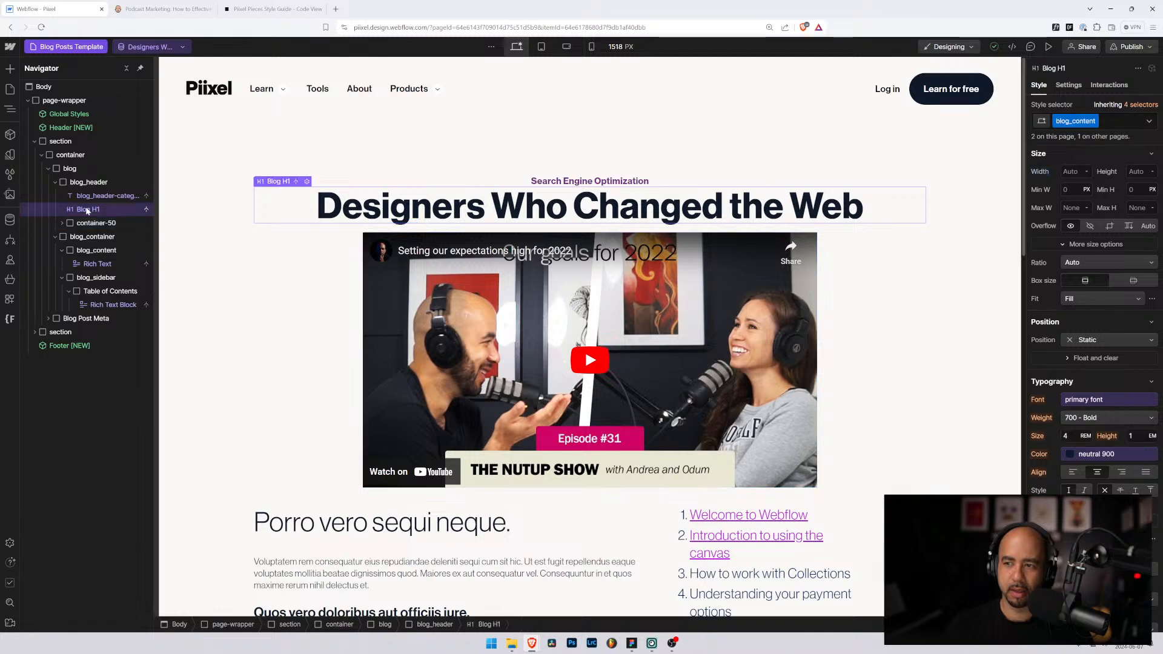
{"action": "left_click", "coordinate": [41, 27]}
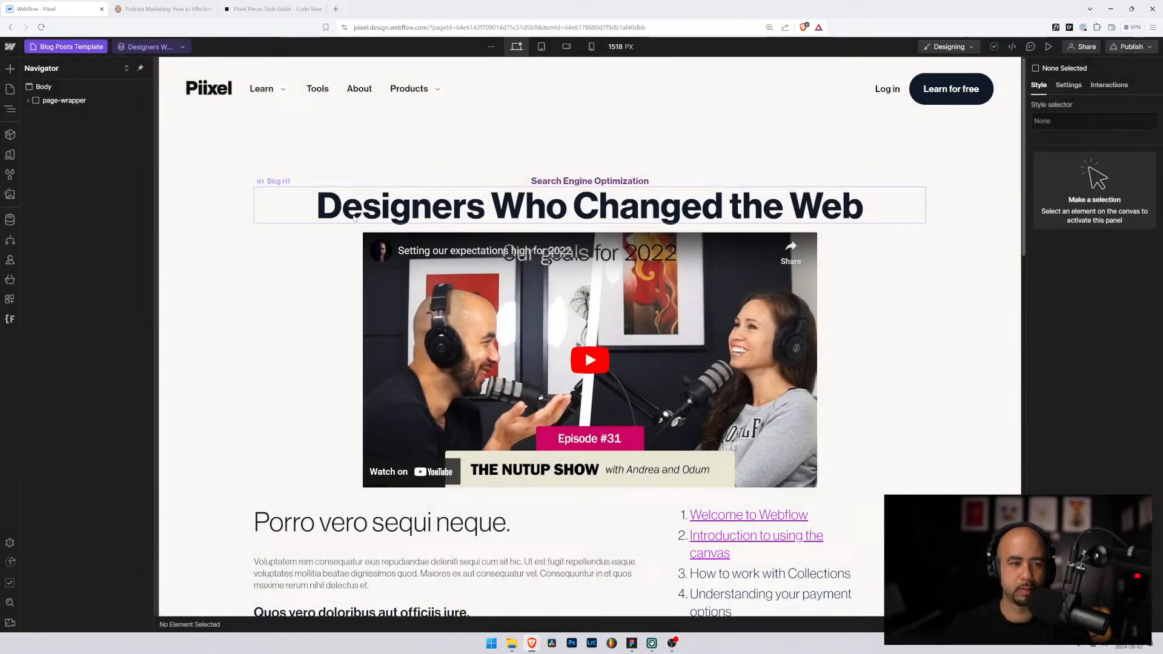
Step: Strip the blog_content and Blog H1 classes from the heading and apply h2 instead
{"action": "left_click", "coordinate": [354, 218]}
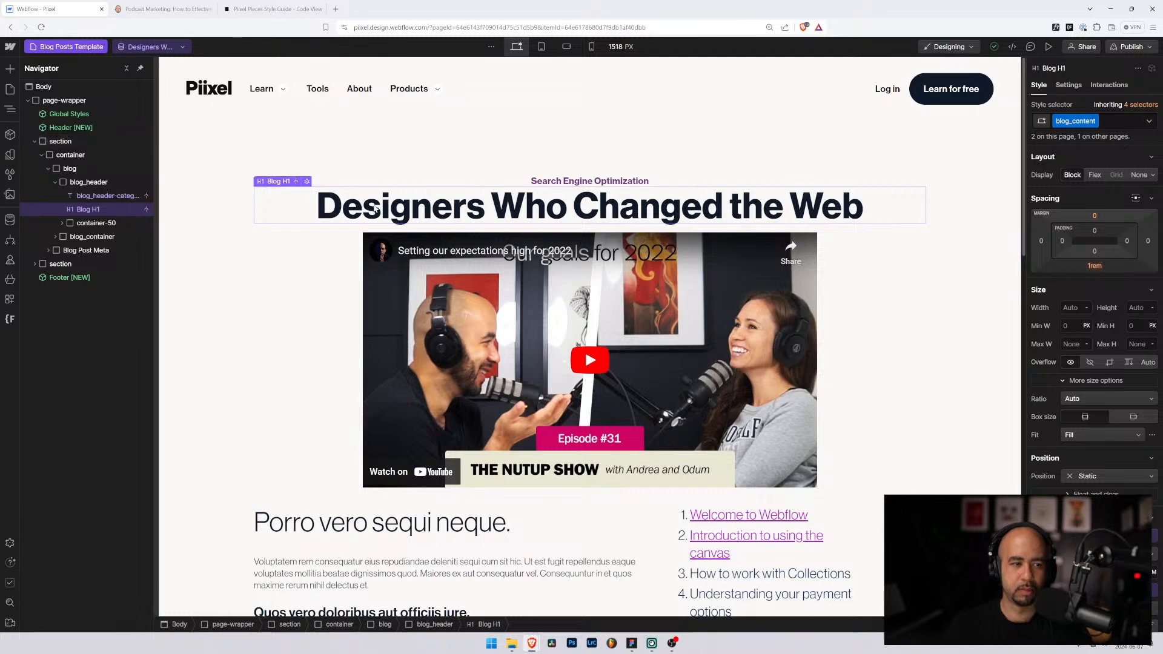
{"action": "left_click", "coordinate": [1127, 121]}
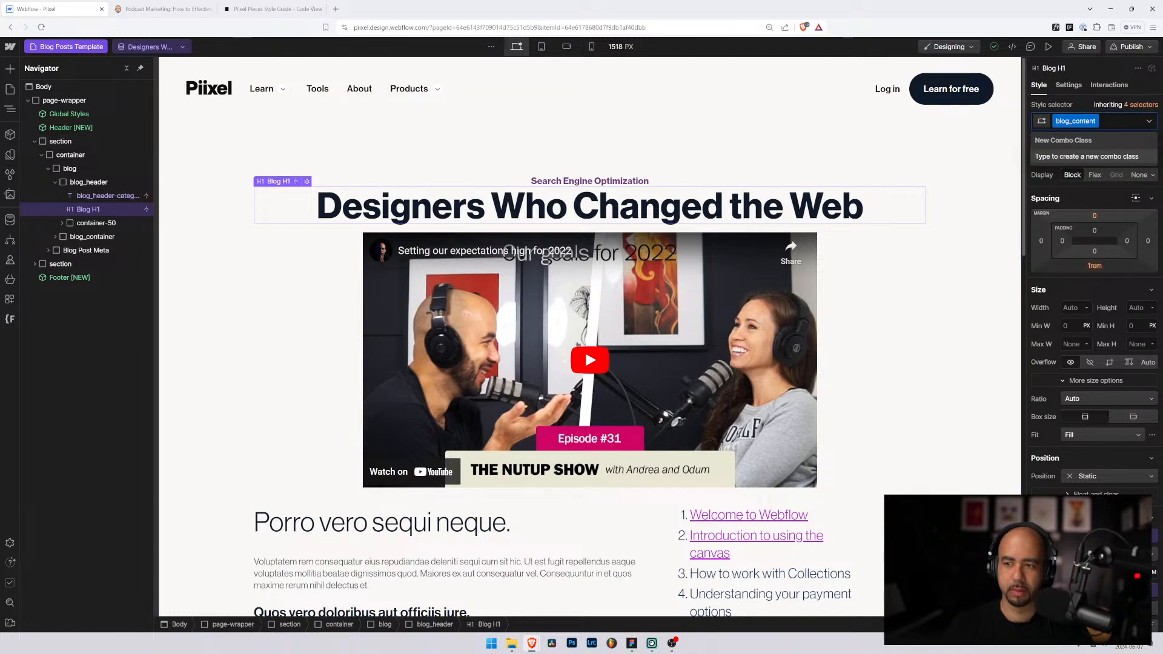
{"action": "key", "text": "BackSpace"}
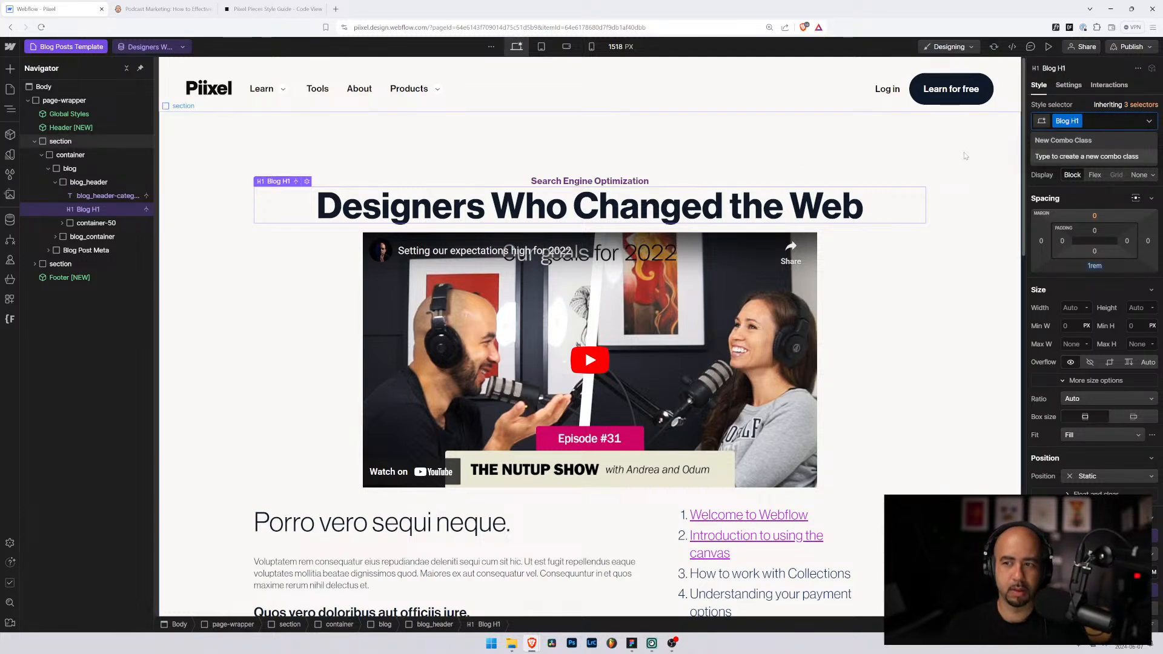
{"action": "left_click", "coordinate": [969, 143]}
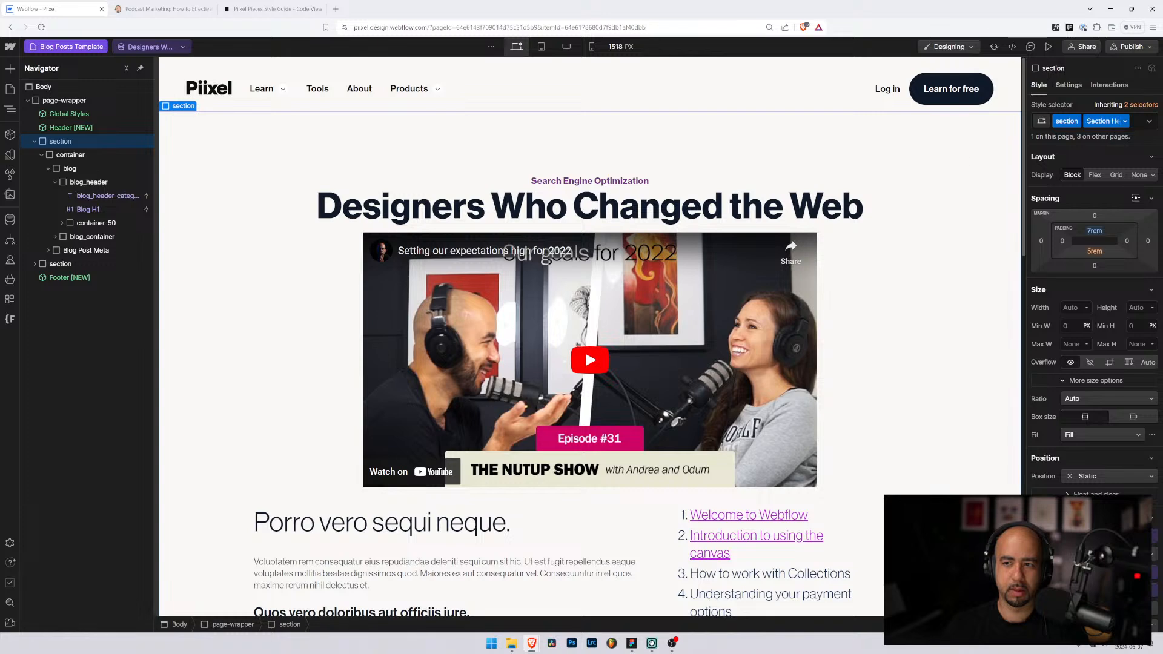
{"action": "left_click", "coordinate": [479, 220]}
{"action": "left_click", "coordinate": [1096, 121]}
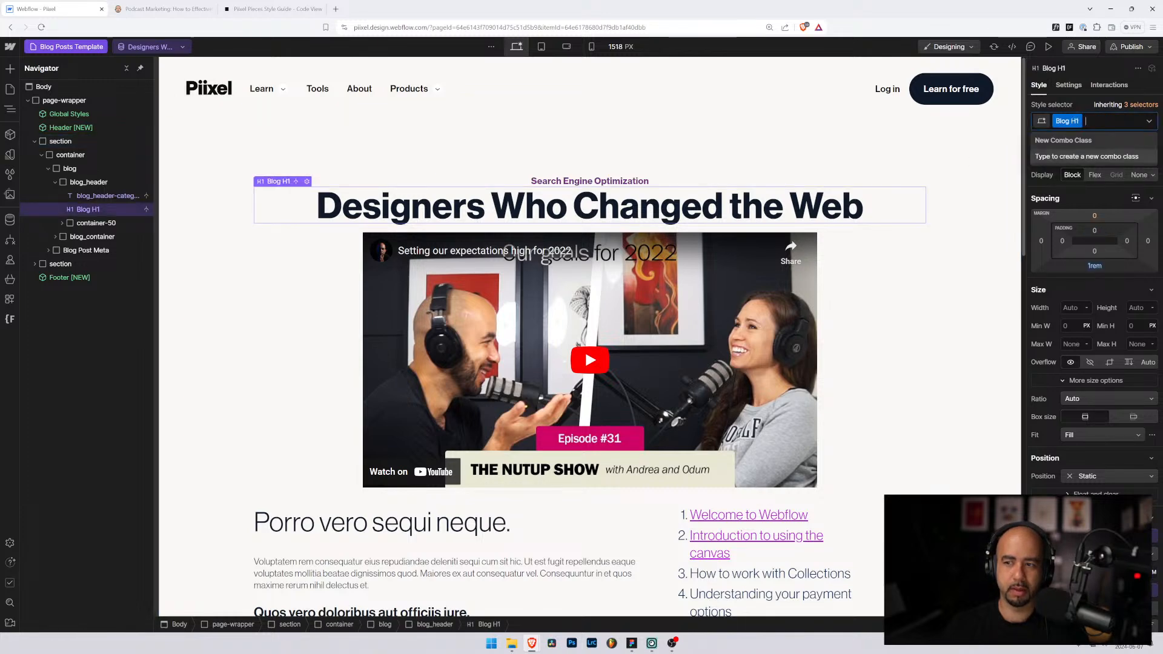
{"action": "key", "text": "BackSpace"}
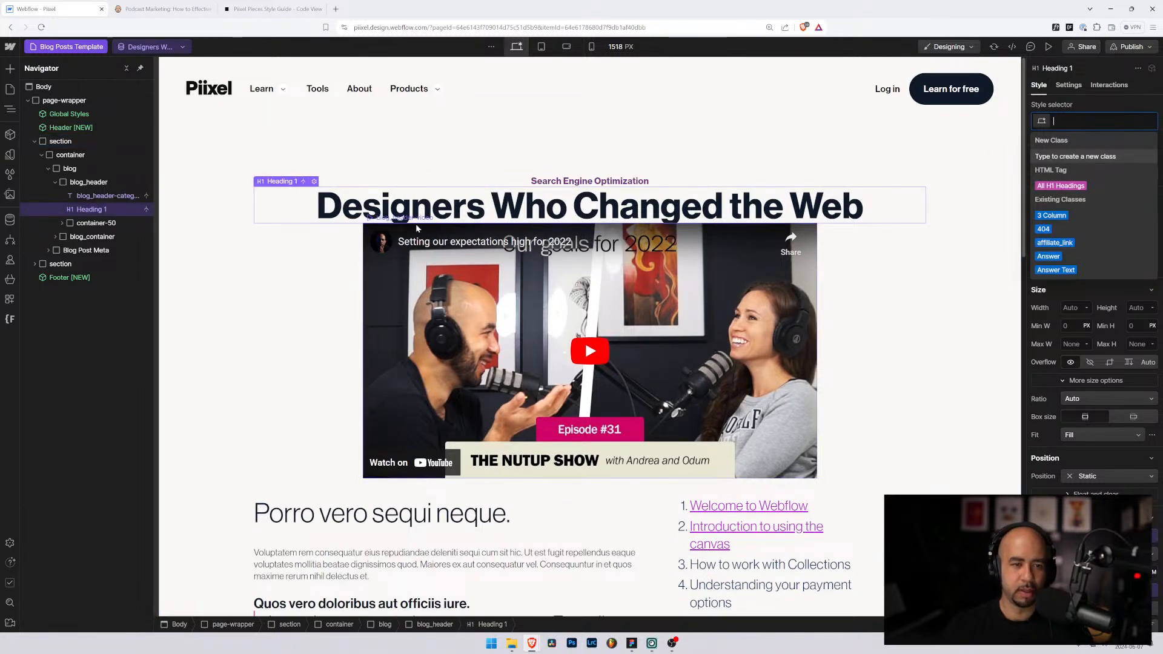
{"action": "type", "text": "h2"}
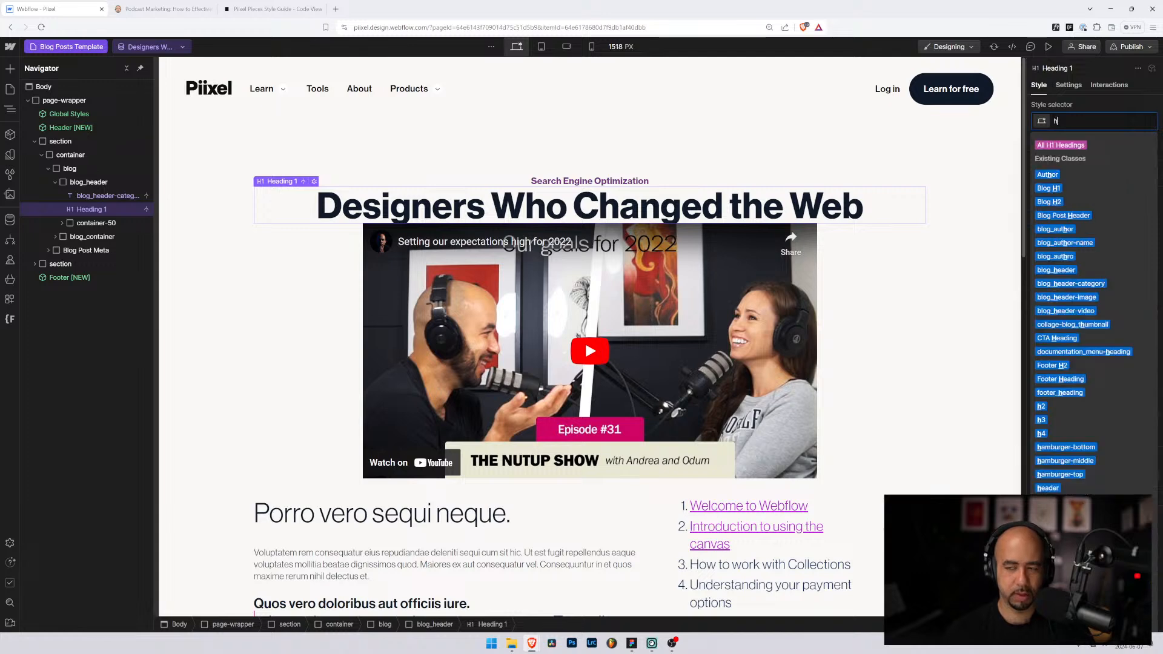
{"action": "key", "text": "Return"}
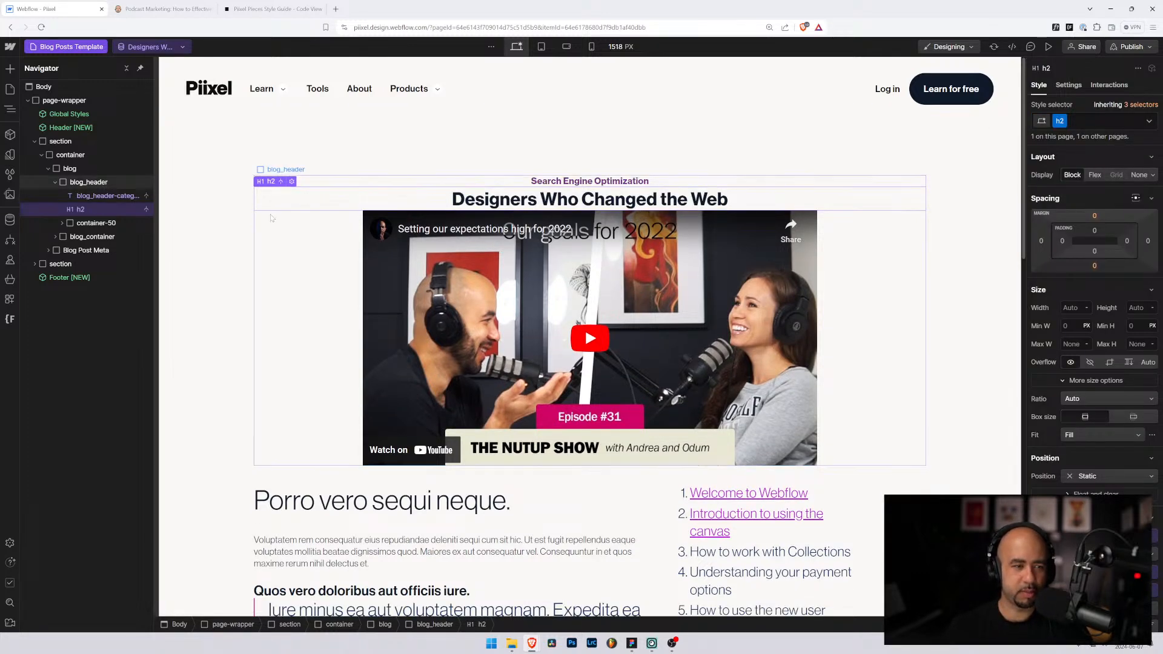
Step: Replace h2 with a new blog_heading class and reduce the heading's font size slightly
{"action": "left_click", "coordinate": [1096, 121]}
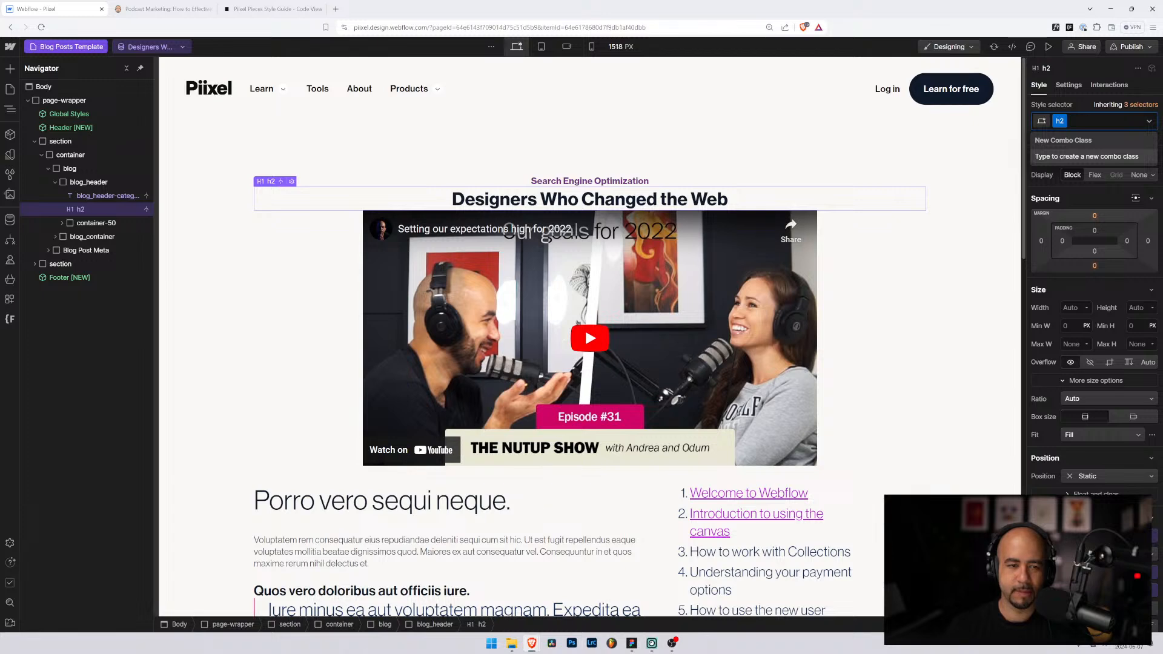
{"action": "key", "text": "BackSpace"}
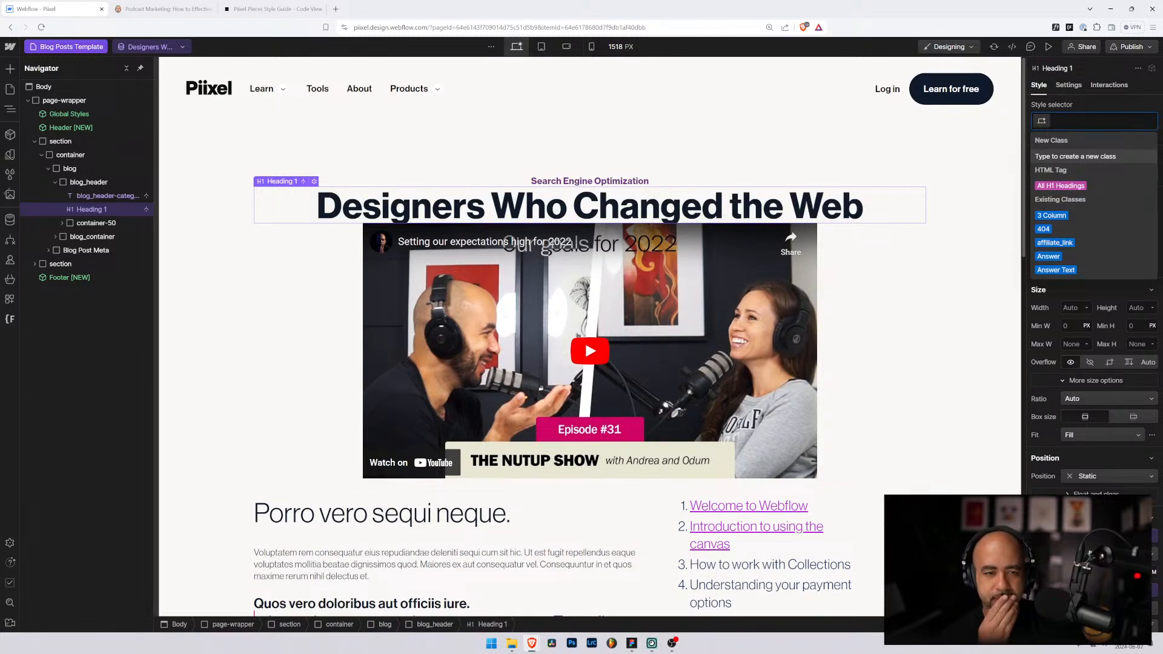
{"action": "type", "text": "blog"}
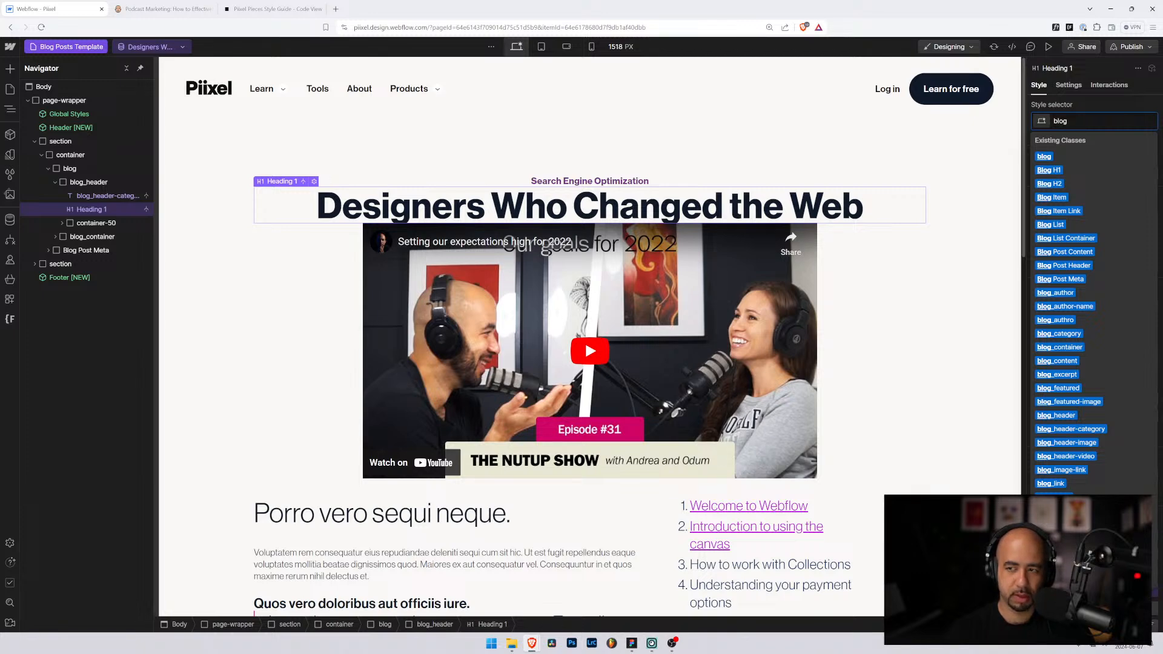
{"action": "type", "text": "_"}
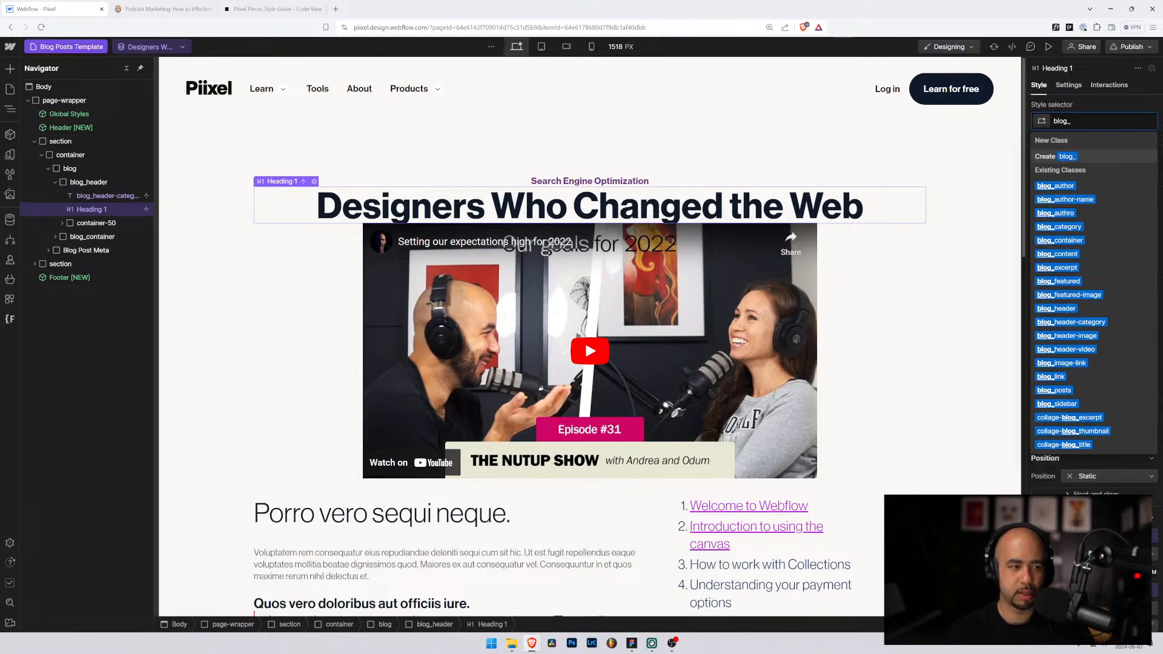
{"action": "type", "text": "heading"}
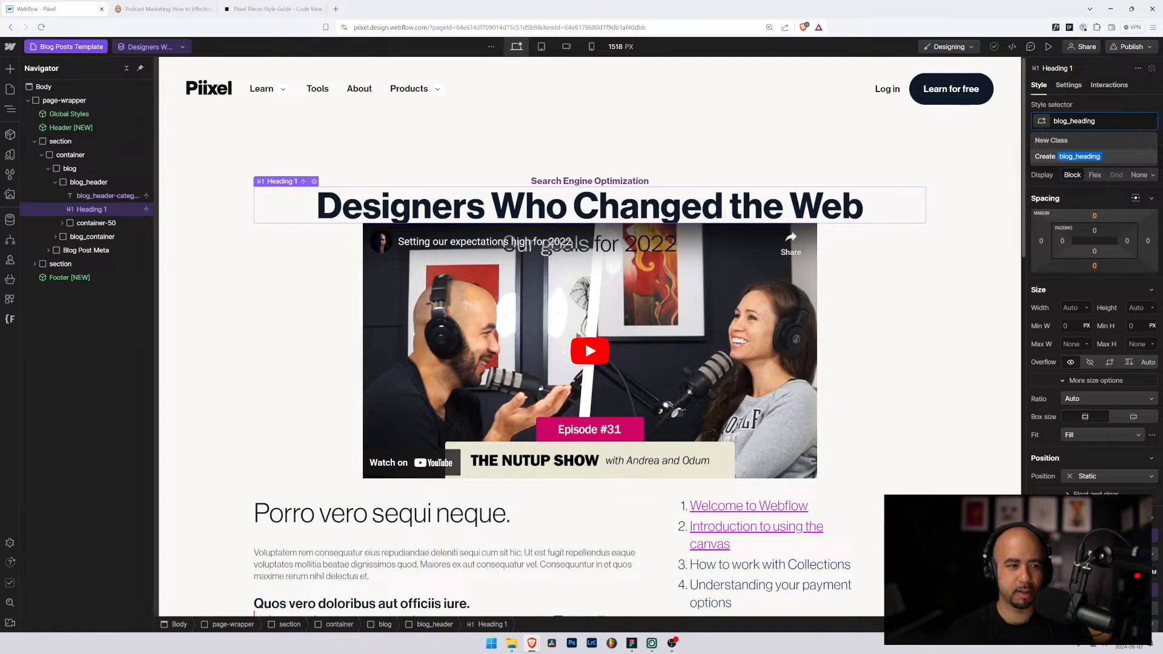
{"action": "key", "text": "Return"}
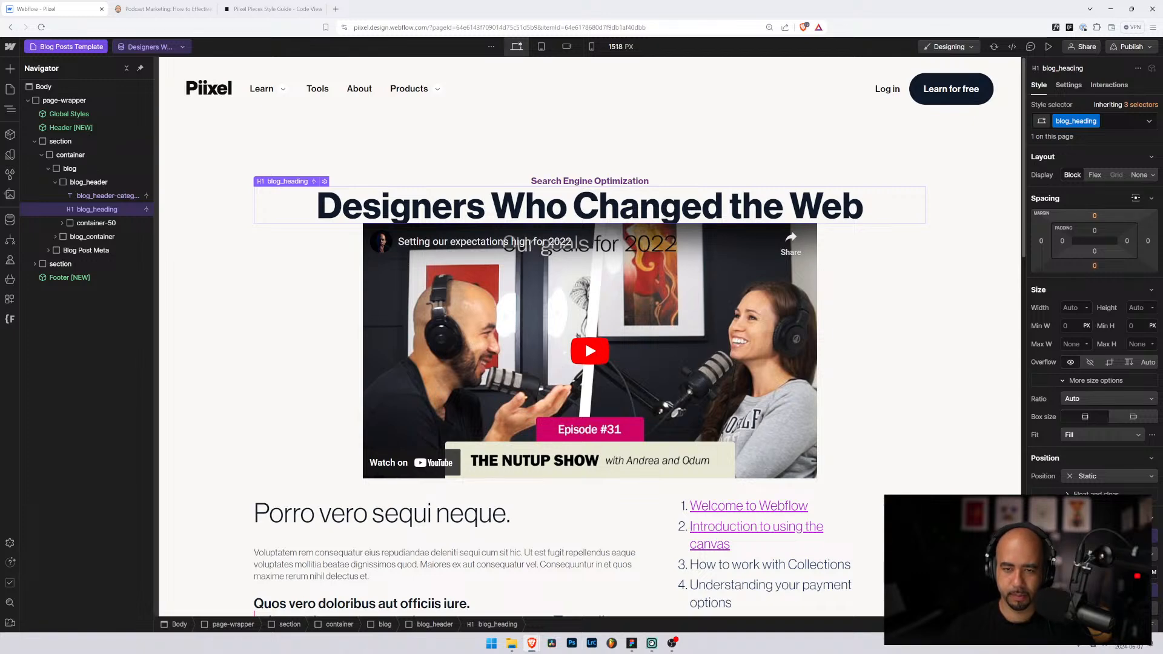
{"action": "key", "text": "Return"}
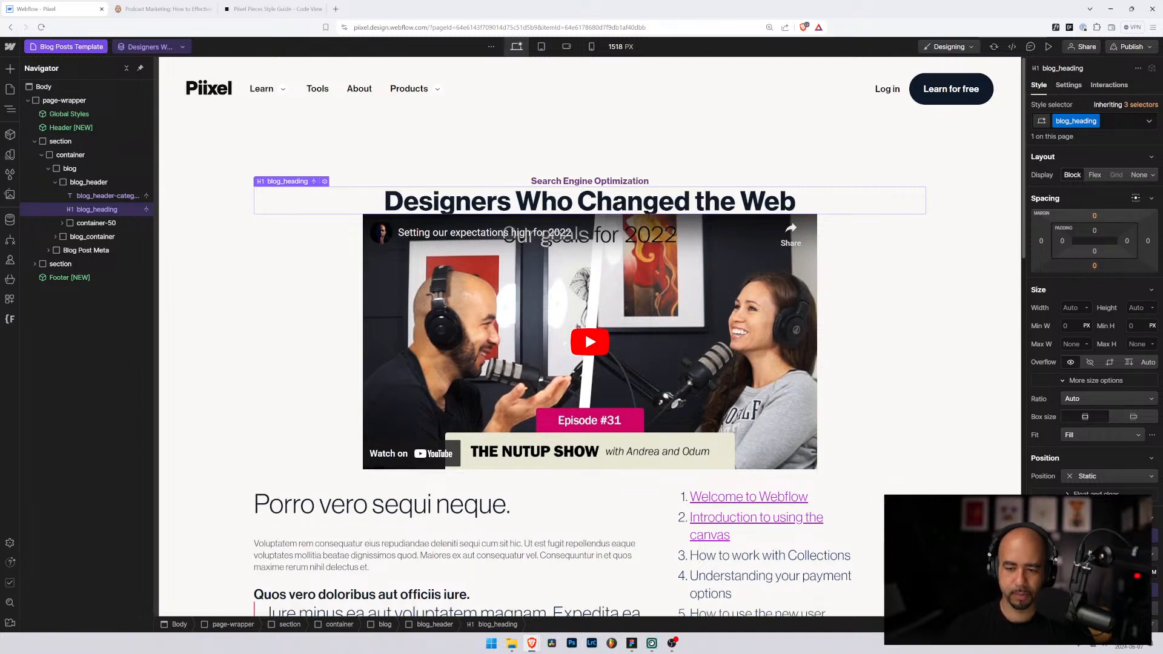
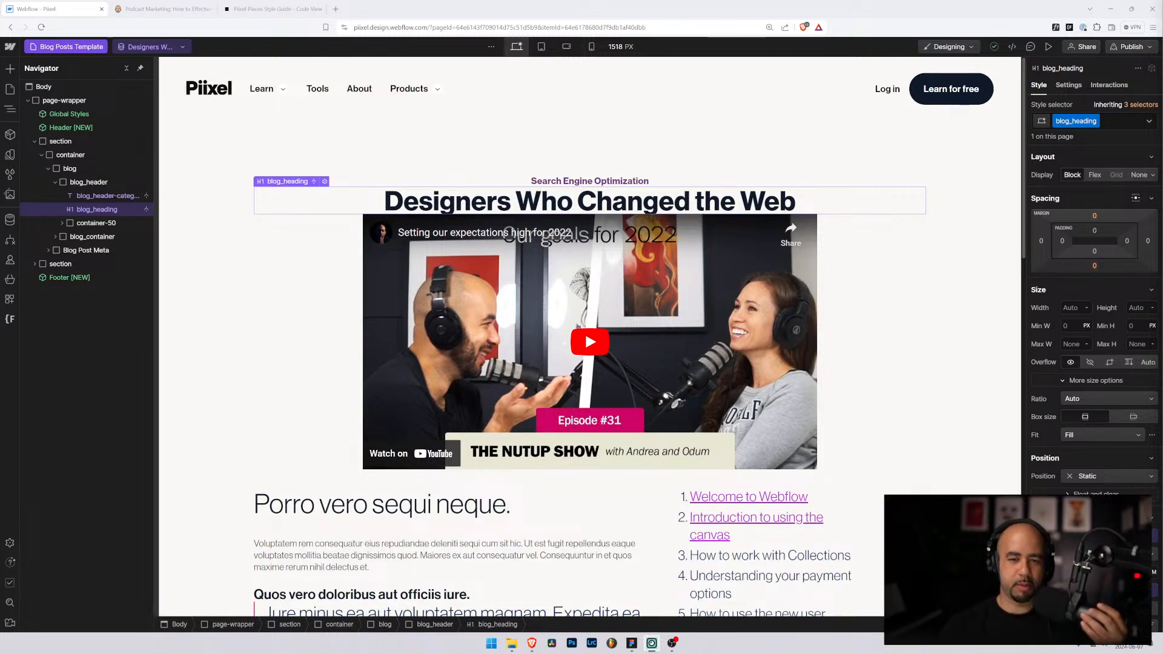
Step: Give the blog post title heading a 3rem bottom margin
{"action": "left_click", "coordinate": [549, 182]}
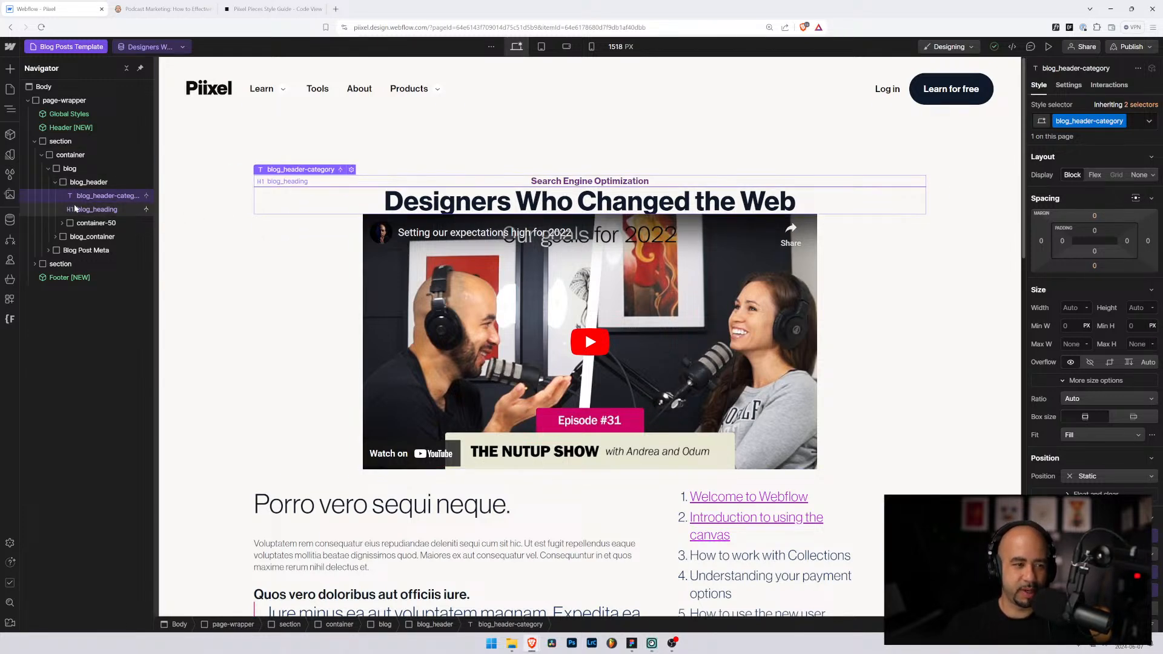
{"action": "left_click", "coordinate": [630, 206]}
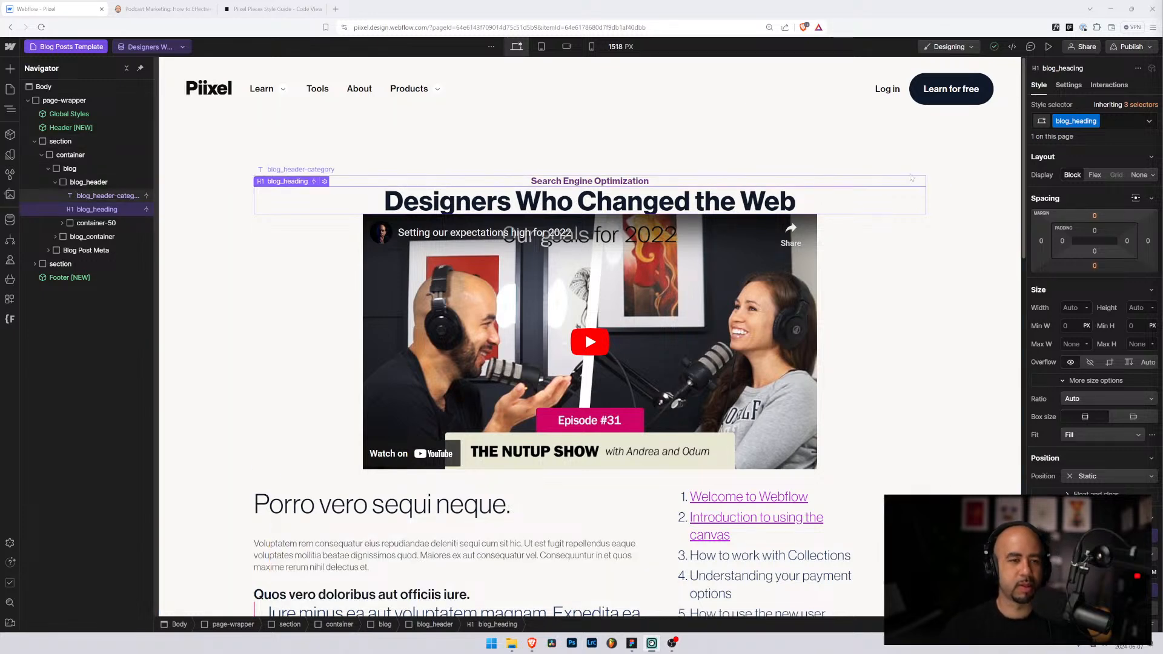
{"action": "left_click", "coordinate": [83, 183]}
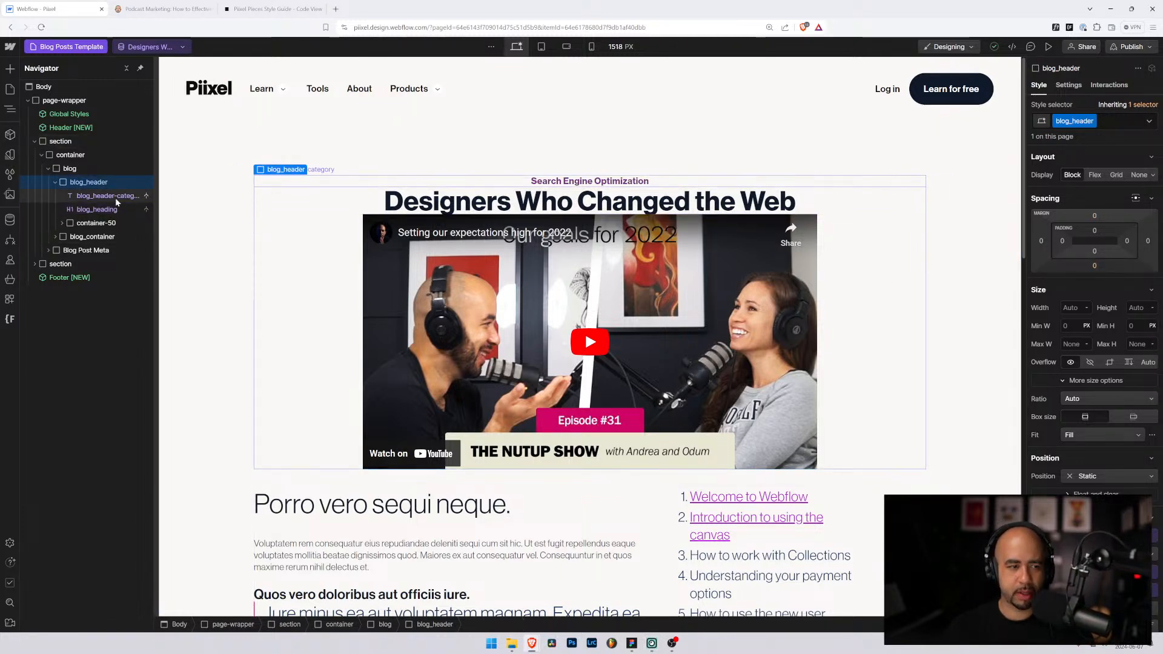
{"action": "left_click", "coordinate": [101, 212]}
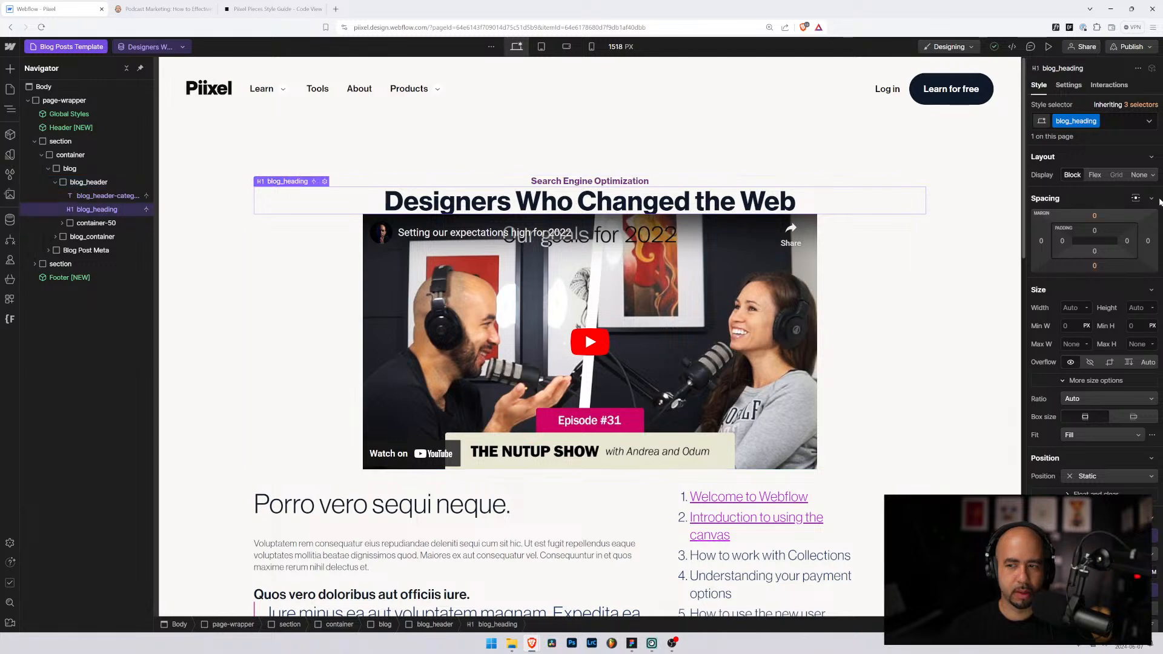
{"action": "left_click", "coordinate": [1096, 266]}
{"action": "type", "text": "3"}
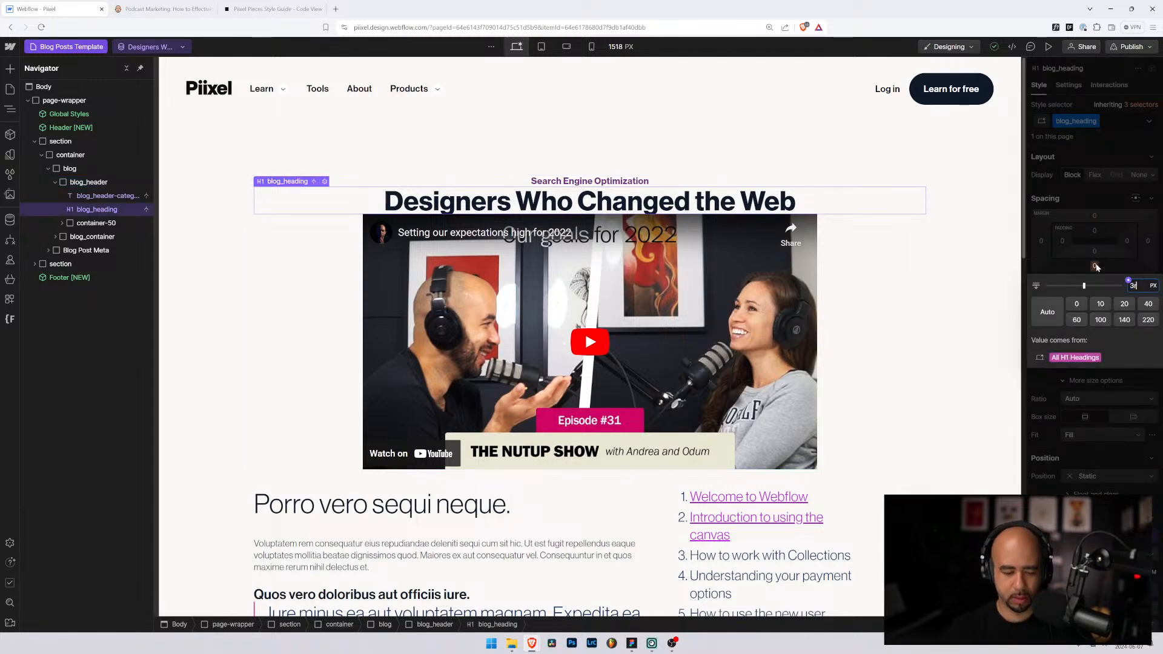
{"action": "type", "text": "rem"}
{"action": "key", "text": "Return"}
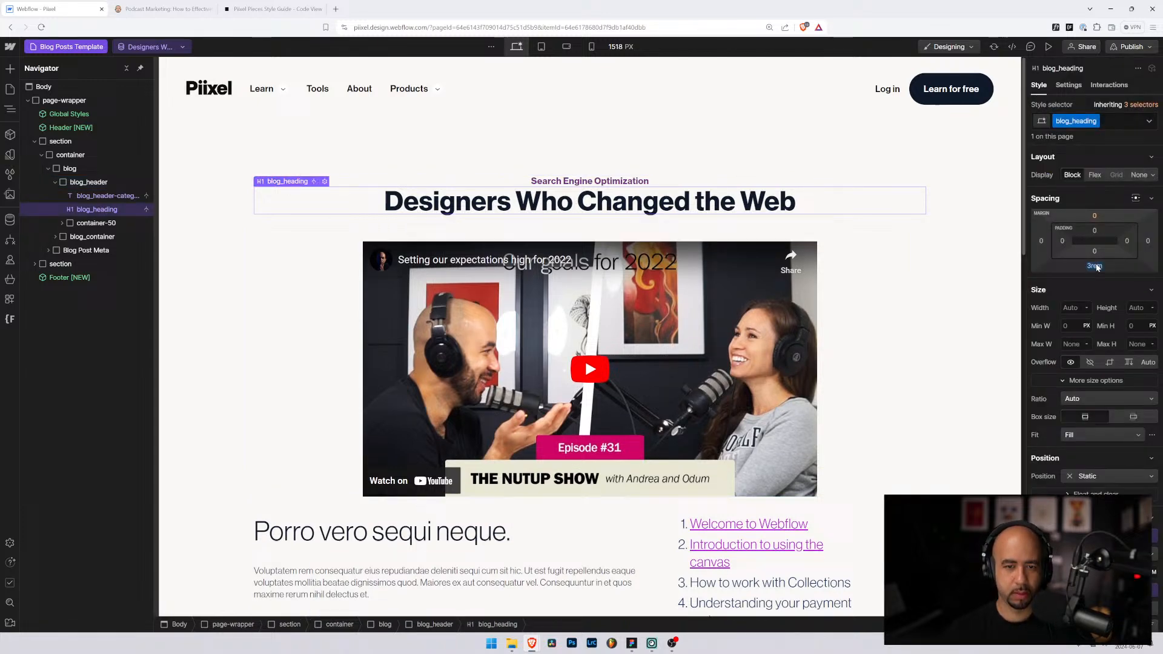
Step: Give the Search Engine Optimization category line a 0.5rem bottom margin, then review the header spacing
{"action": "left_click", "coordinate": [641, 182]}
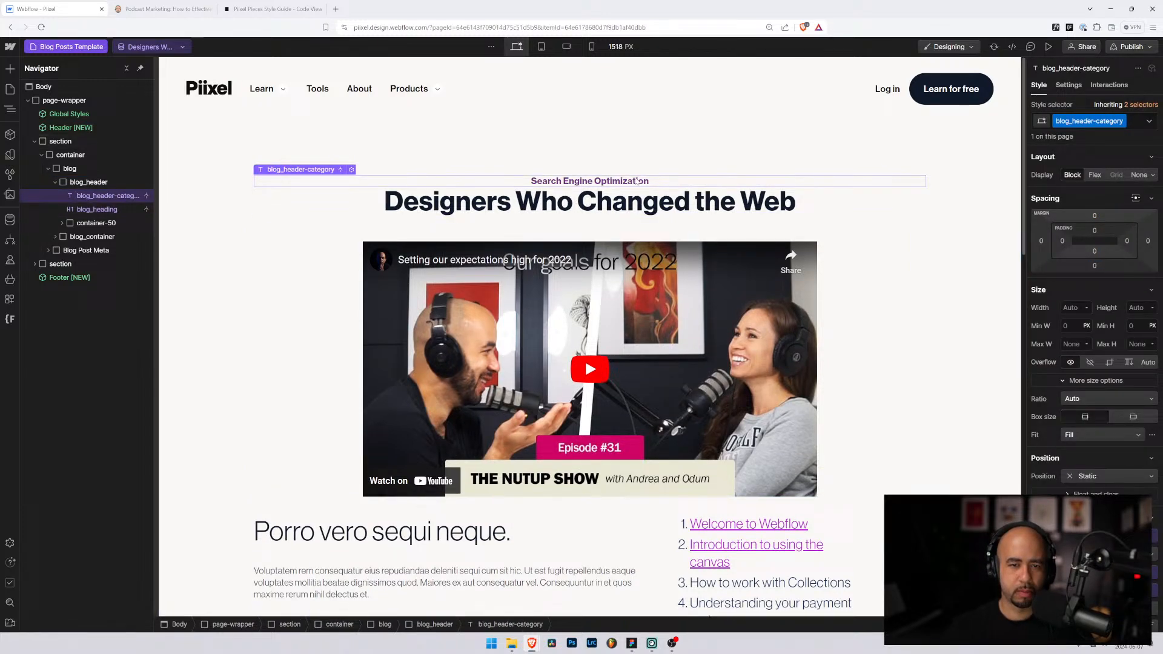
{"action": "left_click", "coordinate": [1094, 266]}
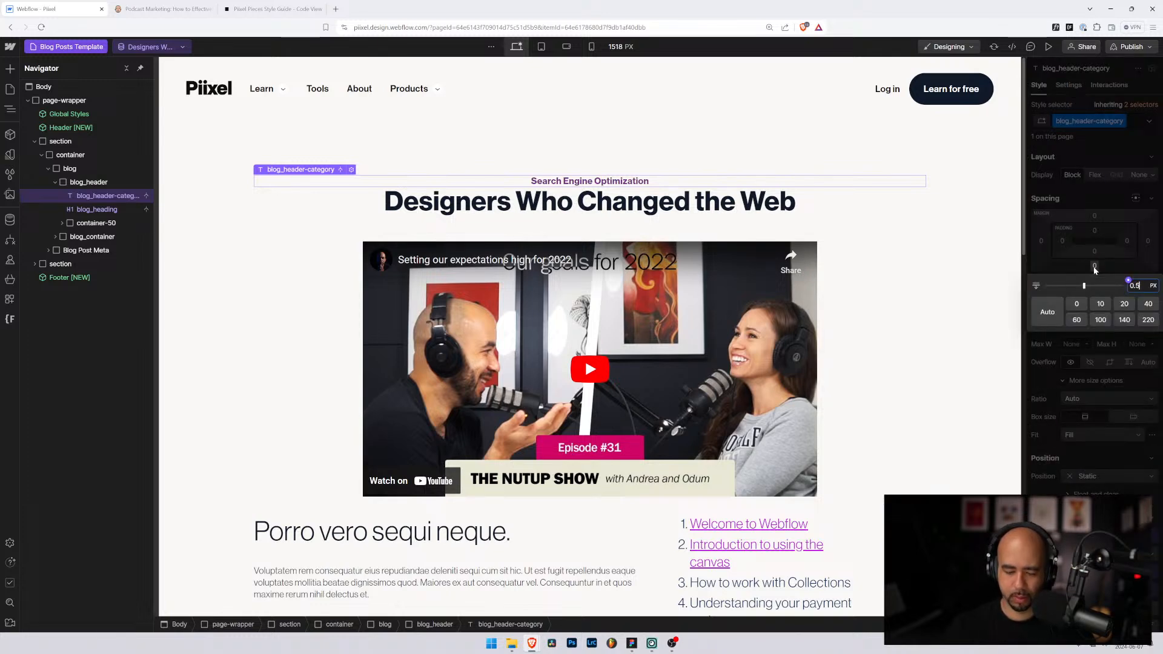
{"action": "key", "text": "Return"}
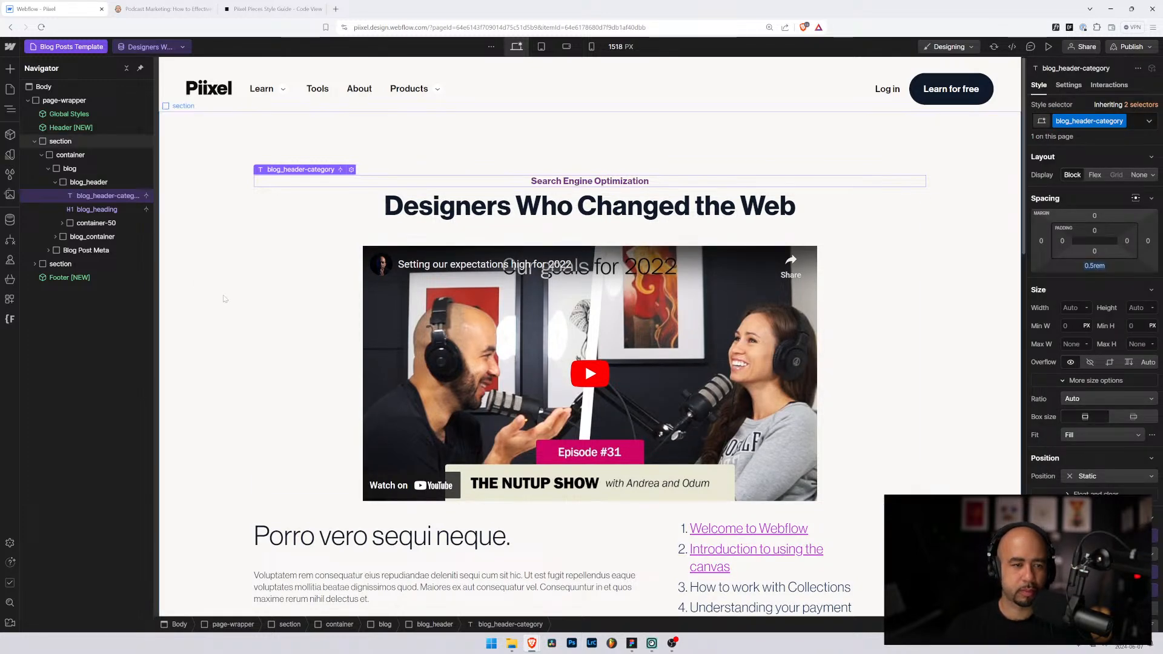
{"action": "left_click", "coordinate": [224, 298]}
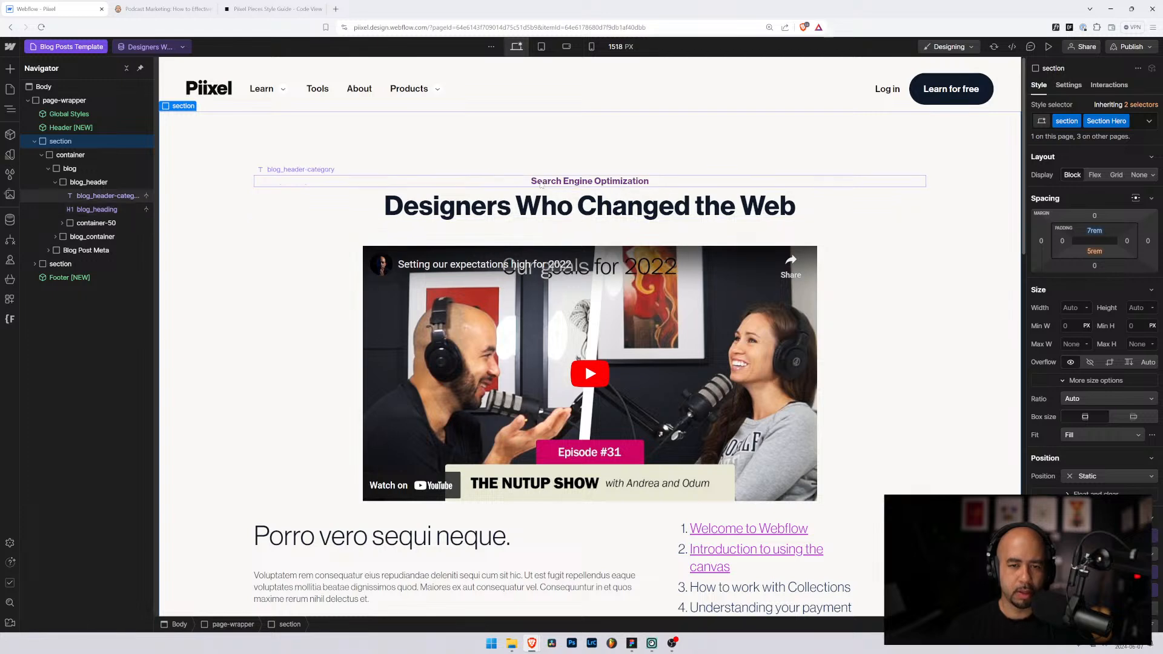
{"action": "left_click", "coordinate": [535, 208]}
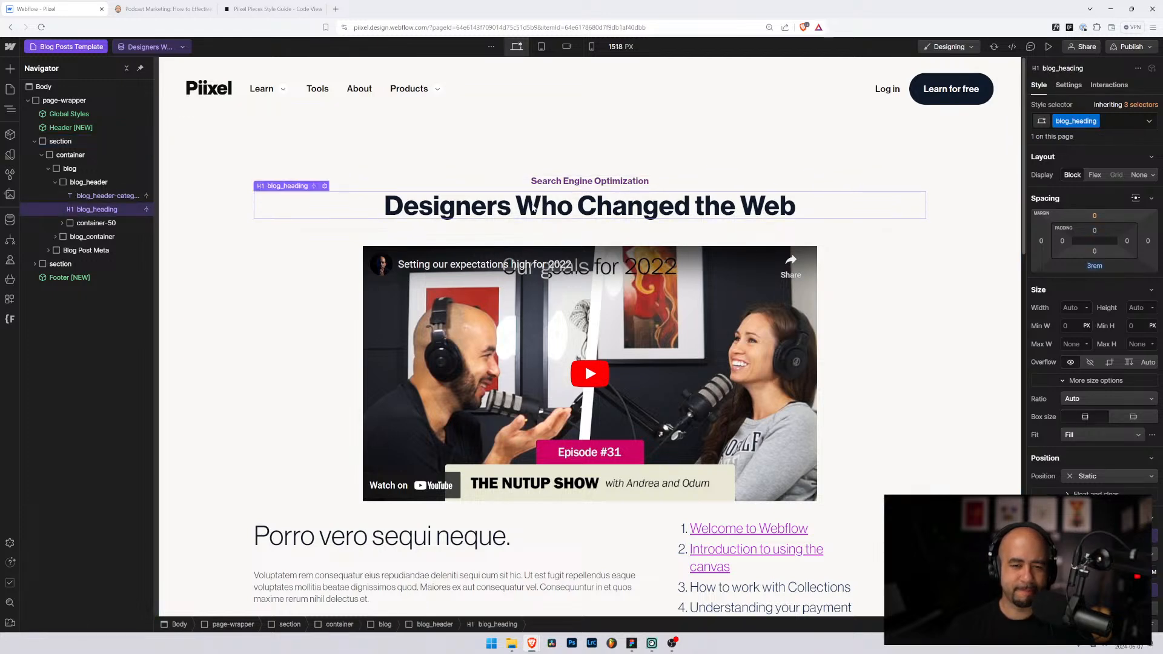
{"action": "left_click", "coordinate": [304, 264]}
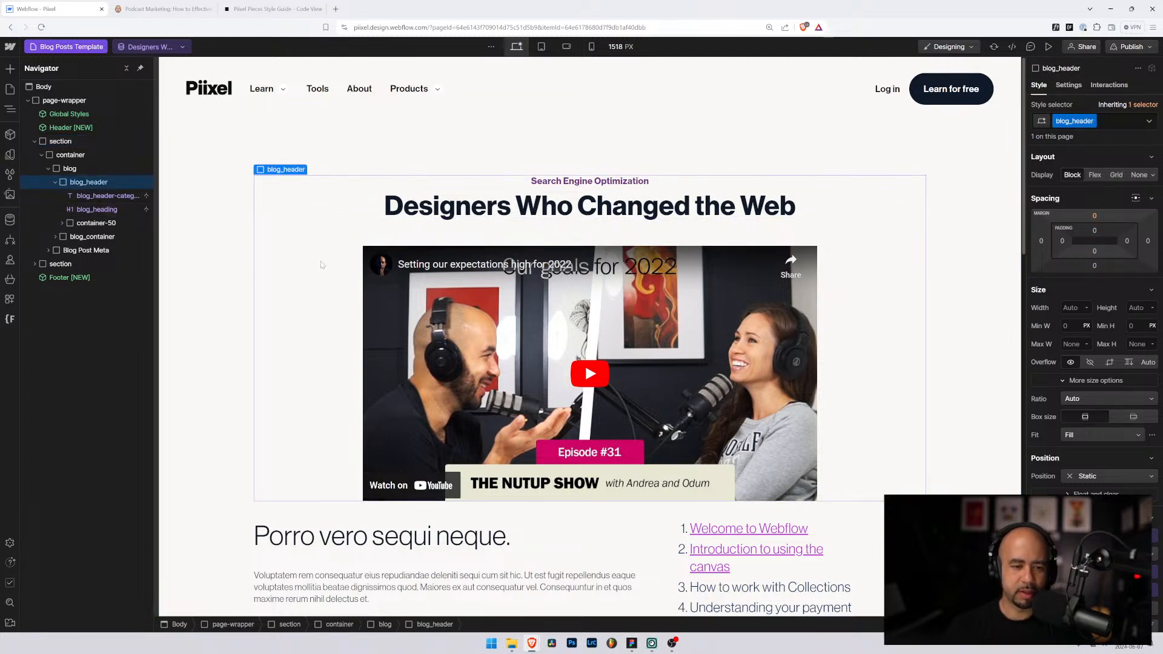
{"action": "scroll", "coordinate": [375, 250], "scroll_direction": "down", "scroll_amount": 3}
{"action": "scroll", "coordinate": [381, 254], "scroll_direction": "up", "scroll_amount": 3}
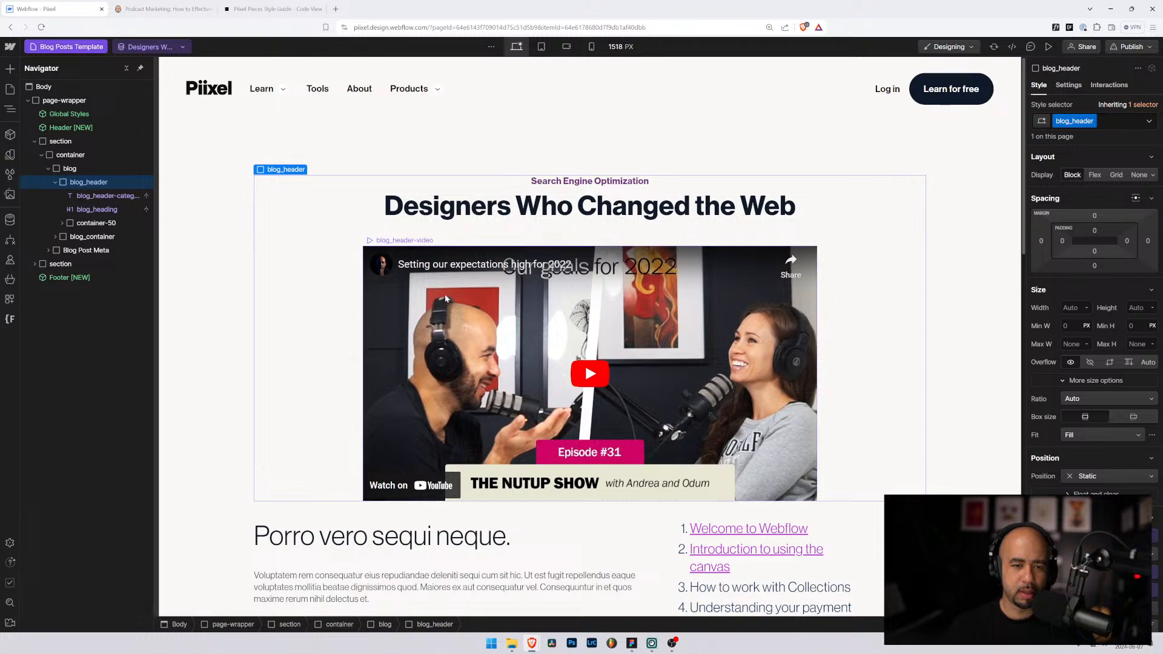
{"action": "left_click", "coordinate": [445, 293]}
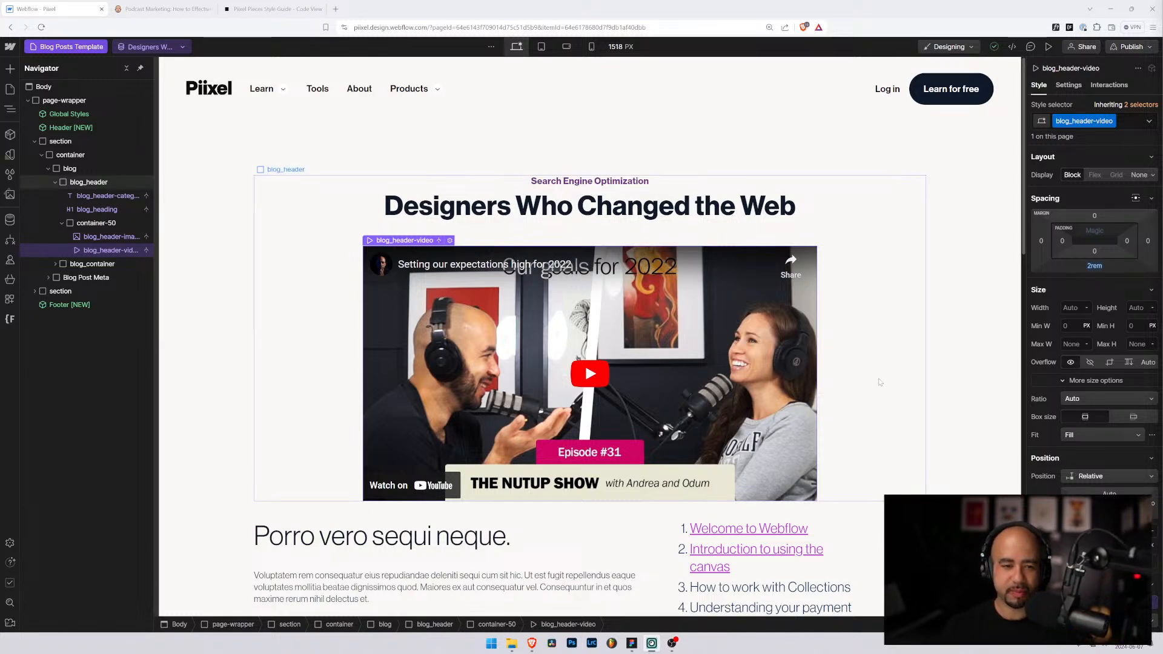
{"action": "scroll", "coordinate": [556, 436], "scroll_direction": "down", "scroll_amount": 2}
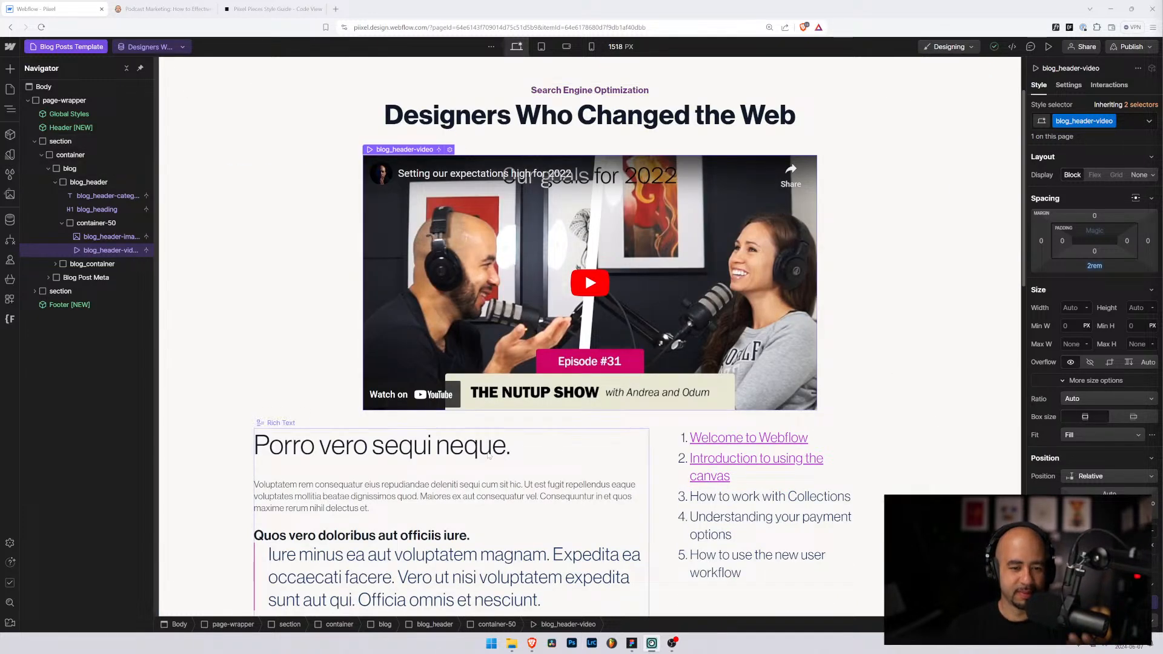
{"action": "left_click", "coordinate": [787, 485]}
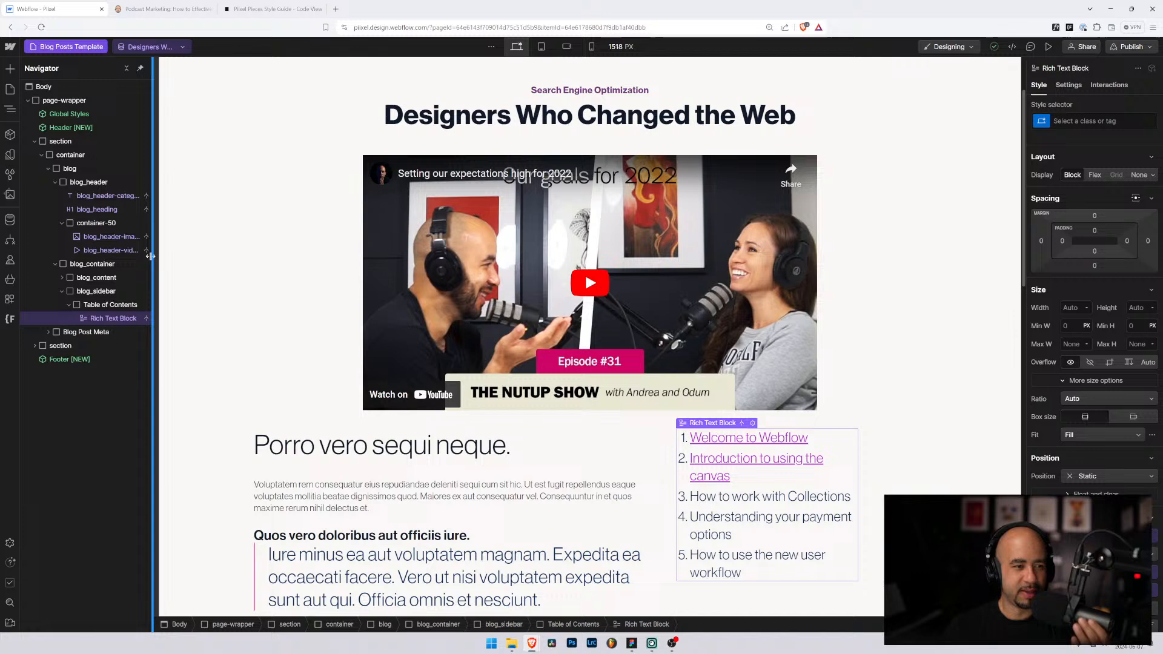
{"action": "left_click", "coordinate": [82, 306]}
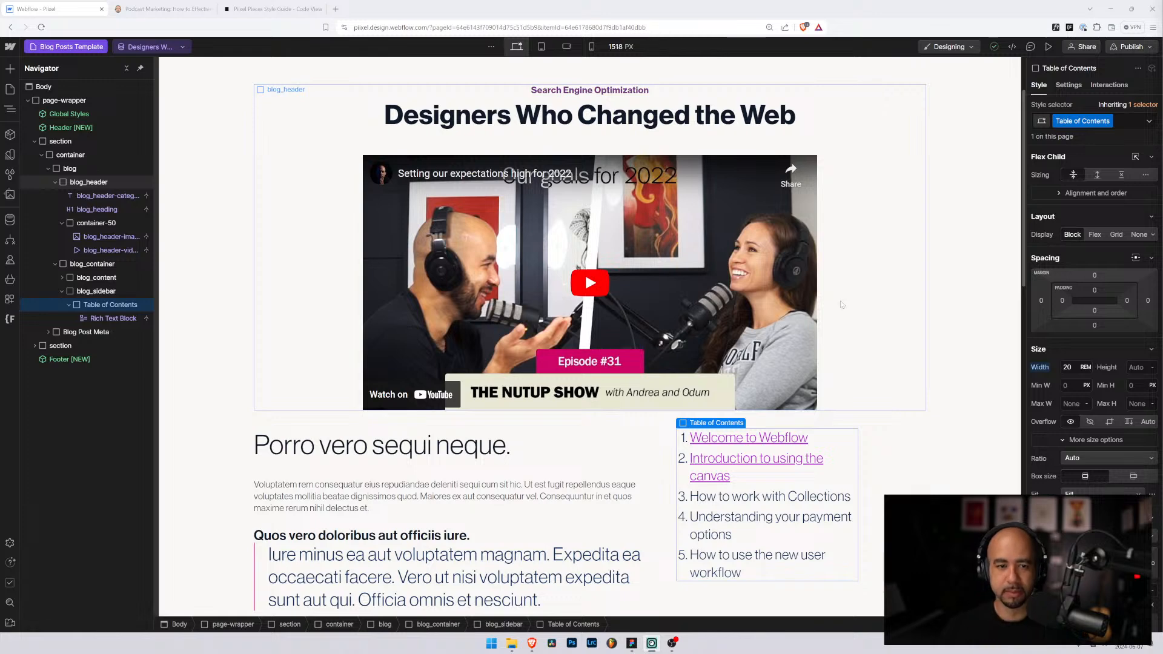
{"action": "scroll", "coordinate": [819, 305], "scroll_direction": "up", "scroll_amount": 2}
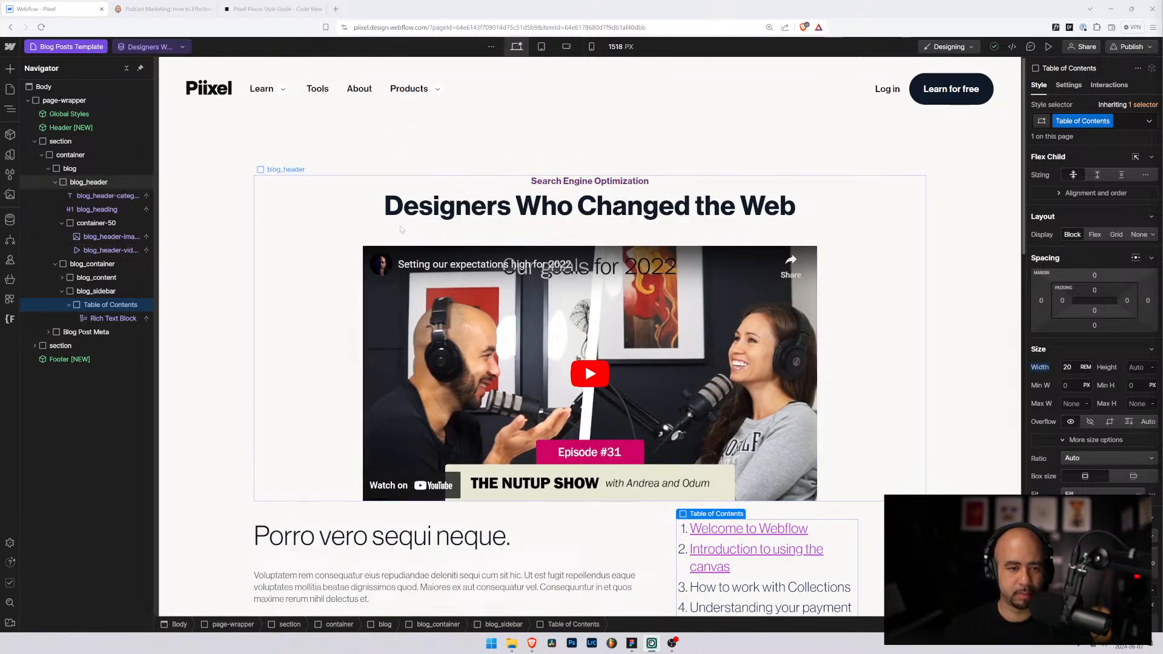
{"action": "scroll", "coordinate": [389, 237], "scroll_direction": "down", "scroll_amount": 4}
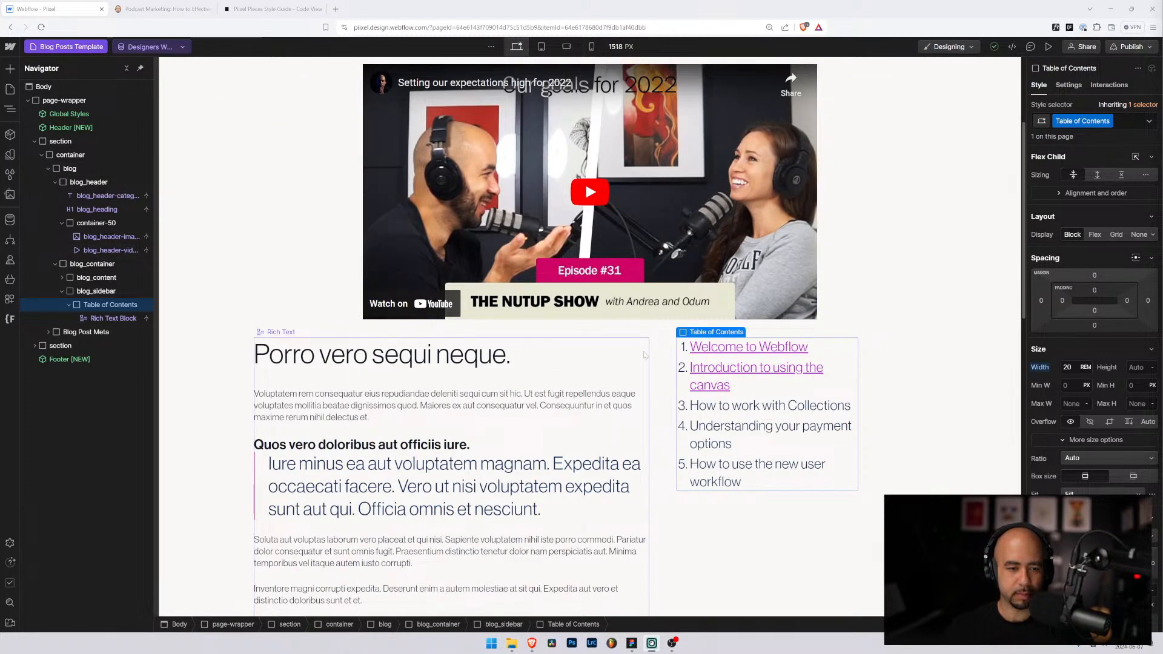
{"action": "left_click", "coordinate": [670, 353]}
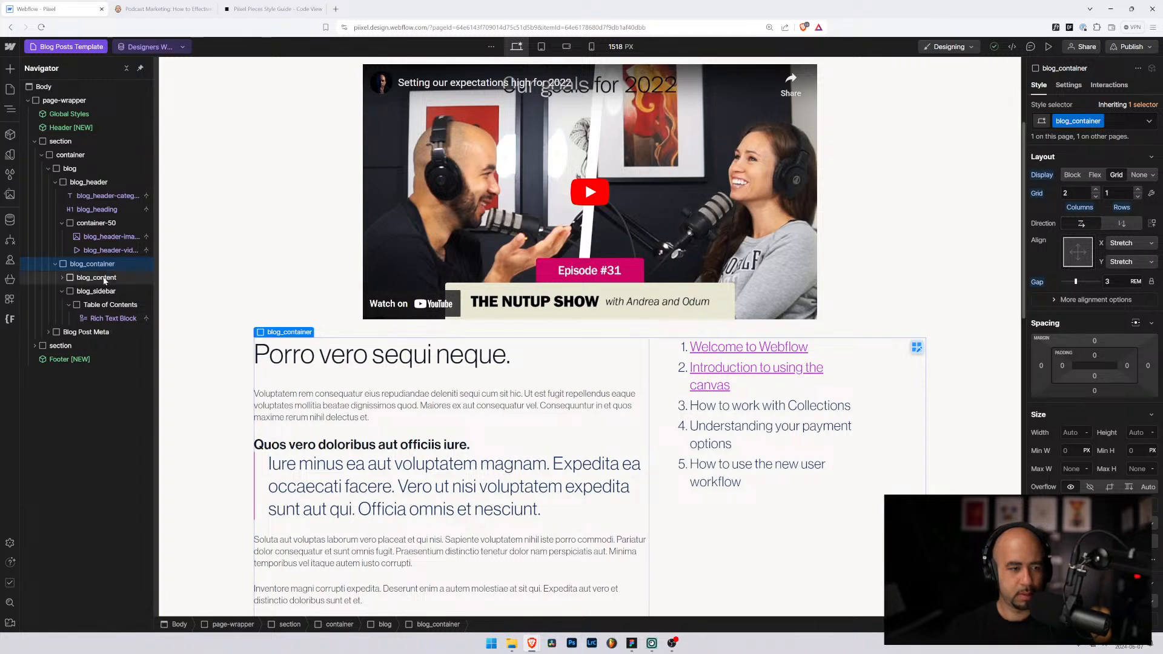
Step: Rename the class of the Rich Text element under blog_content to rich-text
{"action": "left_click", "coordinate": [61, 278]}
{"action": "left_click", "coordinate": [95, 290]}
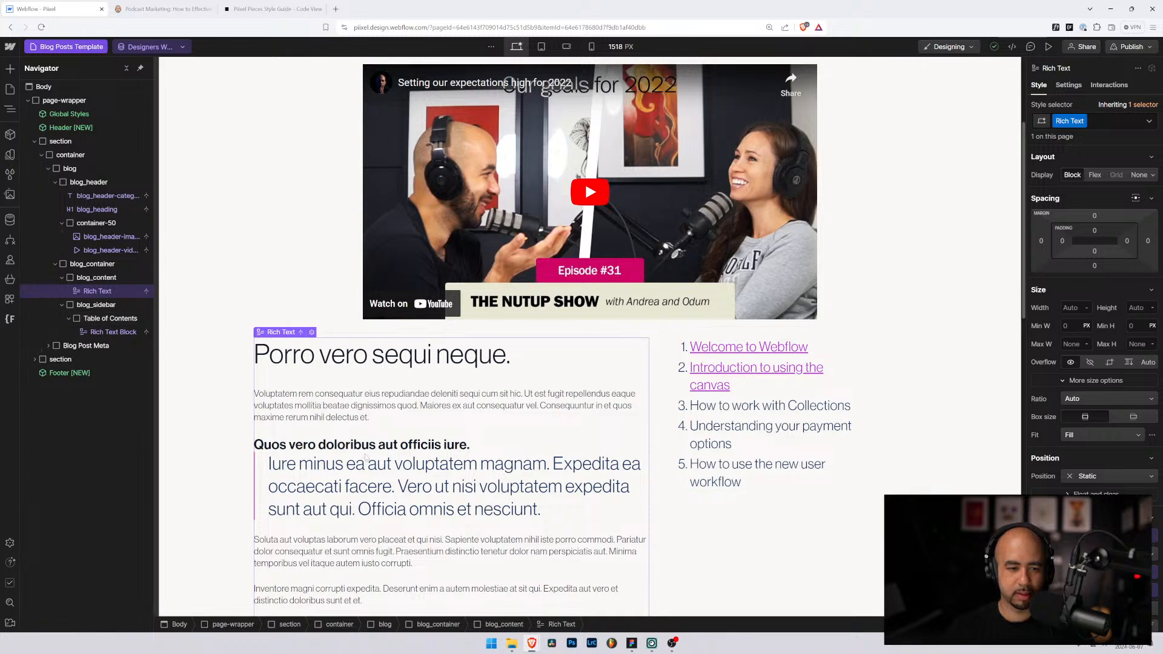
{"action": "left_click", "coordinate": [1083, 121]}
{"action": "left_click", "coordinate": [1084, 137]}
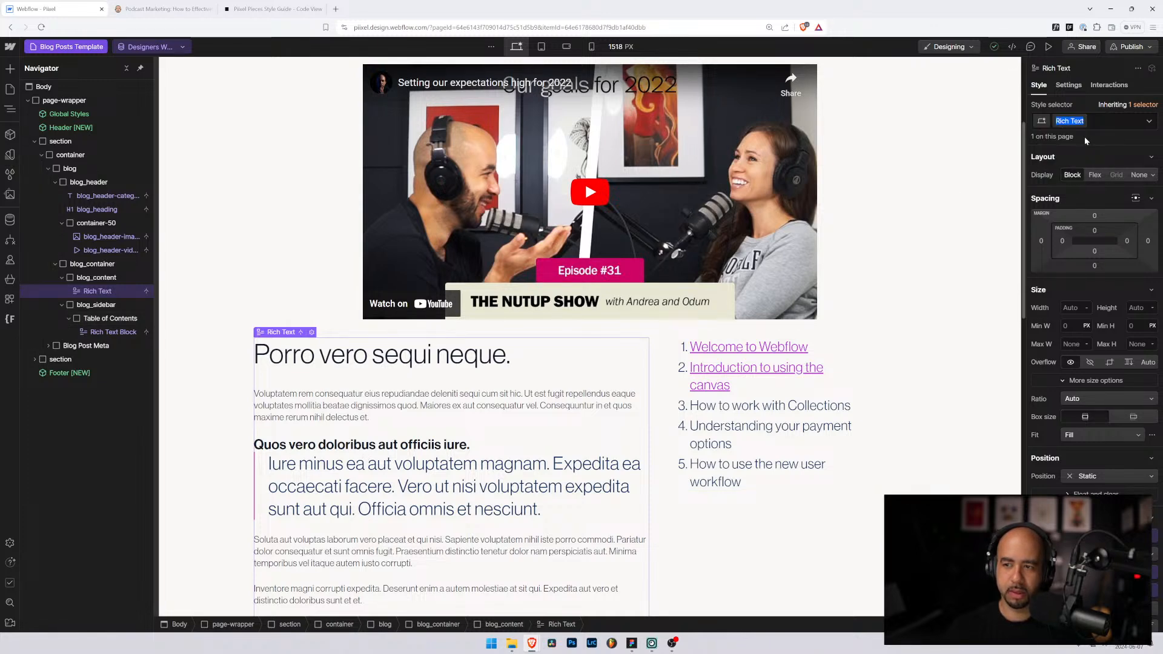
{"action": "type", "text": "reich-text"}
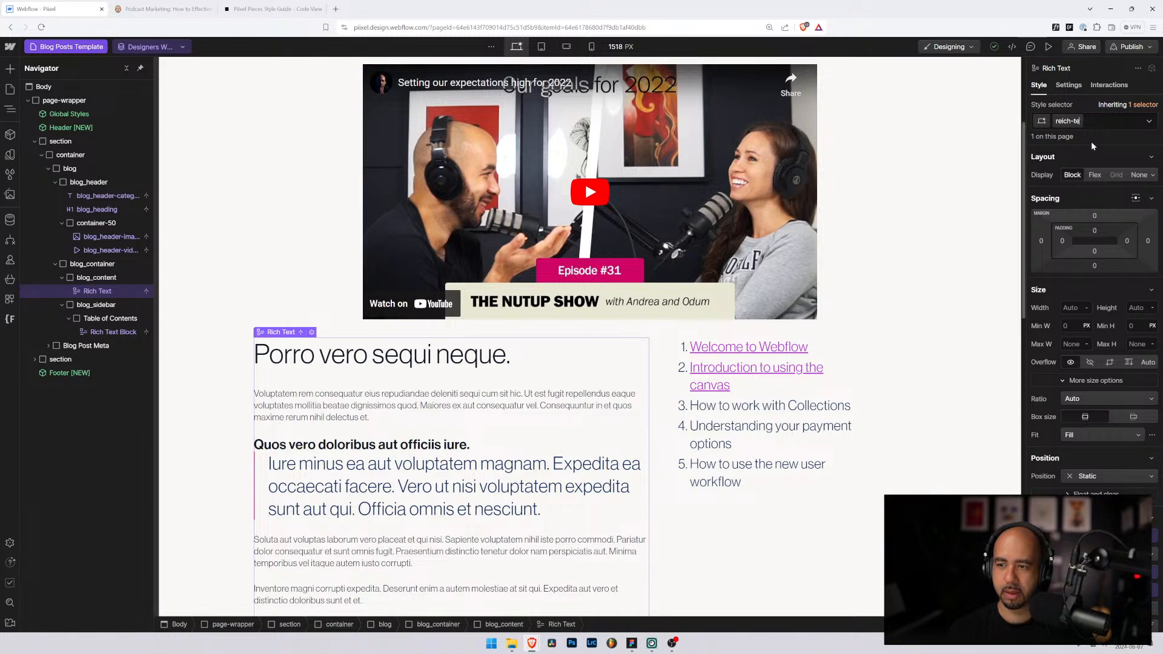
{"action": "key", "text": "BackSpace"}
{"action": "key", "text": "BackSpace"}
{"action": "key", "text": "BackSpace"}
{"action": "key", "text": "BackSpace"}
{"action": "key", "text": "BackSpace"}
{"action": "key", "text": "BackSpace"}
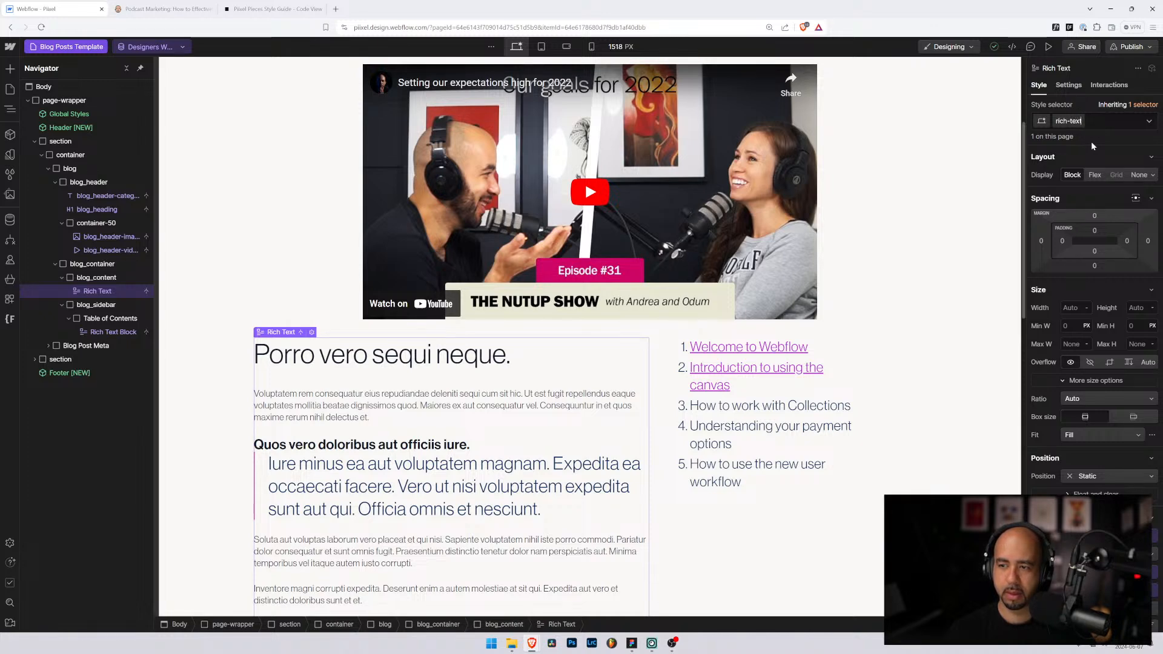
{"action": "key", "text": "Return"}
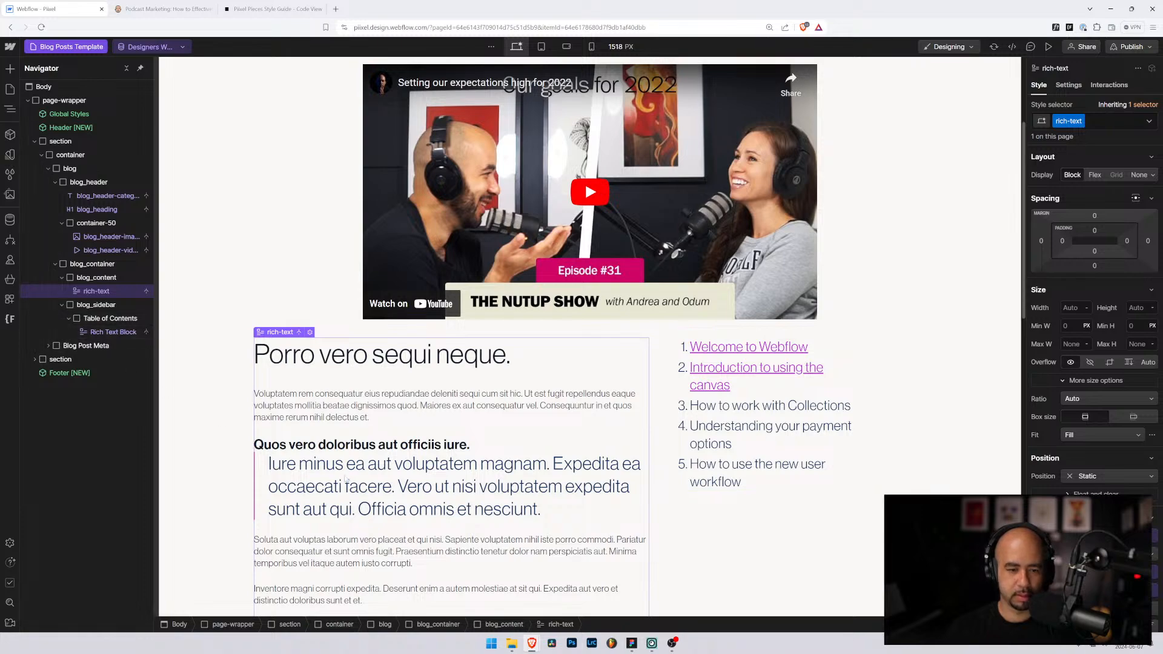
{"action": "scroll", "coordinate": [403, 488], "scroll_direction": "down", "scroll_amount": 2}
{"action": "scroll", "coordinate": [353, 459], "scroll_direction": "down", "scroll_amount": 3}
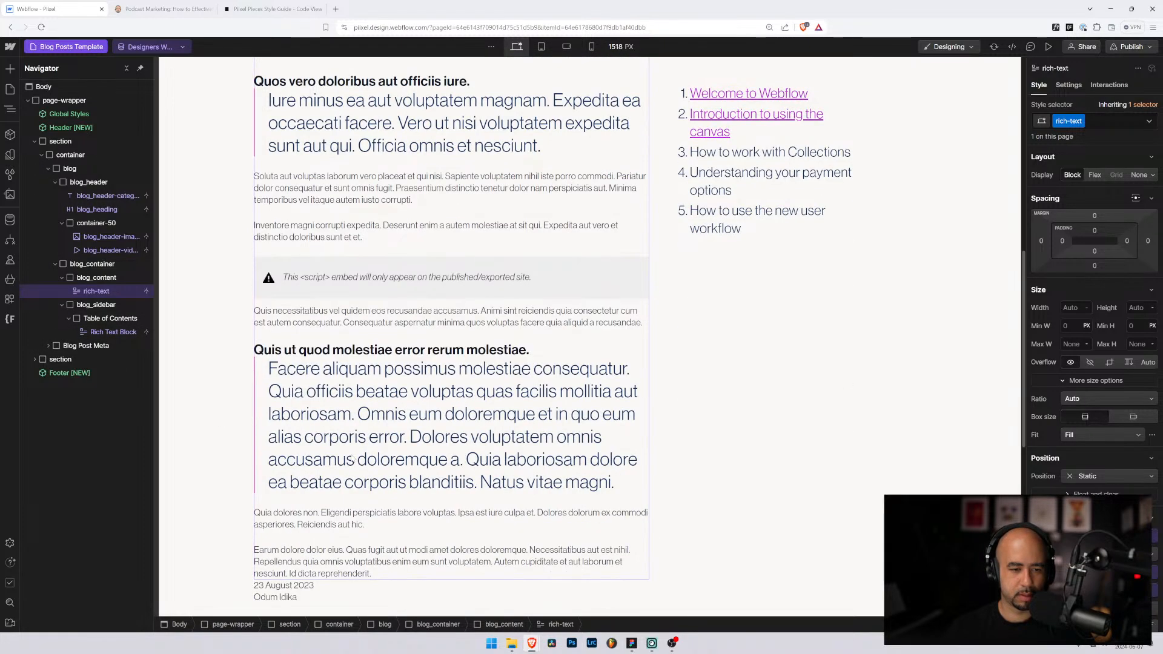
{"action": "scroll", "coordinate": [327, 456], "scroll_direction": "up", "scroll_amount": 3}
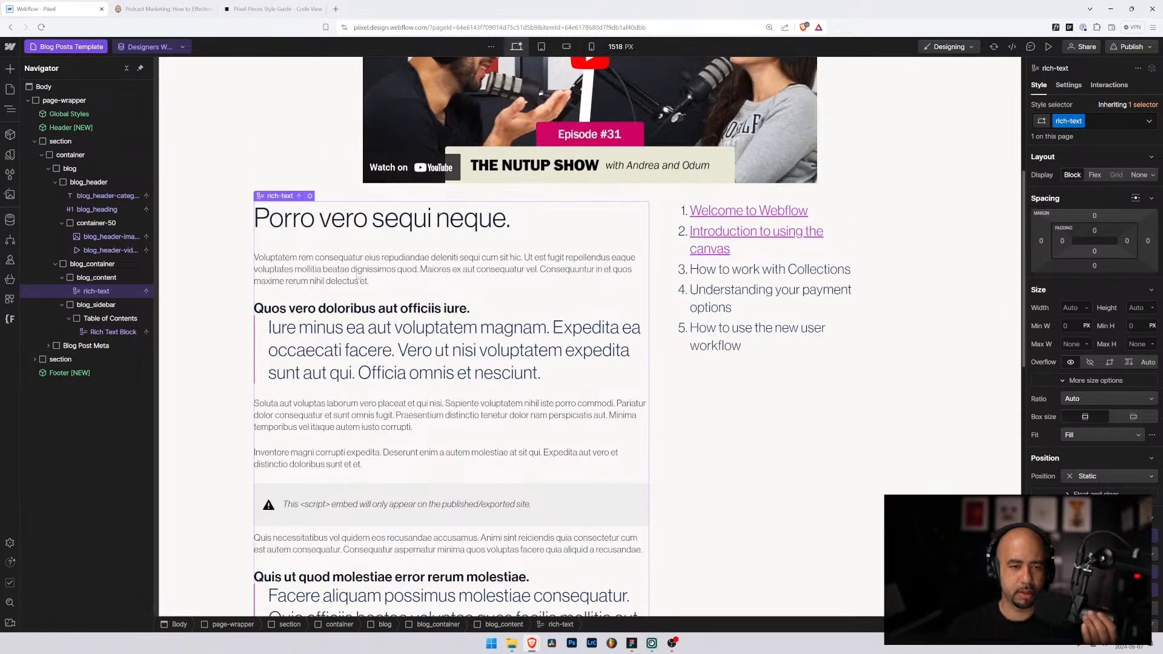
Step: Delete the Table of Contents from the blog sidebar
{"action": "left_click", "coordinate": [90, 310]}
{"action": "left_click", "coordinate": [91, 317]}
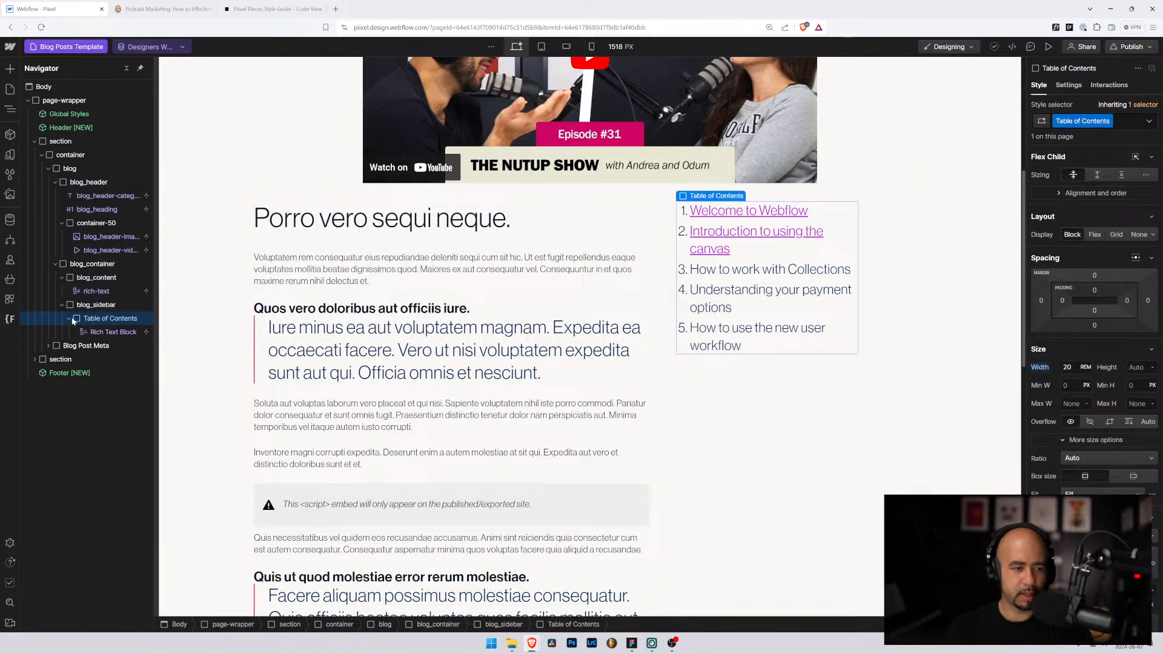
{"action": "key", "text": "Delete"}
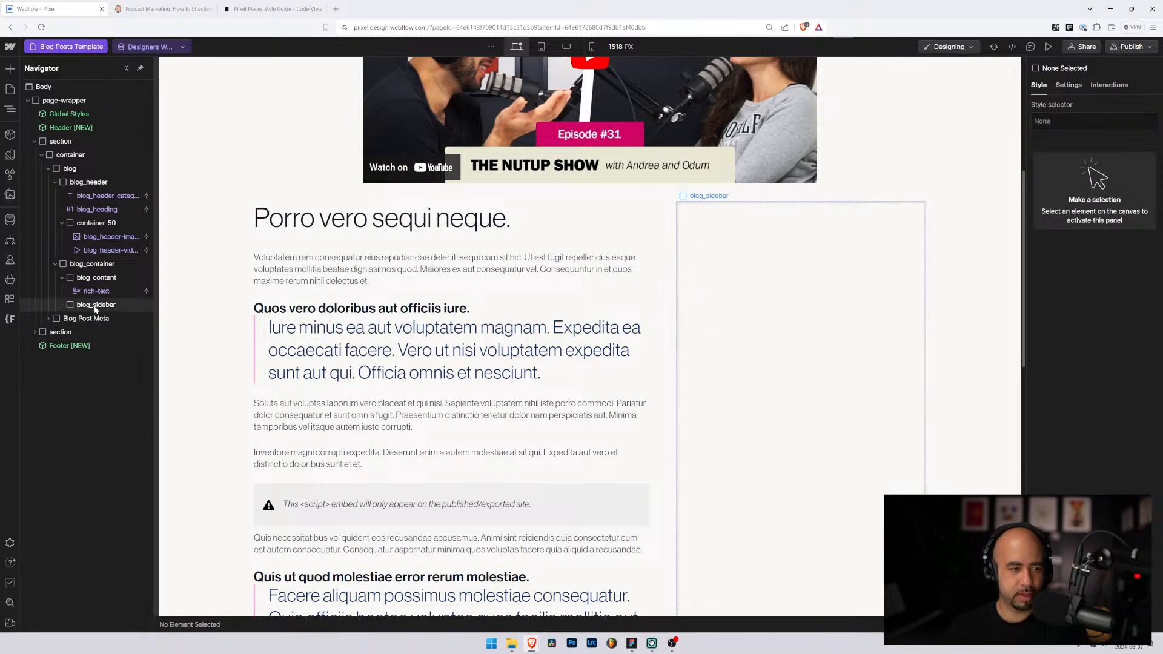
{"action": "left_click", "coordinate": [93, 305]}
Step: Check the Blog page's blog_sidebar, then switch to the Blog Posts Template page
{"action": "left_click", "coordinate": [13, 92]}
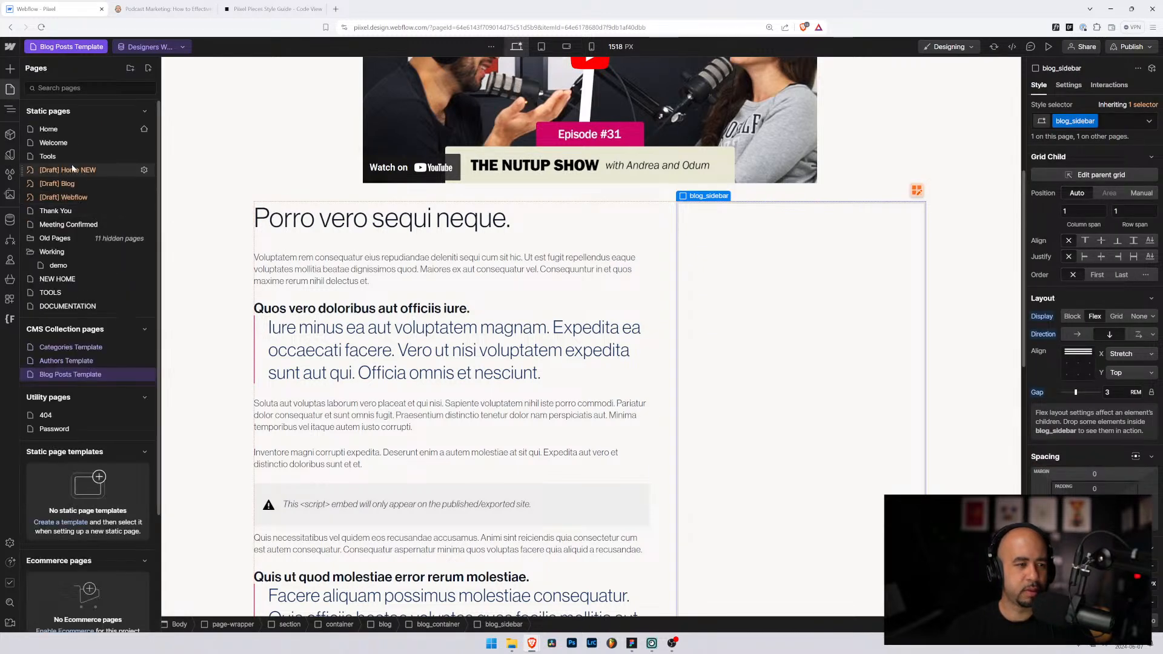
{"action": "left_click", "coordinate": [130, 196]}
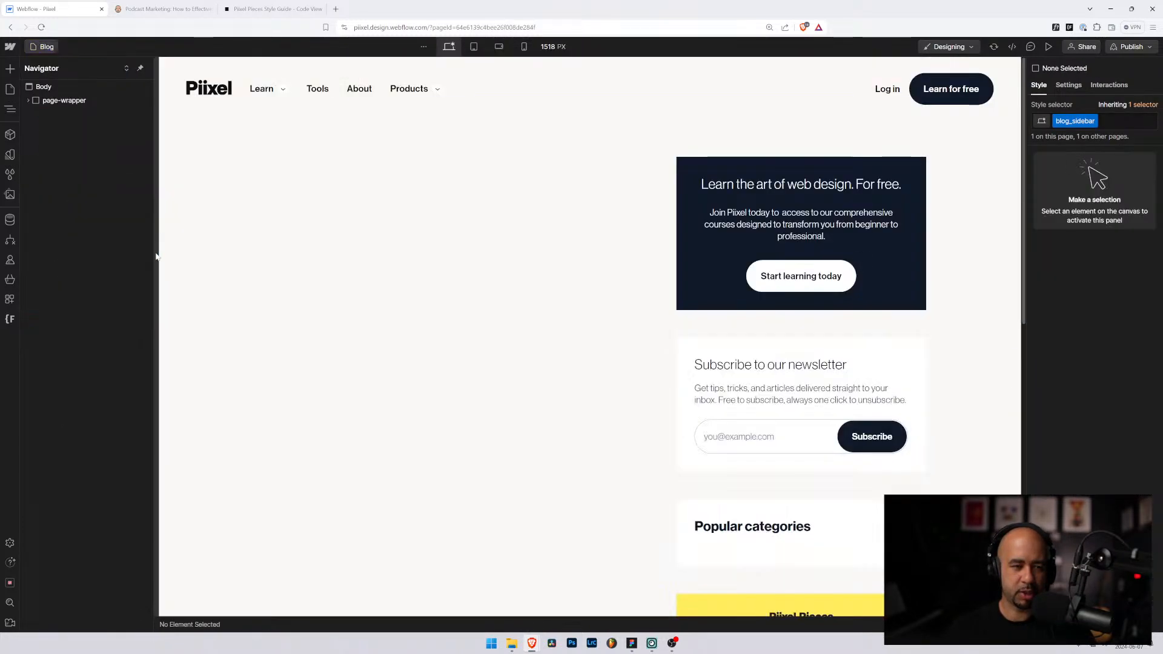
{"action": "left_click", "coordinate": [708, 325]}
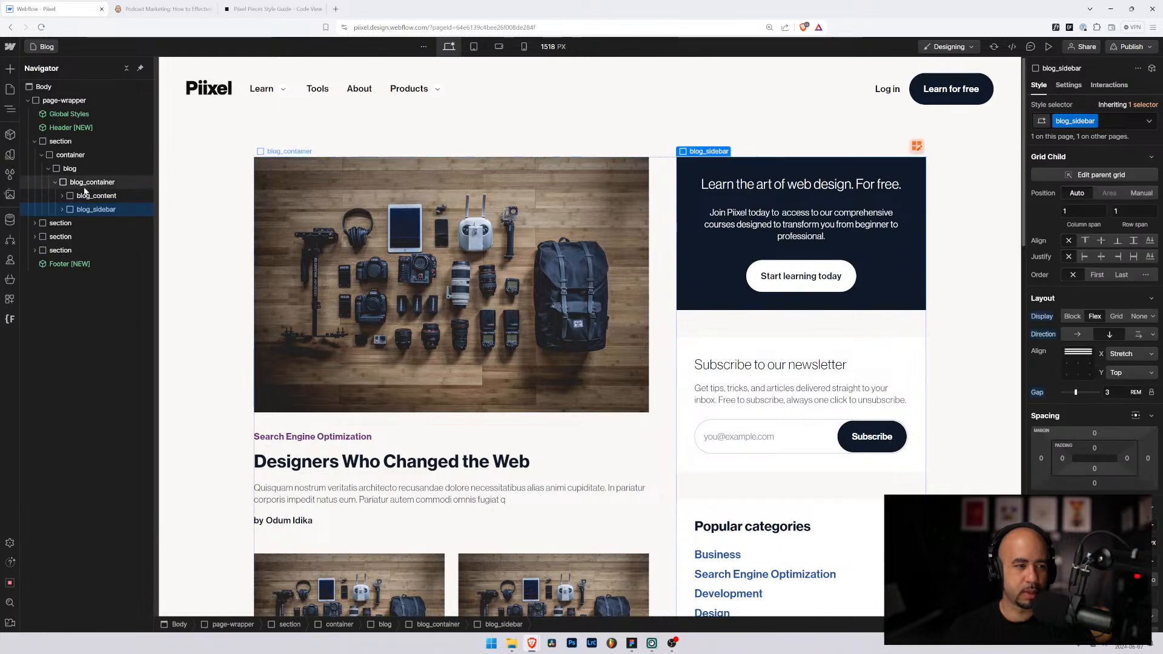
{"action": "left_click", "coordinate": [11, 89]}
{"action": "left_click", "coordinate": [56, 372]}
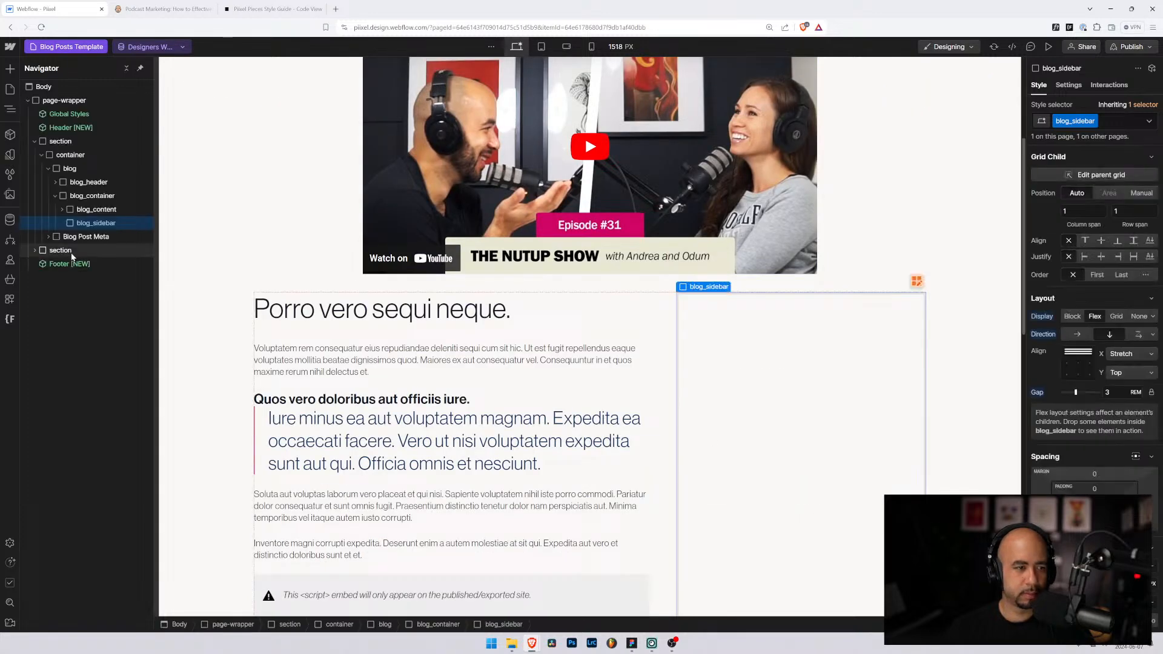
Step: Inspect the blog_container, blog_sidebar and wrapping section on the template
{"action": "left_click", "coordinate": [77, 196]}
{"action": "left_click", "coordinate": [94, 223]}
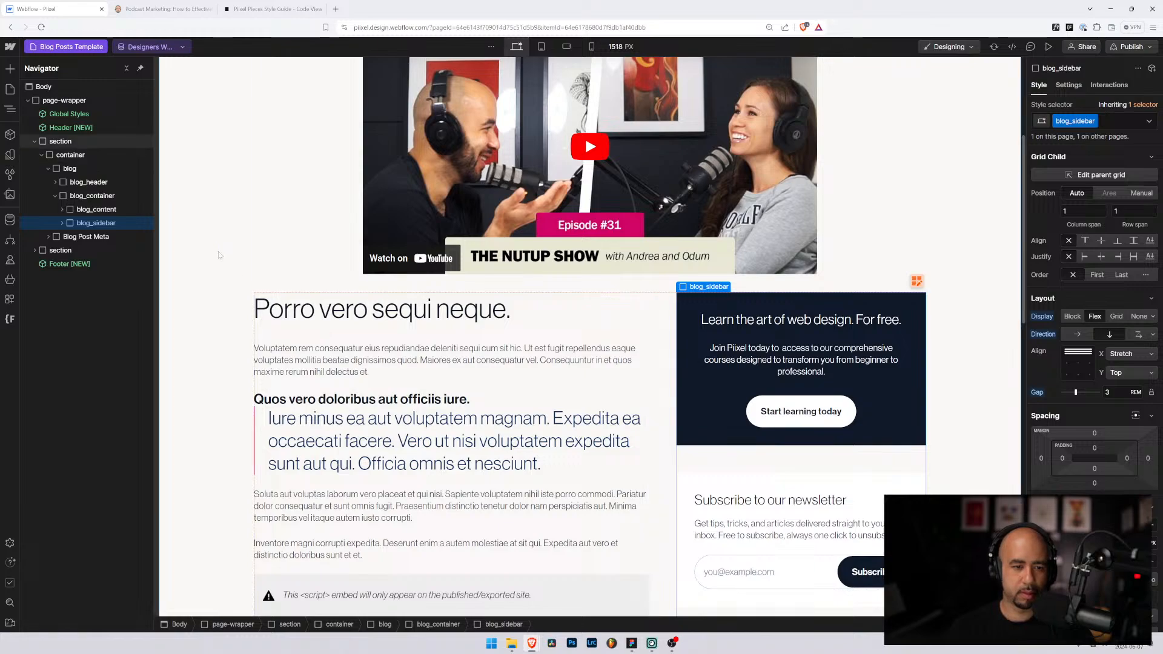
{"action": "left_click", "coordinate": [60, 141]}
{"action": "scroll", "coordinate": [404, 318], "scroll_direction": "down", "scroll_amount": 3}
{"action": "scroll", "coordinate": [404, 317], "scroll_direction": "up", "scroll_amount": 10}
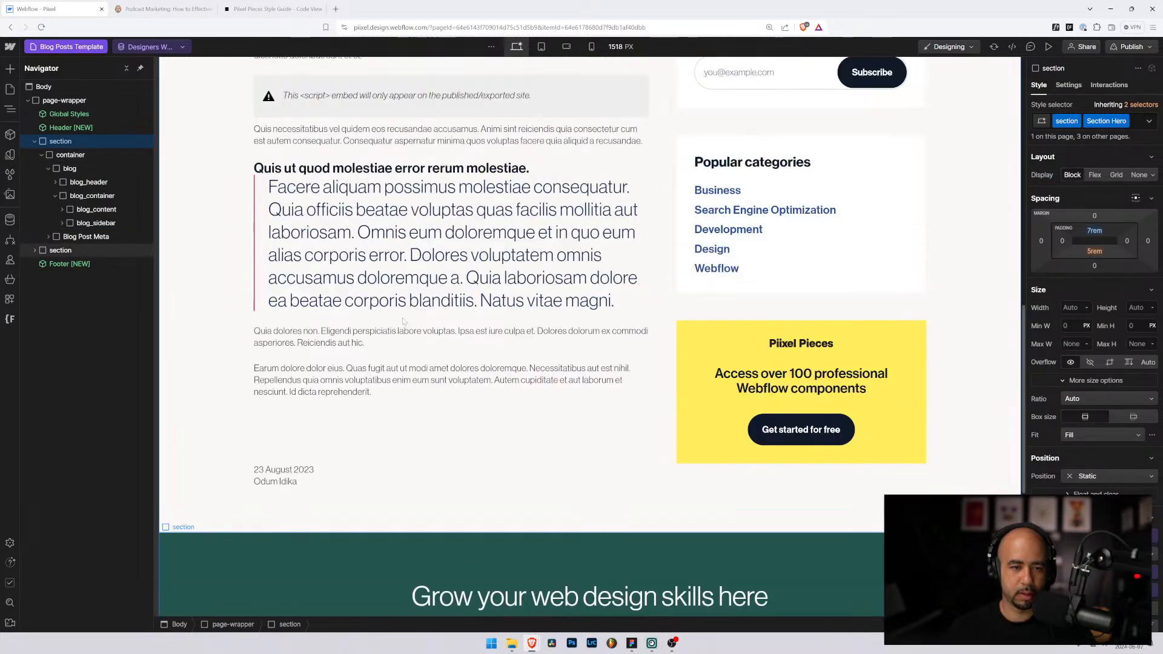
{"action": "scroll", "coordinate": [403, 321], "scroll_direction": "down", "scroll_amount": 3}
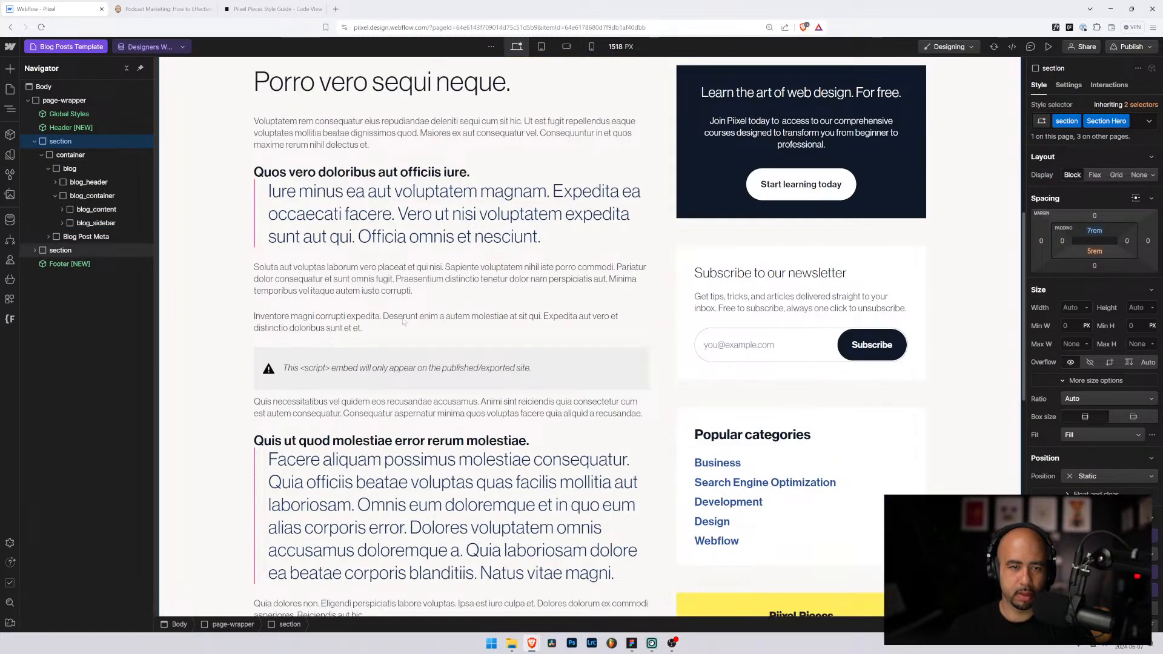
{"action": "scroll", "coordinate": [496, 200], "scroll_direction": "up", "scroll_amount": 2}
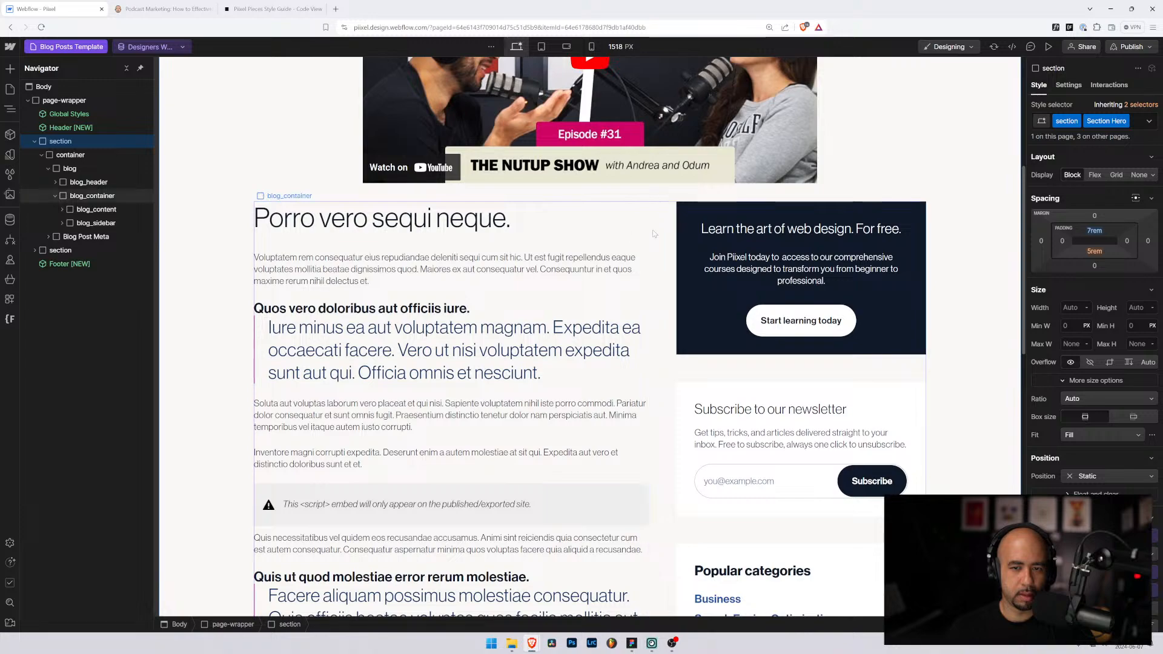
Step: Delete the Blog Post Meta block holding the date and author below the article
{"action": "left_click", "coordinate": [583, 240]}
{"action": "scroll", "coordinate": [583, 240], "scroll_direction": "down", "scroll_amount": 6}
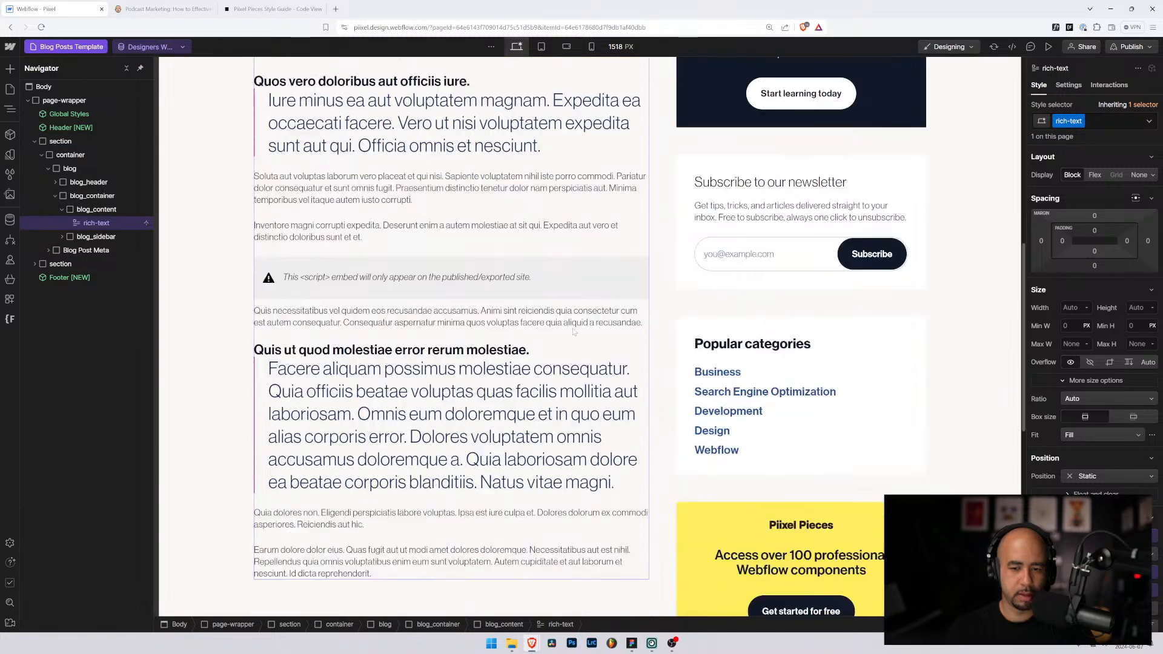
{"action": "left_click", "coordinate": [252, 323]}
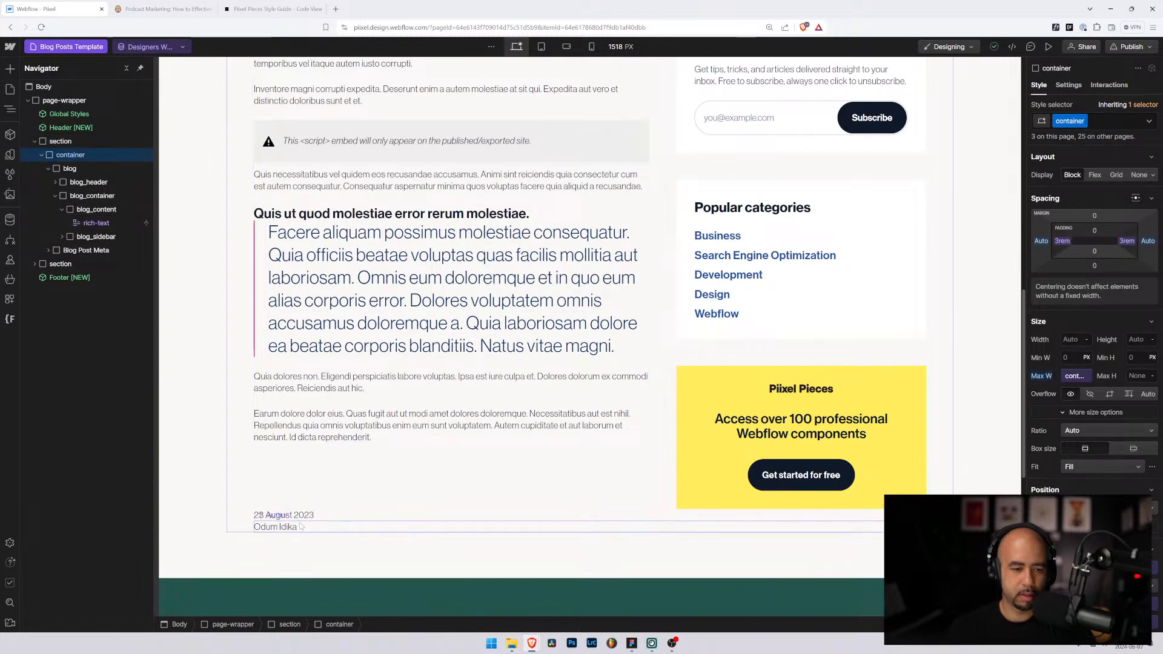
{"action": "left_click", "coordinate": [276, 526]}
{"action": "left_click", "coordinate": [104, 252]}
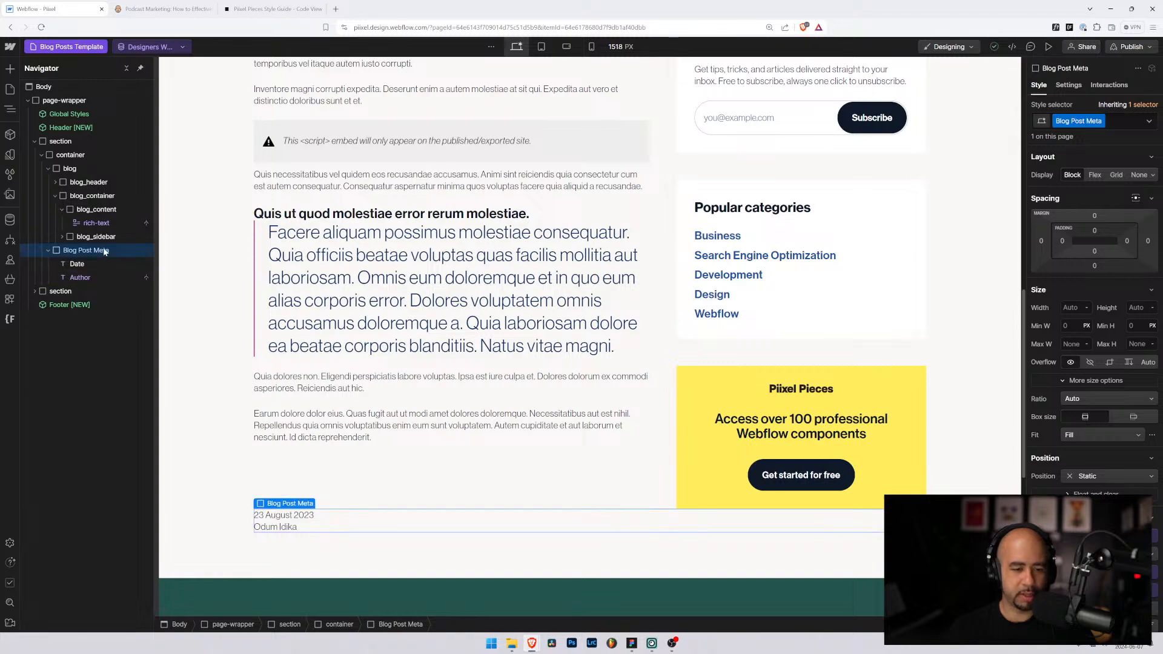
{"action": "key", "text": "Delete"}
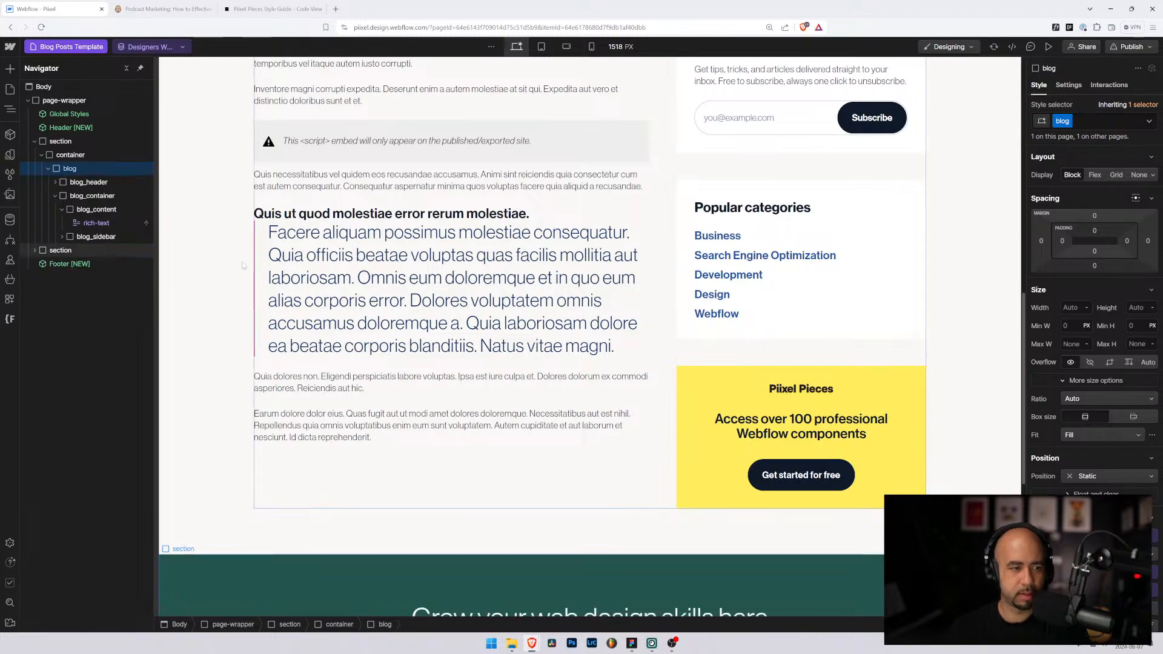
{"action": "scroll", "coordinate": [535, 416], "scroll_direction": "up", "scroll_amount": 2}
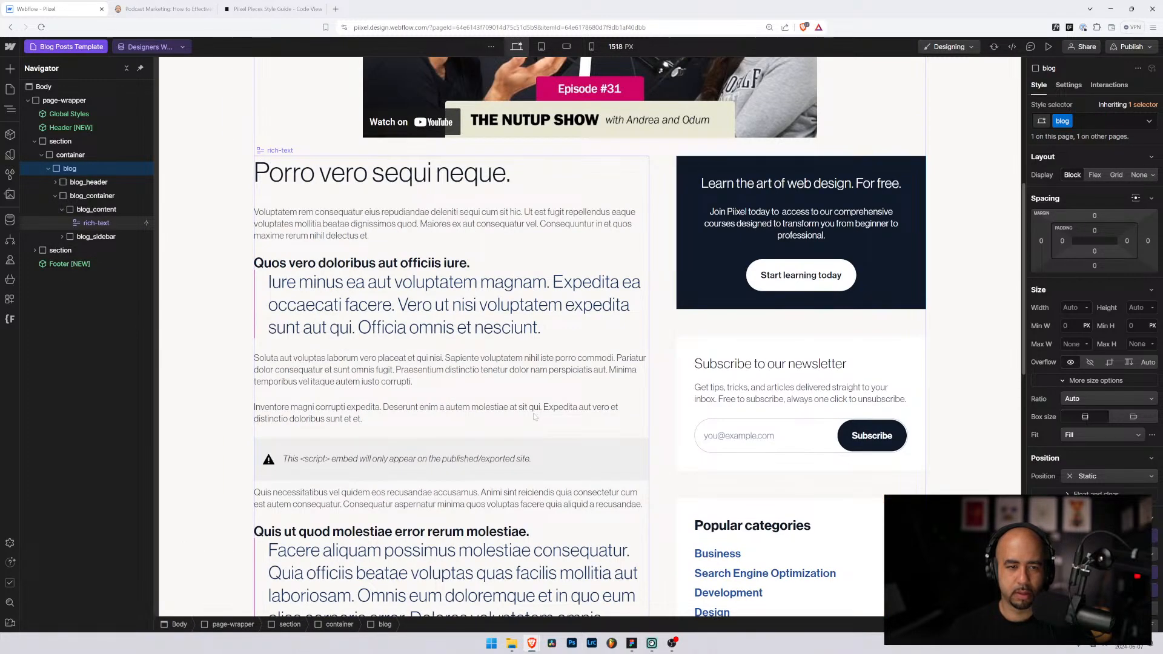
{"action": "left_click", "coordinate": [61, 209]}
{"action": "scroll", "coordinate": [486, 341], "scroll_direction": "down", "scroll_amount": 8}
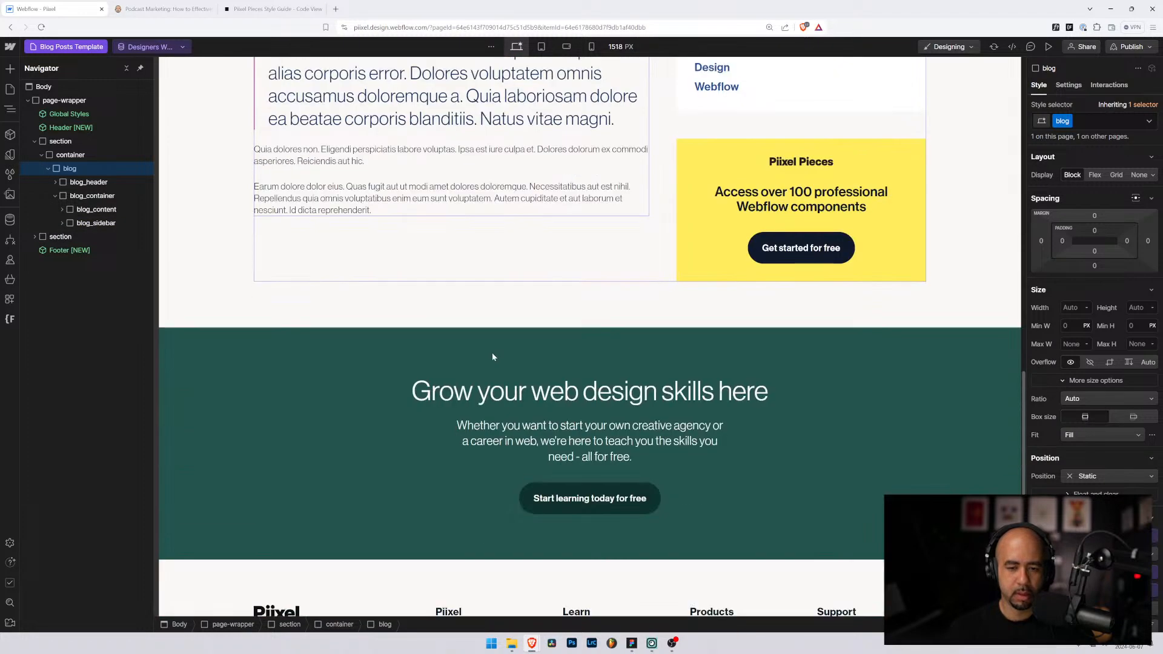
{"action": "left_click", "coordinate": [488, 371]}
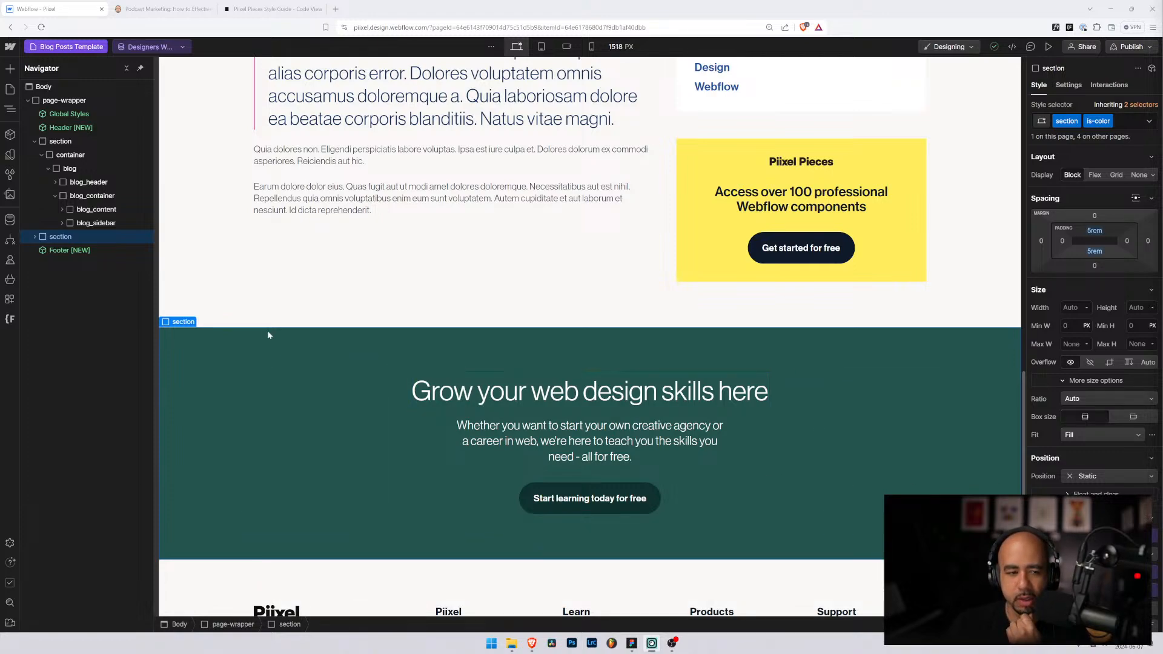
{"action": "scroll", "coordinate": [267, 329], "scroll_direction": "up", "scroll_amount": 8}
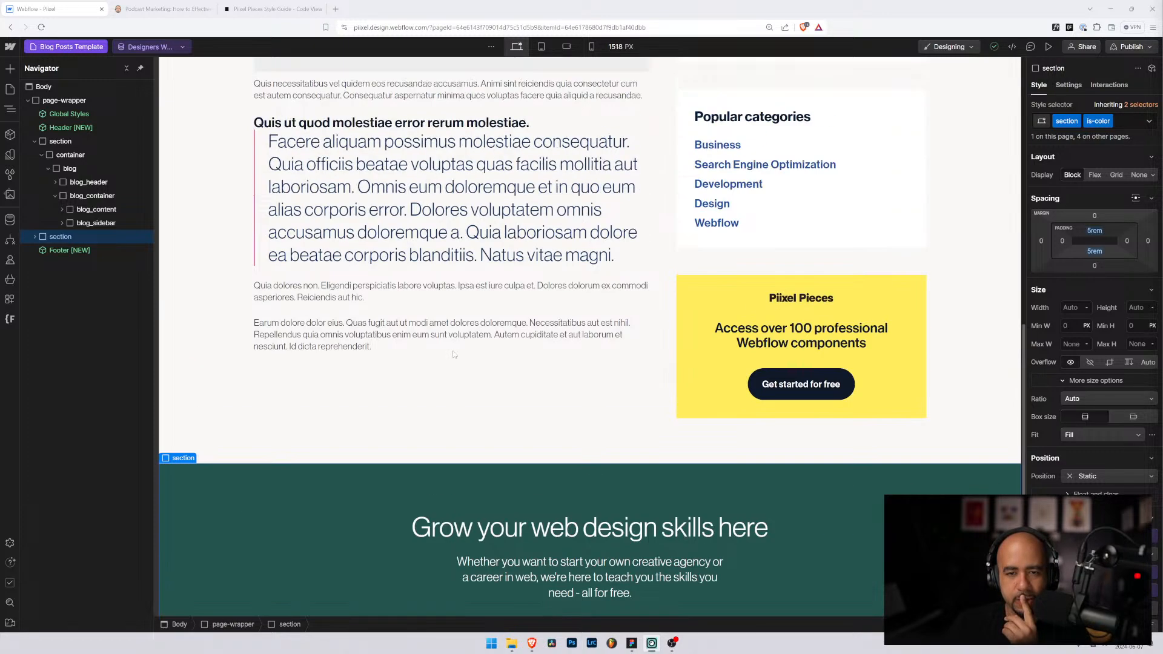
{"action": "scroll", "coordinate": [456, 357], "scroll_direction": "up", "scroll_amount": 3}
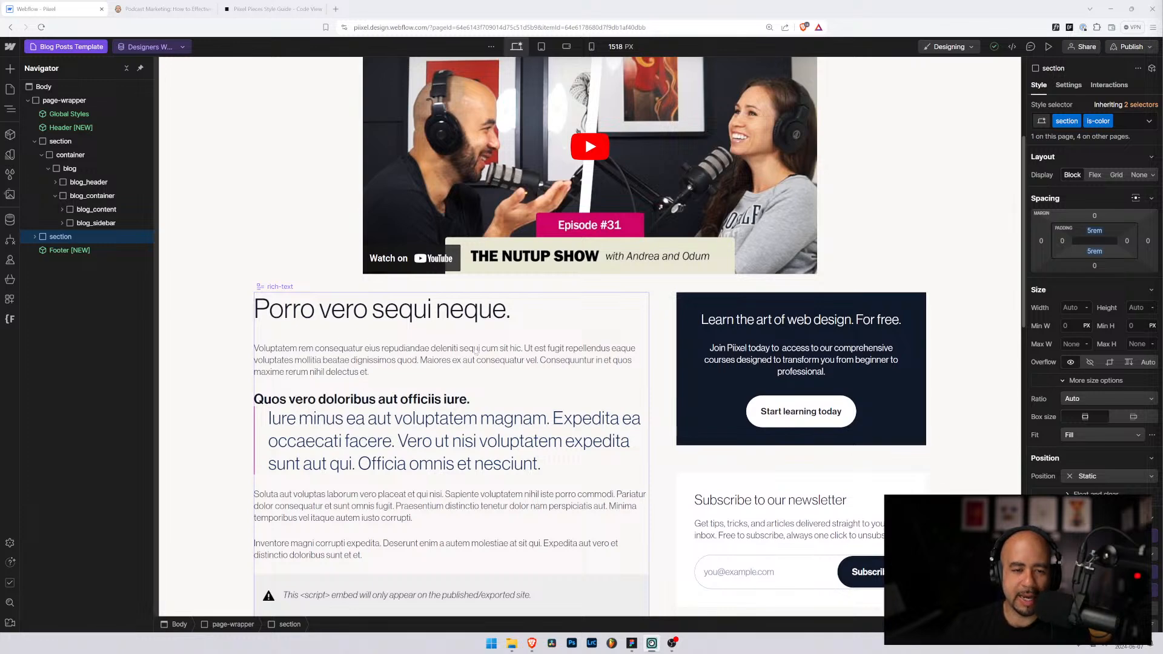
Step: Set blog_header's bottom margin to 3rem, then increase it to 5rem
{"action": "left_click", "coordinate": [84, 196]}
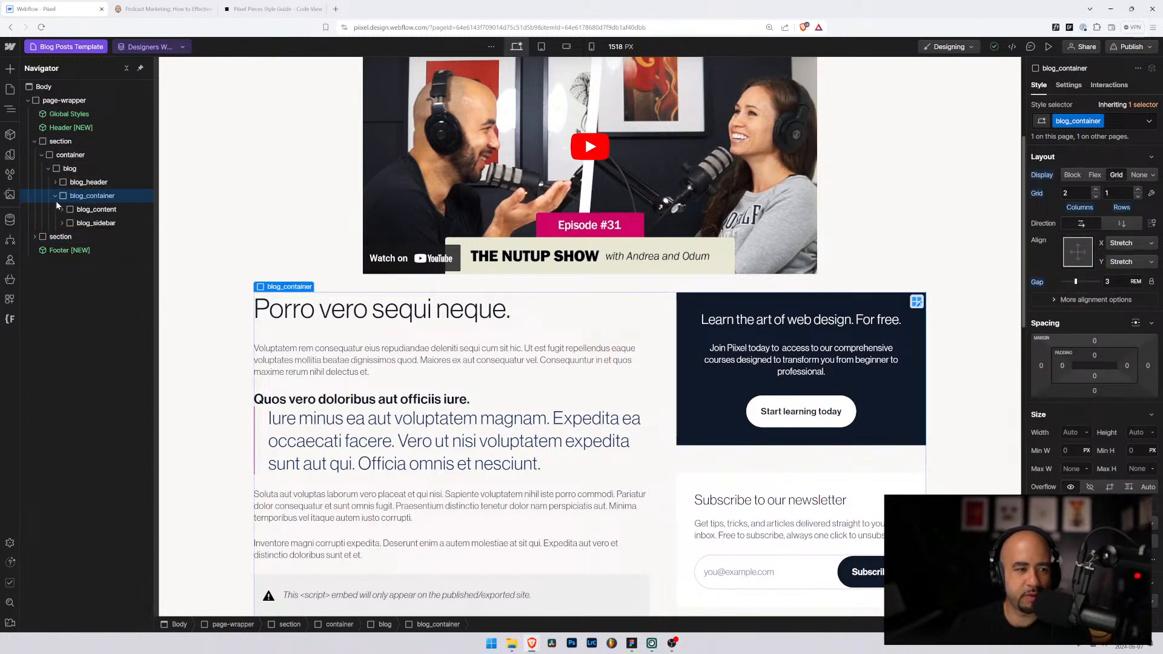
{"action": "left_click", "coordinate": [66, 185]}
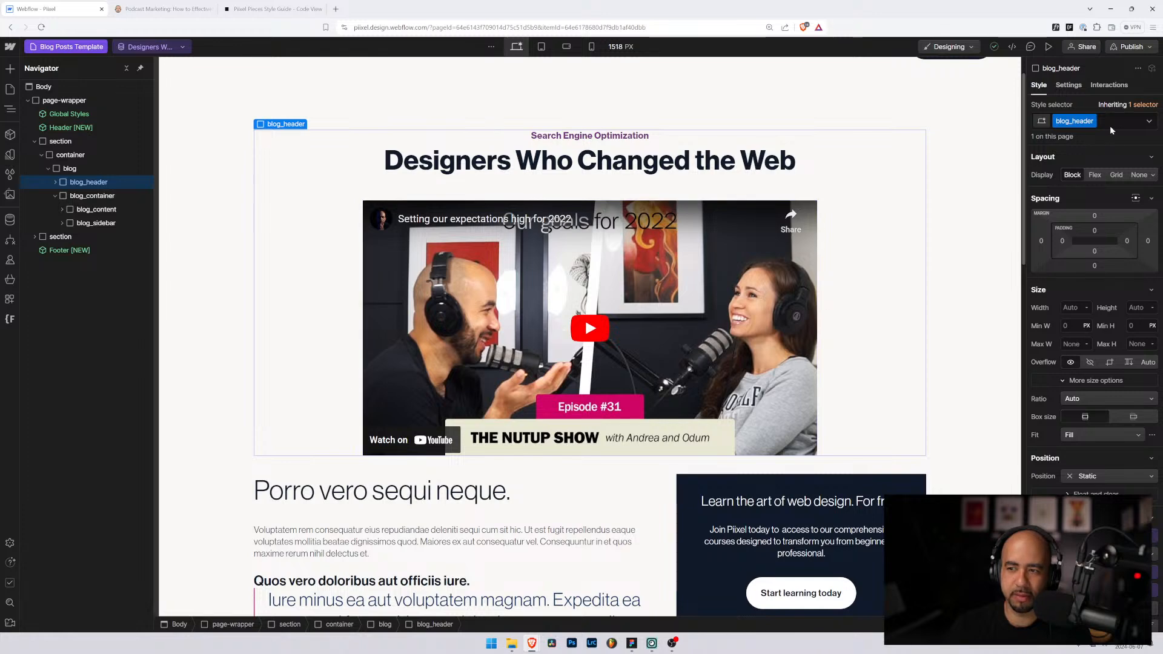
{"action": "left_click", "coordinate": [1095, 266]}
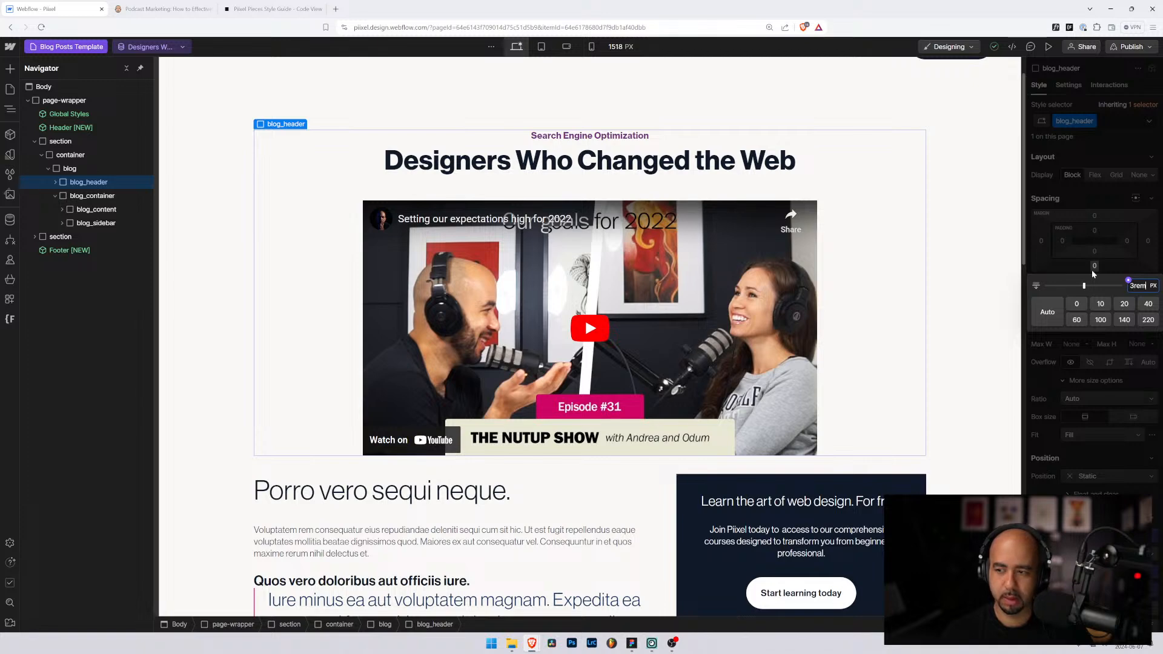
{"action": "key", "text": "Return"}
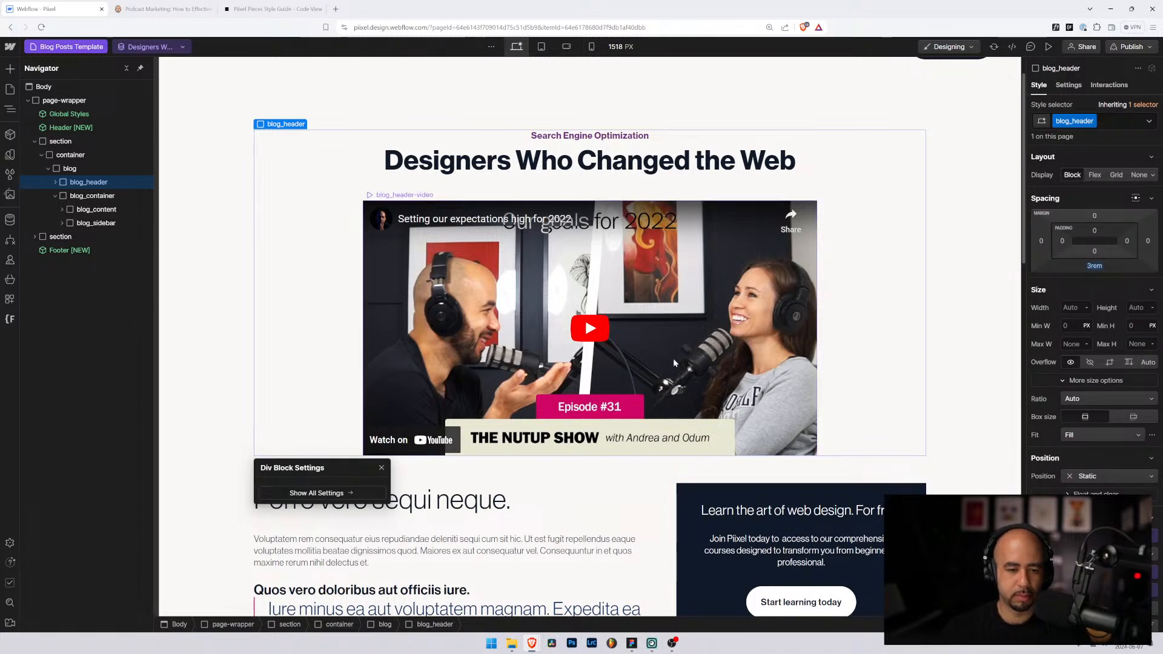
{"action": "scroll", "coordinate": [439, 326], "scroll_direction": "down", "scroll_amount": 3}
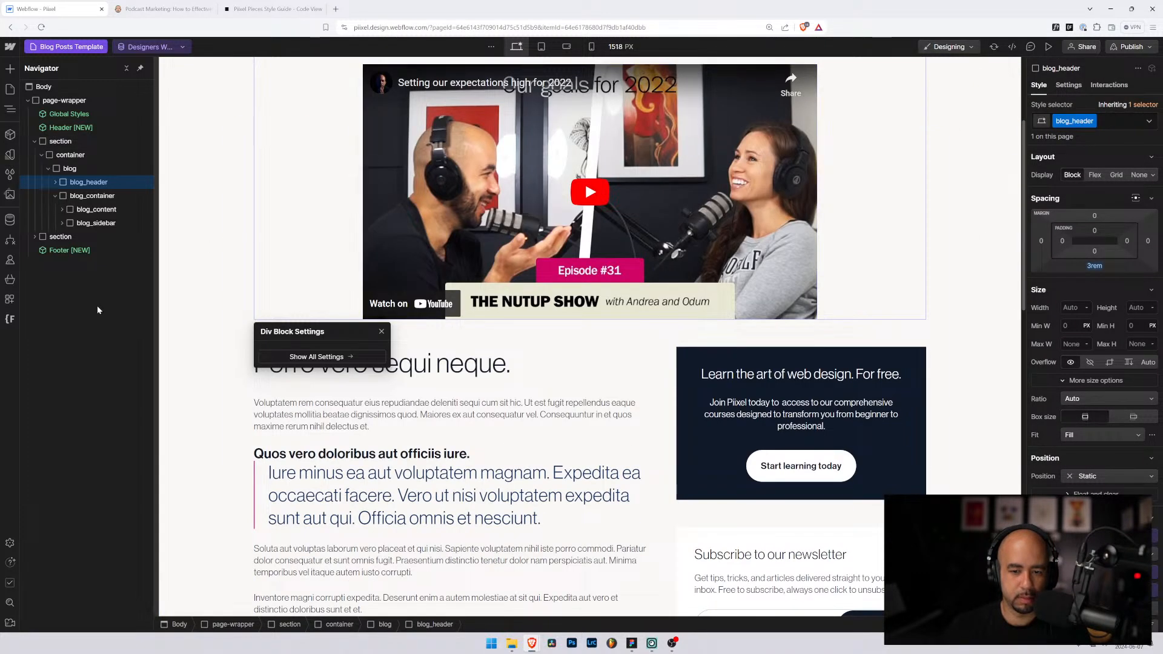
{"action": "left_click", "coordinate": [1093, 268]}
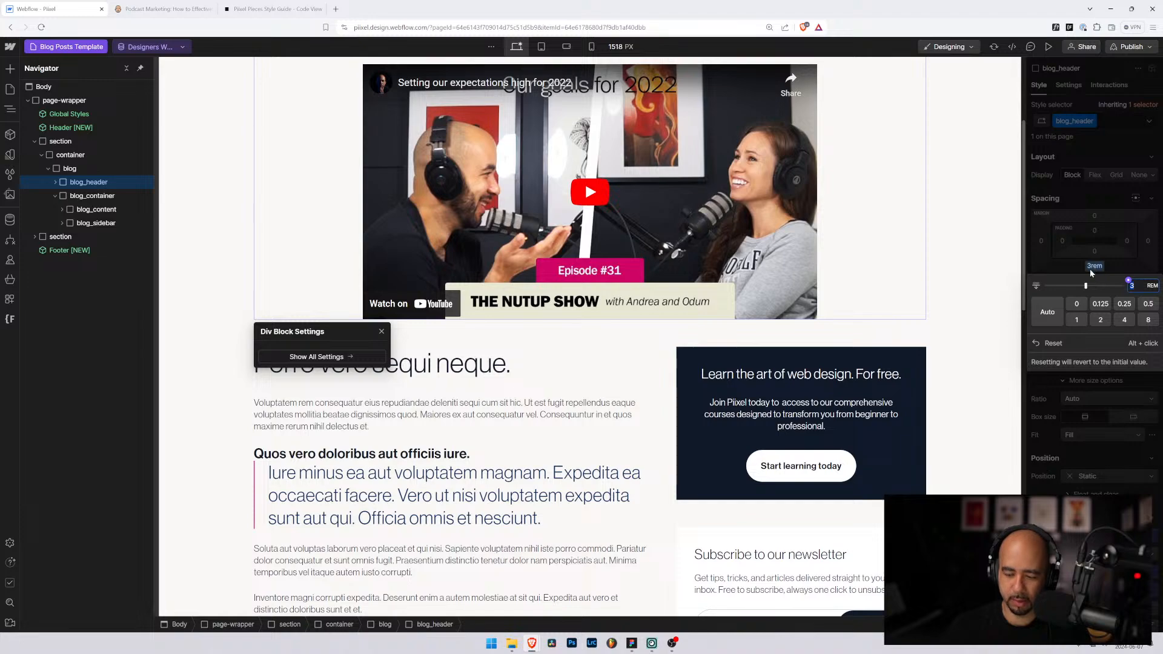
{"action": "type", "text": "5"}
{"action": "key", "text": "Return"}
{"action": "left_click", "coordinate": [209, 418]}
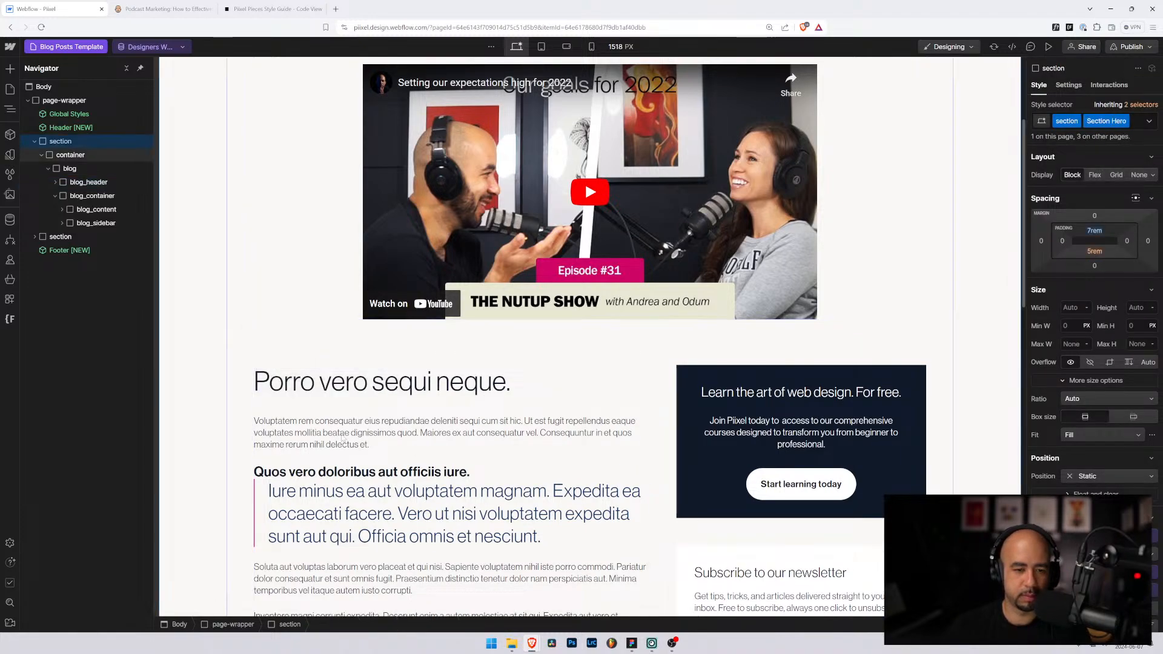
{"action": "scroll", "coordinate": [960, 355], "scroll_direction": "down", "scroll_amount": 8}
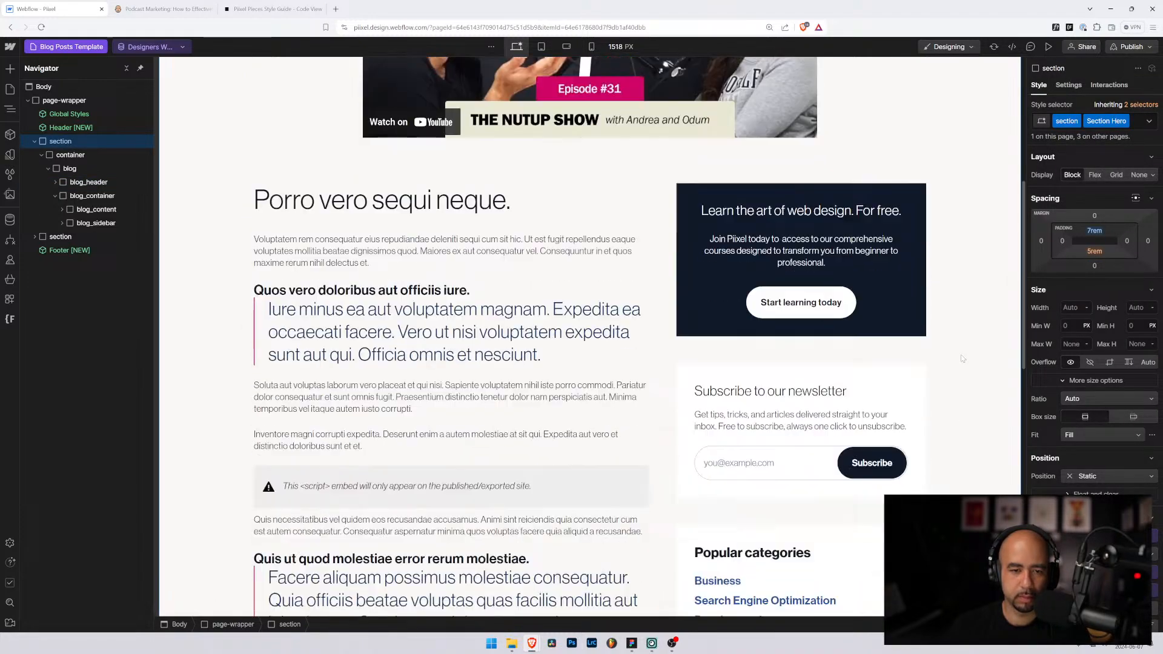
{"action": "scroll", "coordinate": [581, 368], "scroll_direction": "up", "scroll_amount": 6}
{"action": "scroll", "coordinate": [581, 368], "scroll_direction": "up", "scroll_amount": 5}
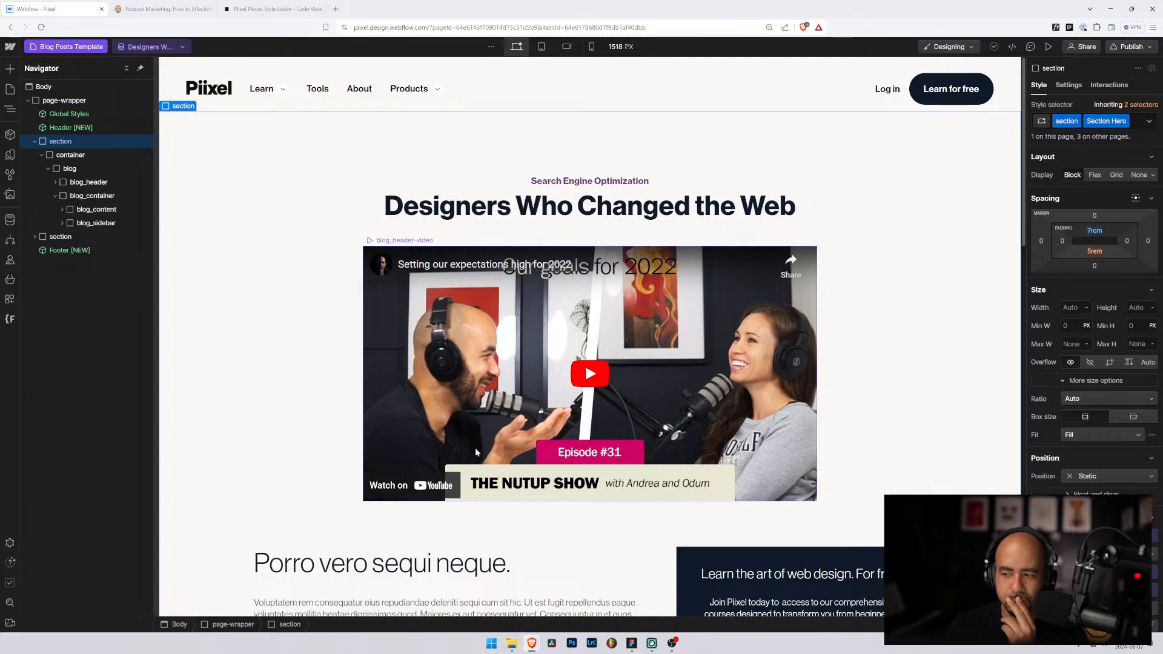
{"action": "scroll", "coordinate": [475, 448], "scroll_direction": "down", "scroll_amount": 4}
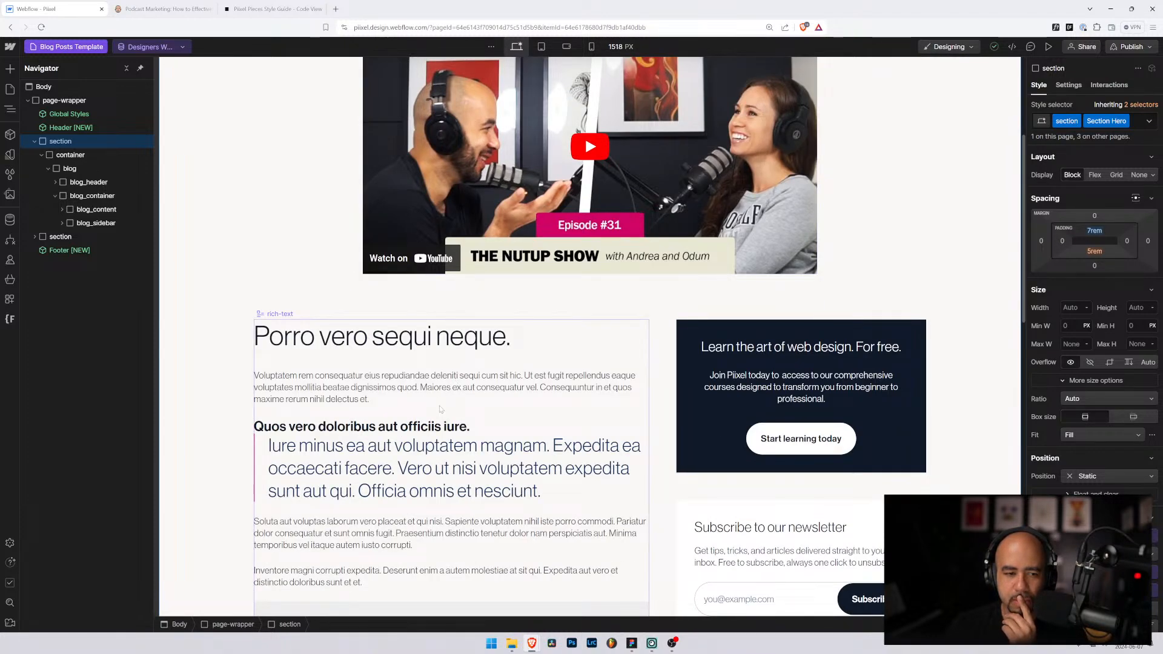
{"action": "scroll", "coordinate": [437, 414], "scroll_direction": "down", "scroll_amount": 1}
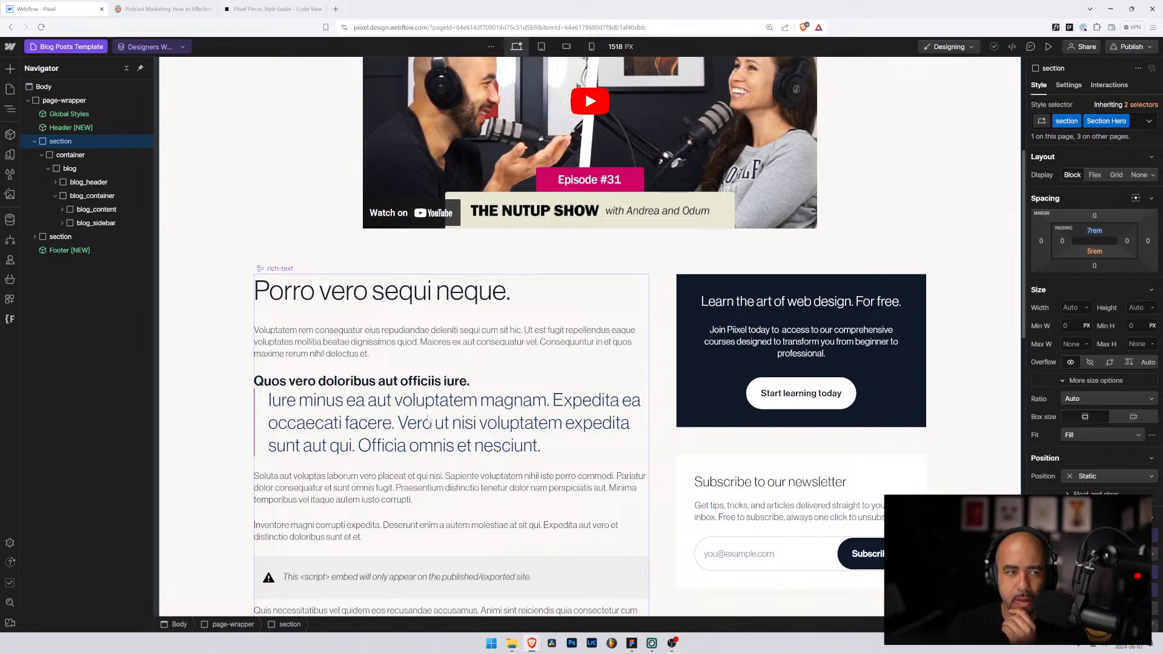
{"action": "scroll", "coordinate": [428, 418], "scroll_direction": "down", "scroll_amount": 3}
{"action": "scroll", "coordinate": [429, 418], "scroll_direction": "down", "scroll_amount": 2}
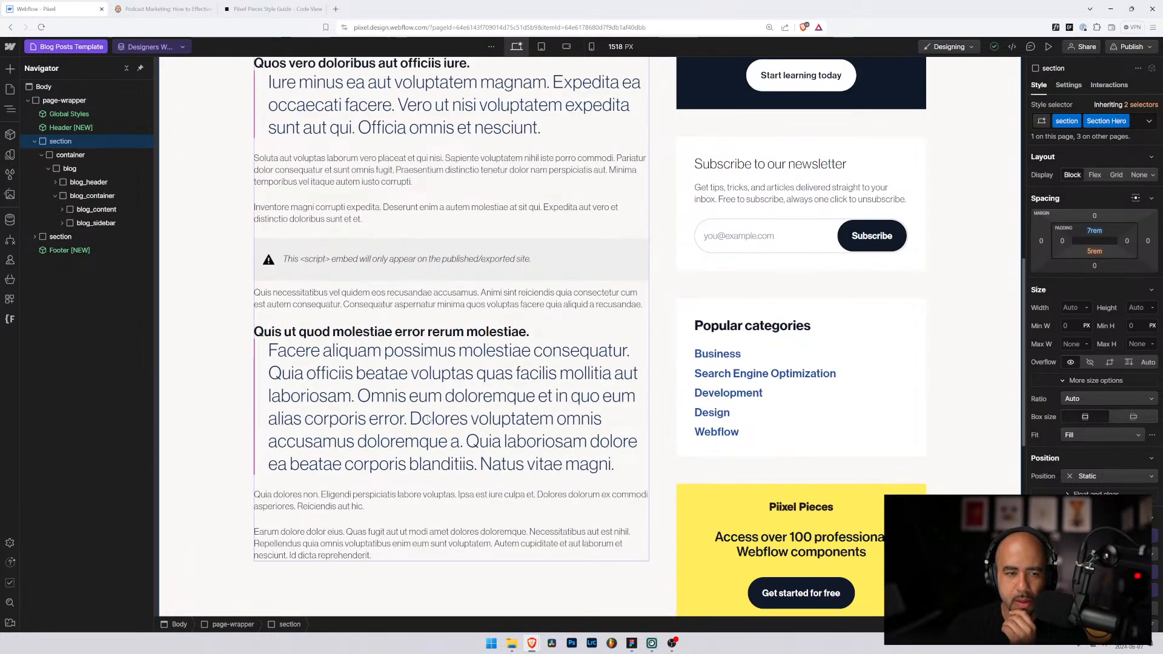
{"action": "scroll", "coordinate": [428, 418], "scroll_direction": "up", "scroll_amount": 5}
{"action": "left_click", "coordinate": [370, 383]}
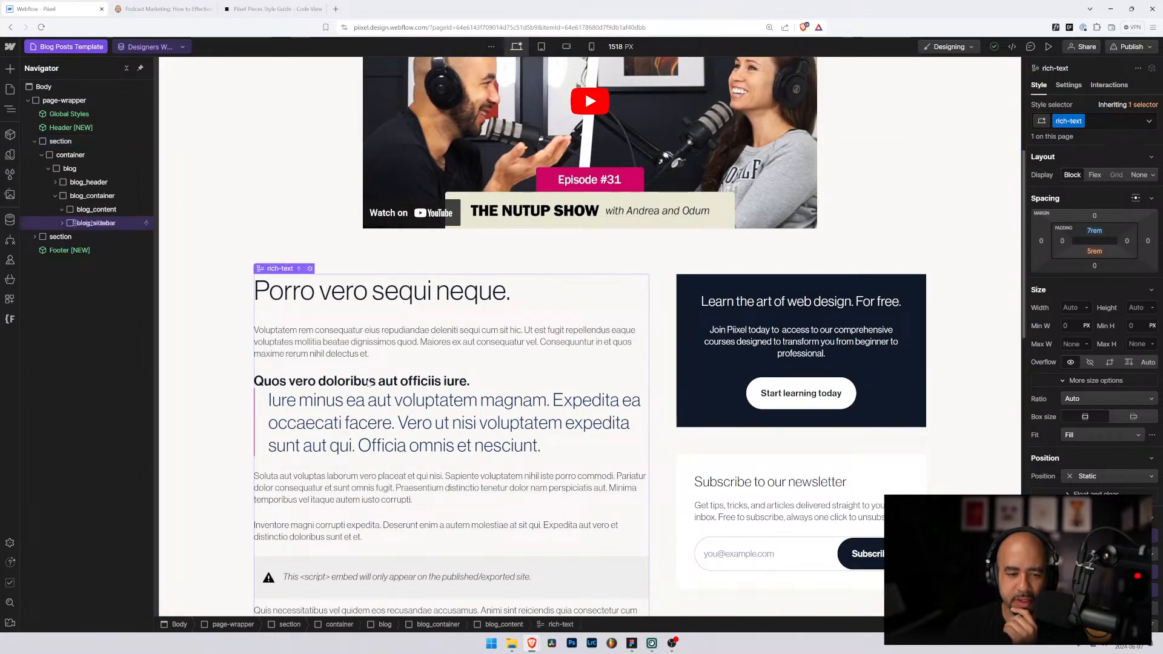
{"action": "scroll", "coordinate": [427, 424], "scroll_direction": "down", "scroll_amount": 4}
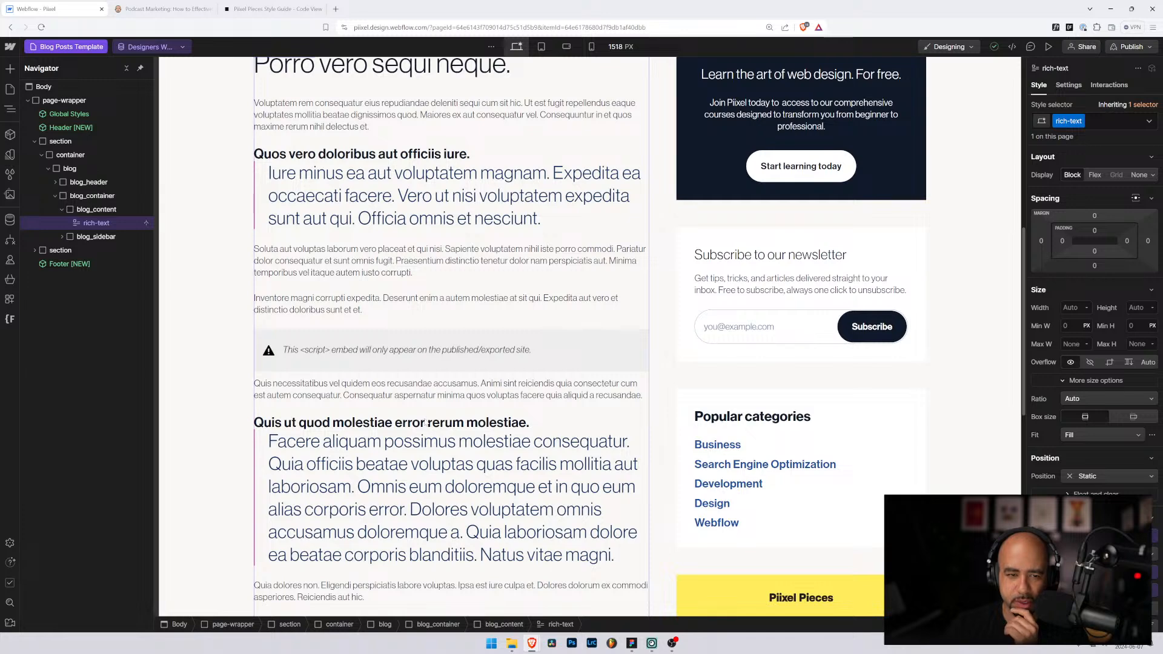
{"action": "scroll", "coordinate": [427, 424], "scroll_direction": "up", "scroll_amount": 3}
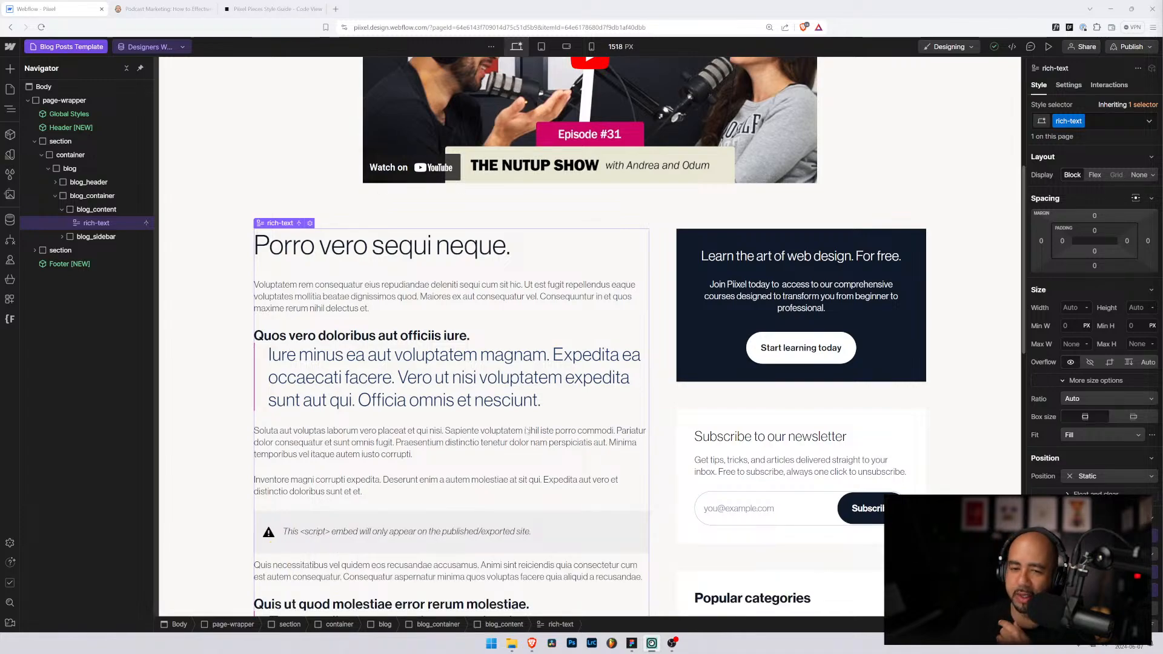
{"action": "scroll", "coordinate": [527, 432], "scroll_direction": "down", "scroll_amount": 8}
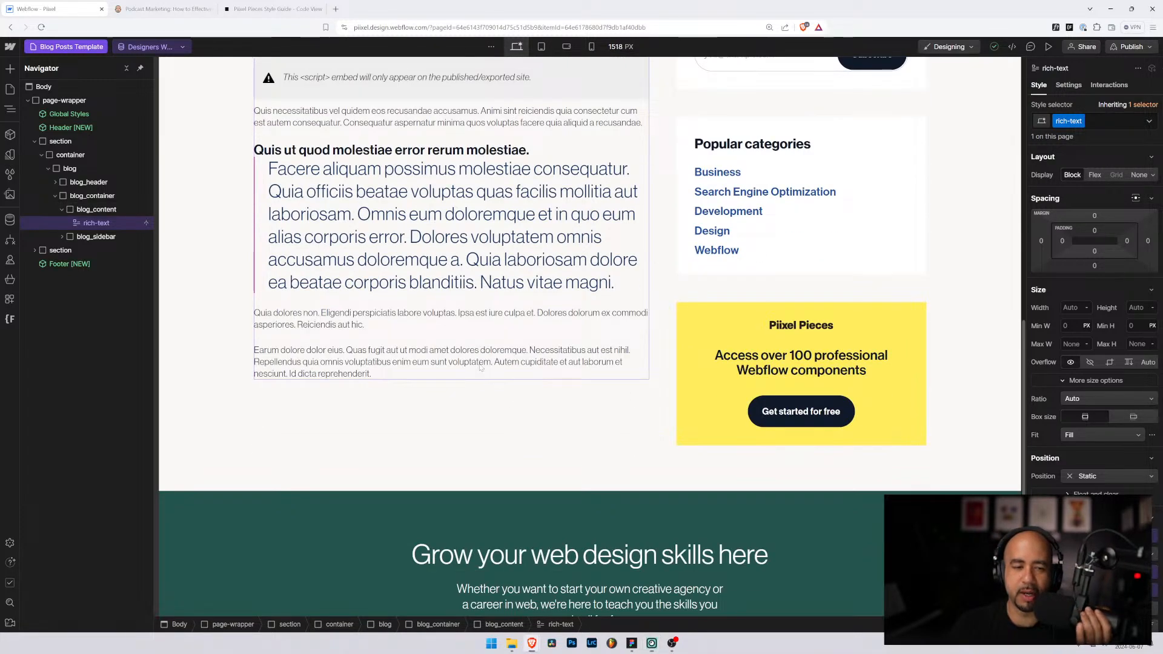
{"action": "scroll", "coordinate": [480, 368], "scroll_direction": "up", "scroll_amount": 9}
{"action": "scroll", "coordinate": [503, 378], "scroll_direction": "down", "scroll_amount": 8}
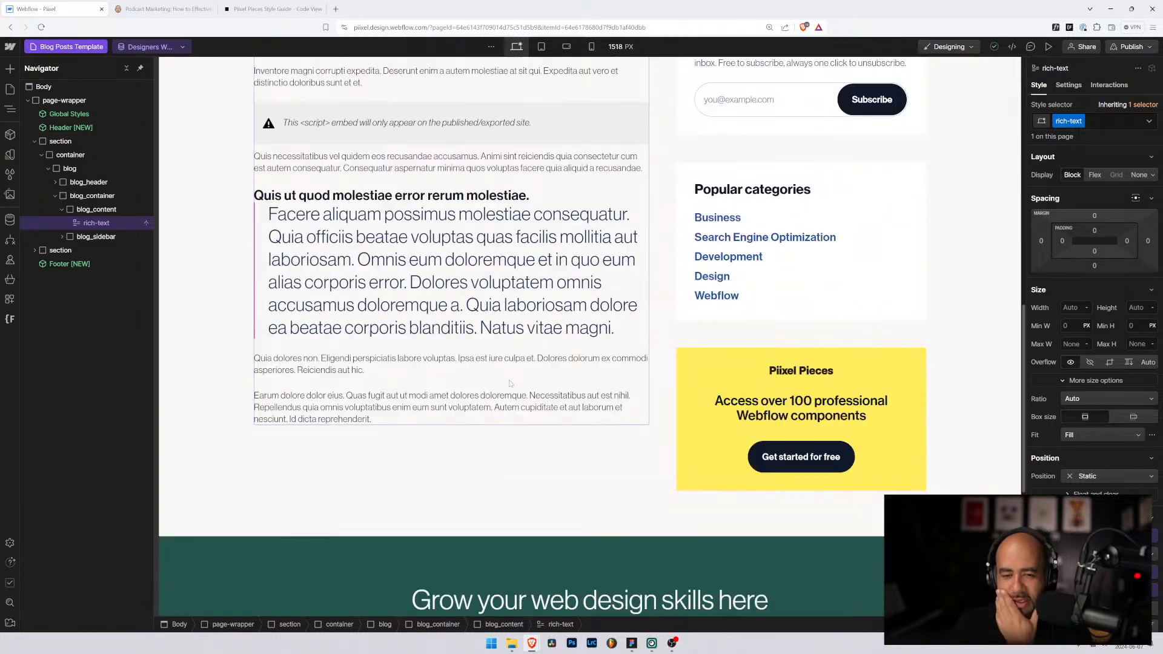
Step: Insert a Div Block into blog_content below the rich text using quick search
{"action": "left_click", "coordinate": [67, 209]}
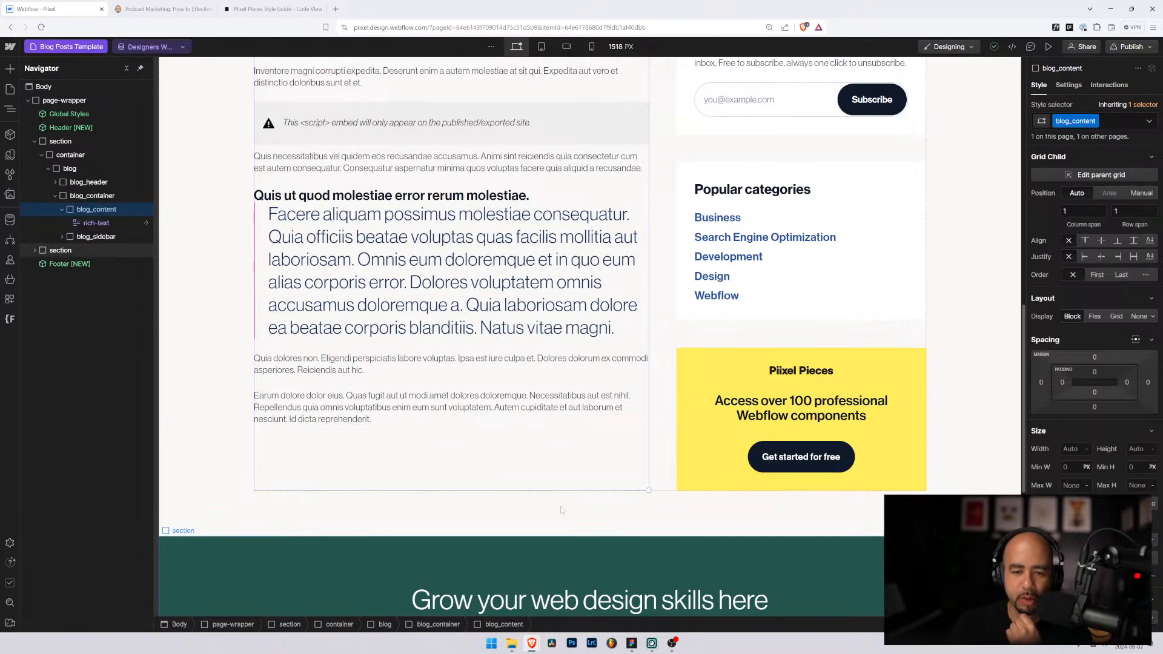
{"action": "scroll", "coordinate": [475, 456], "scroll_direction": "up", "scroll_amount": 2}
{"action": "scroll", "coordinate": [693, 459], "scroll_direction": "down", "scroll_amount": 3}
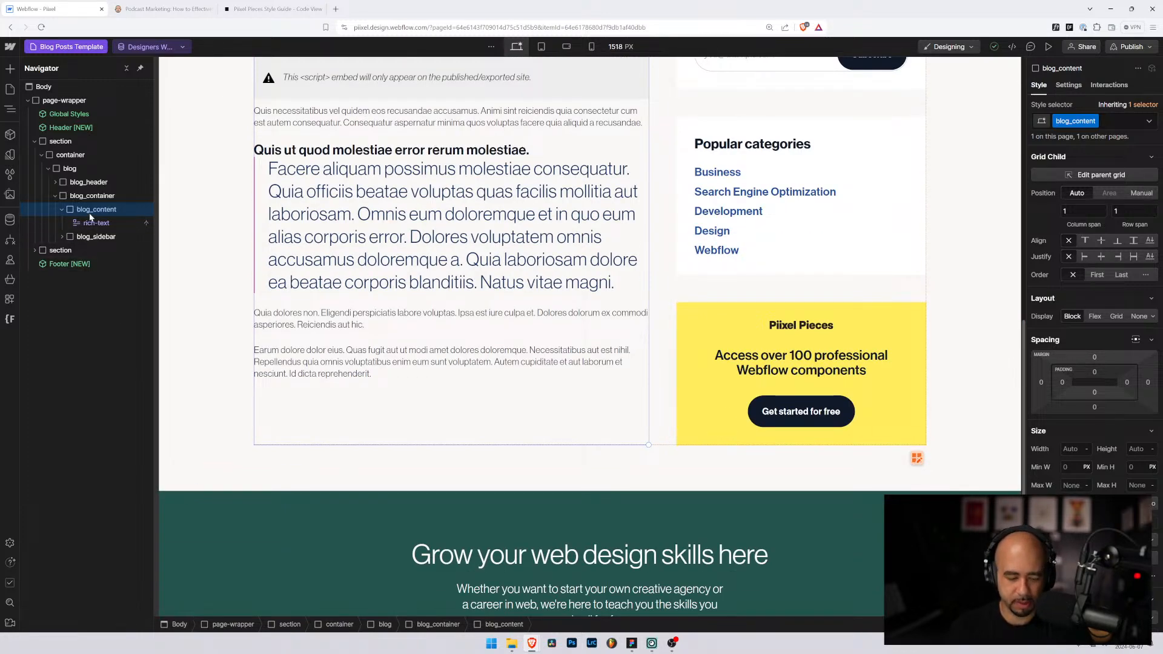
{"action": "key", "text": "ctrl+k"}
{"action": "type", "text": "div"}
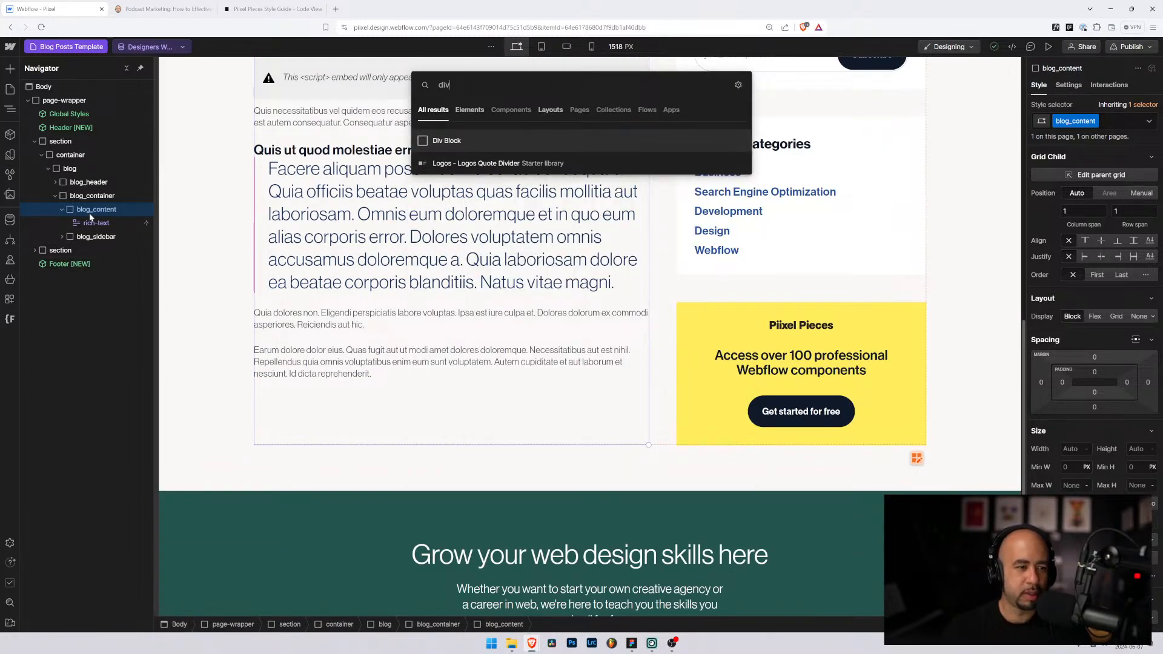
{"action": "key", "text": "Return"}
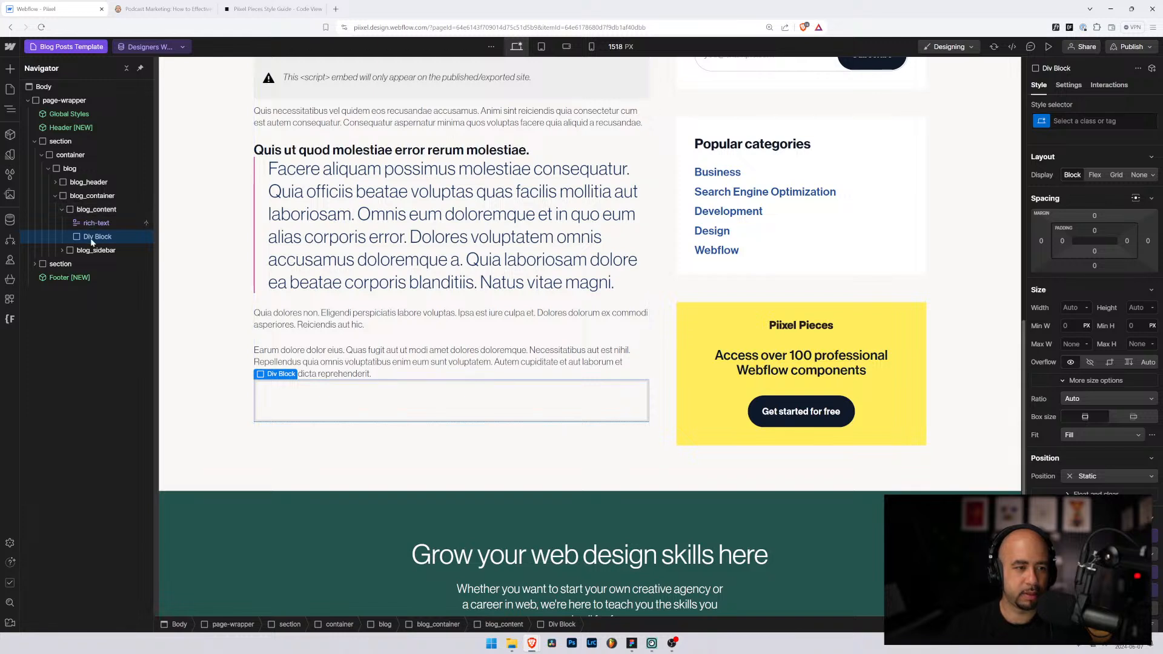
Step: Apply the existing blog_author class to the new div
{"action": "key", "text": "ctrl+Return"}
{"action": "type", "text": "bl"}
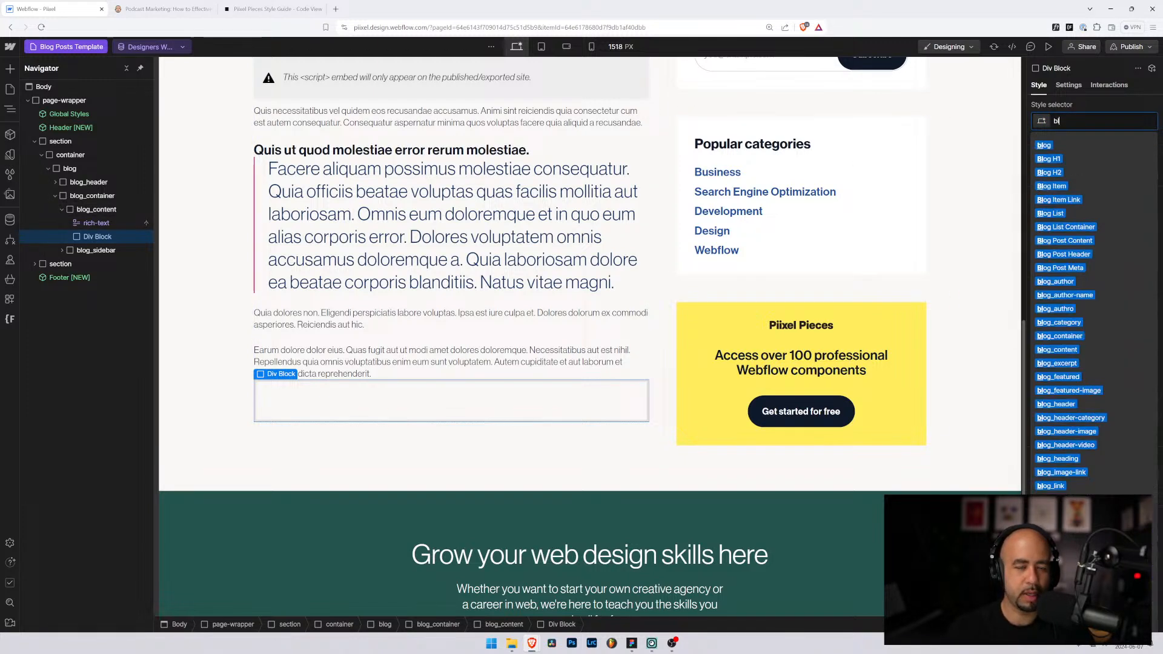
{"action": "type", "text": "og+auth"}
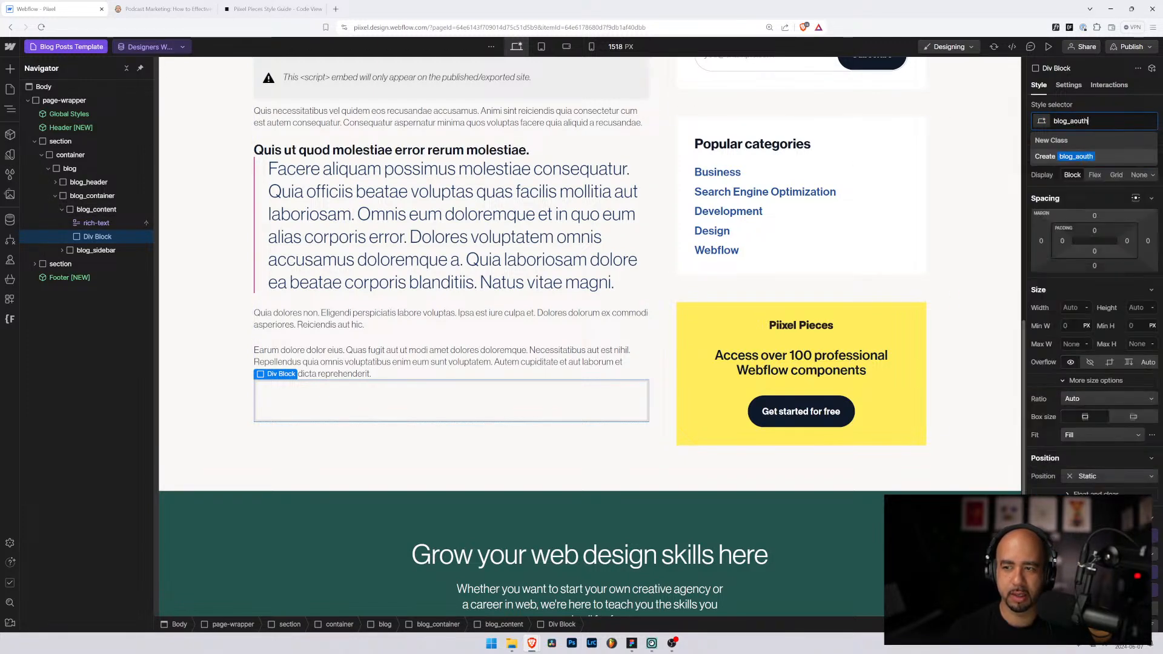
{"action": "type", "text": "or"}
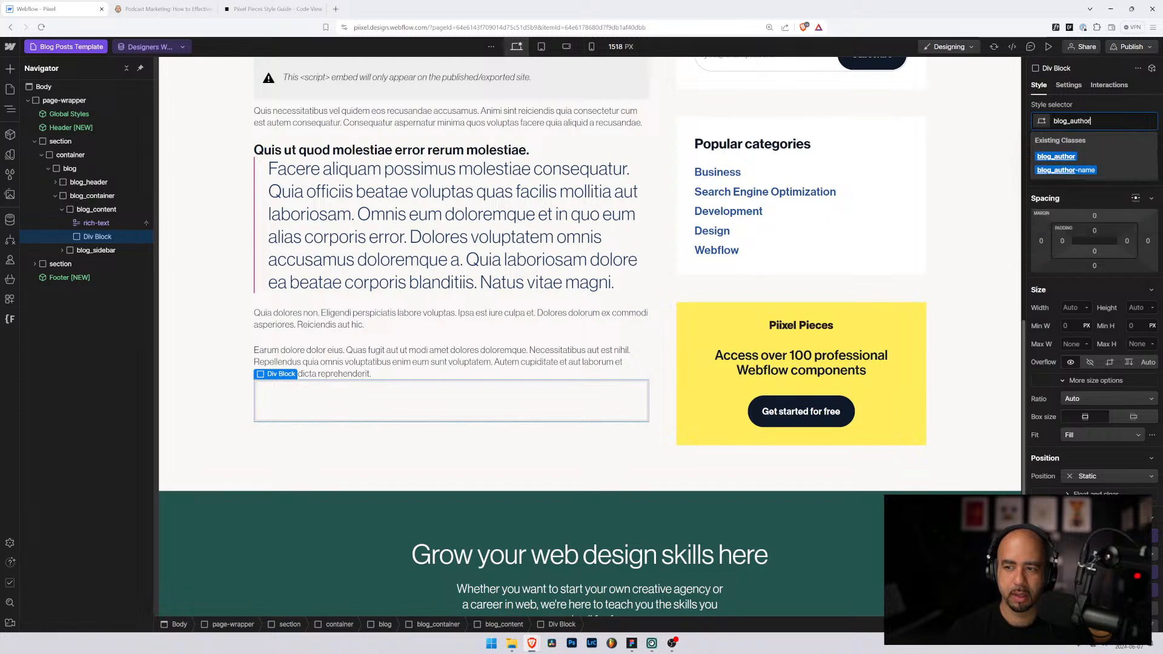
{"action": "key", "text": "Down"}
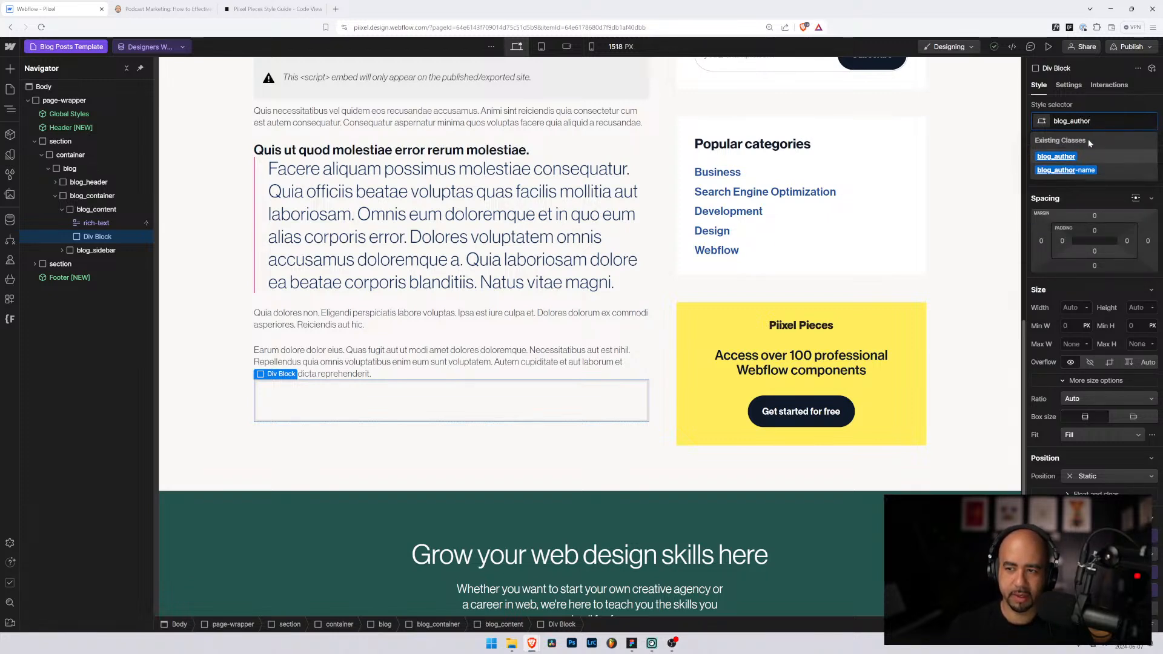
{"action": "left_click", "coordinate": [1083, 157]}
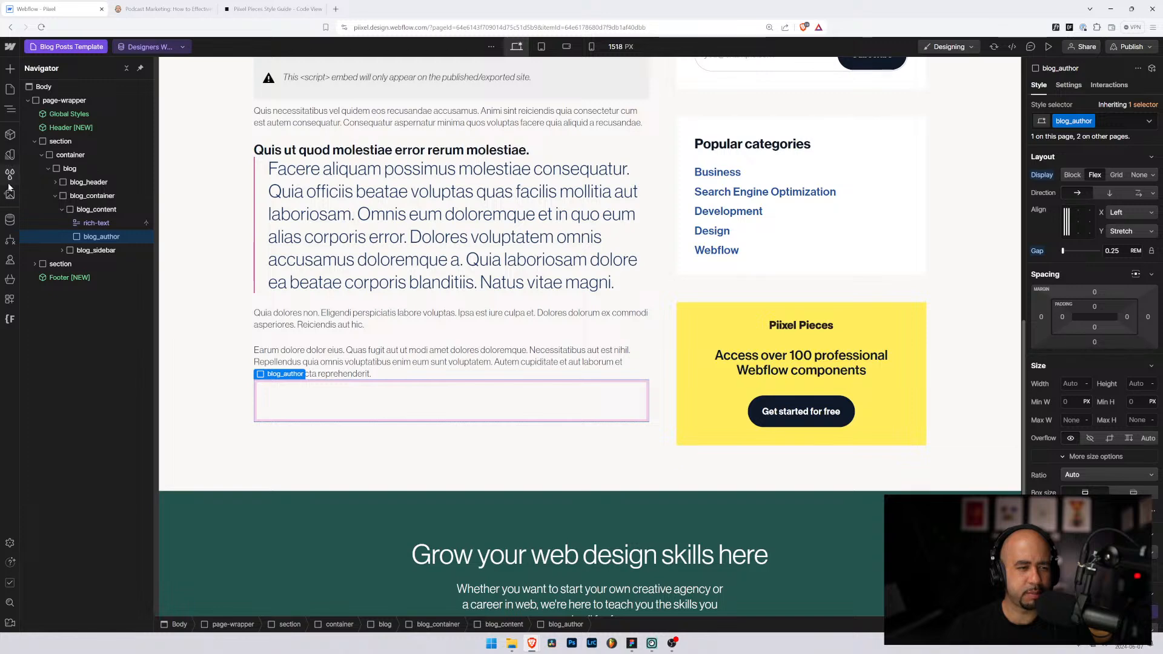
{"action": "left_click", "coordinate": [66, 49]}
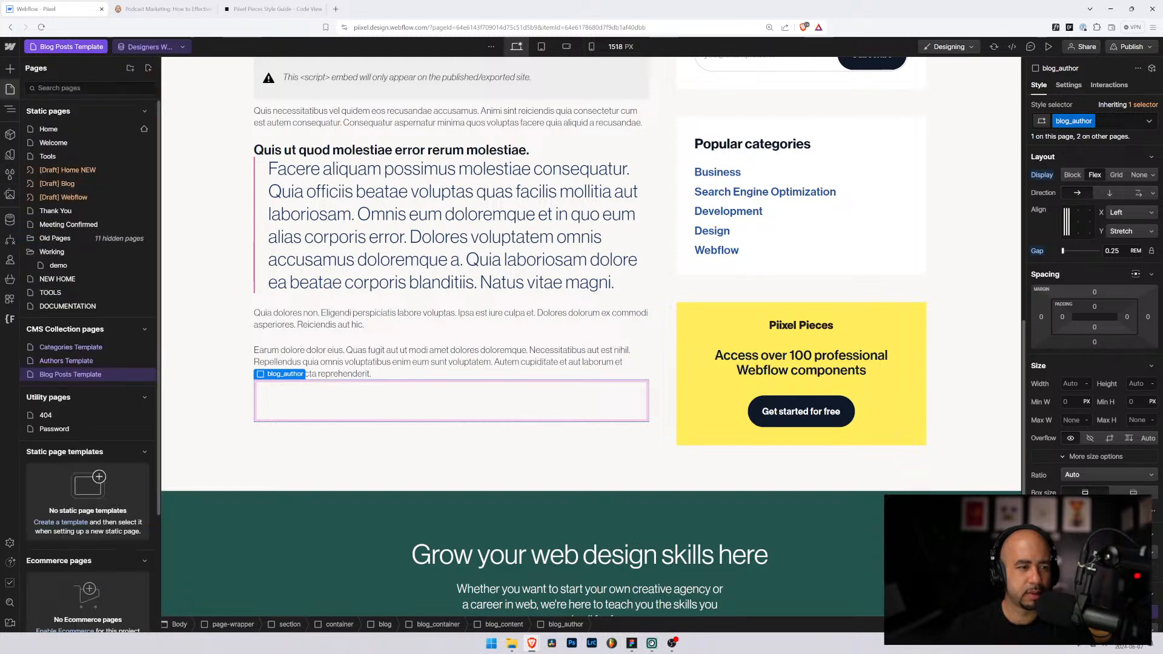
{"action": "left_click", "coordinate": [57, 183]}
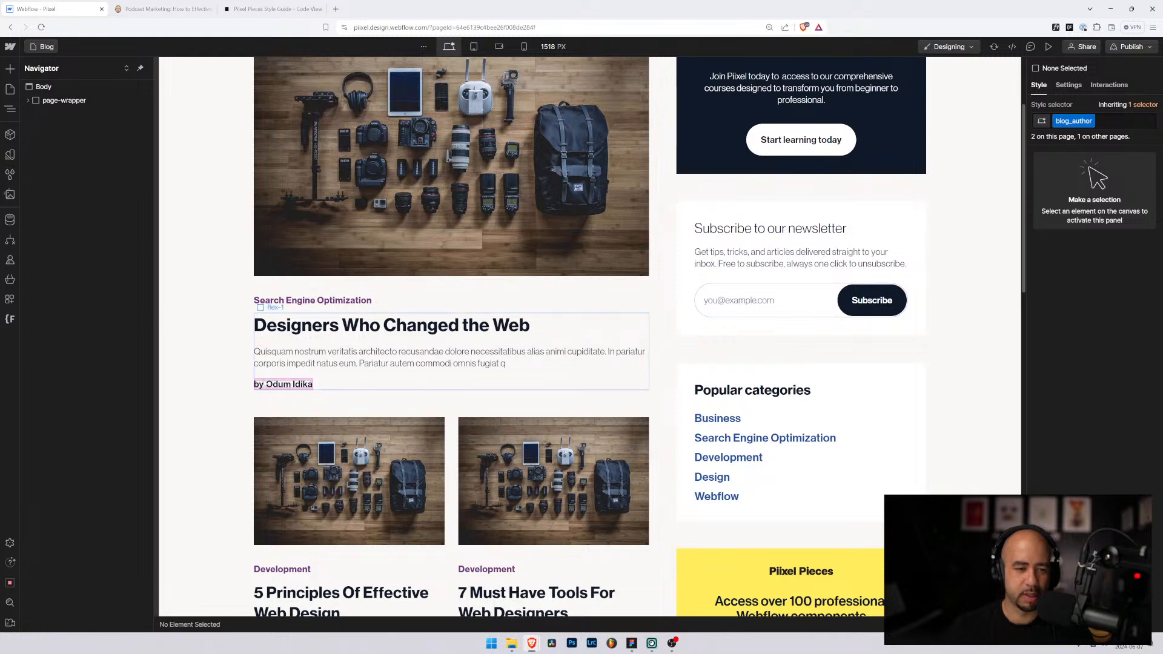
{"action": "left_click", "coordinate": [9, 90]}
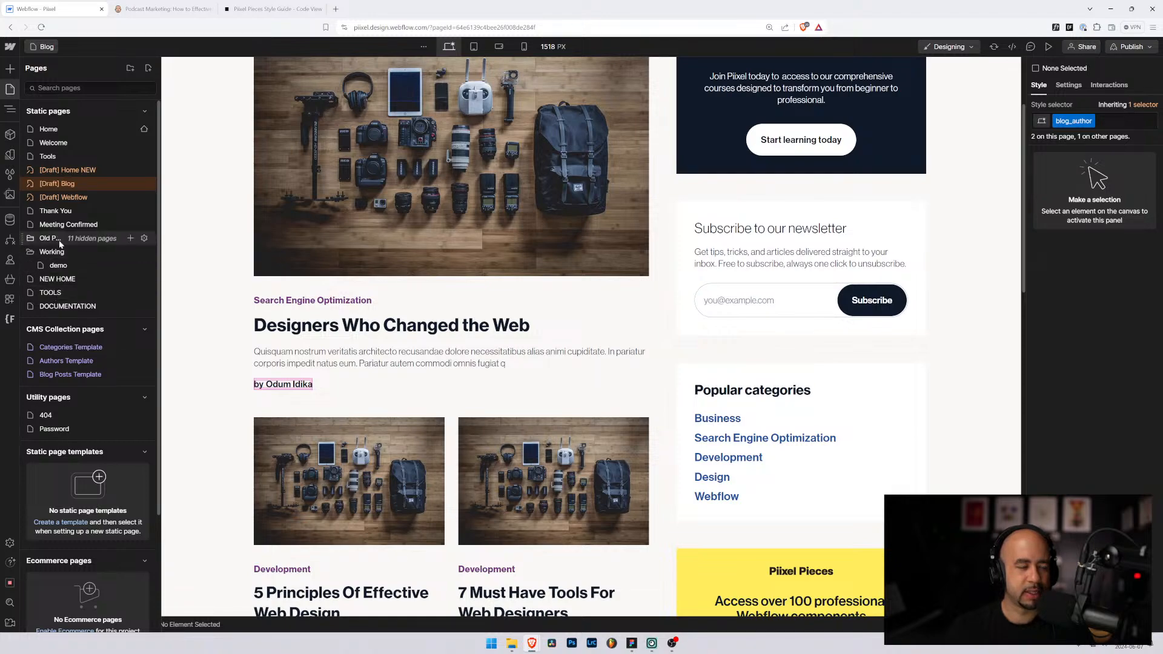
{"action": "left_click", "coordinate": [64, 375]}
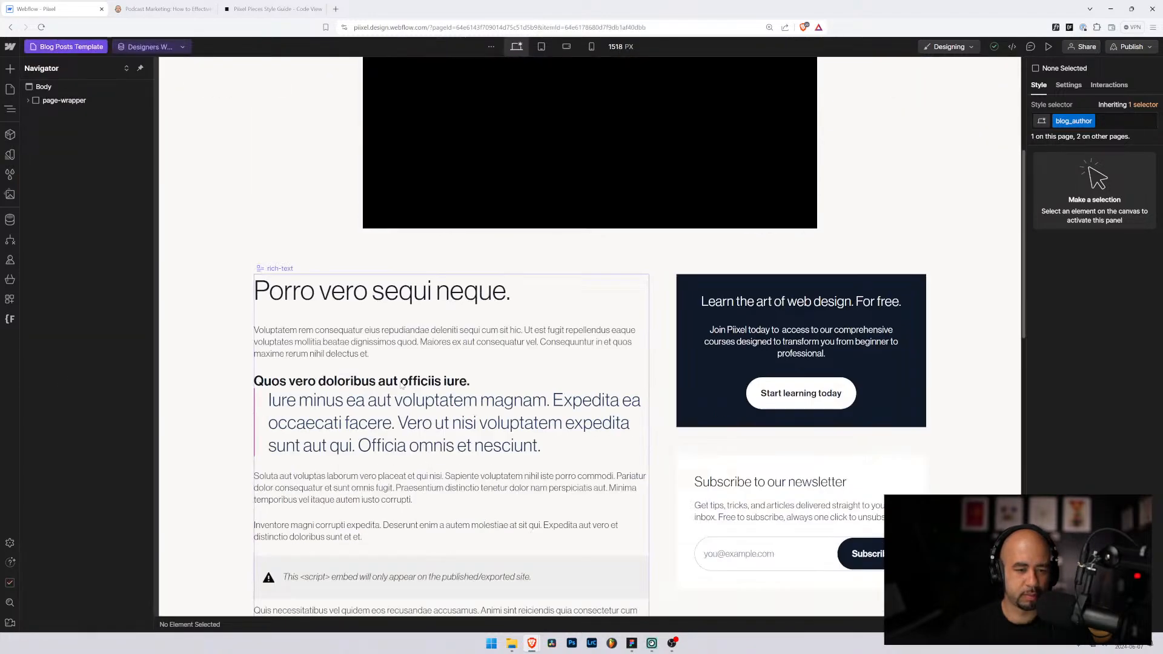
{"action": "scroll", "coordinate": [403, 385], "scroll_direction": "down", "scroll_amount": 15}
Step: Swap the empty box's blog_author class for a new blog_author-details class, then show CMS Collections
{"action": "left_click", "coordinate": [342, 121]}
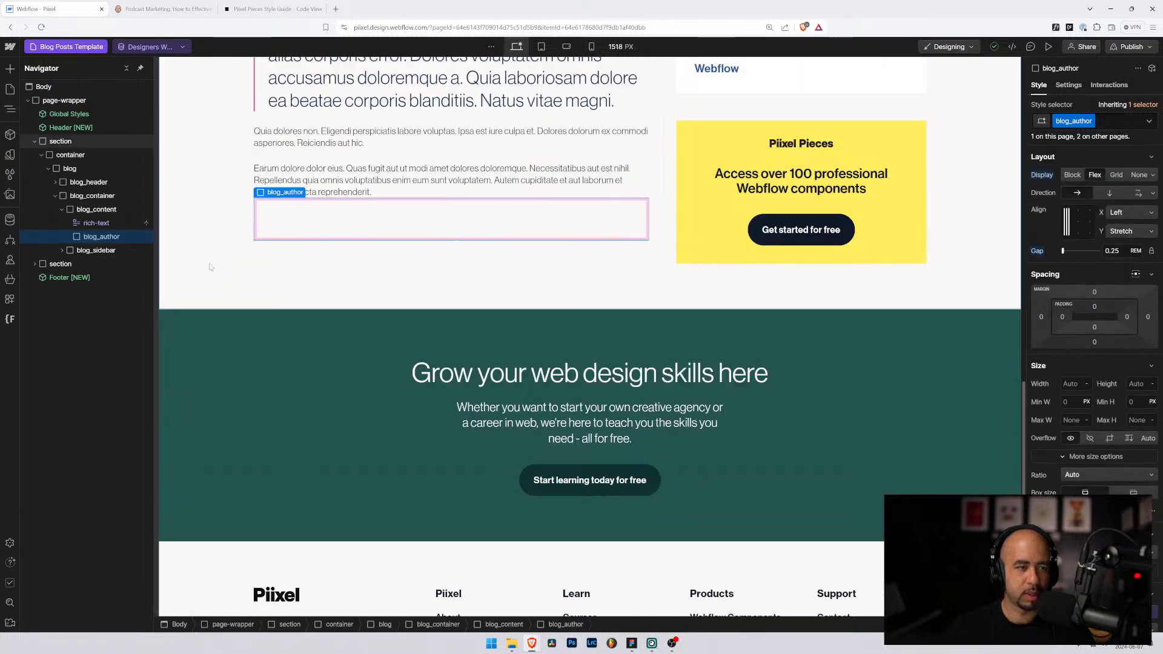
{"action": "left_click", "coordinate": [1115, 117]}
{"action": "key", "text": "BackSpace"}
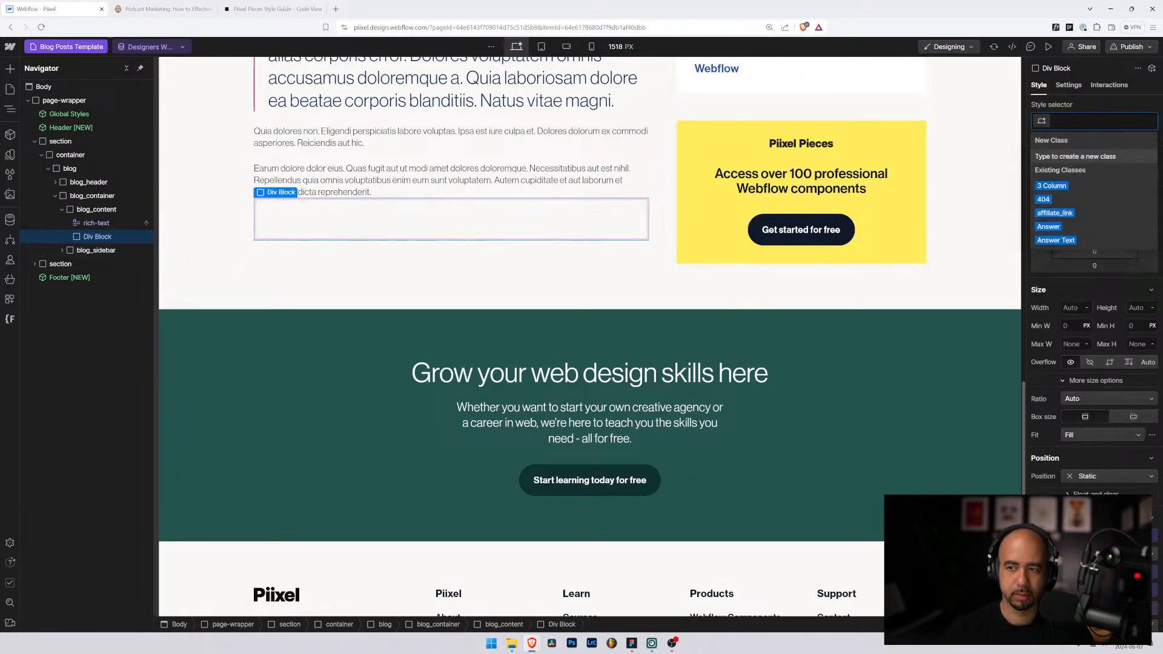
{"action": "type", "text": "bblog_"}
{"action": "key", "text": "BackSpace"}
{"action": "key", "text": "BackSpace"}
{"action": "key", "text": "BackSpace"}
{"action": "key", "text": "BackSpace"}
{"action": "key", "text": "BackSpace"}
{"action": "key", "text": "BackSpace"}
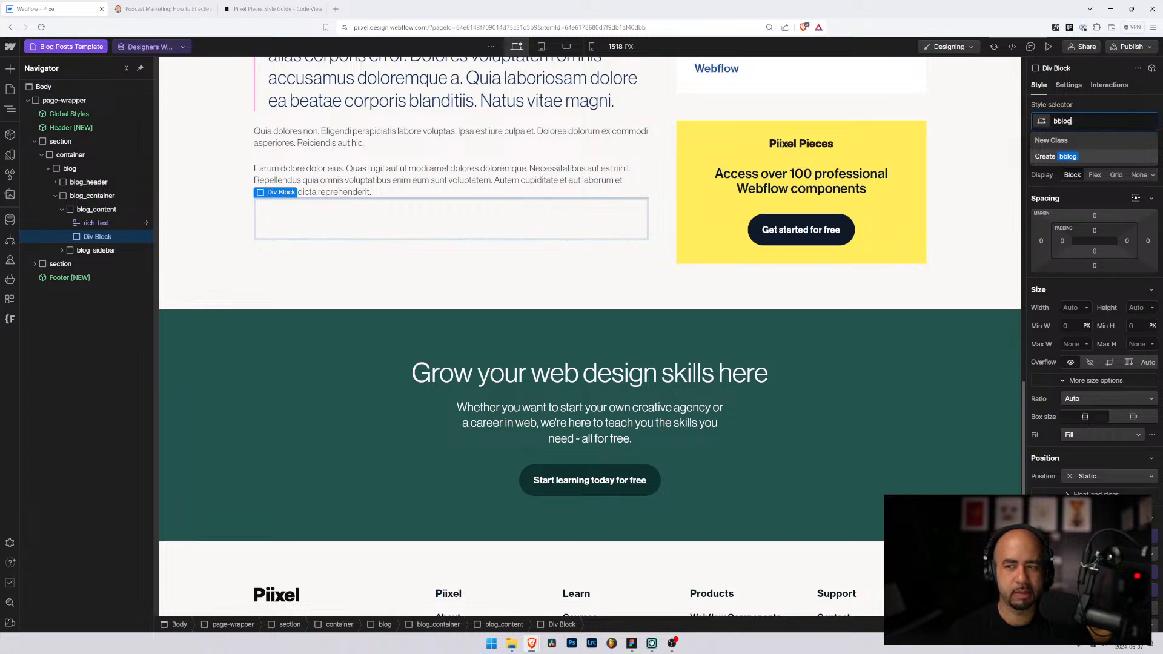
{"action": "type", "text": "blog-"}
{"action": "key", "text": "BackSpace"}
{"action": "type", "text": "_"}
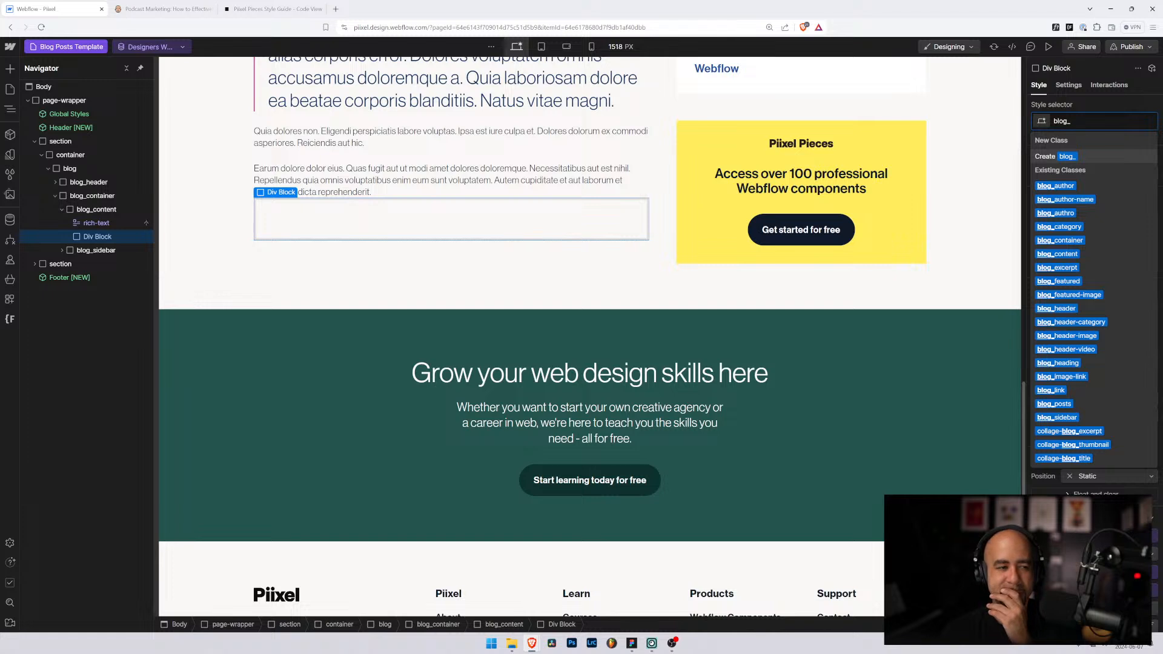
{"action": "type", "text": "author"}
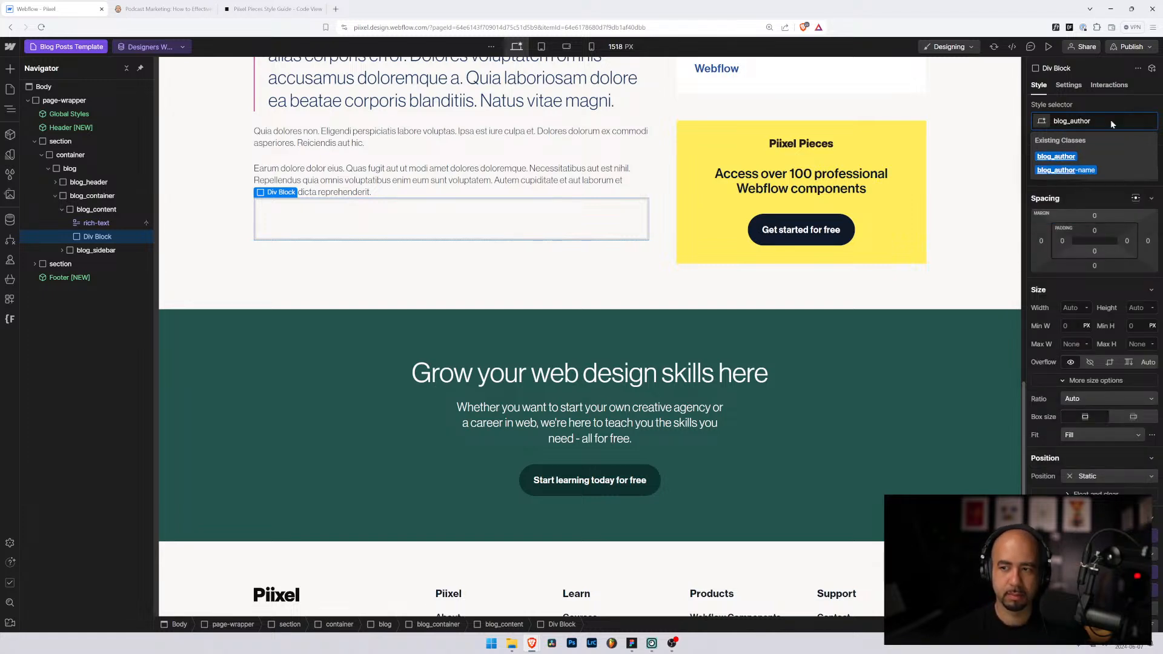
{"action": "type", "text": "-de"}
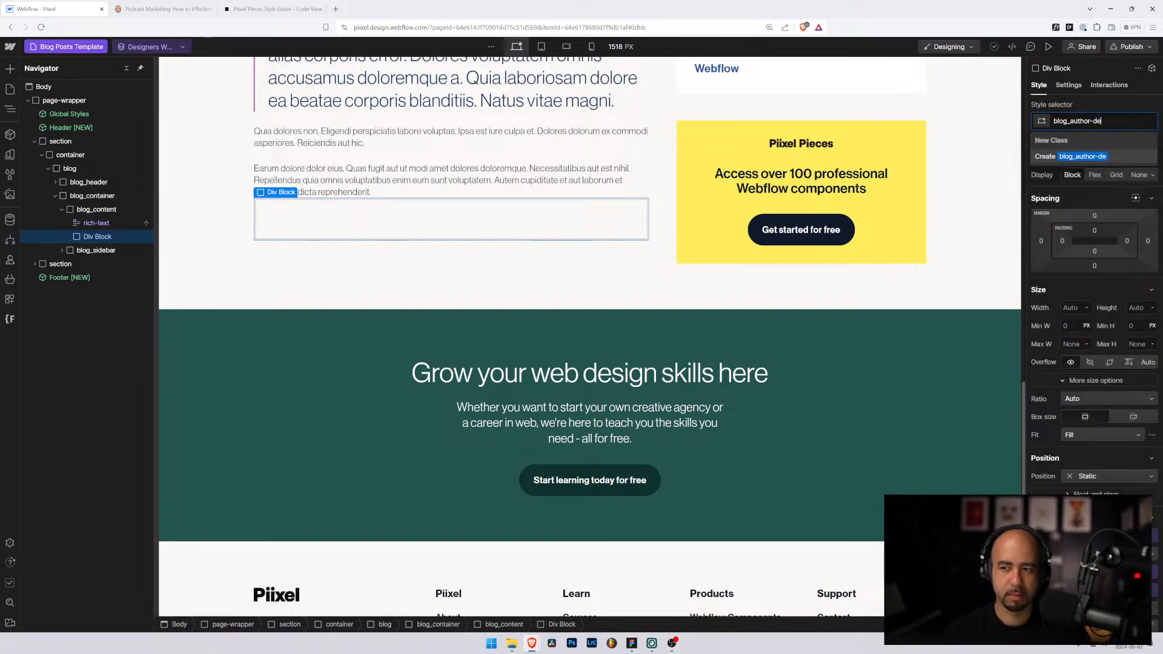
{"action": "type", "text": "tilils"}
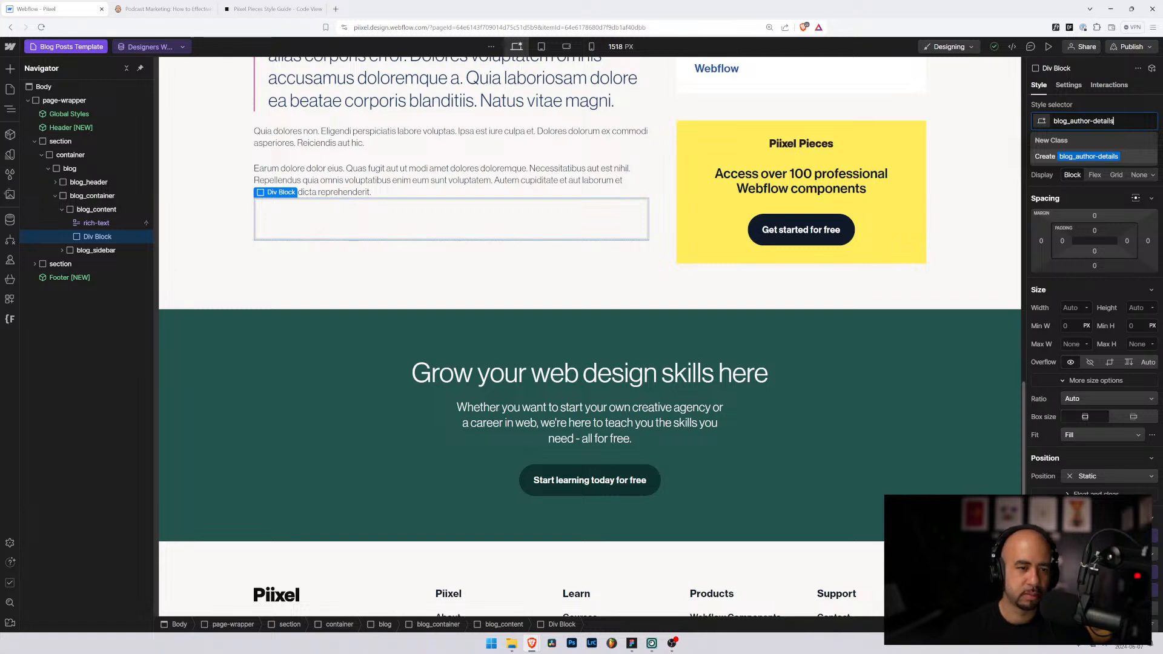
{"action": "key", "text": "Return"}
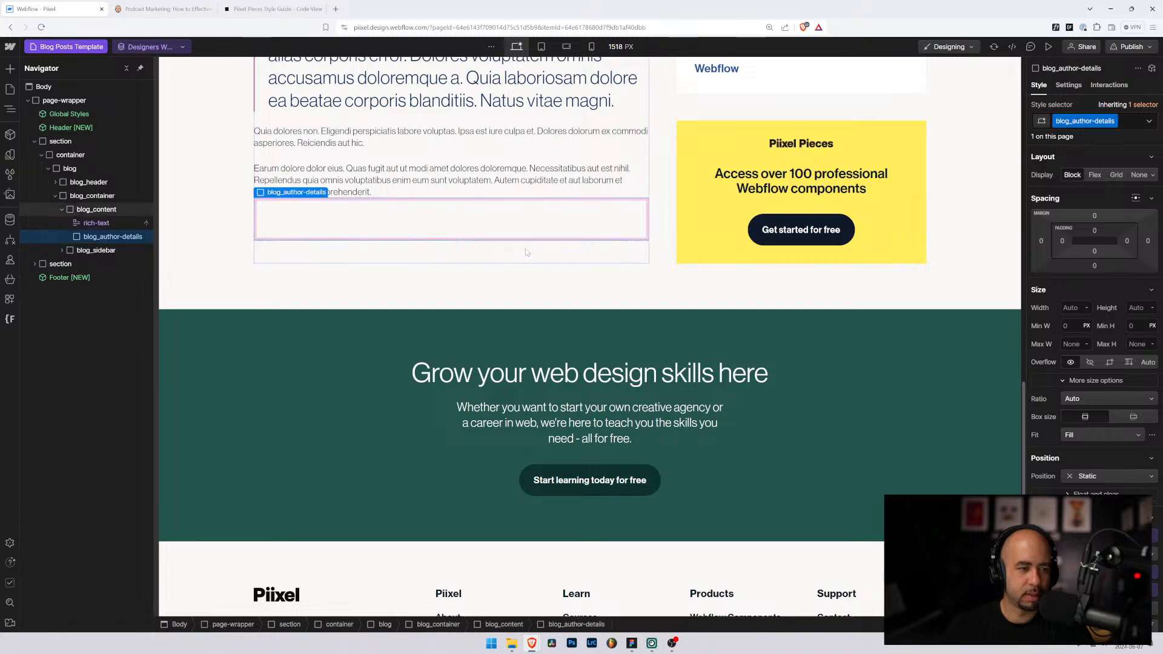
{"action": "scroll", "coordinate": [325, 265], "scroll_direction": "up", "scroll_amount": 2}
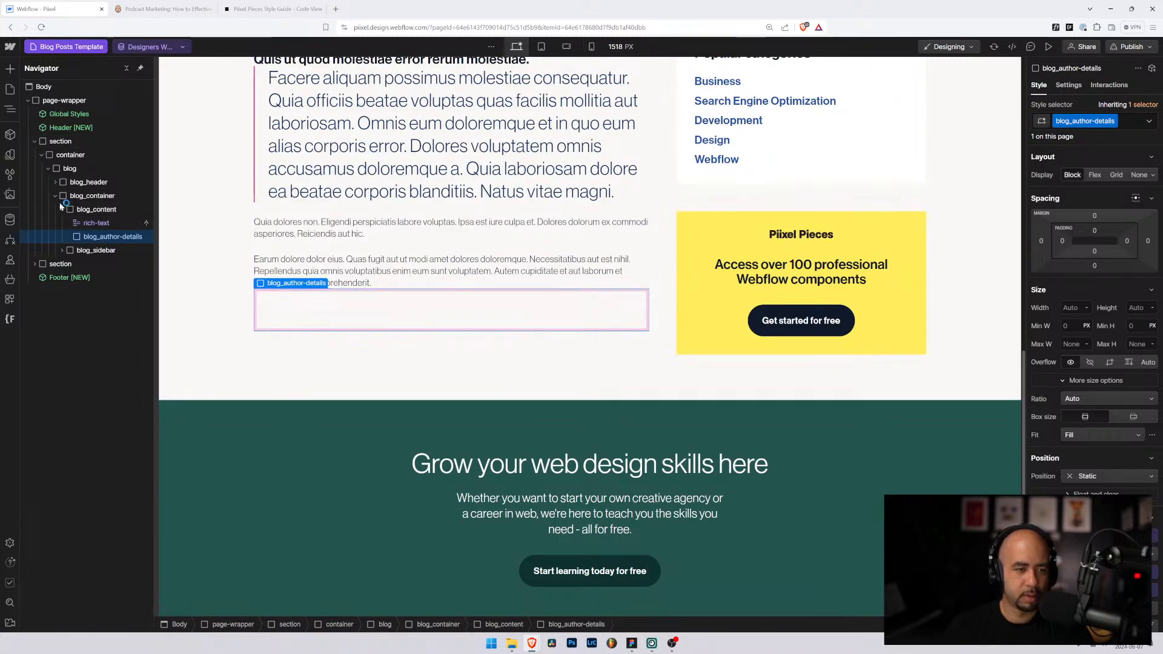
{"action": "left_click", "coordinate": [9, 219]}
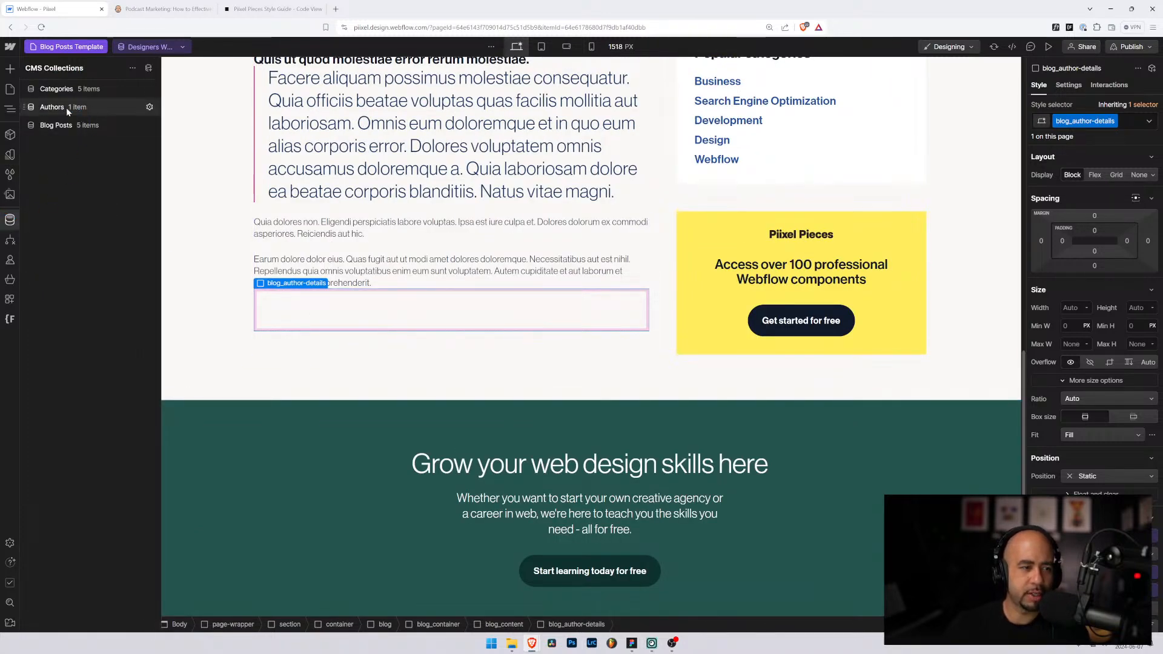
Step: Add an Email-type field named 'Email Address' to the Authors collection and save it
{"action": "left_click", "coordinate": [64, 107]}
{"action": "left_click", "coordinate": [274, 106]}
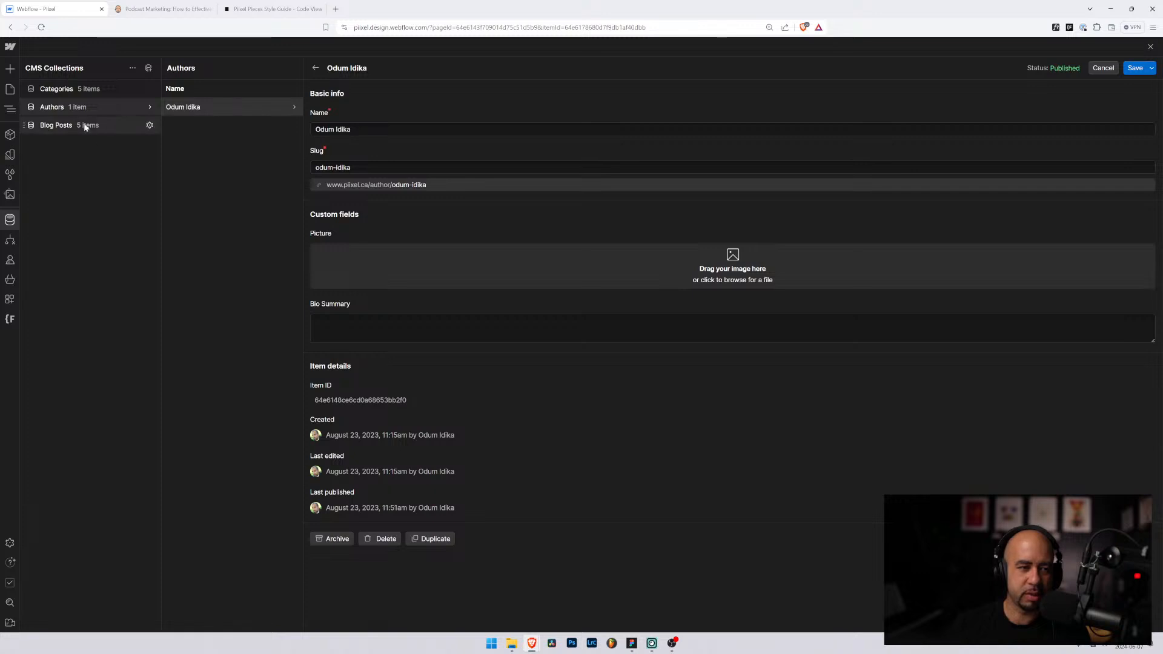
{"action": "left_click", "coordinate": [150, 108]}
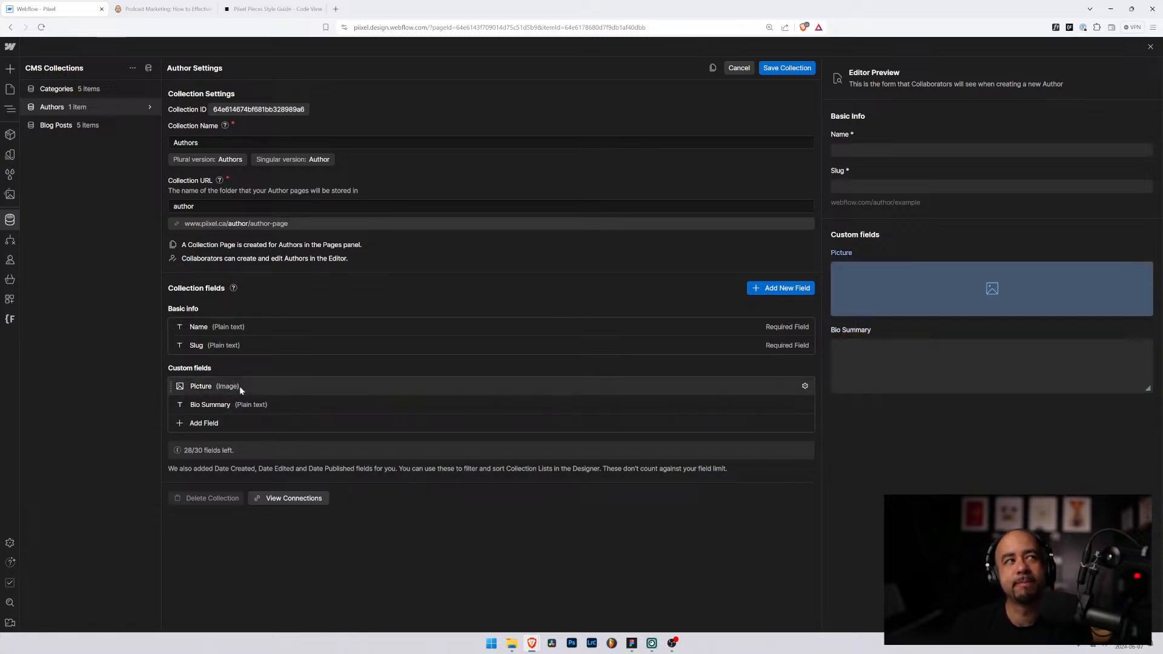
{"action": "left_click", "coordinate": [200, 423]}
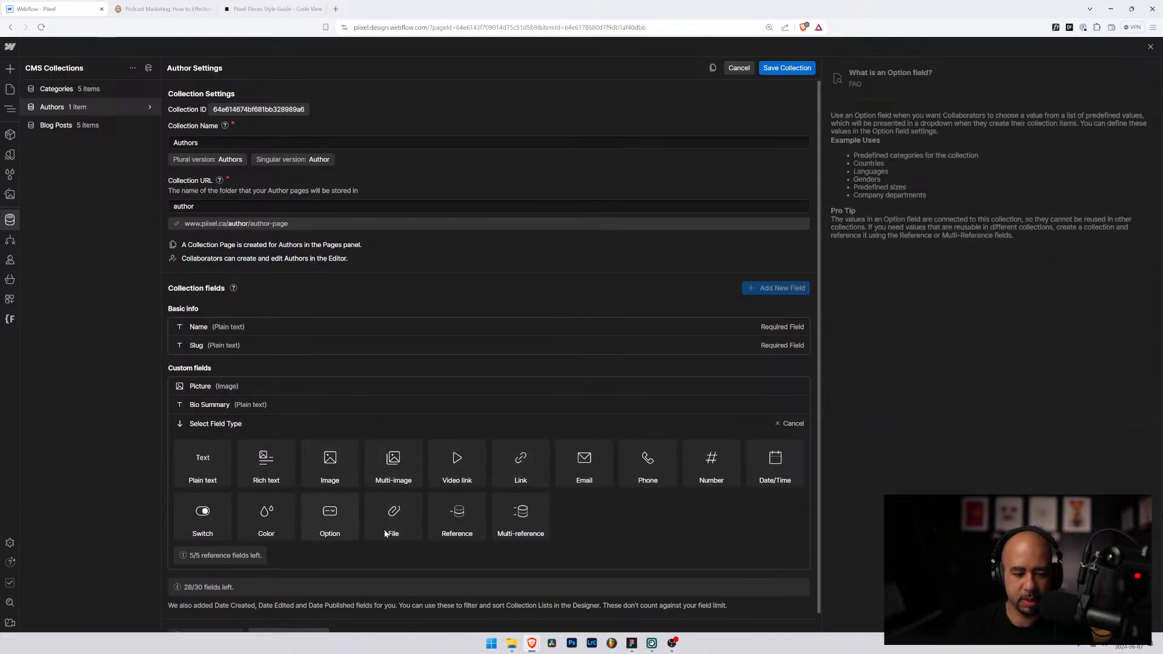
{"action": "left_click", "coordinate": [586, 467]}
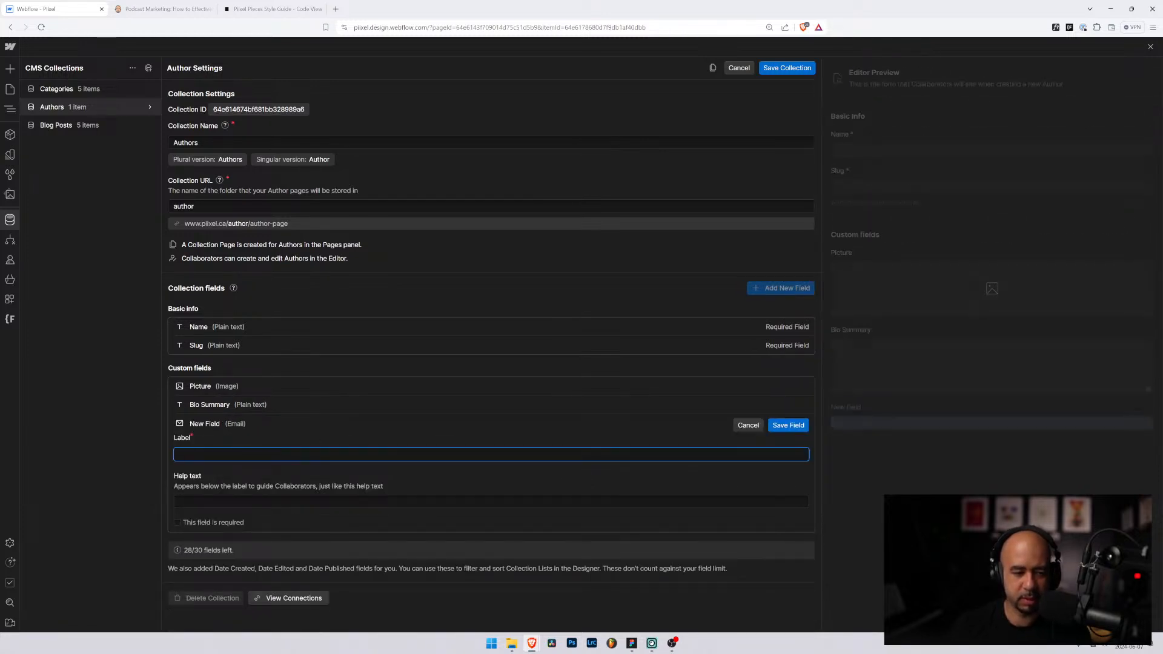
{"action": "type", "text": "Email "}
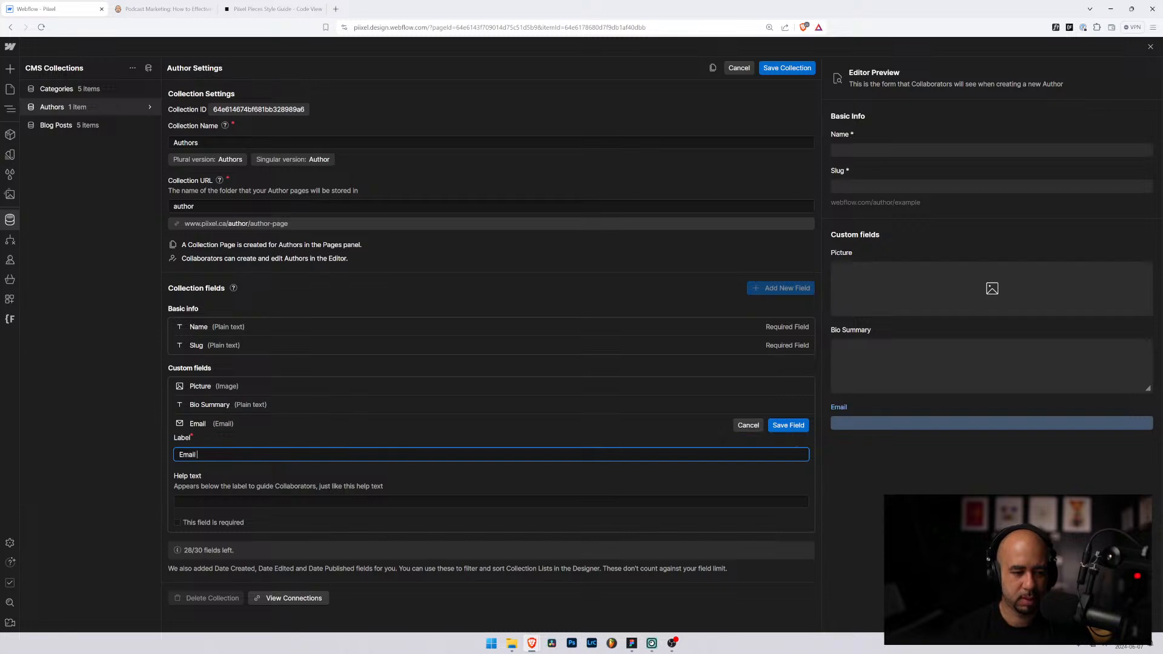
{"action": "type", "text": "Address"}
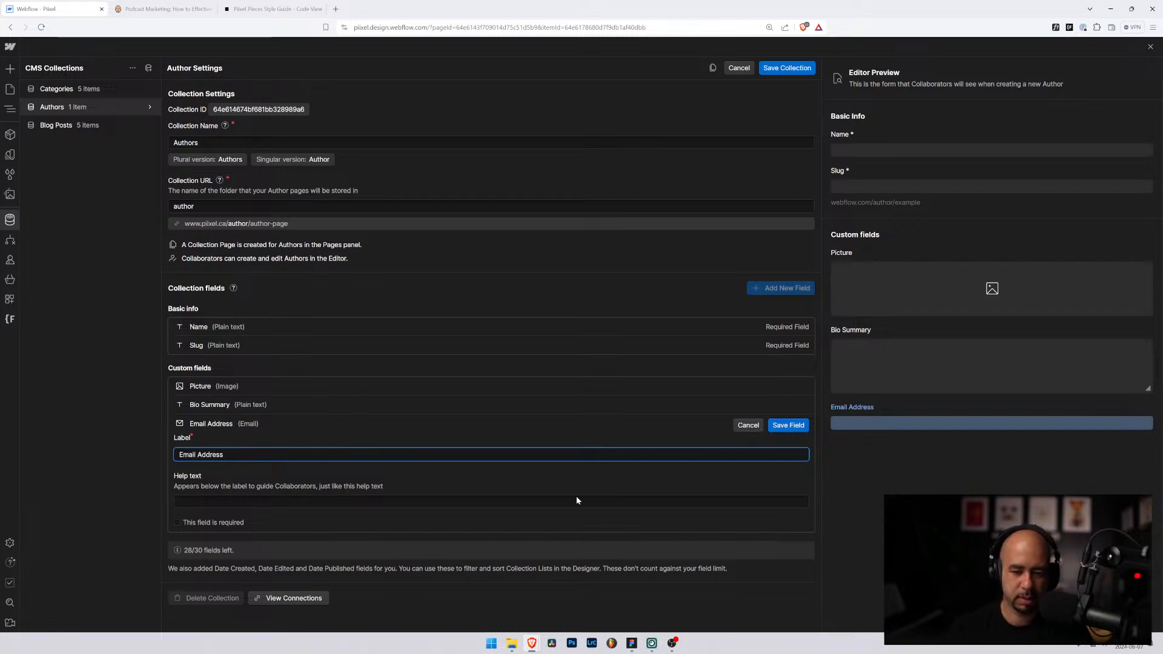
{"action": "left_click", "coordinate": [789, 425]}
{"action": "left_click", "coordinate": [786, 68]}
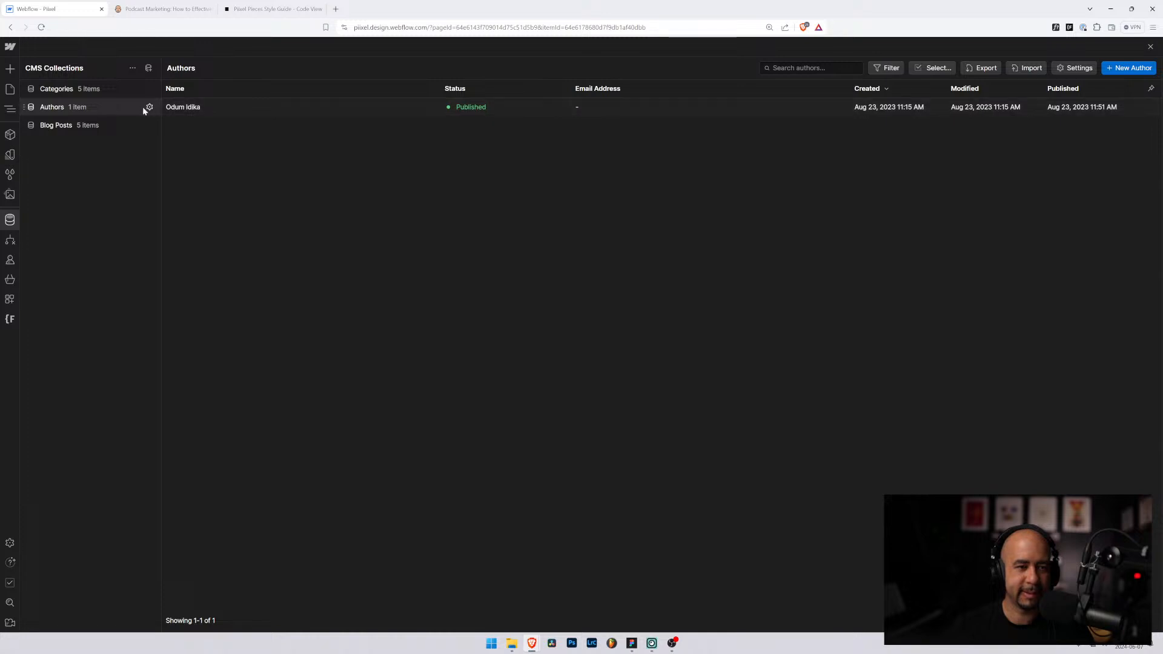
Step: Open the author entry and fill in the author's email address
{"action": "left_click", "coordinate": [150, 107]}
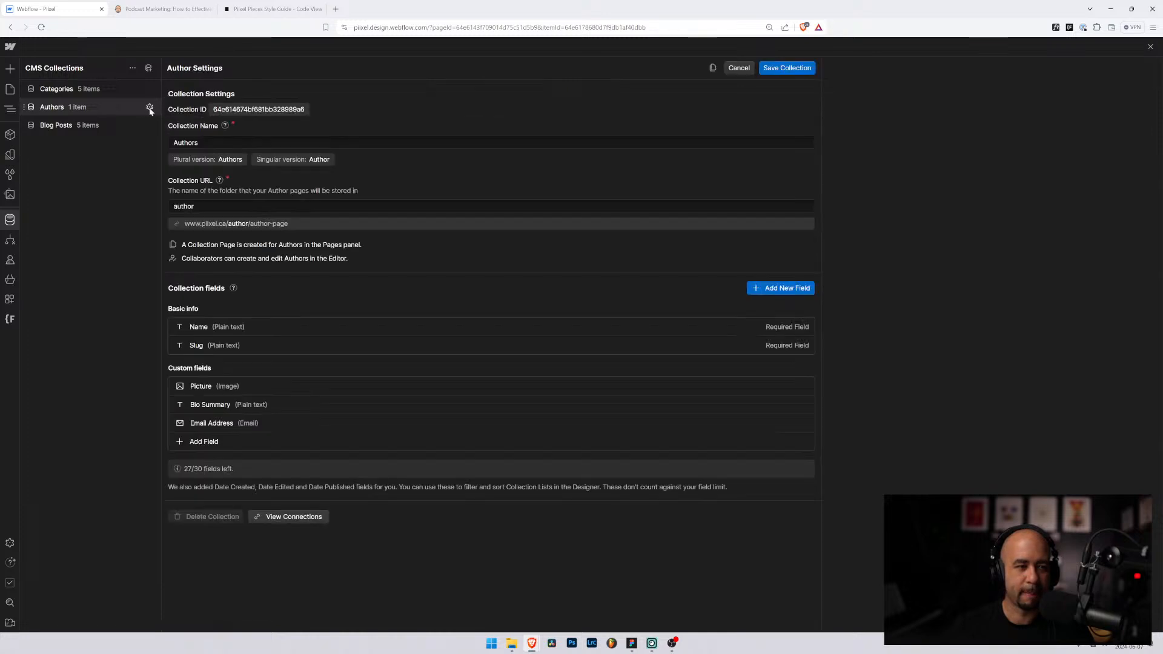
{"action": "left_click", "coordinate": [108, 88]}
{"action": "left_click", "coordinate": [85, 106]}
{"action": "left_click", "coordinate": [314, 106]}
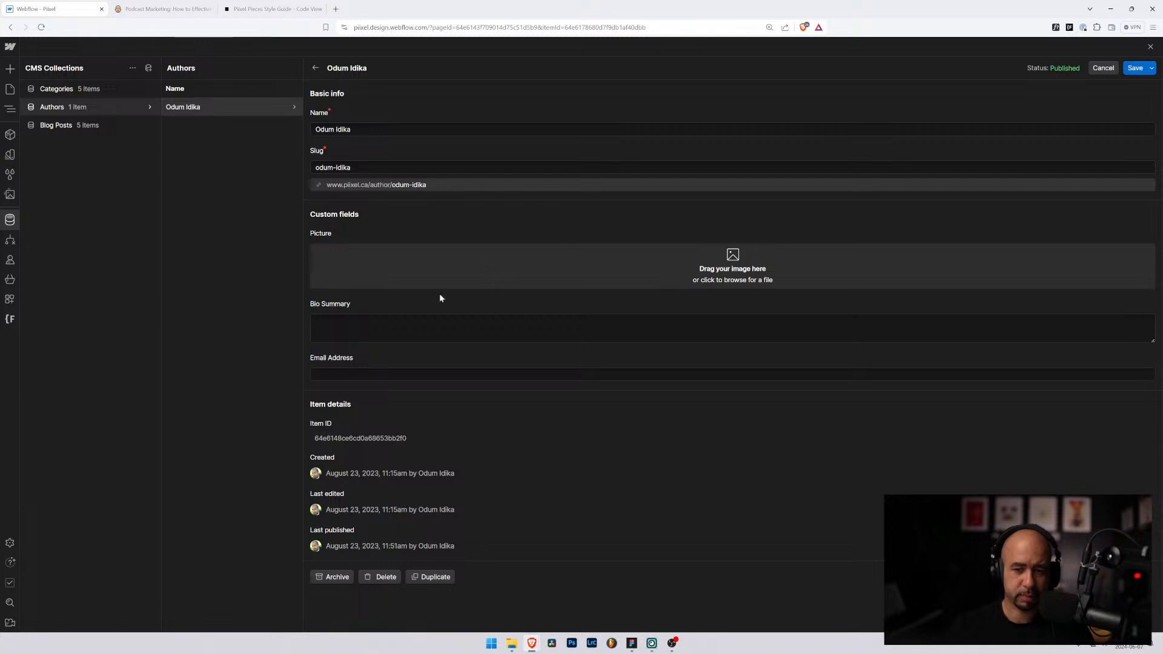
{"action": "left_click", "coordinate": [316, 375]}
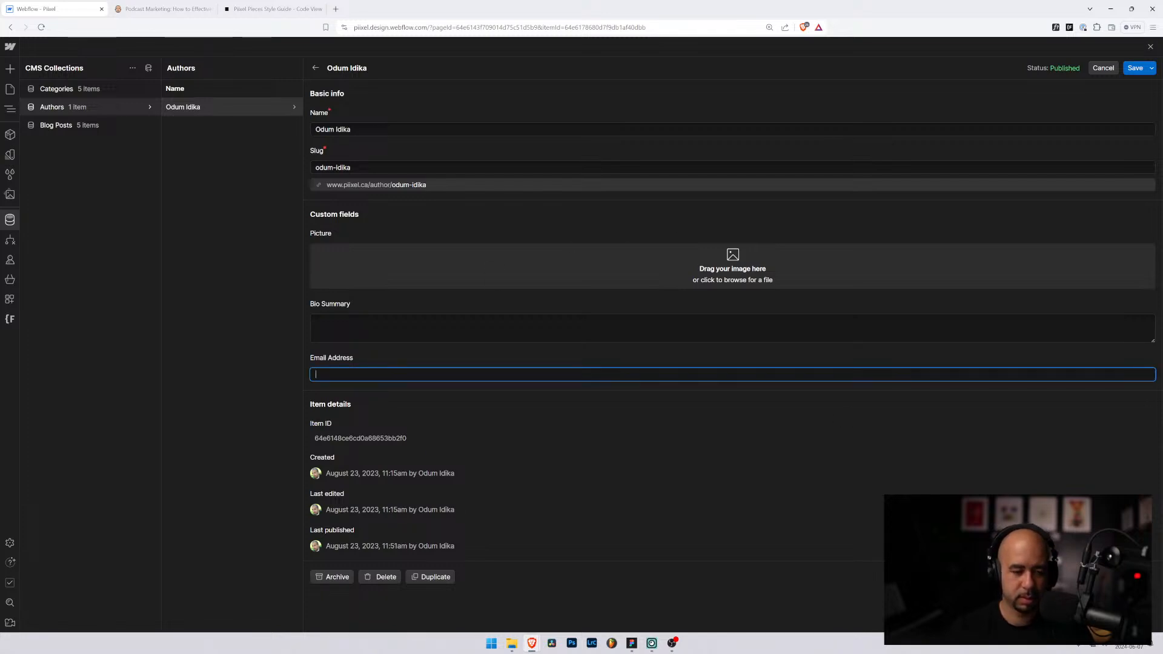
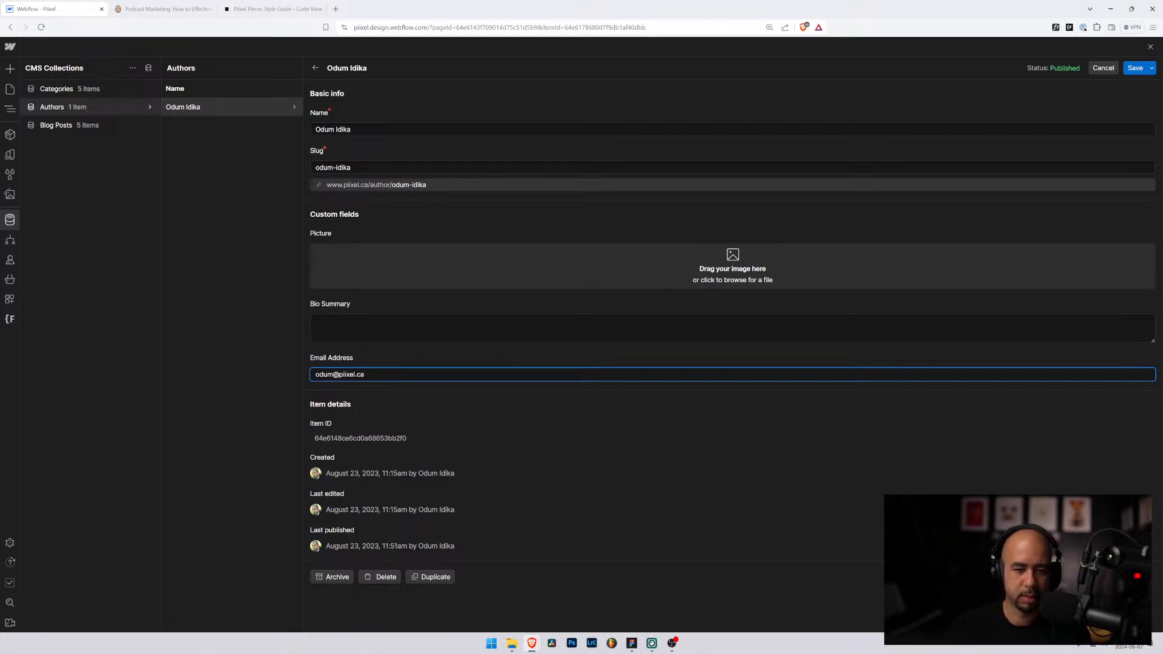
Step: Write a Bio Summary introducing the author as Piixel's owner and founder who writes about web design
{"action": "left_click", "coordinate": [854, 334]}
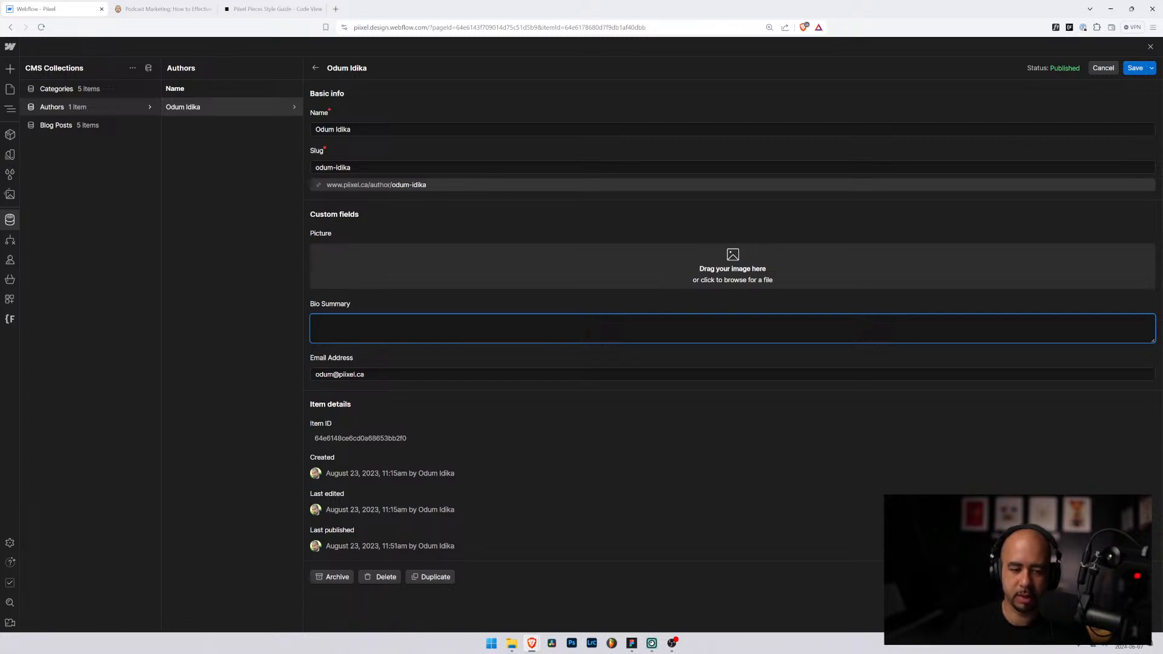
{"action": "type", "text": "Hi, "}
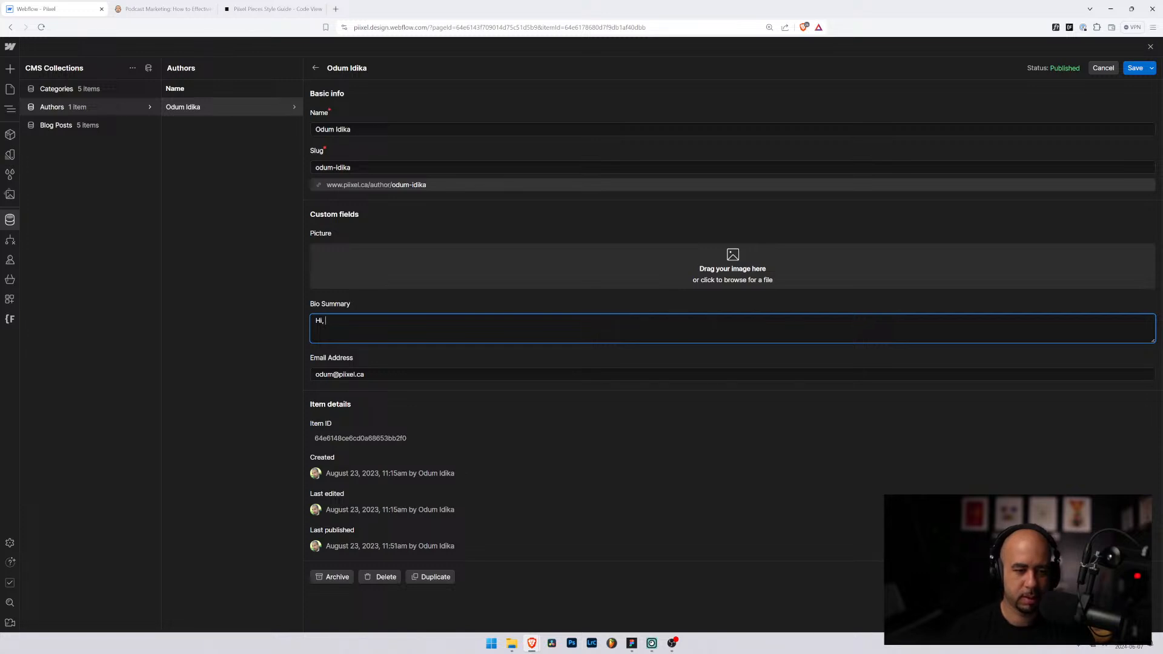
{"action": "type", "text": "my name is O"}
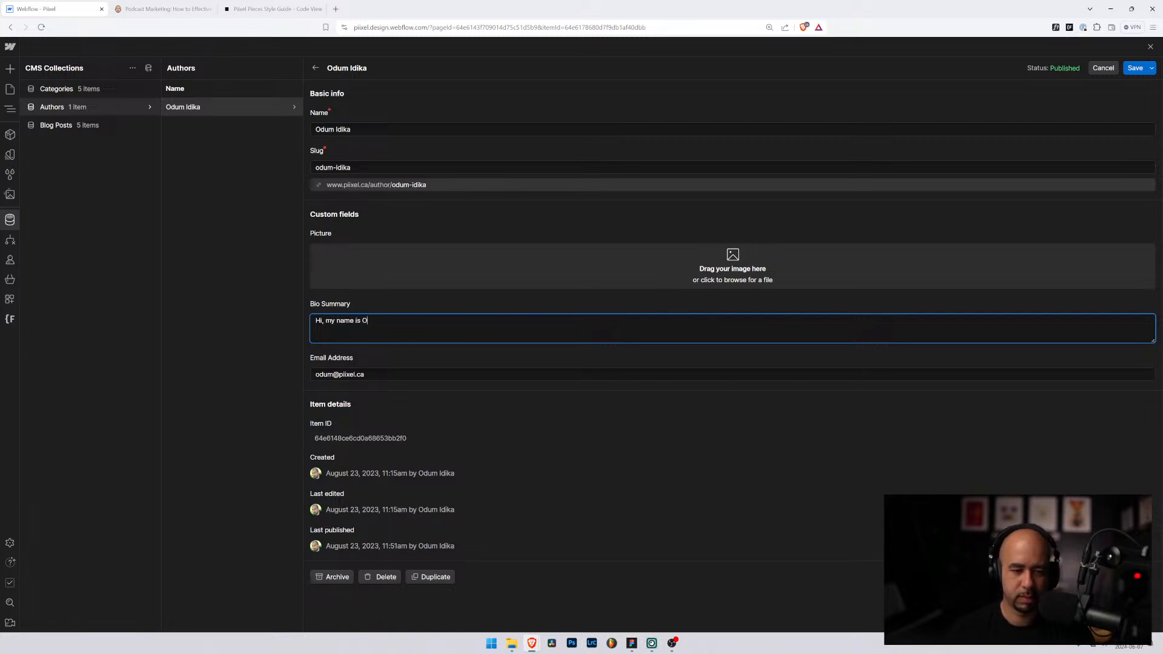
{"action": "type", "text": "dum"}
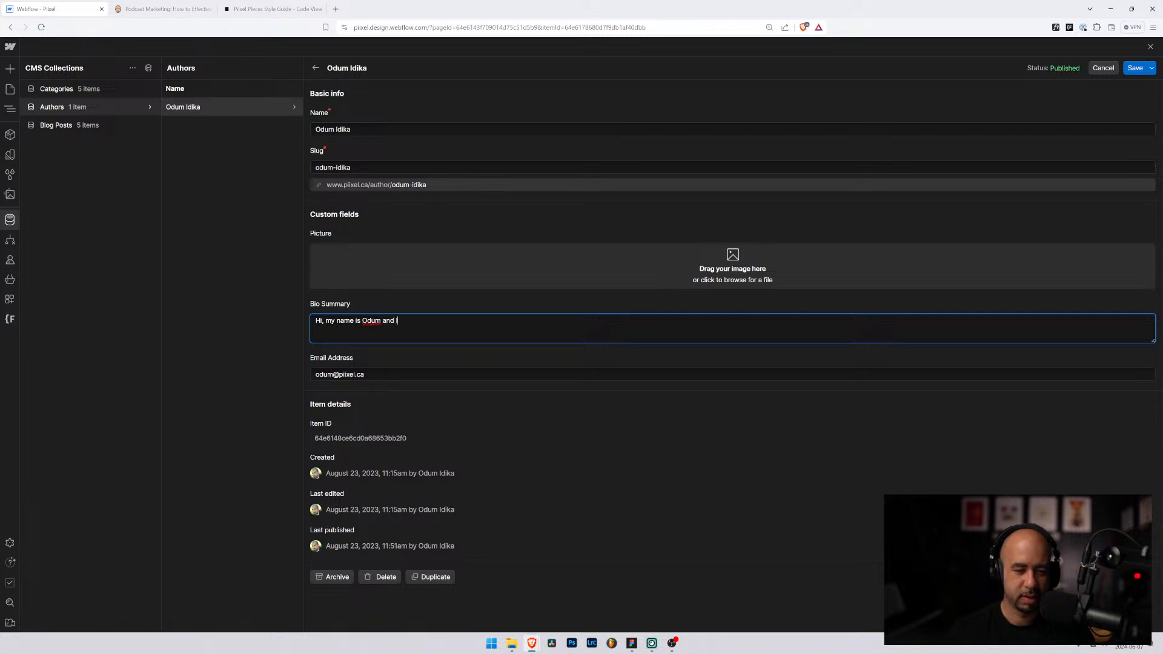
{"action": "type", "text": " and I'm the owner and"}
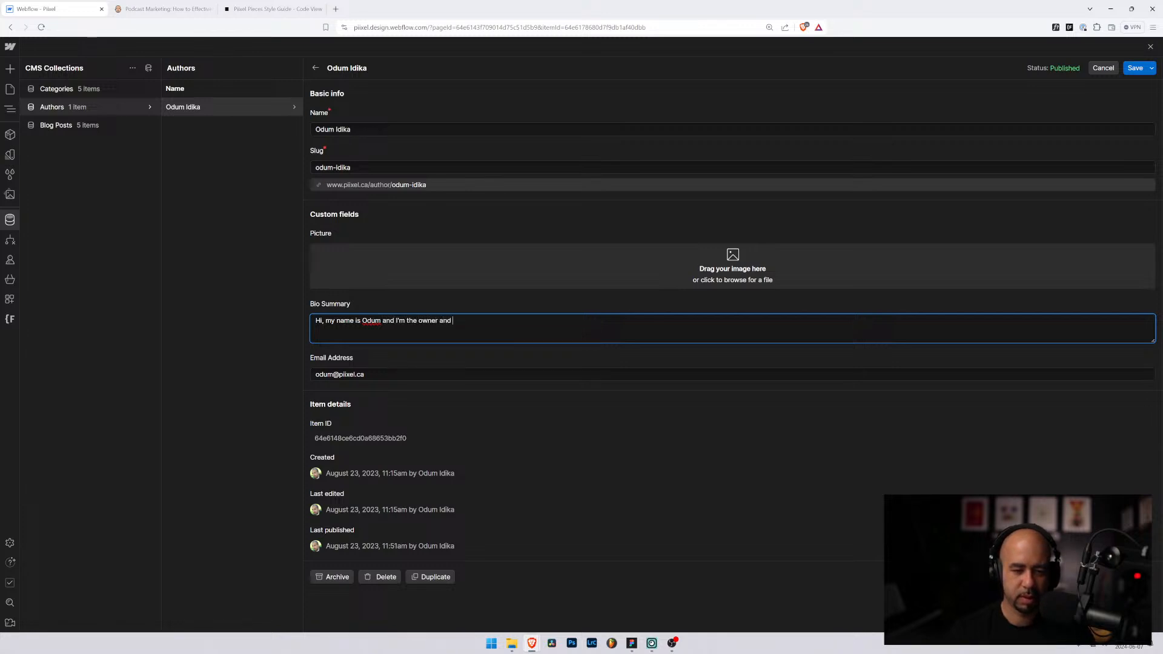
{"action": "type", "text": " founder of PPi"}
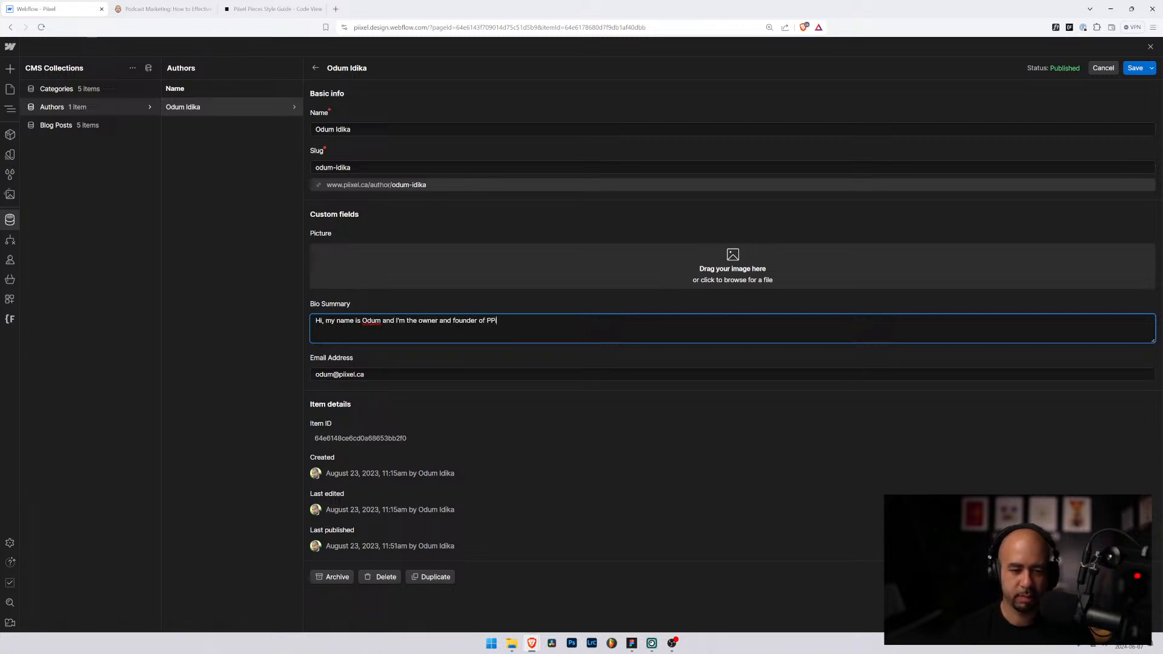
{"action": "key", "text": "BackSpace"}
{"action": "type", "text": "i"}
{"action": "type", "text": "ixel and I "}
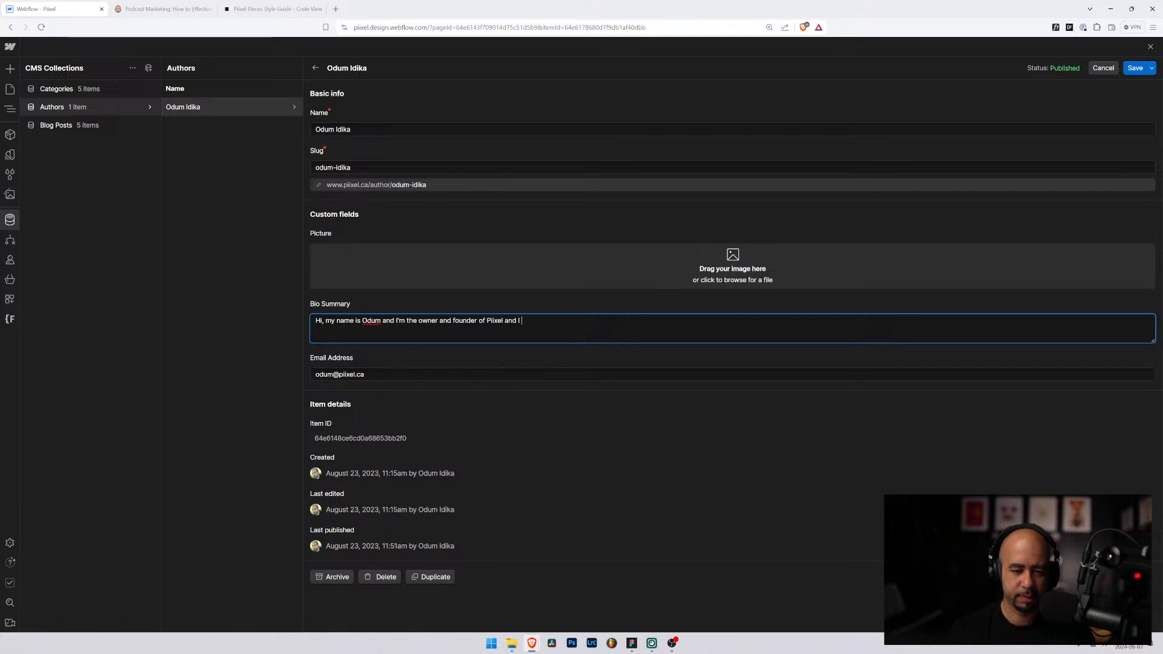
{"action": "type", "text": "love to write about"}
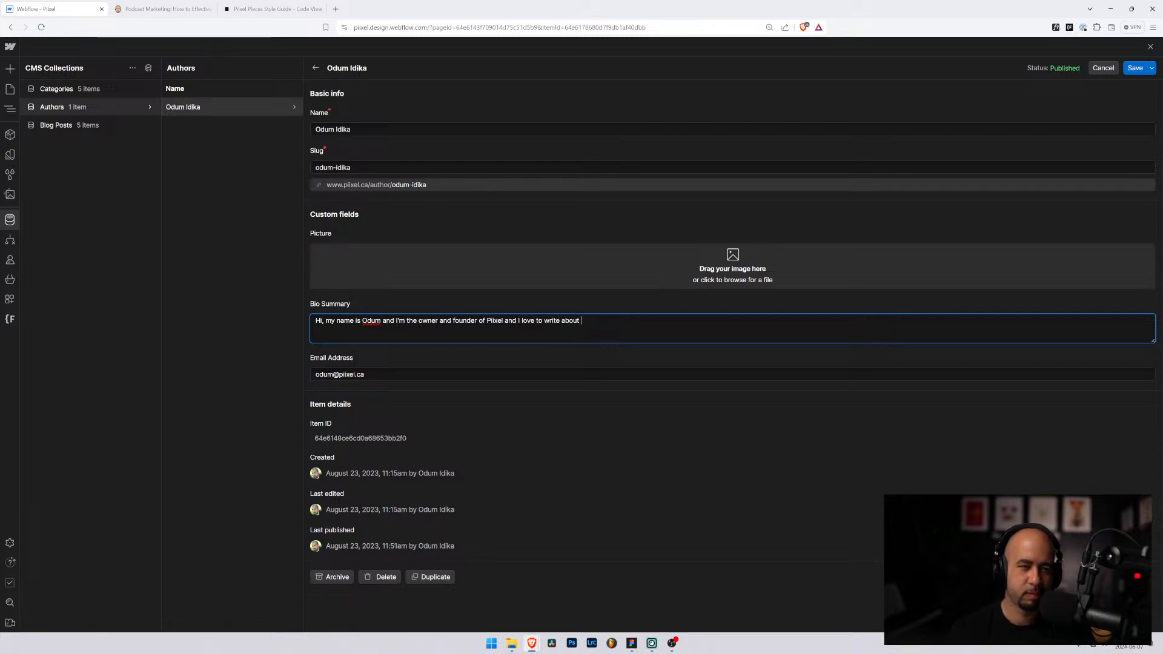
{"action": "type", "text": " web design"}
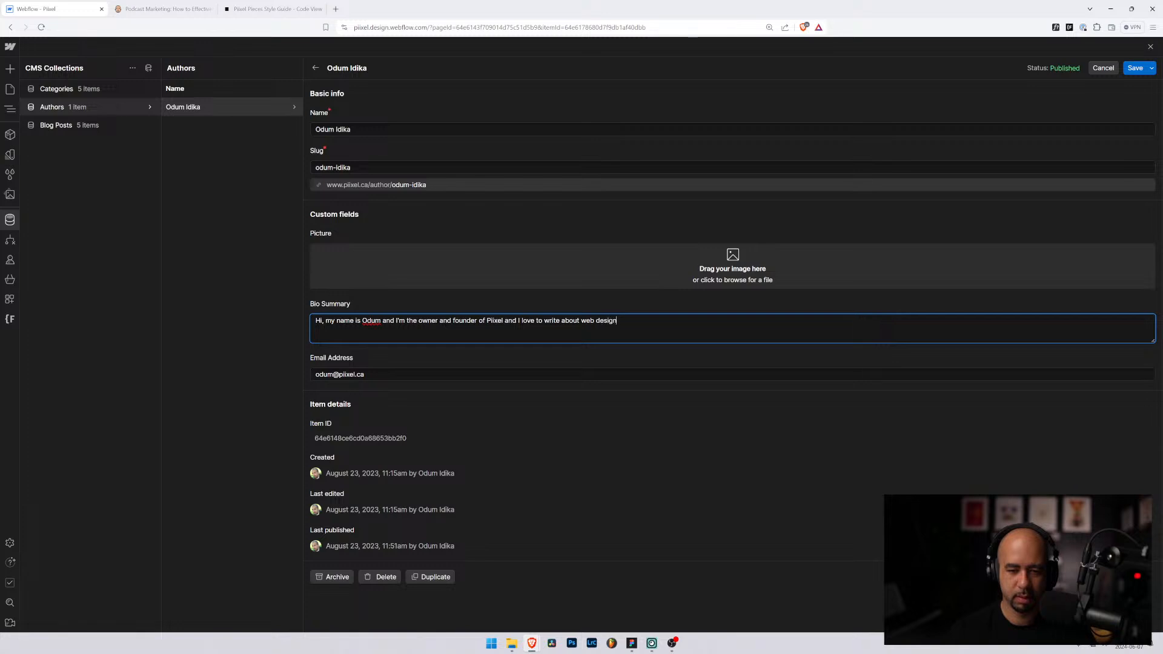
{"action": "type", "text": " and bei"}
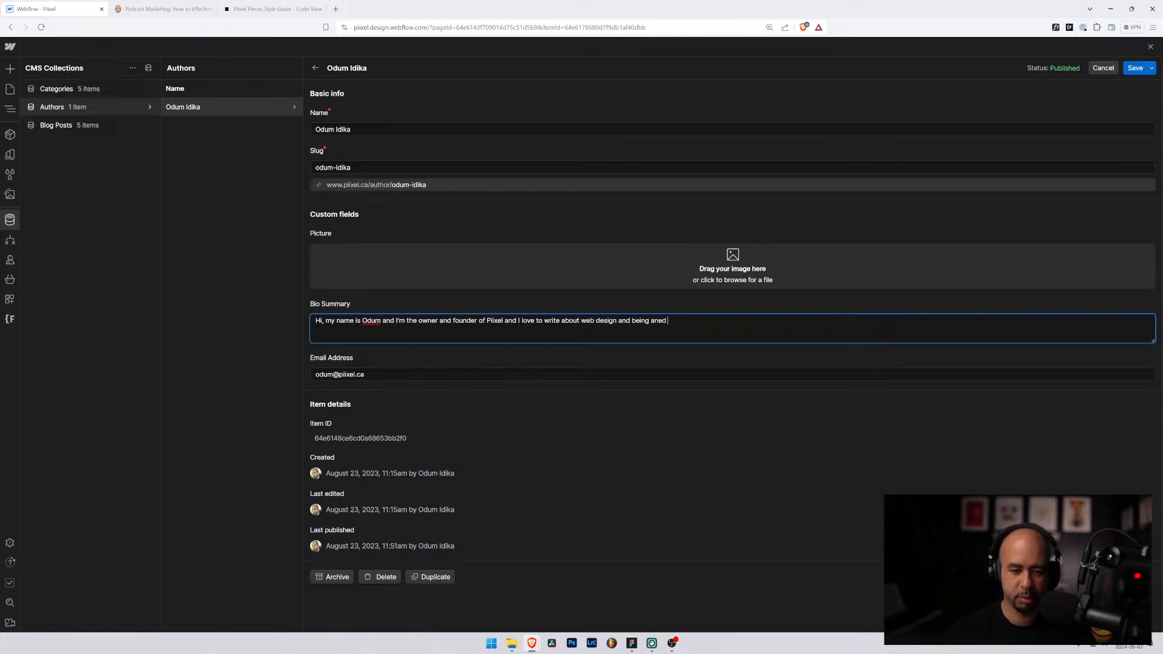
{"action": "type", "text": "ng an entre"}
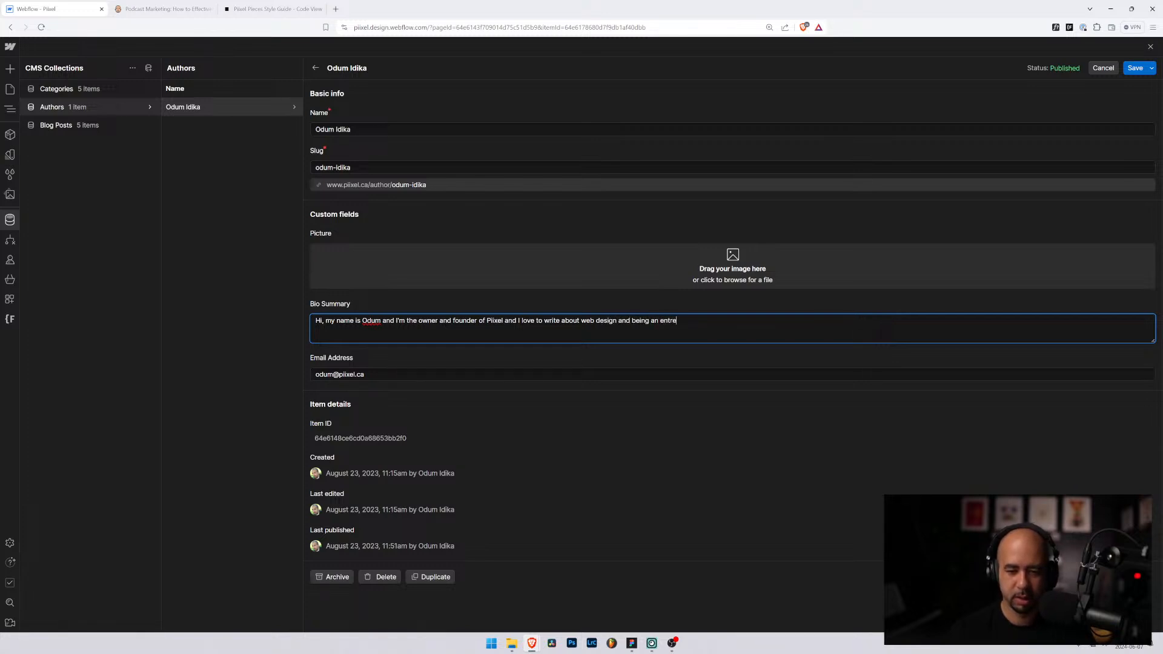
{"action": "type", "text": "preu"}
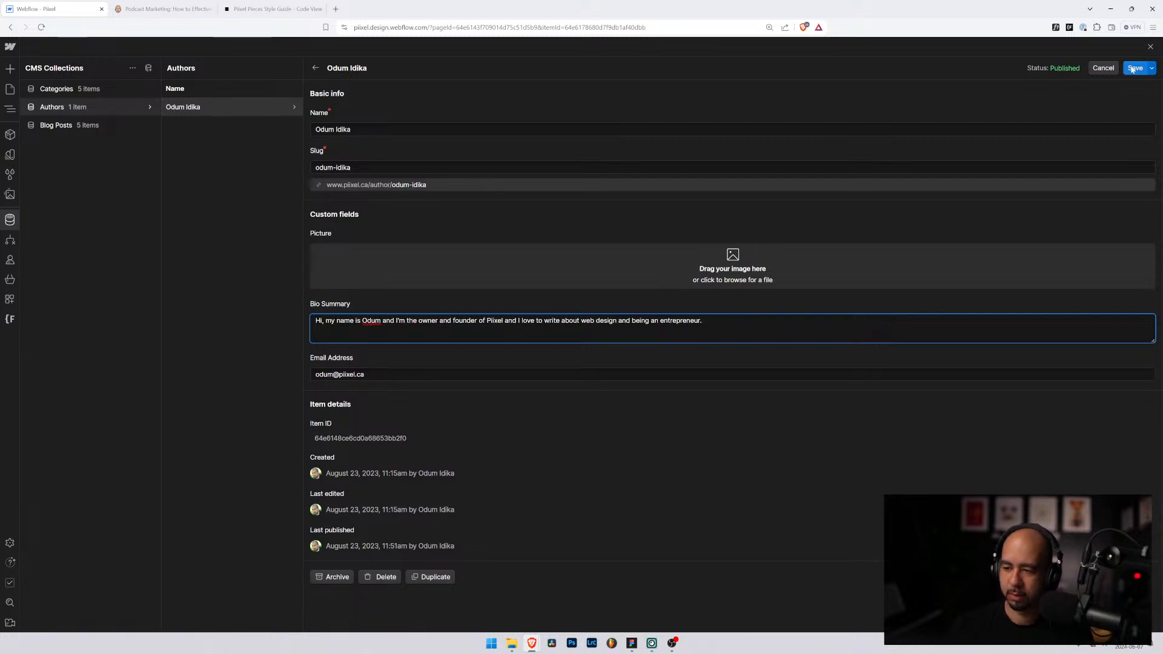
Step: Find the avatar photo through system search and open its folder
{"action": "key", "text": "super"}
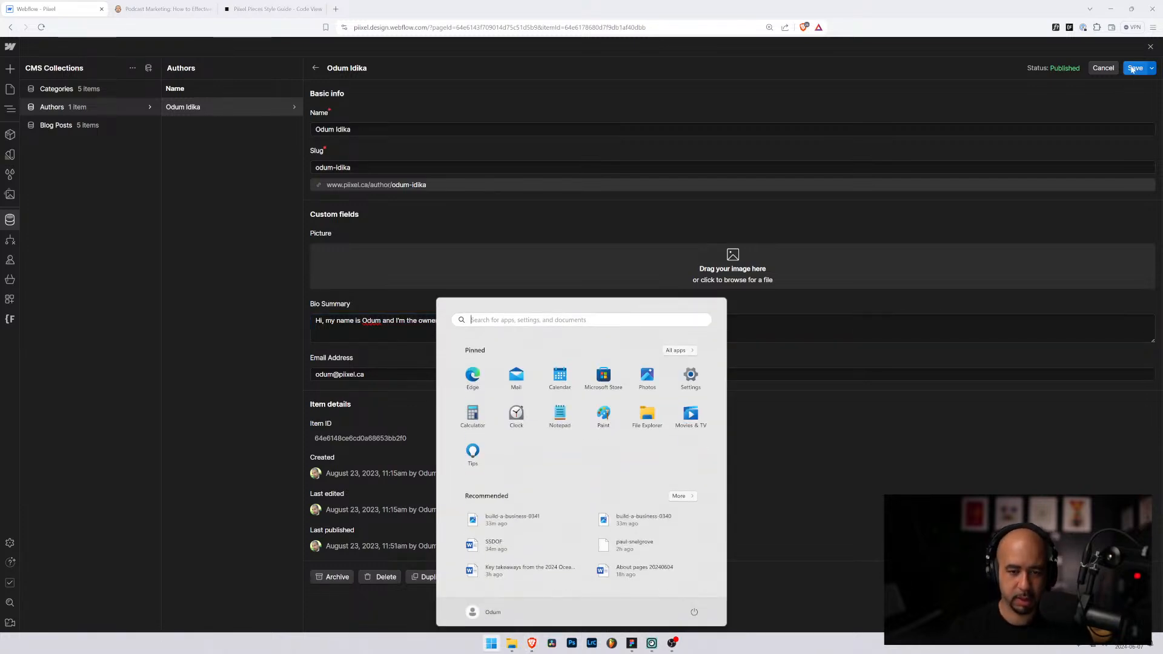
{"action": "type", "text": "odum-"}
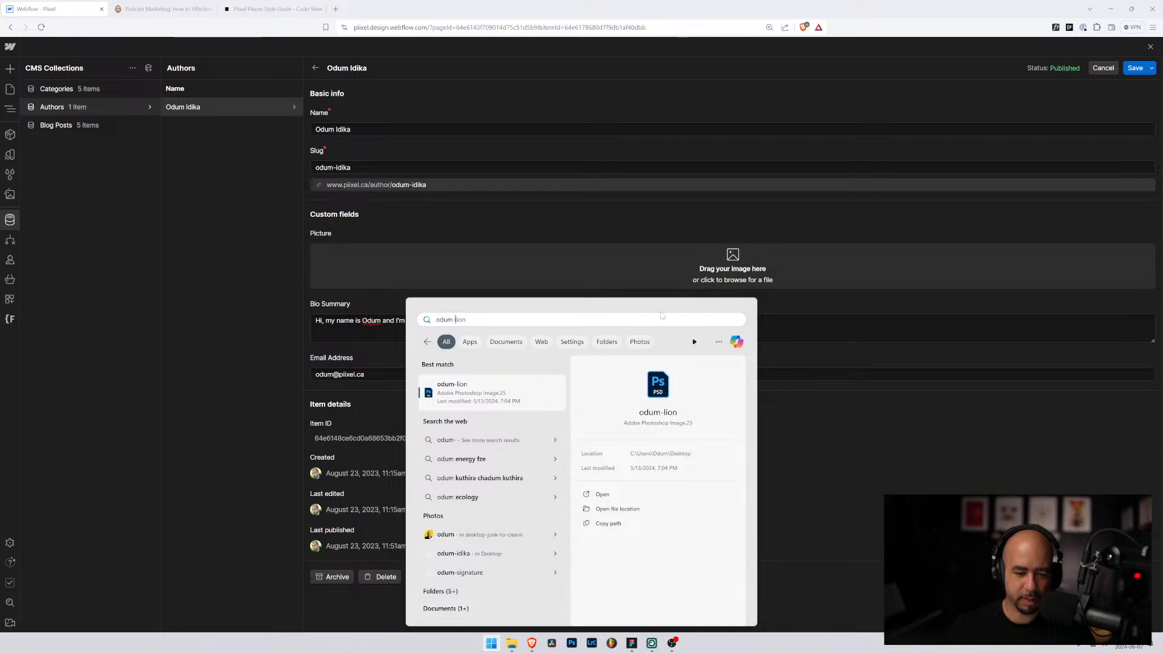
{"action": "left_click", "coordinate": [805, 374]}
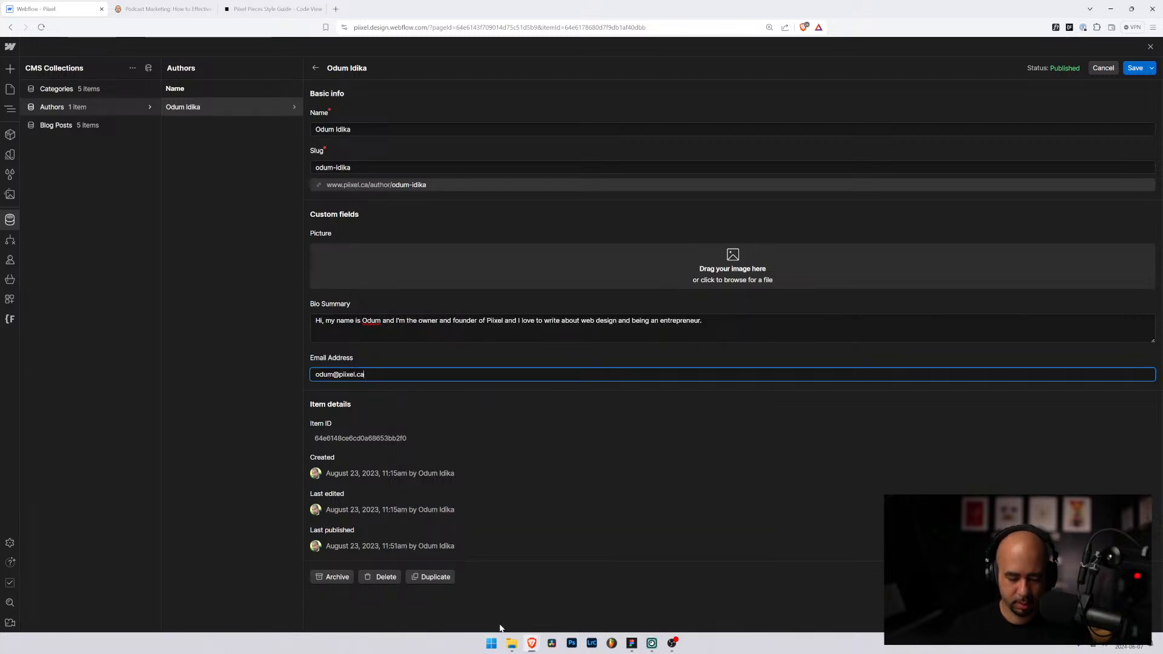
{"action": "key", "text": "super"}
{"action": "type", "text": "ava"}
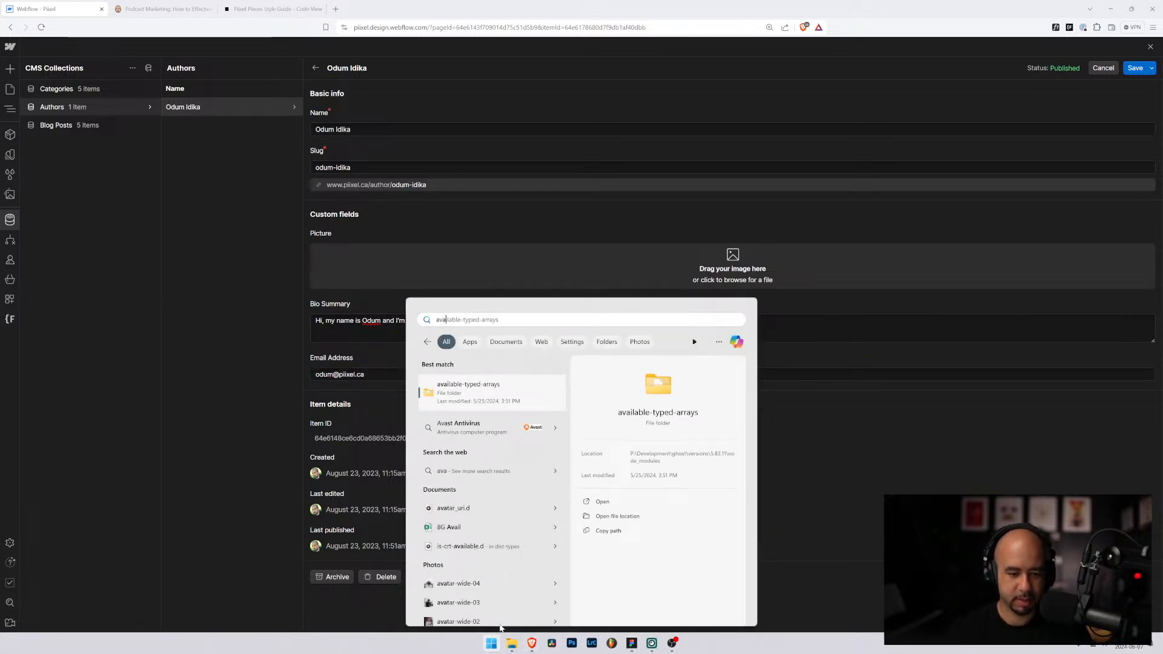
{"action": "type", "text": "tar"}
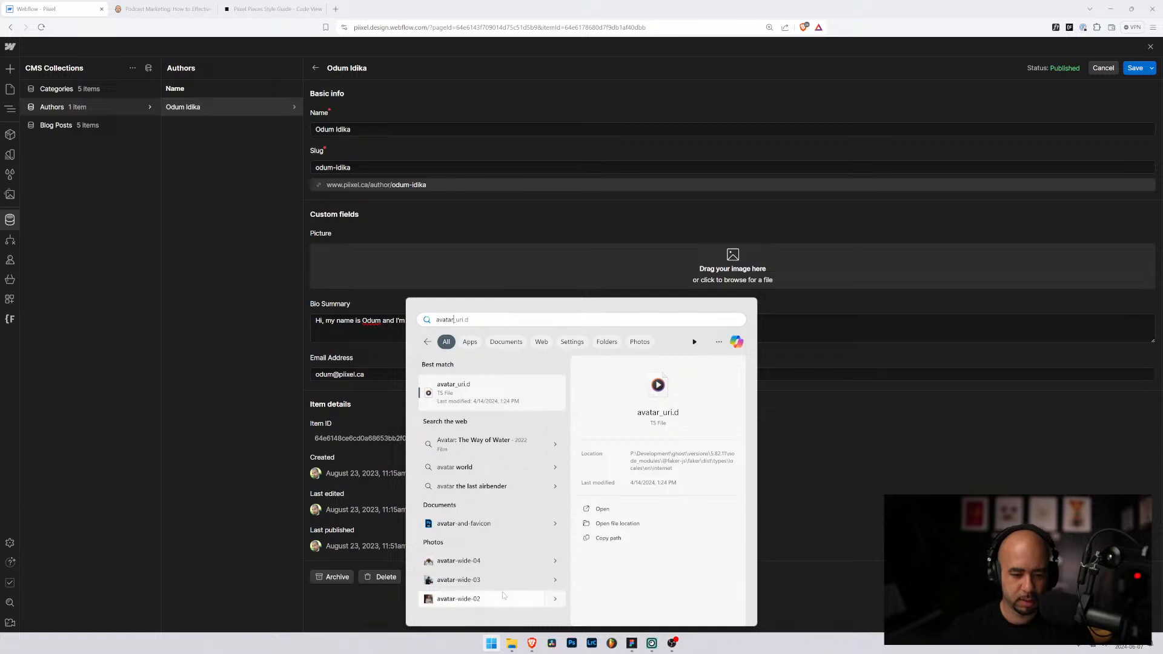
{"action": "left_click", "coordinate": [490, 542]}
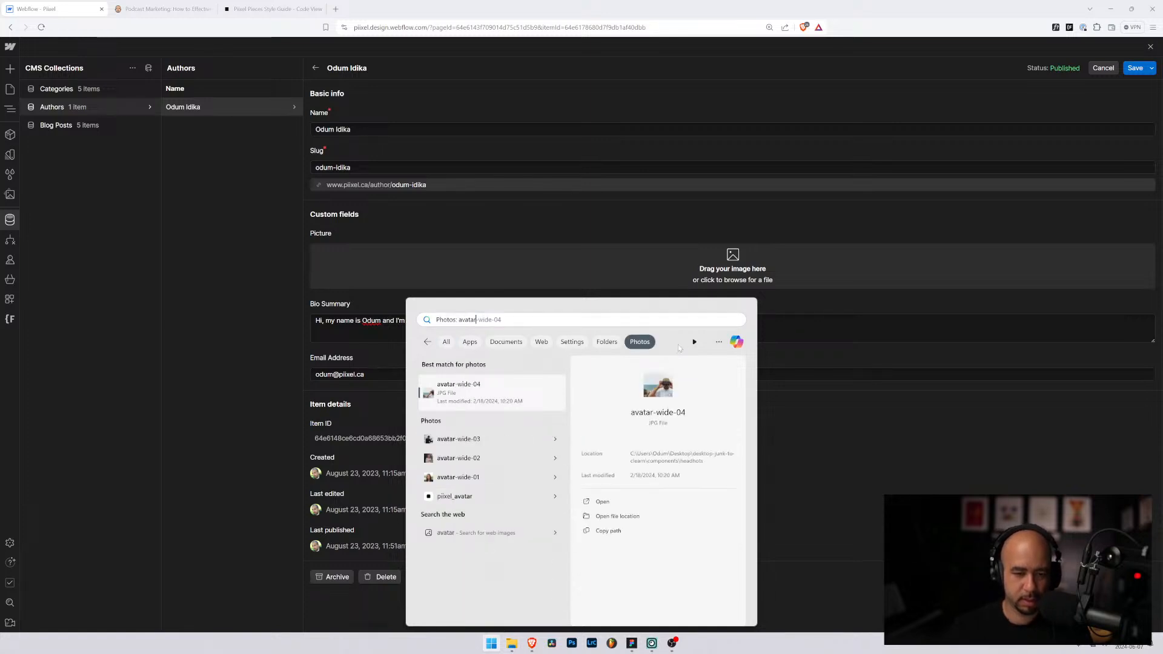
{"action": "left_click", "coordinate": [638, 515]}
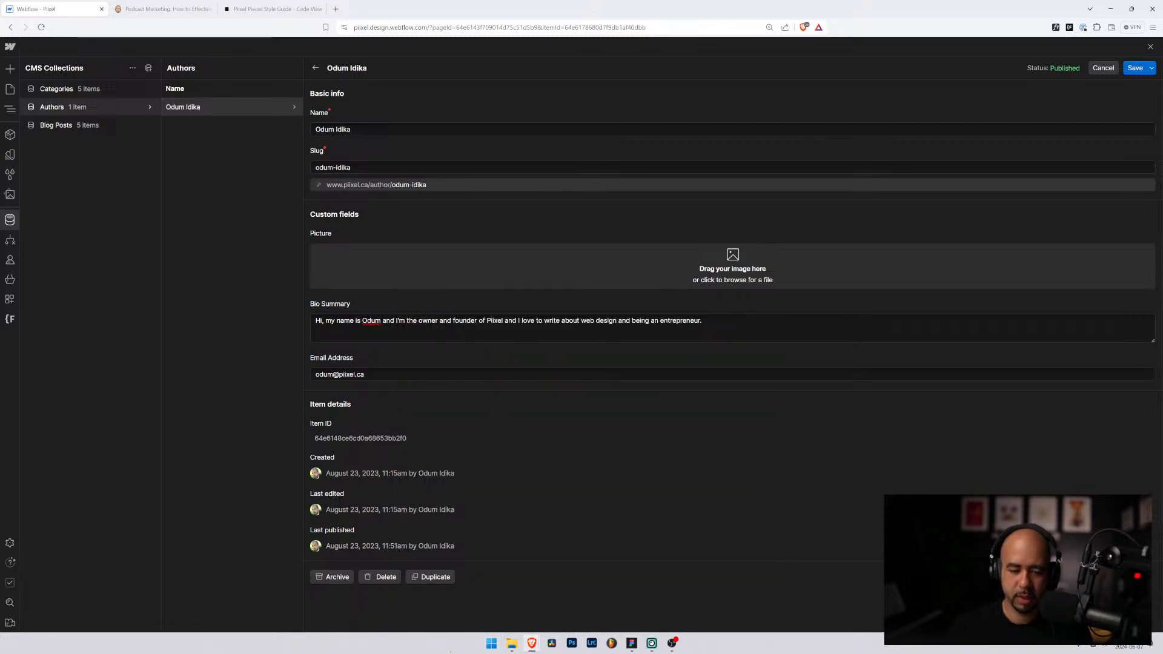
Step: Drop the avatar photo into the entry's Picture field and save the author entry
{"action": "left_click", "coordinate": [515, 646]}
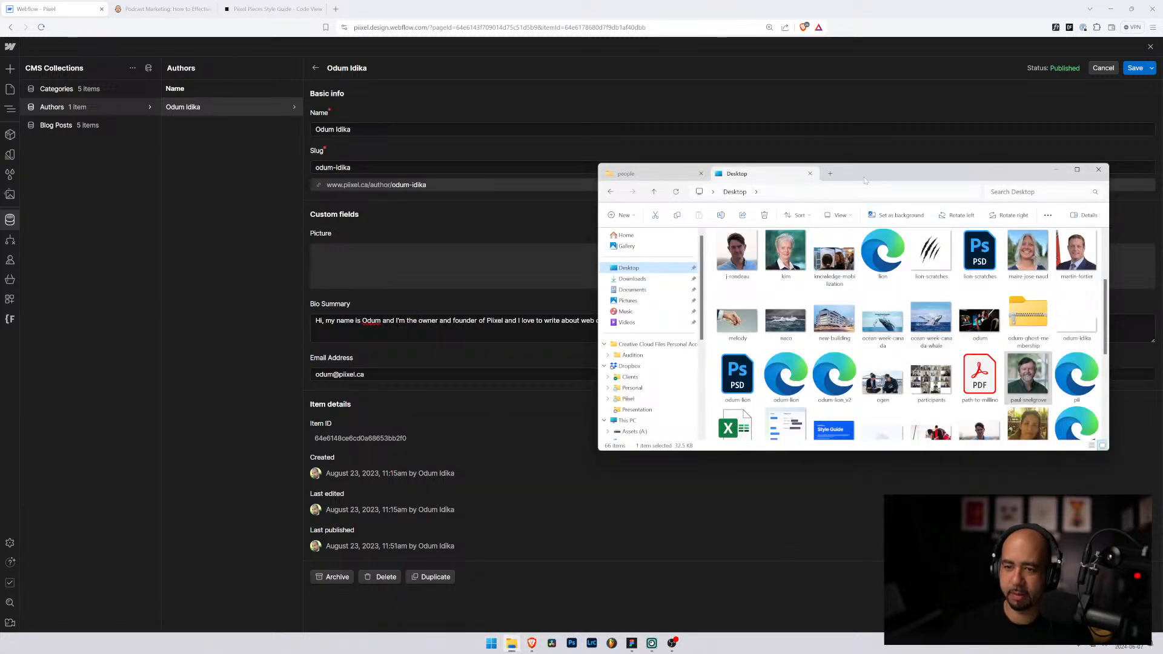
{"action": "left_click_drag", "start_coordinate": [851, 174], "coordinate": [1162, 180]}
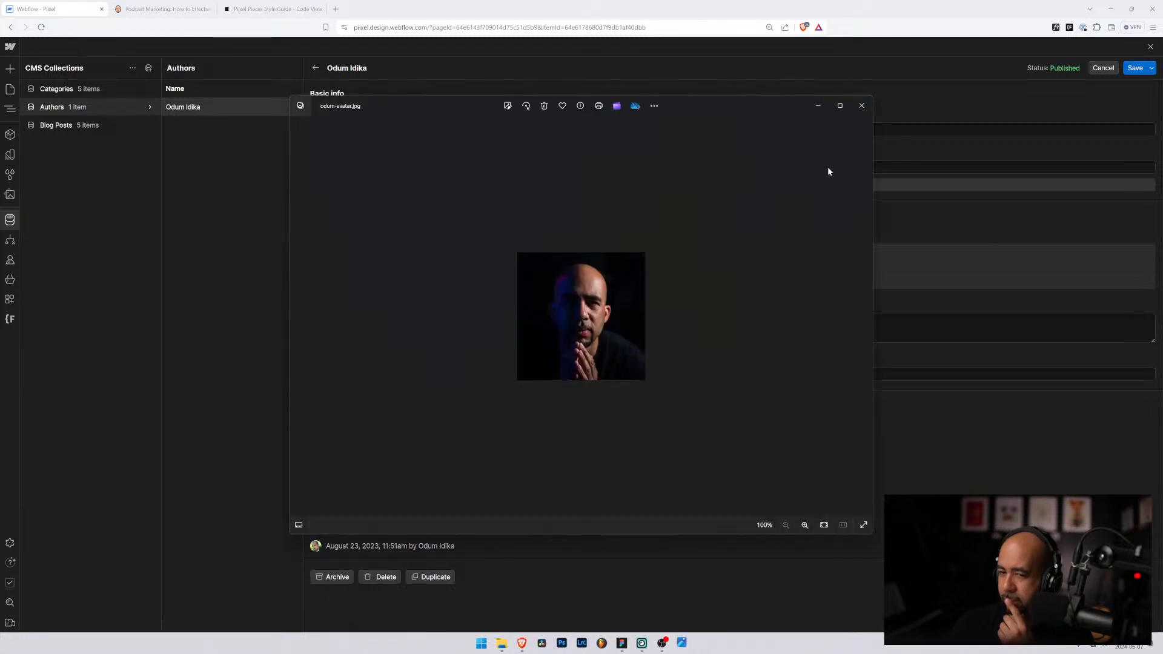
{"action": "left_click", "coordinate": [866, 106]}
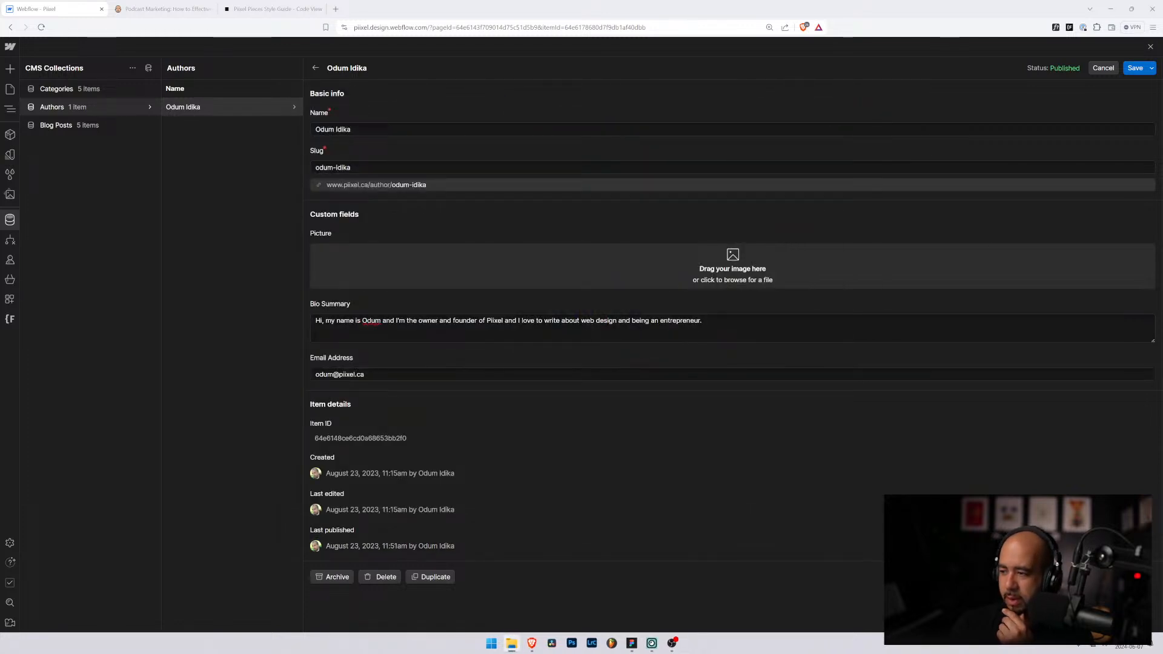
{"action": "left_click_drag", "start_coordinate": [670, 303], "coordinate": [685, 261]}
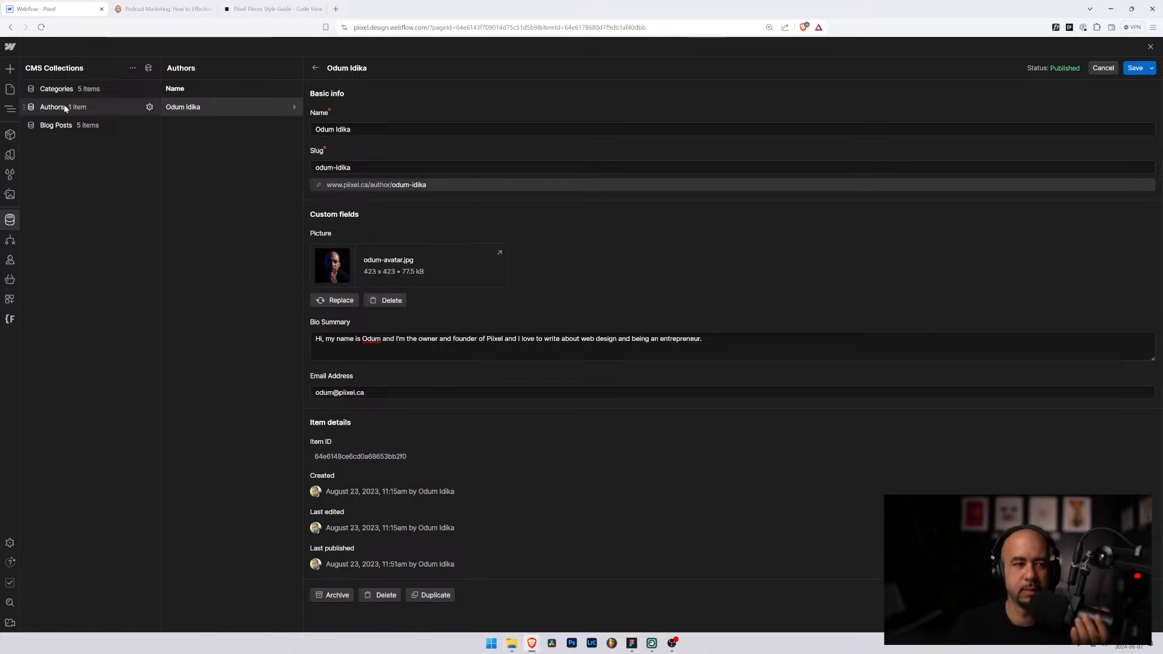
{"action": "left_click", "coordinate": [1135, 68]}
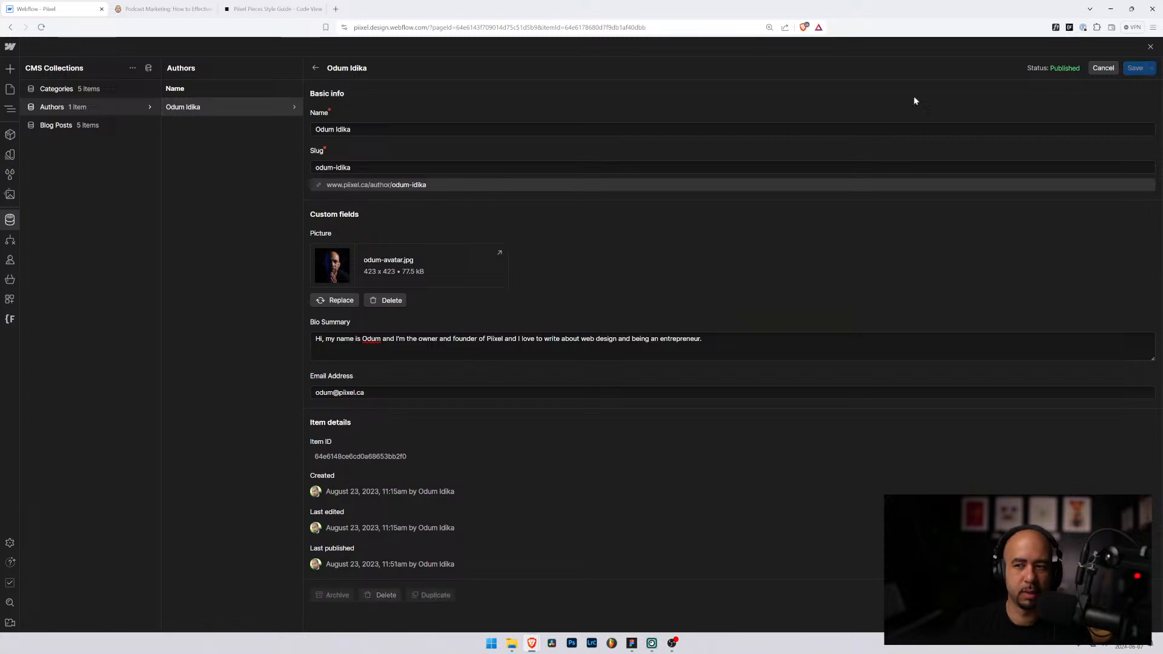
Step: Insert an Image into the author details block using quick find
{"action": "left_click", "coordinate": [10, 89]}
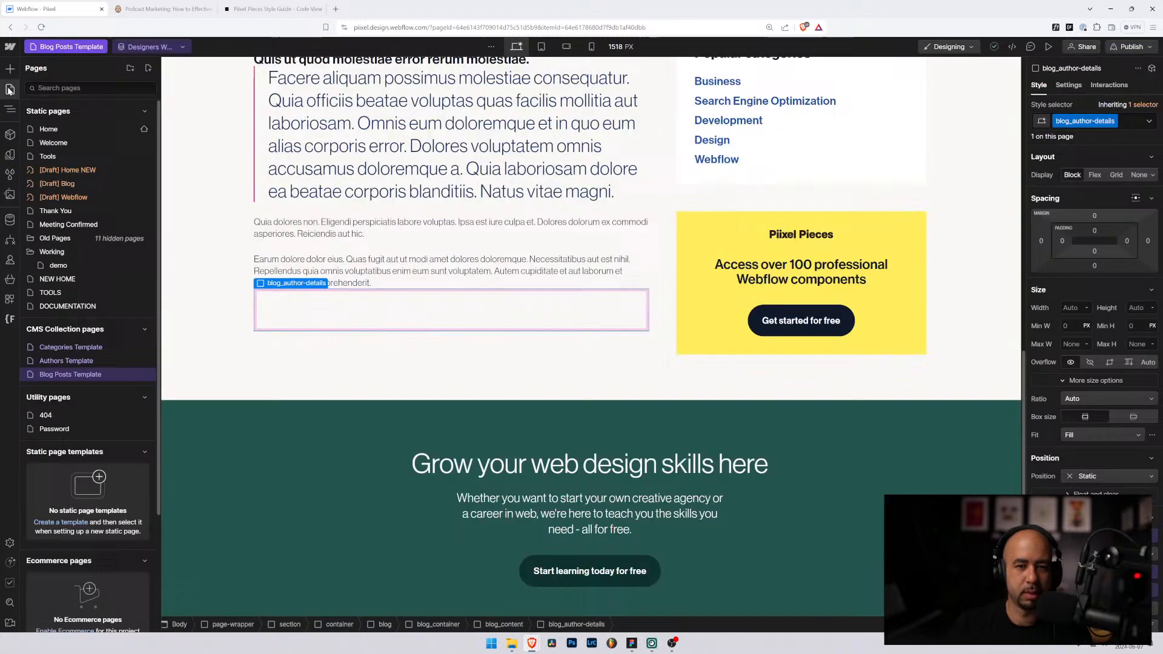
{"action": "left_click", "coordinate": [341, 310]}
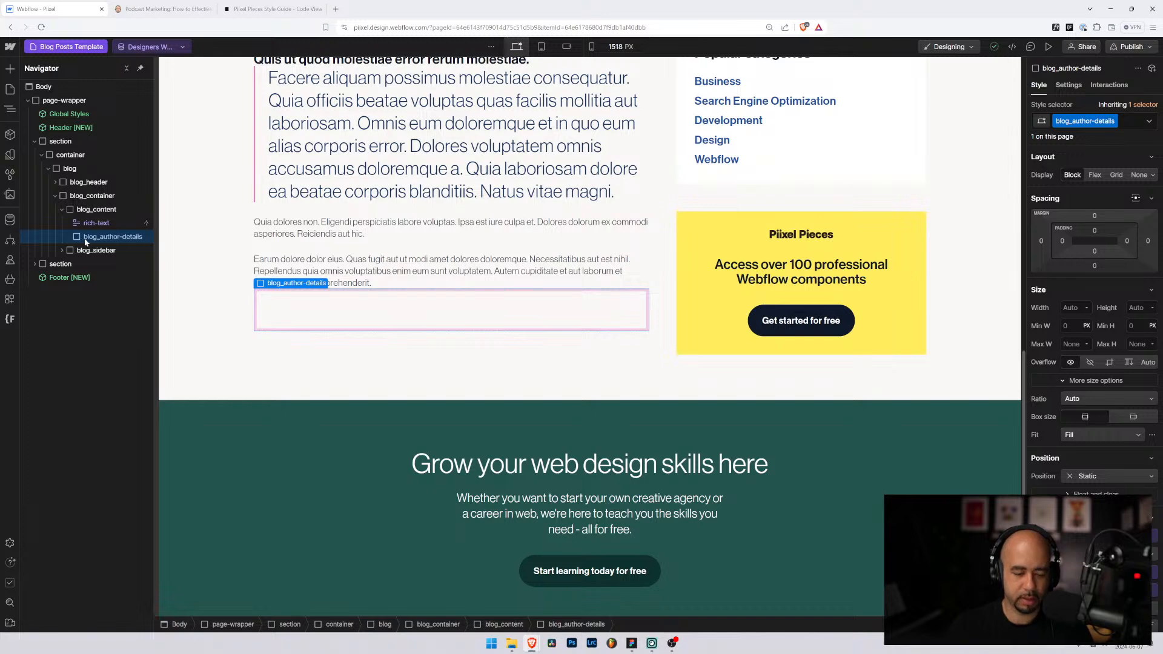
{"action": "key", "text": "ctrl+k"}
{"action": "type", "text": "im"}
{"action": "key", "text": "Return"}
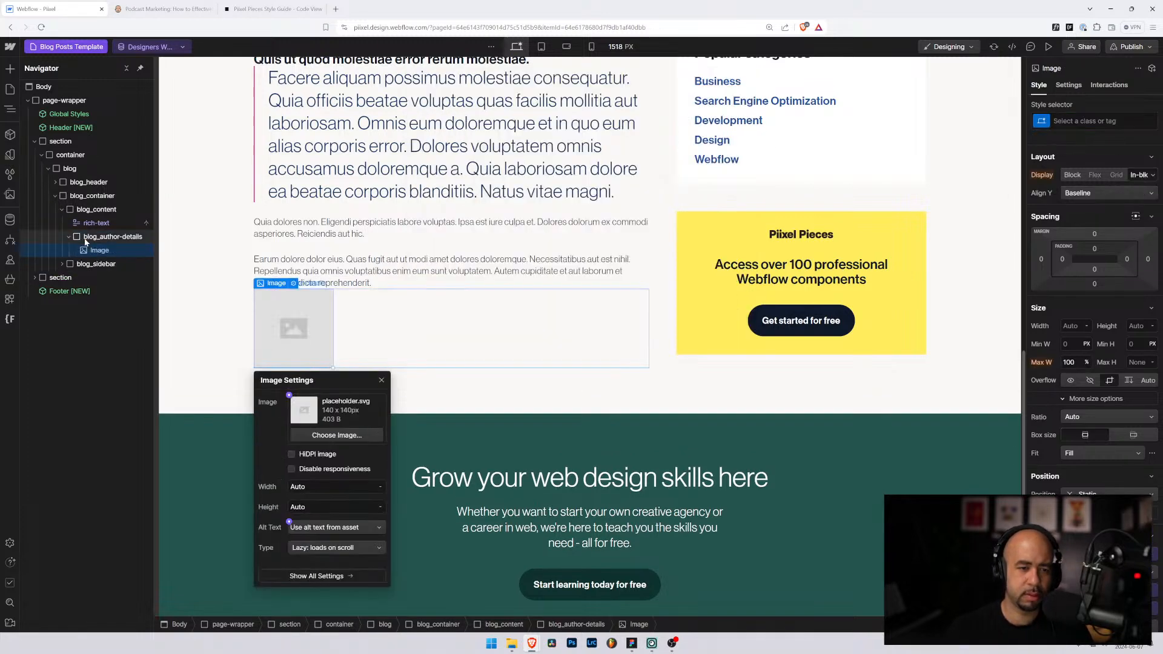
Step: Bind the image source to the Author > Picture field
{"action": "left_click", "coordinate": [338, 436]}
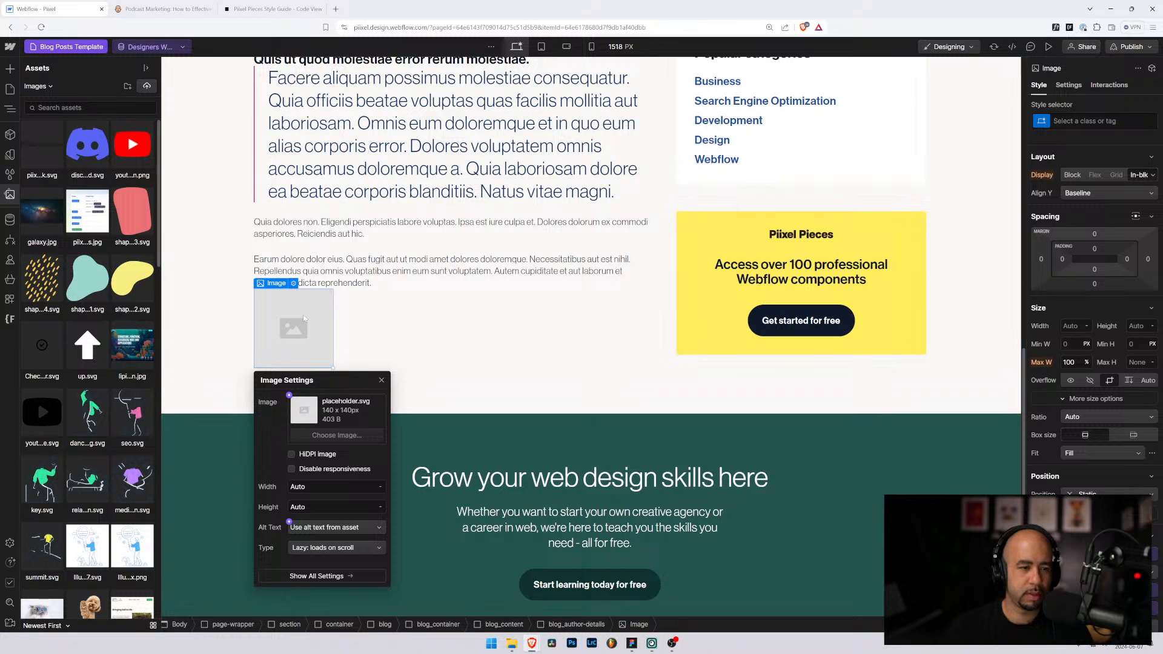
{"action": "left_click", "coordinate": [289, 396]}
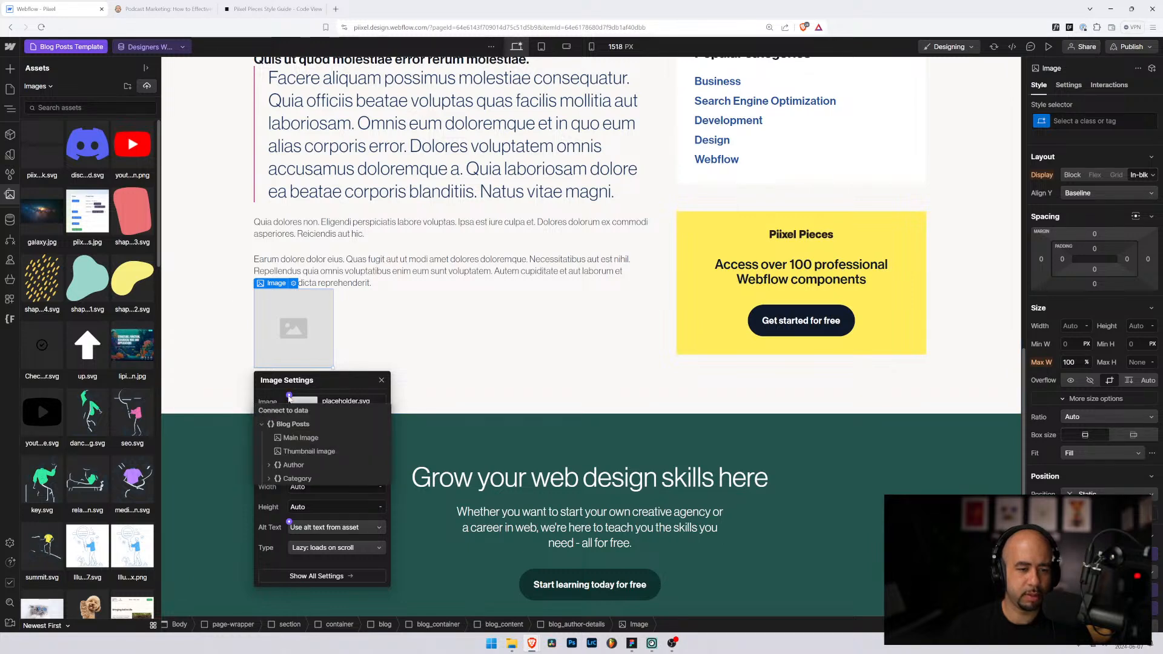
{"action": "left_click", "coordinate": [270, 466]}
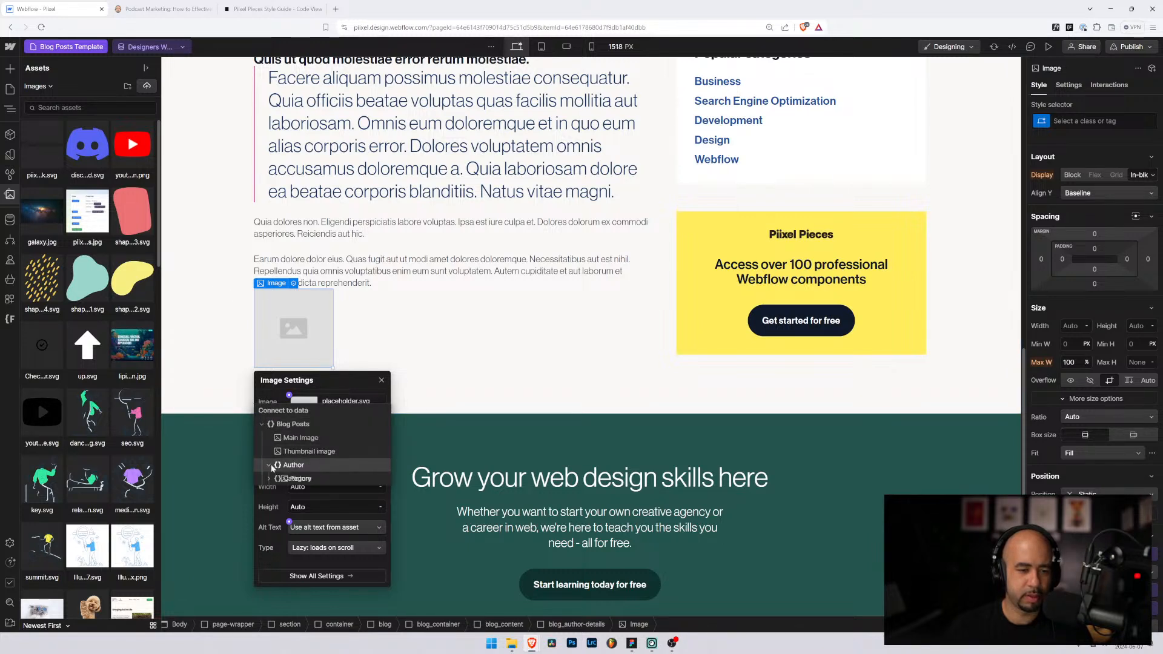
{"action": "left_click", "coordinate": [297, 479]}
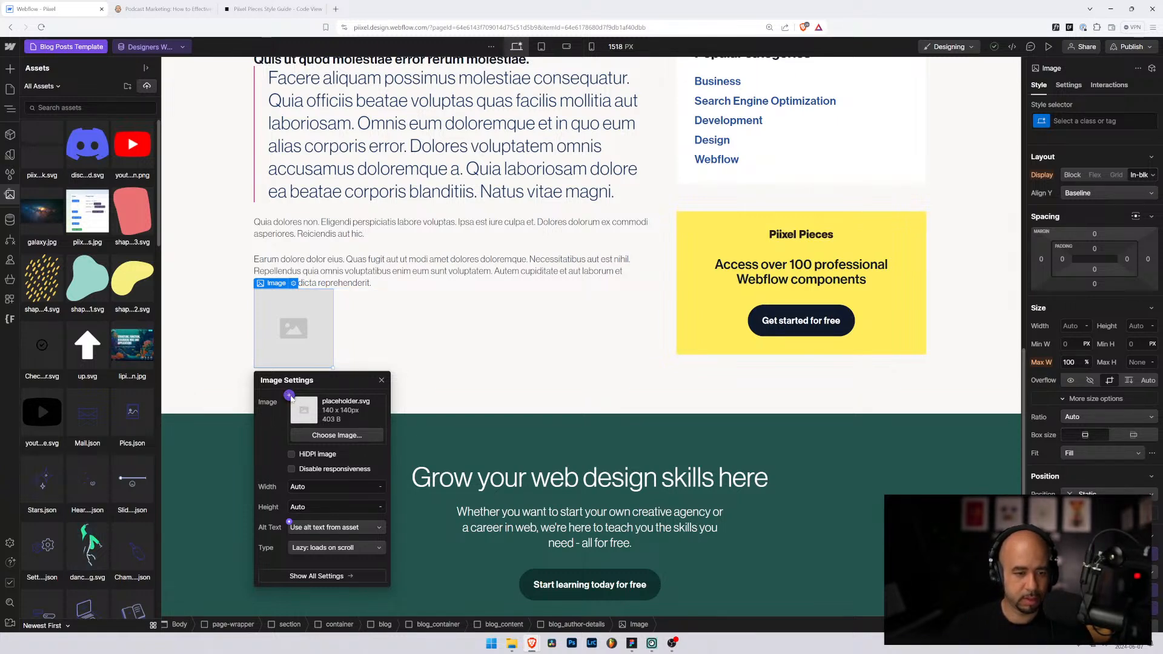
{"action": "left_click", "coordinate": [289, 395]}
{"action": "left_click", "coordinate": [292, 464]}
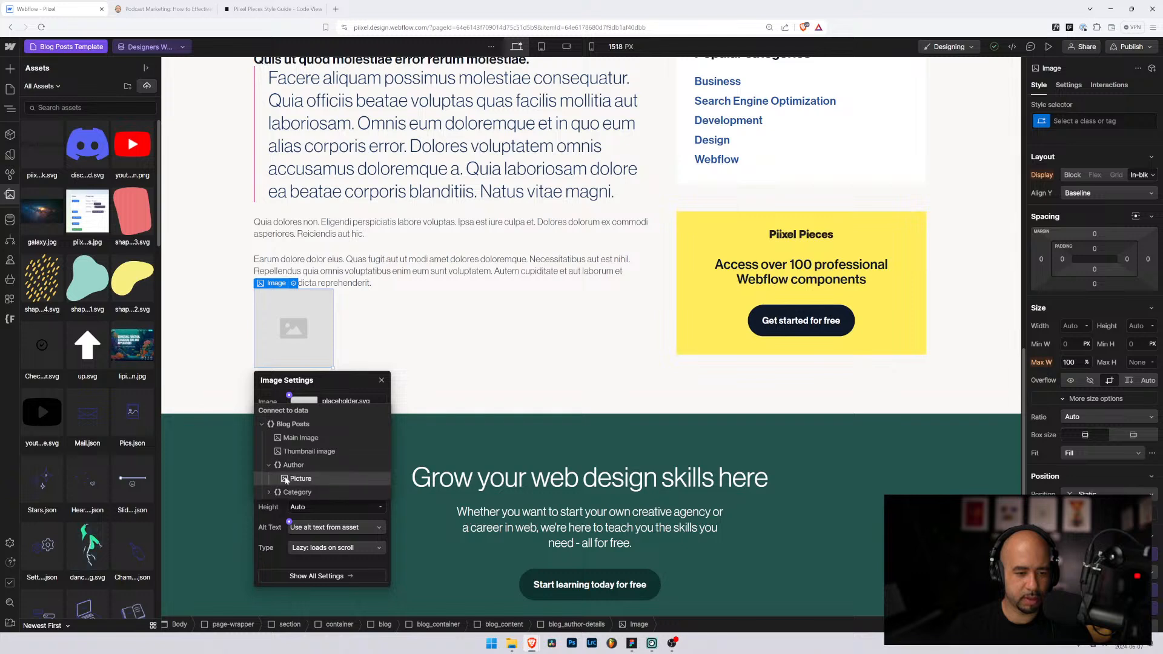
{"action": "left_click", "coordinate": [293, 478]}
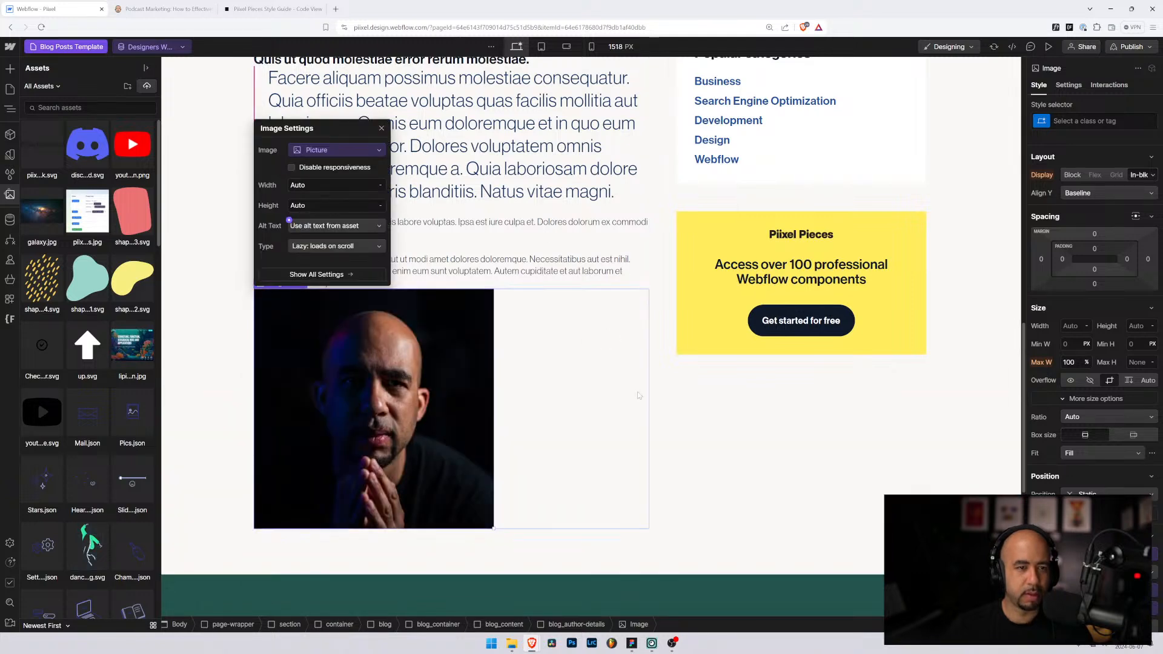
Step: Set the image alt text to a custom description bound to Author > Name
{"action": "left_click", "coordinate": [378, 225]}
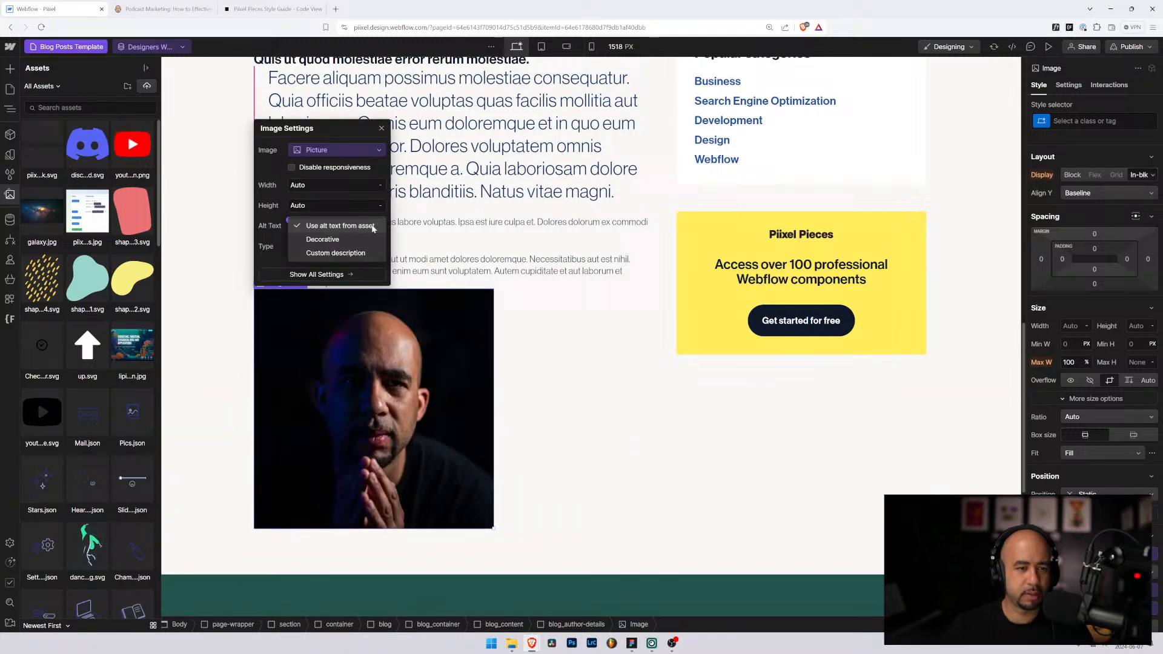
{"action": "left_click", "coordinate": [334, 253]}
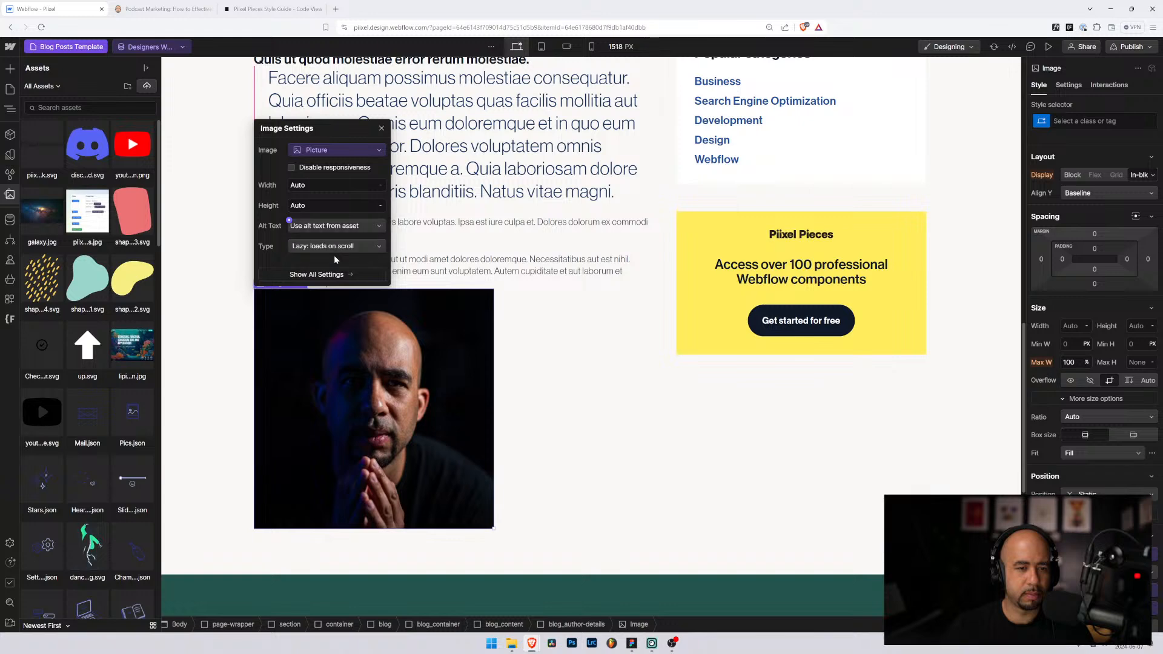
{"action": "left_click", "coordinate": [290, 412]}
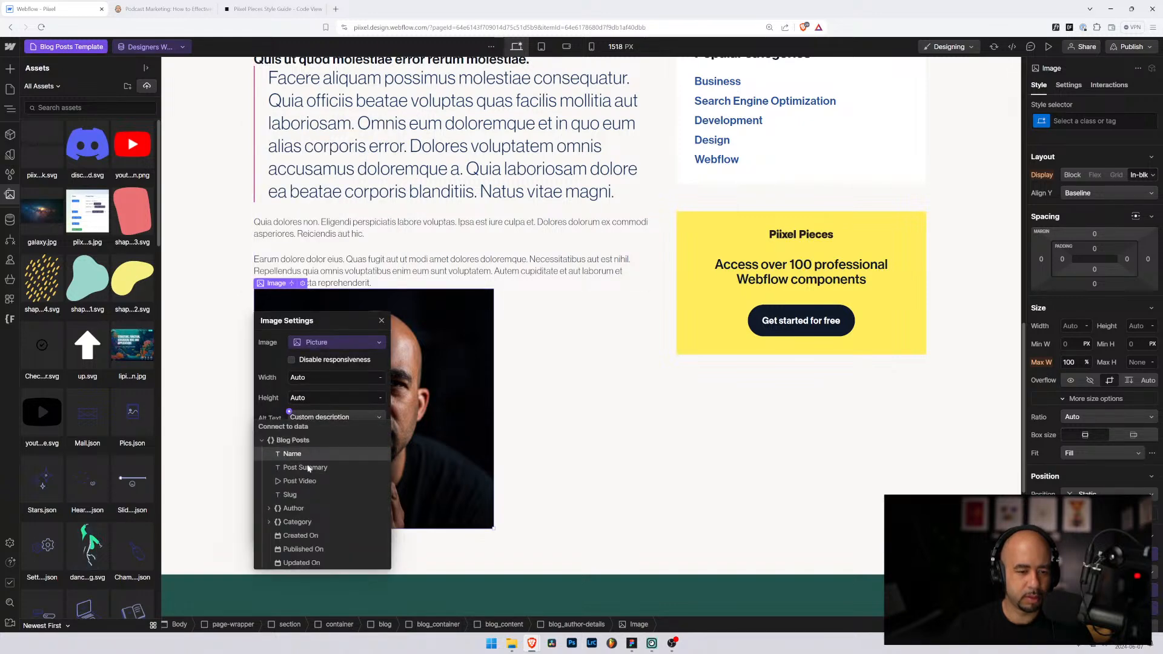
{"action": "left_click", "coordinate": [296, 508]}
{"action": "left_click", "coordinate": [298, 523]}
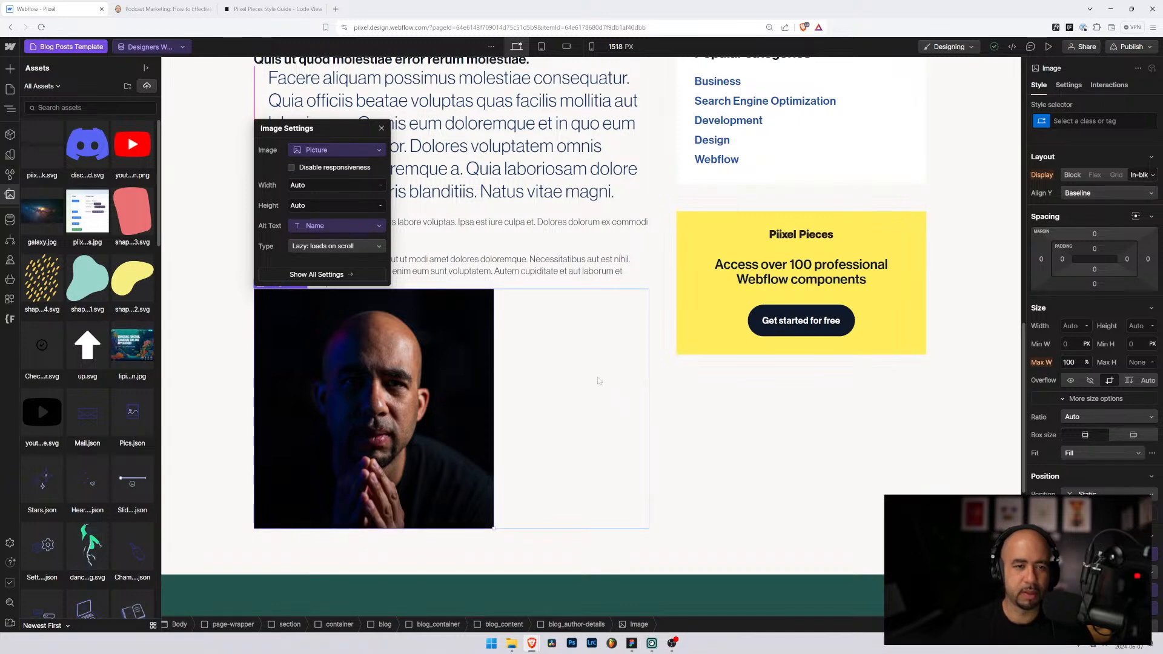
Step: Select the author photo in the Navigator and create the class blog_author-avatar on it
{"action": "left_click", "coordinate": [586, 475]}
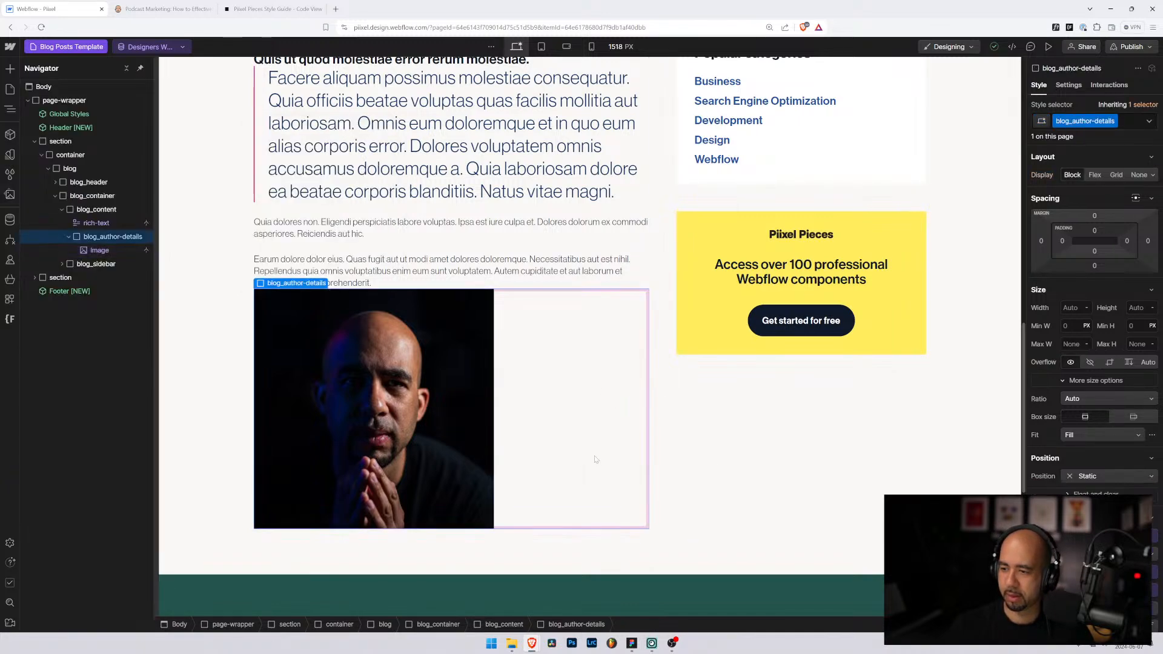
{"action": "scroll", "coordinate": [572, 384], "scroll_direction": "down", "scroll_amount": 1}
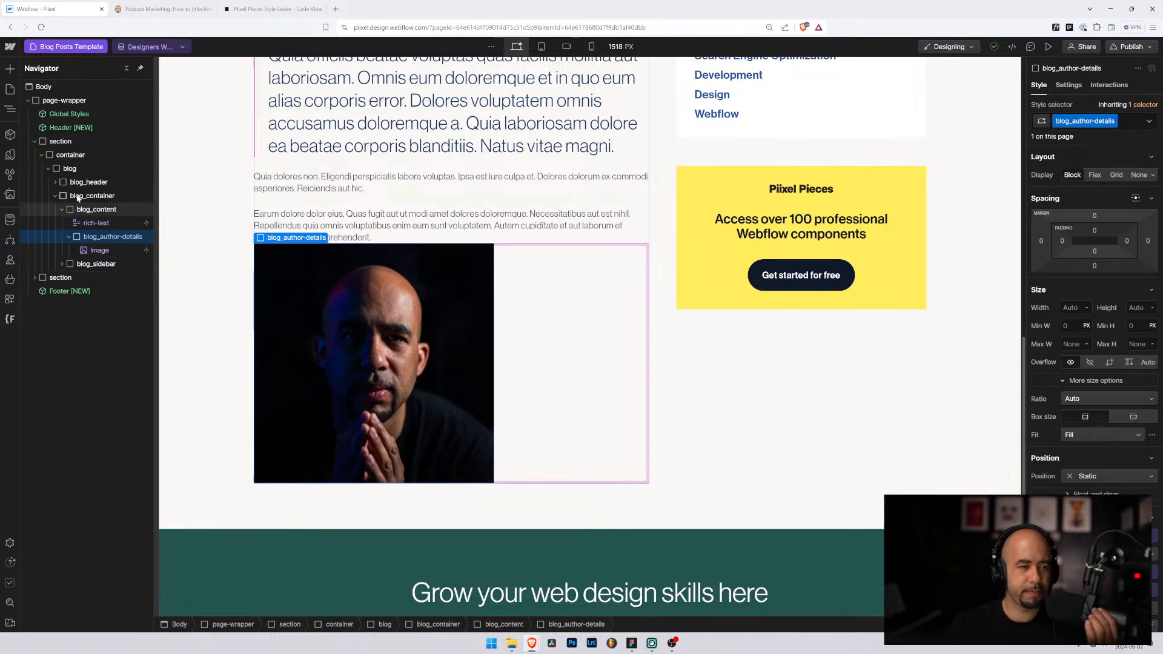
{"action": "left_click", "coordinate": [98, 251]}
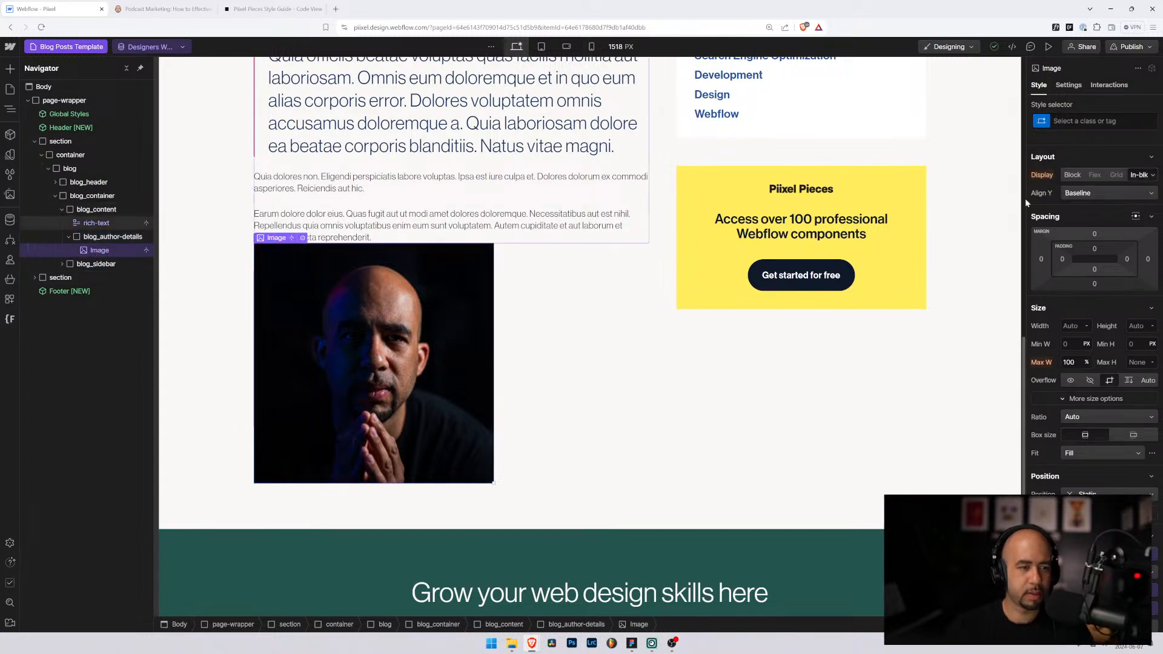
{"action": "left_click", "coordinate": [1084, 120]}
{"action": "type", "text": "blog_u"}
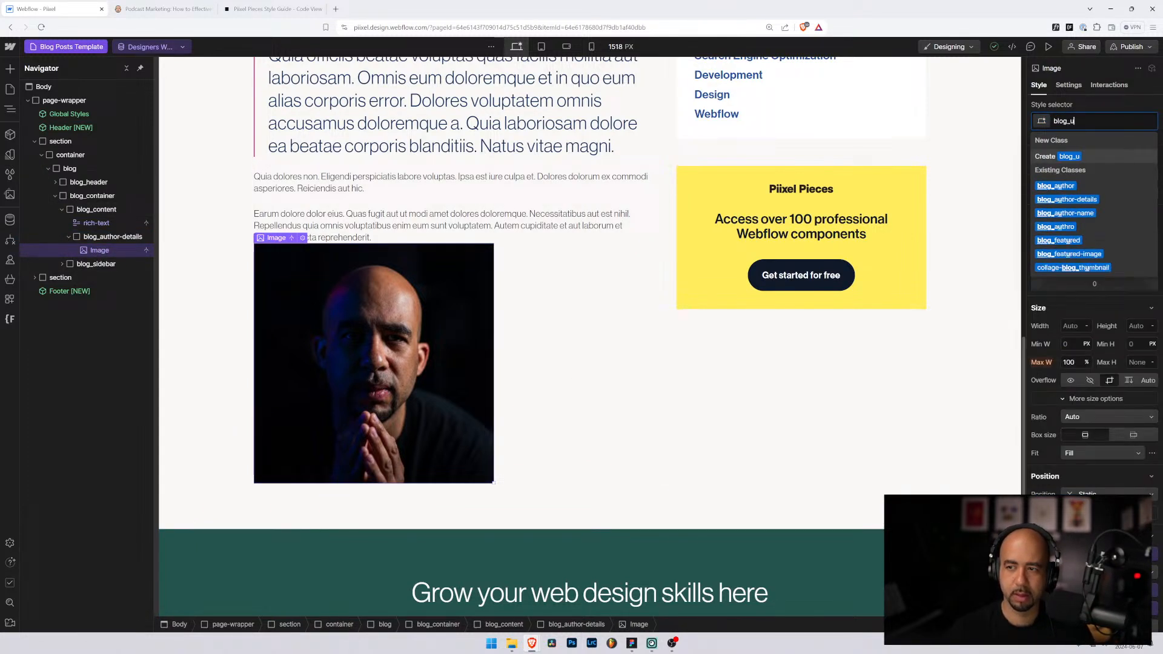
{"action": "key", "text": "BackSpace"}
{"action": "type", "text": "author-"}
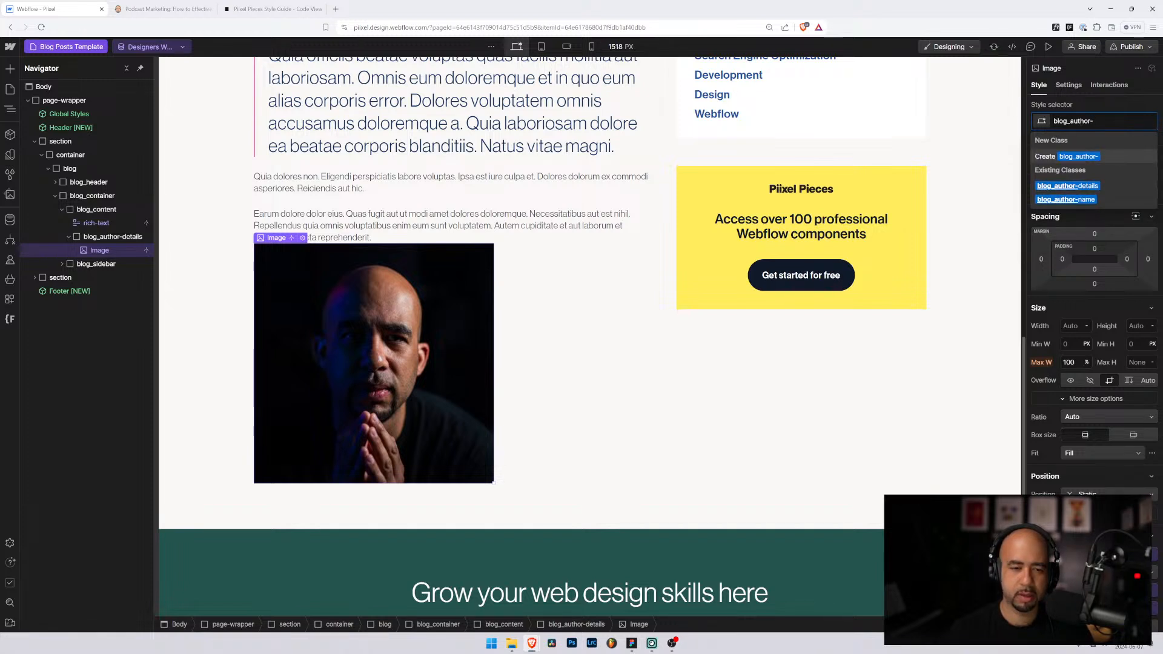
{"action": "type", "text": "avatar"}
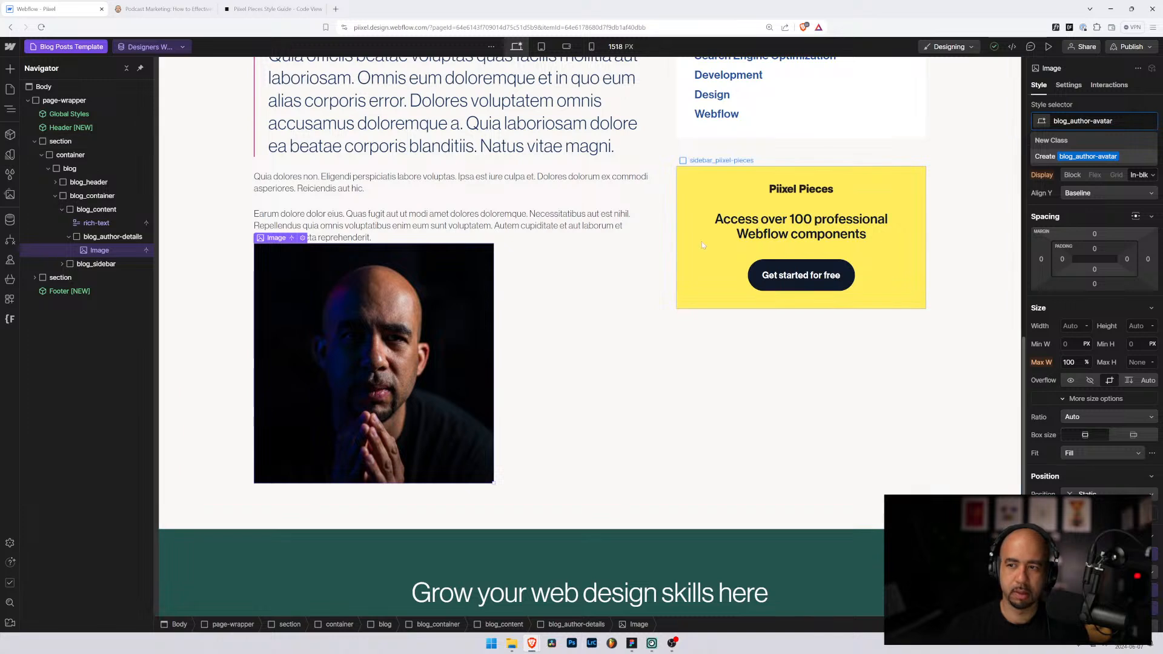
{"action": "key", "text": "Return"}
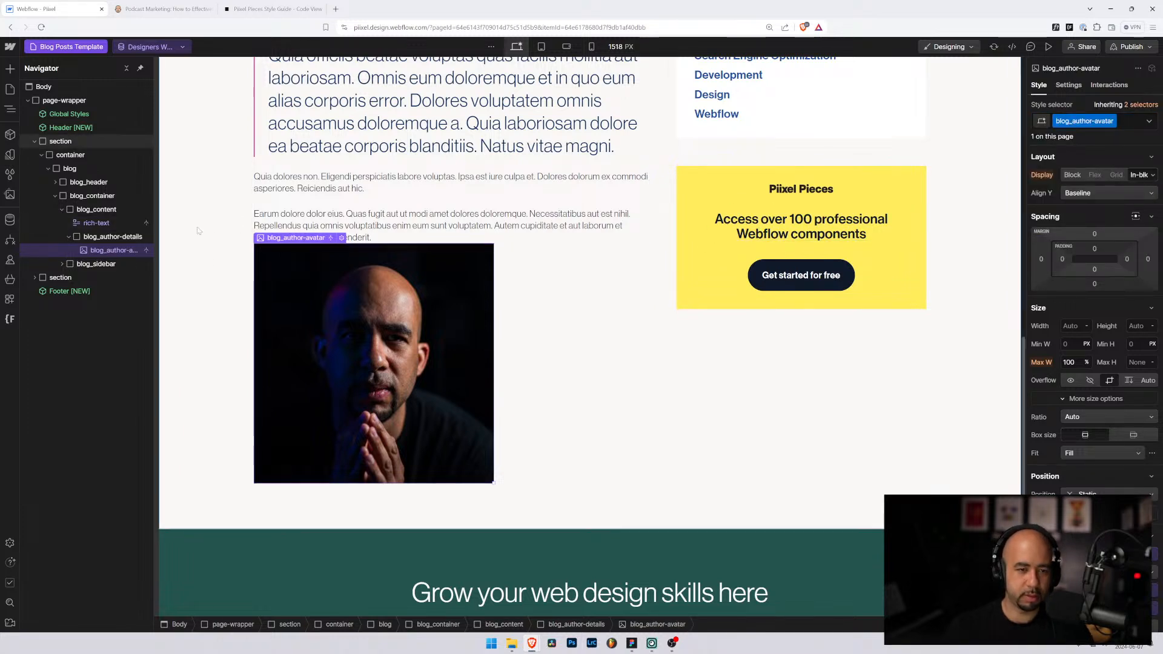
{"action": "left_click", "coordinate": [107, 237]}
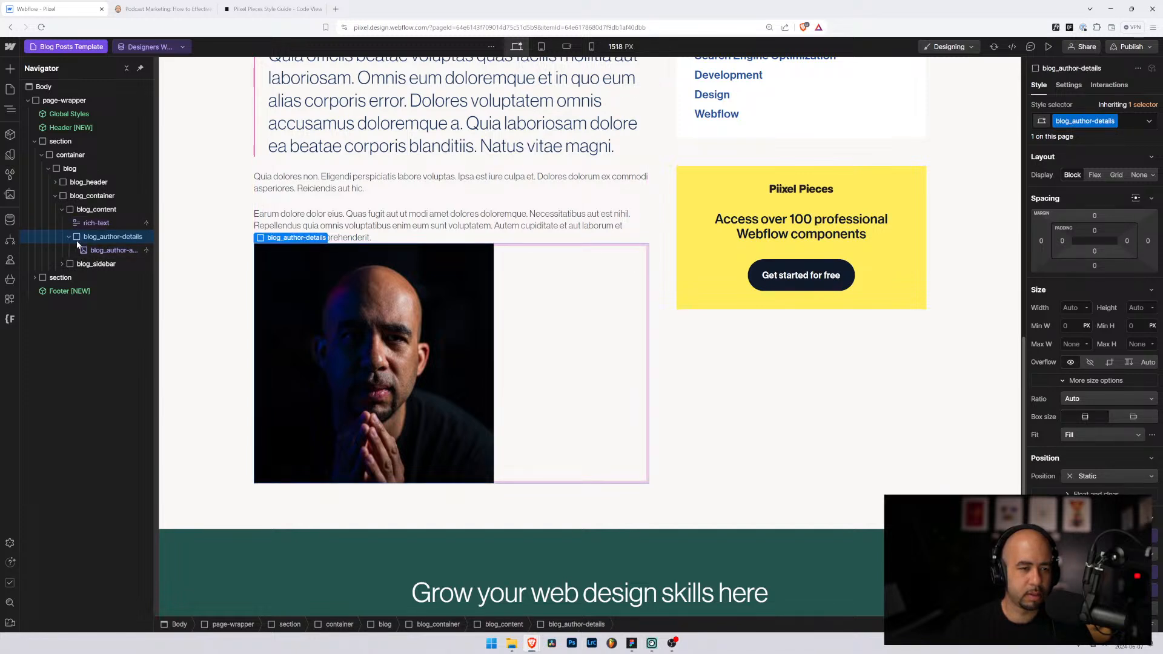
{"action": "left_click", "coordinate": [78, 248]}
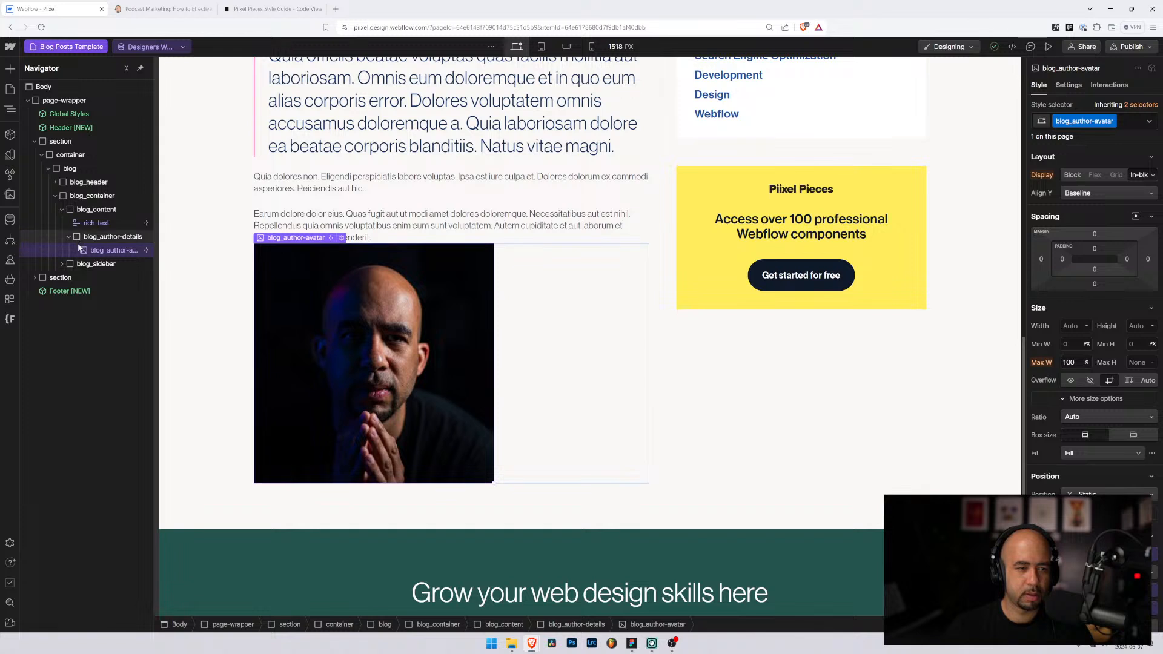
Step: Insert an empty Div Block after the author avatar inside blog_author-details
{"action": "left_click", "coordinate": [81, 238]}
{"action": "key", "text": "ctrl+k"}
{"action": "type", "text": "div"}
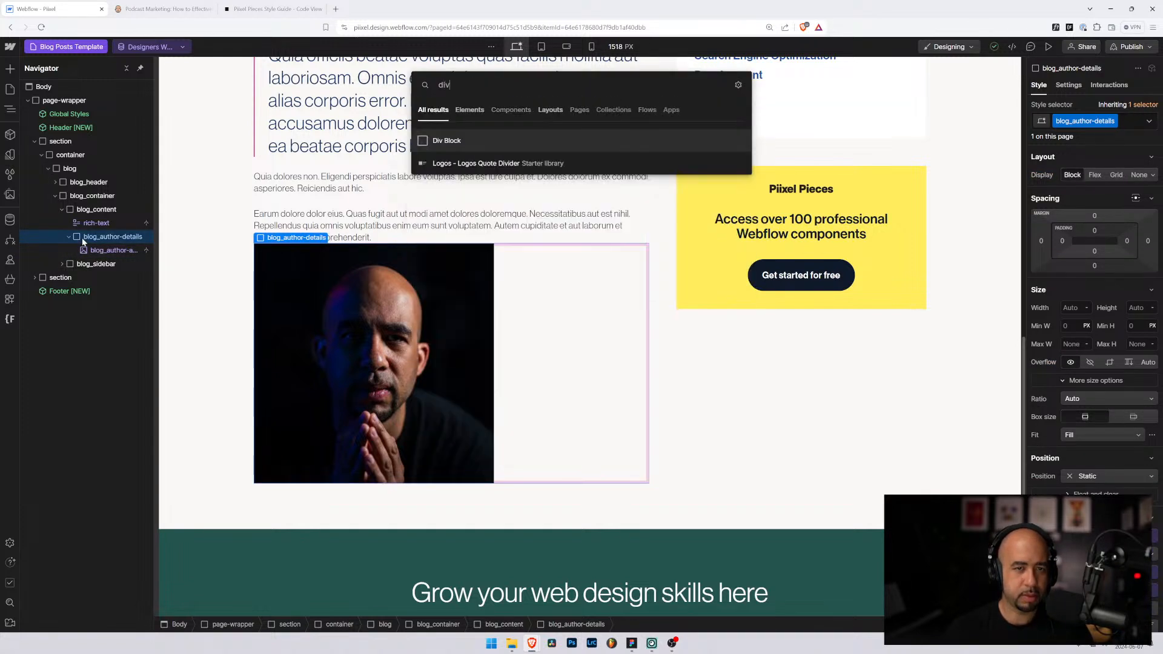
{"action": "key", "text": "Return"}
{"action": "left_click", "coordinate": [85, 249]}
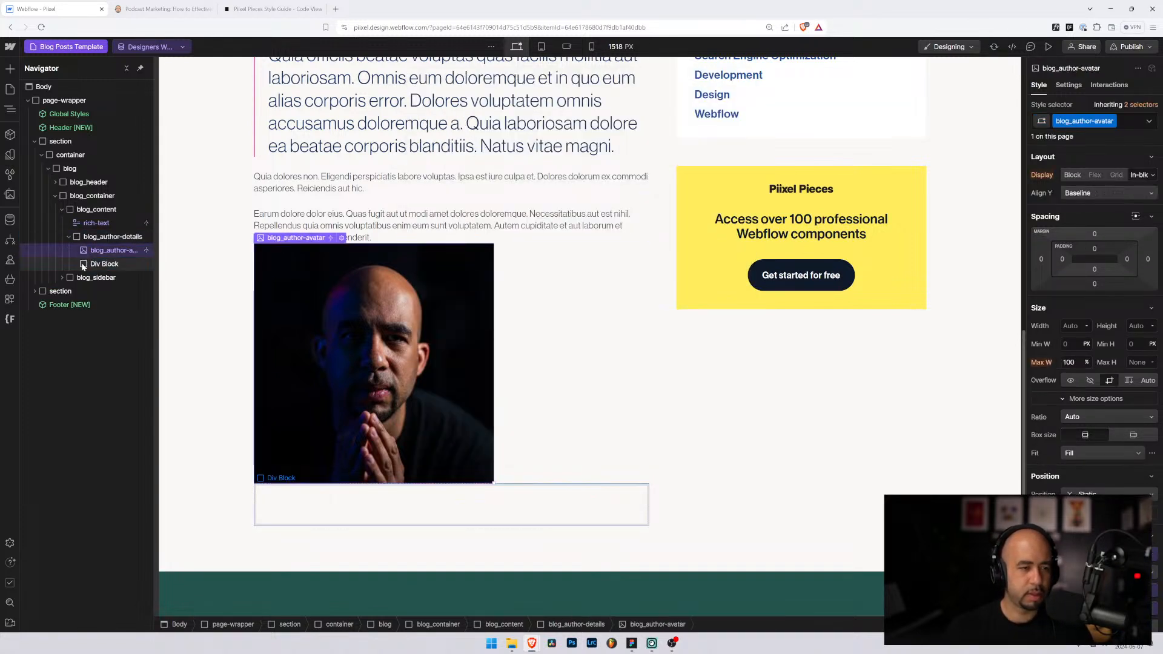
{"action": "left_click", "coordinate": [83, 265]}
{"action": "left_click", "coordinate": [88, 254]}
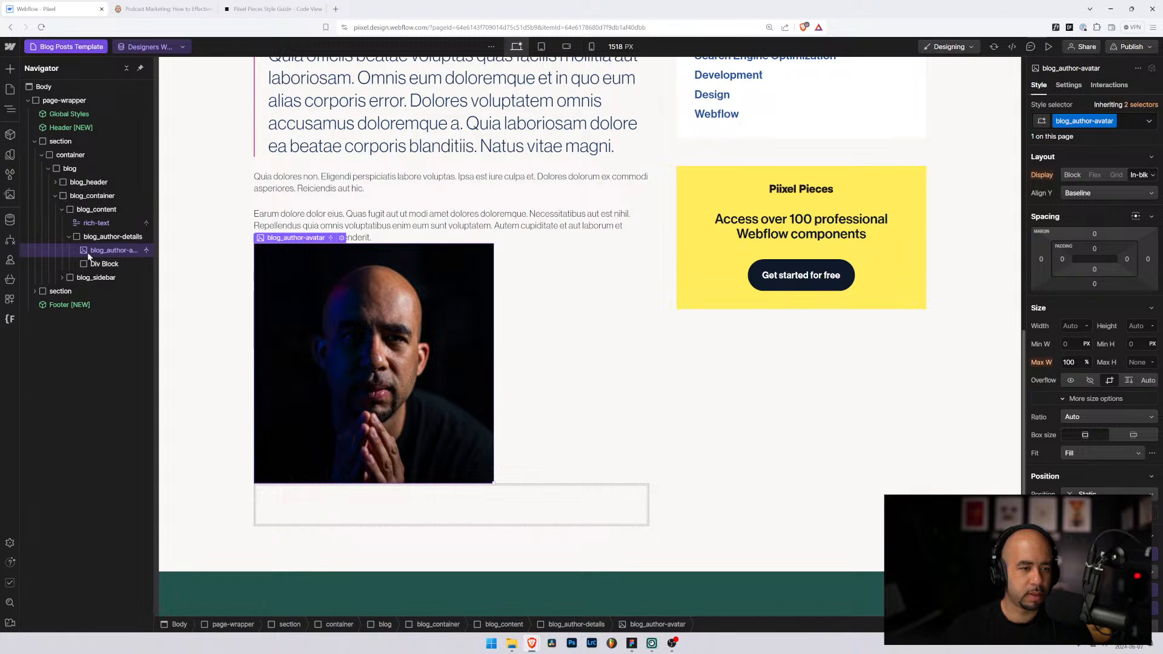
Step: Set blog_author-details Display to Grid and reduce it to one row
{"action": "left_click", "coordinate": [124, 237]}
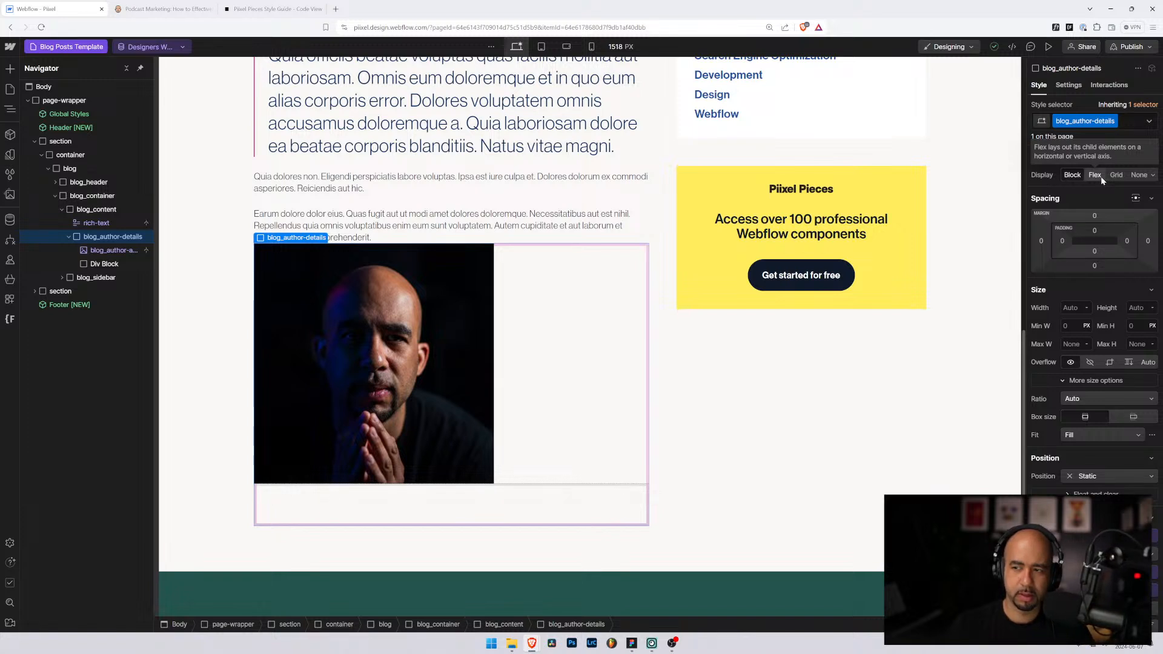
{"action": "left_click", "coordinate": [1117, 176]}
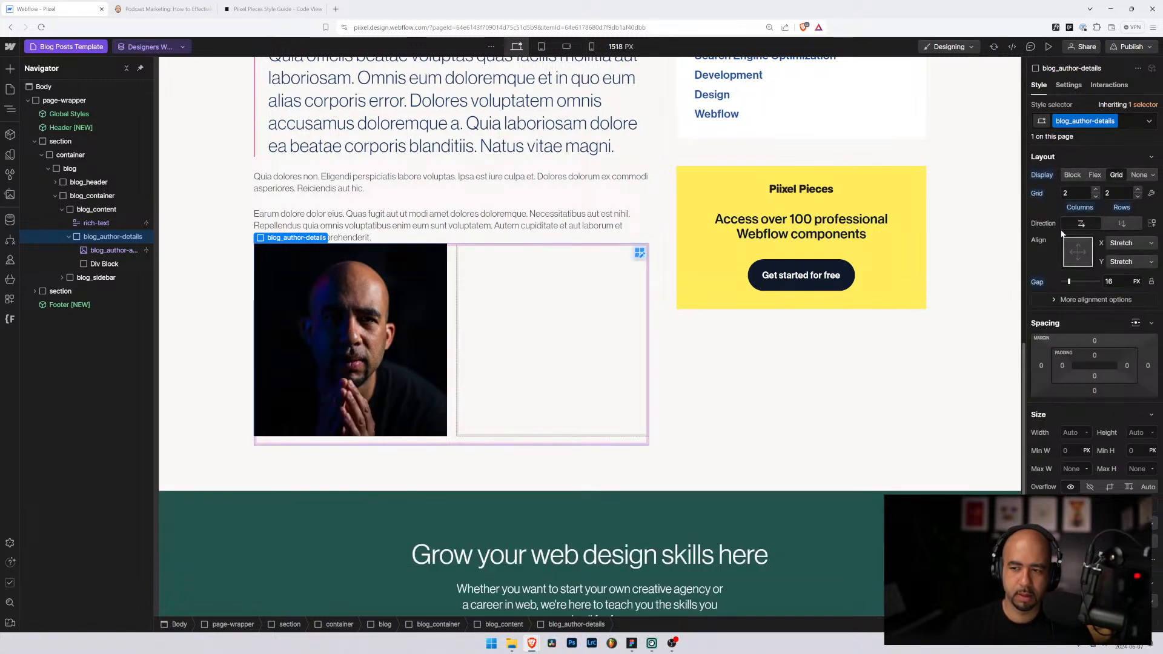
{"action": "left_click", "coordinate": [1138, 197]}
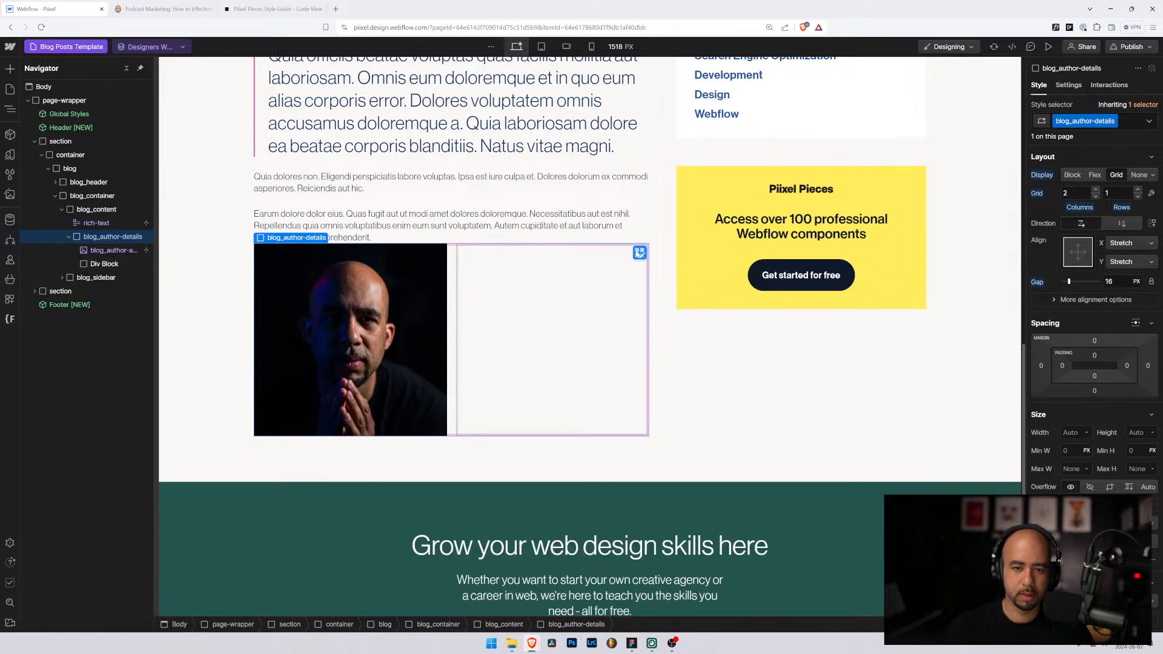
{"action": "left_click", "coordinate": [639, 253]}
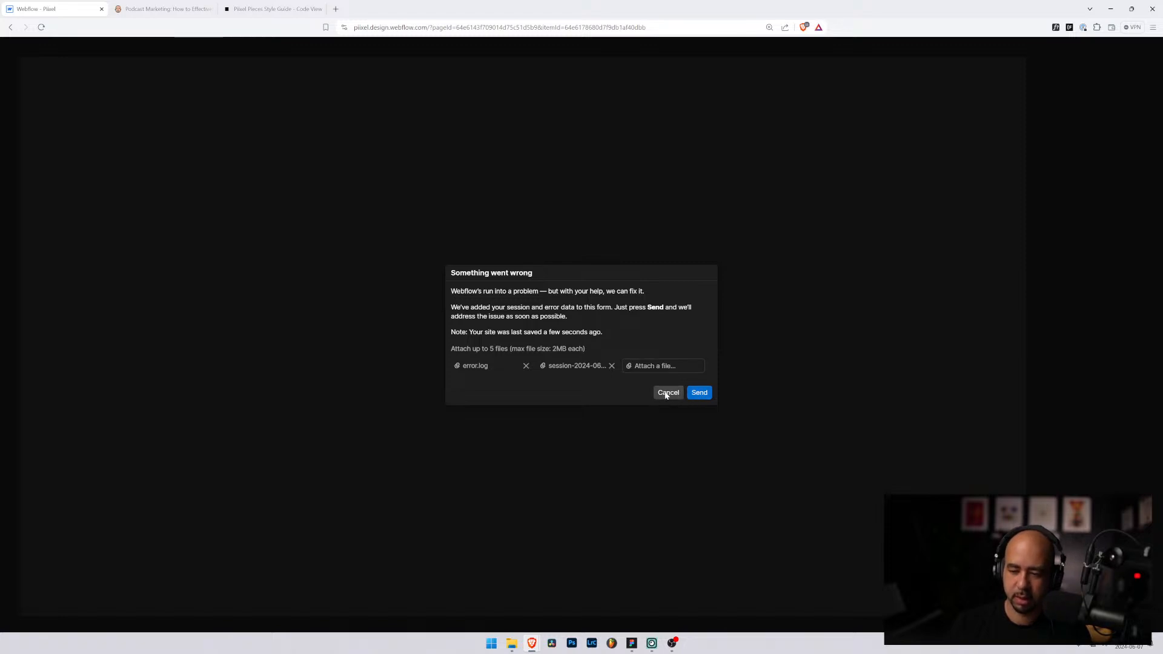
Step: Cancel the crash report, reload the designer, and scroll back to the author block
{"action": "left_click", "coordinate": [663, 395]}
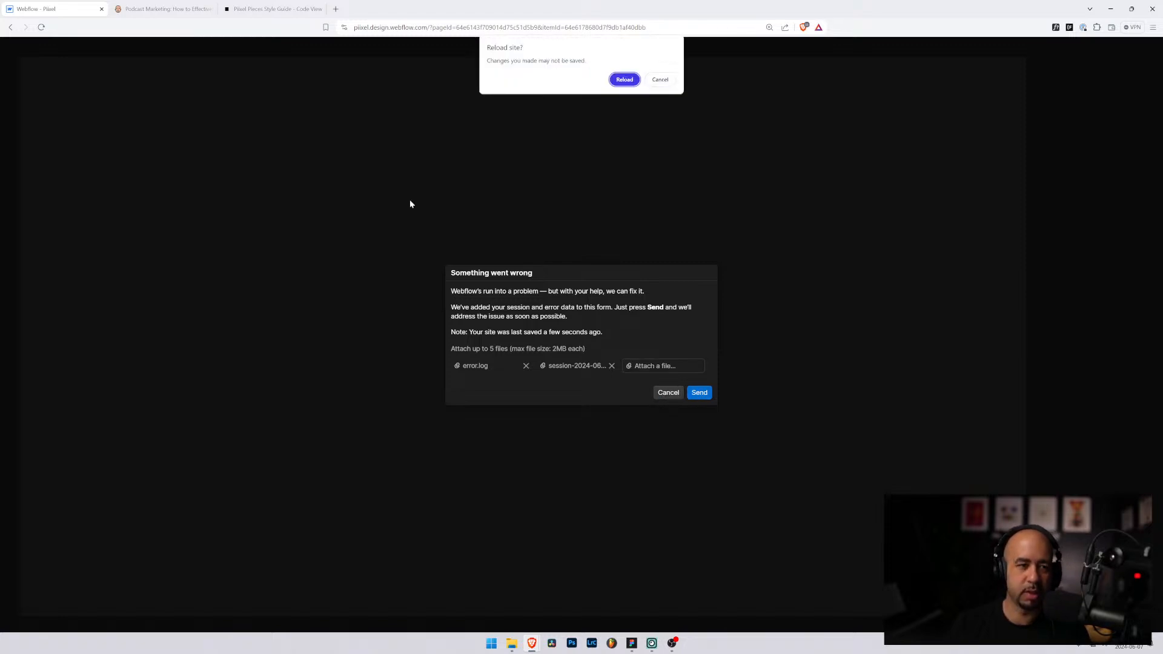
{"action": "left_click", "coordinate": [622, 79]}
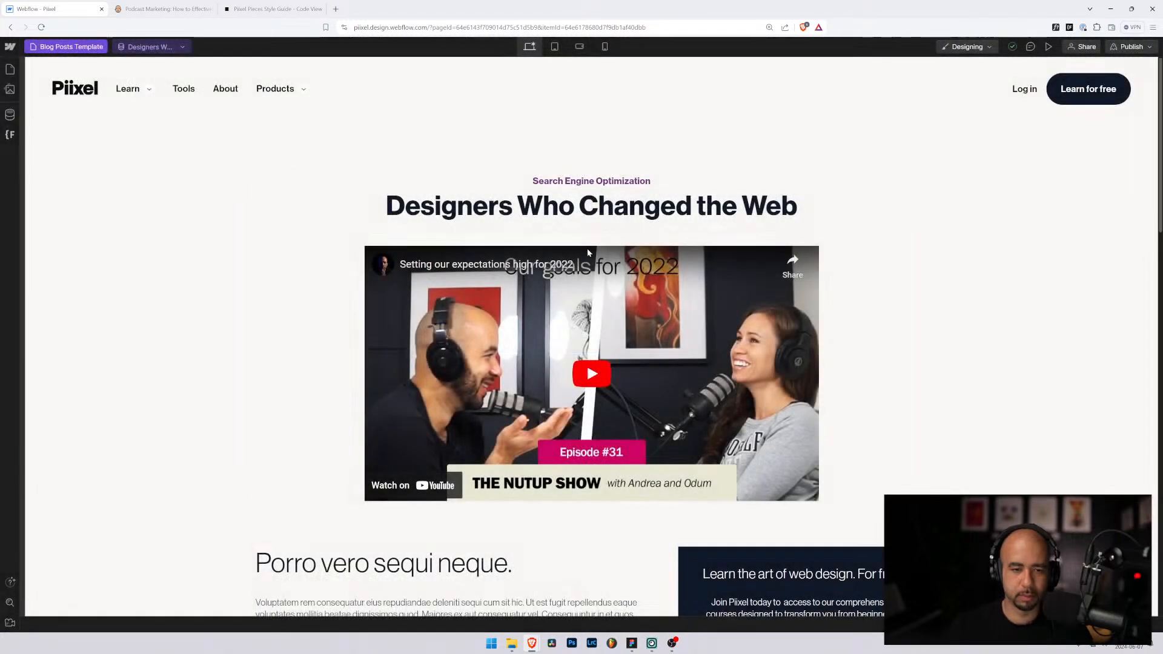
{"action": "scroll", "coordinate": [587, 252], "scroll_direction": "down", "scroll_amount": 15}
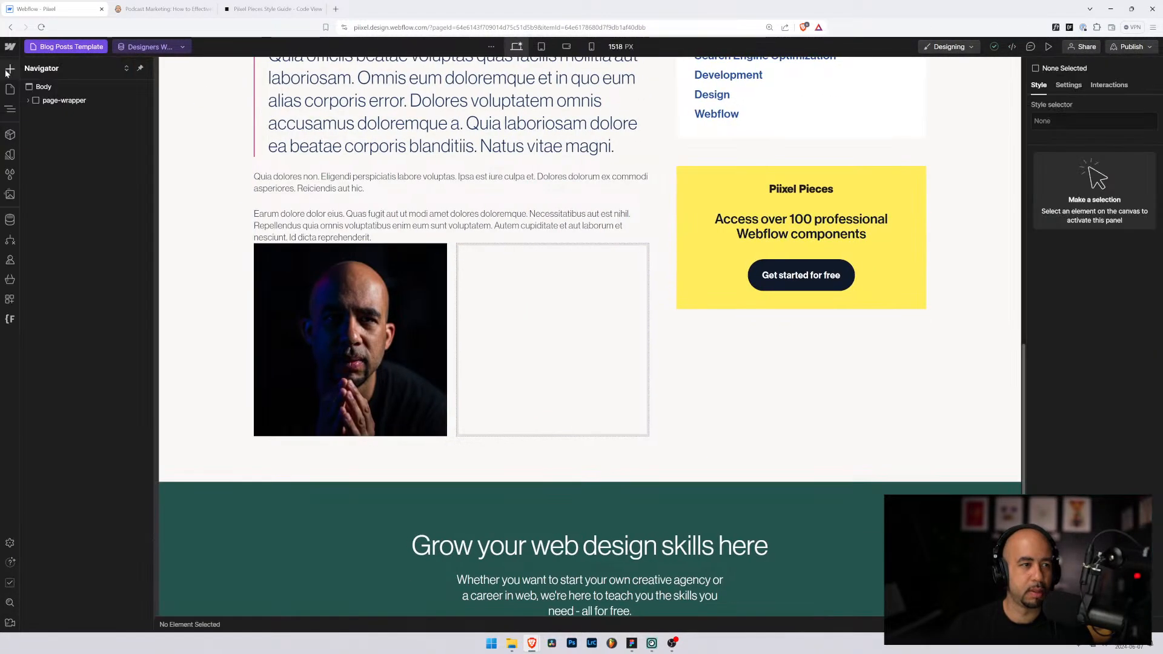
Step: Switch blog_author-details Display from Grid to Flex, then select the avatar image
{"action": "left_click", "coordinate": [8, 69]}
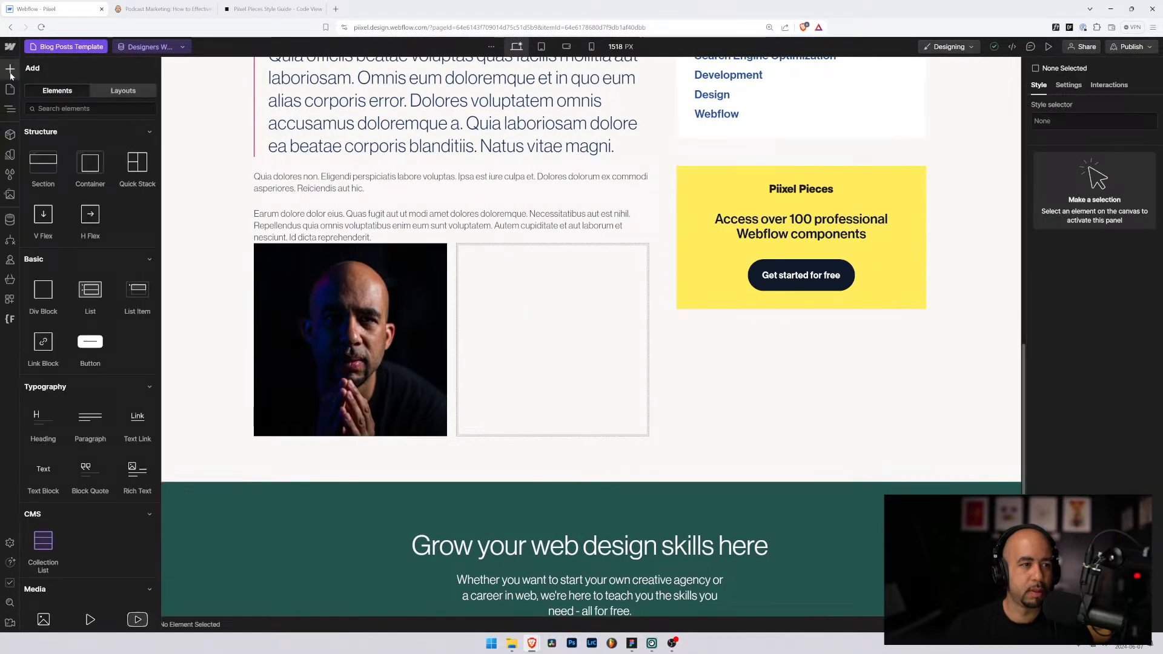
{"action": "left_click", "coordinate": [494, 283]}
{"action": "left_click", "coordinate": [113, 237]}
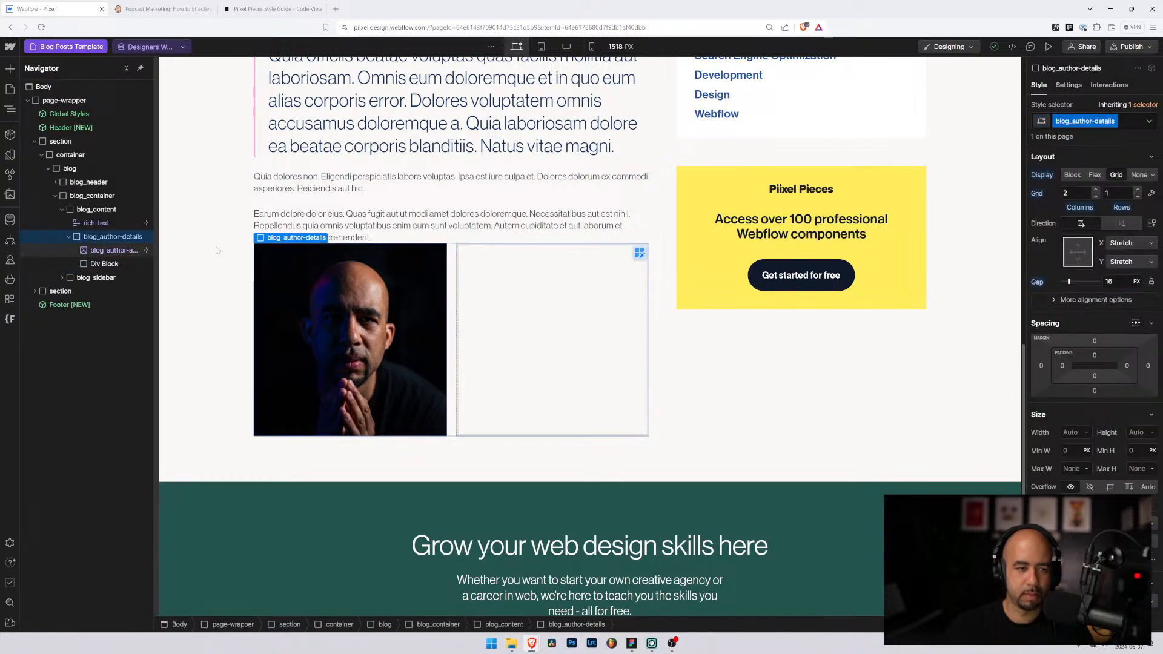
{"action": "left_click", "coordinate": [1074, 175]}
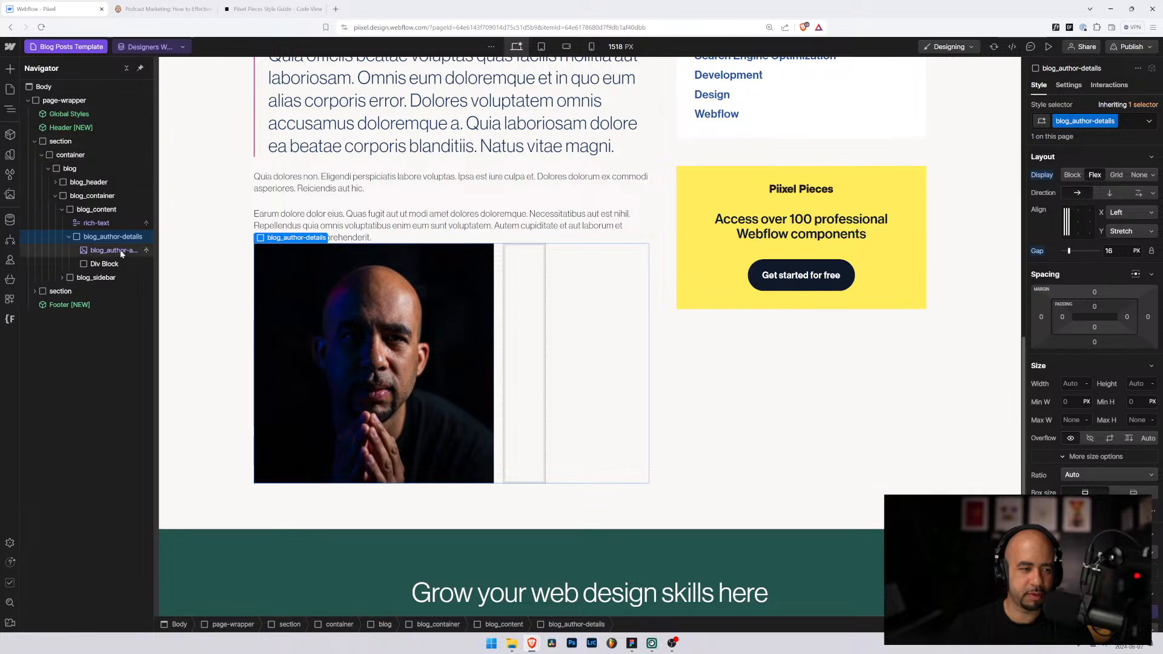
{"action": "left_click", "coordinate": [400, 306]}
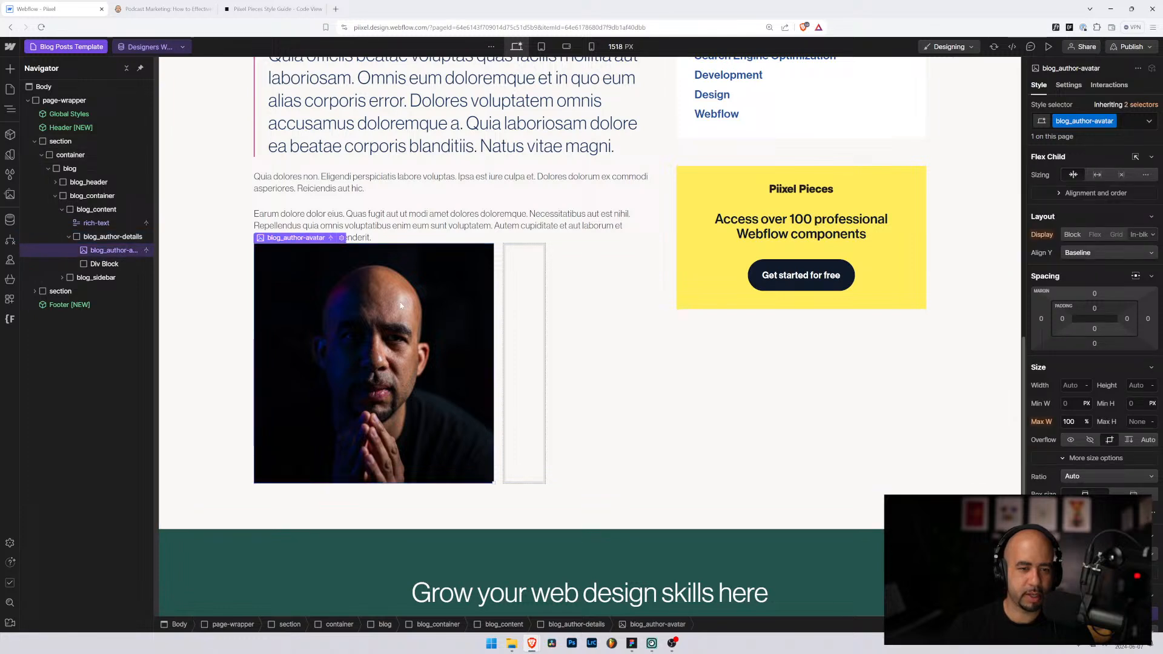
{"action": "left_click", "coordinate": [97, 236]}
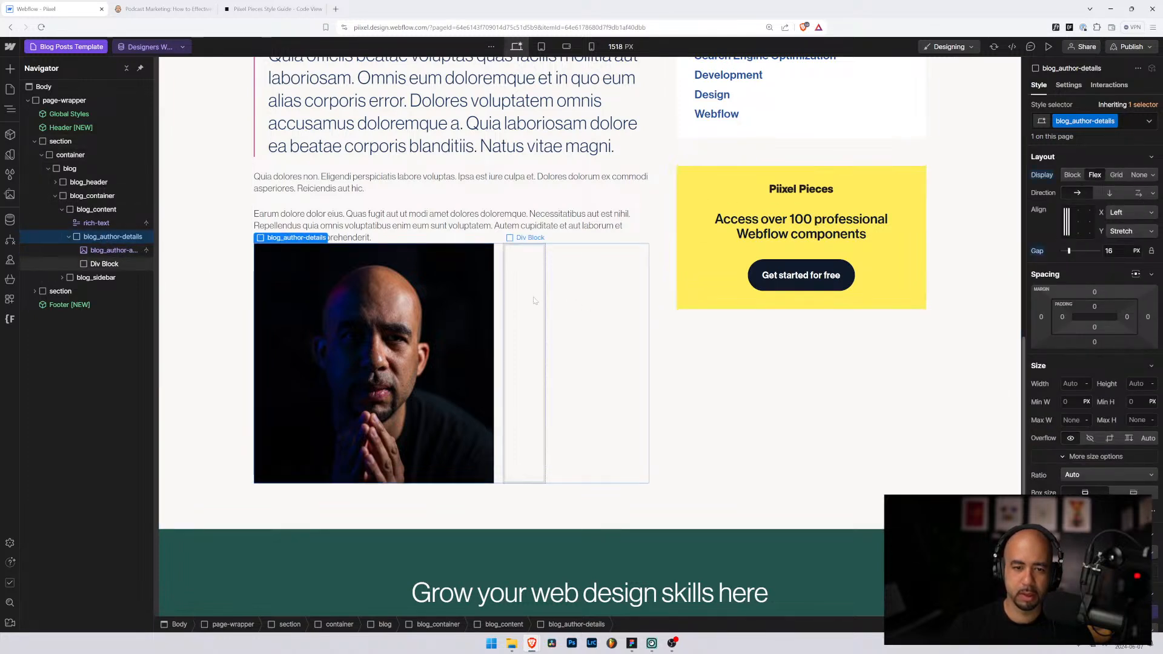
{"action": "left_click", "coordinate": [108, 251]}
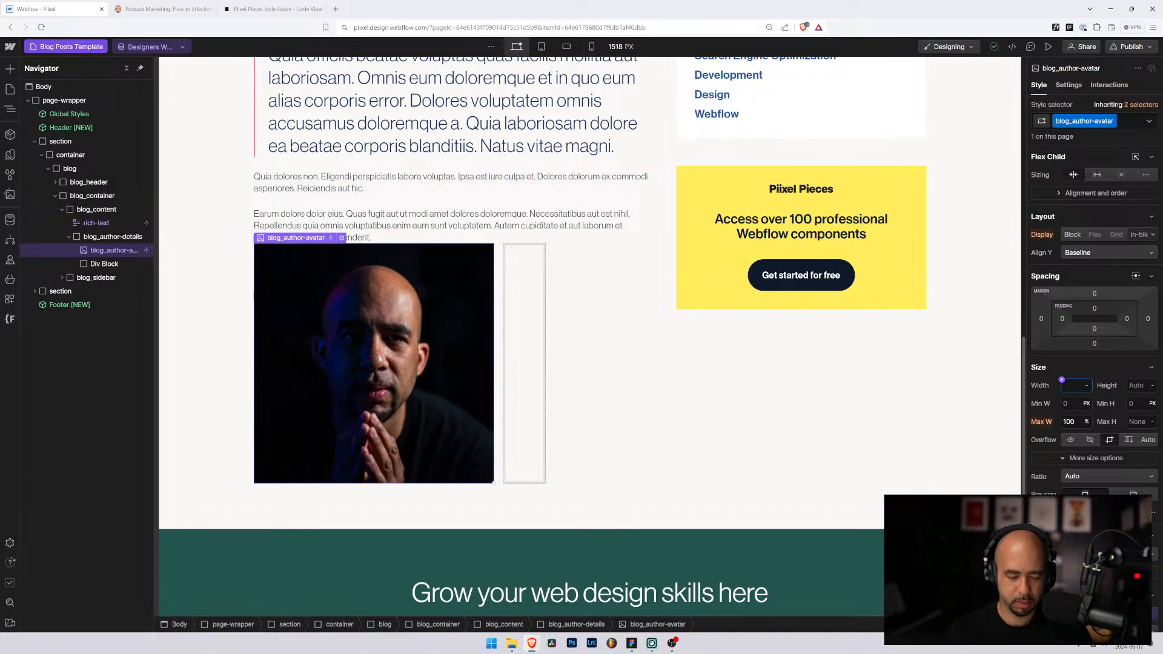
Step: Set the avatar Width and Height to 6rem and check its Cover fit options
{"action": "type", "text": "6rem"}
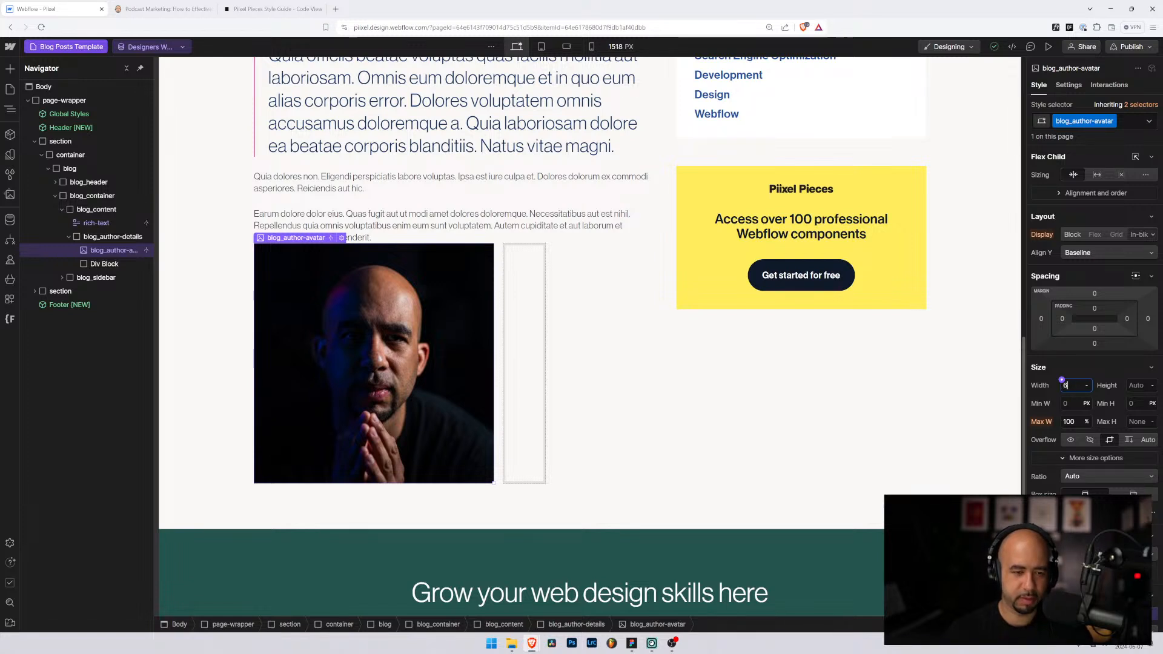
{"action": "key", "text": "Return"}
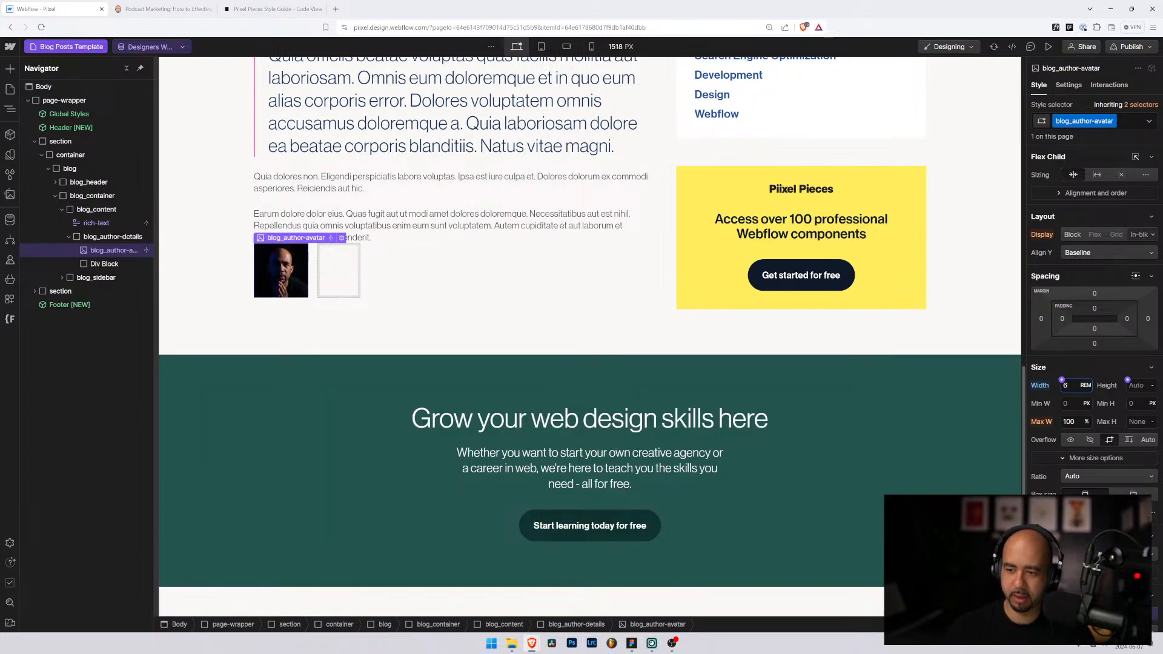
{"action": "left_click", "coordinate": [1137, 385]}
{"action": "type", "text": "6rem"}
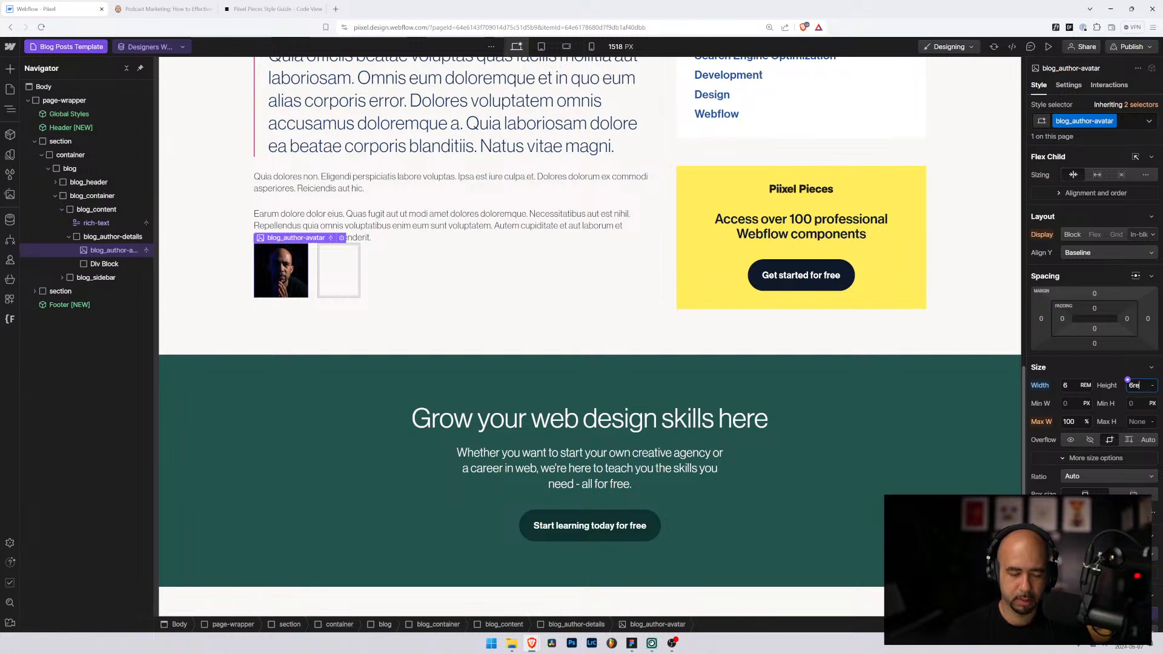
{"action": "key", "text": "Return"}
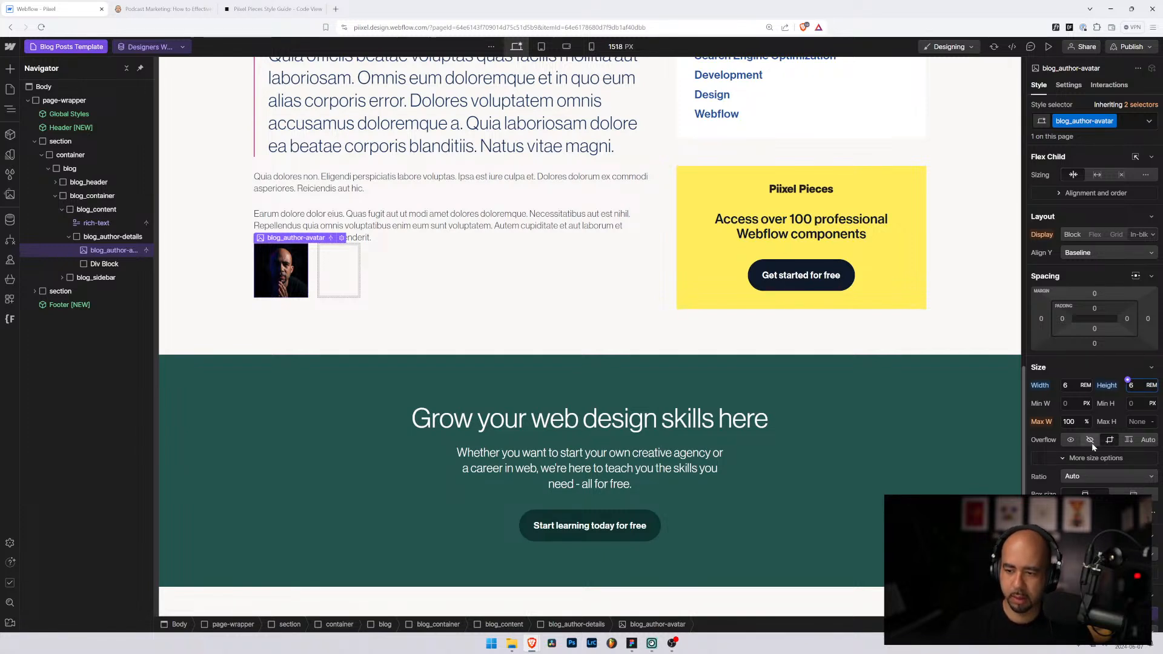
{"action": "left_click", "coordinate": [1066, 457]}
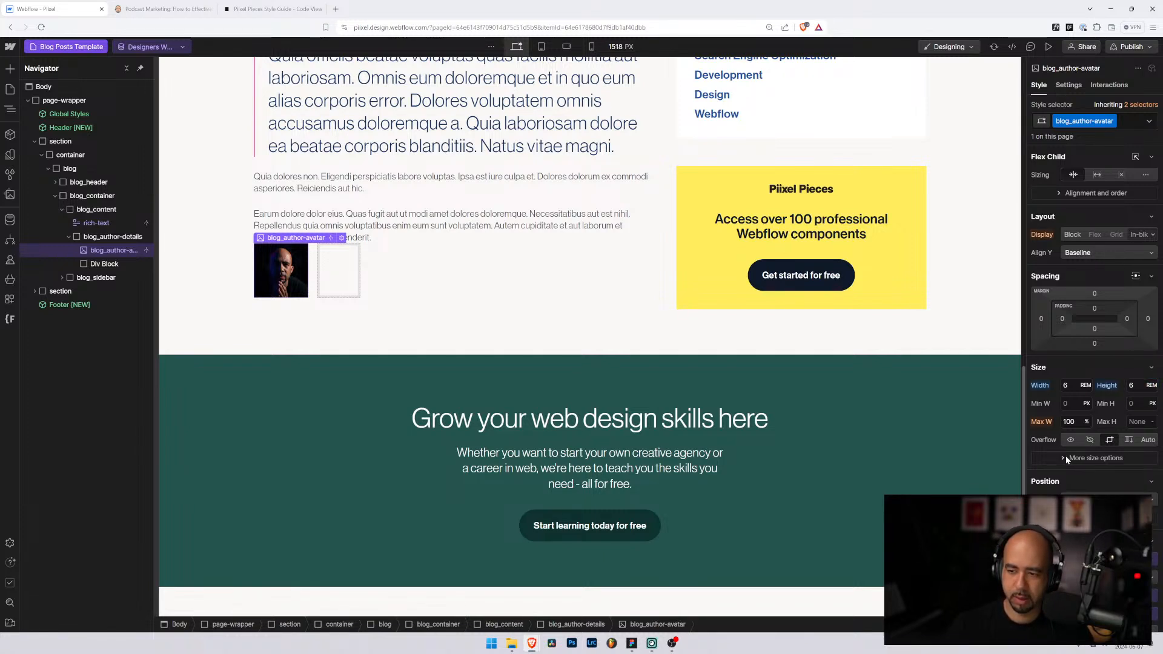
{"action": "left_click", "coordinate": [1066, 455]}
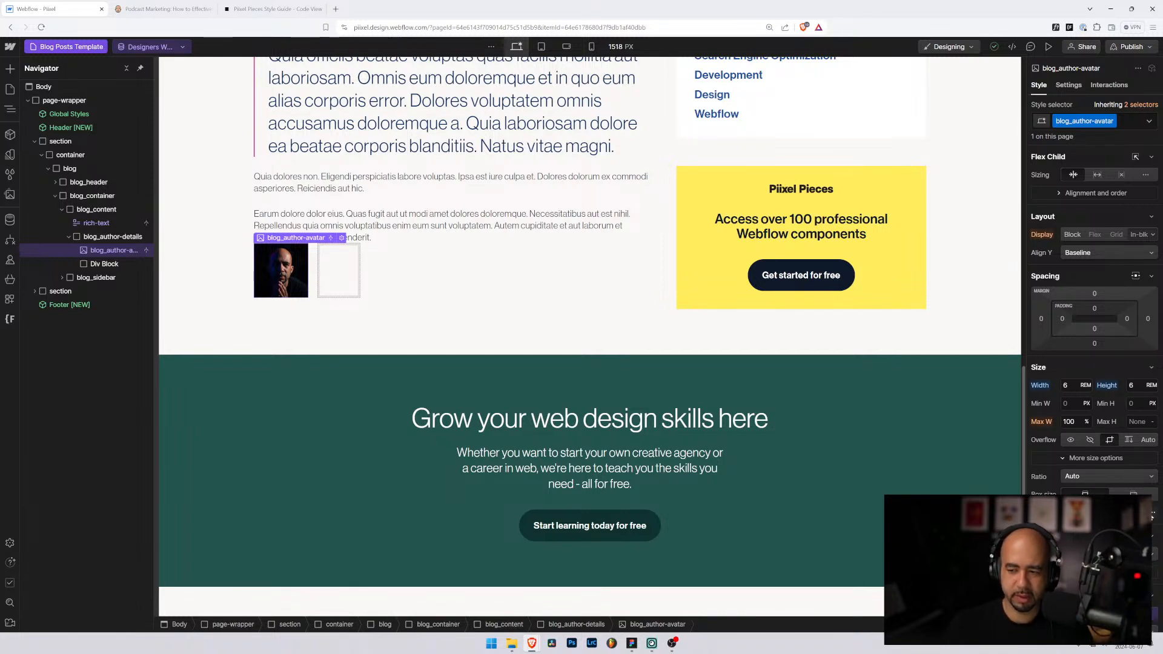
{"action": "left_click", "coordinate": [1151, 513]}
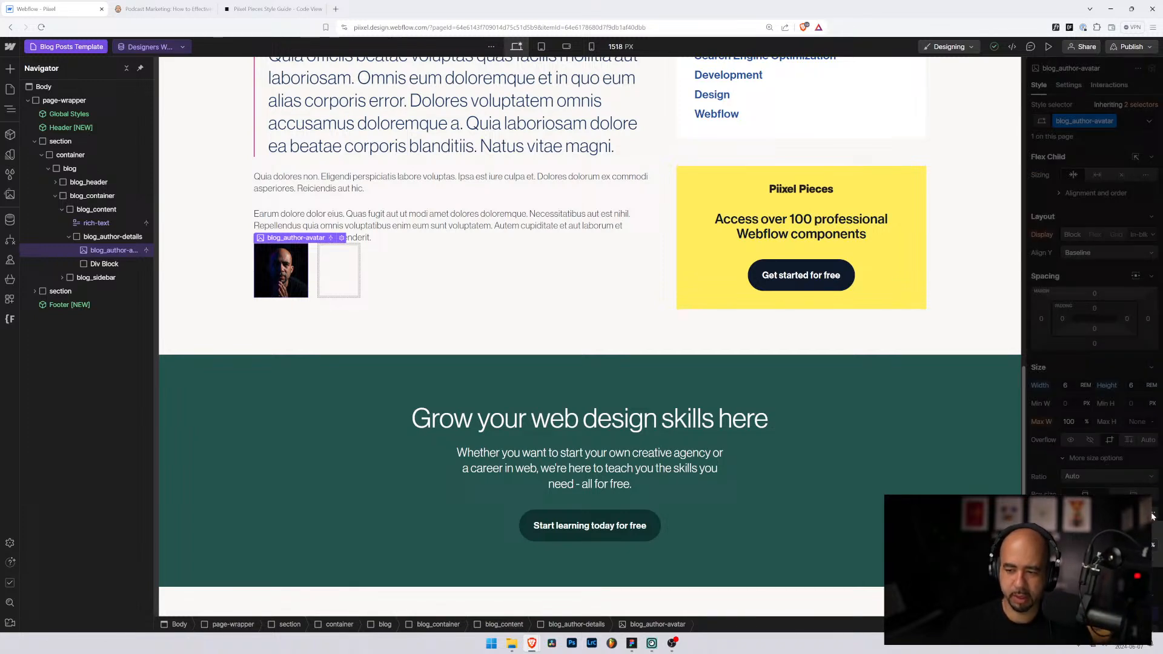
{"action": "left_click", "coordinate": [1046, 469]}
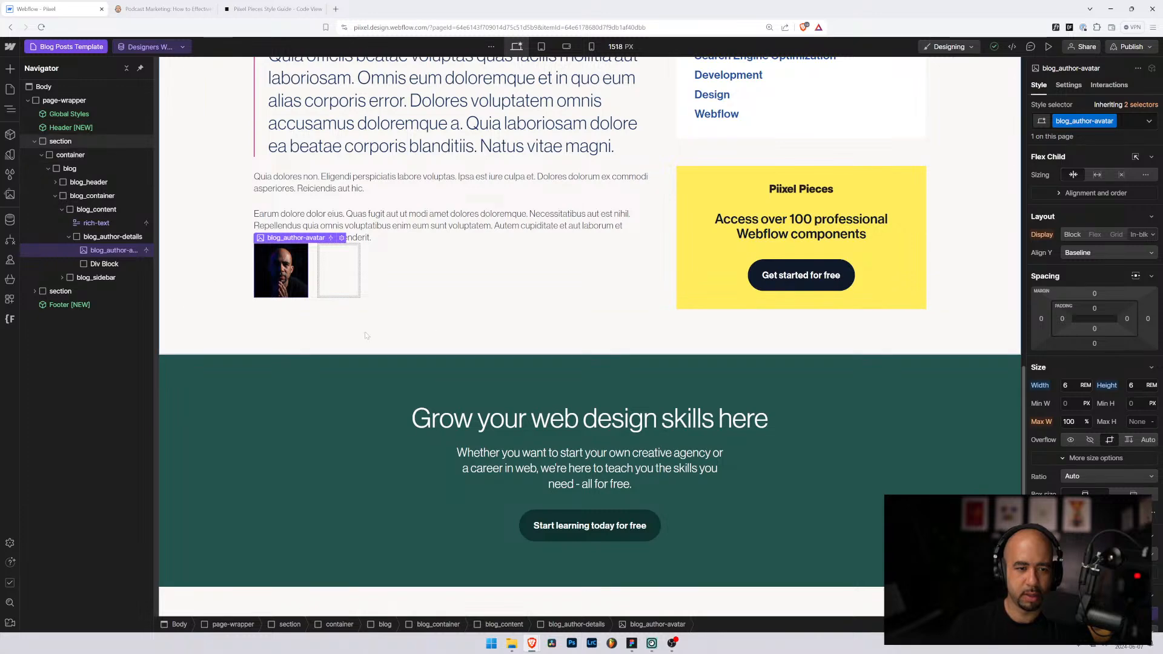
Step: Give the avatar a 3rem border radius to make it circular
{"action": "scroll", "coordinate": [366, 336], "scroll_direction": "up", "scroll_amount": 3}
{"action": "scroll", "coordinate": [424, 330], "scroll_direction": "down", "scroll_amount": 2}
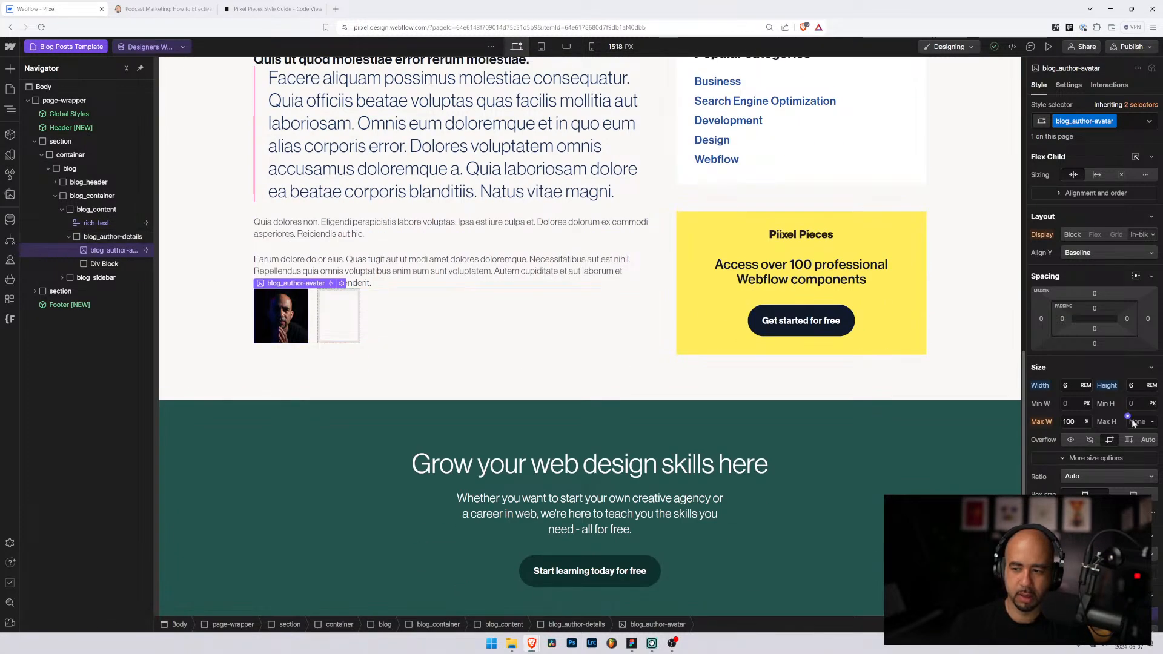
{"action": "scroll", "coordinate": [1085, 412], "scroll_direction": "down", "scroll_amount": 3}
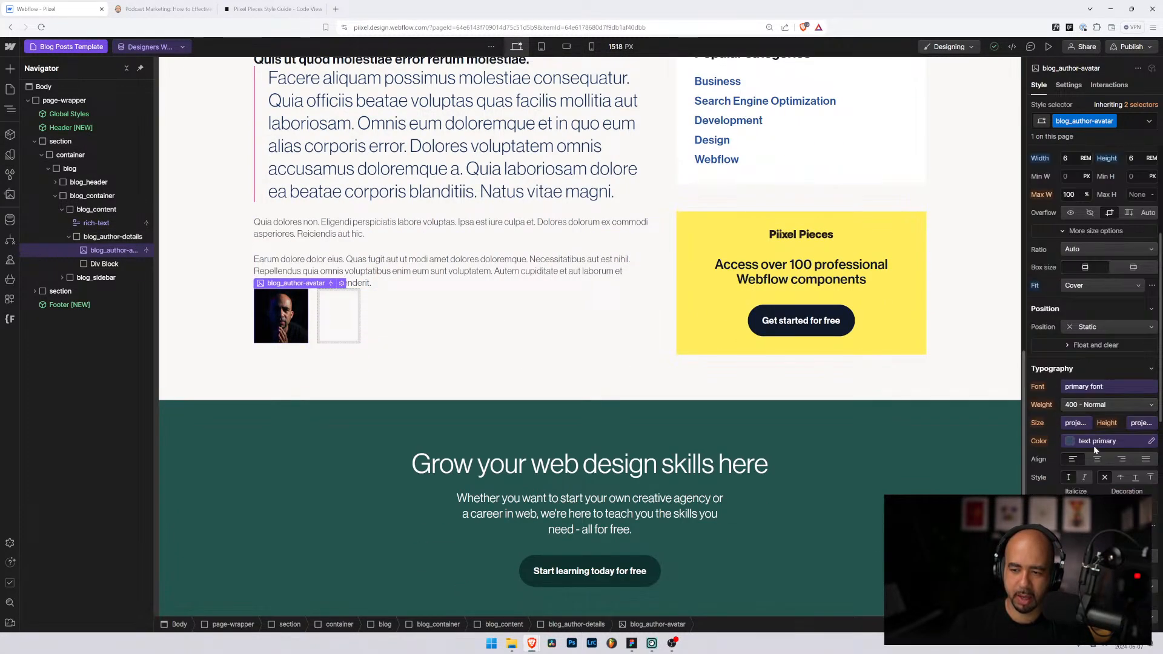
{"action": "scroll", "coordinate": [1091, 443], "scroll_direction": "up", "scroll_amount": 2}
{"action": "scroll", "coordinate": [1089, 441], "scroll_direction": "down", "scroll_amount": 3}
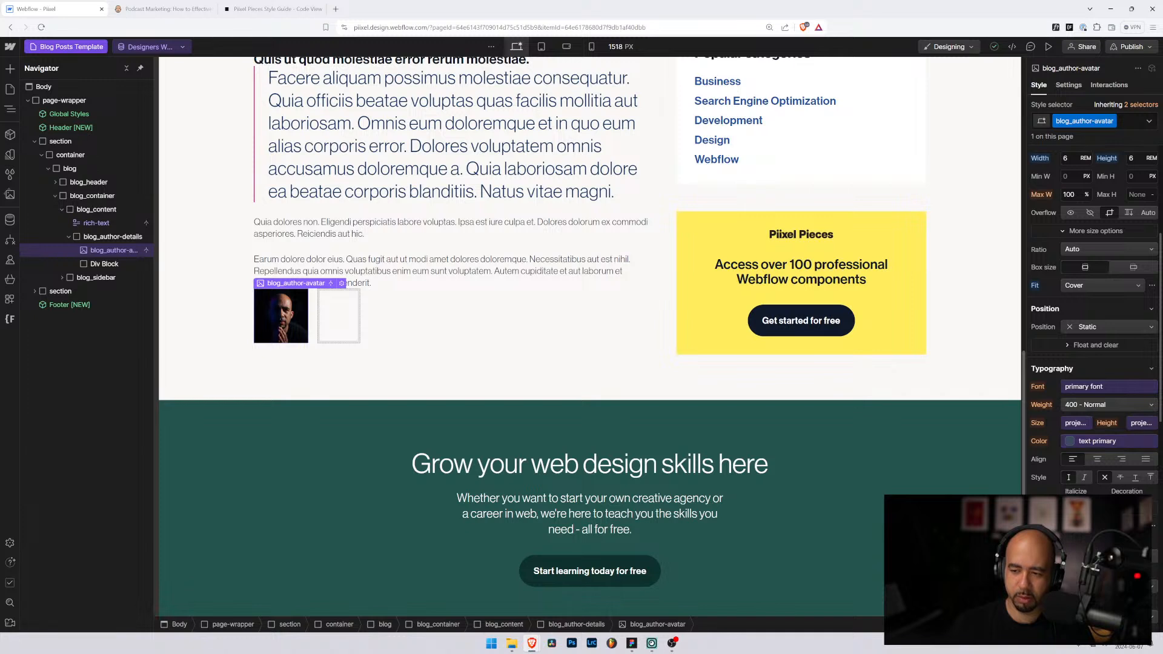
{"action": "scroll", "coordinate": [1089, 441], "scroll_direction": "down", "scroll_amount": 3}
{"action": "scroll", "coordinate": [1062, 473], "scroll_direction": "down", "scroll_amount": 3}
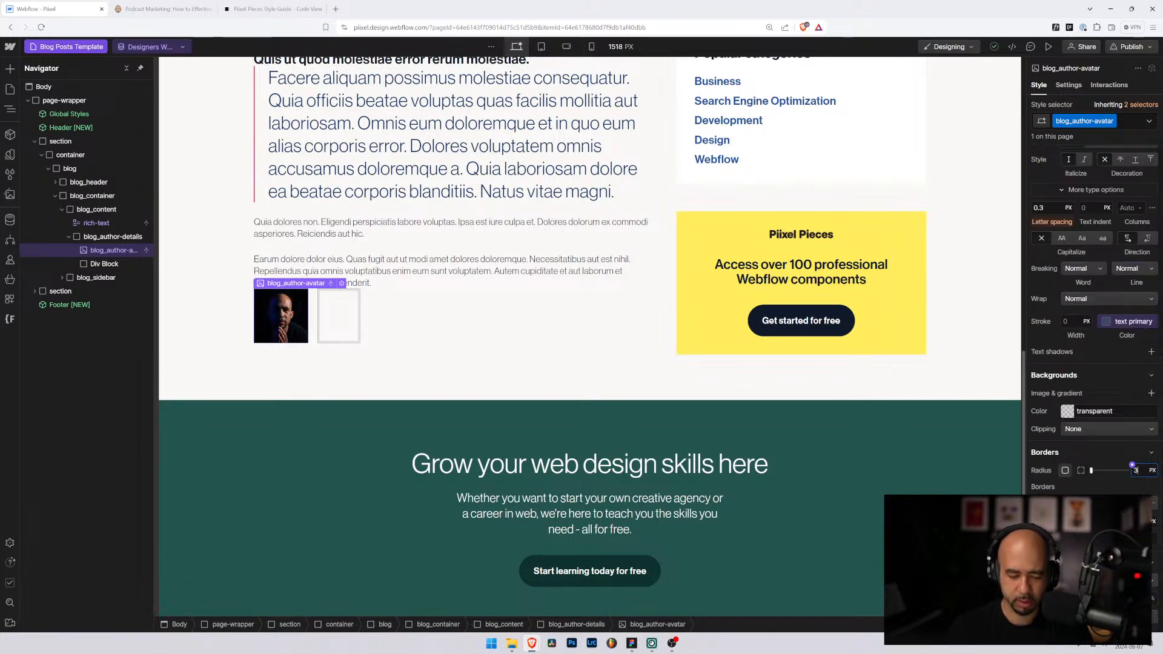
{"action": "type", "text": "3rem"}
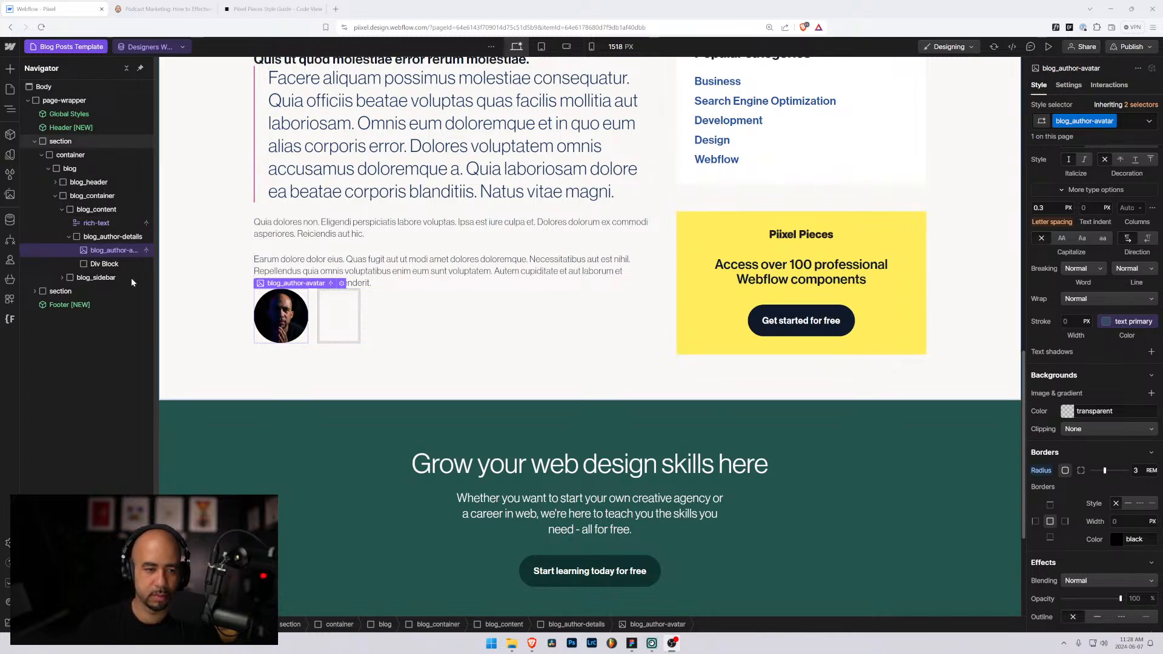
Step: Select the empty div beside the avatar and create the class blog_author-description
{"action": "left_click", "coordinate": [97, 240]}
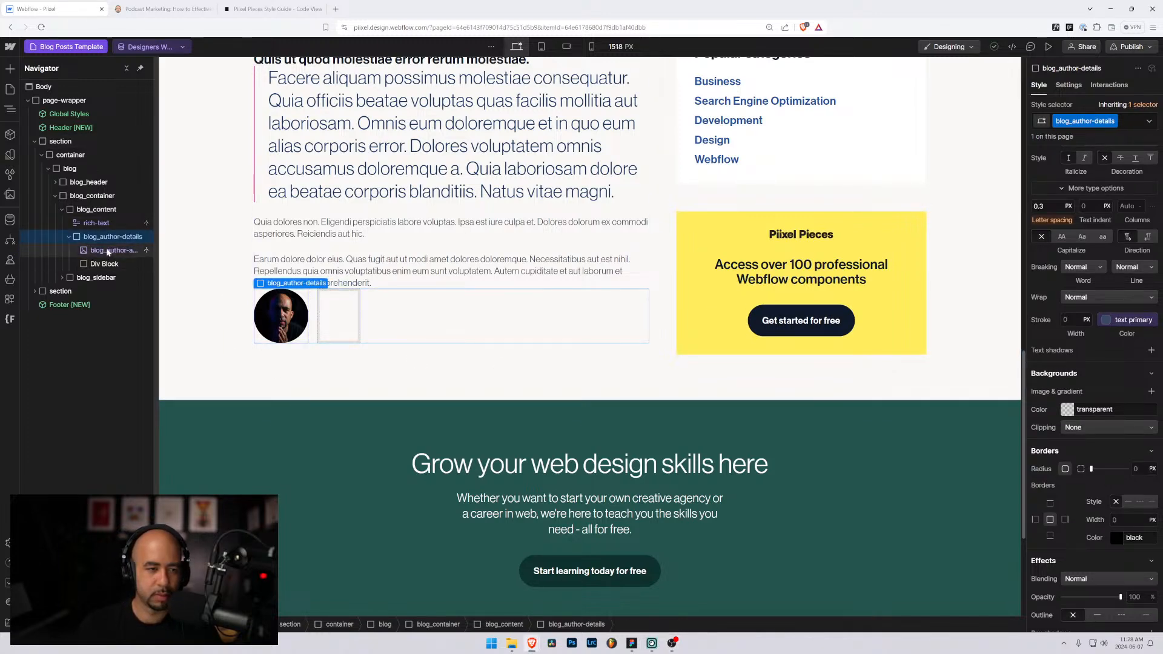
{"action": "left_click", "coordinate": [105, 263]}
{"action": "key", "text": "ctrl+Return"}
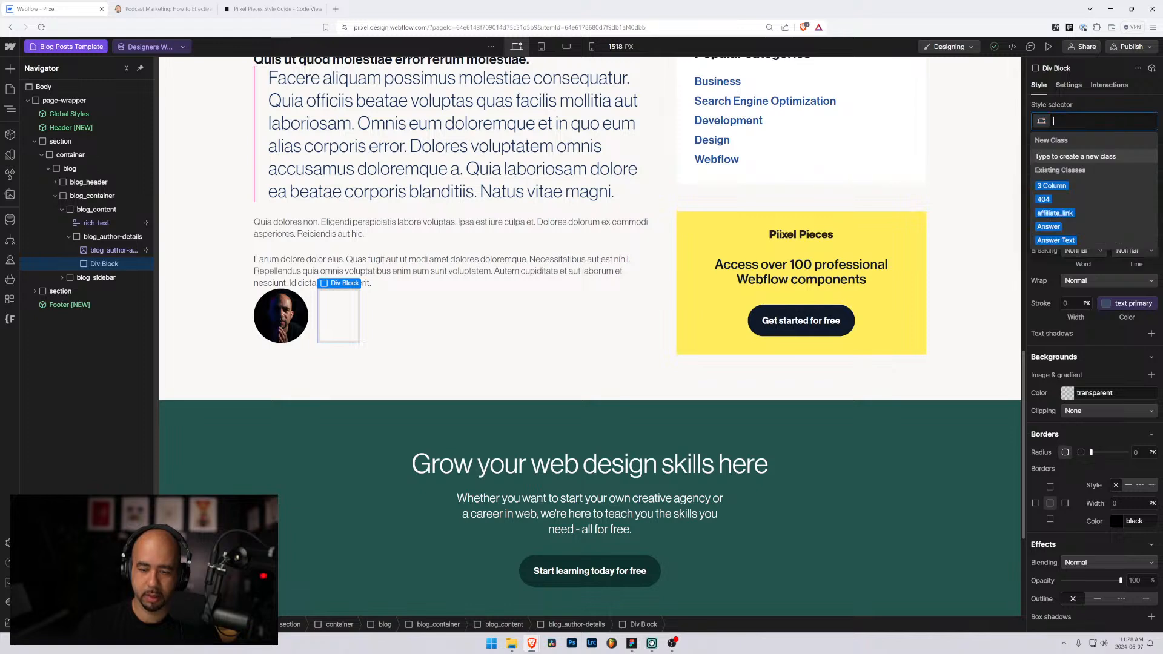
{"action": "type", "text": "blog_autoh"}
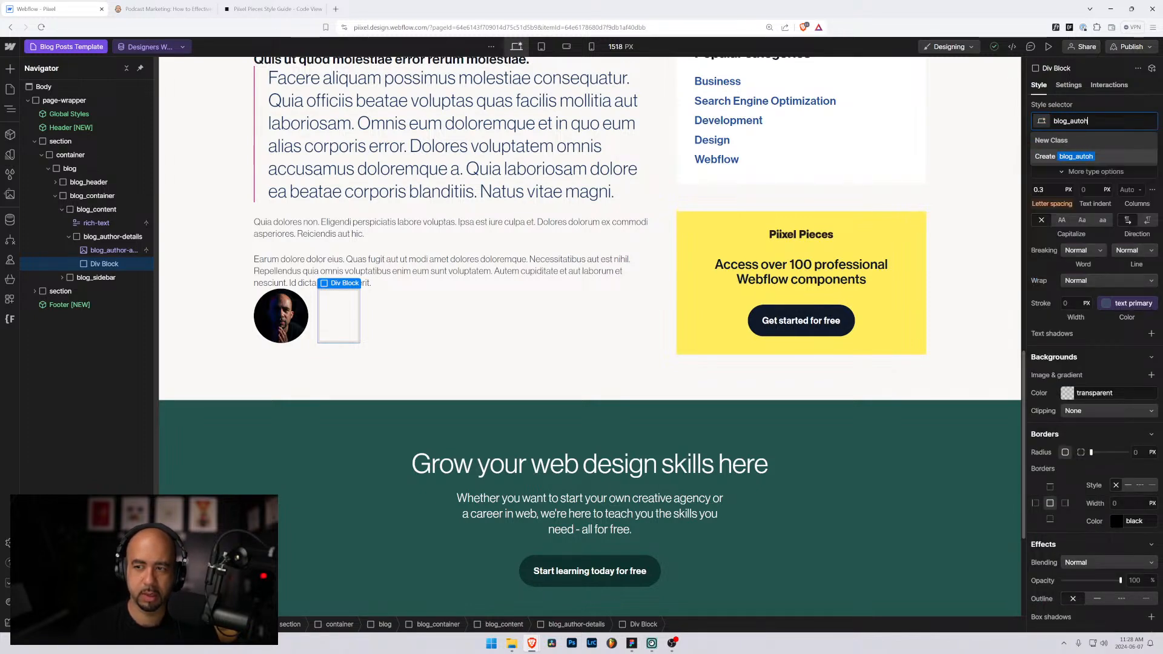
{"action": "key", "text": "BackSpace"}
{"action": "key", "text": "BackSpace"}
{"action": "type", "text": "hor_"}
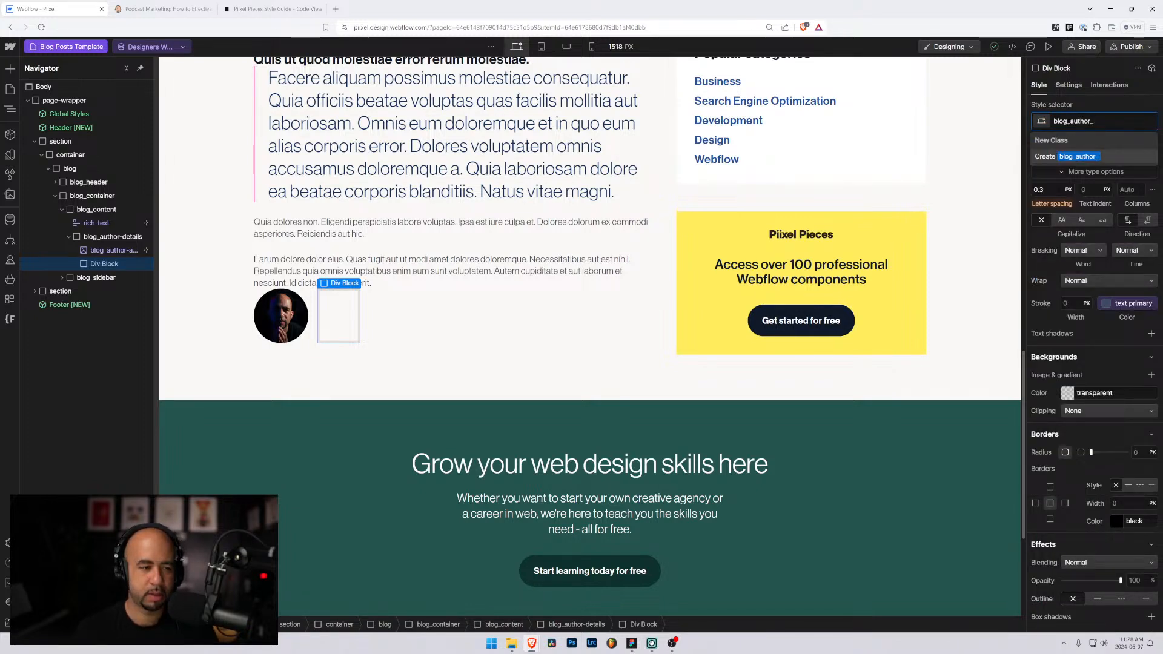
{"action": "key", "text": "BackSpace"}
{"action": "type", "text": "-description"}
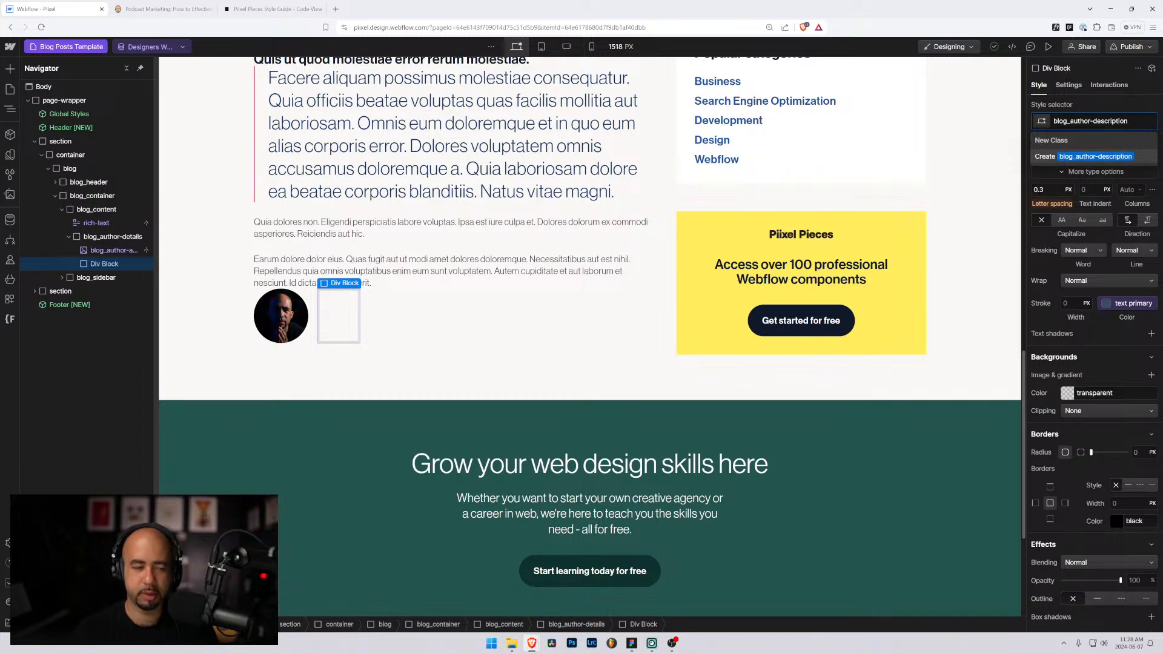
{"action": "key", "text": "Return"}
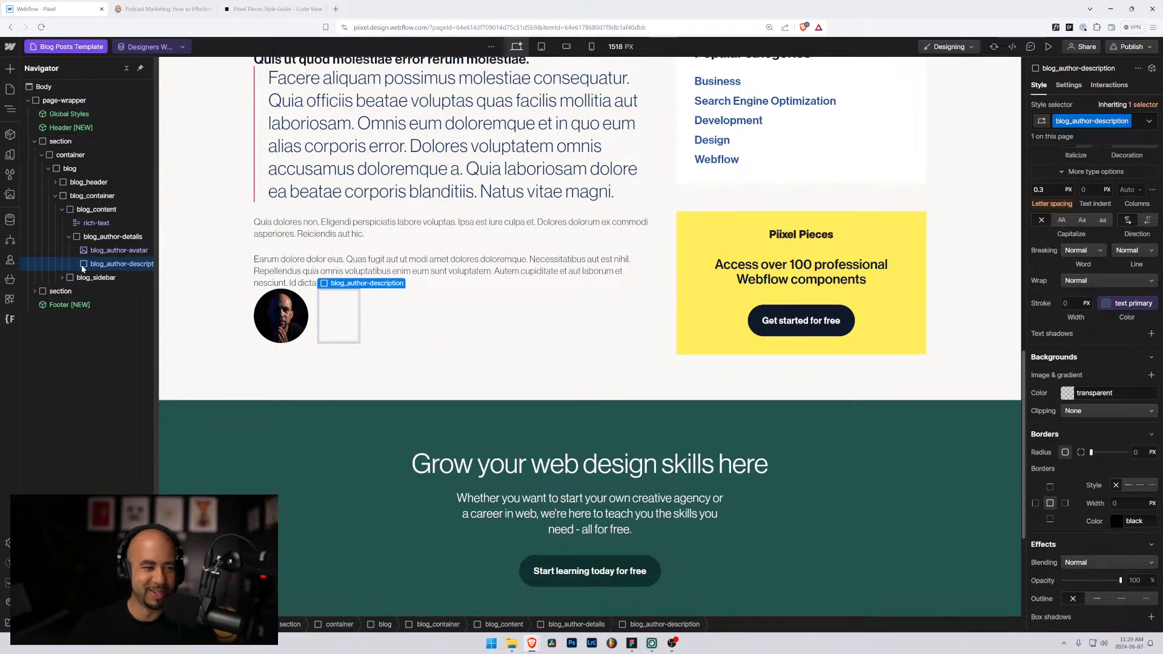
Step: Add a Text Block in the description div bound to Author > Name
{"action": "key", "text": "ctrl+k"}
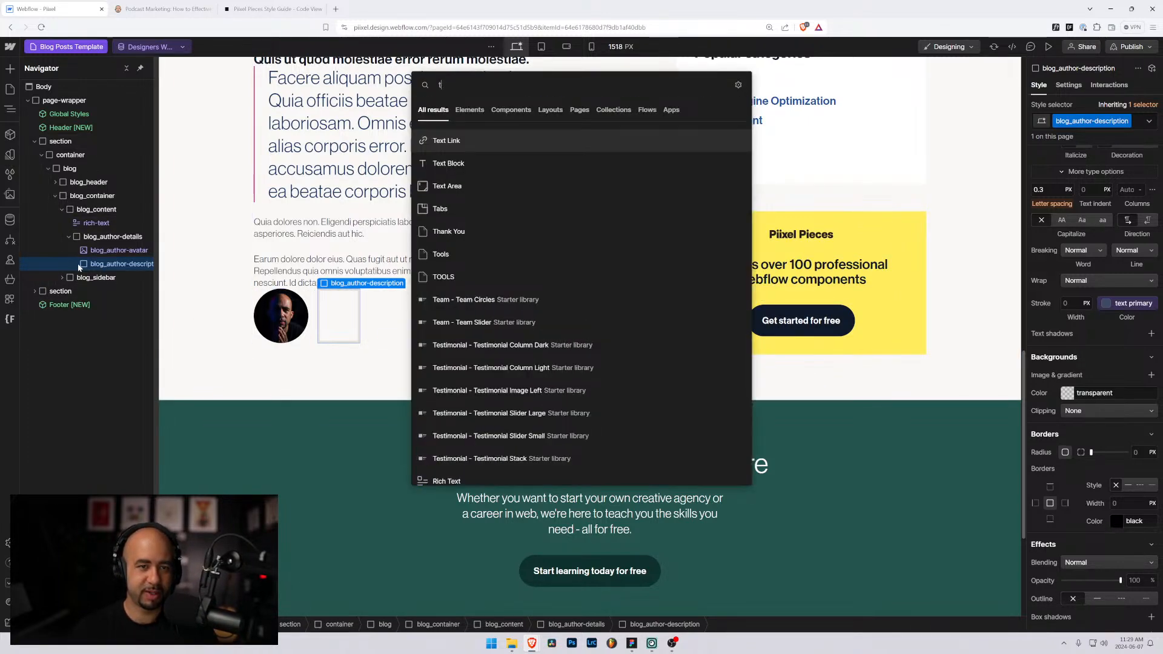
{"action": "type", "text": "tex"}
{"action": "key", "text": "Down"}
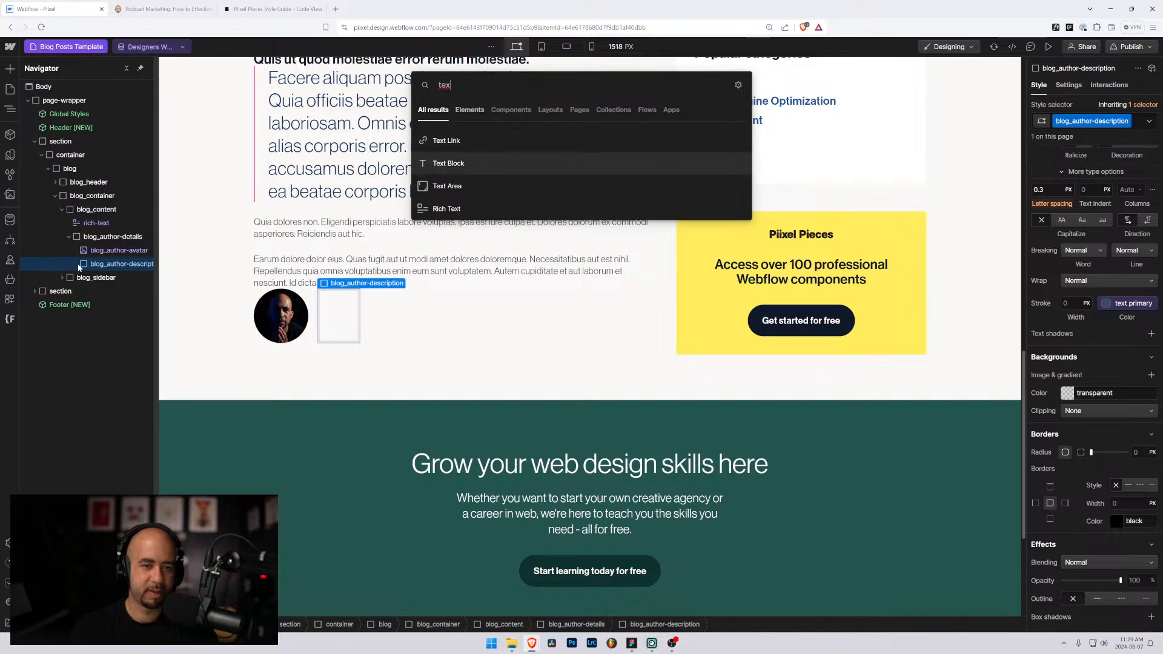
{"action": "key", "text": "Return"}
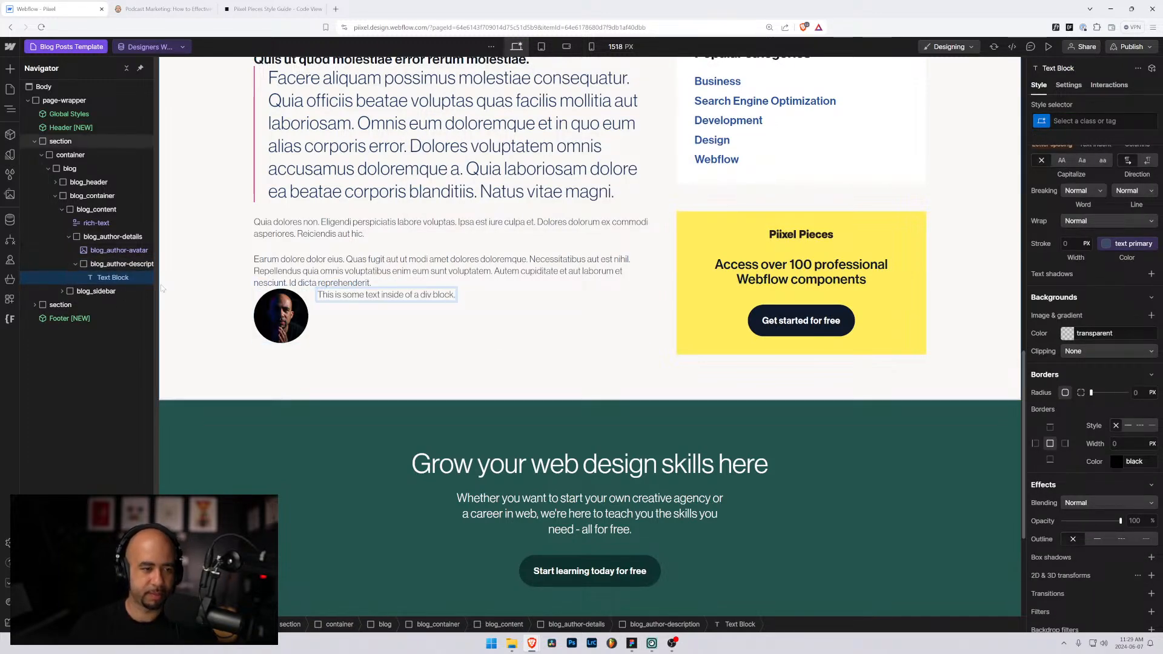
{"action": "left_click", "coordinate": [110, 278]}
{"action": "left_click", "coordinate": [369, 284]}
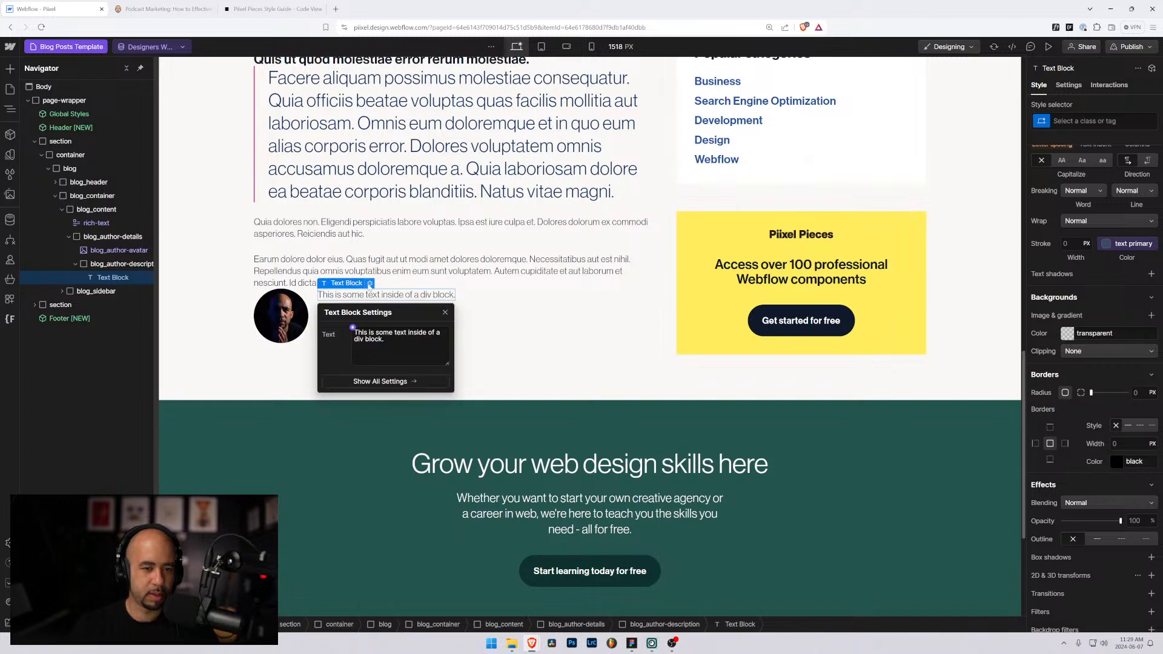
{"action": "left_click", "coordinate": [353, 328]}
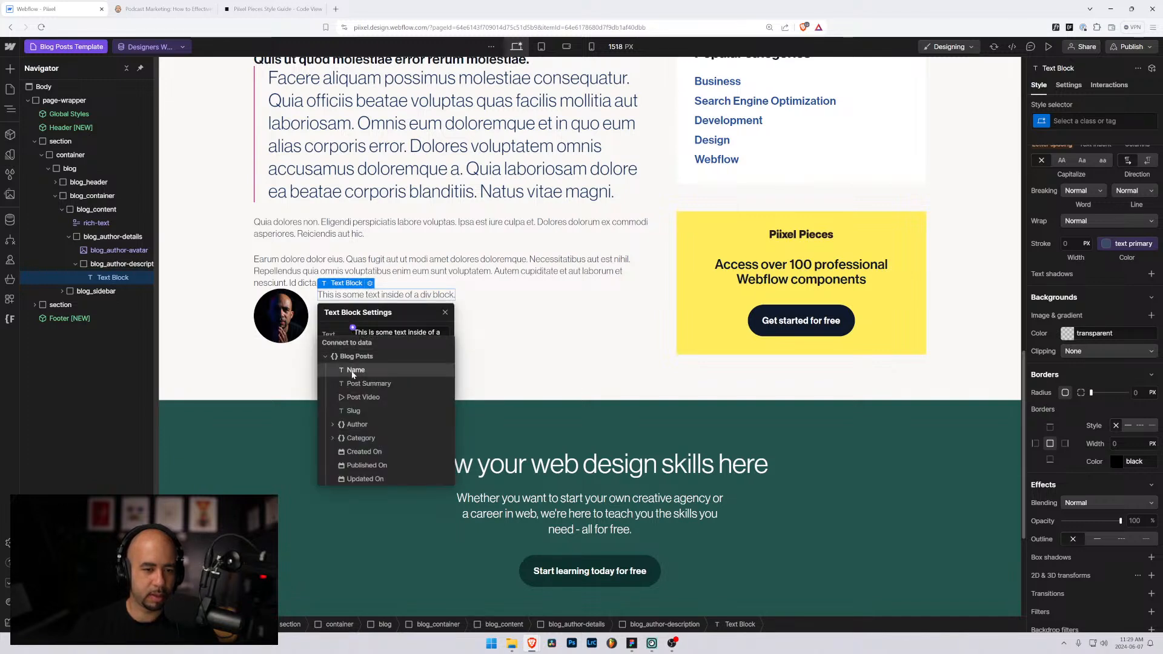
{"action": "left_click", "coordinate": [331, 424]}
{"action": "left_click", "coordinate": [358, 438]}
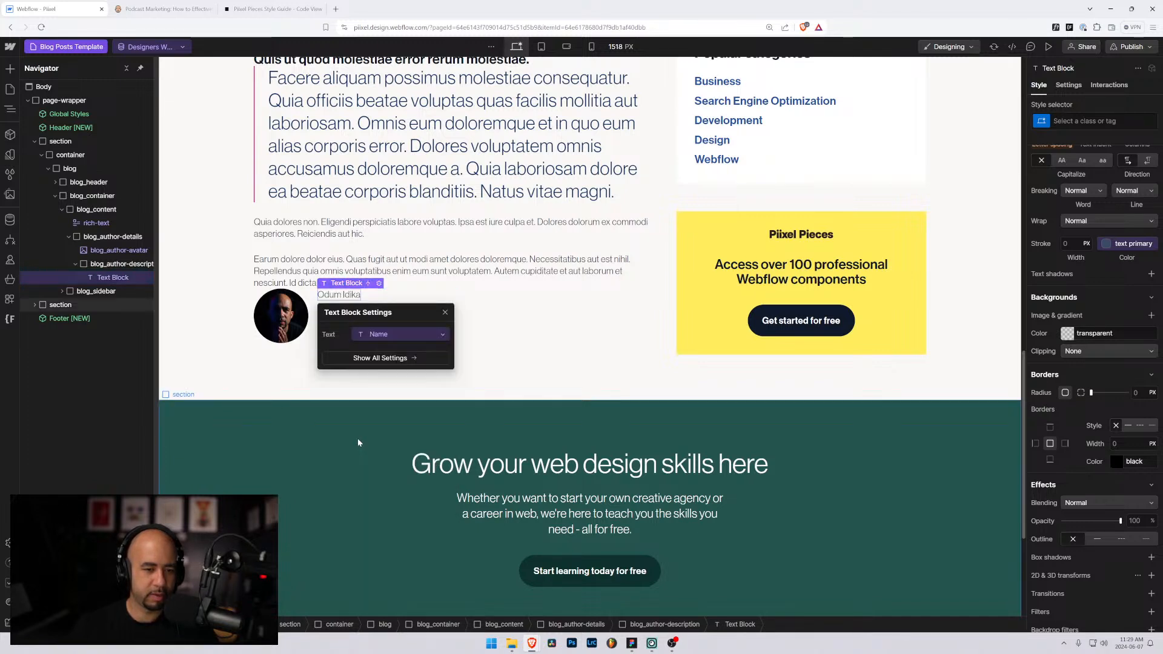
{"action": "left_click", "coordinate": [106, 264]}
{"action": "left_click", "coordinate": [111, 279]}
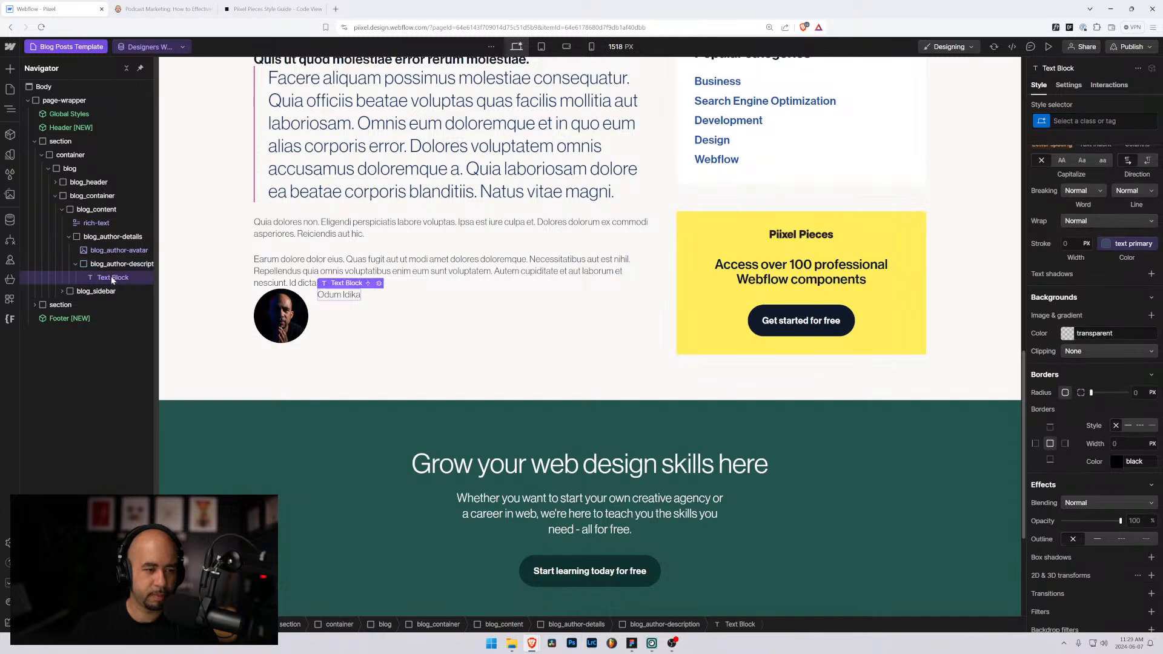
Step: Remove an extra text block accidentally added below the author name
{"action": "key", "text": "ctrl+e"}
{"action": "type", "text": "tex"}
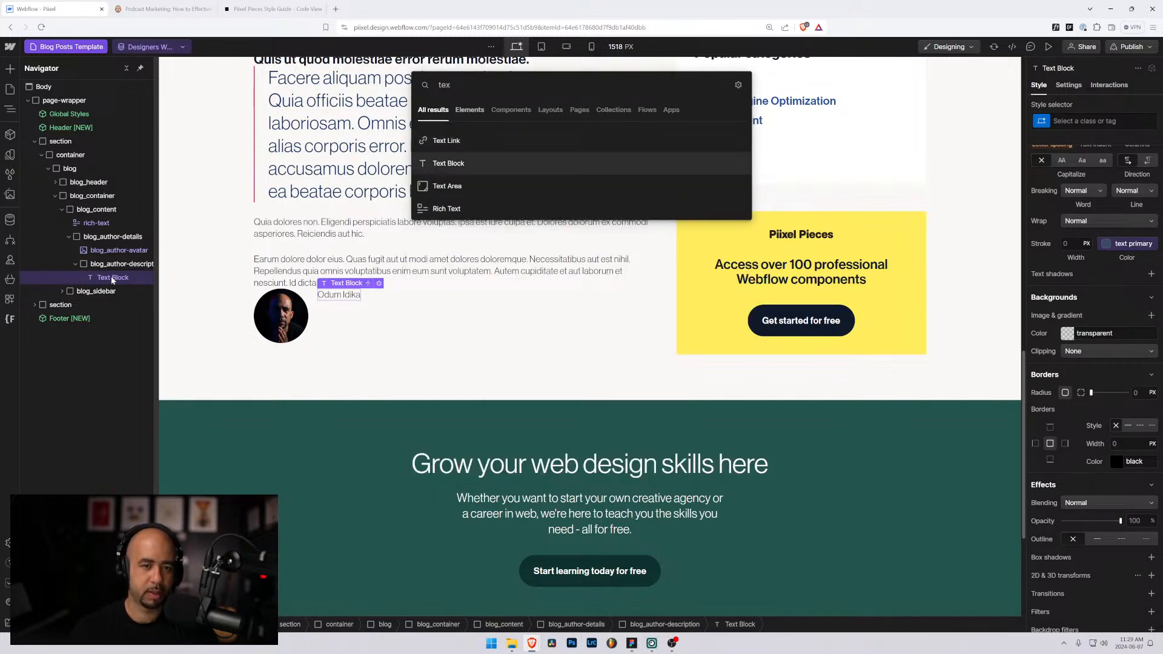
{"action": "key", "text": "Return"}
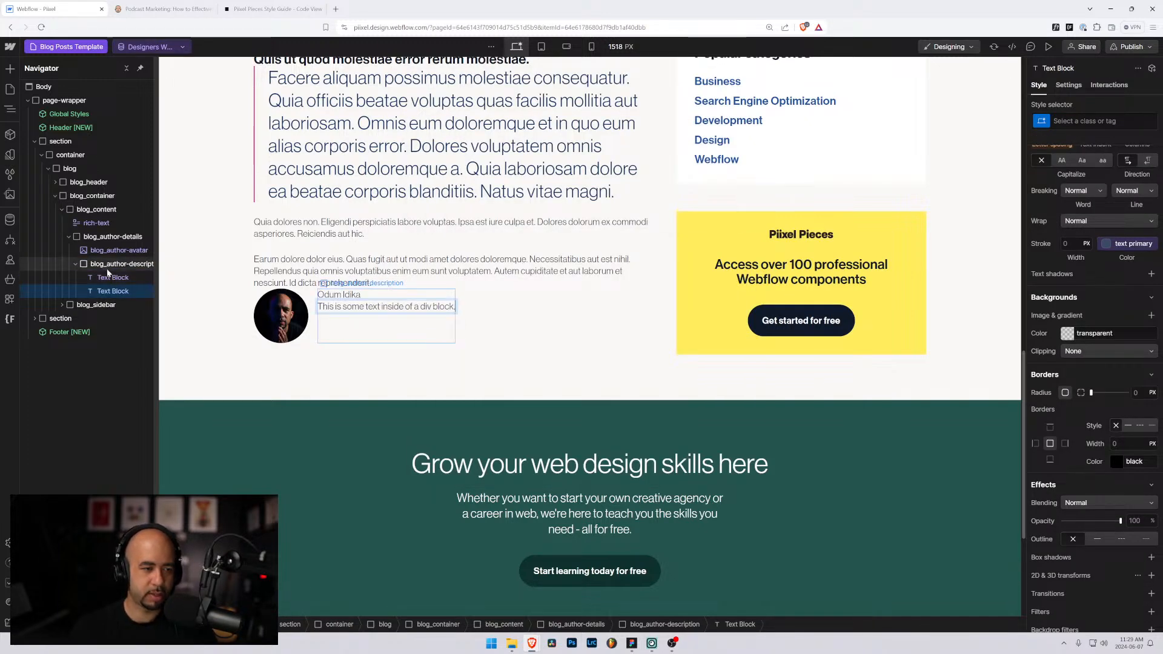
{"action": "key", "text": "Delete"}
Step: Add a Paragraph to blog_author-description bound to Author > Bio Summary
{"action": "left_click", "coordinate": [110, 267]}
{"action": "key", "text": "ctrl+e"}
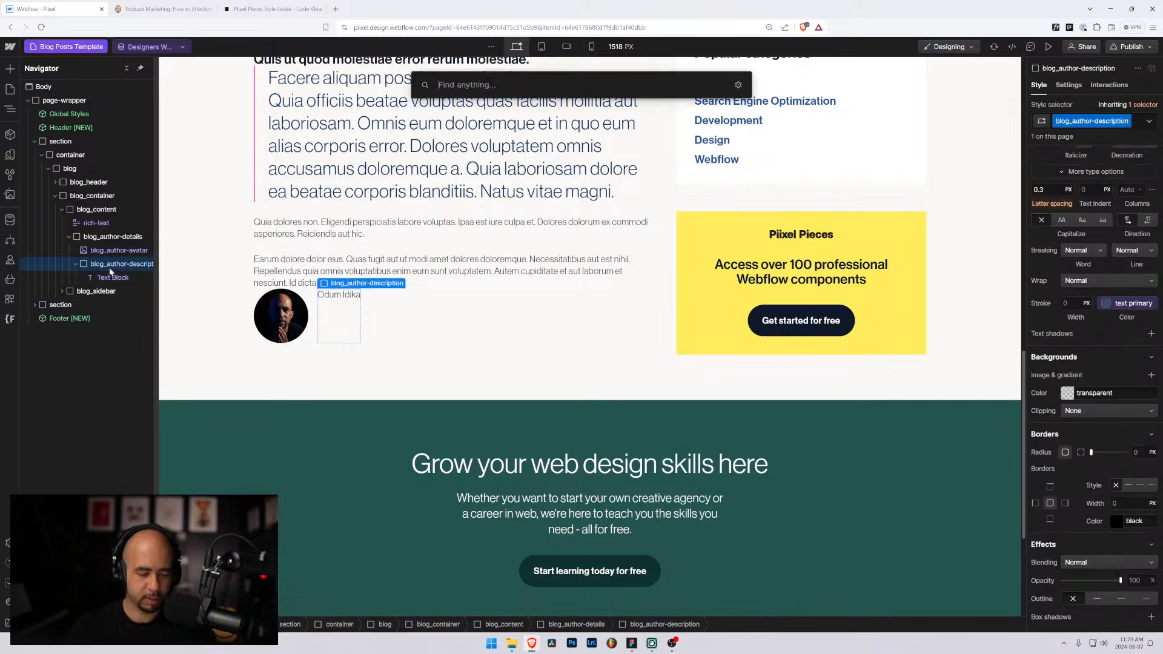
{"action": "type", "text": "pasrt"}
{"action": "key", "text": "BackSpace"}
{"action": "key", "text": "BackSpace"}
{"action": "type", "text": "ra"}
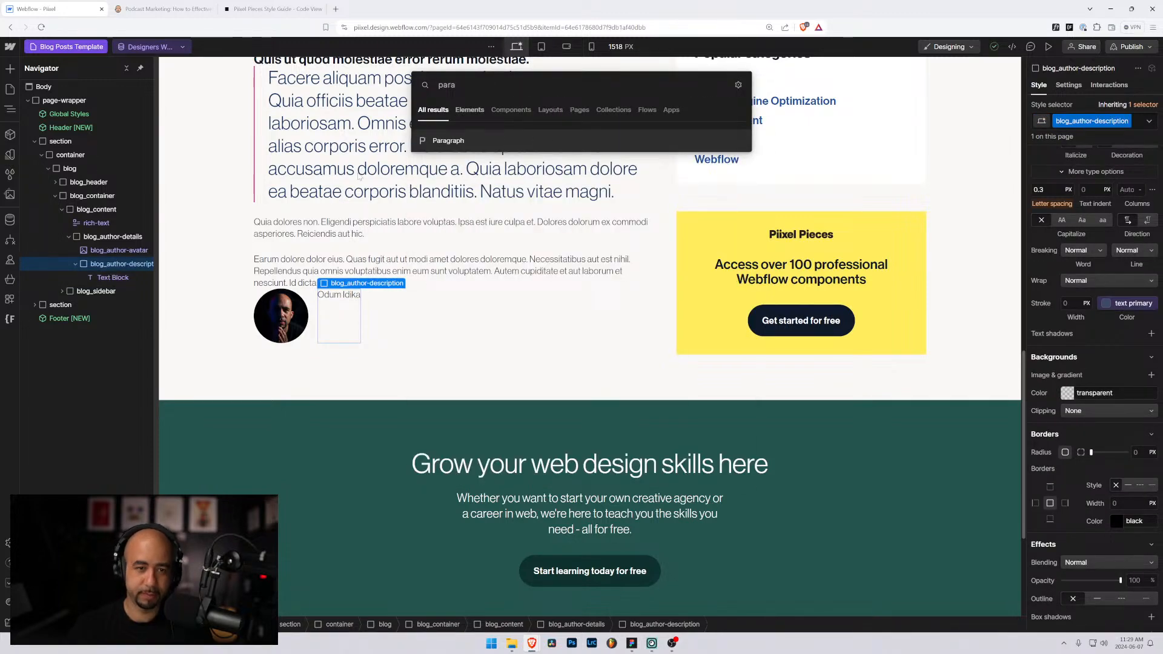
{"action": "key", "text": "Return"}
{"action": "left_click", "coordinate": [352, 376]}
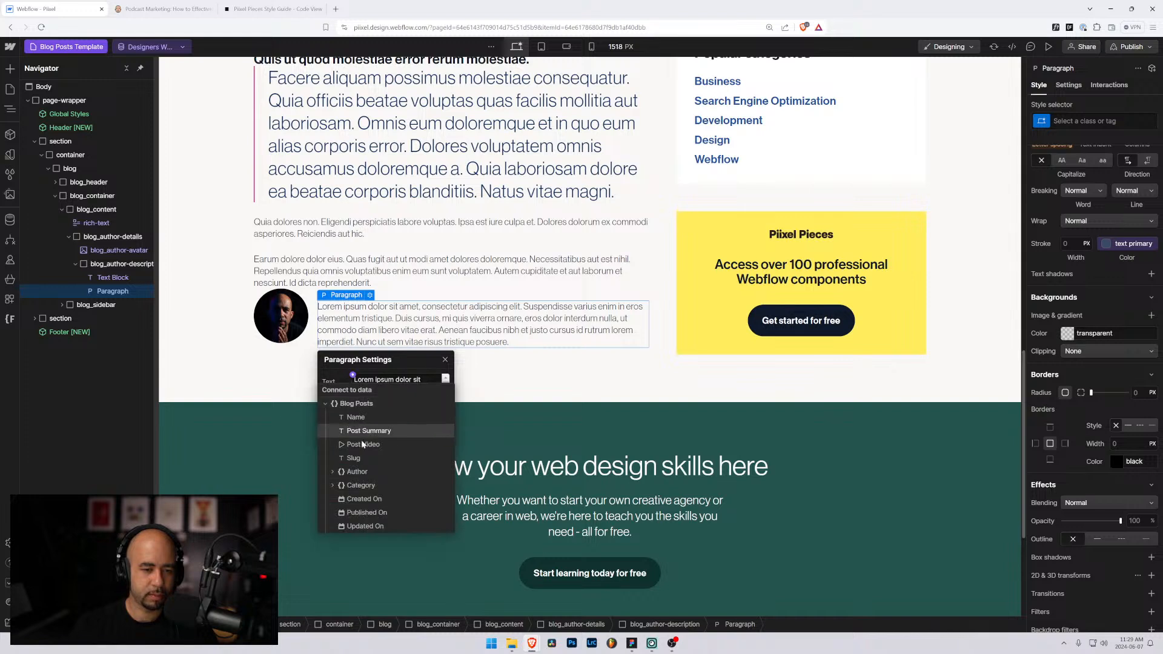
{"action": "left_click", "coordinate": [332, 472]}
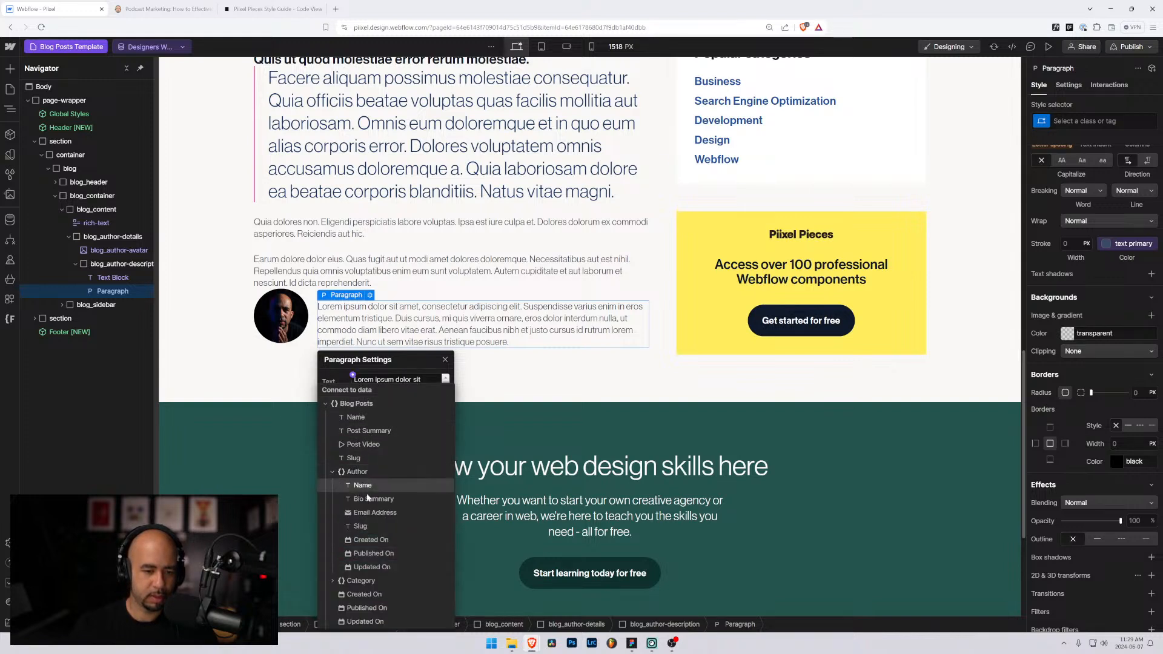
{"action": "left_click", "coordinate": [367, 498]}
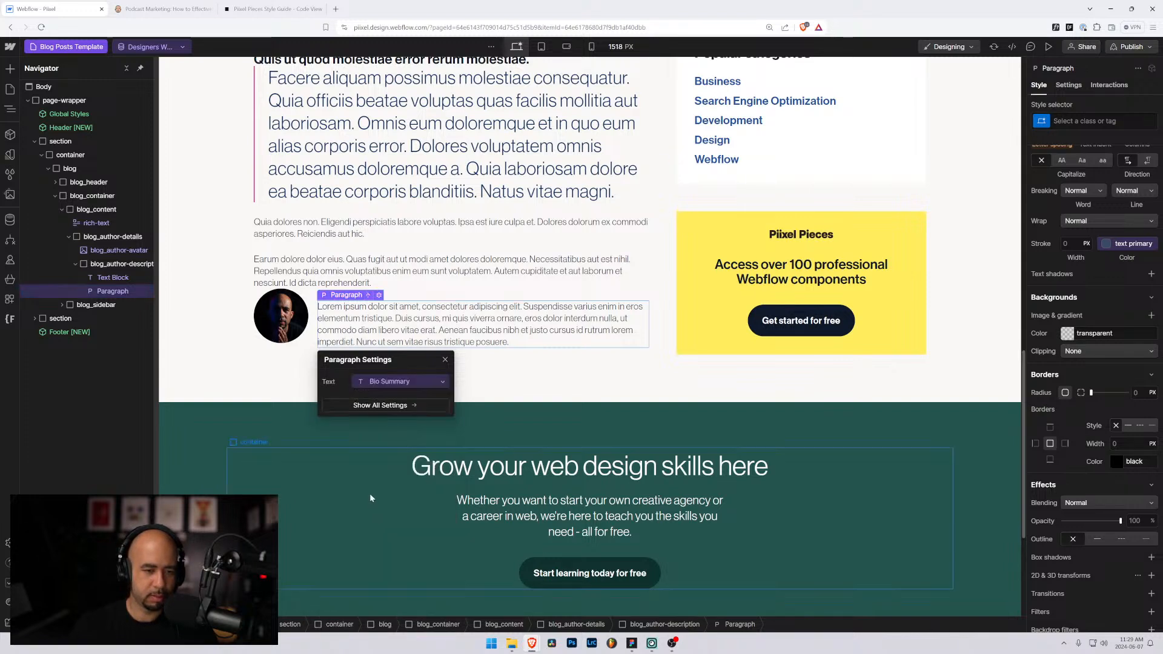
{"action": "left_click", "coordinate": [107, 267]}
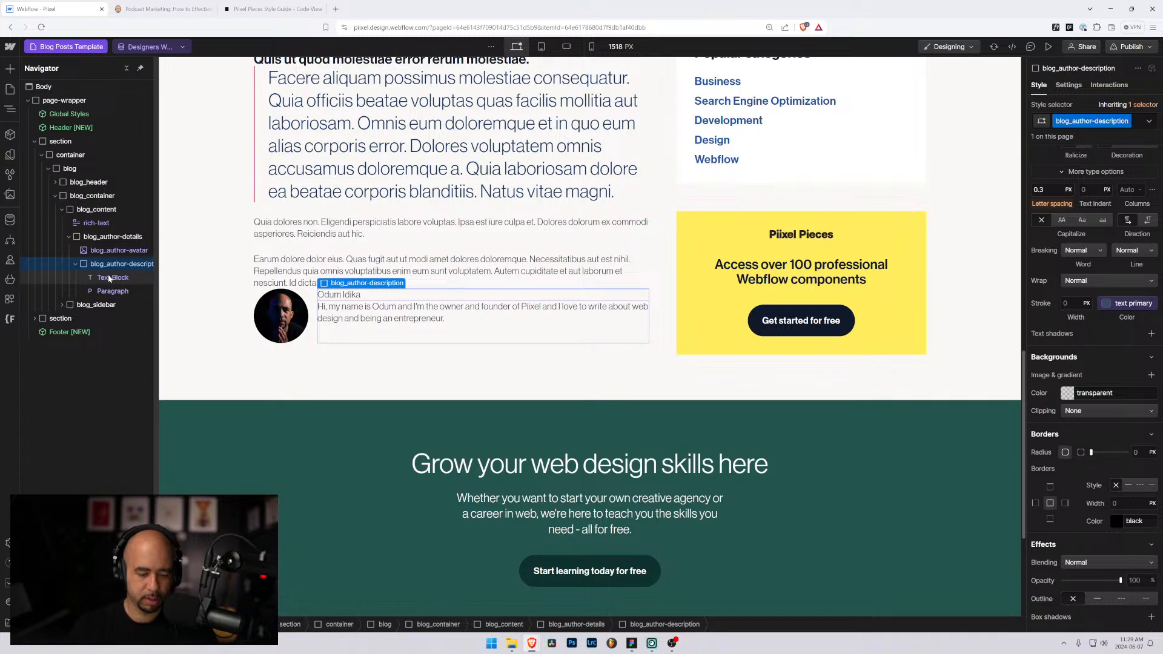
{"action": "key", "text": "ctrl+k"}
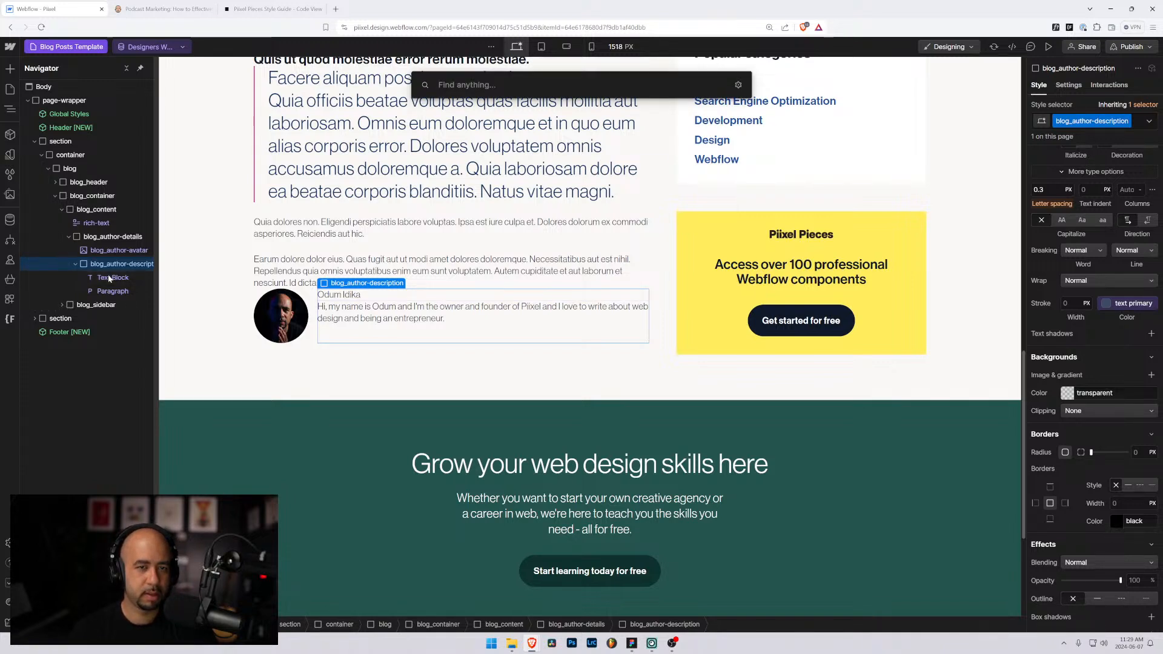
Step: Insert a Text Link below the bio as an email link using Author > Email Address
{"action": "type", "text": "link"}
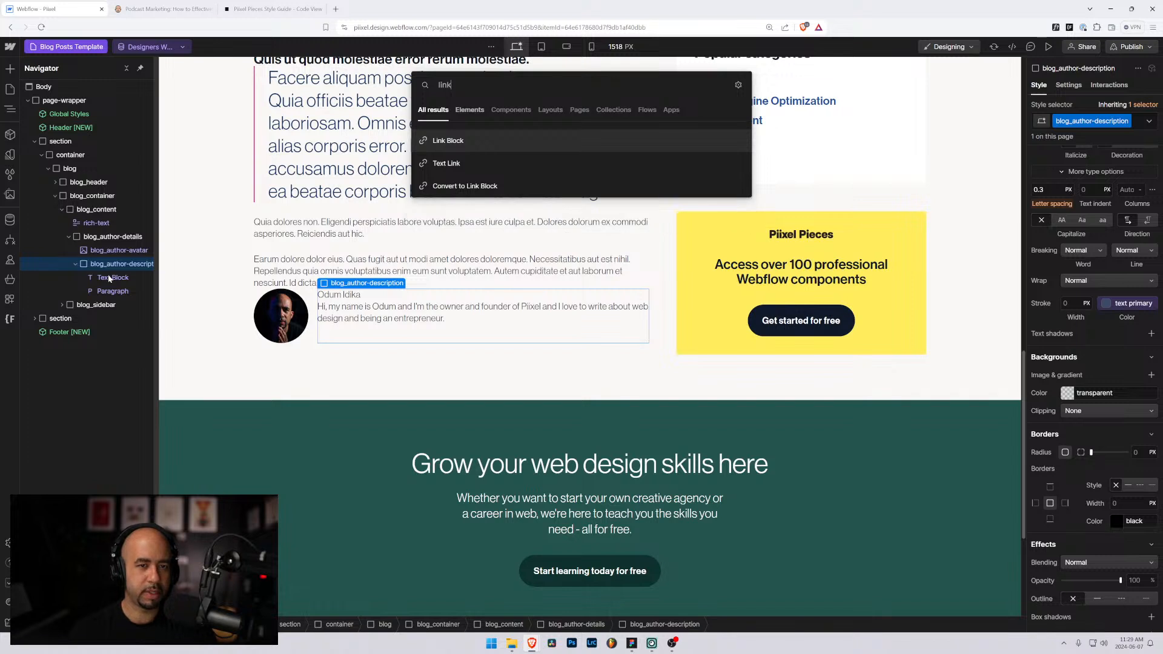
{"action": "key", "text": "Down"}
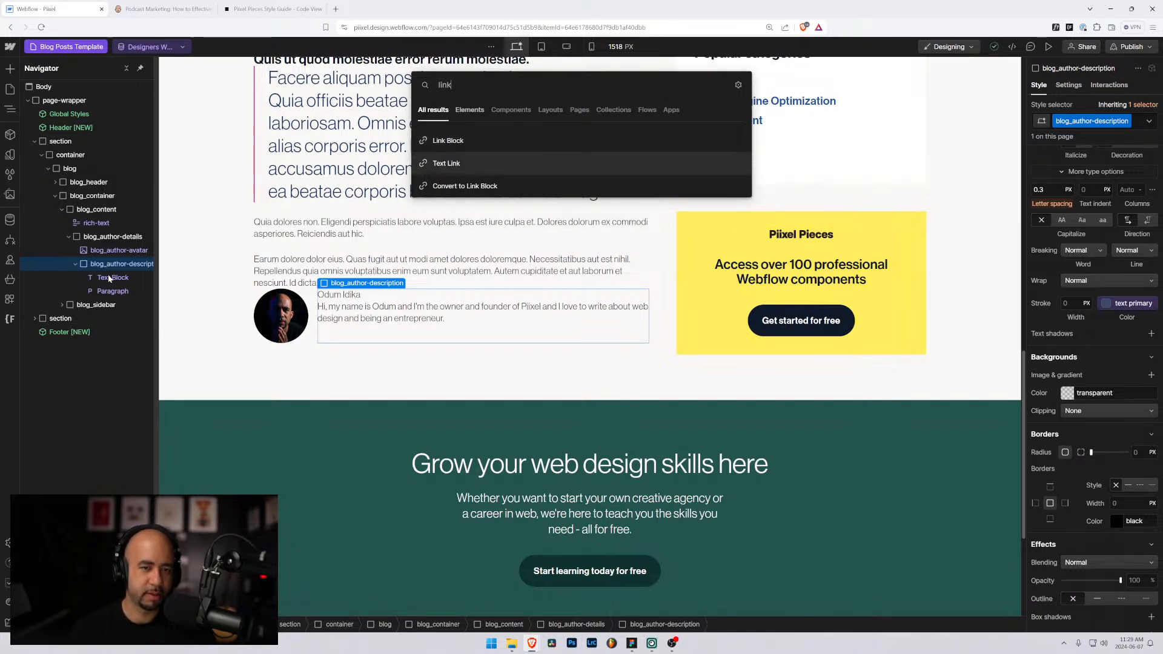
{"action": "key", "text": "Return"}
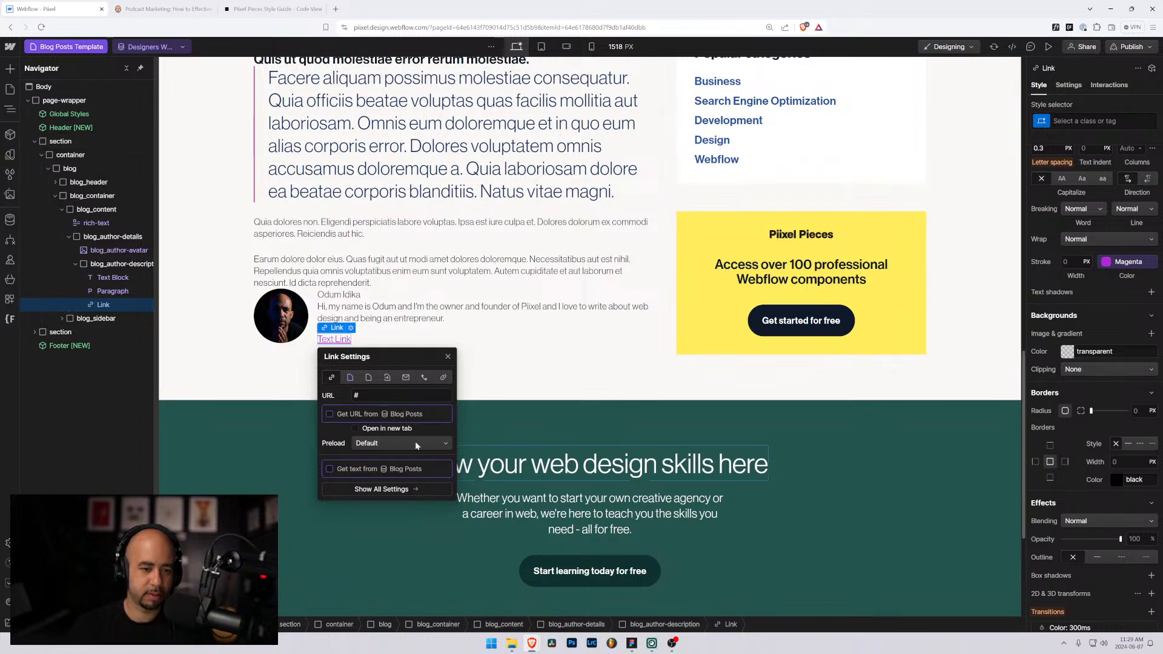
{"action": "left_click", "coordinate": [406, 378]}
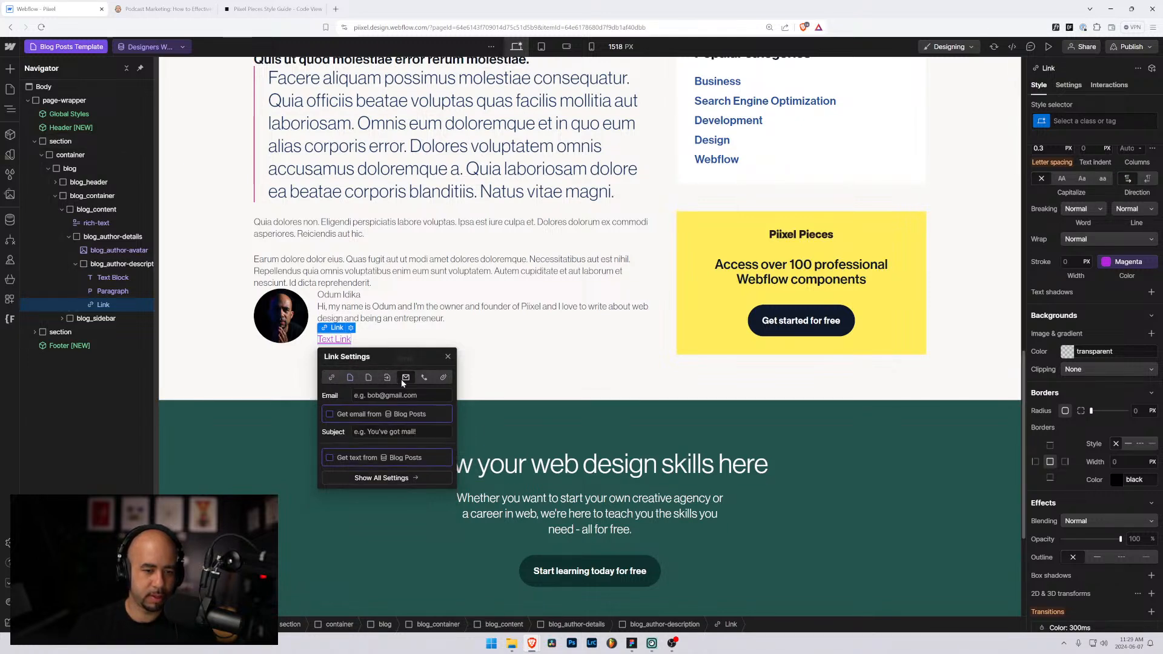
{"action": "left_click", "coordinate": [329, 415]}
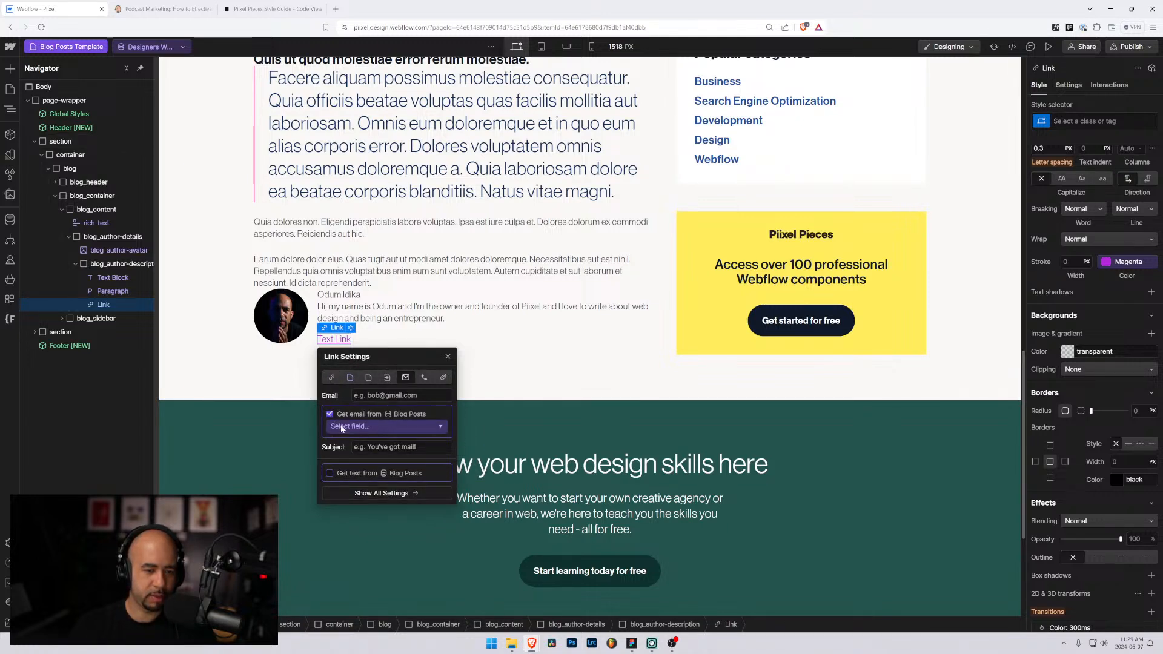
{"action": "left_click", "coordinate": [351, 427]}
{"action": "left_click", "coordinate": [360, 471]}
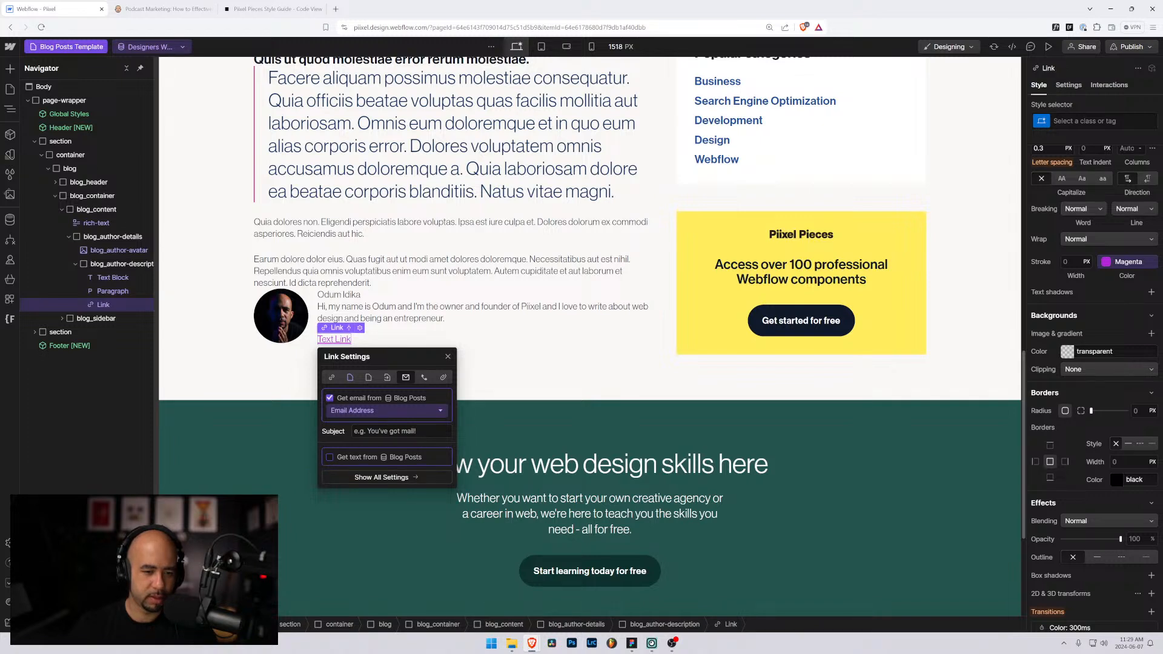
{"action": "left_click", "coordinate": [522, 363]}
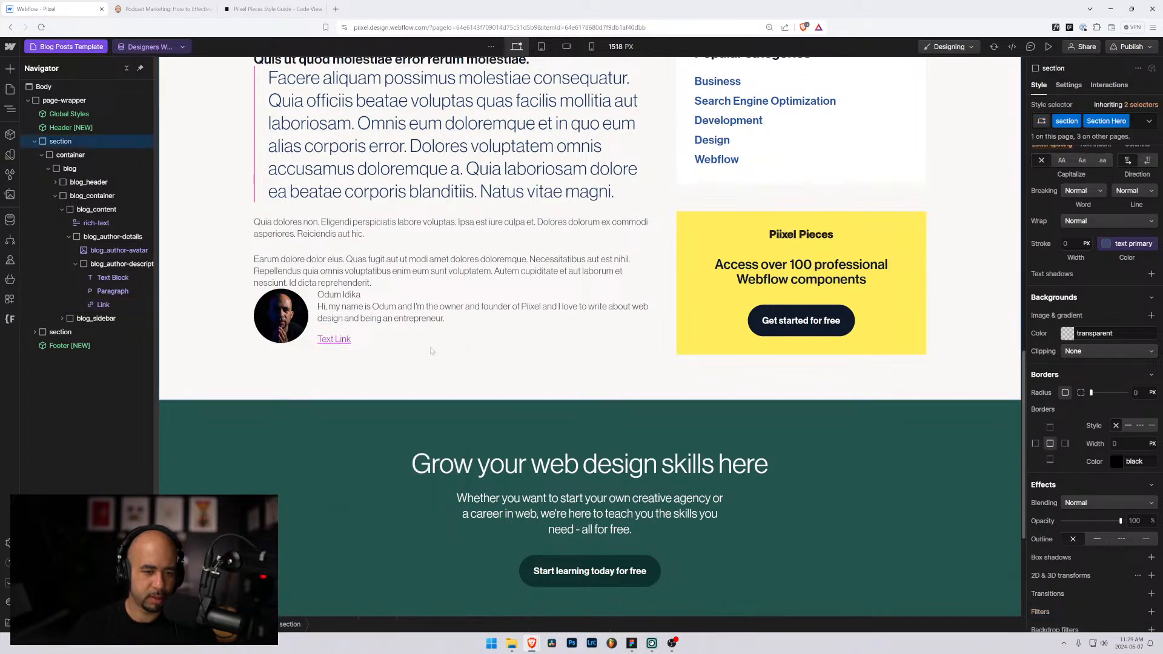
Step: Make the link's visible text come from the author's Email Address field
{"action": "left_click", "coordinate": [335, 346]}
{"action": "left_click", "coordinate": [360, 328]}
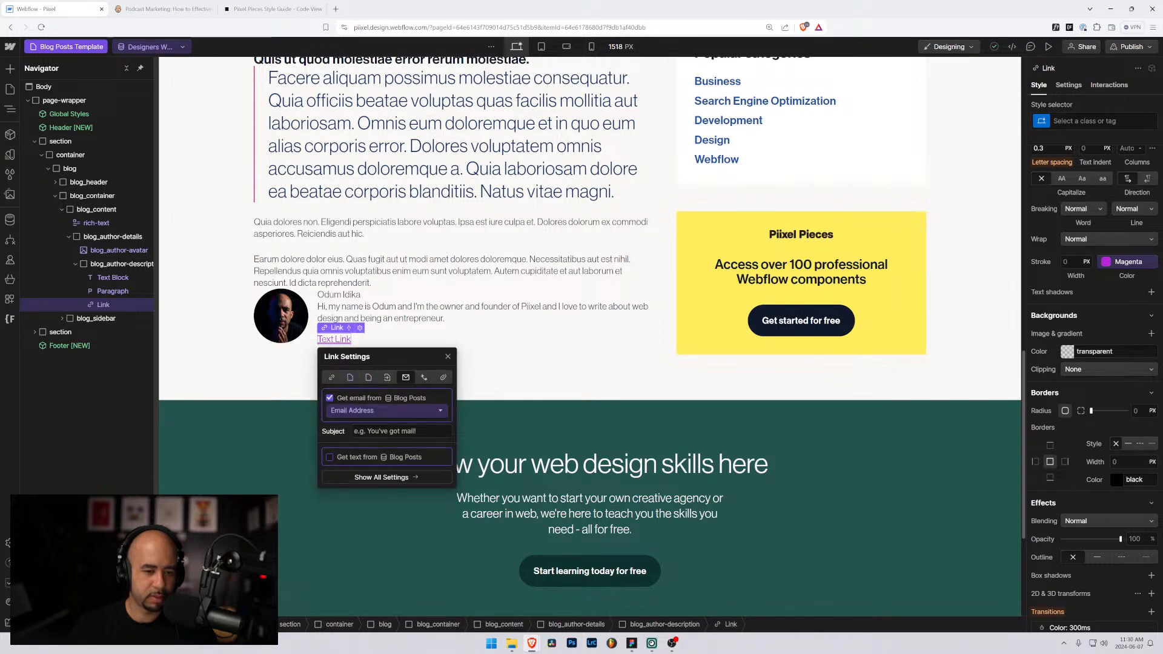
{"action": "left_click", "coordinate": [330, 458]}
{"action": "left_click", "coordinate": [370, 470]}
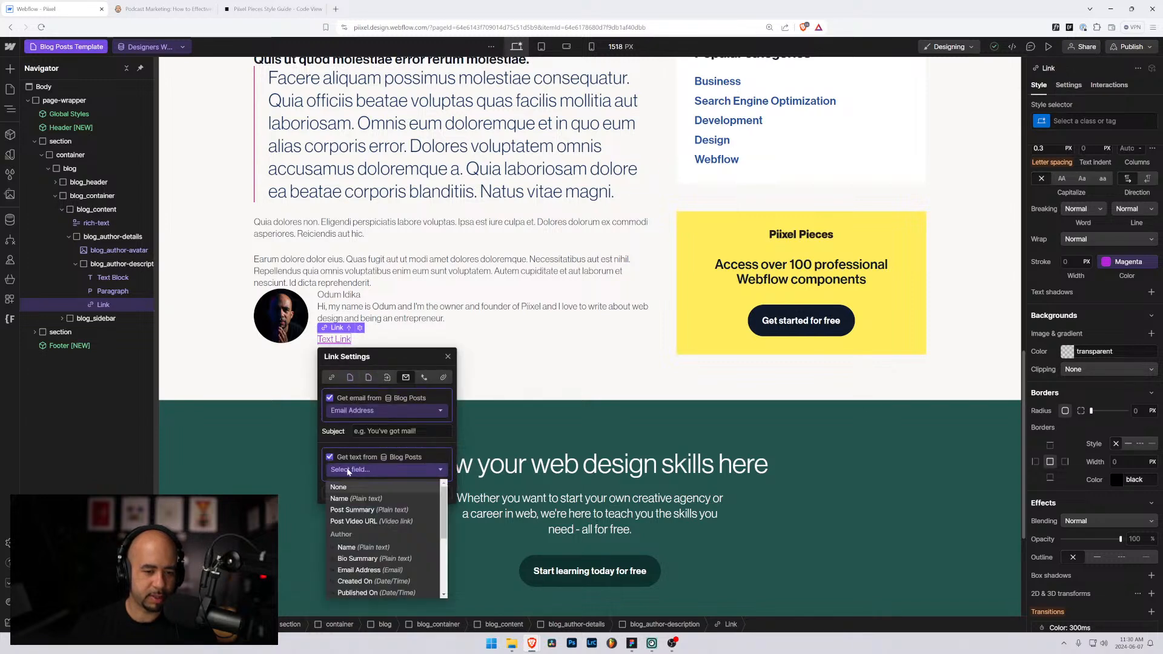
{"action": "scroll", "coordinate": [392, 526], "scroll_direction": "down", "scroll_amount": 3}
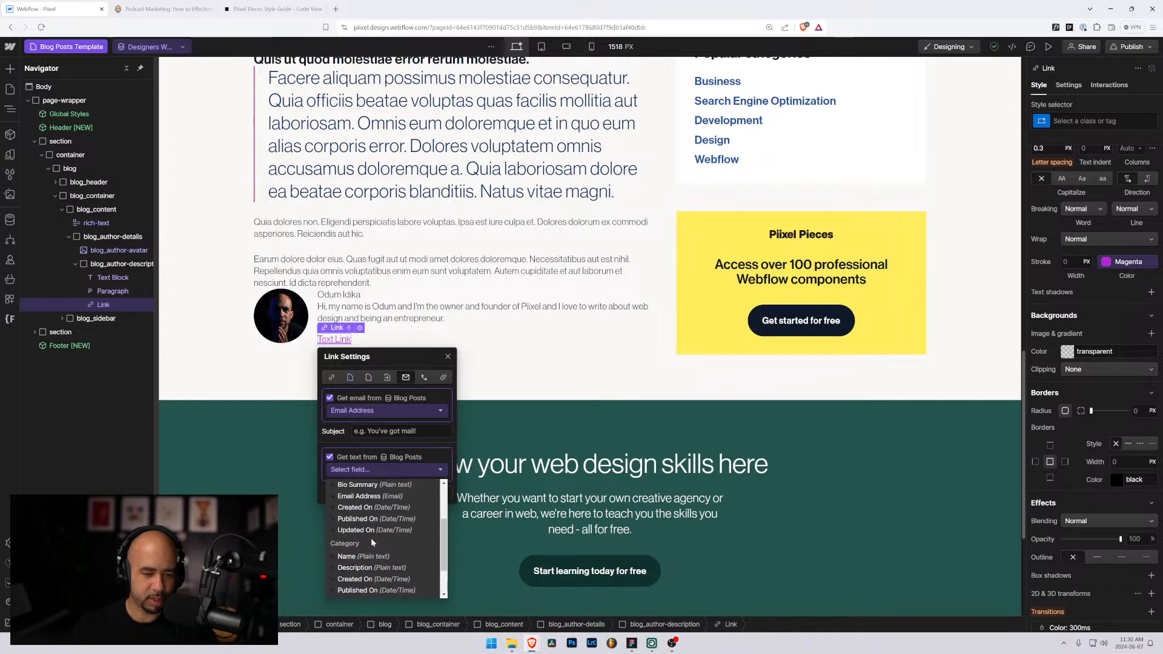
{"action": "left_click", "coordinate": [369, 497]}
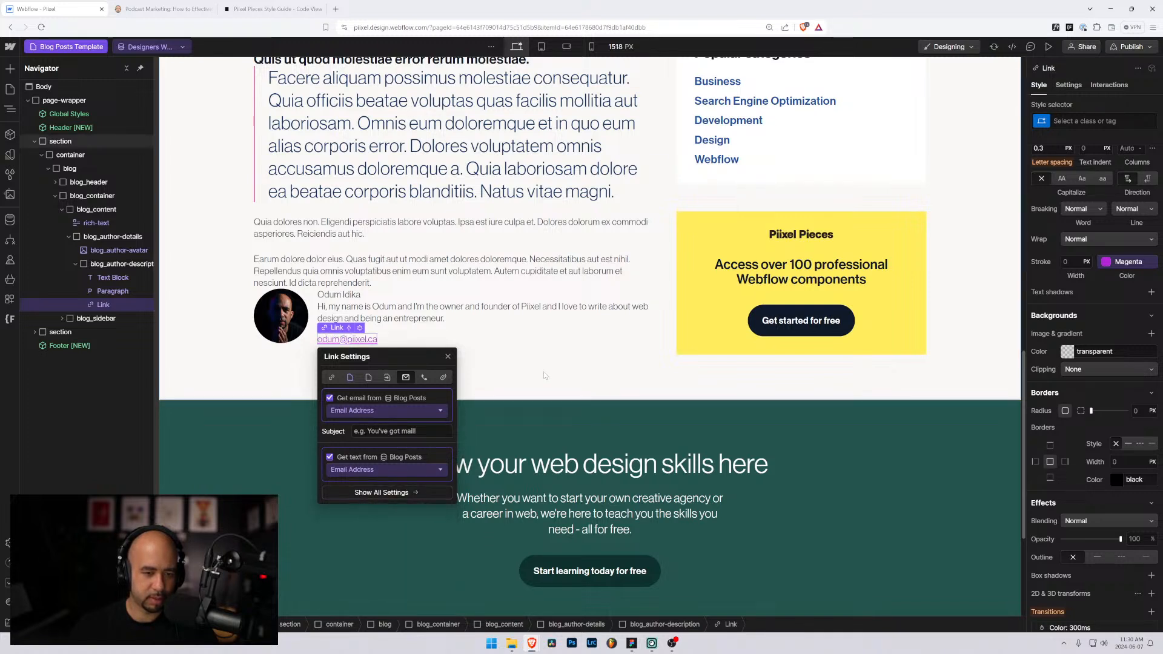
{"action": "left_click", "coordinate": [364, 510]}
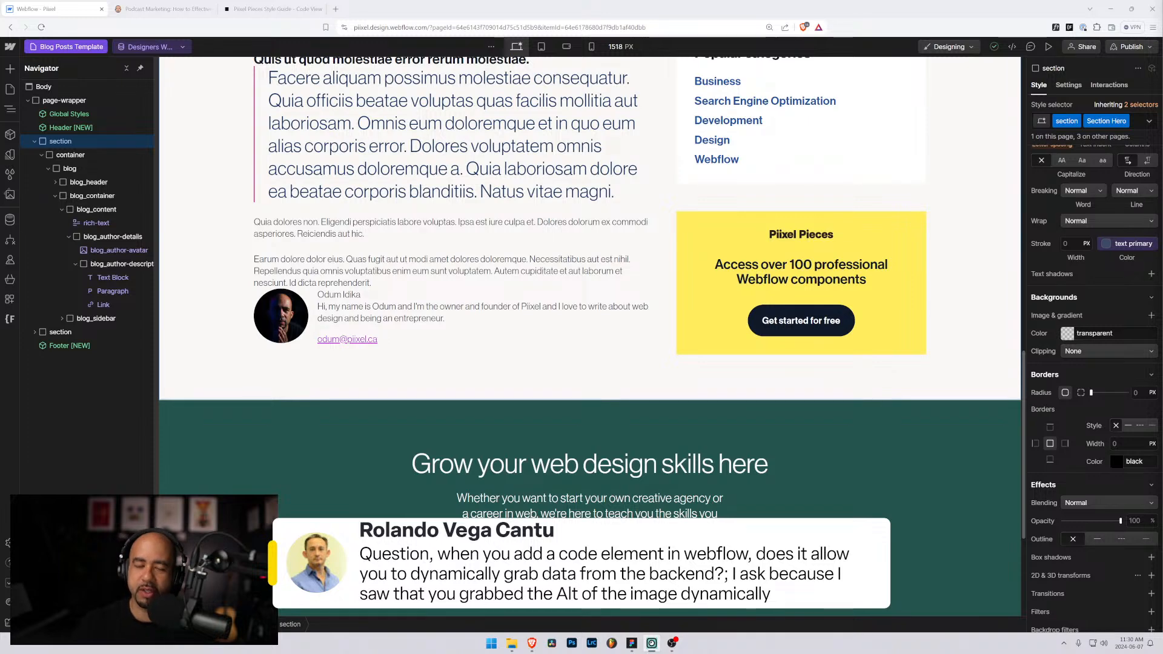
{"action": "scroll", "coordinate": [694, 245], "scroll_direction": "up", "scroll_amount": 5}
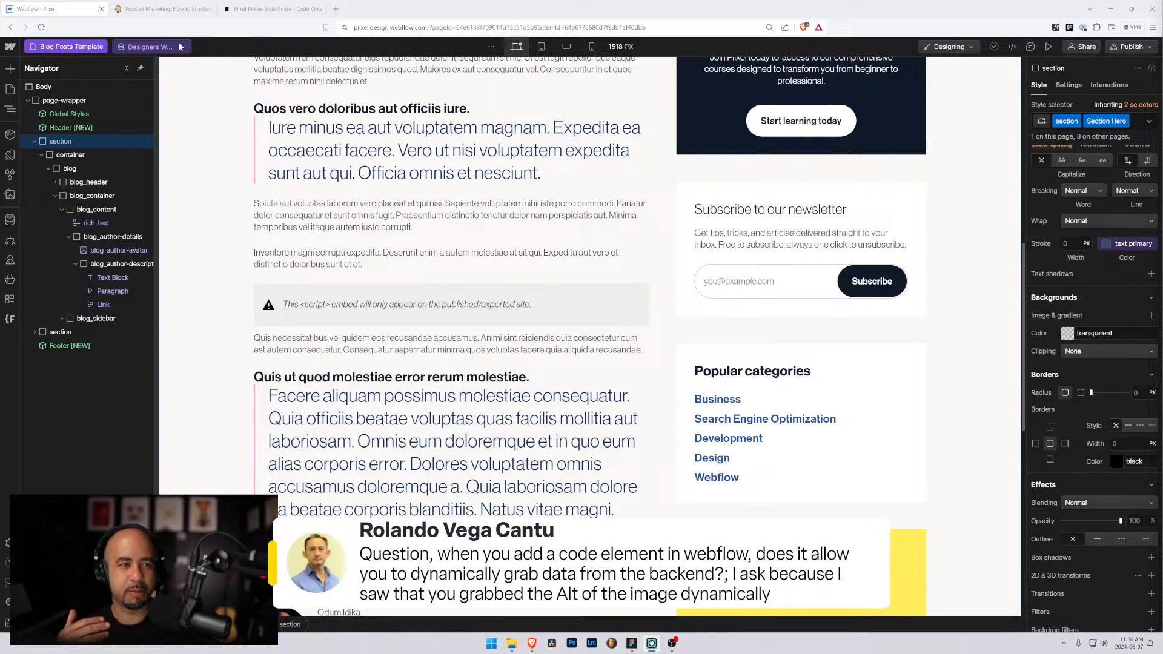
{"action": "scroll", "coordinate": [372, 255], "scroll_direction": "down", "scroll_amount": 2}
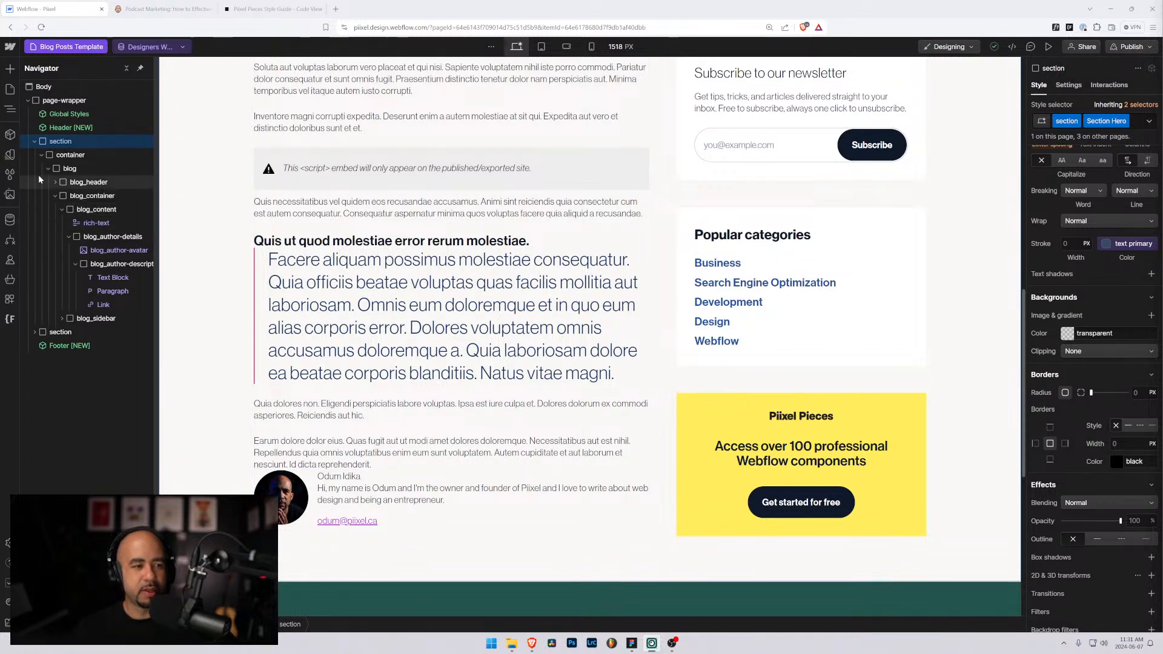
Step: Check the CMS collections, cancel a new collection, then scroll Pages to the CMS templates
{"action": "left_click", "coordinate": [10, 220]}
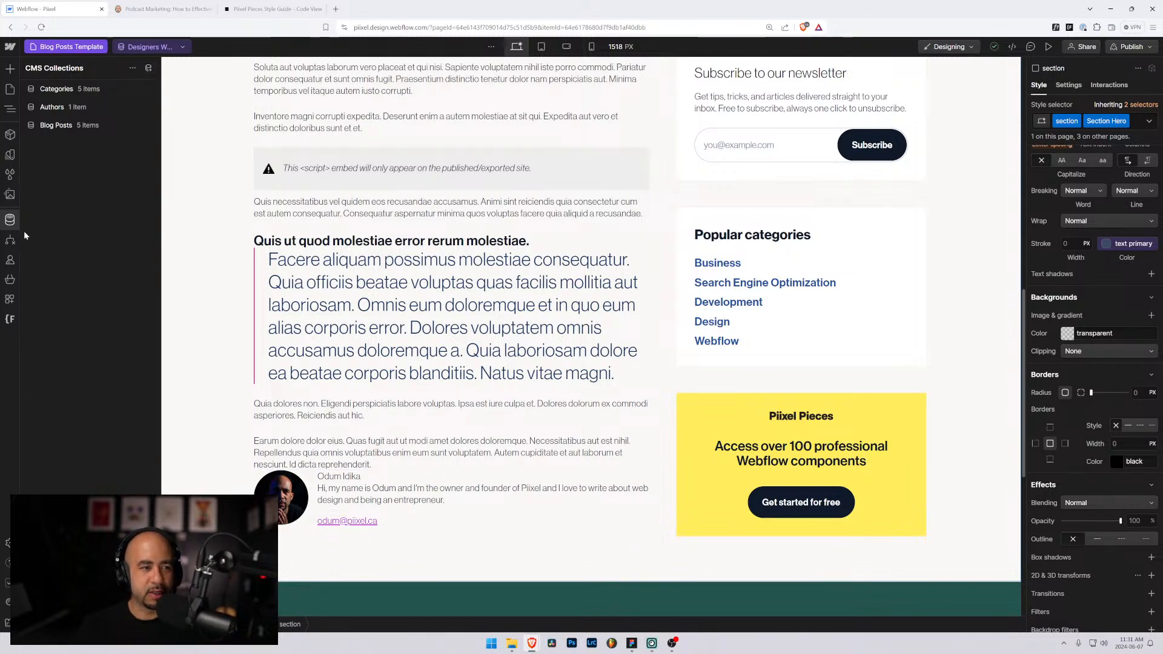
{"action": "left_click", "coordinate": [5, 223]}
{"action": "left_click", "coordinate": [6, 222]}
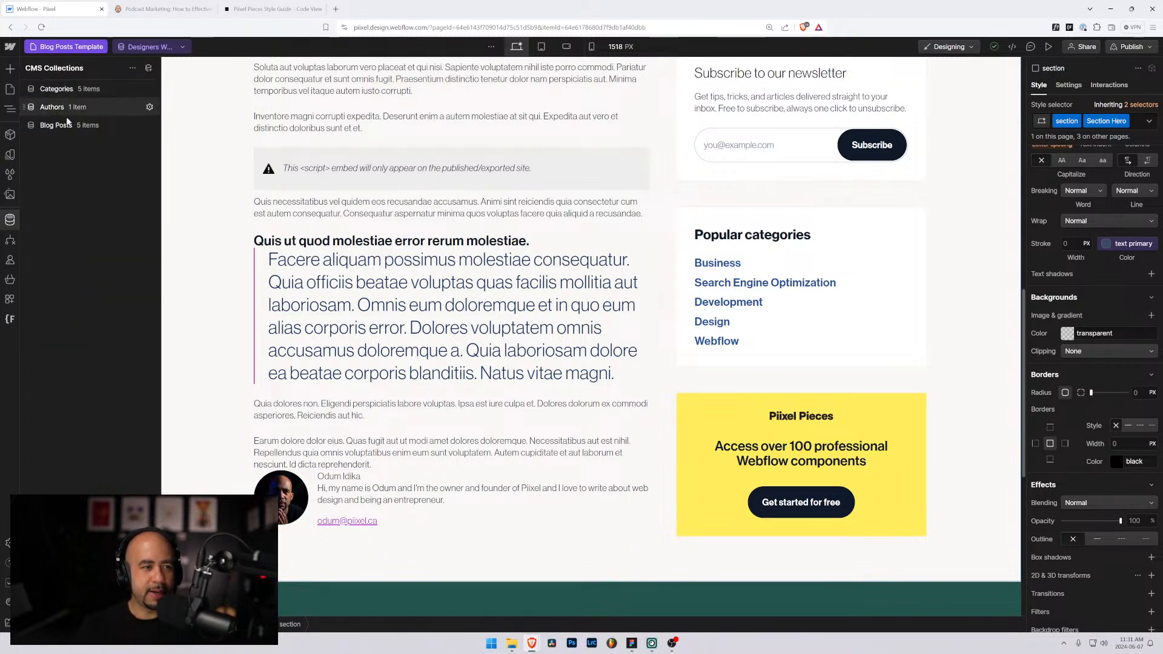
{"action": "left_click", "coordinate": [149, 68]}
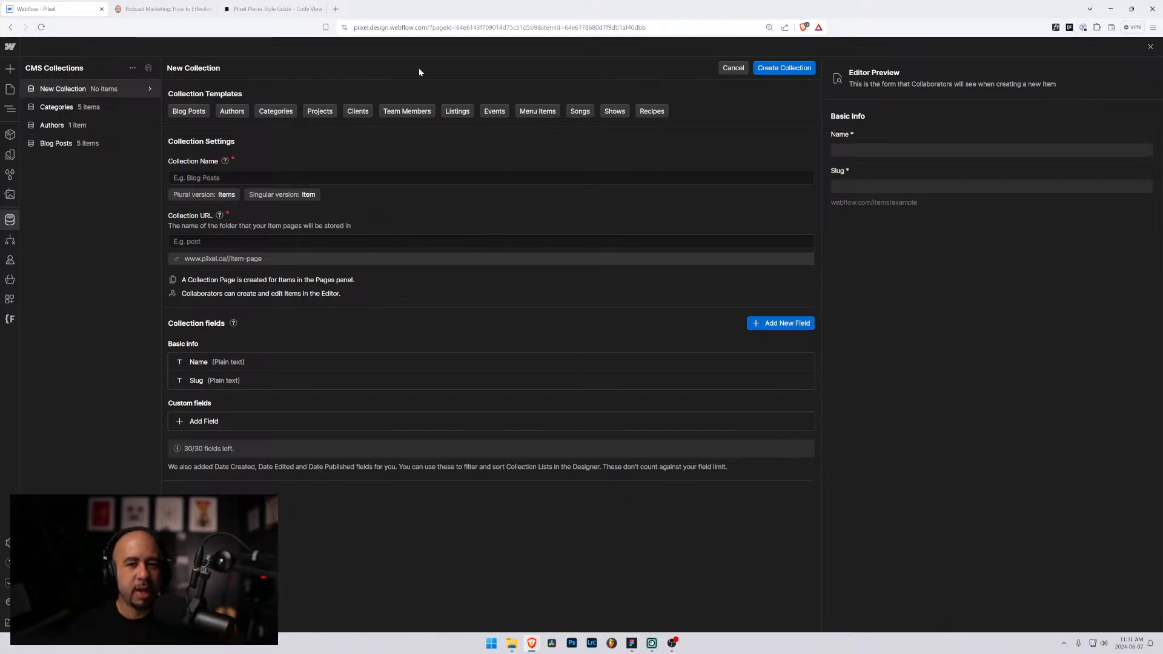
{"action": "left_click", "coordinate": [732, 68]}
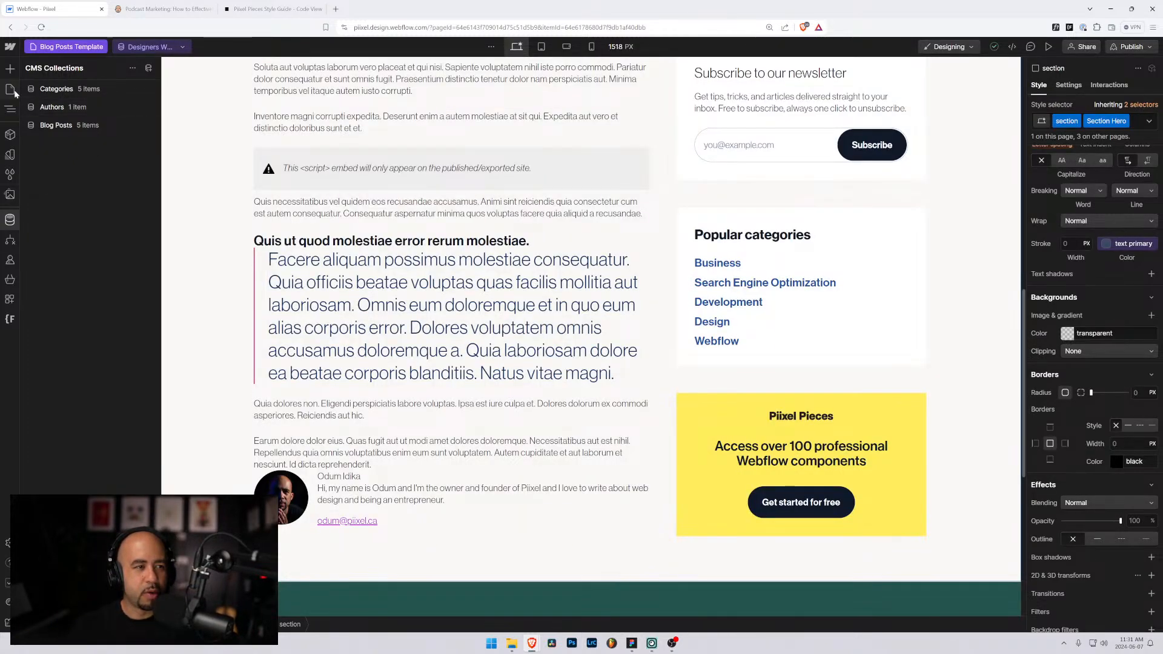
{"action": "left_click", "coordinate": [14, 91]}
{"action": "scroll", "coordinate": [112, 343], "scroll_direction": "down", "scroll_amount": 10}
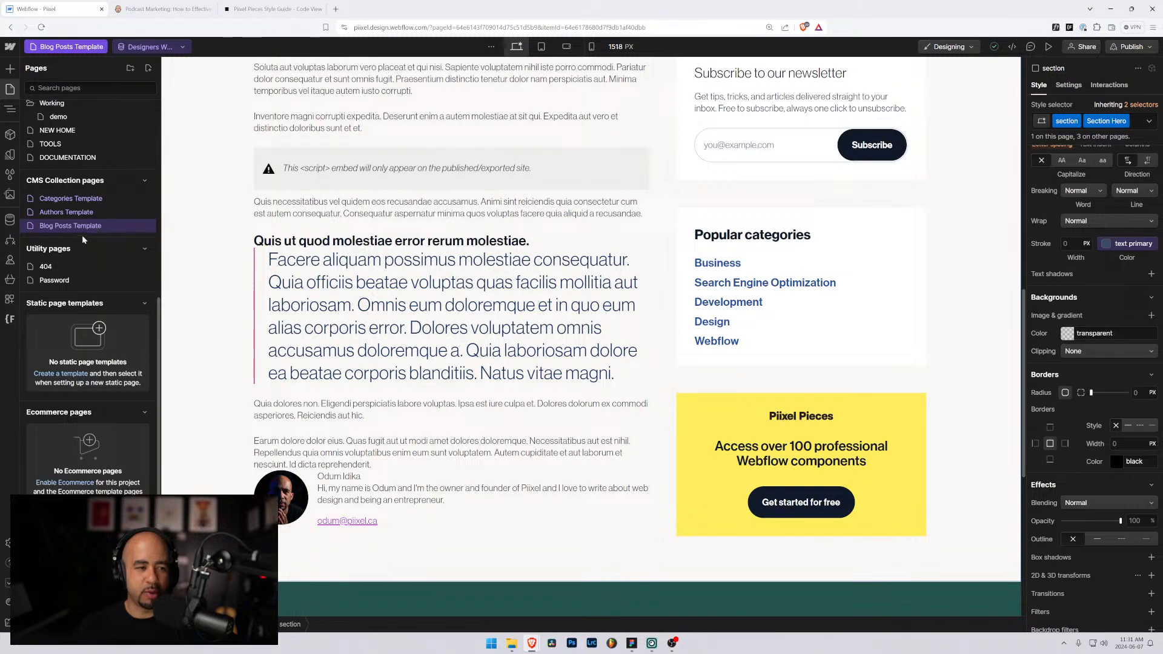
Step: Scroll the canvas back up to the top of the Blog Posts Template
{"action": "scroll", "coordinate": [615, 352], "scroll_direction": "up", "scroll_amount": 10}
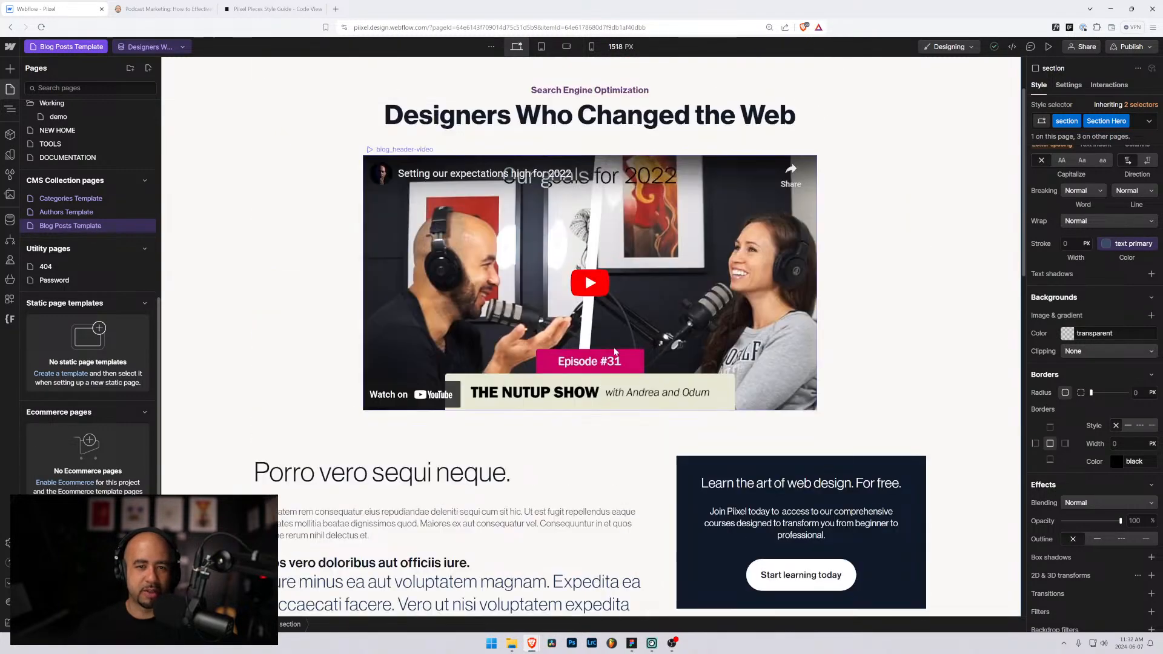
{"action": "scroll", "coordinate": [613, 350], "scroll_direction": "up", "scroll_amount": 2}
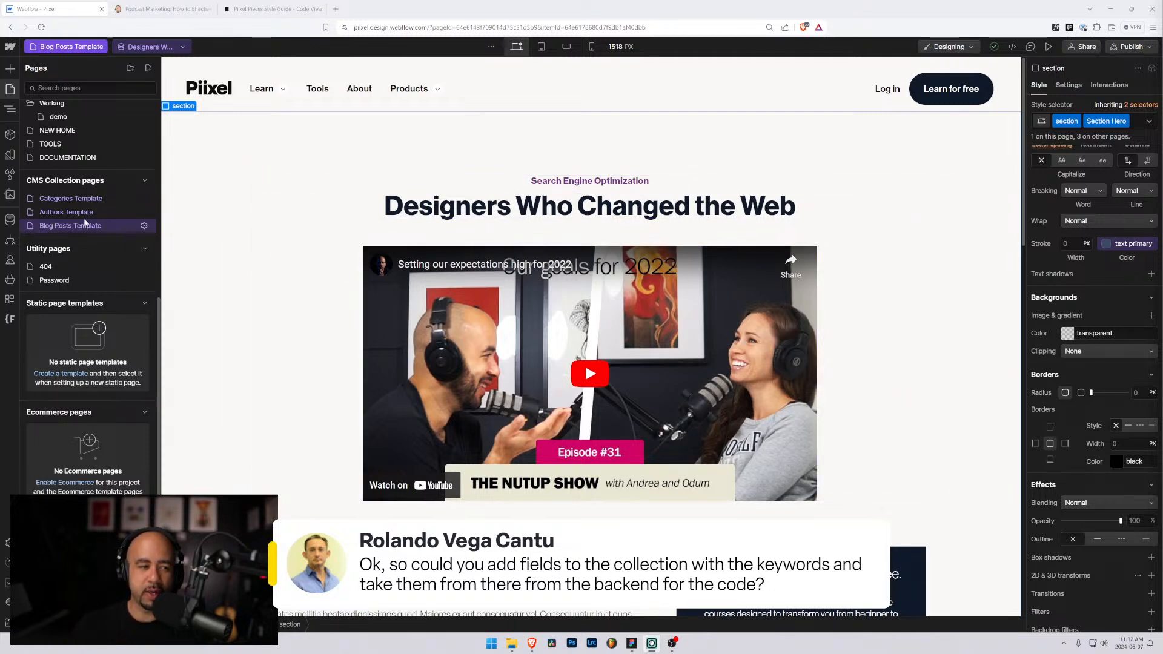
Step: Open the Blog Posts collection's settings from the CMS collections list
{"action": "left_click", "coordinate": [9, 219]}
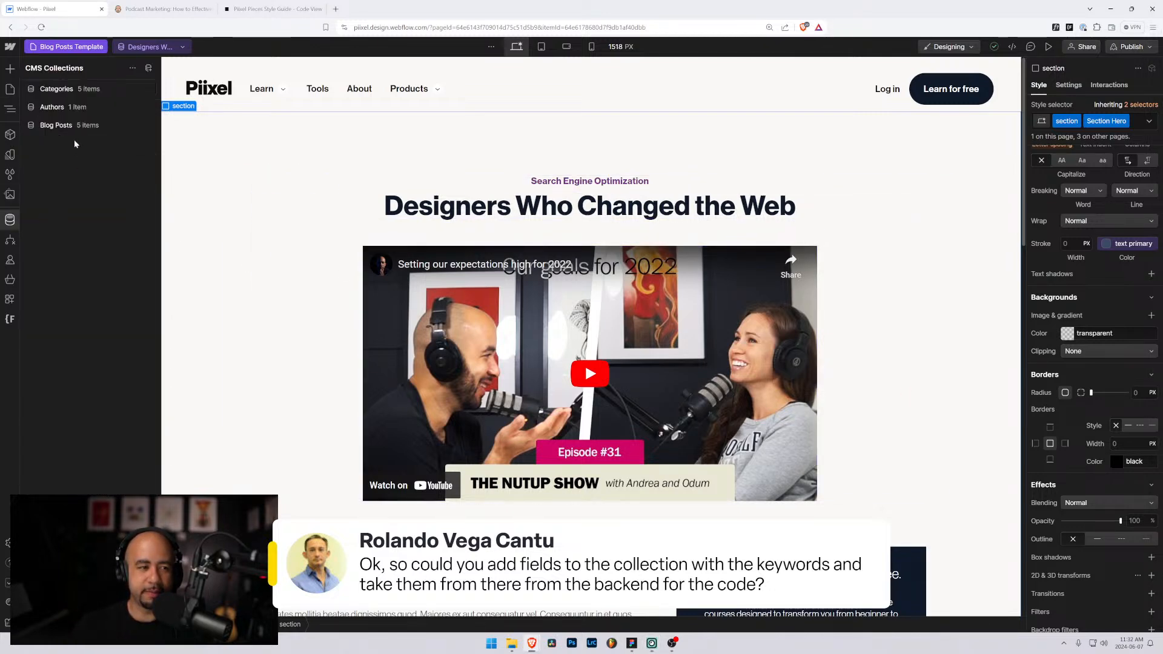
{"action": "left_click", "coordinate": [128, 124]}
{"action": "left_click", "coordinate": [149, 125]}
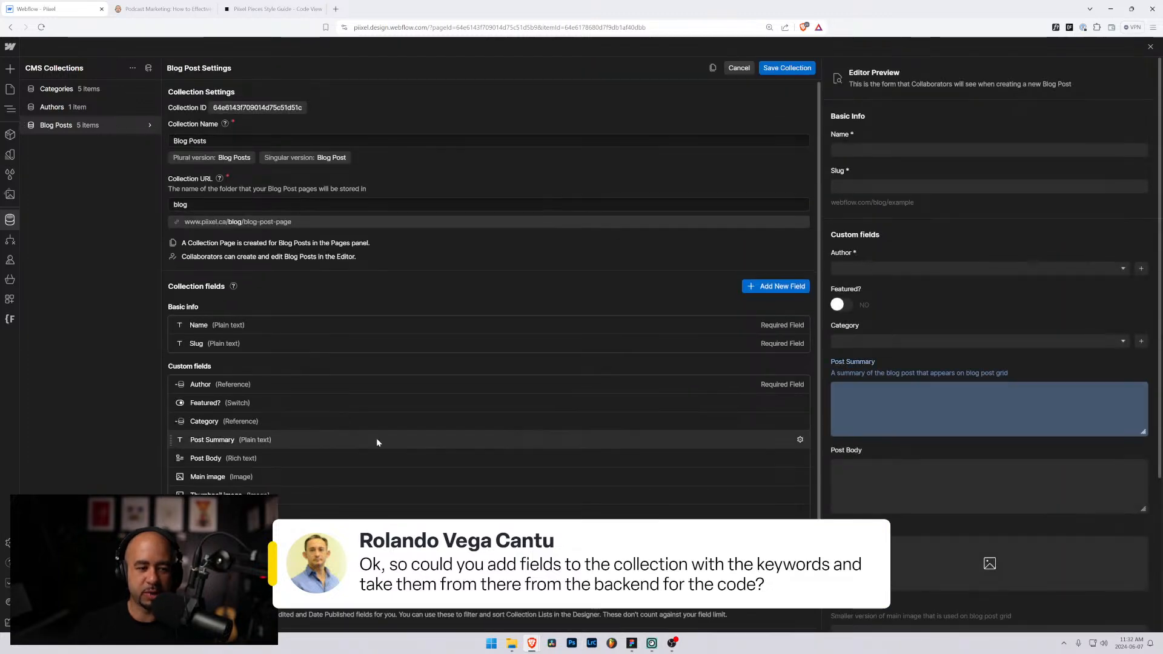
{"action": "scroll", "coordinate": [376, 442], "scroll_direction": "down", "scroll_amount": 2}
Step: Start a new field, then abandon it and return to the Blog Posts Template canvas
{"action": "left_click", "coordinate": [776, 259]}
{"action": "scroll", "coordinate": [727, 303], "scroll_direction": "down", "scroll_amount": 3}
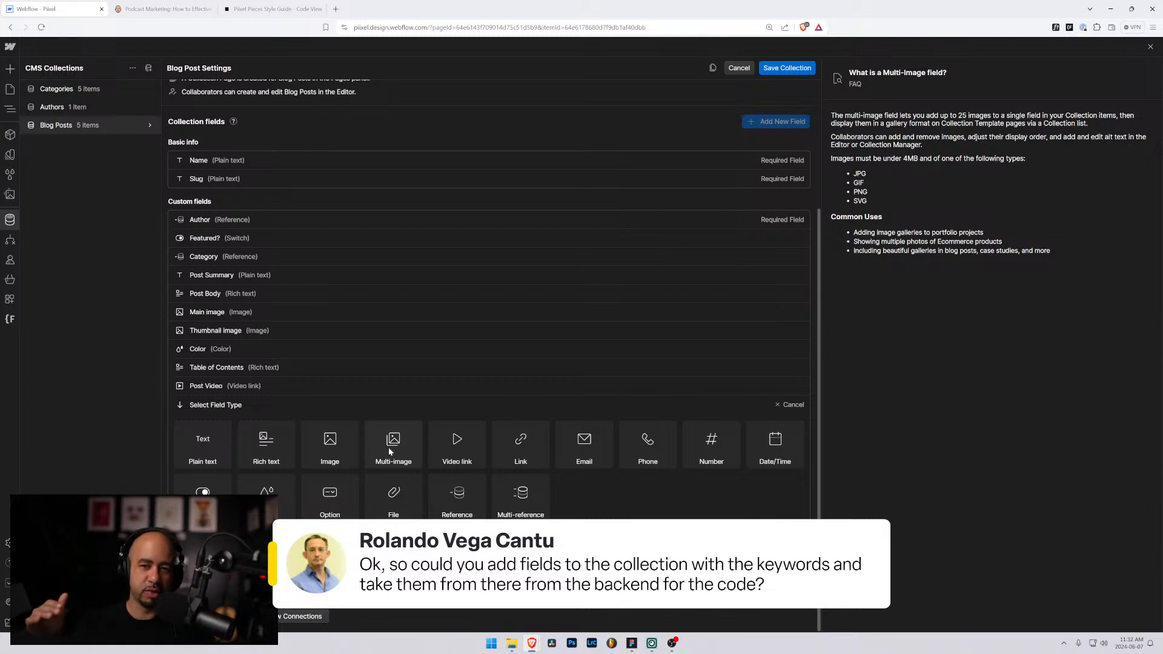
{"action": "left_click", "coordinate": [11, 90]}
{"action": "scroll", "coordinate": [430, 327], "scroll_direction": "down", "scroll_amount": 4}
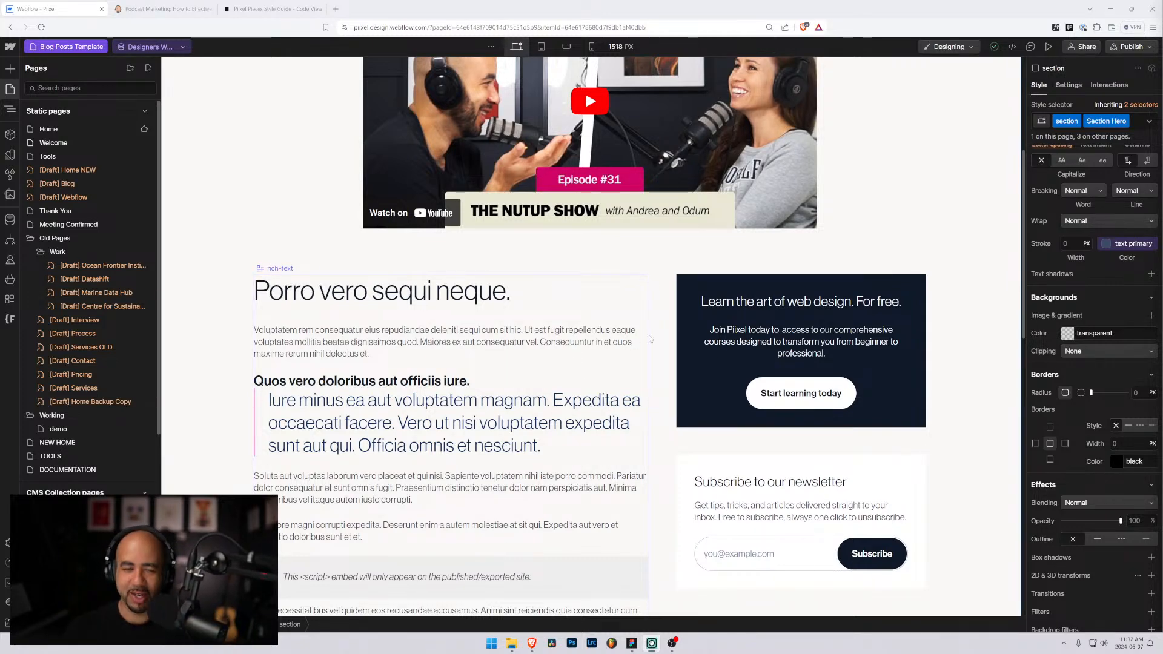
Step: Scroll to the author block and select its email Link element in the Navigator
{"action": "scroll", "coordinate": [650, 340], "scroll_direction": "down", "scroll_amount": 4}
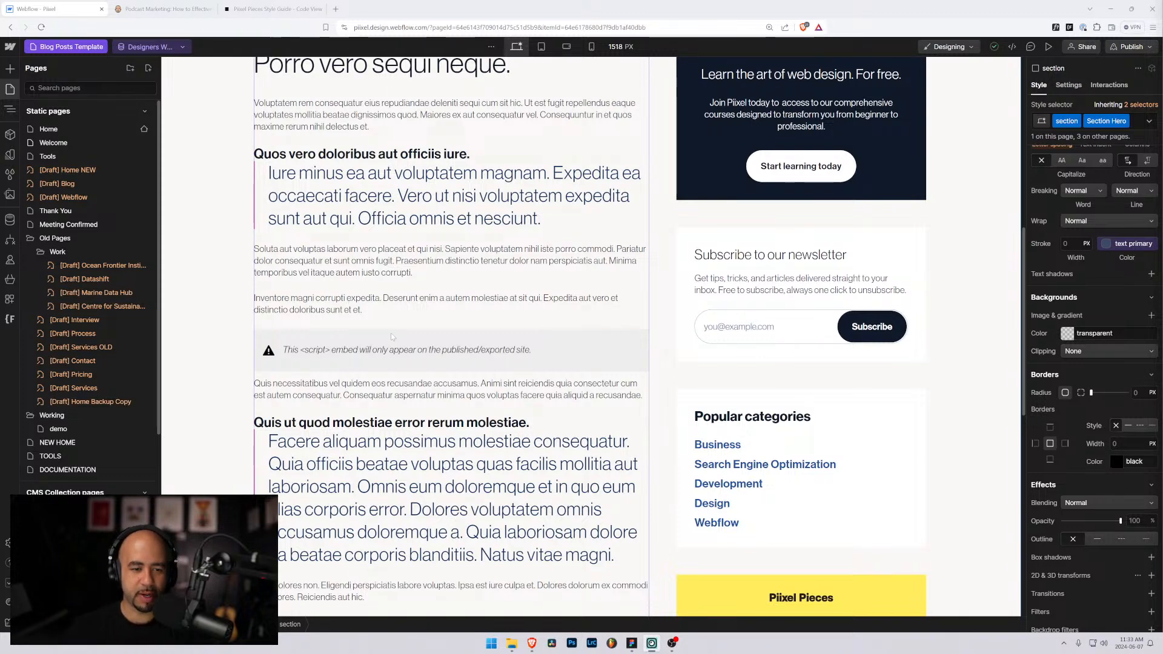
{"action": "scroll", "coordinate": [415, 357], "scroll_direction": "down", "scroll_amount": 3}
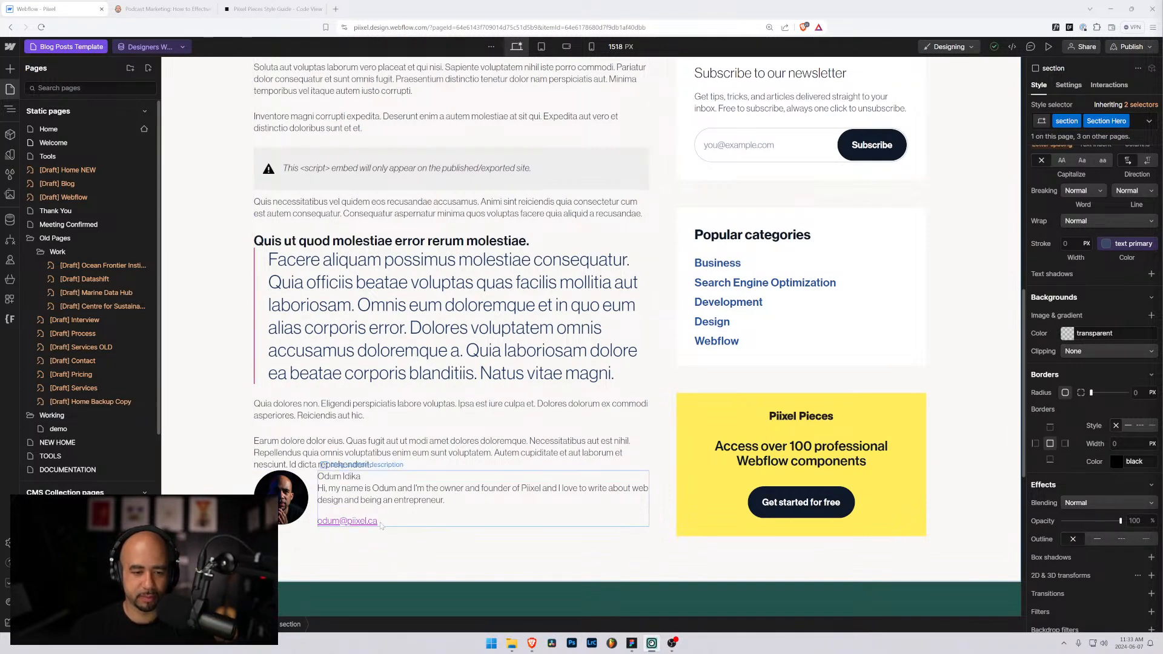
{"action": "key", "text": "z"}
{"action": "left_click", "coordinate": [433, 496]}
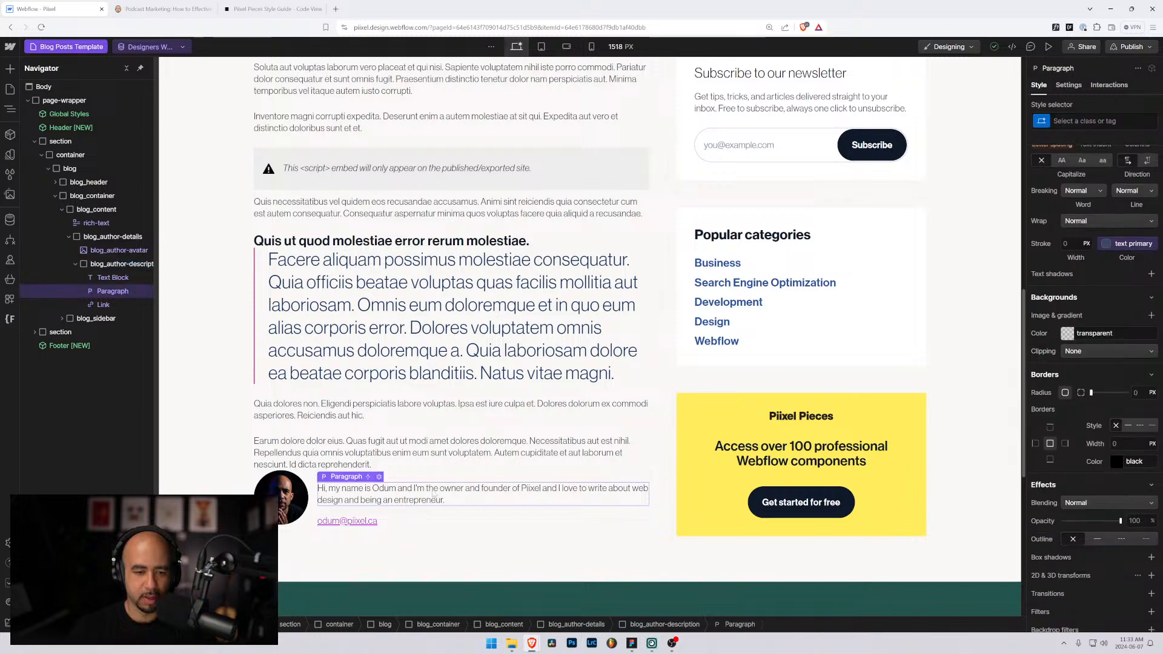
{"action": "left_click", "coordinate": [427, 477]}
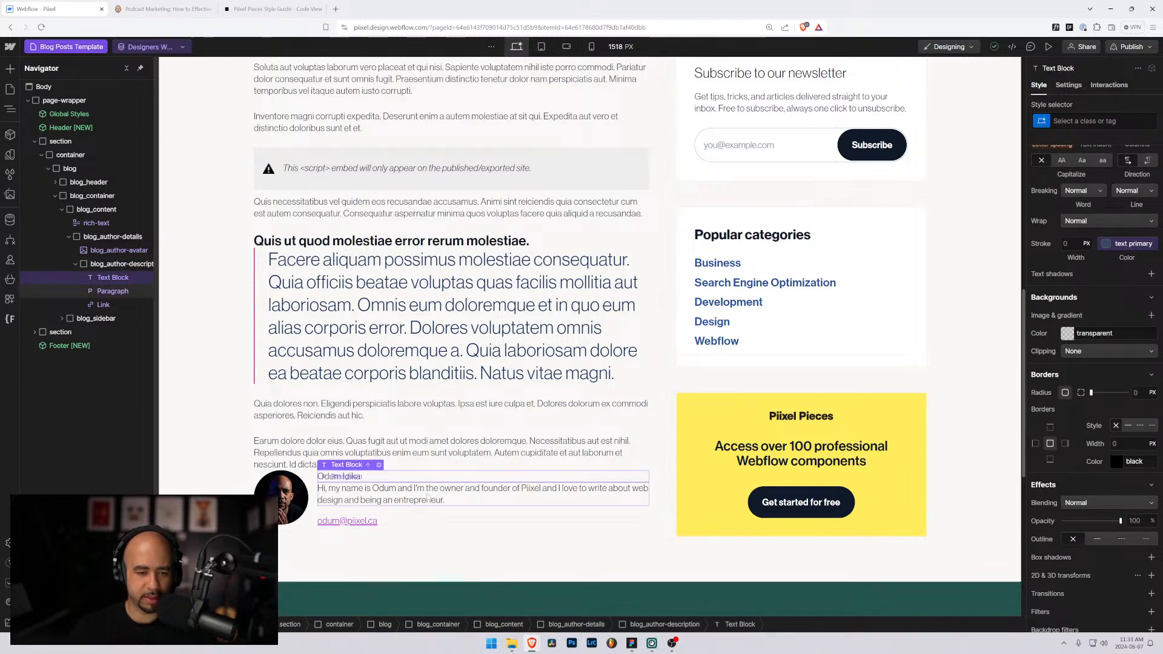
{"action": "left_click", "coordinate": [423, 519]}
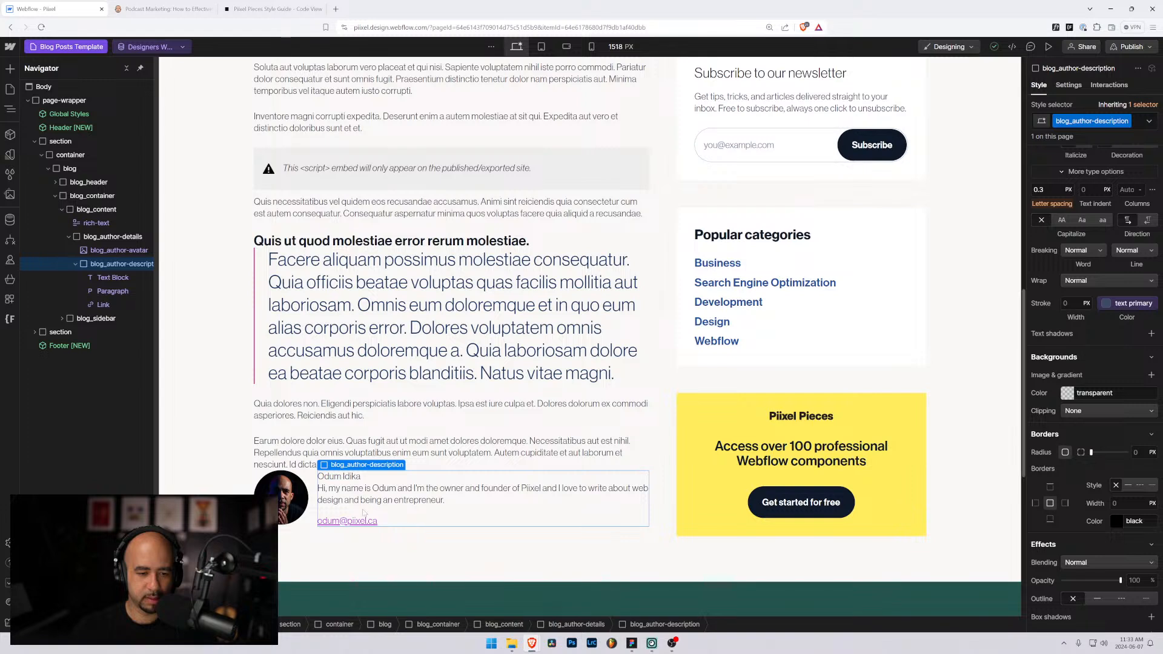
{"action": "left_click", "coordinate": [348, 521]}
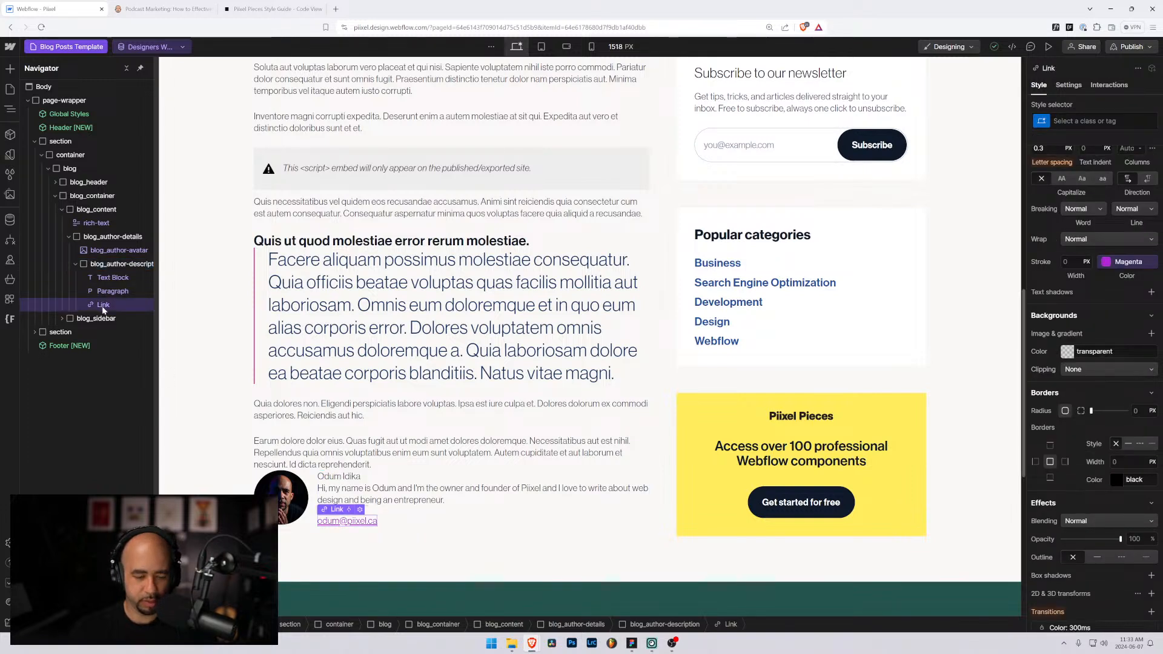
Step: Wrap the email link in a new div with the class blog_author-email
{"action": "key", "text": "ctrl+alt+g"}
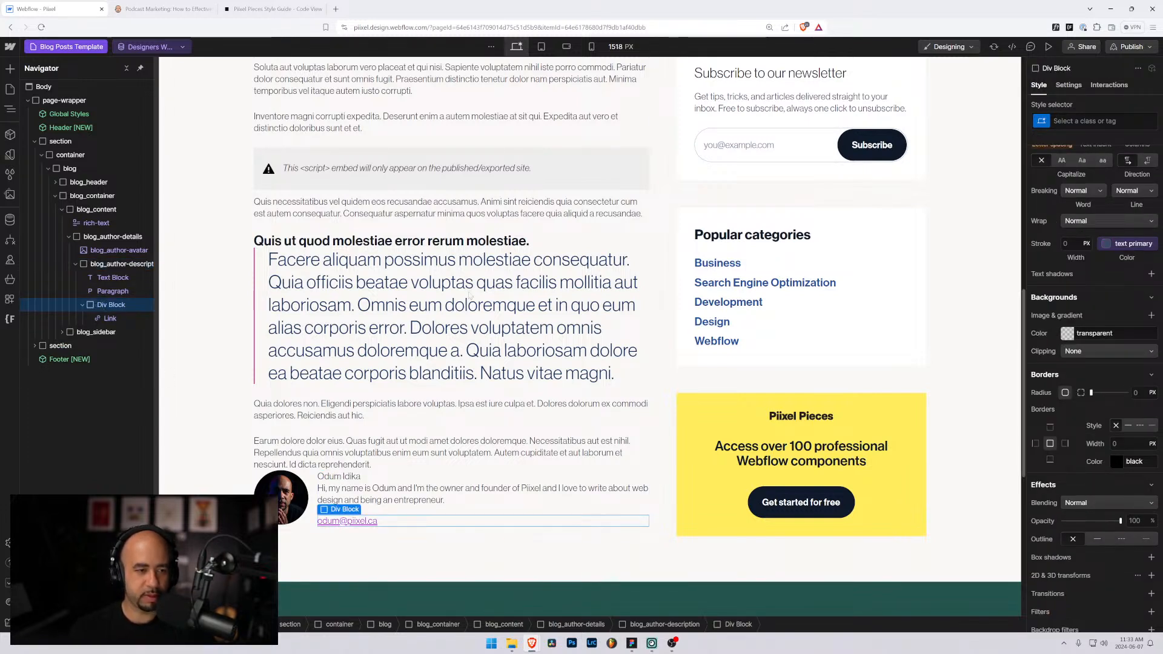
{"action": "key", "text": "ctrl+Return"}
{"action": "type", "text": "blo"}
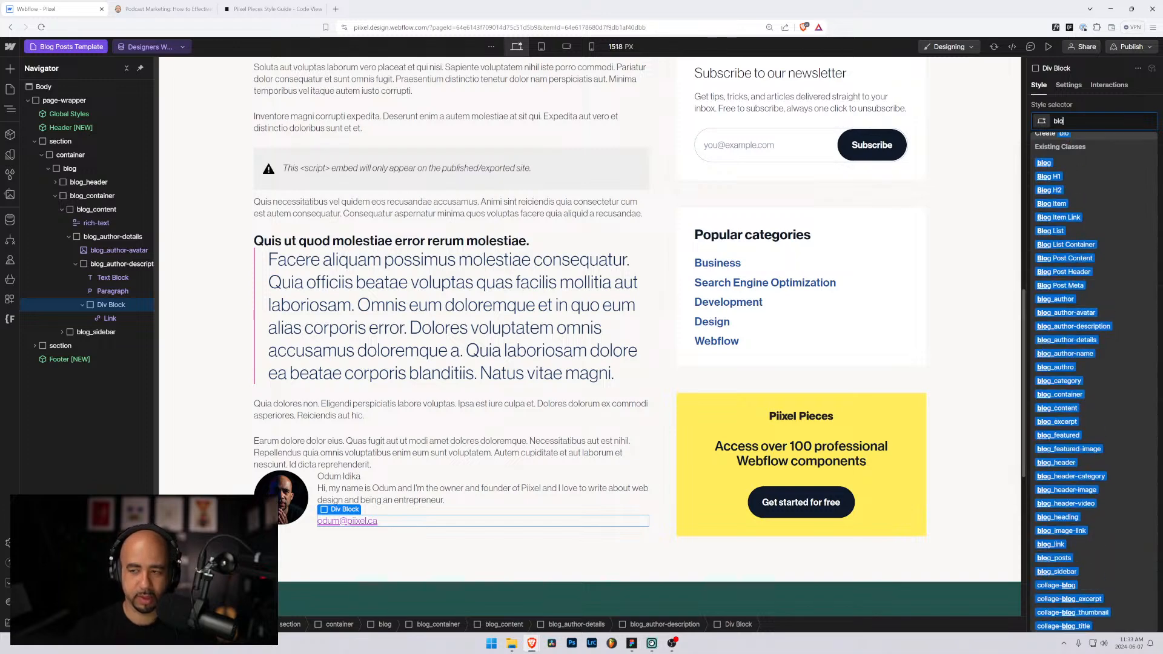
{"action": "type", "text": "g_author-email"}
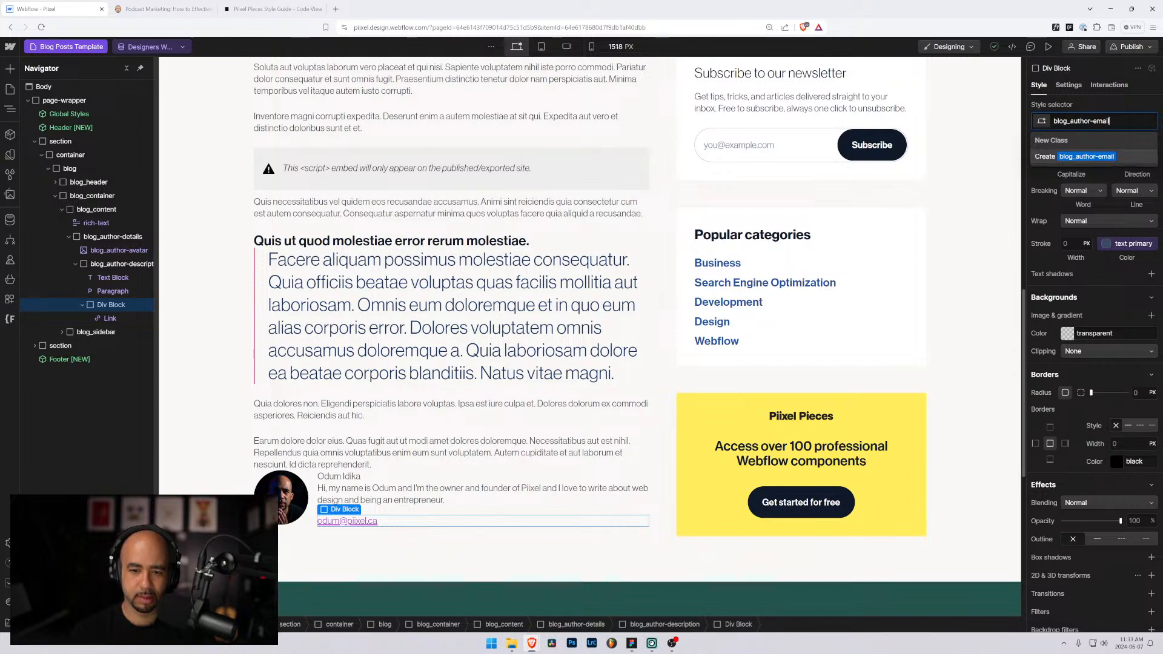
{"action": "key", "text": "Return"}
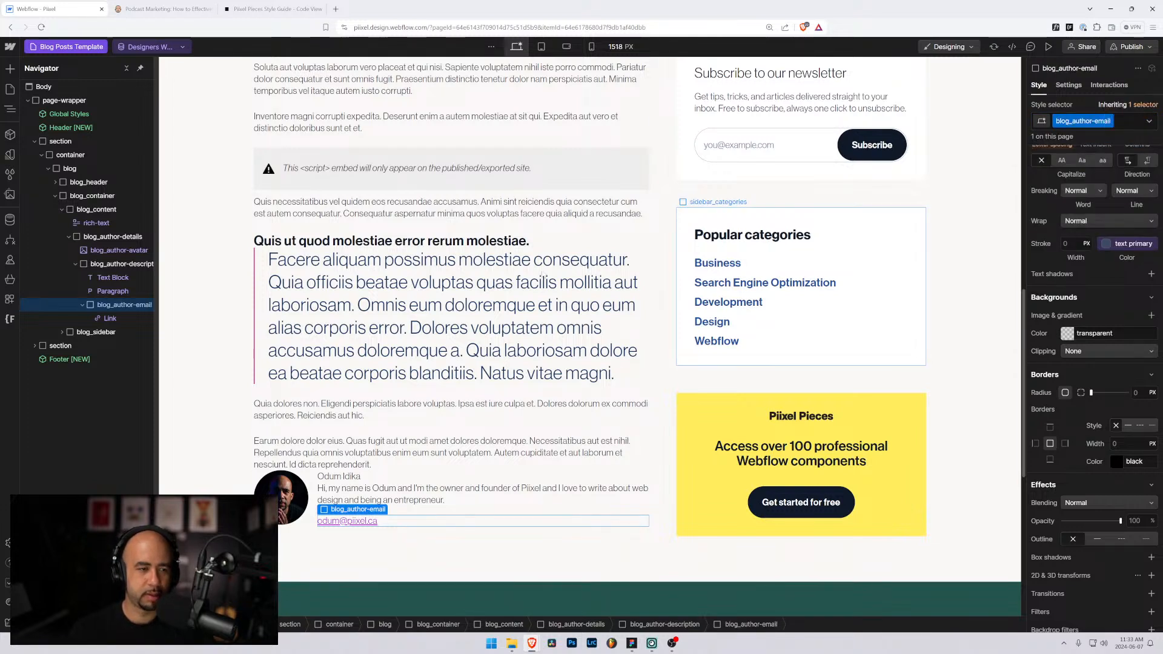
Step: Add a Text Block inside the blog_author-email div using Quick Find
{"action": "key", "text": "ctrl+k"}
{"action": "type", "text": "tex"}
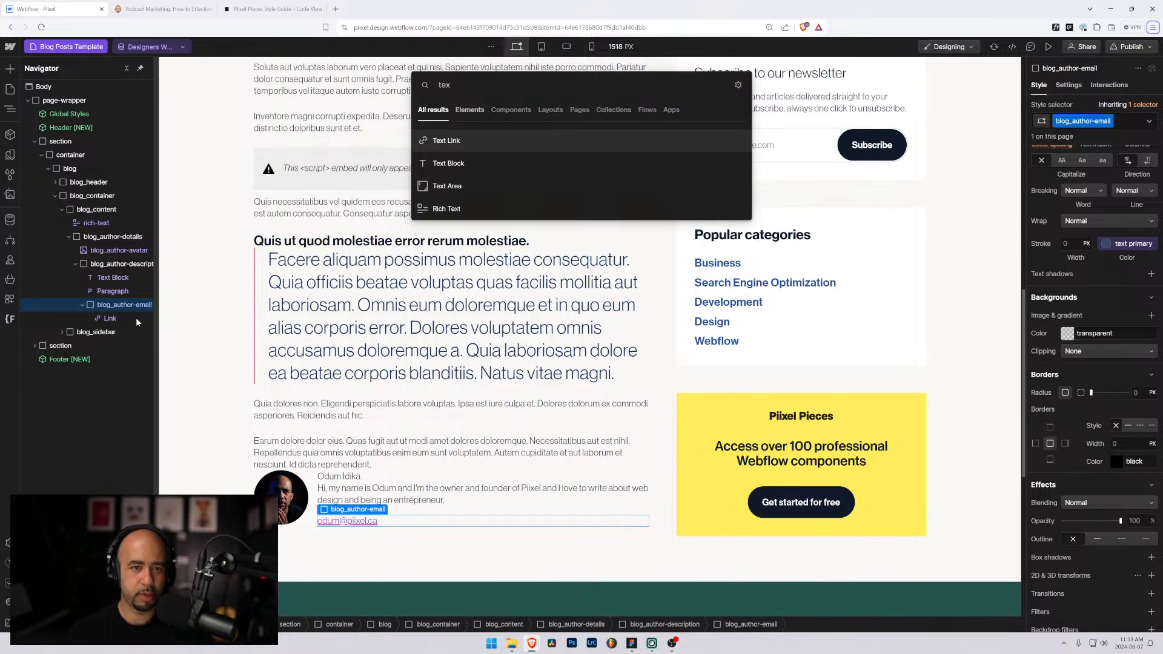
{"action": "key", "text": "alt+f"}
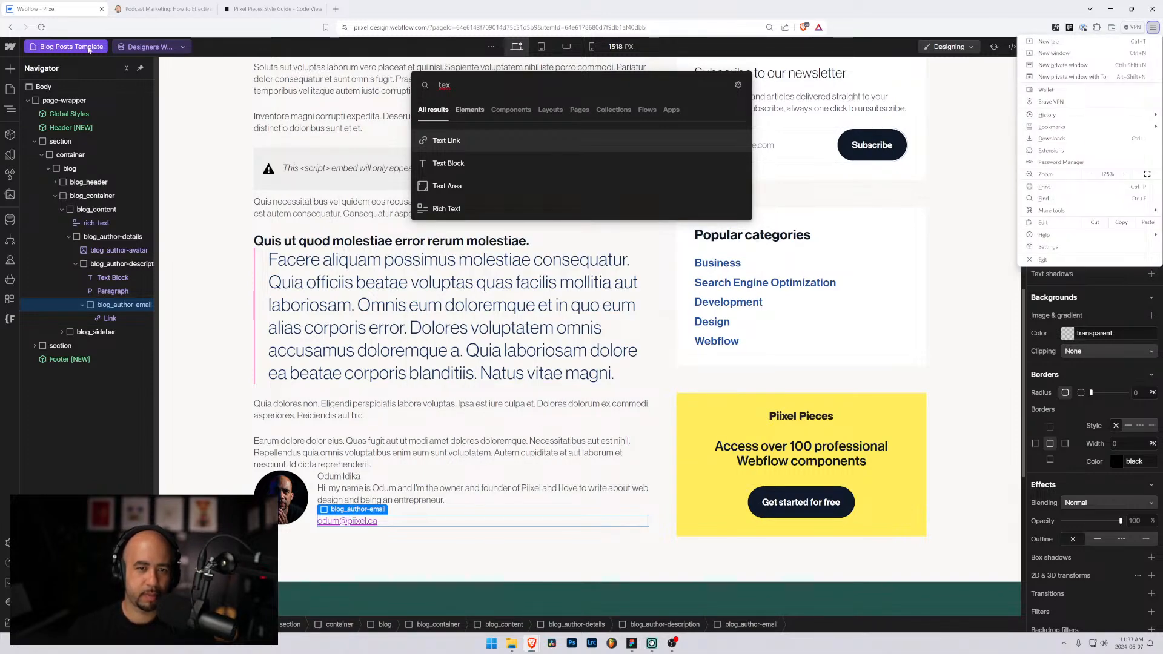
{"action": "key", "text": "Escape"}
{"action": "left_click", "coordinate": [448, 164]}
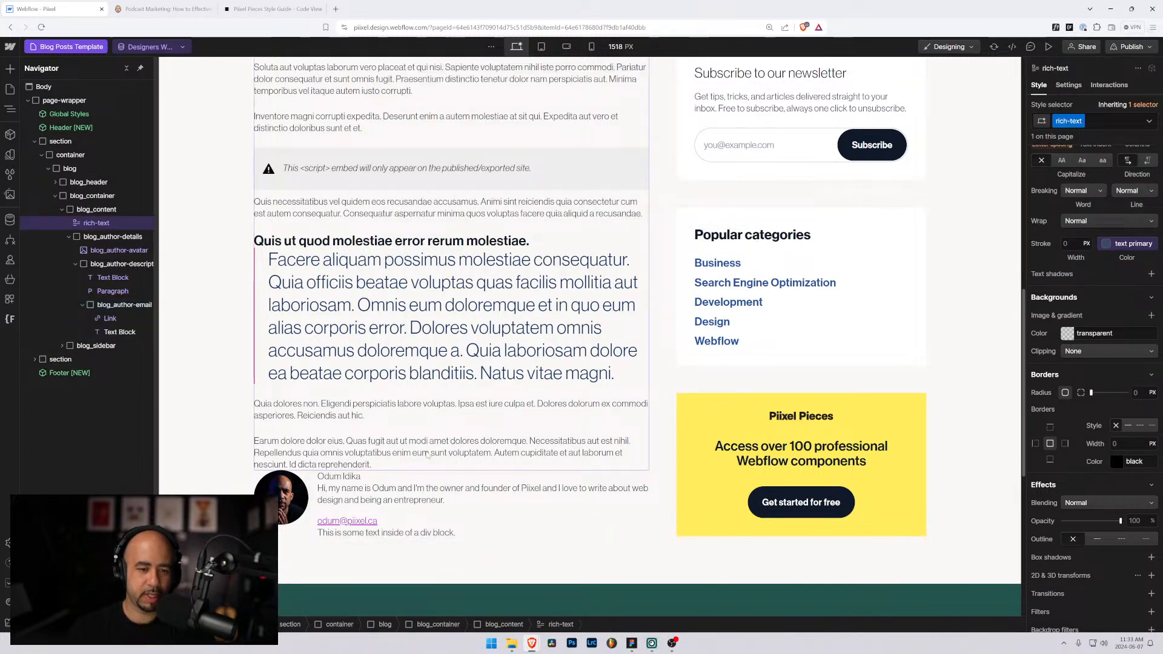
Step: Move the new text block above the email link and select its placeholder text
{"action": "left_click", "coordinate": [342, 536]}
{"action": "left_click_drag", "start_coordinate": [121, 332], "coordinate": [115, 314]}
{"action": "double_click", "coordinate": [343, 521]}
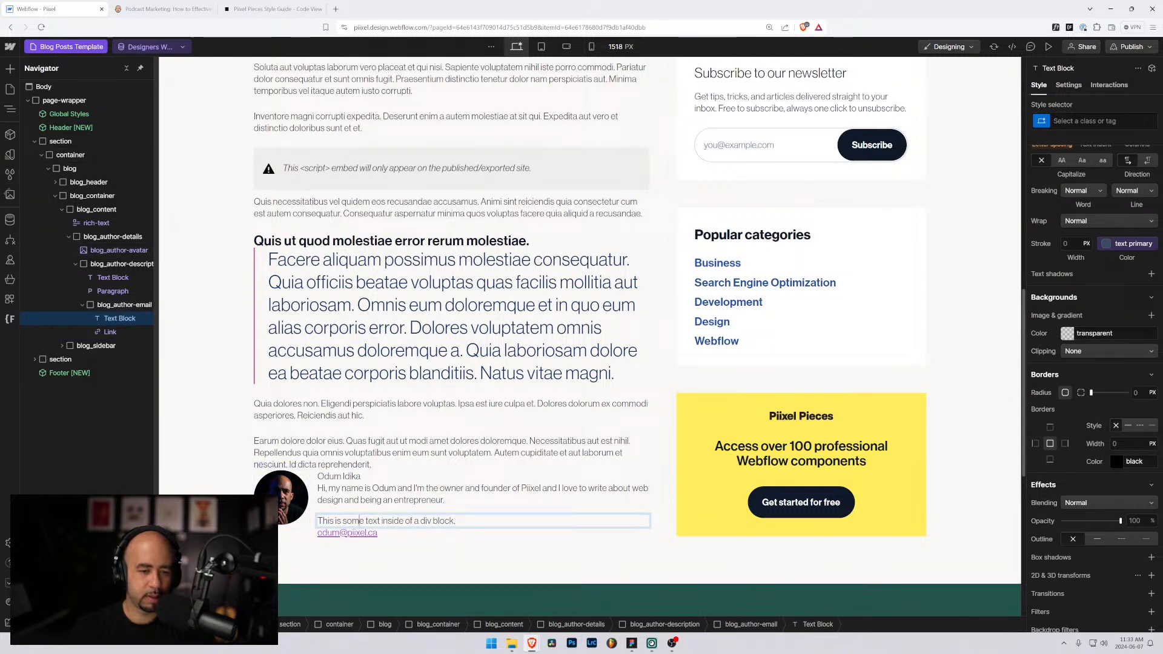
{"action": "key", "text": "ctrl+a"}
Step: Type 'If you'd like to get in touch with me email me anytime', fixing typos
{"action": "type", "text": "If"}
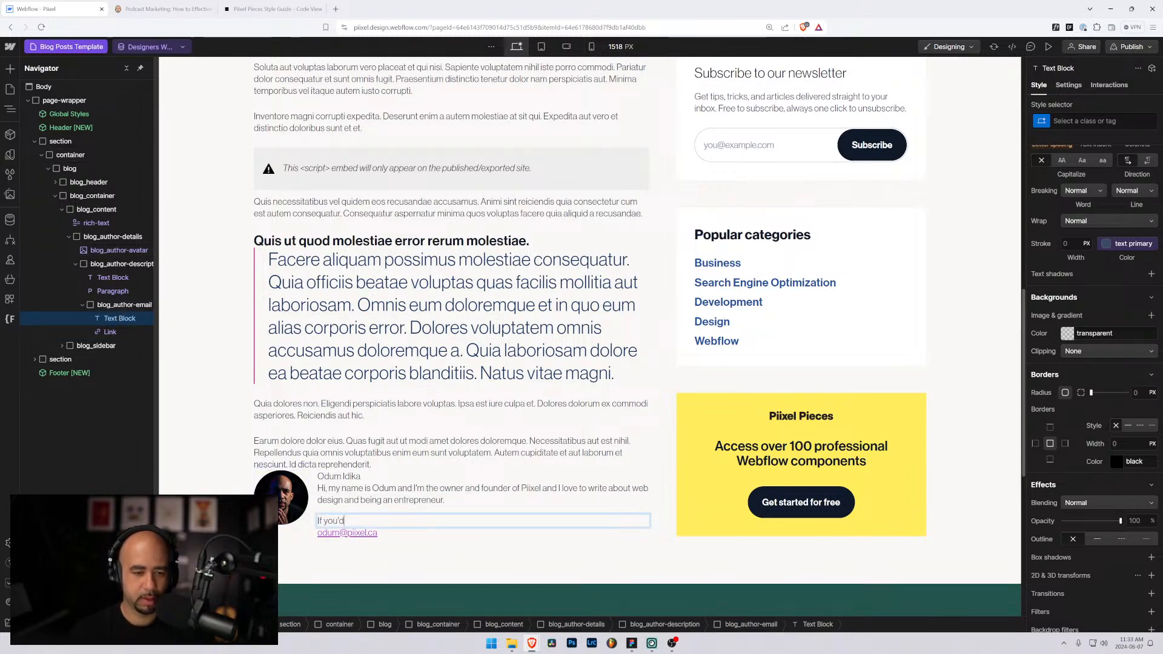
{"action": "type", "text": " you'd like to getg"}
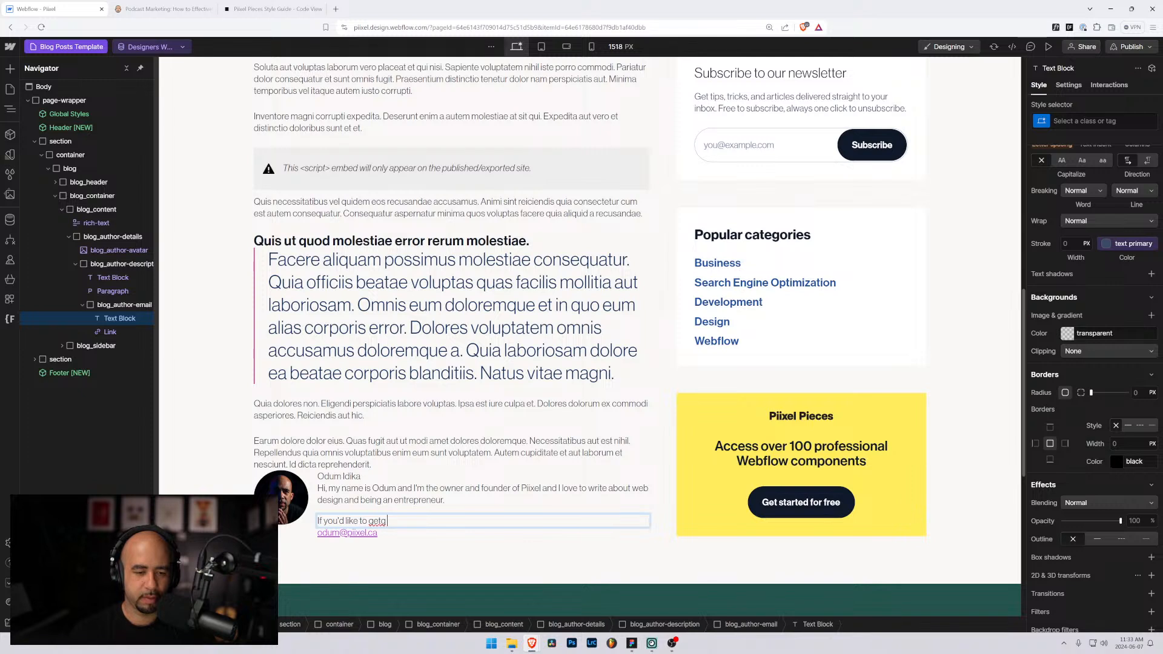
{"action": "key", "text": "BackSpace"}
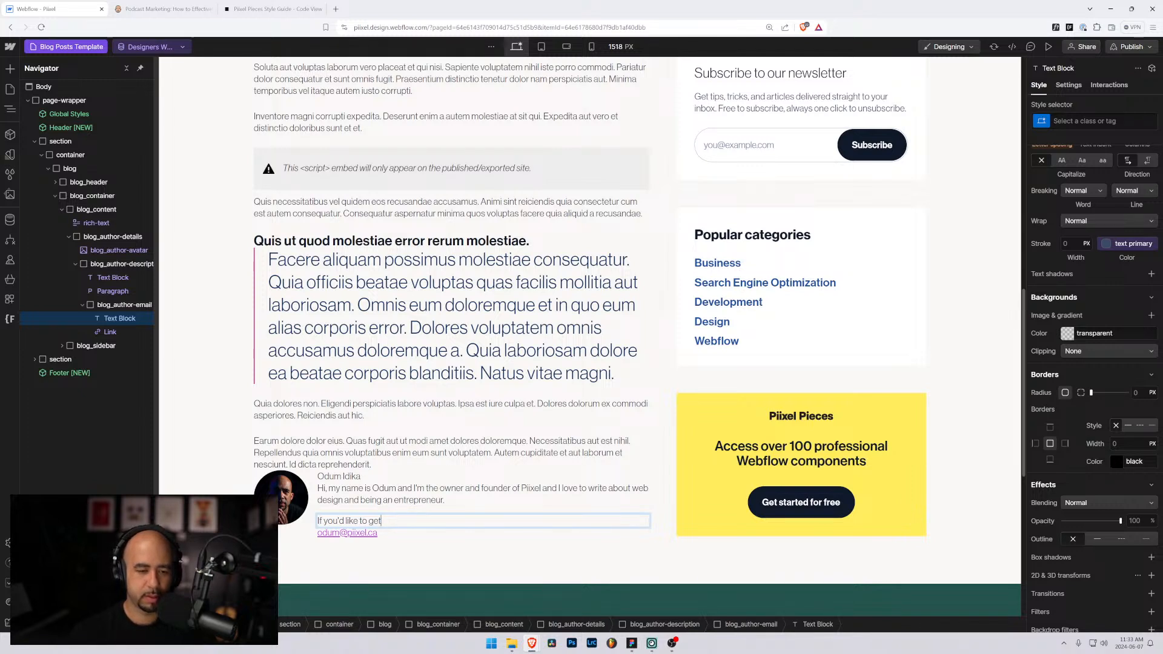
{"action": "key", "text": "ctrl+shift+Left"}
{"action": "key", "text": "ctrl+shift+Left"}
{"action": "key", "text": "ctrl+shift+Left"}
{"action": "key", "text": "ctrl+shift+Left"}
{"action": "key", "text": "ctrl+shift+Left"}
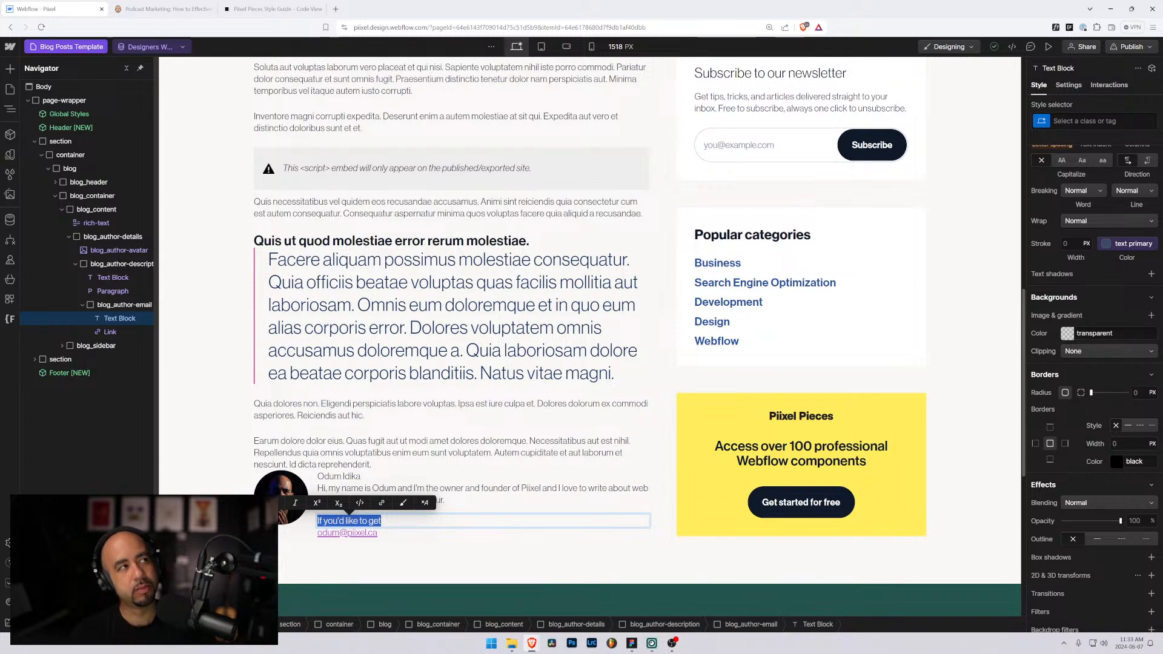
{"action": "key", "text": "Left"}
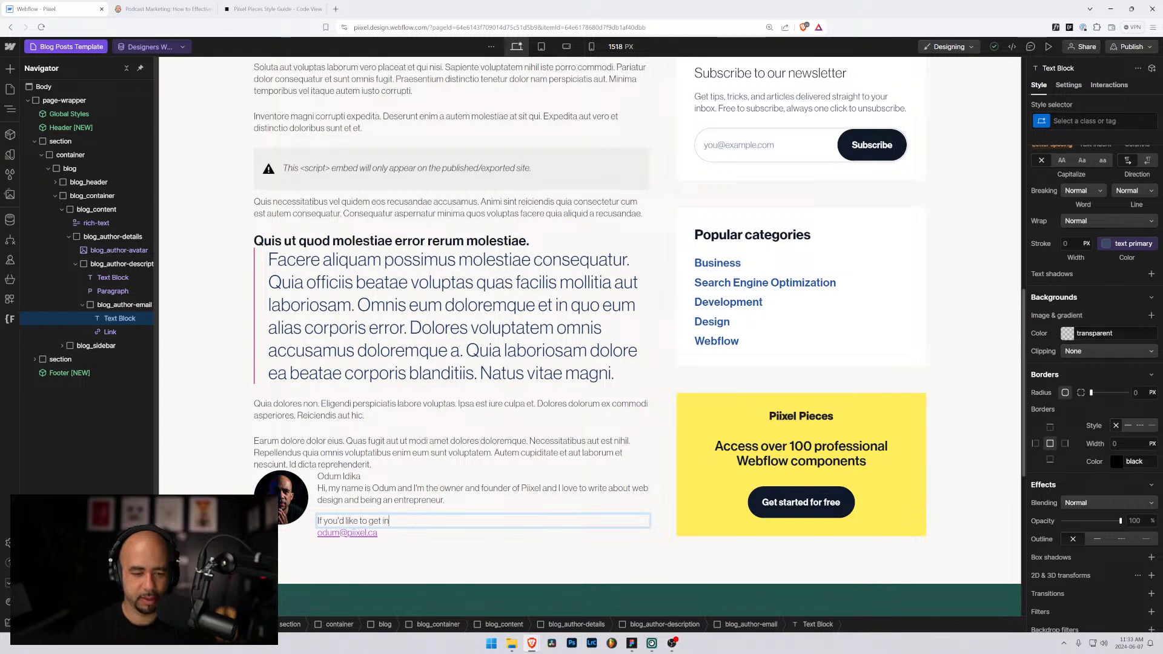
{"action": "type", "text": "in touch with me email me an"}
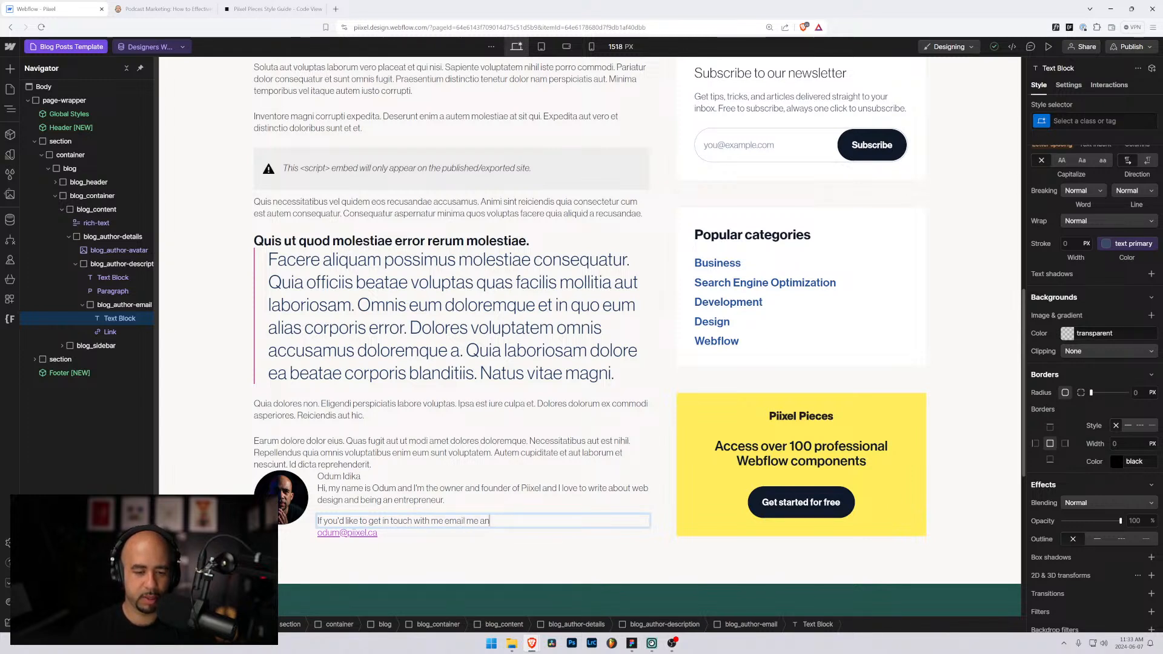
{"action": "key", "text": "BackSpace"}
{"action": "key", "text": "BackSpace"}
{"action": "key", "text": "BackSpace"}
{"action": "key", "text": "BackSpace"}
{"action": "type", "text": "yt"}
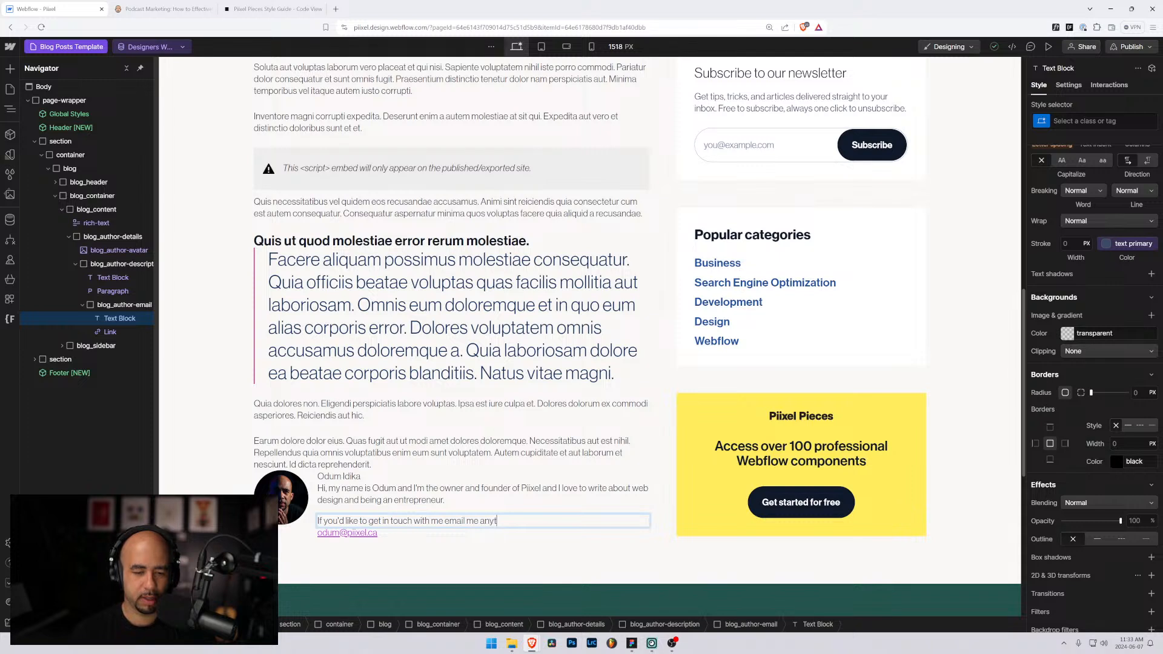
{"action": "type", "text": "ime at"}
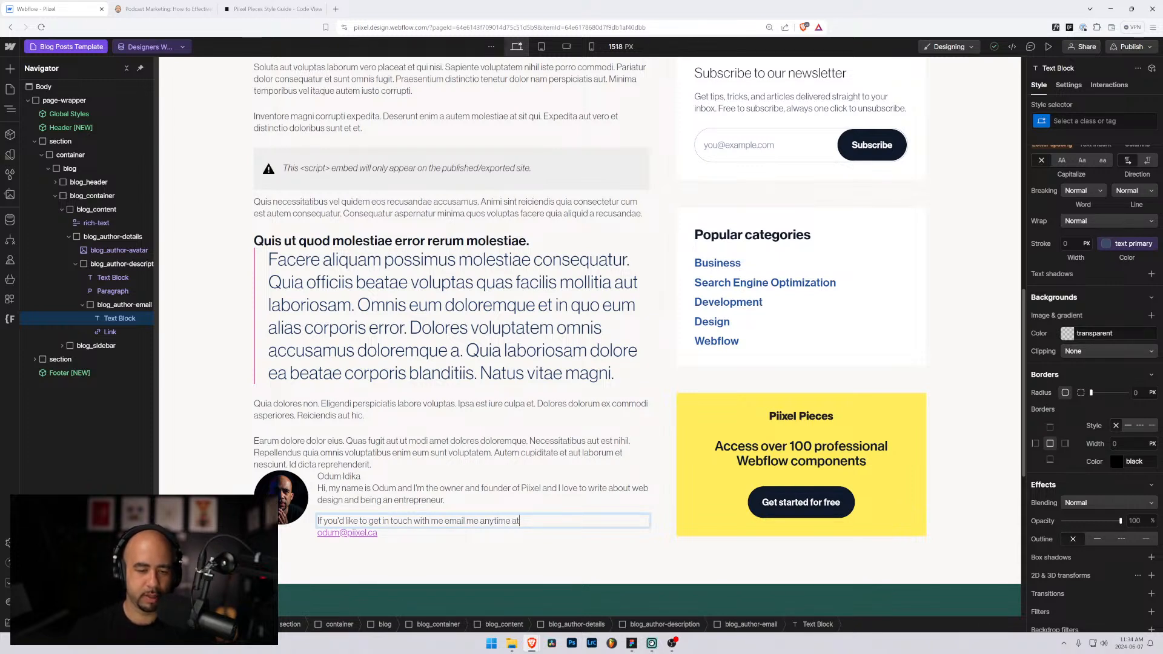
Step: Set the blog_author-email div to Display Flex with a 0.25rem gap
{"action": "left_click", "coordinate": [110, 305]}
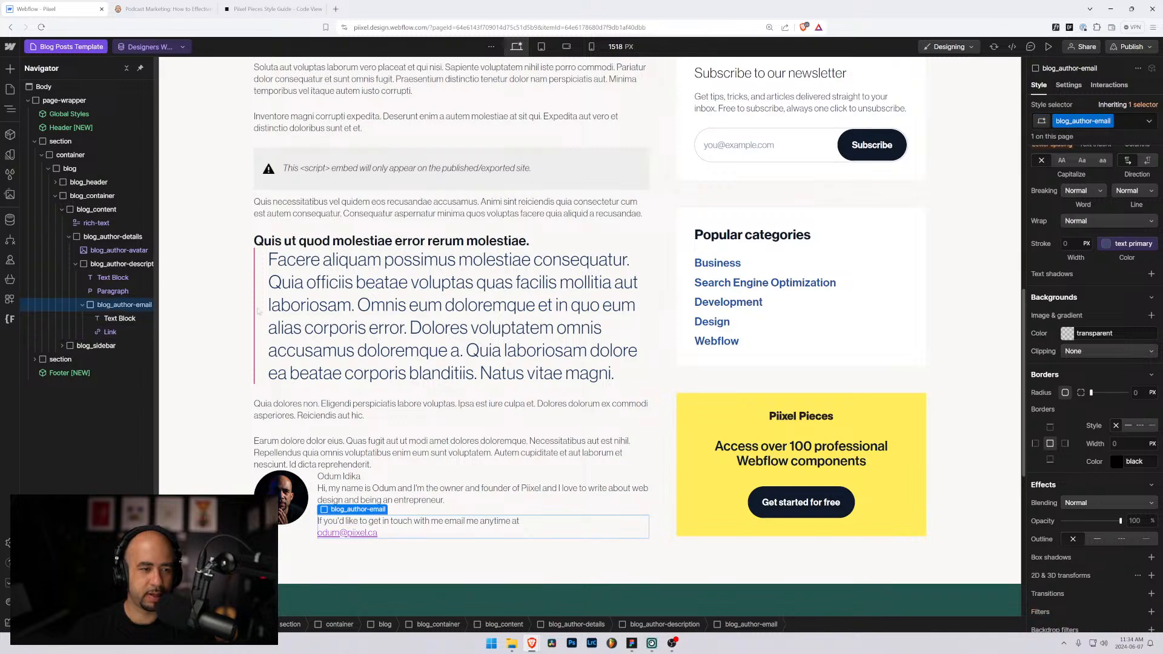
{"action": "scroll", "coordinate": [1077, 211], "scroll_direction": "up", "scroll_amount": 10}
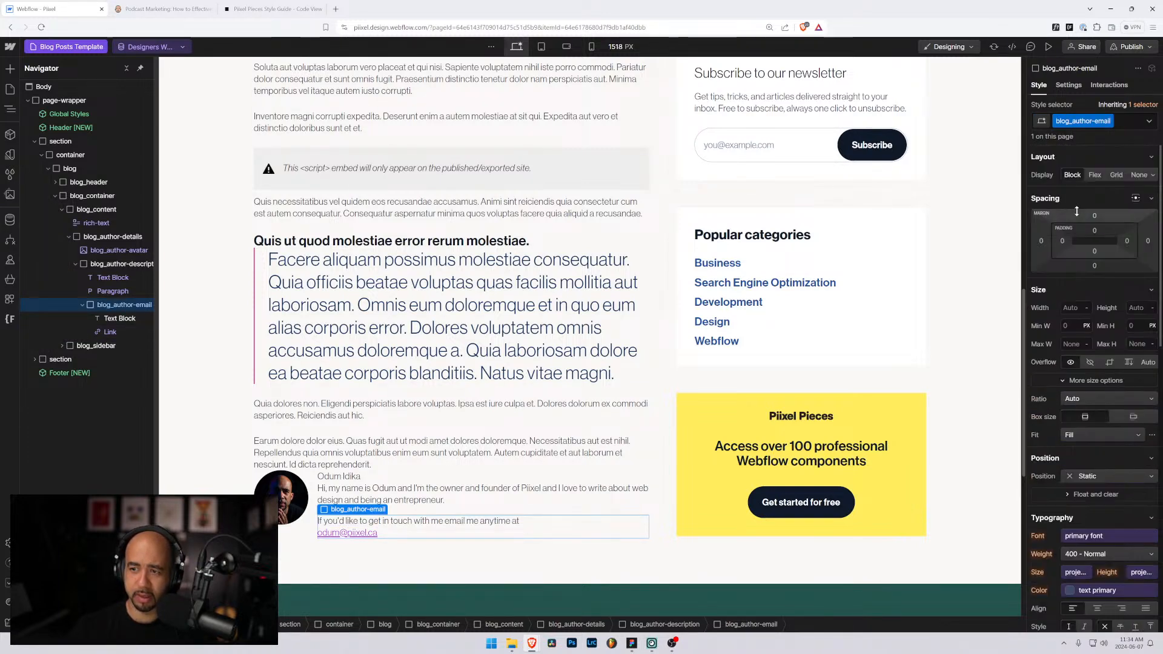
{"action": "left_click", "coordinate": [1095, 175]}
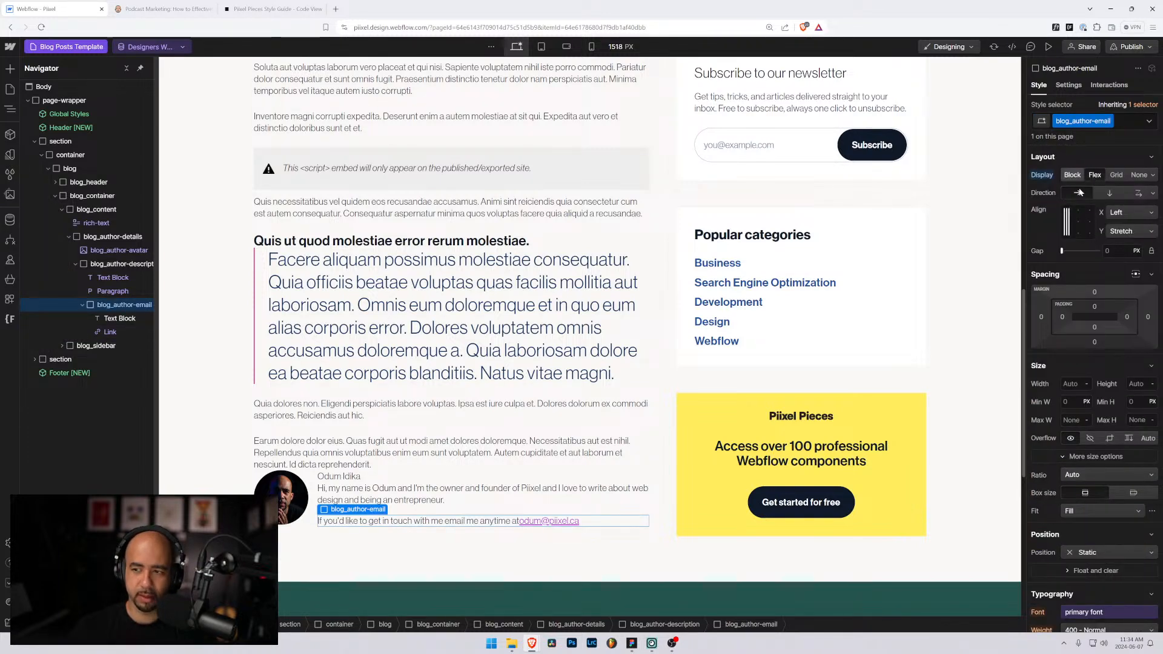
{"action": "type", "text": "0.25re"}
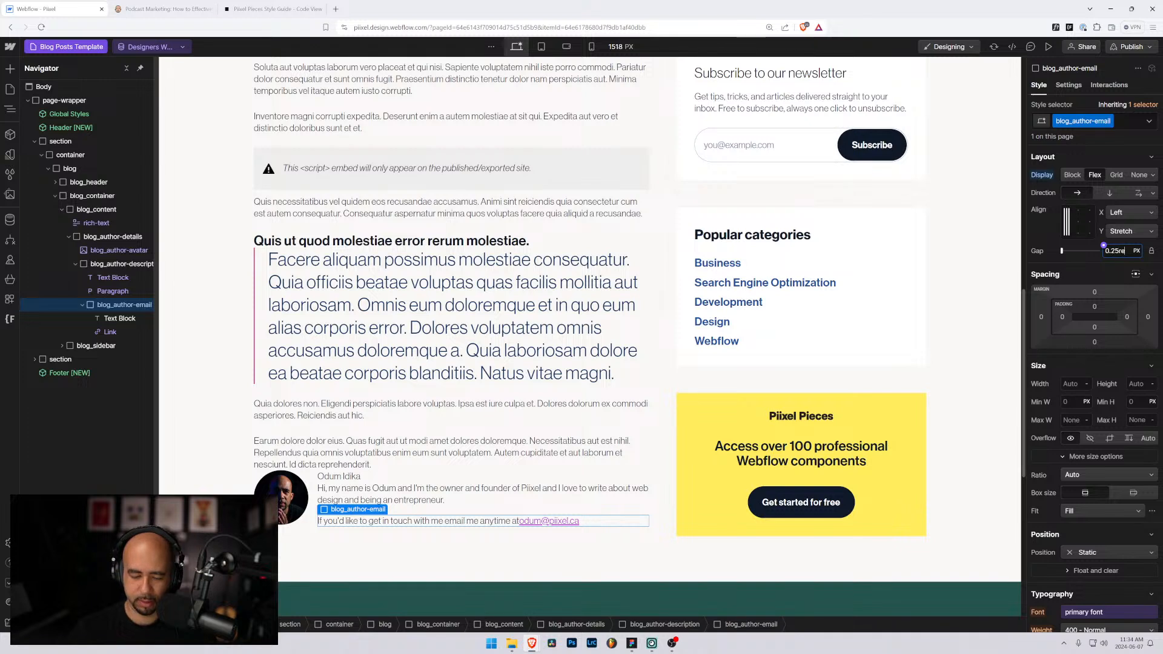
{"action": "type", "text": "m"}
{"action": "key", "text": "Return"}
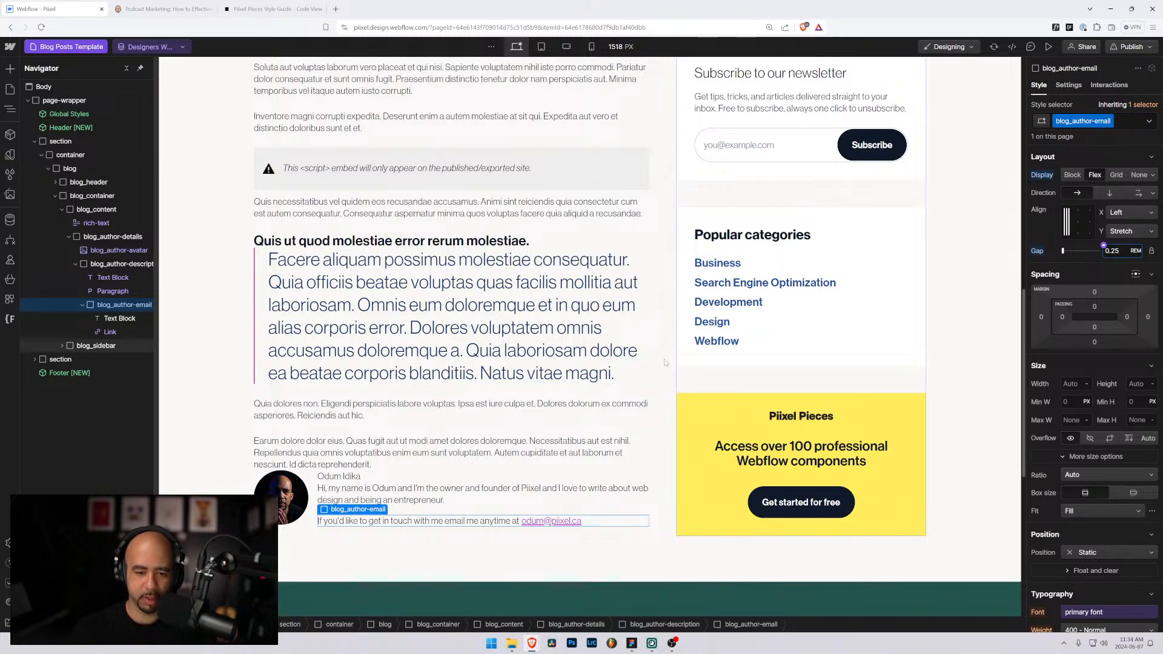
{"action": "left_click", "coordinate": [435, 497]}
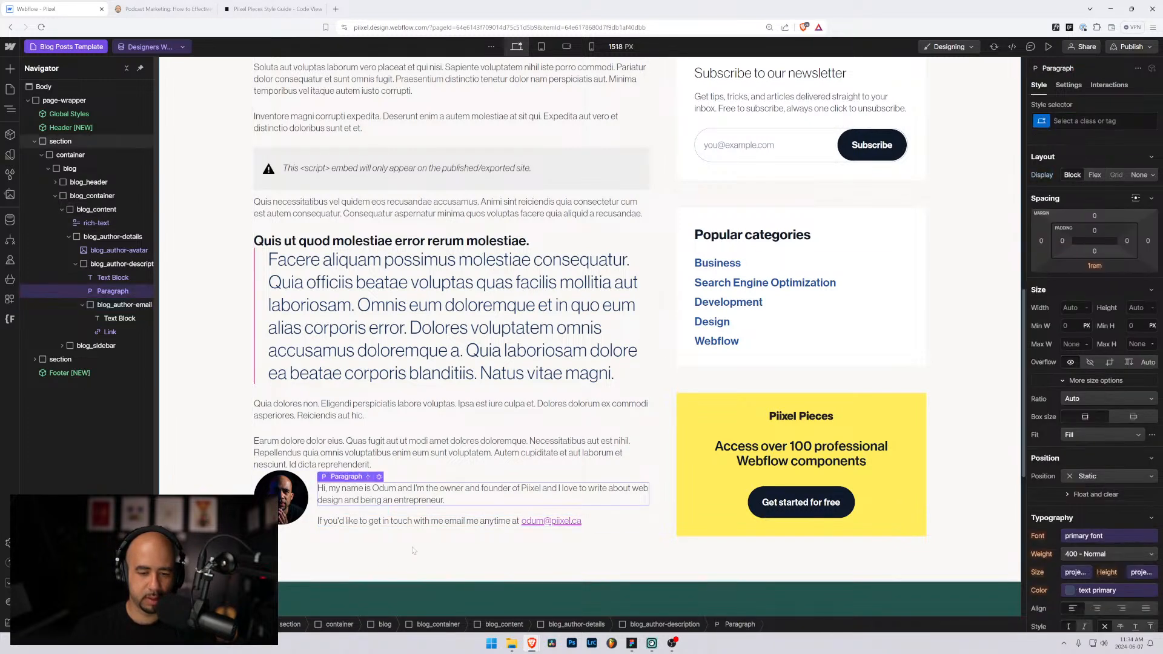
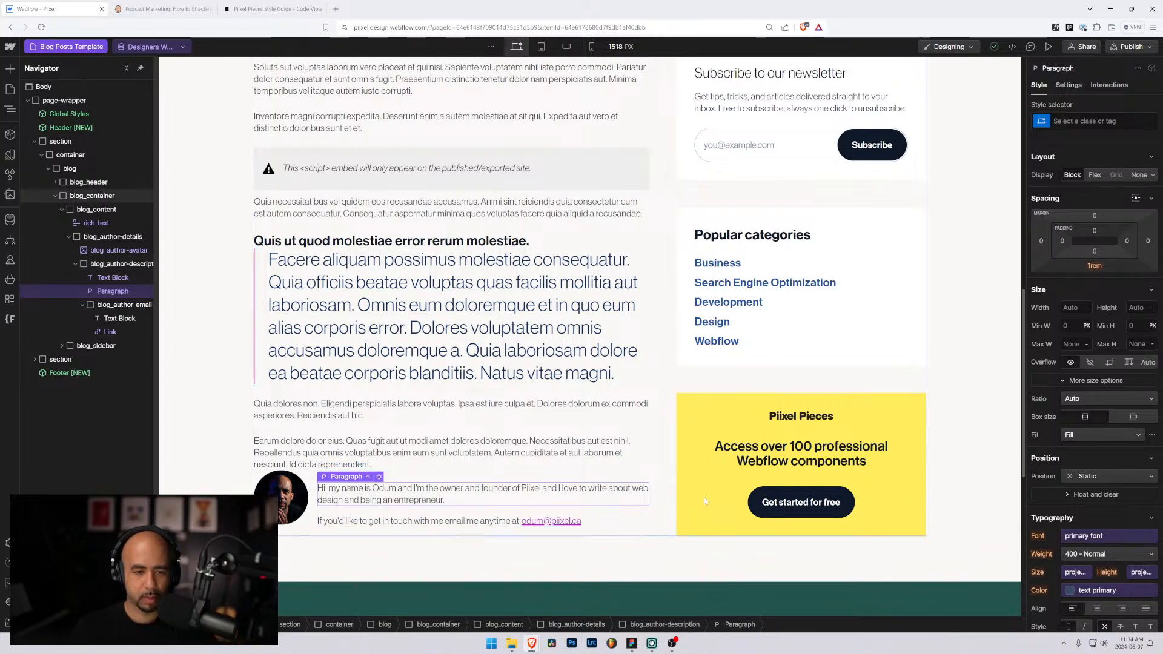
Step: Add the margin-bottom-3 combo class to the article's rich-text body
{"action": "left_click", "coordinate": [402, 447]}
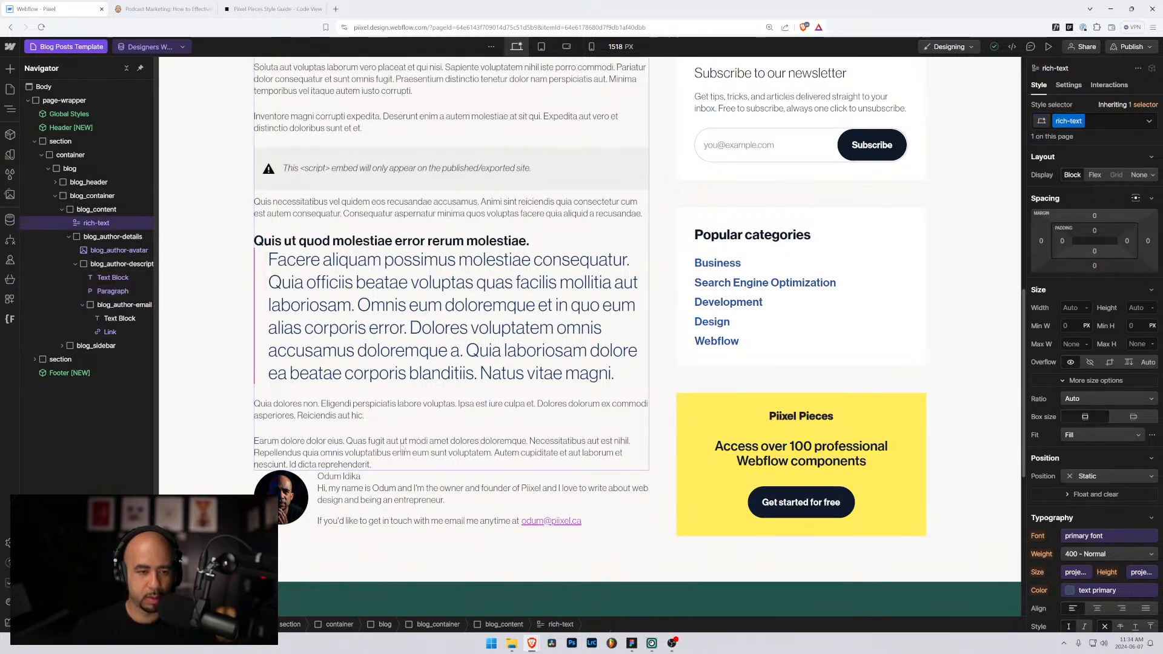
{"action": "left_click", "coordinate": [1115, 122]}
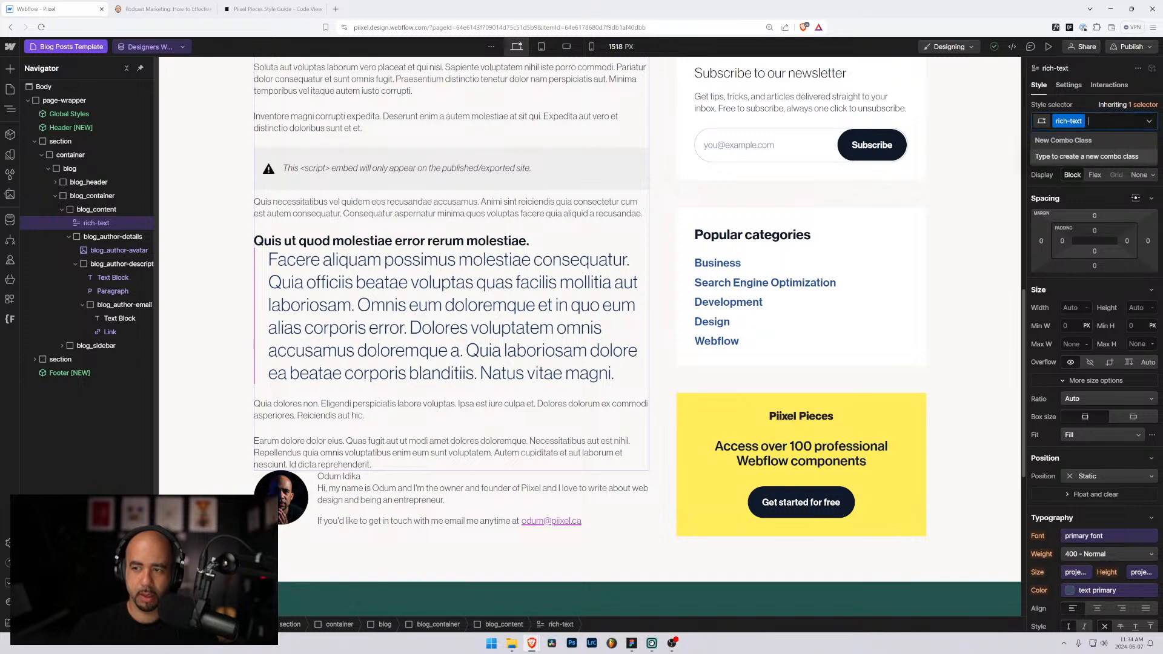
{"action": "type", "text": "margin-bottom"}
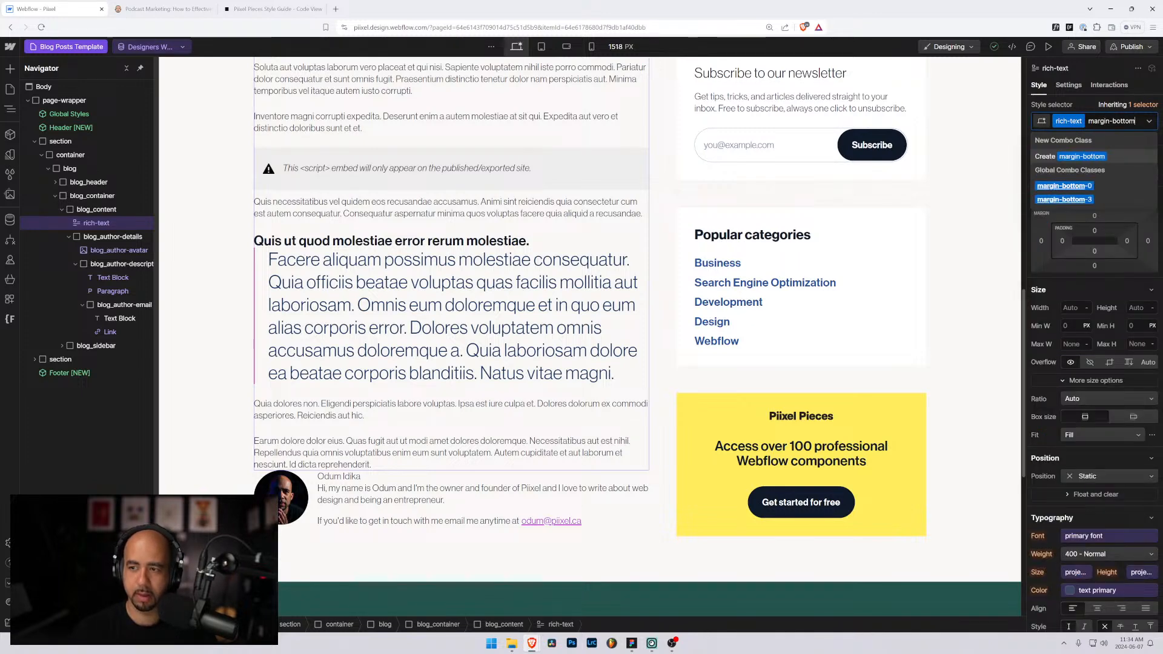
{"action": "key", "text": "Down"}
{"action": "key", "text": "Down"}
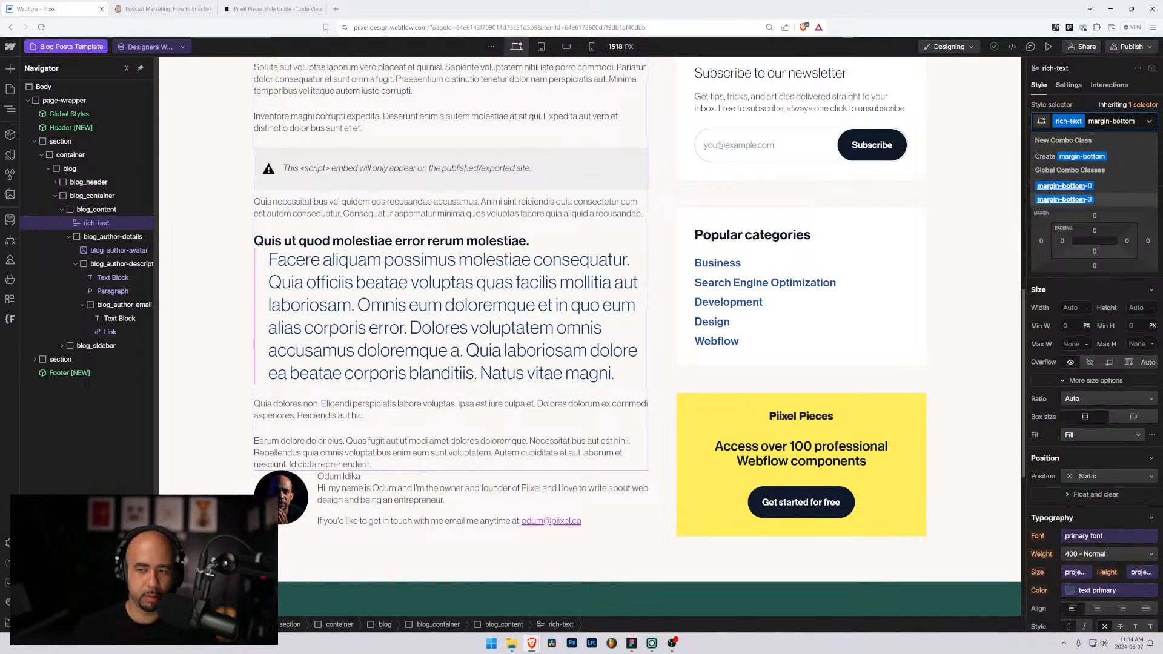
{"action": "key", "text": "Return"}
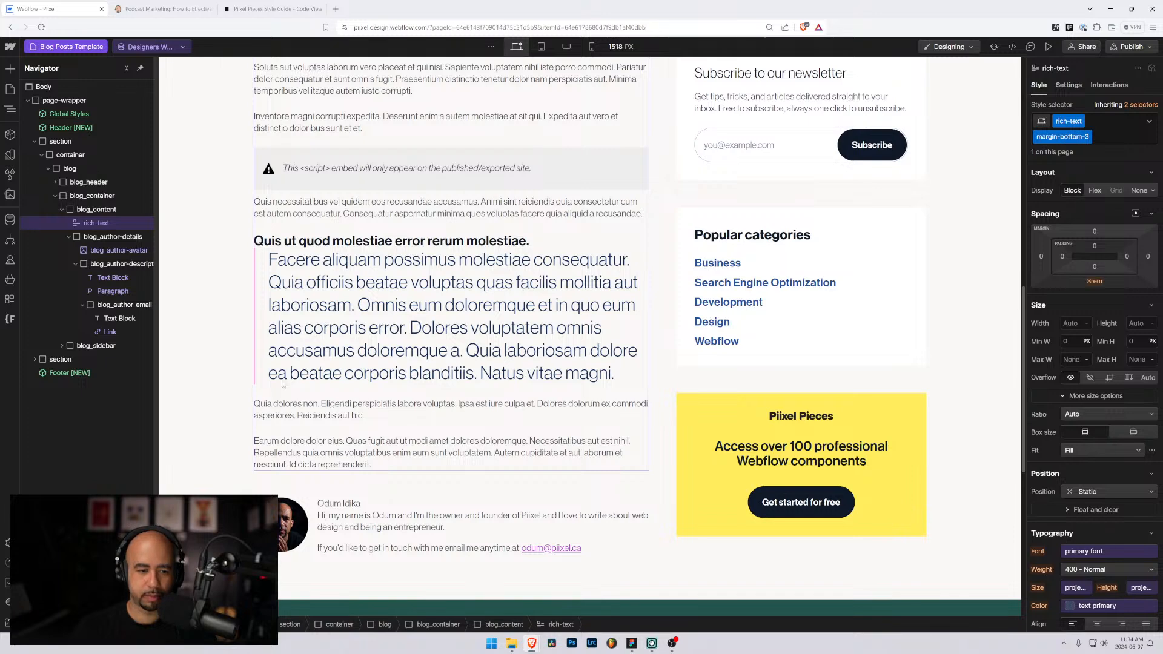
Step: Give the blog_author-details block a white background
{"action": "scroll", "coordinate": [282, 384], "scroll_direction": "down", "scroll_amount": 2}
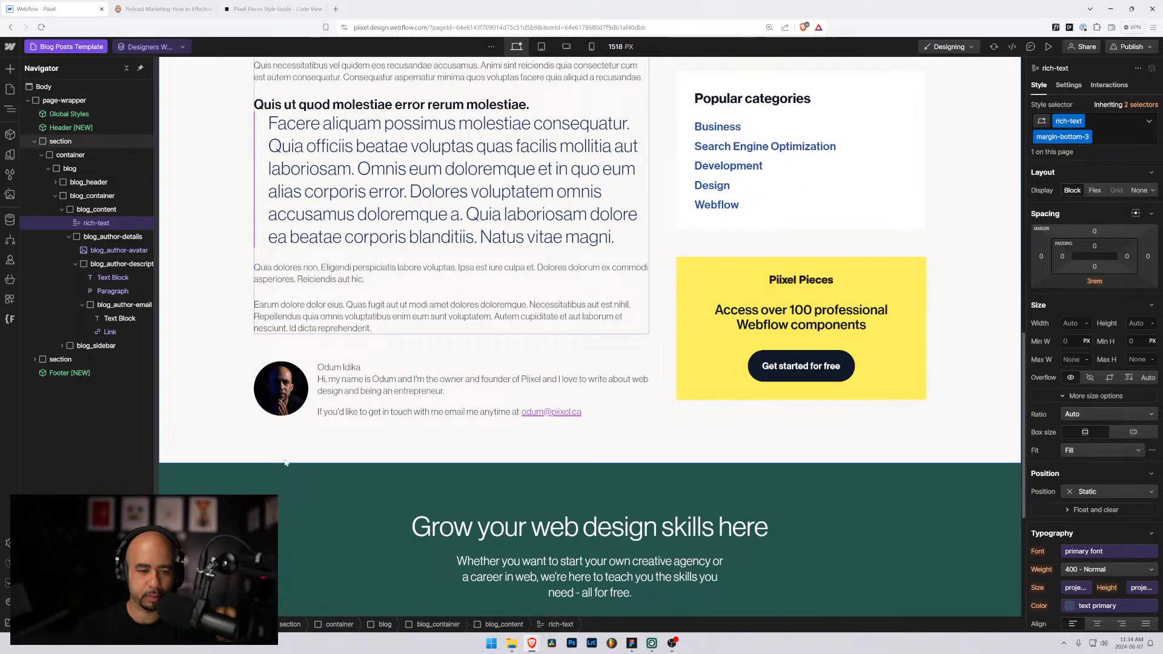
{"action": "left_click", "coordinate": [312, 371]}
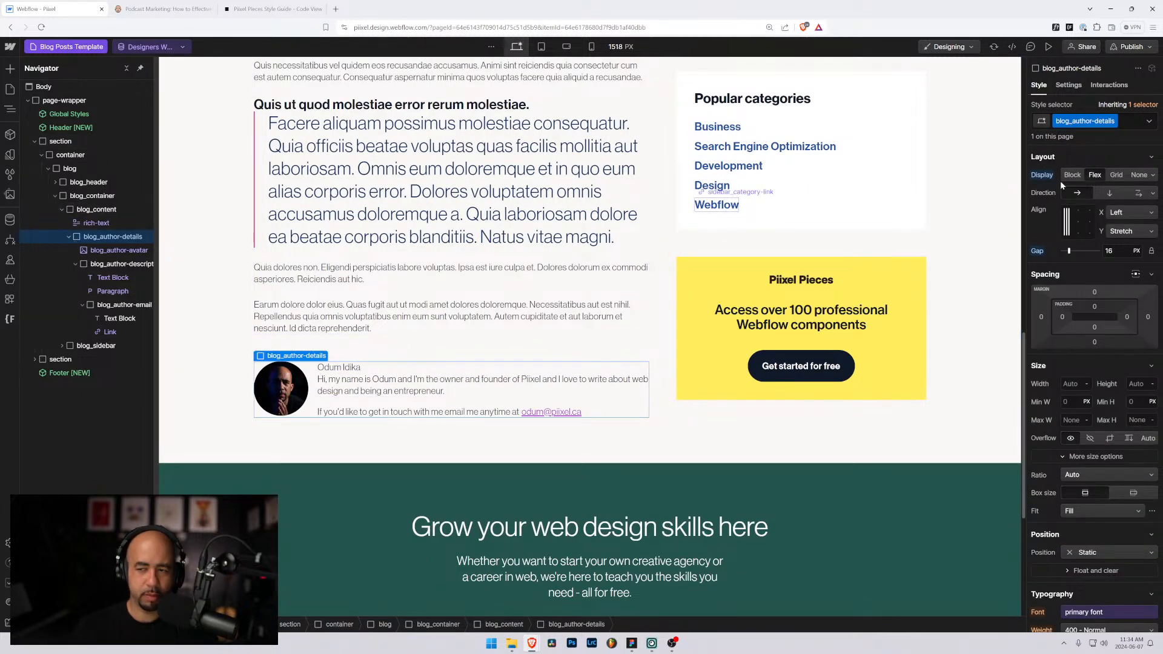
{"action": "scroll", "coordinate": [1096, 424], "scroll_direction": "down", "scroll_amount": 10}
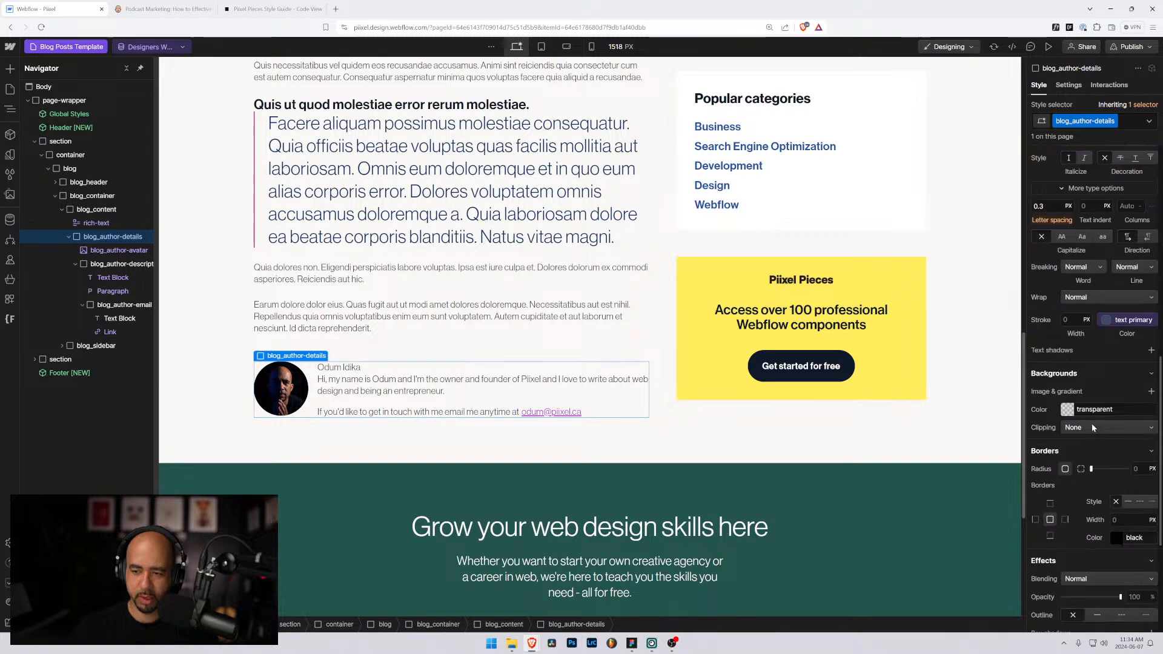
{"action": "left_click", "coordinate": [1075, 411]}
{"action": "type", "text": "wh"}
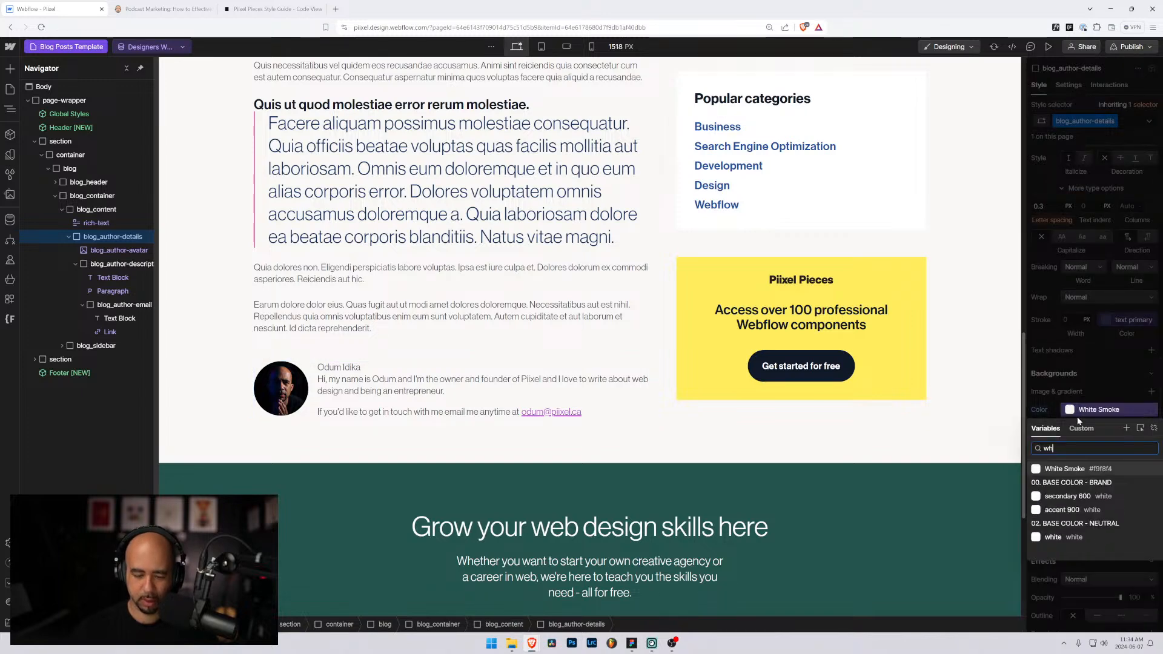
{"action": "type", "text": "ite"}
{"action": "left_click", "coordinate": [1057, 536]}
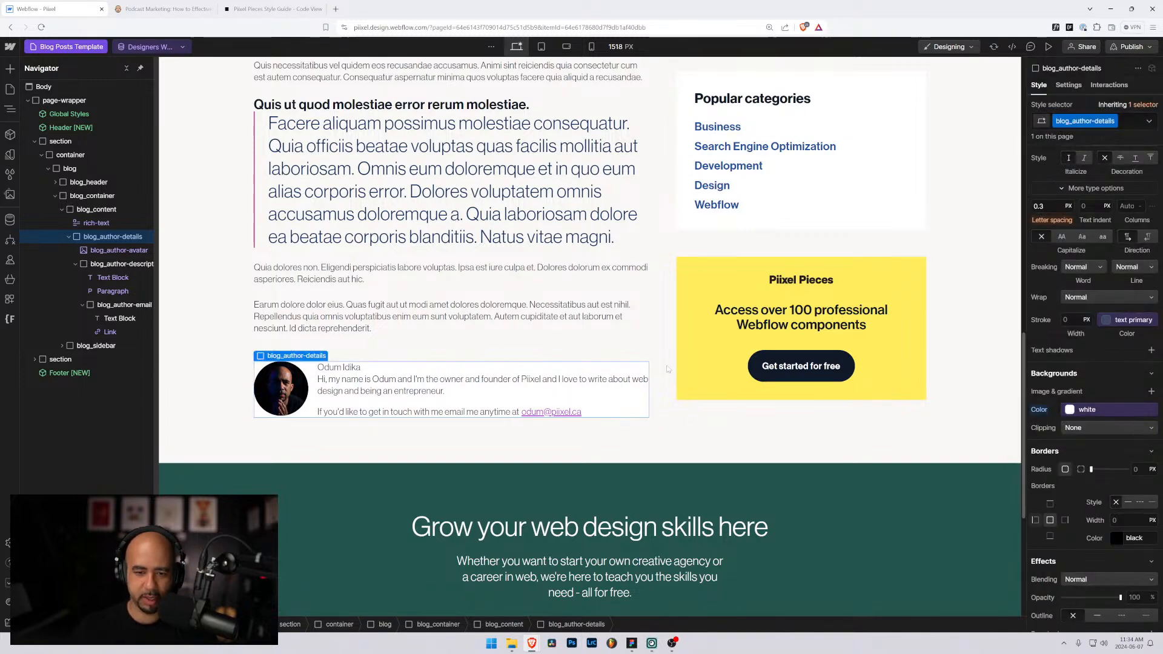
Step: Set the author block's padding to 2rem on all sides and its gap to 2rem
{"action": "scroll", "coordinate": [1122, 231], "scroll_direction": "up", "scroll_amount": 10}
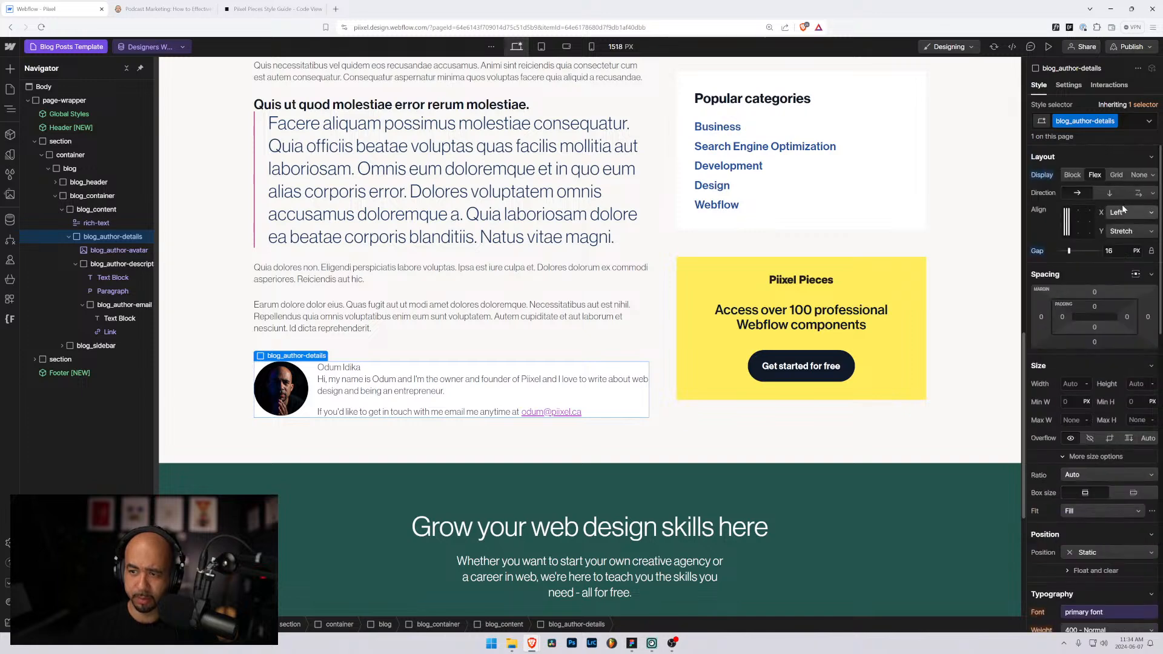
{"action": "left_click", "coordinate": [1096, 306]}
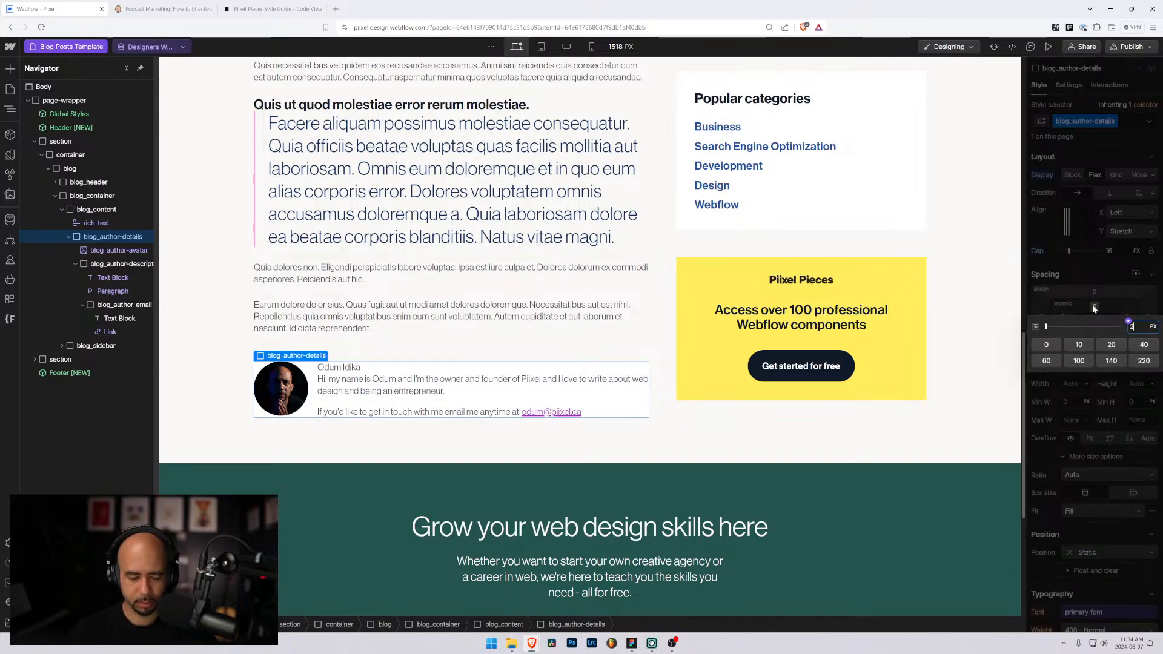
{"action": "type", "text": "1rem"}
{"action": "key", "text": "Return"}
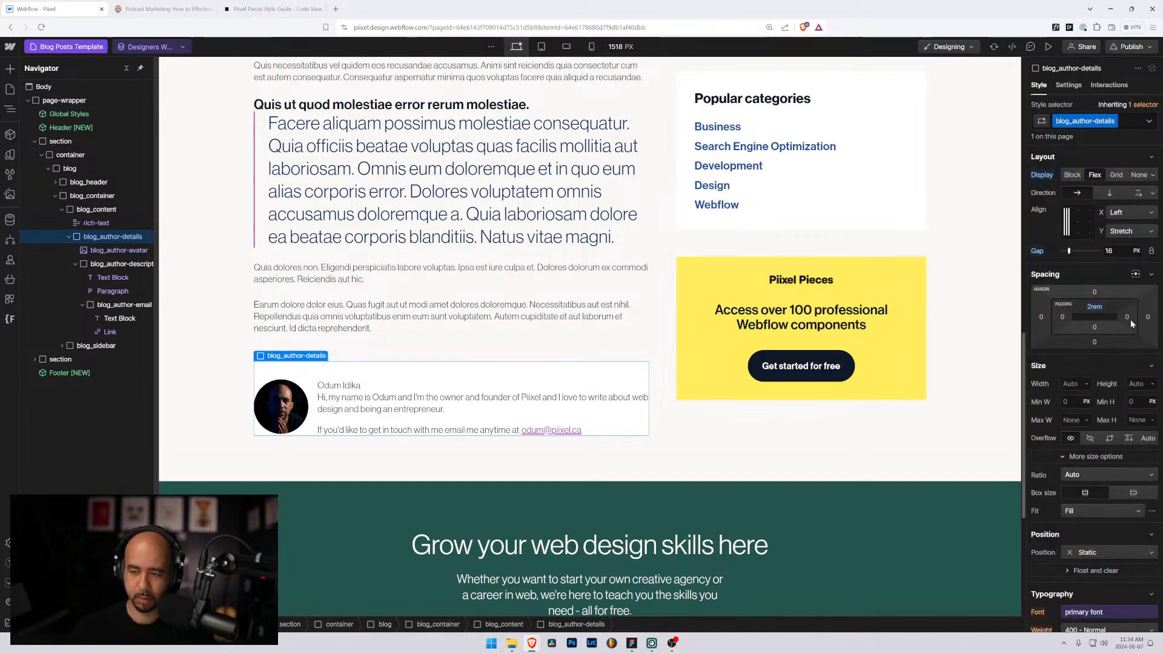
{"action": "left_click_drag", "start_coordinate": [1102, 307], "coordinate": [1102, 307]}
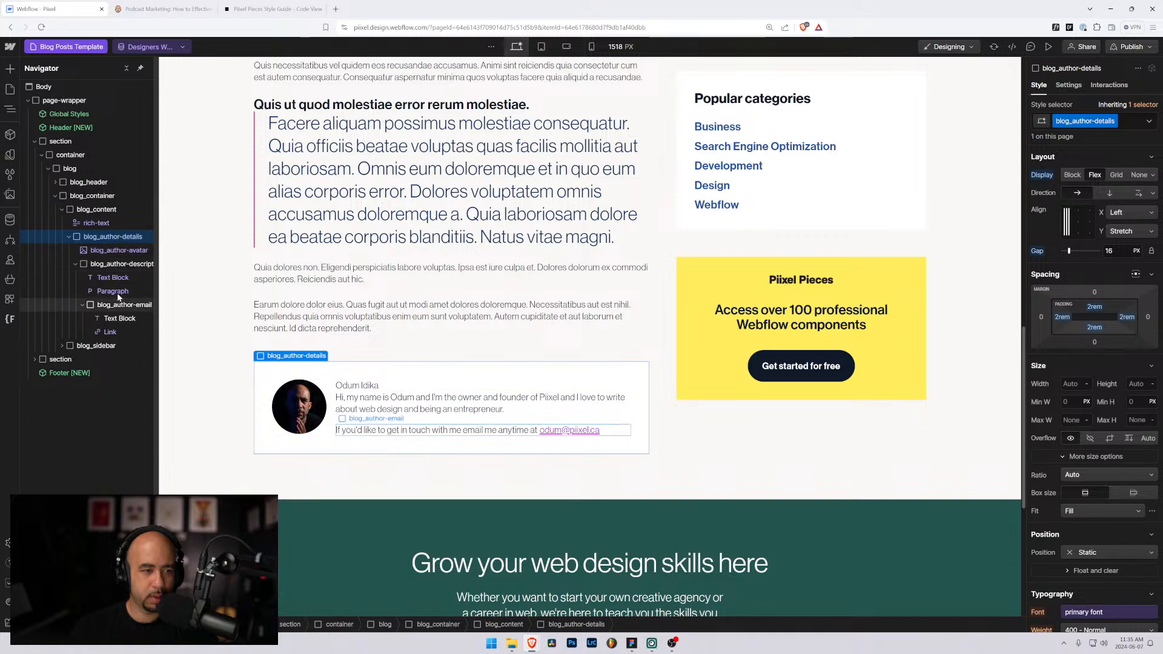
{"action": "left_click", "coordinate": [1104, 246]}
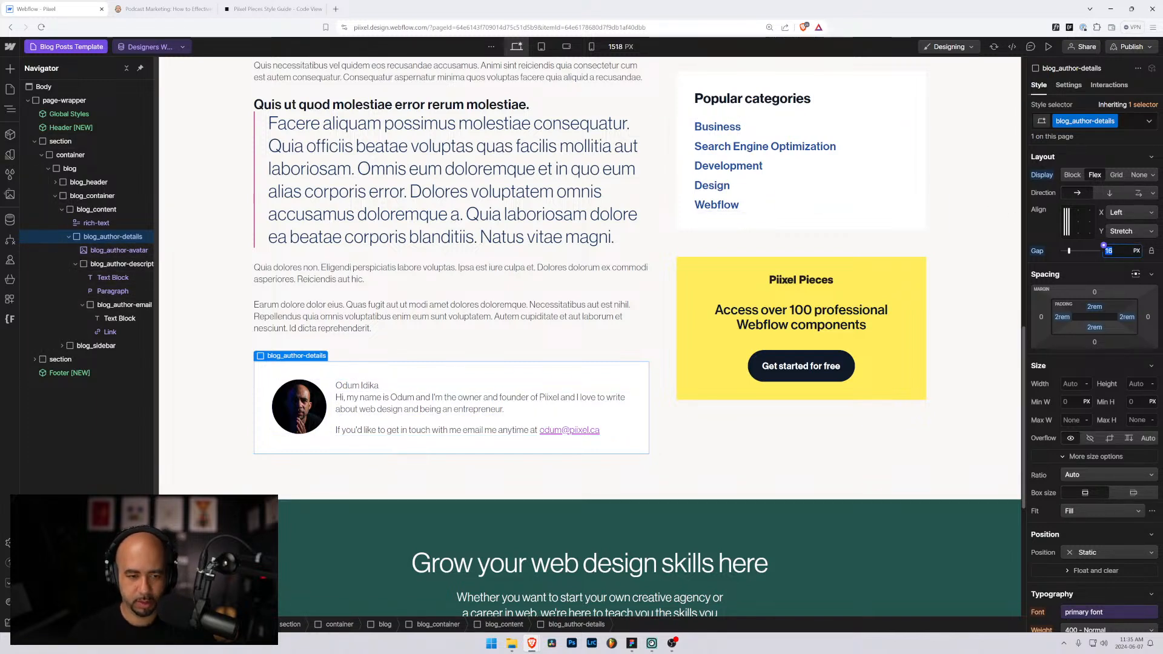
{"action": "type", "text": "2rem"}
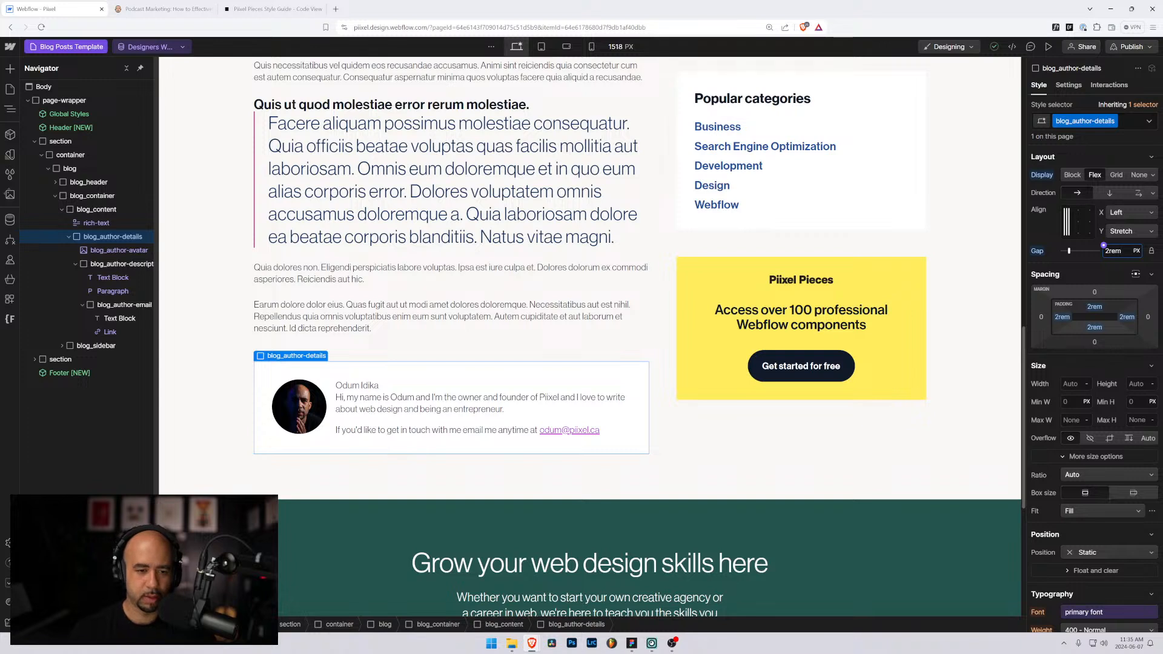
{"action": "key", "text": "Return"}
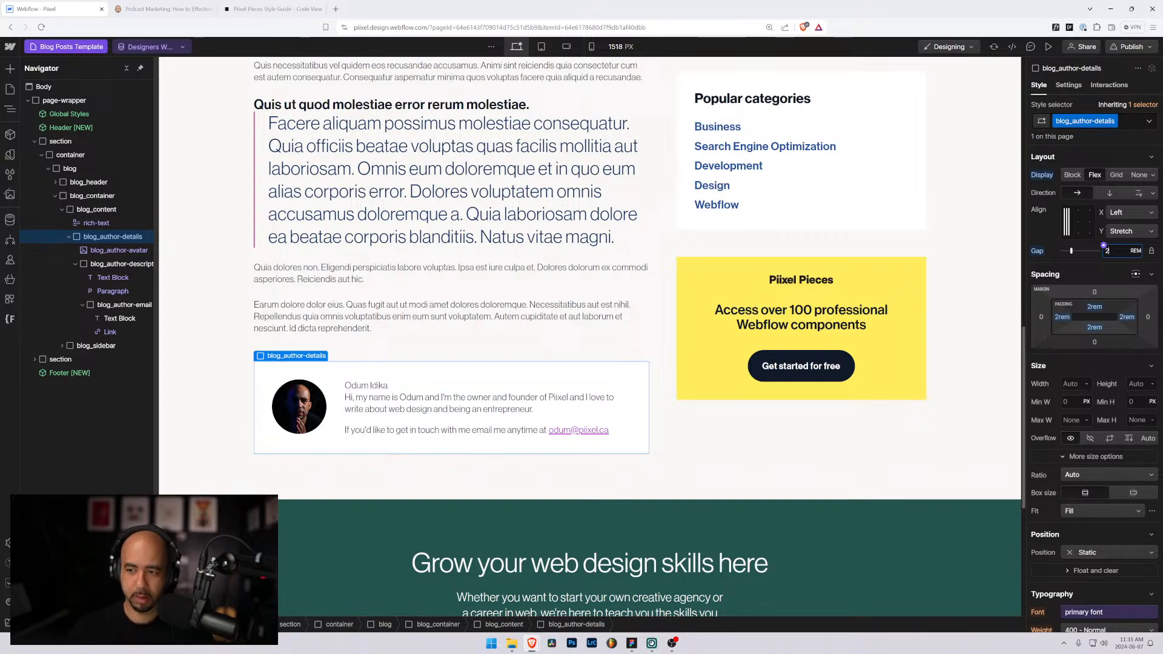
Step: Give the author name heading a new class, blog_author-fullname
{"action": "left_click", "coordinate": [421, 383]}
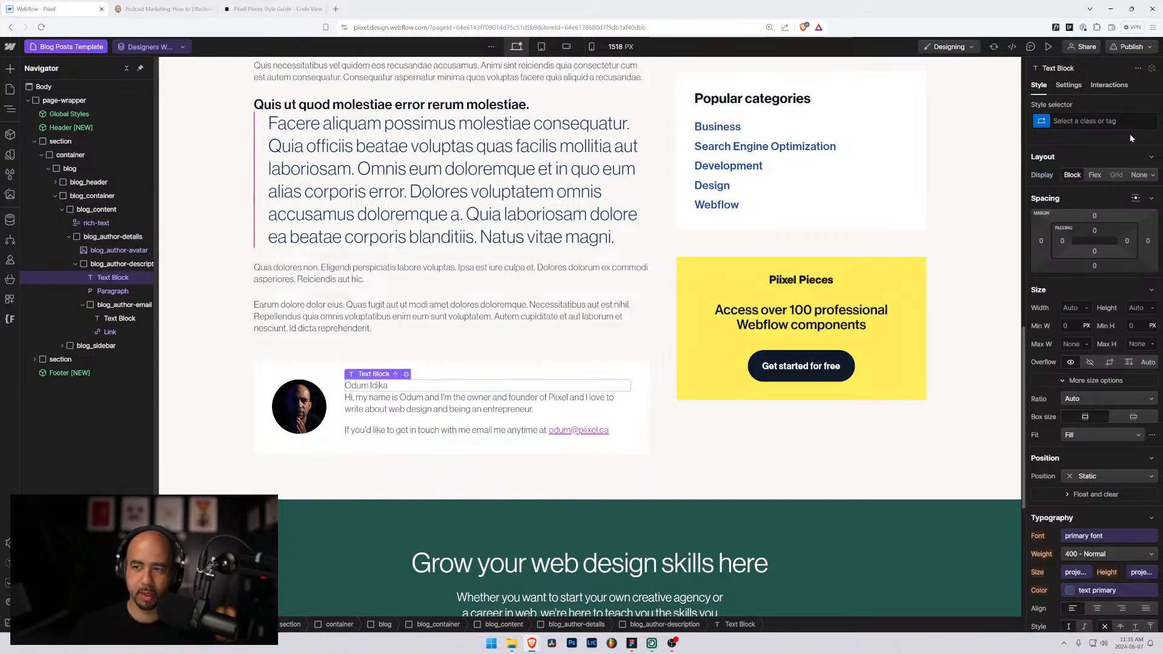
{"action": "left_click", "coordinate": [1120, 121]}
{"action": "type", "text": "blog_"}
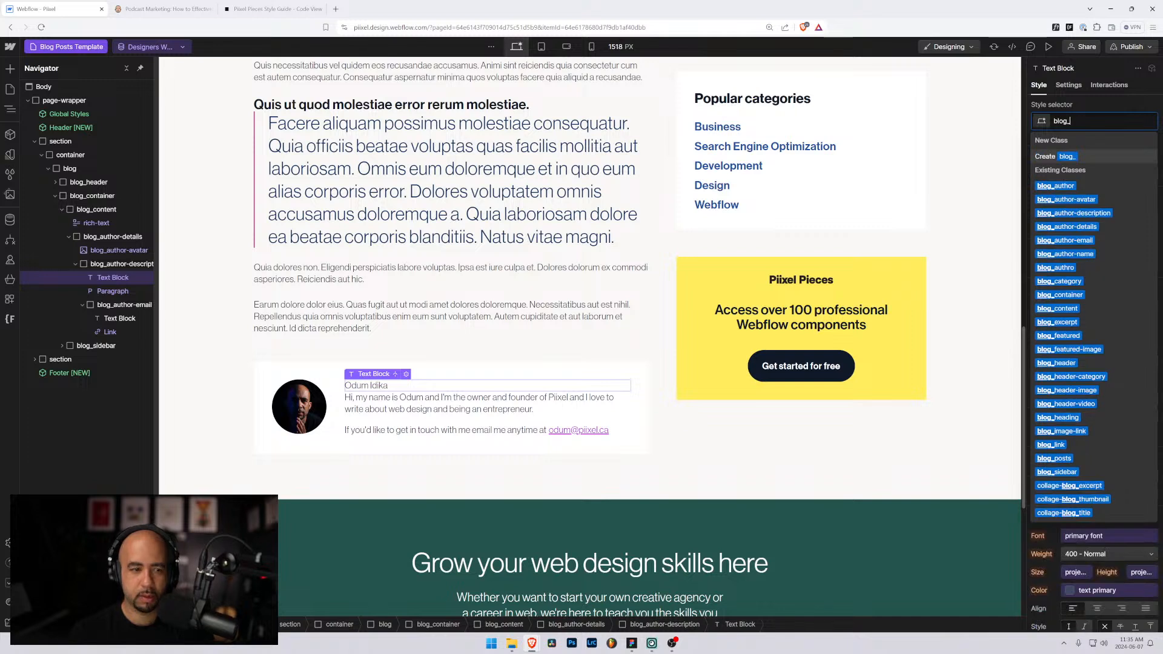
{"action": "type", "text": "author-name"}
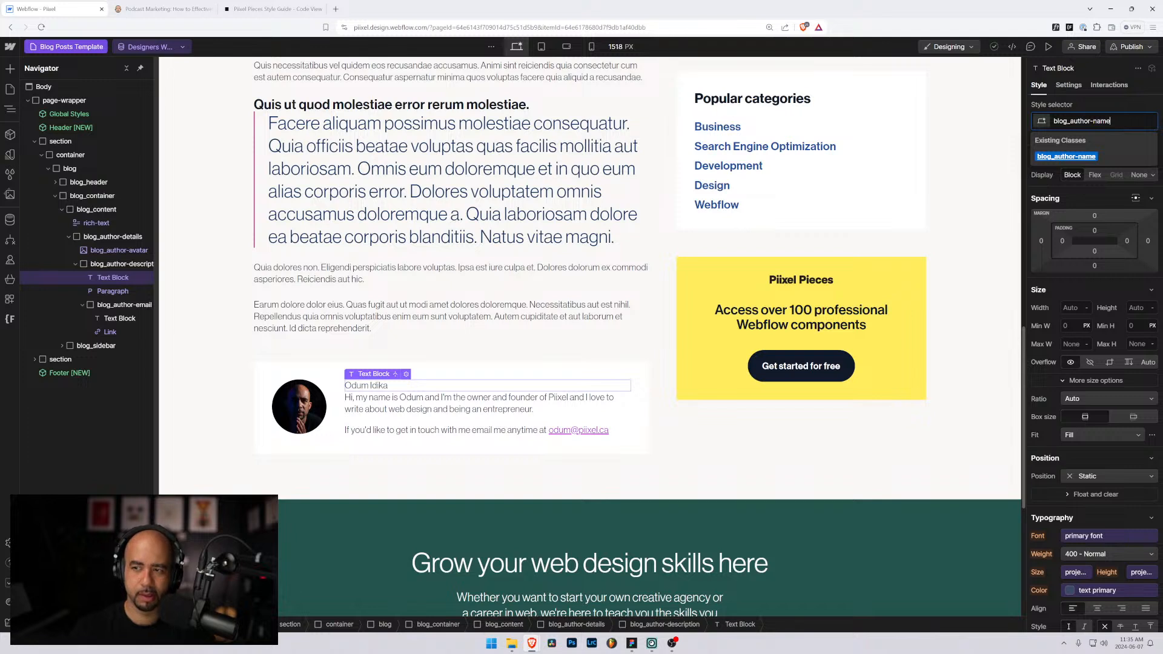
{"action": "key", "text": "ctrl+shift+Left"}
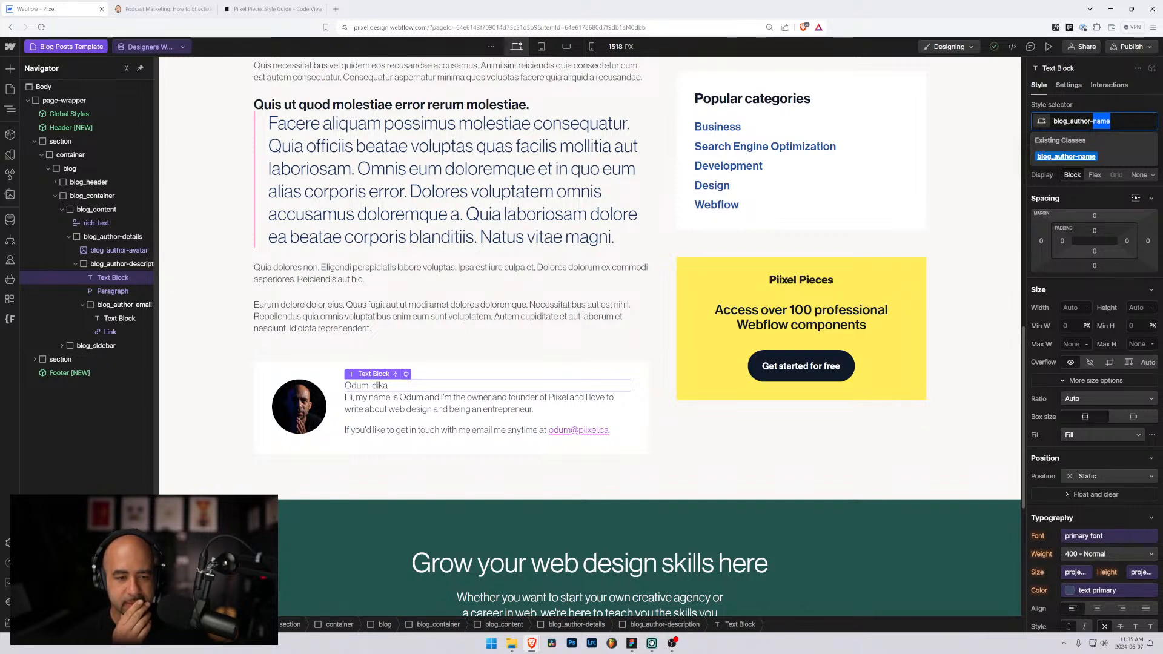
{"action": "key", "text": "Left"}
{"action": "type", "text": "full"}
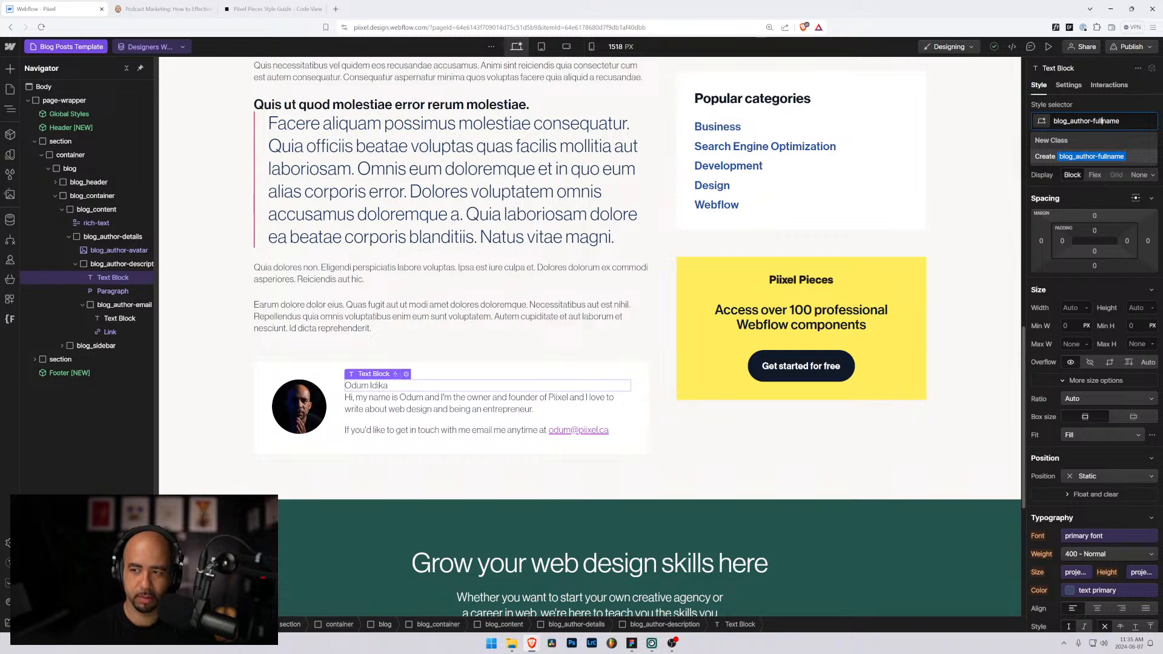
{"action": "key", "text": "Return"}
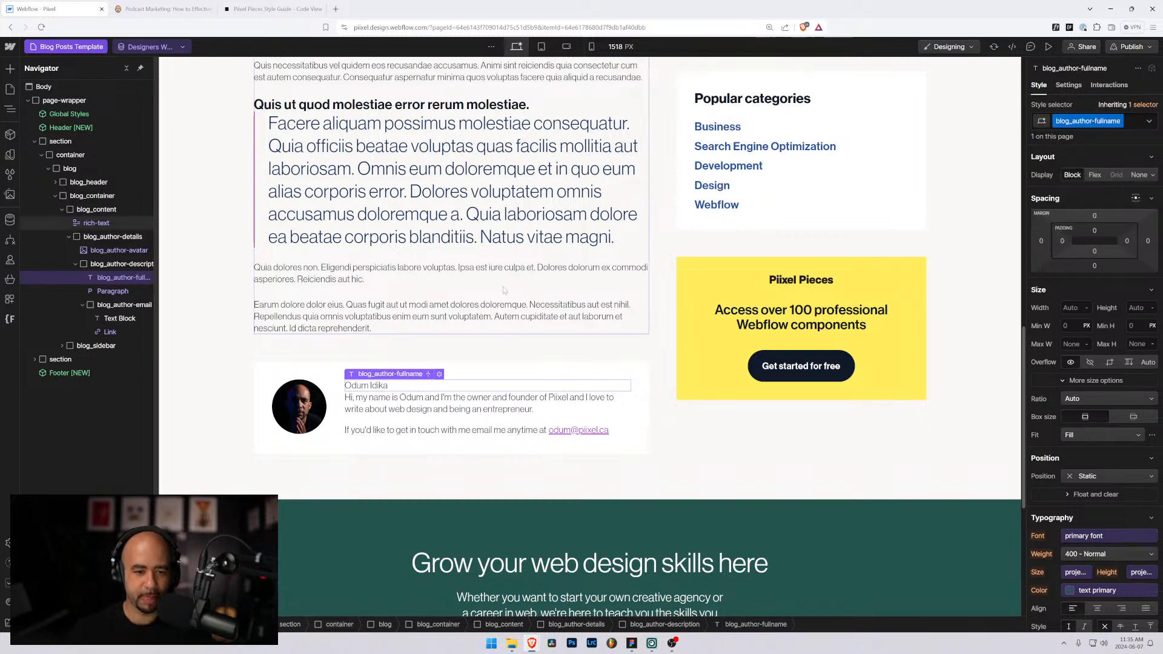
Step: Make the author name bold, 1.125rem in size, and coloured neutral 900
{"action": "scroll", "coordinate": [1091, 545], "scroll_direction": "down", "scroll_amount": 2}
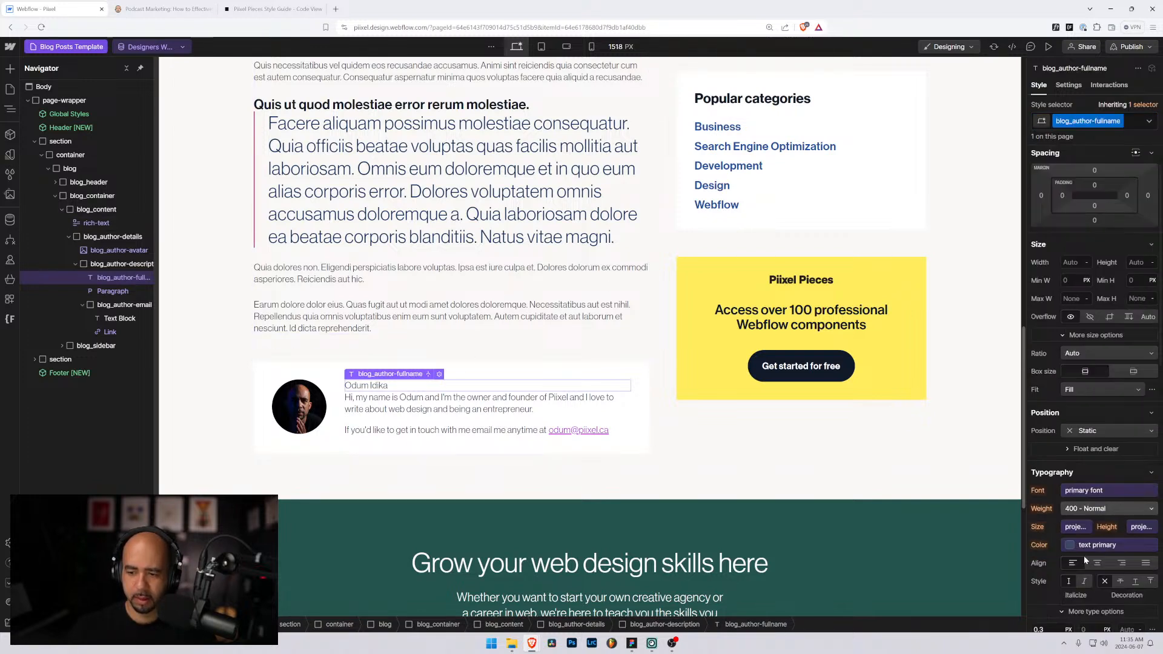
{"action": "left_click", "coordinate": [1088, 463]}
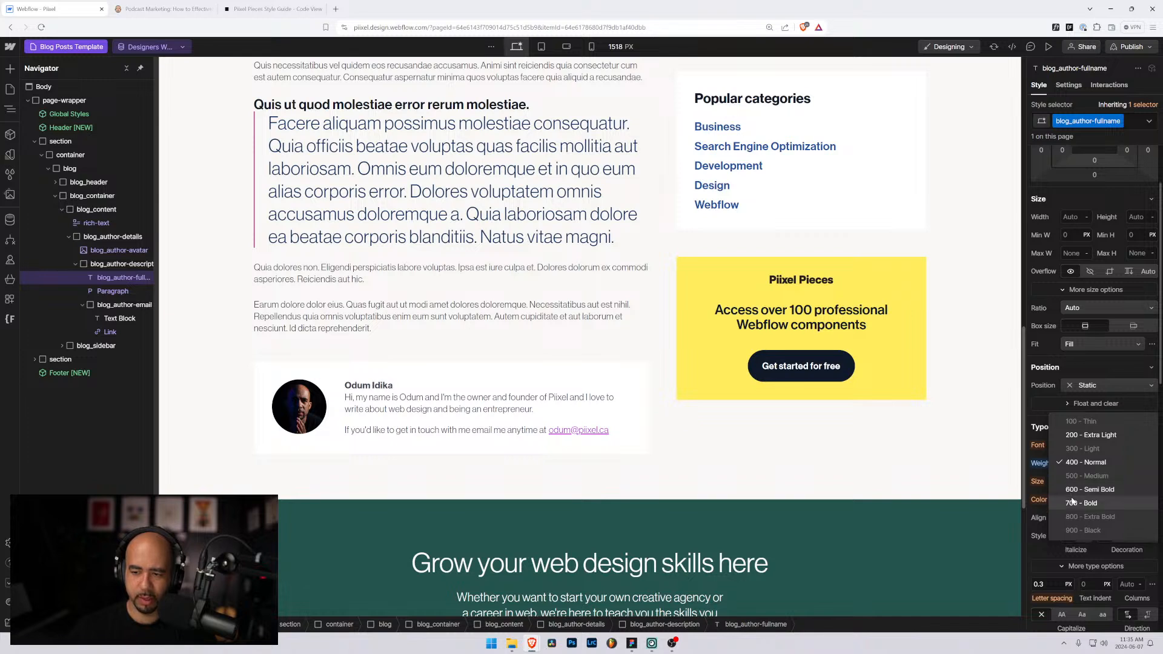
{"action": "left_click", "coordinate": [1082, 503]}
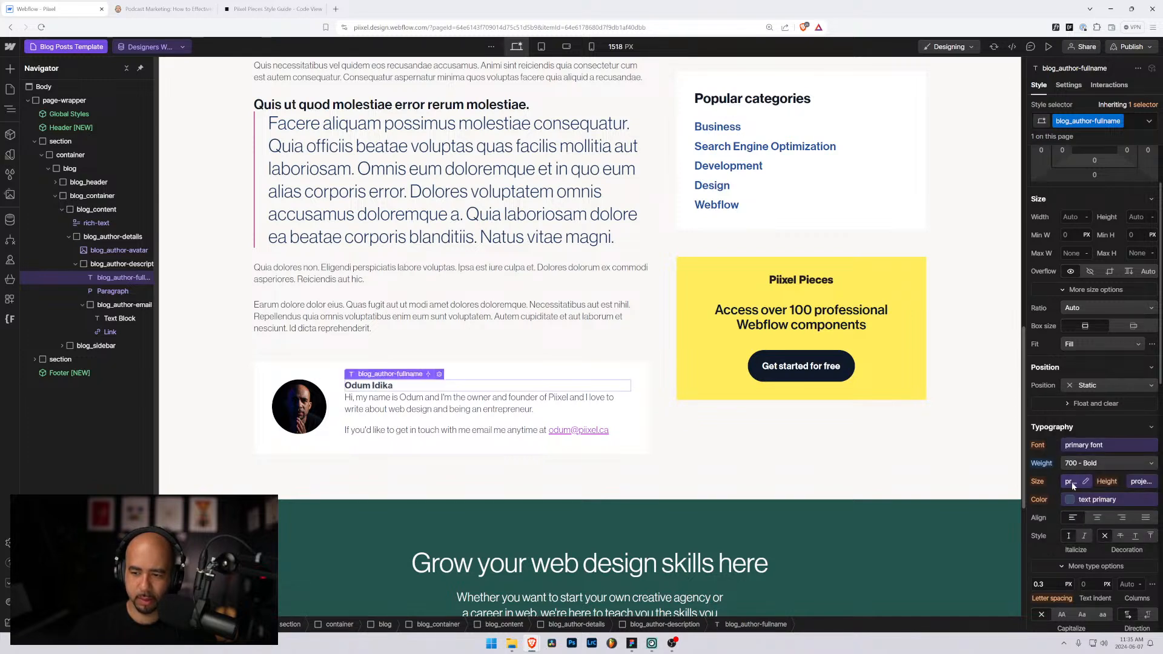
{"action": "left_click", "coordinate": [1076, 482]}
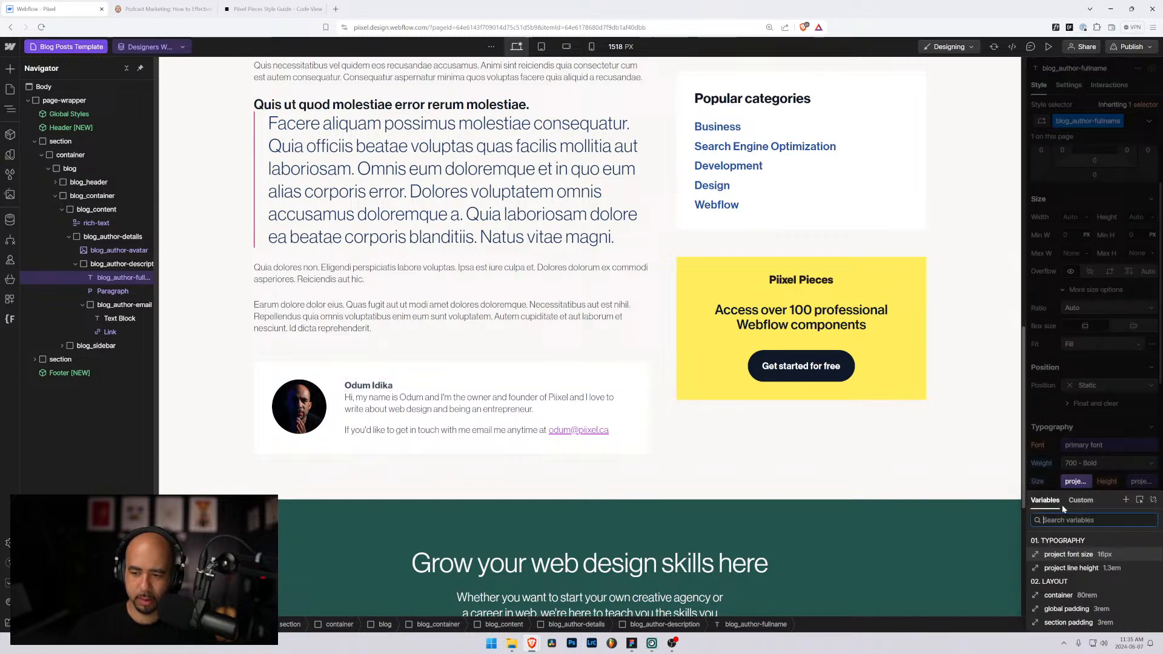
{"action": "left_click", "coordinate": [1153, 499]}
{"action": "type", "text": "1"}
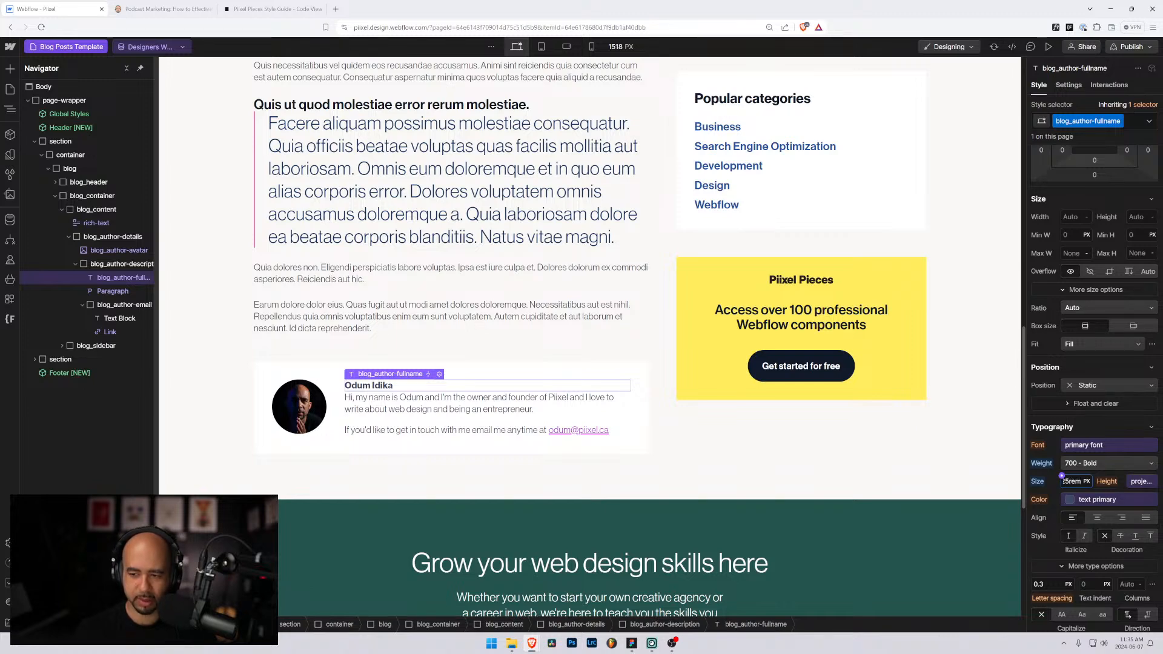
{"action": "key", "text": "Return"}
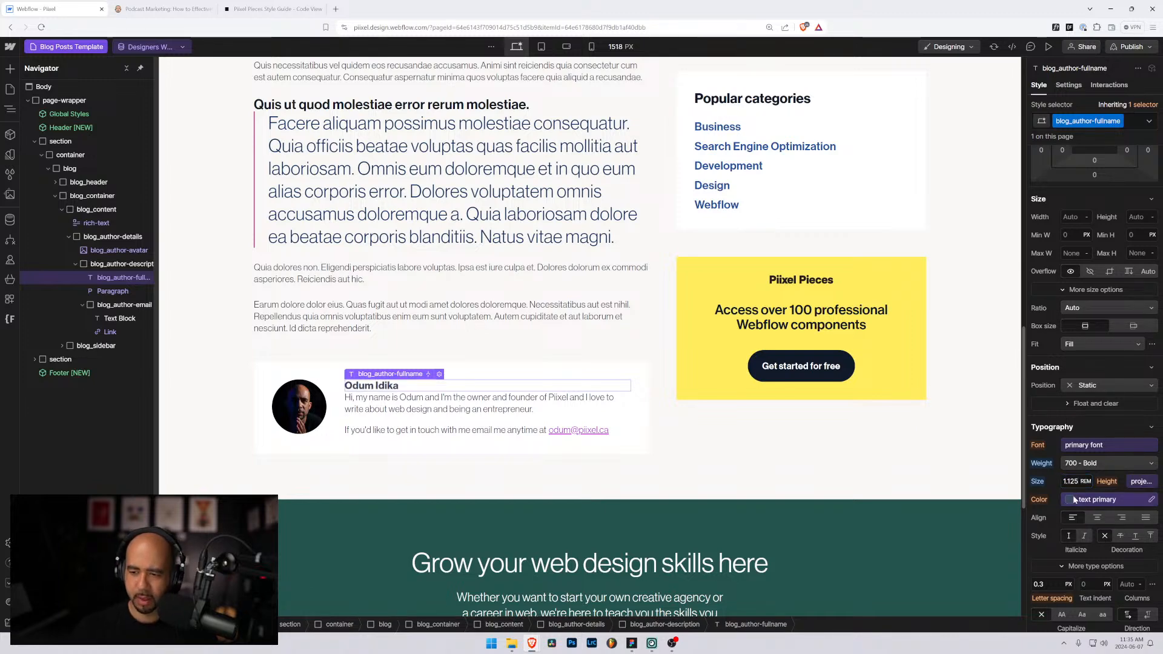
{"action": "left_click", "coordinate": [1073, 495]}
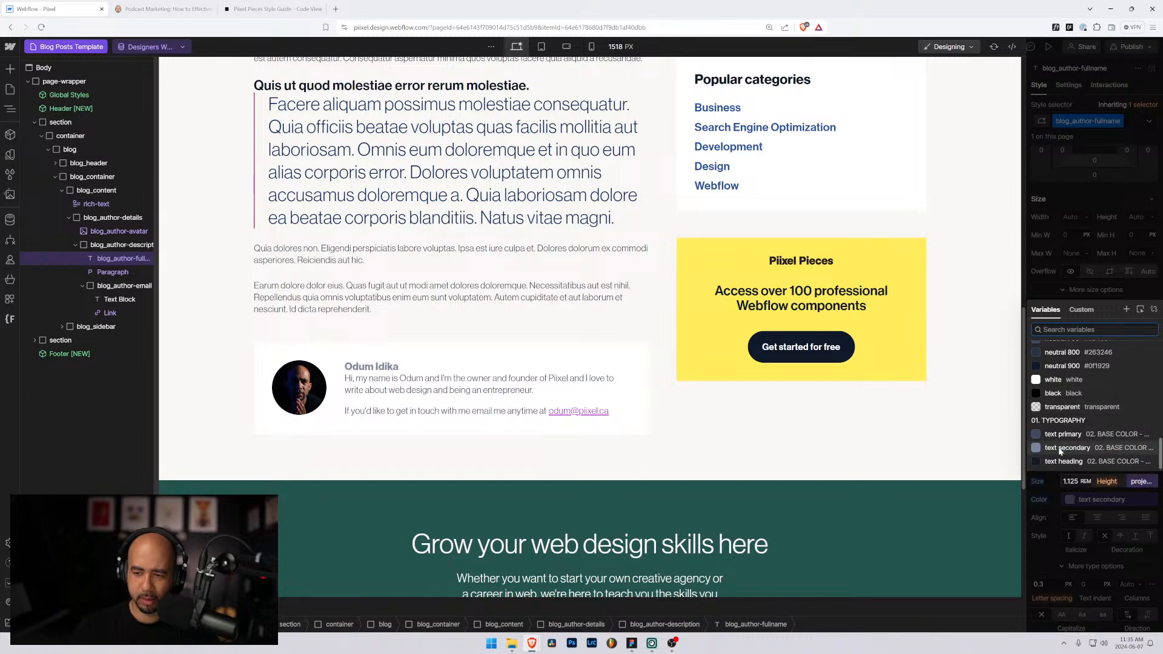
{"action": "scroll", "coordinate": [1058, 424], "scroll_direction": "up", "scroll_amount": 2}
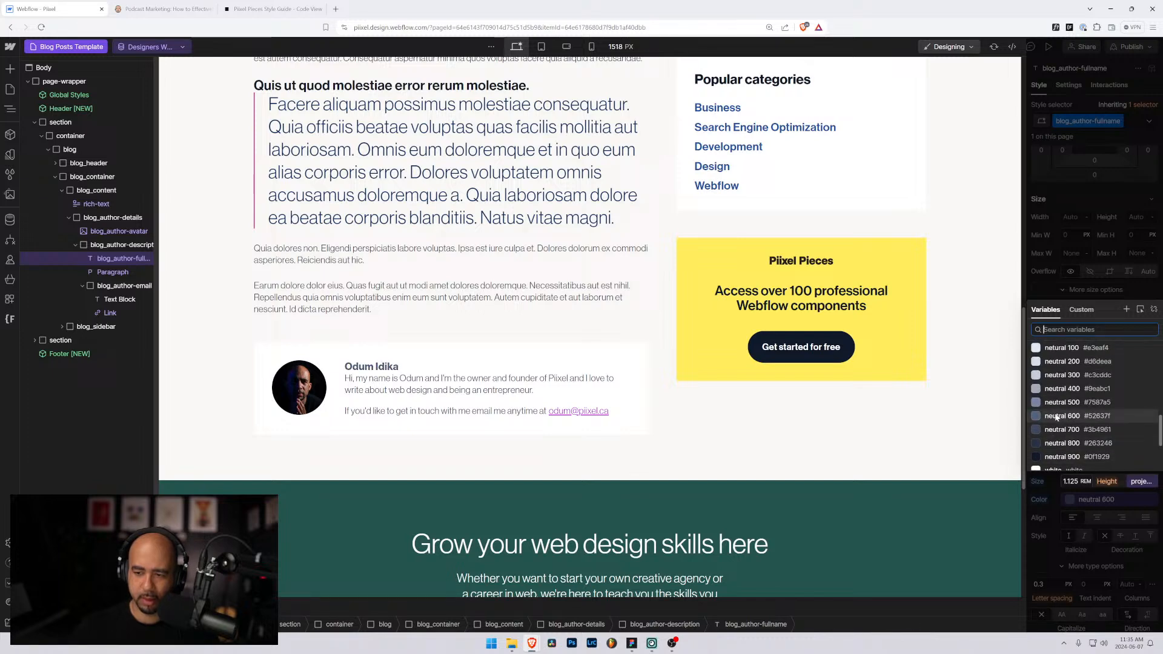
{"action": "left_click", "coordinate": [1057, 457]}
Step: Create and apply the class blog_author-profile to the author bio paragraph
{"action": "left_click", "coordinate": [477, 410]}
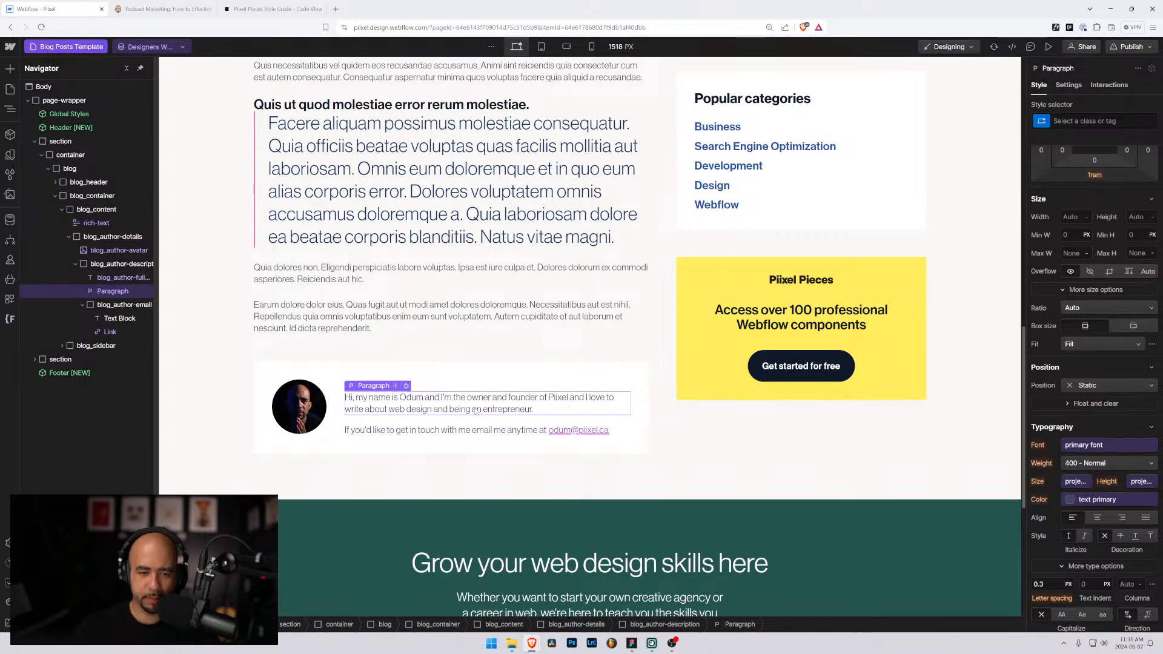
{"action": "left_click", "coordinate": [439, 388]}
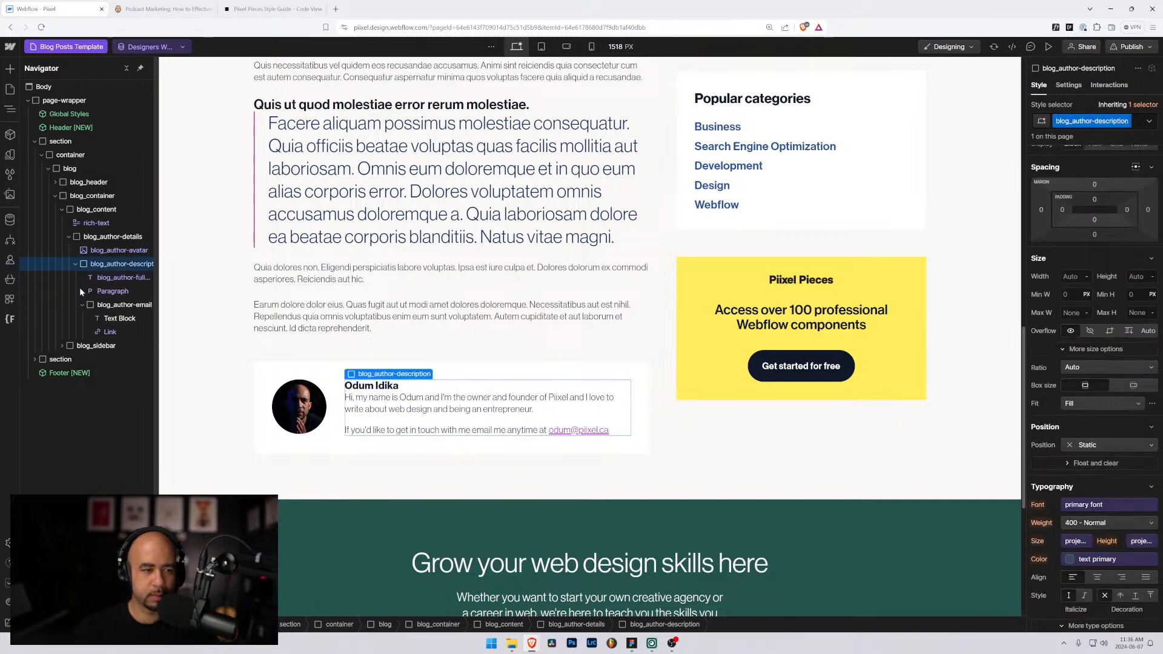
{"action": "left_click", "coordinate": [85, 306]}
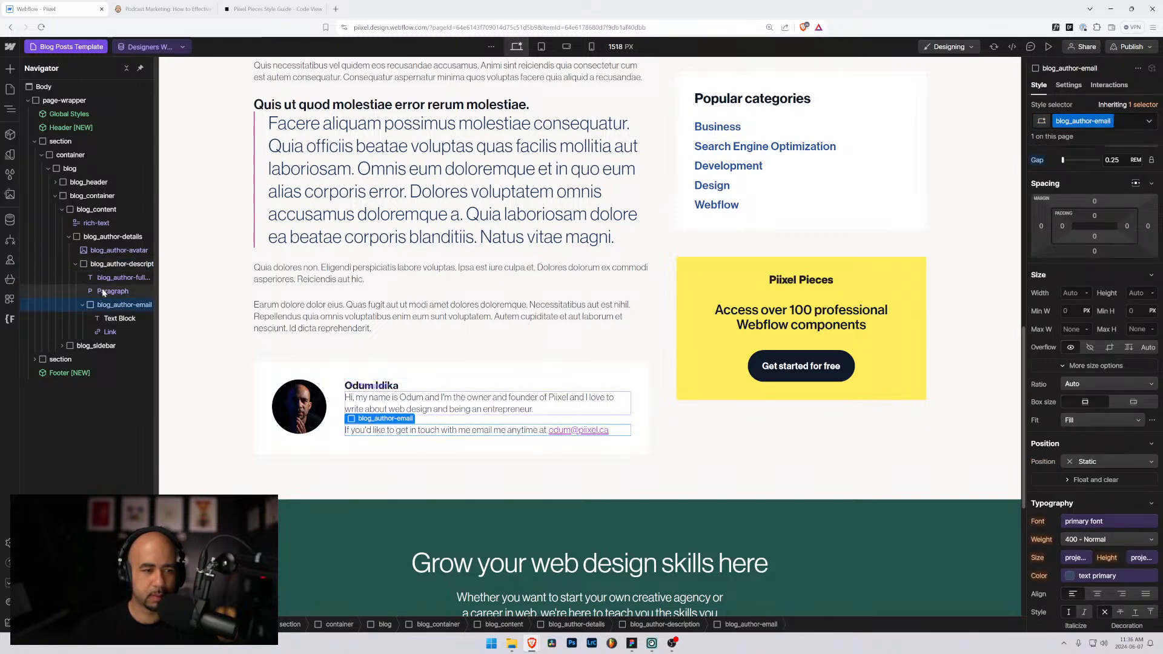
{"action": "left_click", "coordinate": [112, 291]}
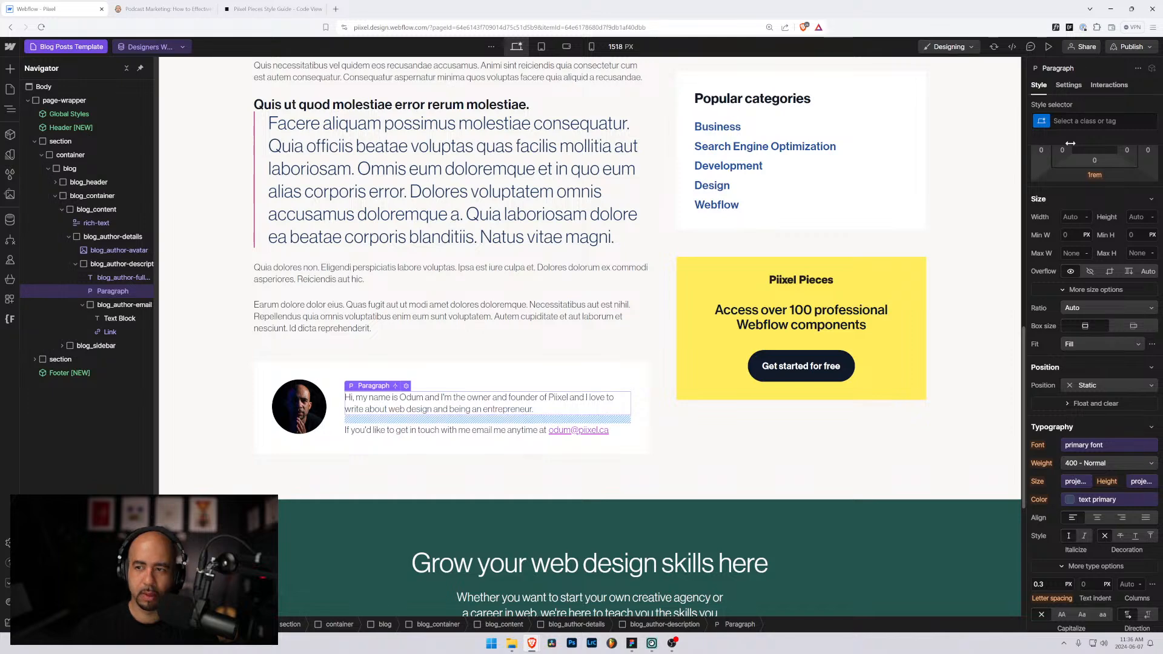
{"action": "left_click", "coordinate": [1085, 121]}
{"action": "type", "text": "blog_aut"}
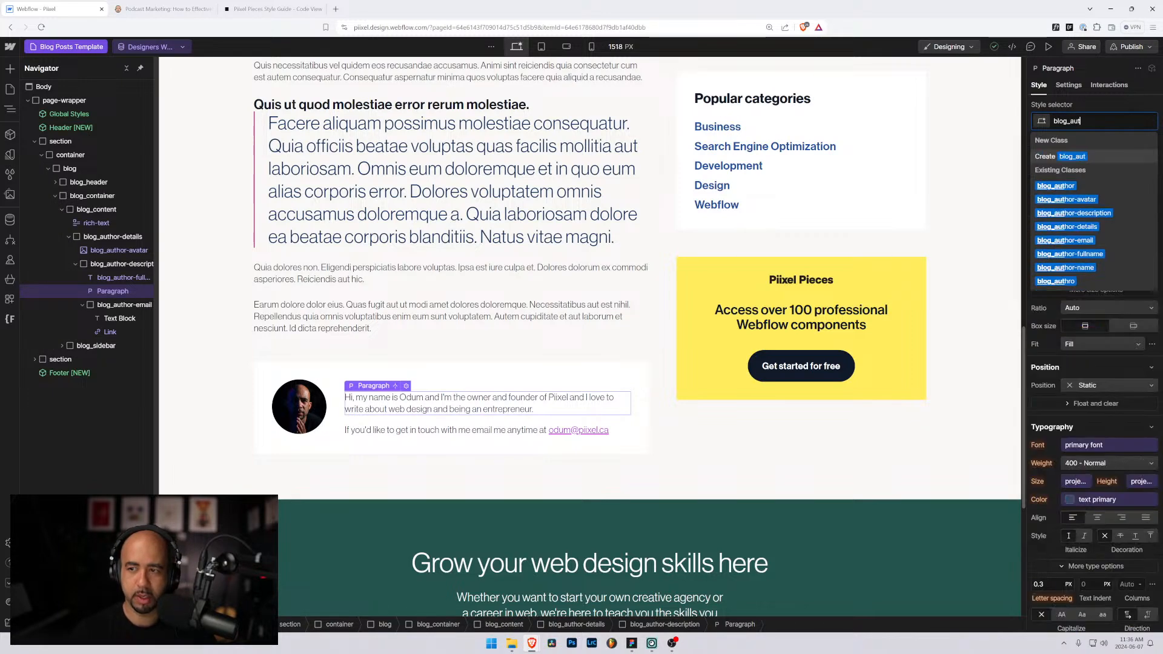
{"action": "type", "text": "hor-desc"}
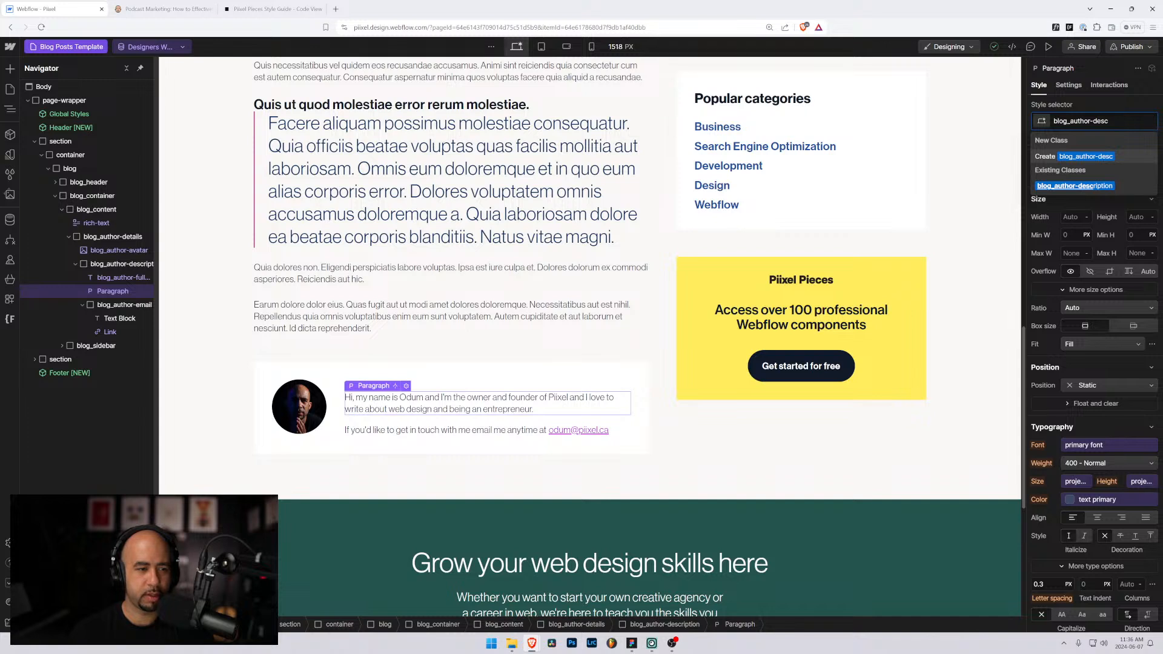
{"action": "key", "text": "BackSpace"}
{"action": "key", "text": "BackSpace"}
{"action": "key", "text": "BackSpace"}
{"action": "key", "text": "BackSpace"}
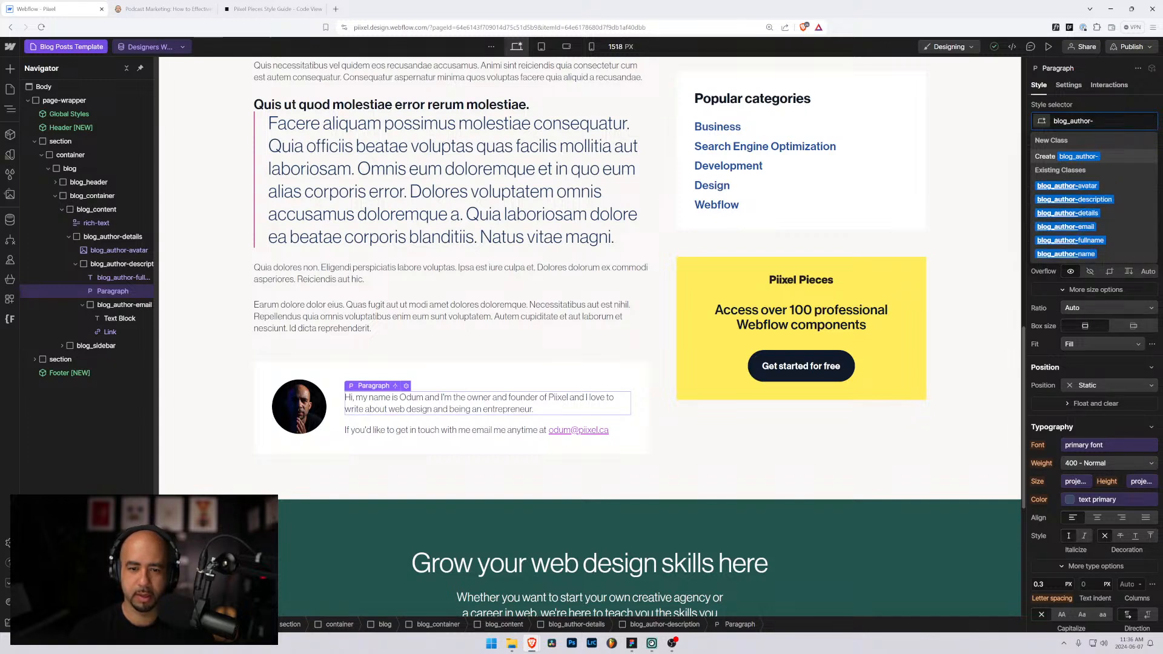
{"action": "type", "text": "profile"}
{"action": "key", "text": "Return"}
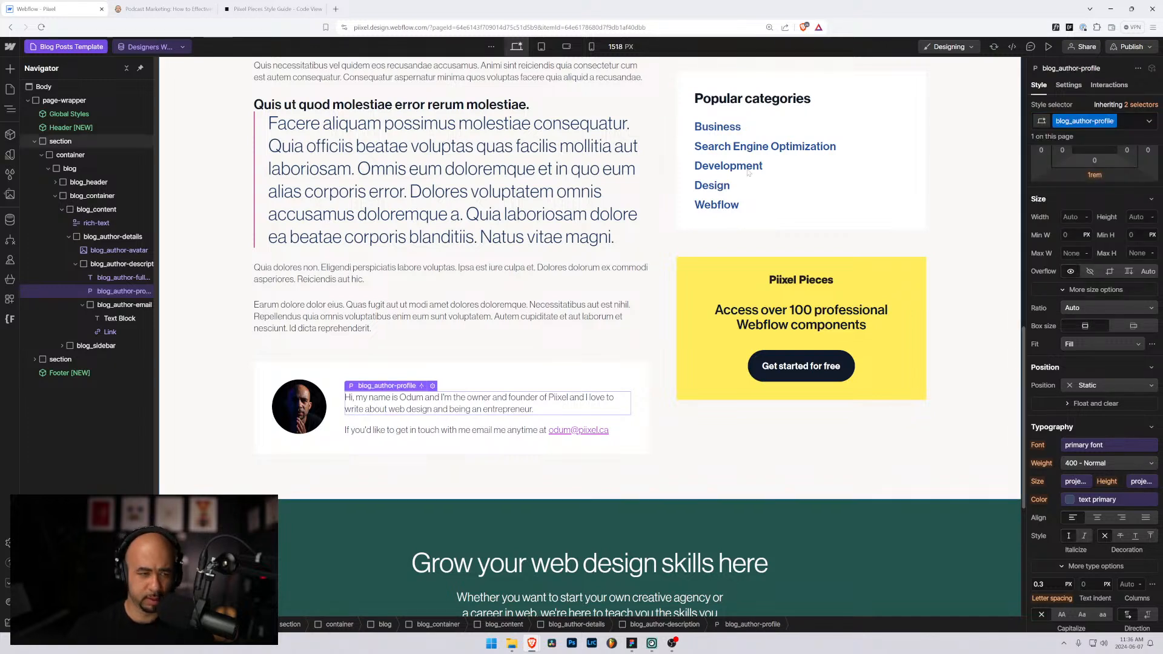
Step: Remove the bio paragraph's bottom margin, then select the blog_author-description wrapper
{"action": "left_click", "coordinate": [107, 267]}
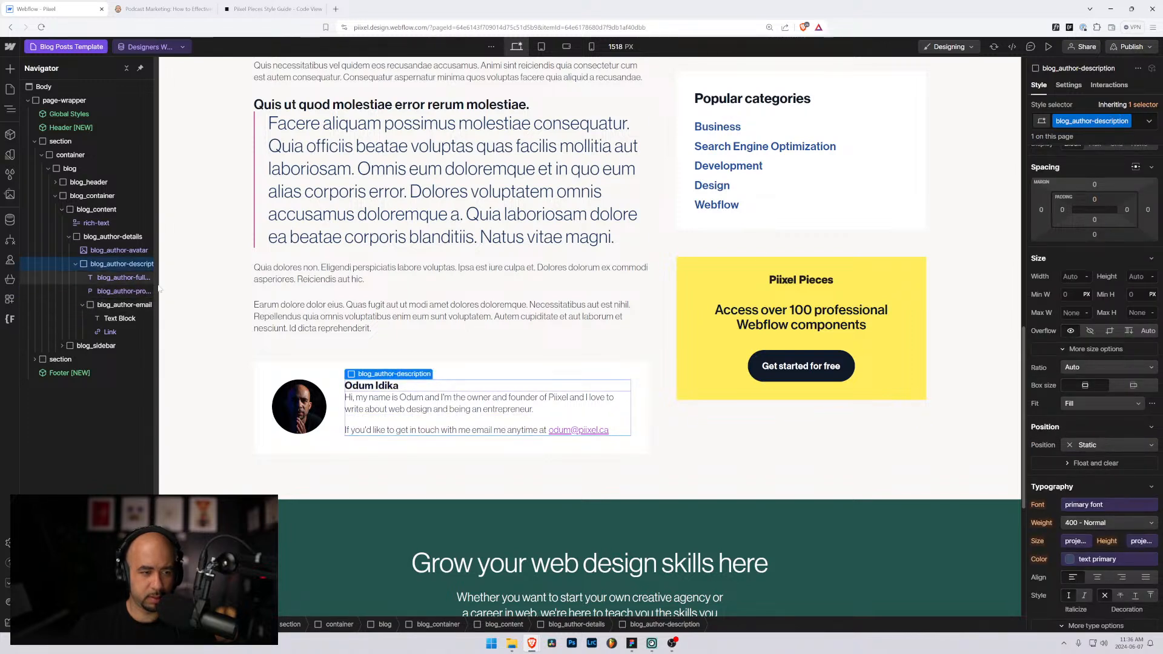
{"action": "left_click", "coordinate": [95, 292]}
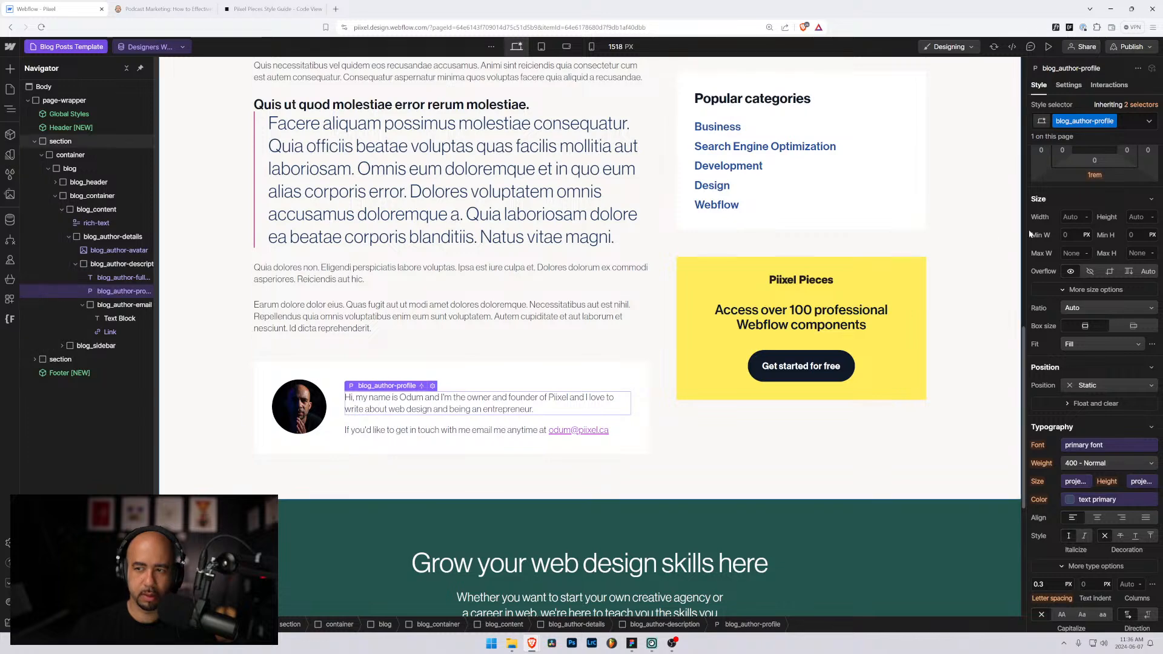
{"action": "left_click", "coordinate": [1094, 175]}
{"action": "left_click", "coordinate": [1077, 214]}
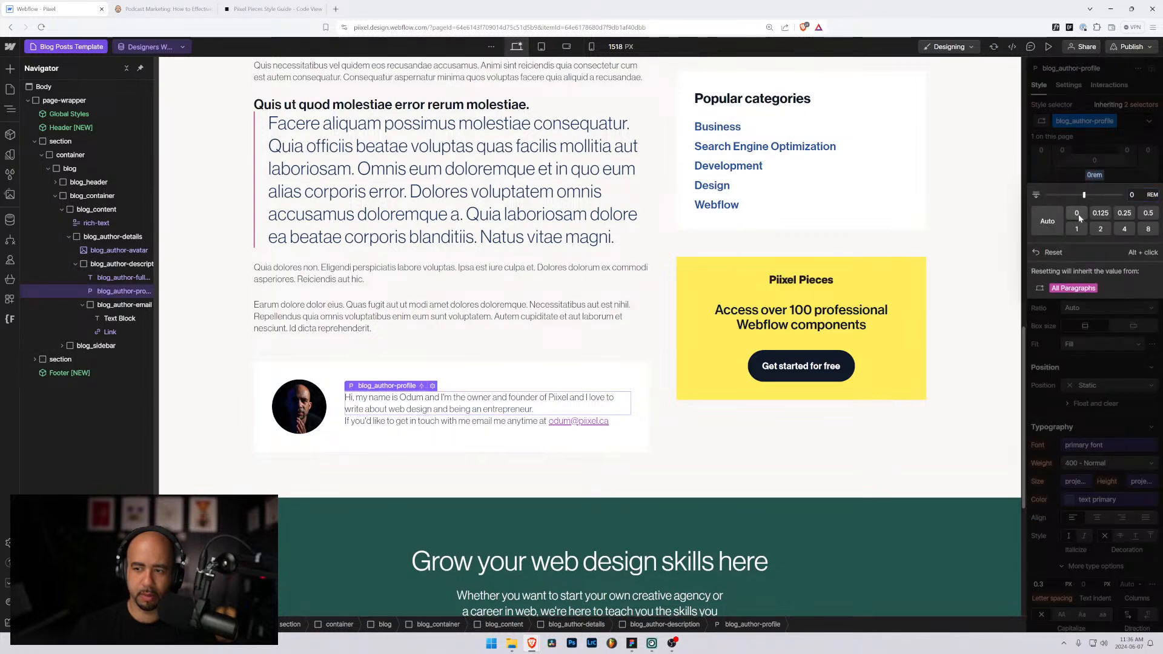
{"action": "left_click", "coordinate": [94, 265]}
{"action": "scroll", "coordinate": [1096, 297], "scroll_direction": "up", "scroll_amount": 2}
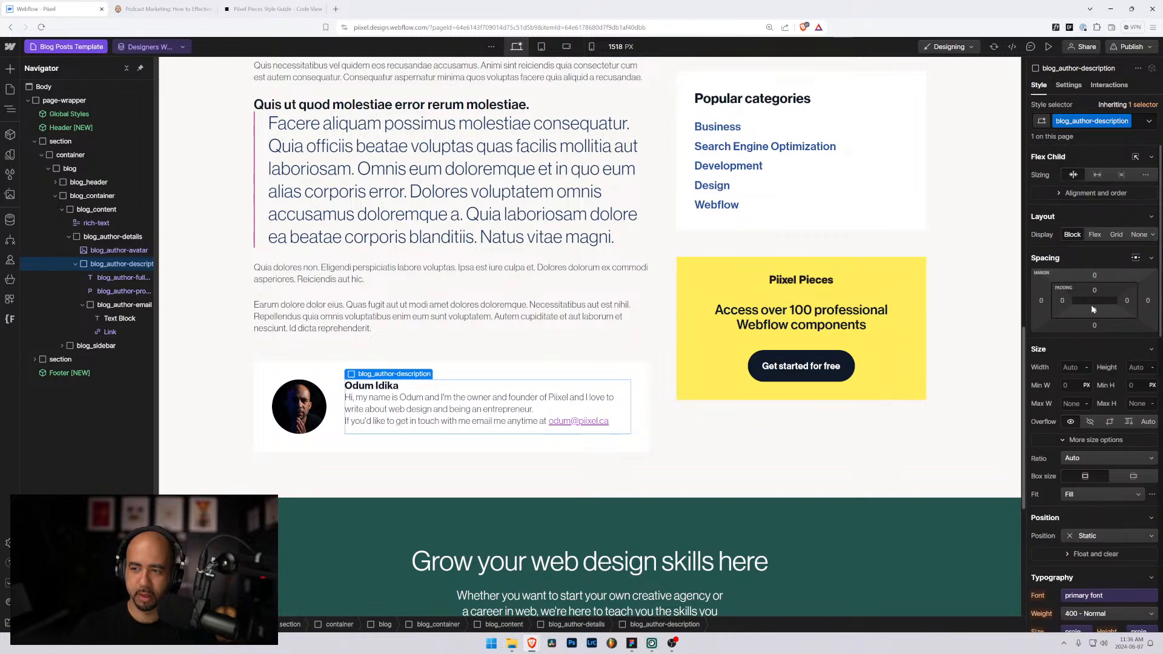
Step: Make blog_author-description a vertical flex column with a 0.5rem gap between items
{"action": "left_click", "coordinate": [1095, 235]}
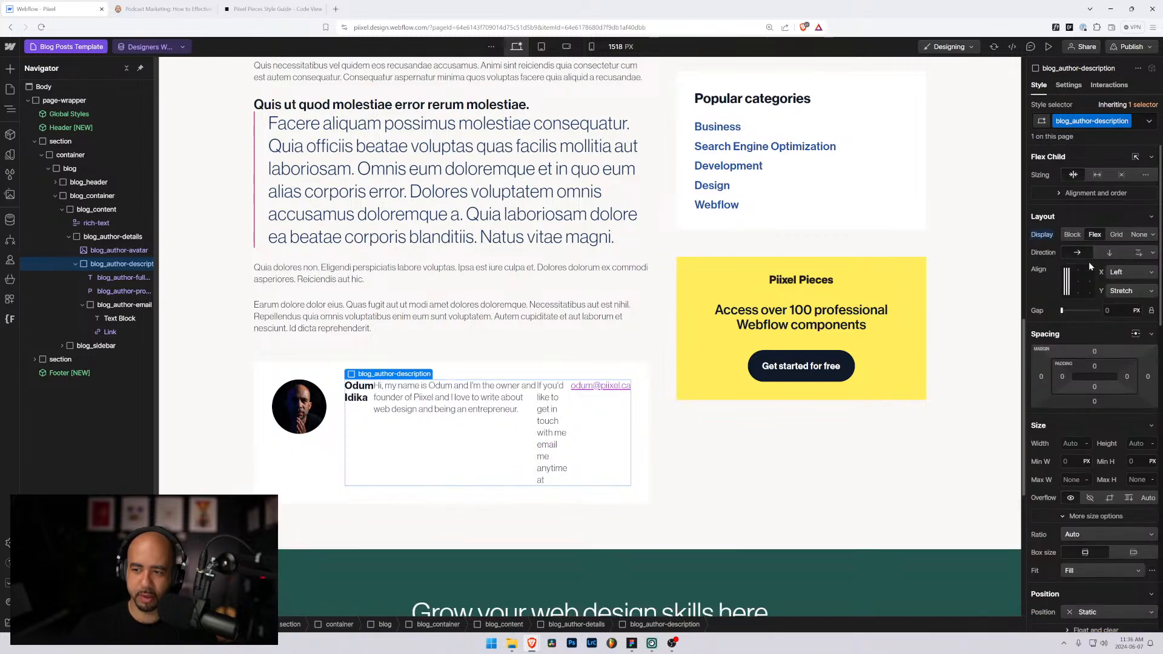
{"action": "left_click", "coordinate": [1109, 253]}
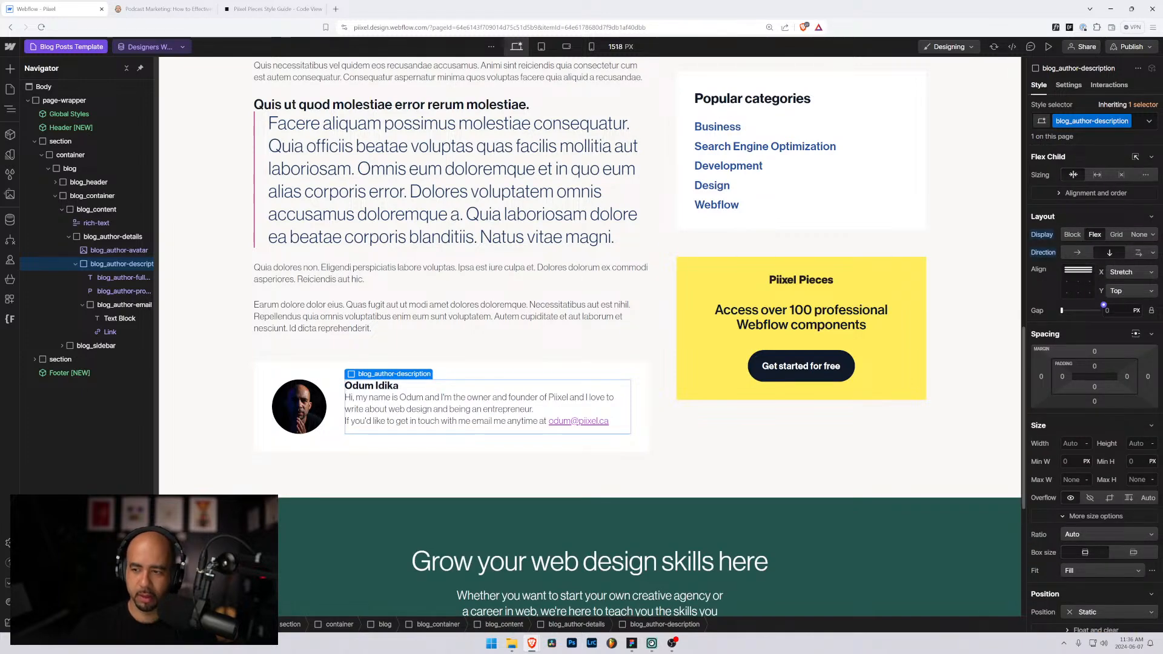
{"action": "type", "text": "1rem"}
{"action": "key", "text": "Return"}
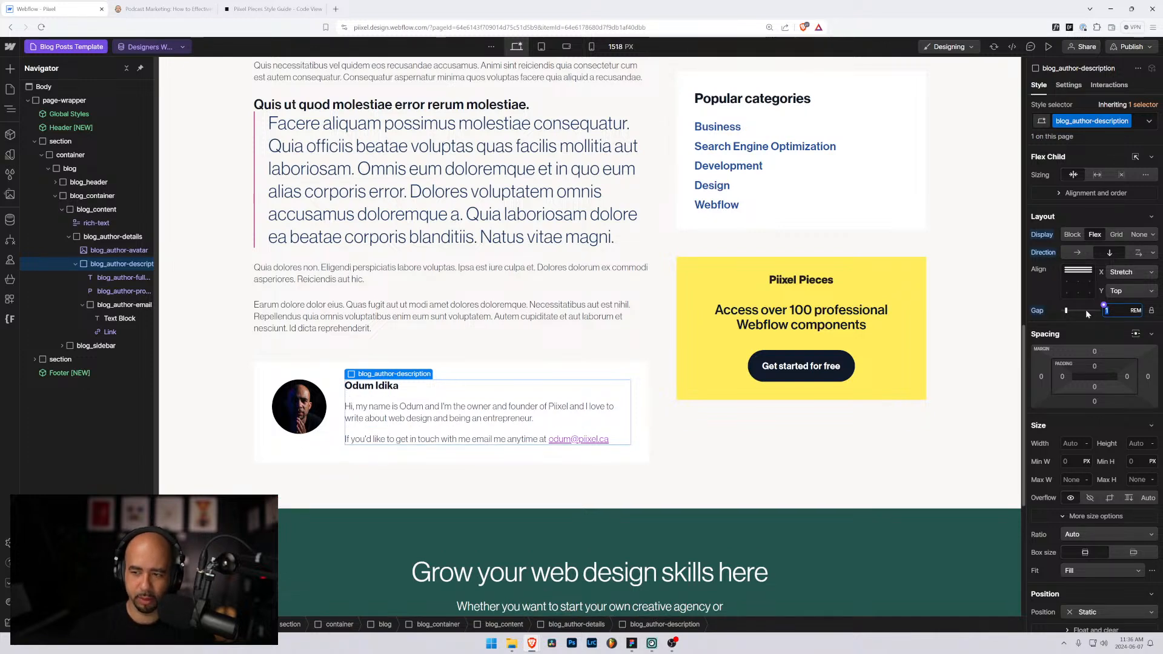
{"action": "key", "text": "Return"}
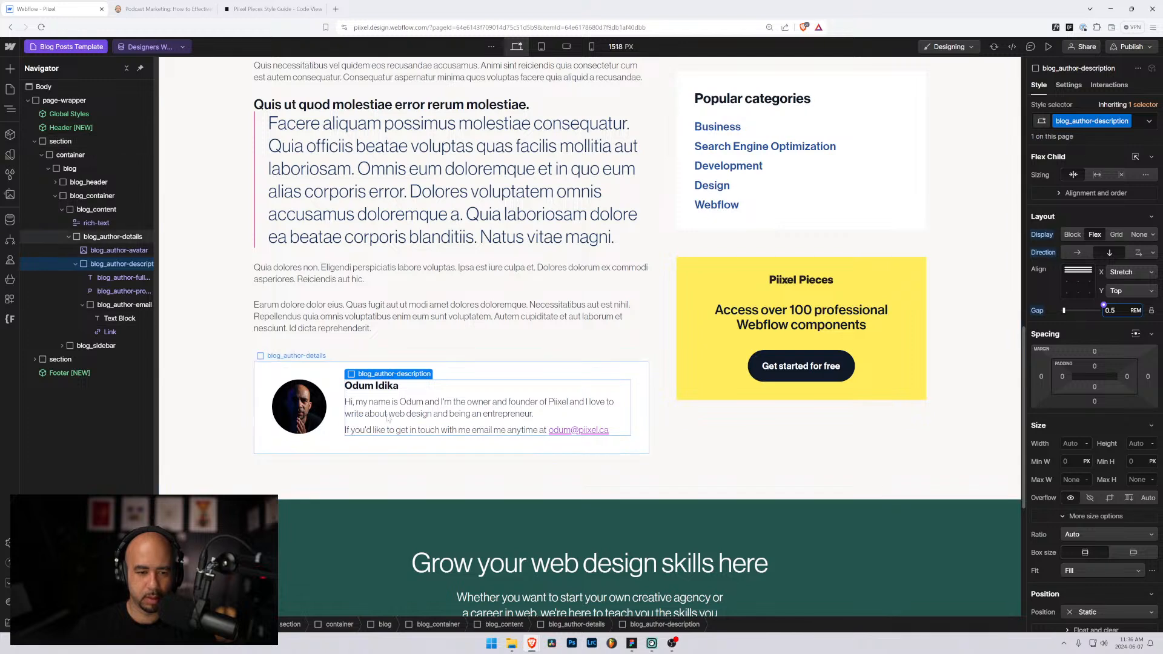
{"action": "left_click", "coordinate": [441, 401]}
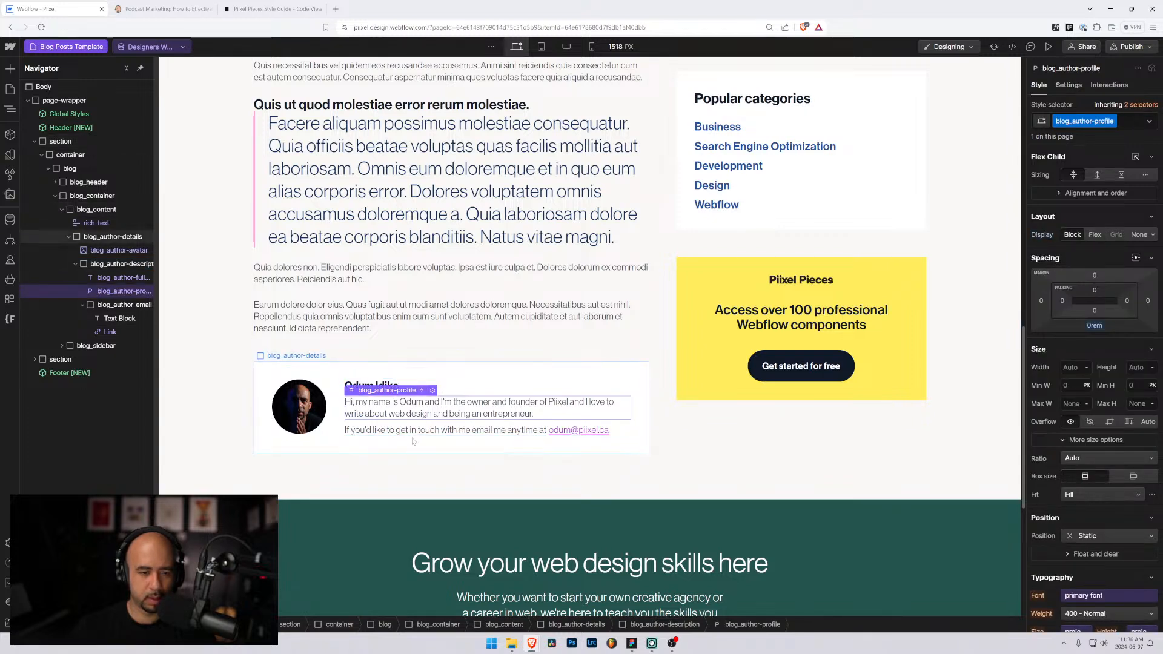
{"action": "left_click", "coordinate": [382, 430]}
{"action": "left_click", "coordinate": [382, 450]}
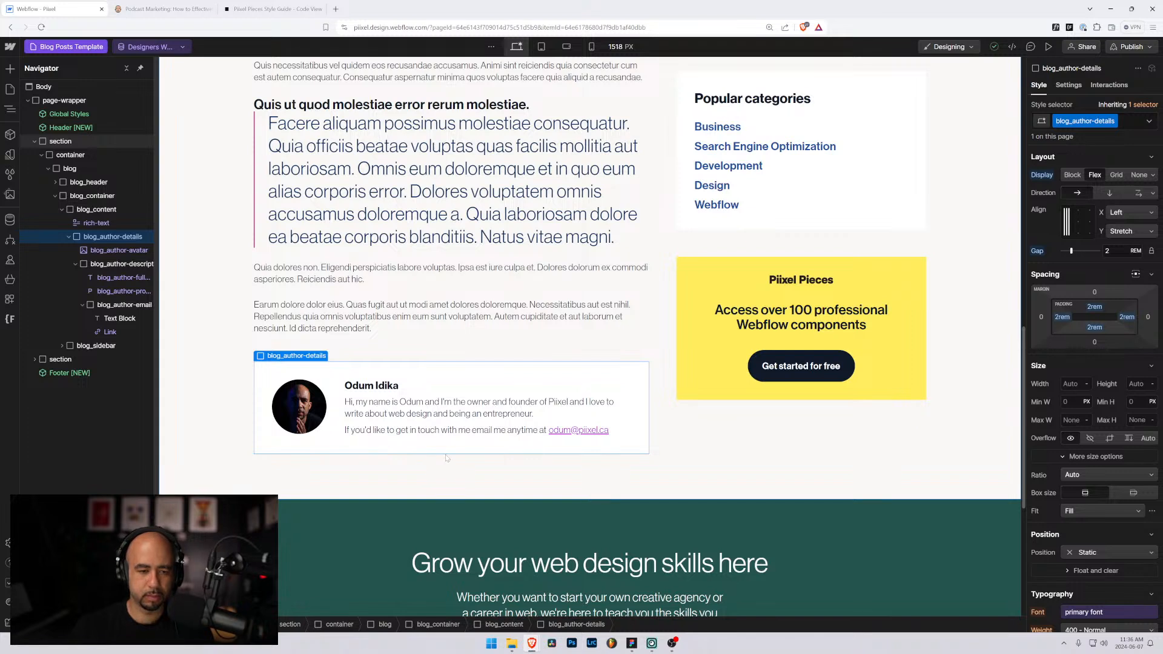
Step: Replace the get-in-touch sentence with 'Email me:' before the email link
{"action": "double_click", "coordinate": [385, 430]}
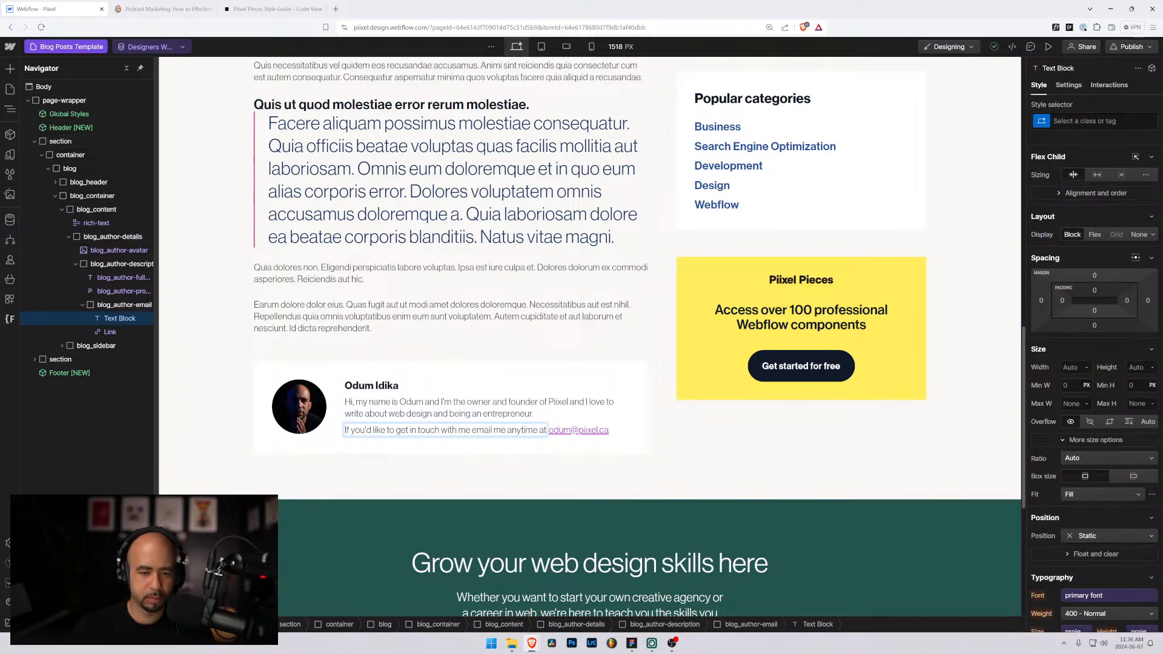
{"action": "triple_click", "coordinate": [385, 430]}
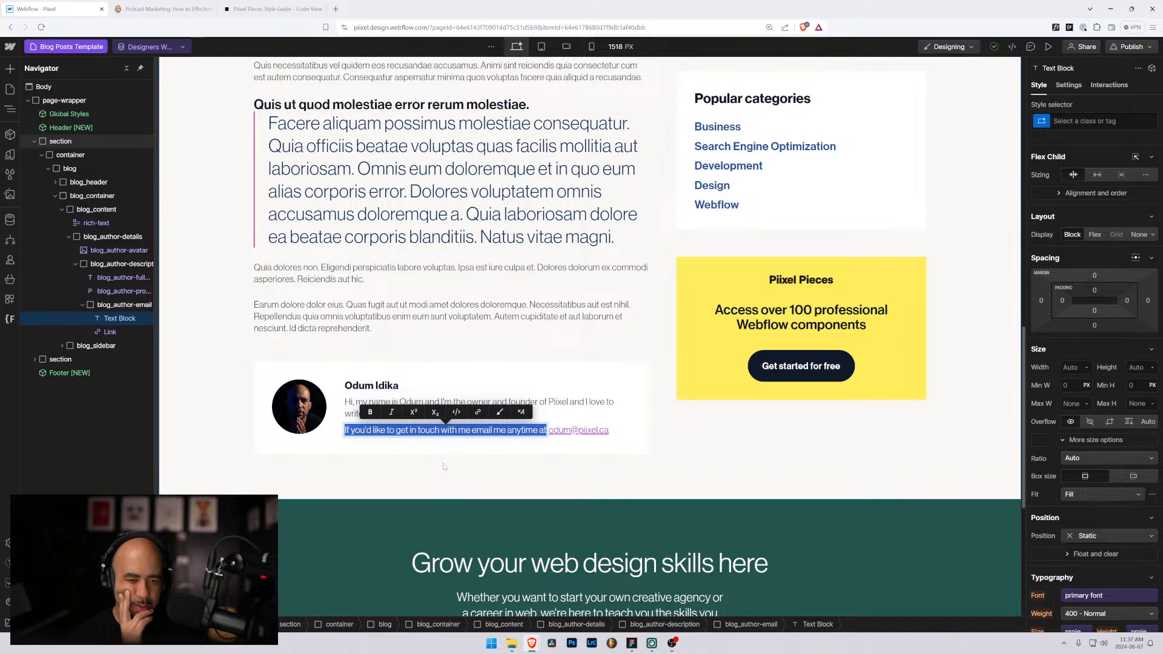
{"action": "type", "text": "Email me:"}
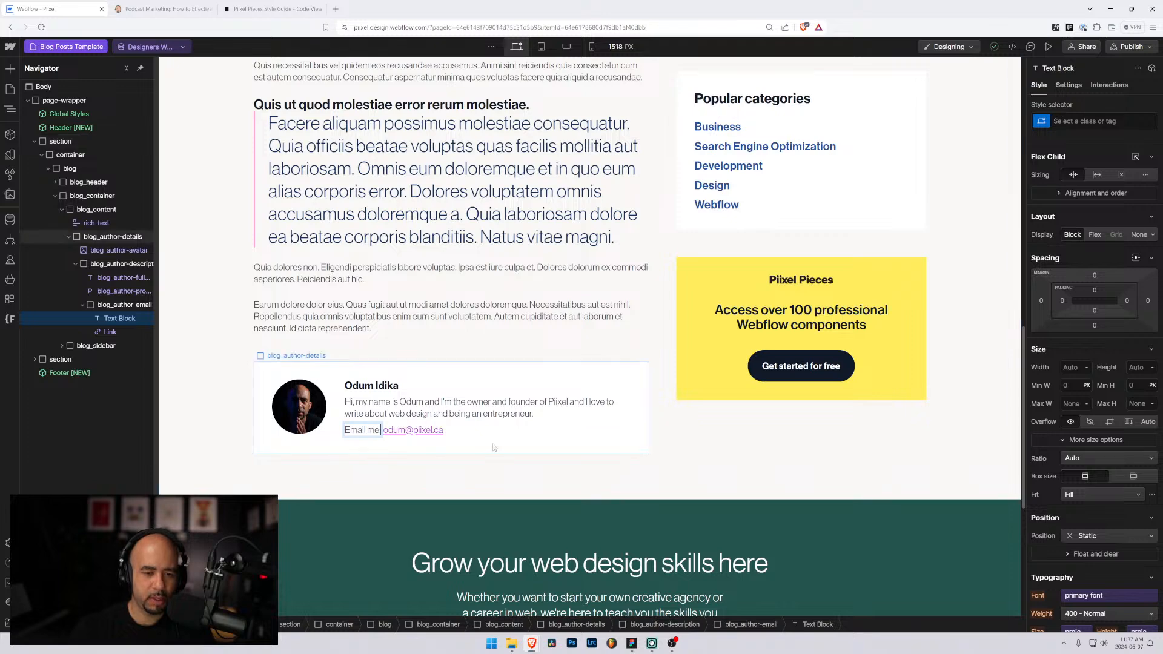
{"action": "left_click", "coordinate": [400, 448]}
{"action": "left_click", "coordinate": [334, 477]}
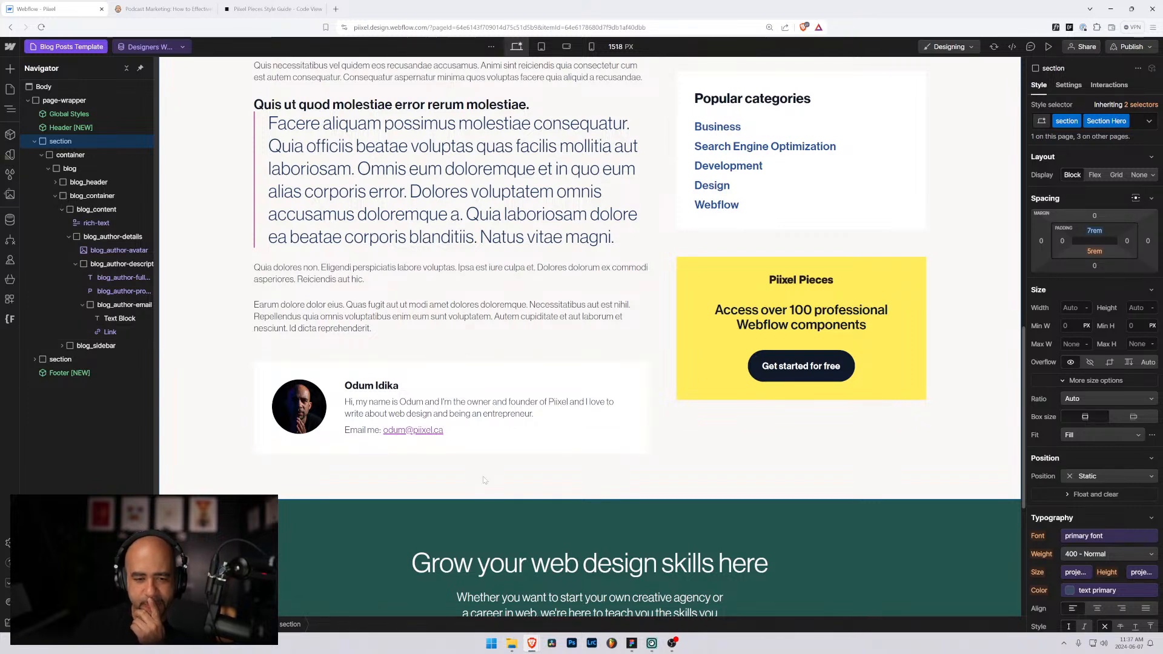
Step: Colour the blog_author-email row neutral 900 and set its weight to 700 Bold
{"action": "left_click", "coordinate": [121, 320]}
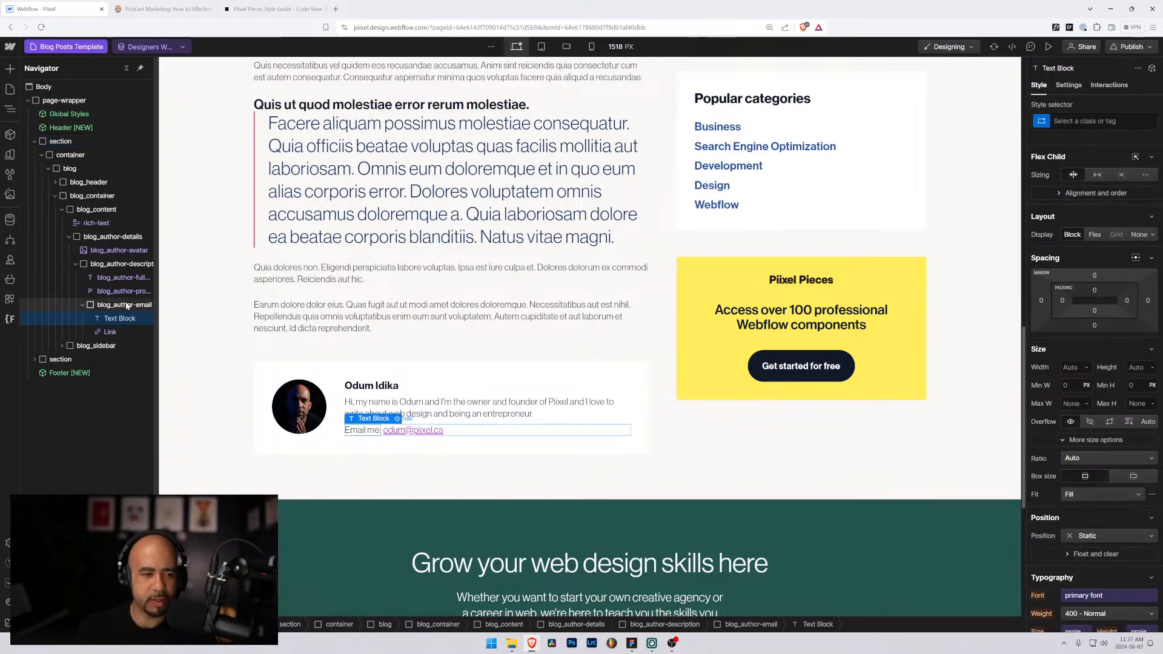
{"action": "left_click", "coordinate": [123, 308]}
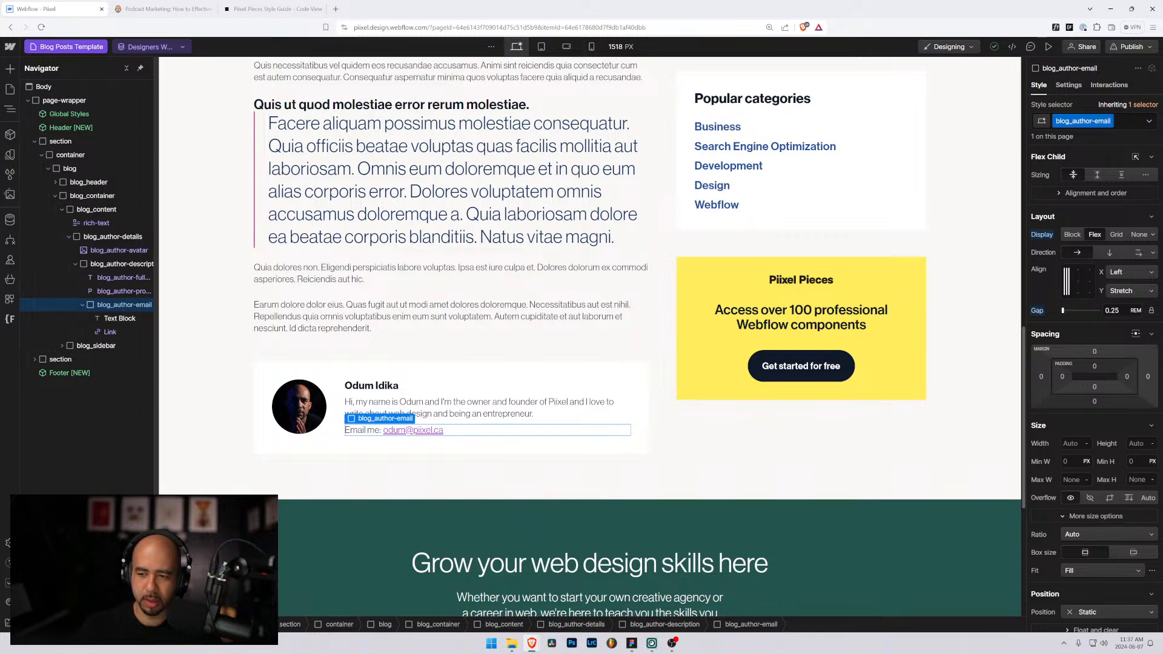
{"action": "scroll", "coordinate": [1056, 457], "scroll_direction": "down", "scroll_amount": 7}
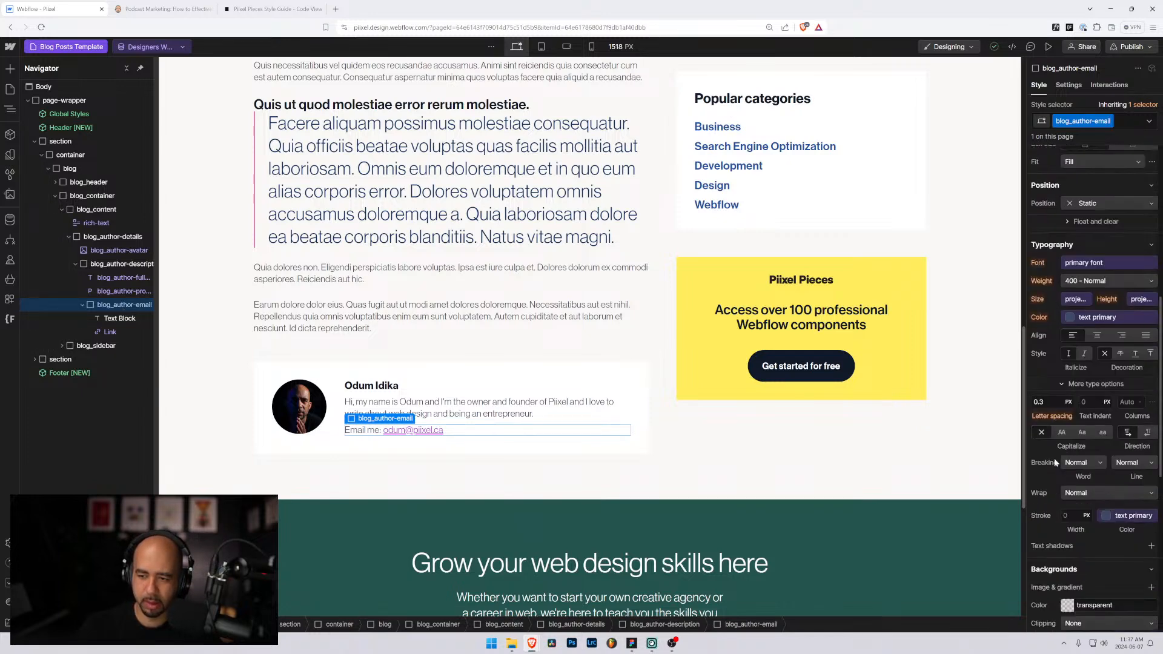
{"action": "scroll", "coordinate": [1063, 545], "scroll_direction": "up", "scroll_amount": 3}
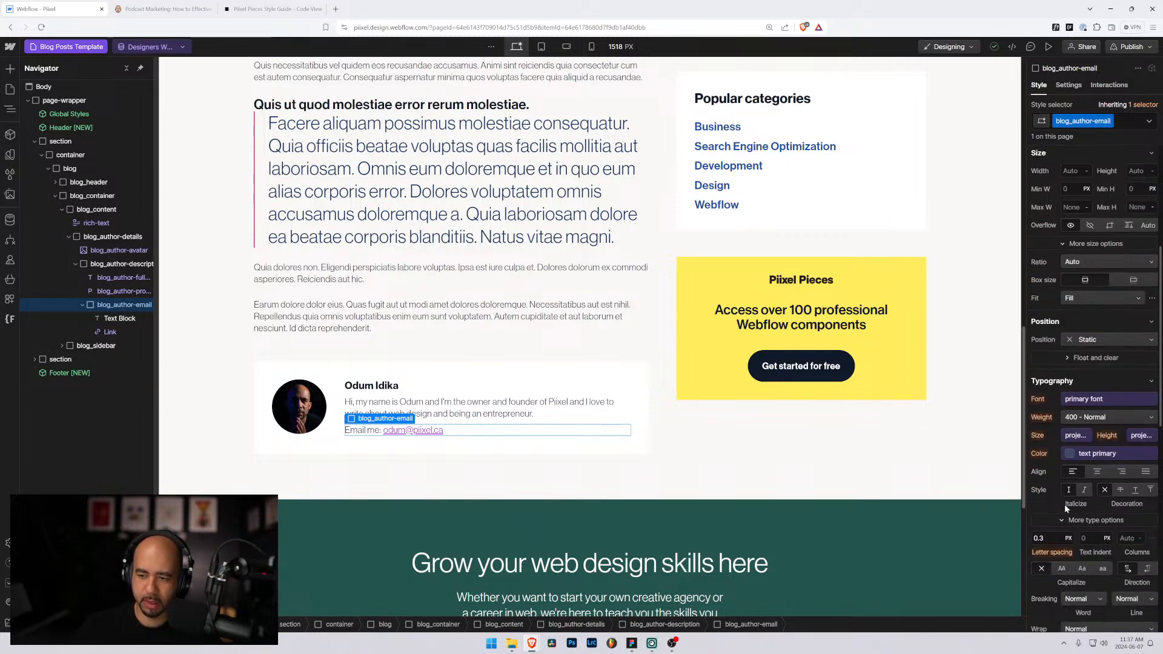
{"action": "left_click", "coordinate": [1071, 452]}
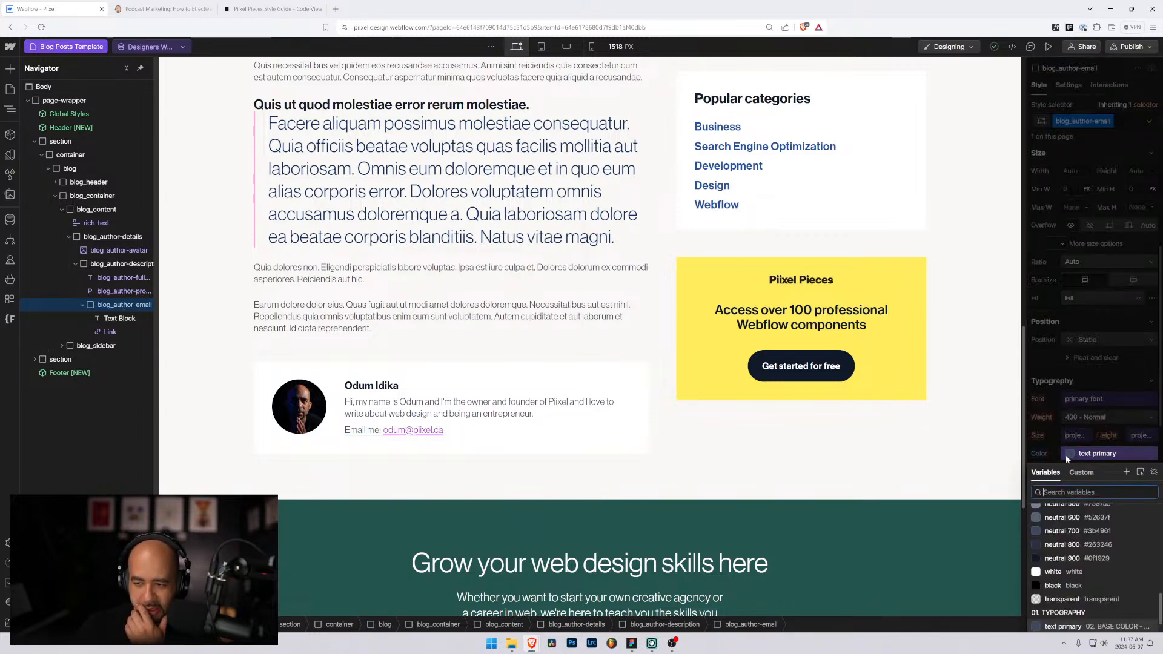
{"action": "left_click", "coordinate": [1048, 558]}
{"action": "left_click", "coordinate": [1073, 418]}
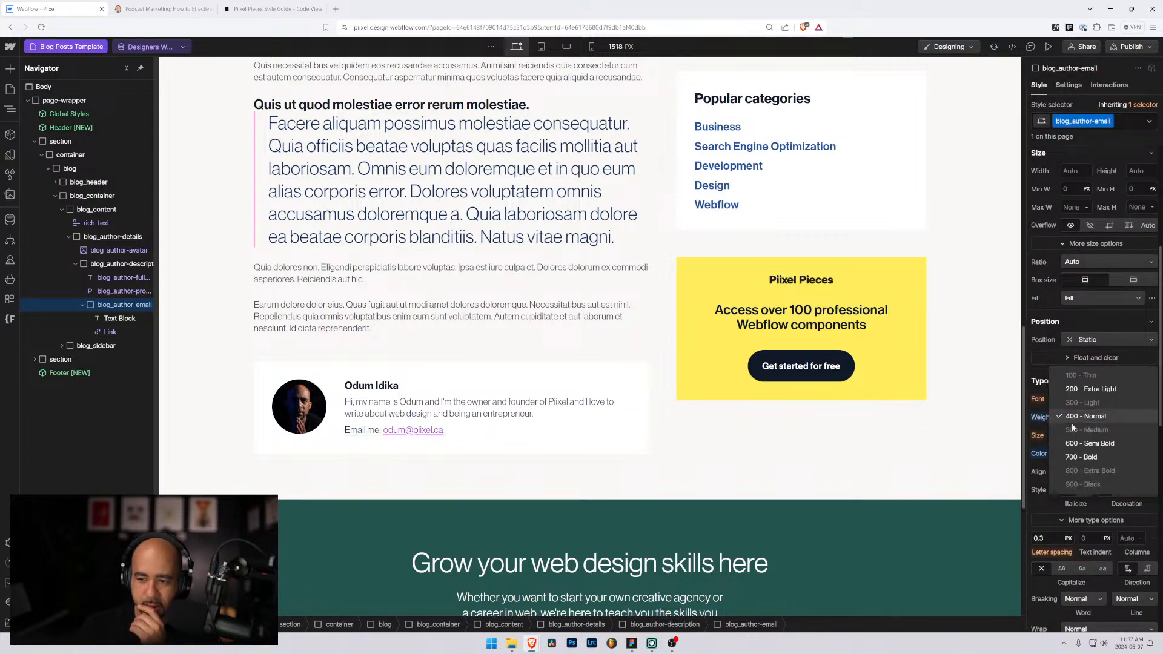
{"action": "left_click", "coordinate": [1074, 457]}
{"action": "left_click", "coordinate": [679, 489]}
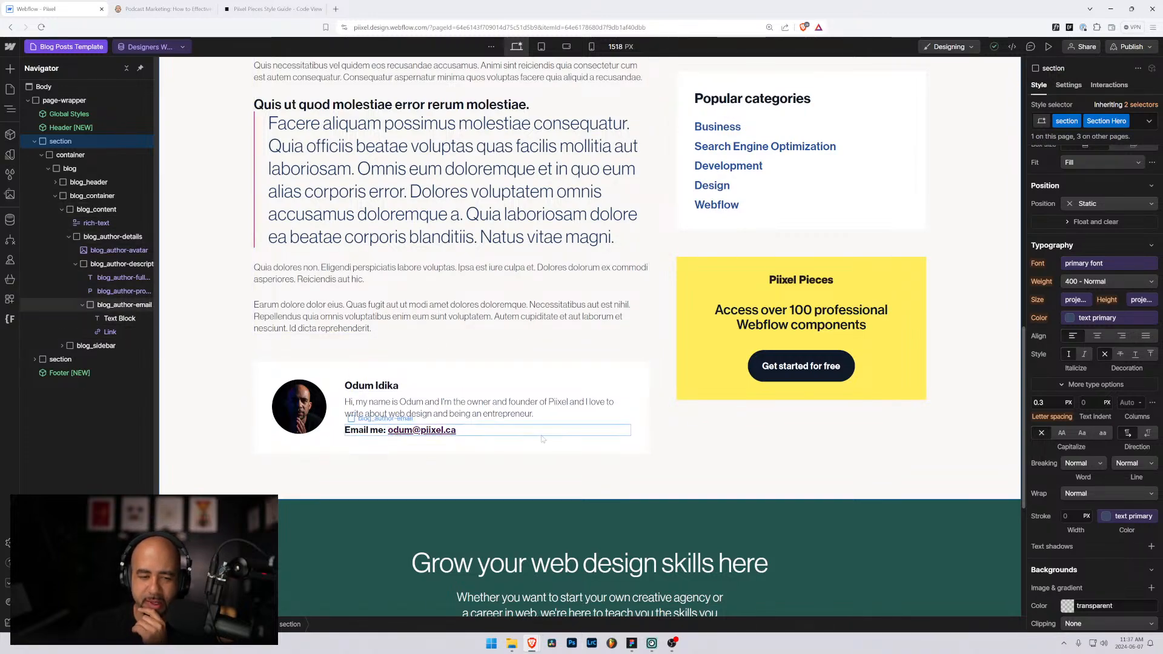
Step: Scroll through the Designers Who Changed the Web post, checking the body and author card
{"action": "scroll", "coordinate": [513, 410], "scroll_direction": "up", "scroll_amount": 3}
{"action": "scroll", "coordinate": [512, 410], "scroll_direction": "up", "scroll_amount": 10}
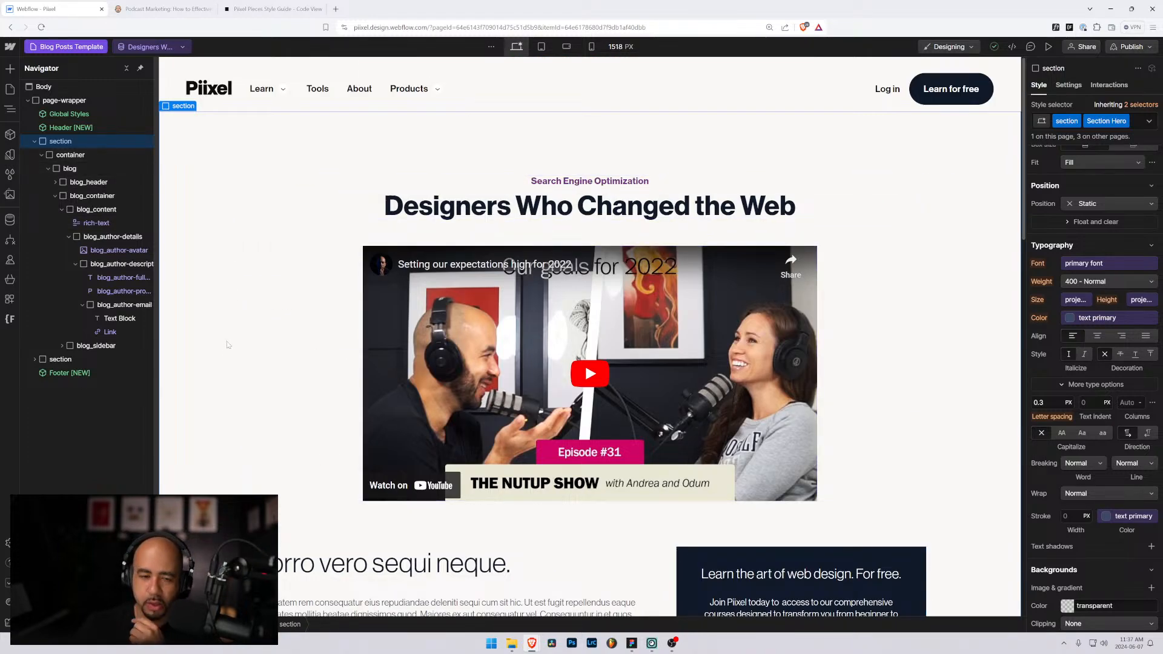
{"action": "scroll", "coordinate": [394, 330], "scroll_direction": "down", "scroll_amount": 7}
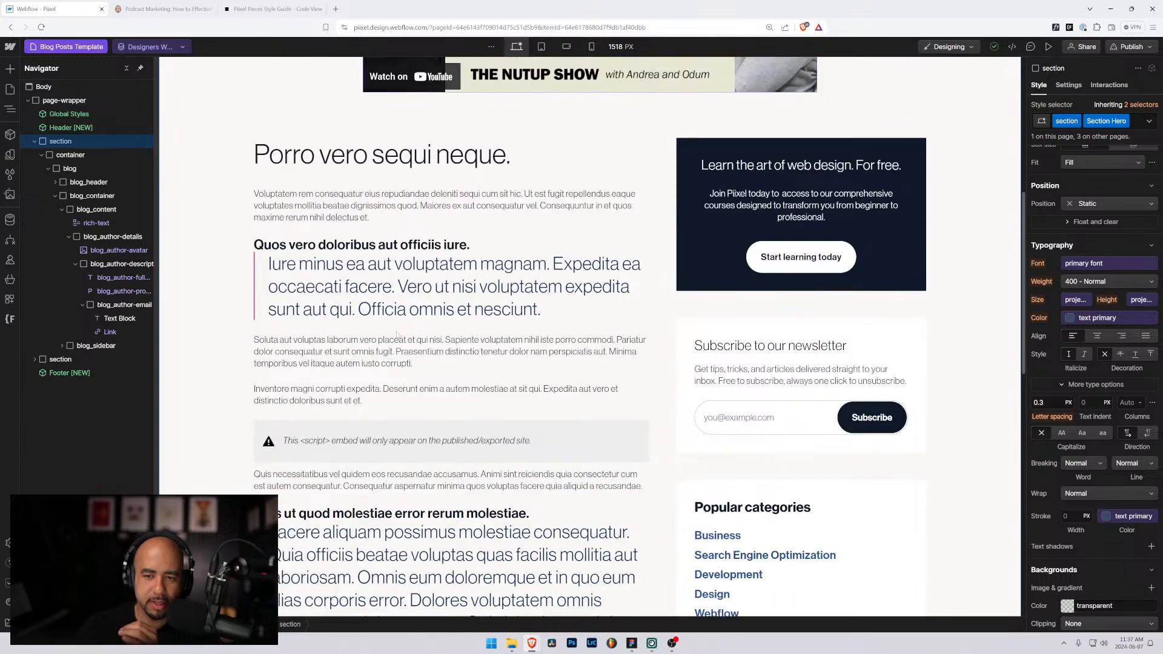
{"action": "scroll", "coordinate": [397, 332], "scroll_direction": "down", "scroll_amount": 8}
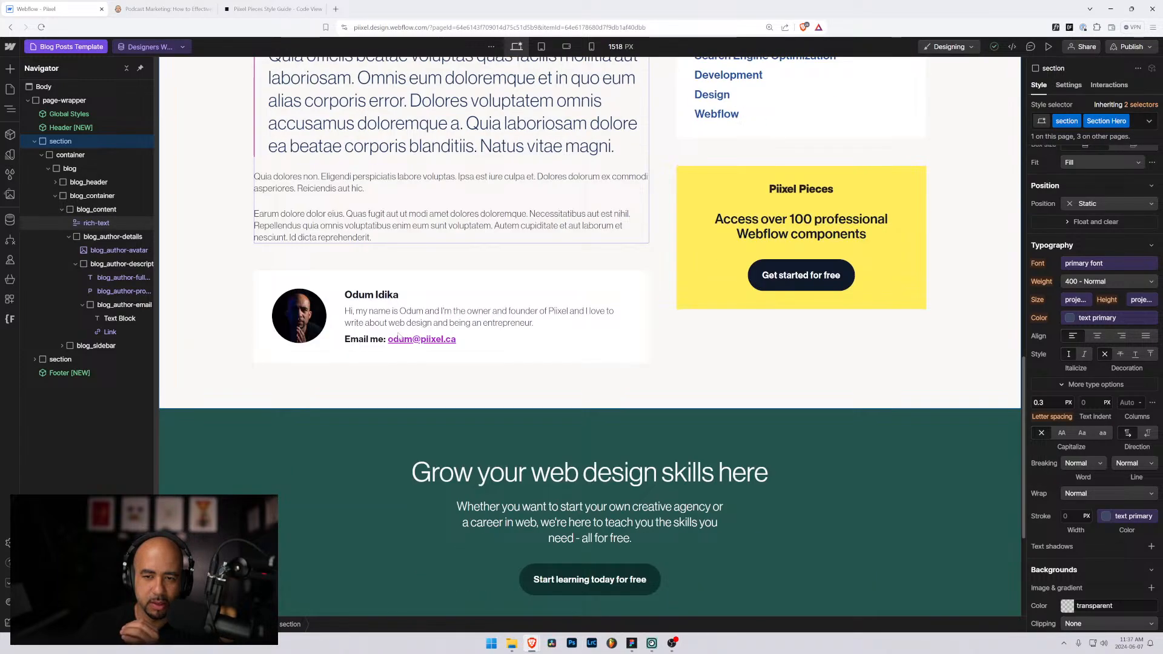
{"action": "scroll", "coordinate": [391, 334], "scroll_direction": "down", "scroll_amount": 2}
{"action": "scroll", "coordinate": [250, 272], "scroll_direction": "up", "scroll_amount": 3}
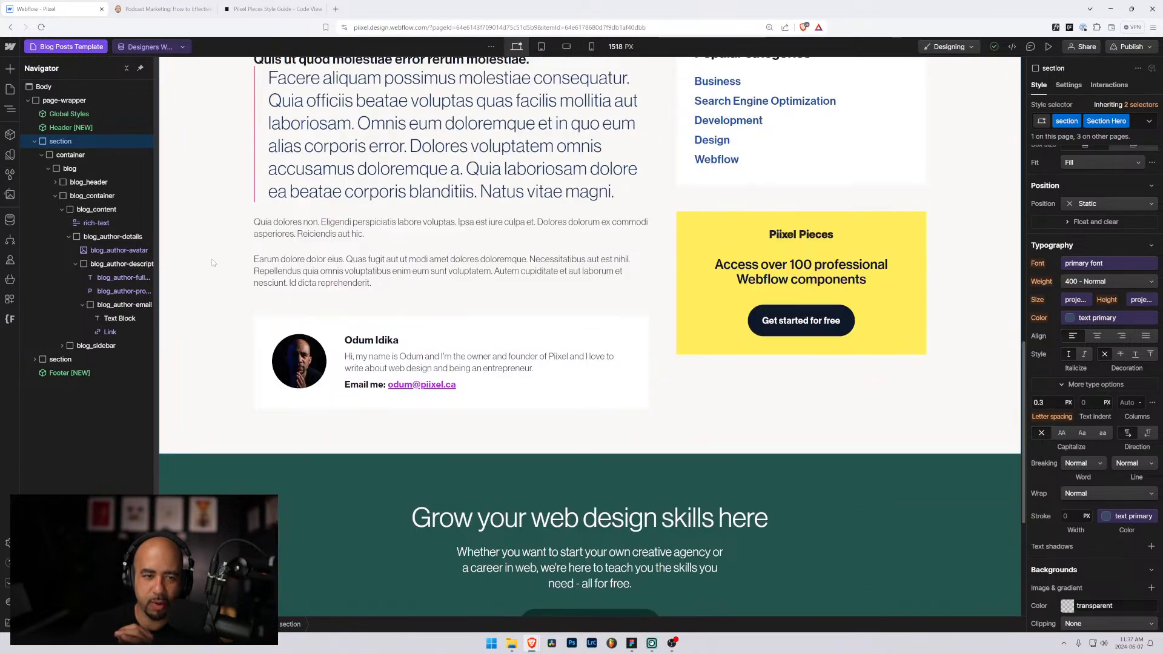
{"action": "scroll", "coordinate": [442, 390], "scroll_direction": "down", "scroll_amount": 2}
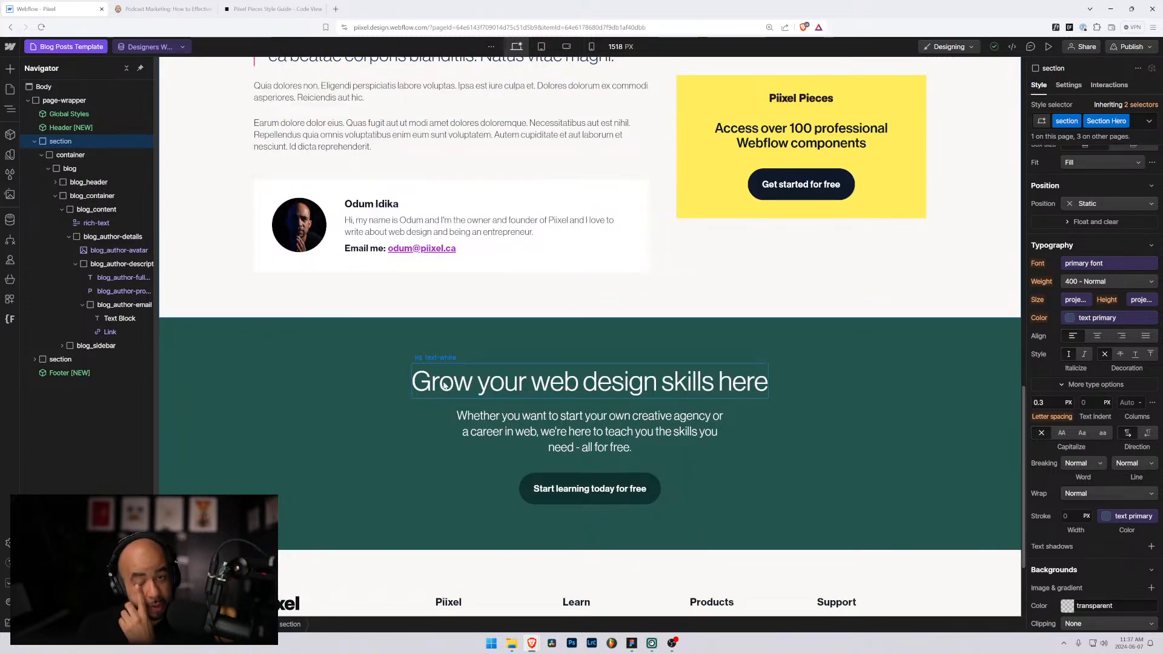
{"action": "scroll", "coordinate": [441, 384], "scroll_direction": "up", "scroll_amount": 11}
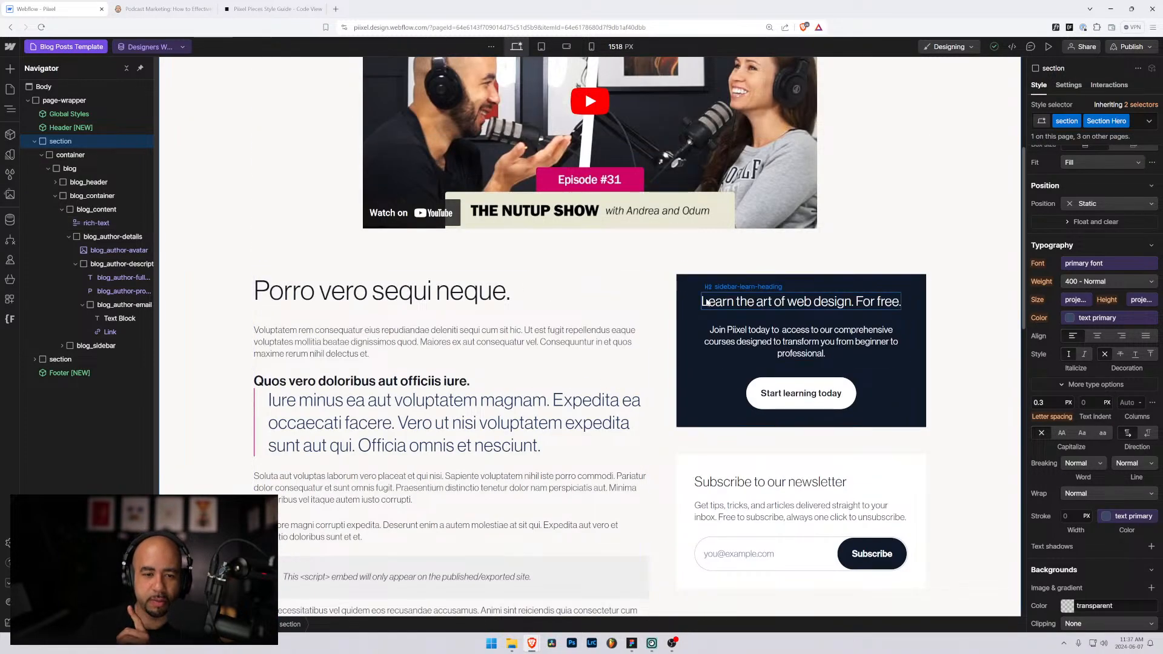
{"action": "left_click", "coordinate": [524, 329]}
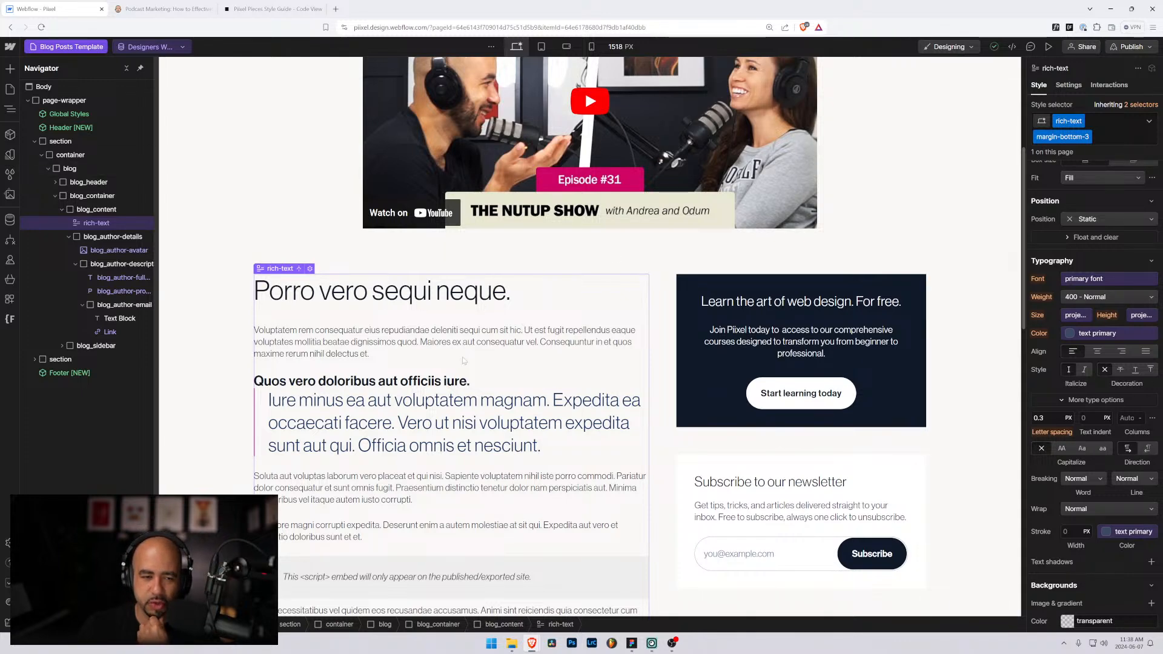
{"action": "scroll", "coordinate": [415, 388], "scroll_direction": "down", "scroll_amount": 4}
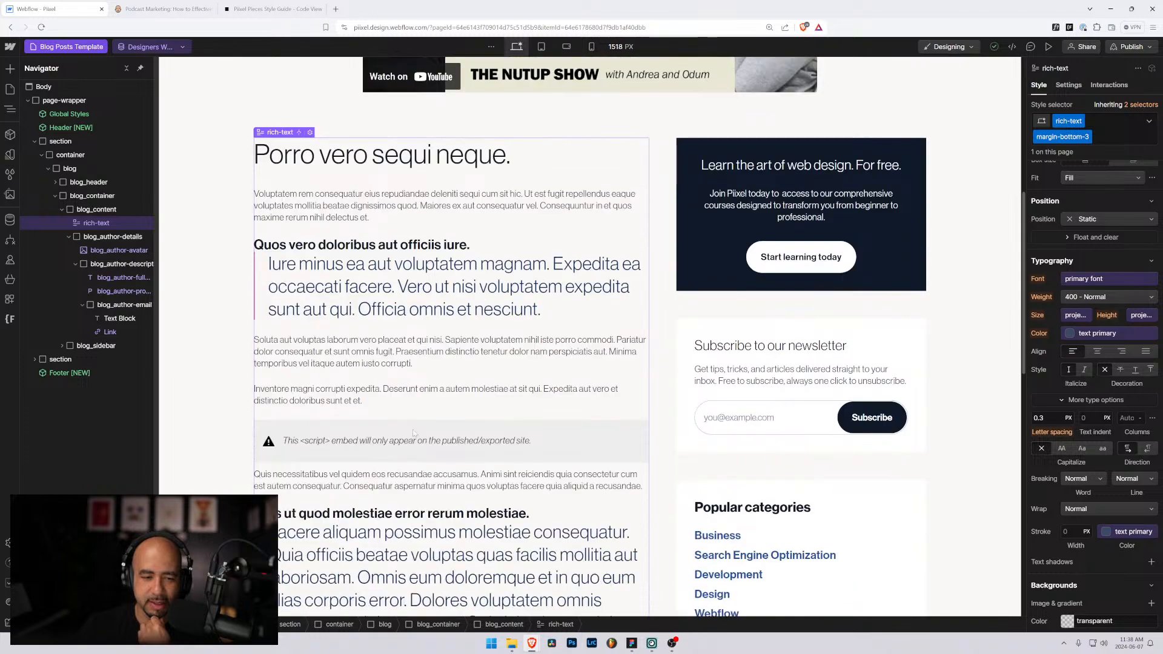
{"action": "scroll", "coordinate": [407, 428], "scroll_direction": "down", "scroll_amount": 3}
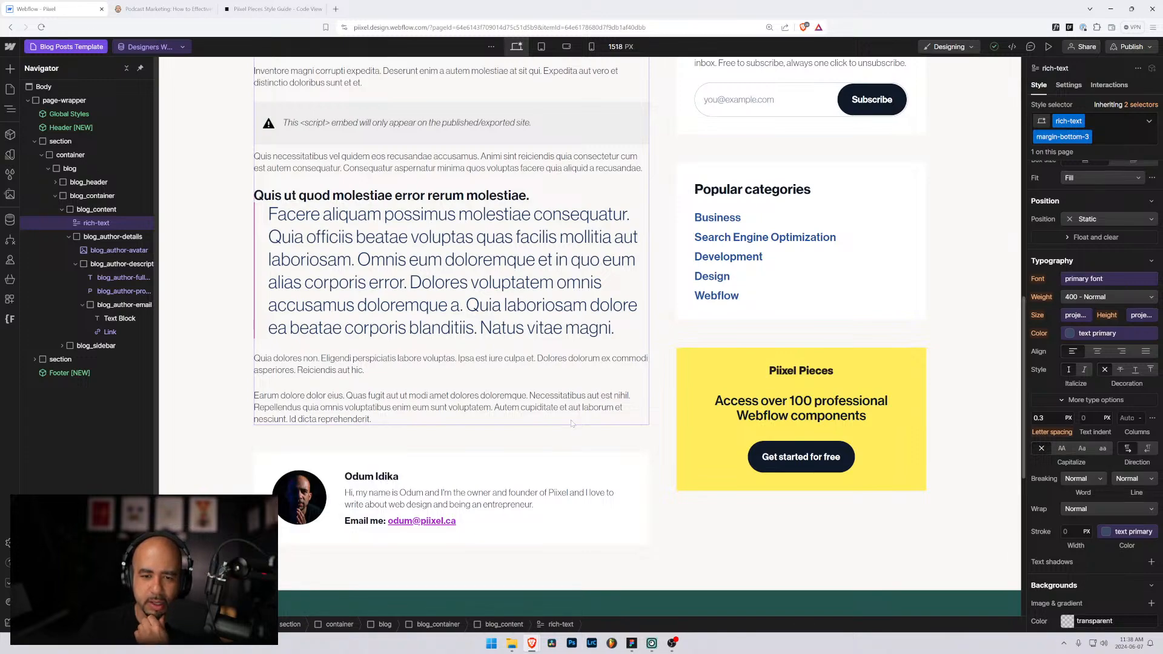
{"action": "scroll", "coordinate": [572, 423], "scroll_direction": "up", "scroll_amount": 9}
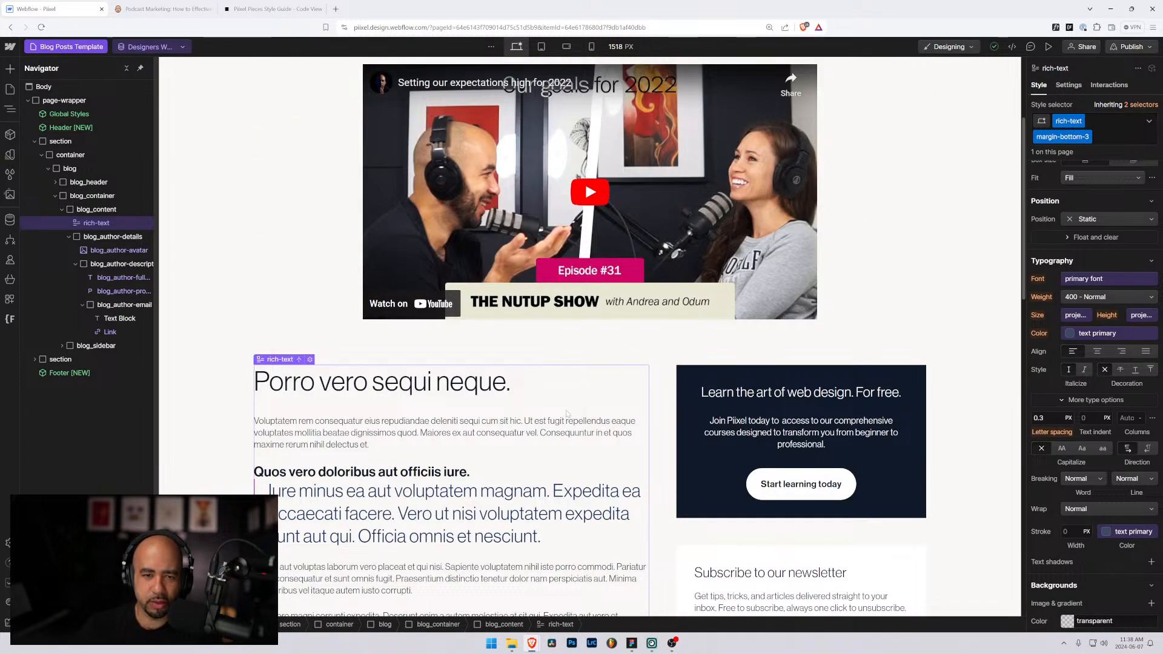
{"action": "scroll", "coordinate": [567, 414], "scroll_direction": "up", "scroll_amount": 3}
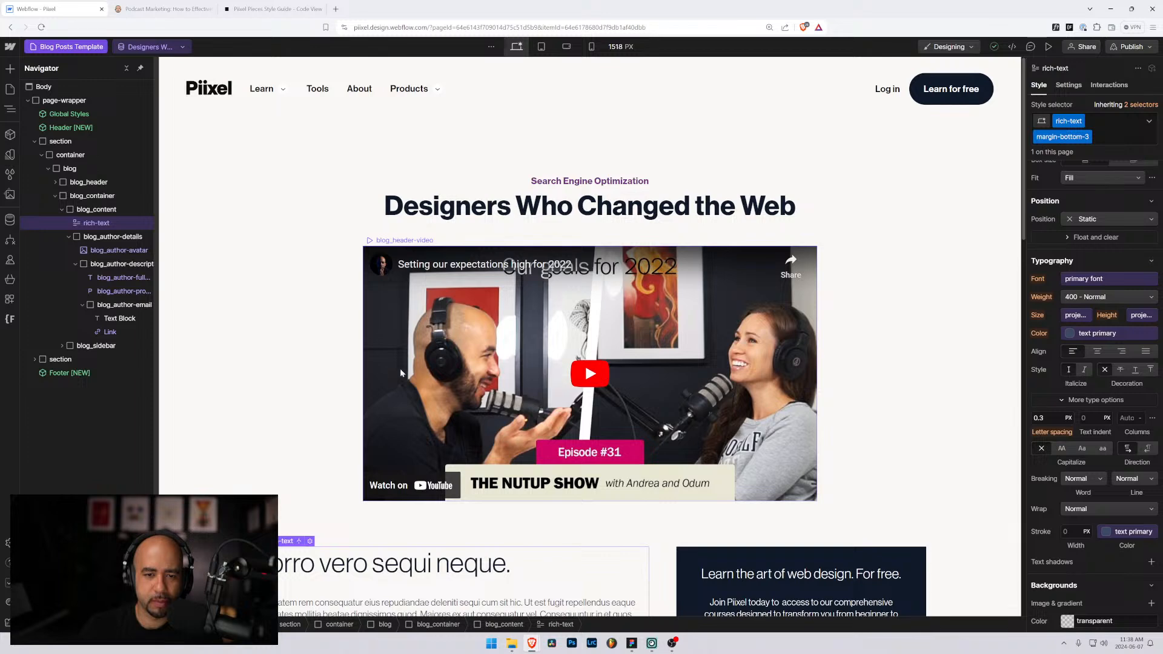
Step: Preview the '7 Must Have Tools For Web Designers' post and scroll down to its author card
{"action": "left_click", "coordinate": [152, 47]}
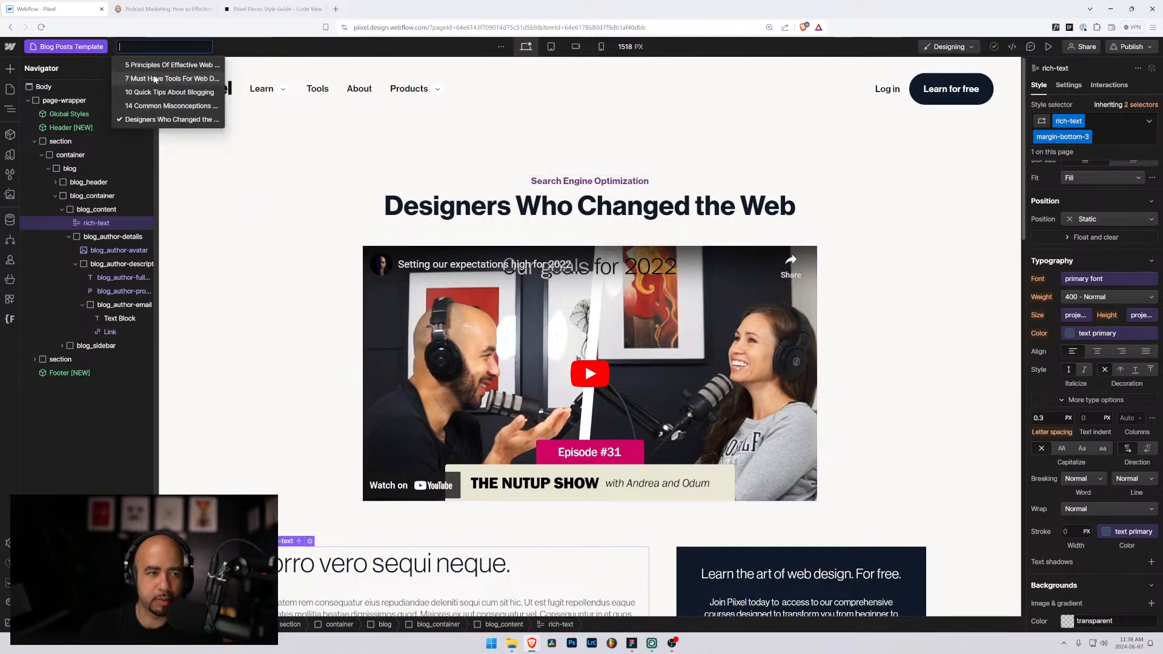
{"action": "left_click", "coordinate": [154, 79]}
{"action": "scroll", "coordinate": [267, 374], "scroll_direction": "down", "scroll_amount": 5}
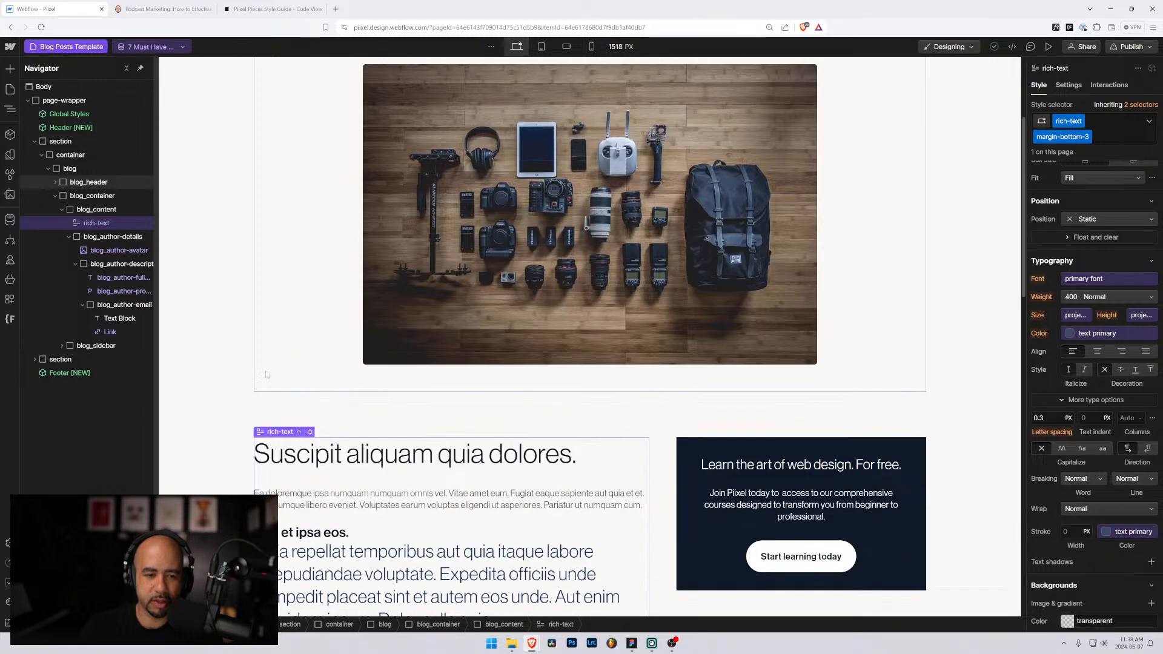
{"action": "scroll", "coordinate": [219, 415], "scroll_direction": "down", "scroll_amount": 1}
{"action": "left_click", "coordinate": [221, 408]}
{"action": "scroll", "coordinate": [500, 255], "scroll_direction": "up", "scroll_amount": 3}
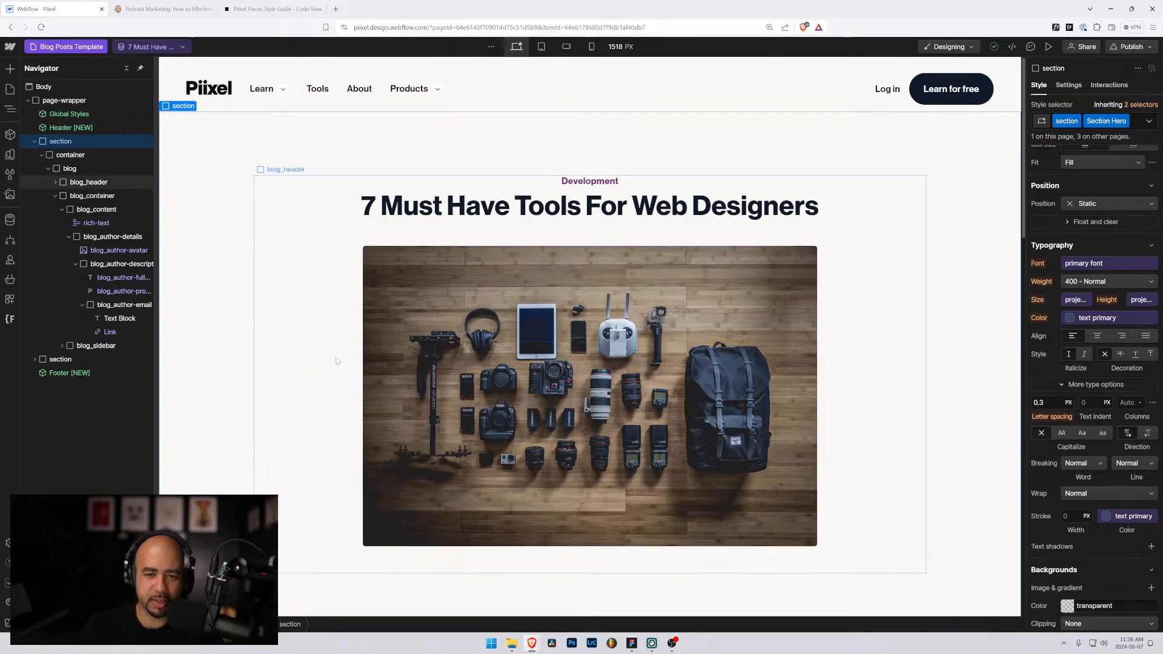
{"action": "scroll", "coordinate": [336, 361], "scroll_direction": "down", "scroll_amount": 16}
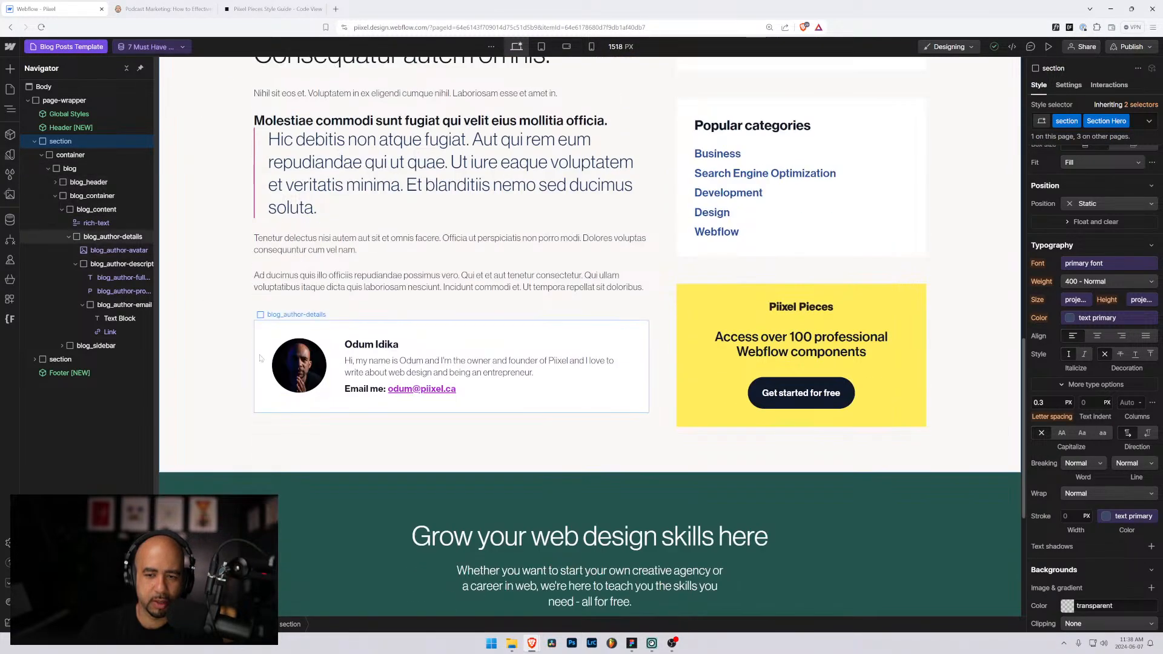
{"action": "scroll", "coordinate": [333, 388], "scroll_direction": "up", "scroll_amount": 3}
{"action": "scroll", "coordinate": [406, 414], "scroll_direction": "down", "scroll_amount": 2}
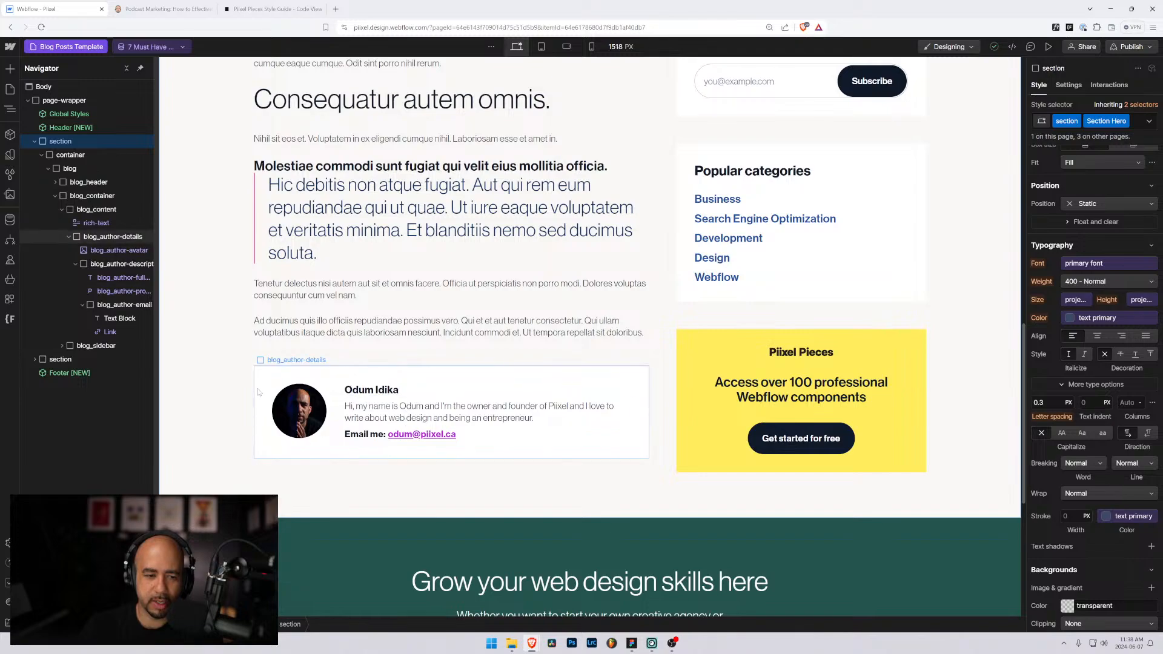
{"action": "scroll", "coordinate": [296, 355], "scroll_direction": "down", "scroll_amount": 6}
{"action": "scroll", "coordinate": [293, 355], "scroll_direction": "up", "scroll_amount": 5}
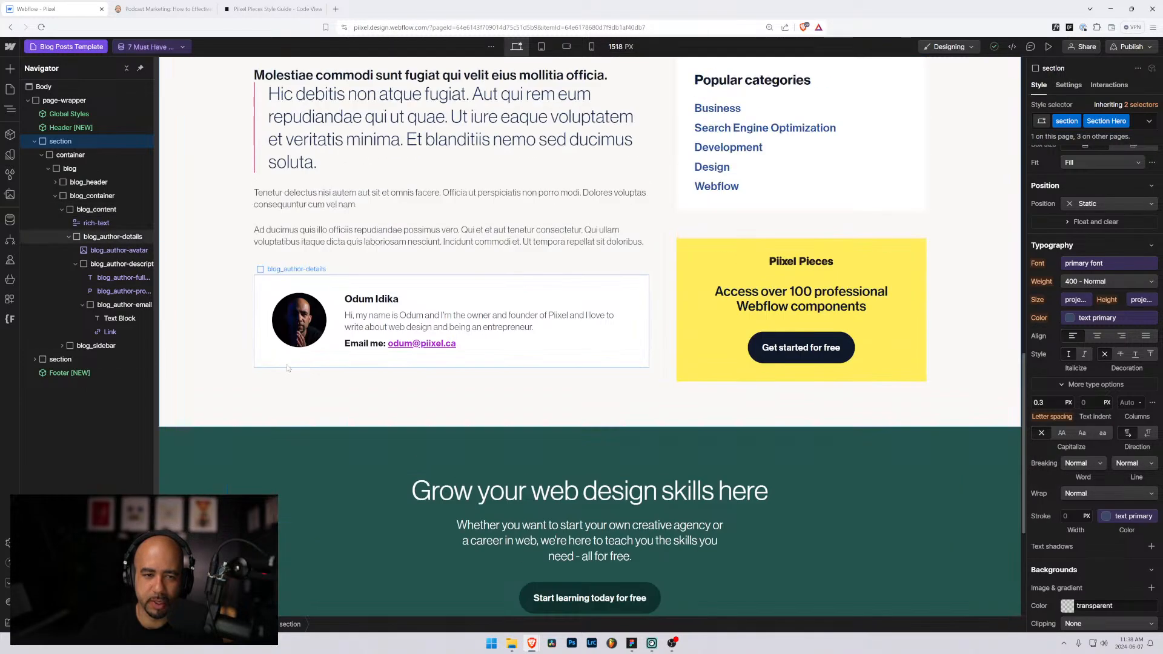
{"action": "scroll", "coordinate": [290, 368], "scroll_direction": "up", "scroll_amount": 16}
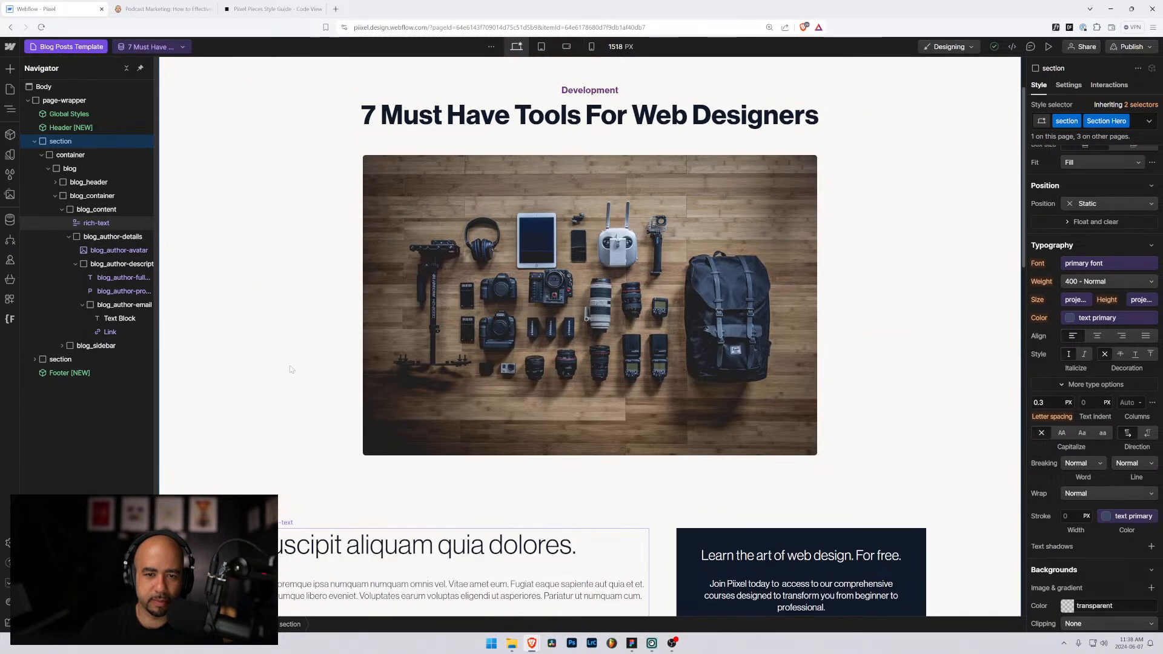
{"action": "scroll", "coordinate": [290, 369], "scroll_direction": "up", "scroll_amount": 3}
{"action": "left_click", "coordinate": [168, 44]}
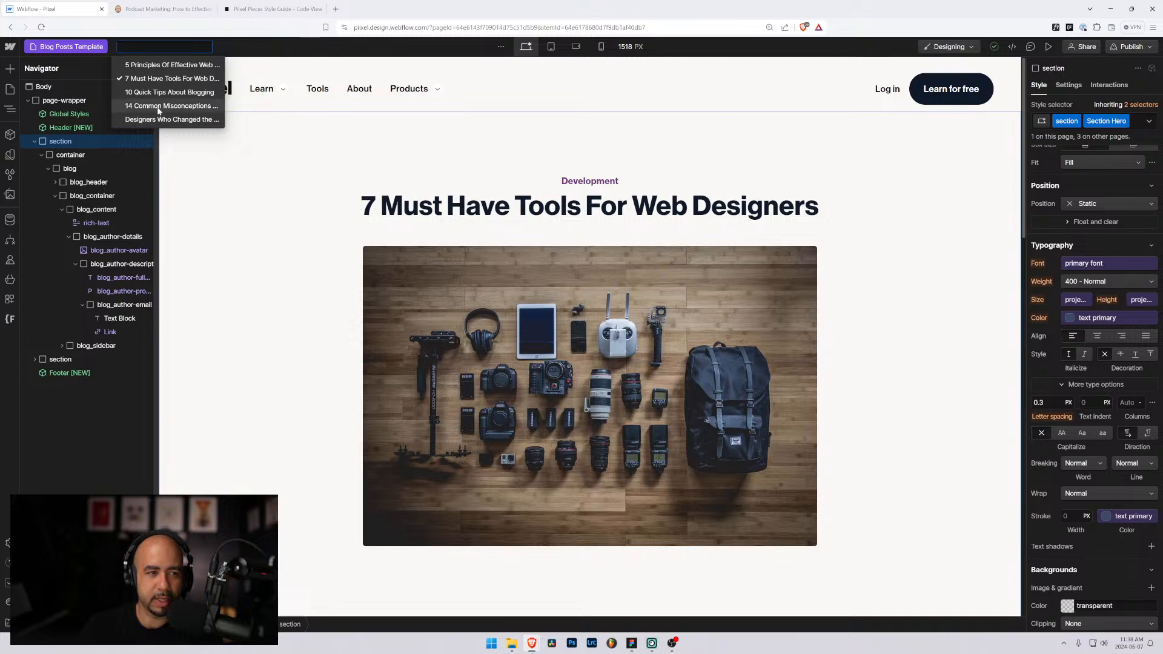
Step: Preview the 14 Common Misconceptions post and set the header image's corner radius to 0
{"action": "left_click", "coordinate": [159, 107]}
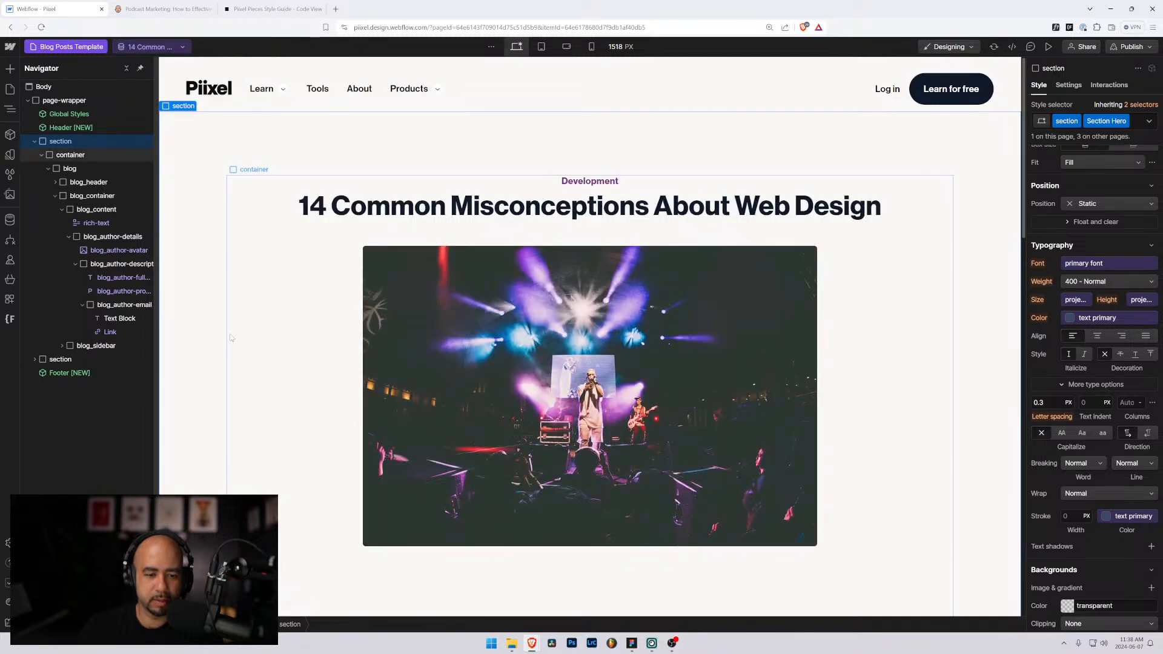
{"action": "scroll", "coordinate": [223, 342], "scroll_direction": "down", "scroll_amount": 3}
{"action": "left_click", "coordinate": [437, 154]}
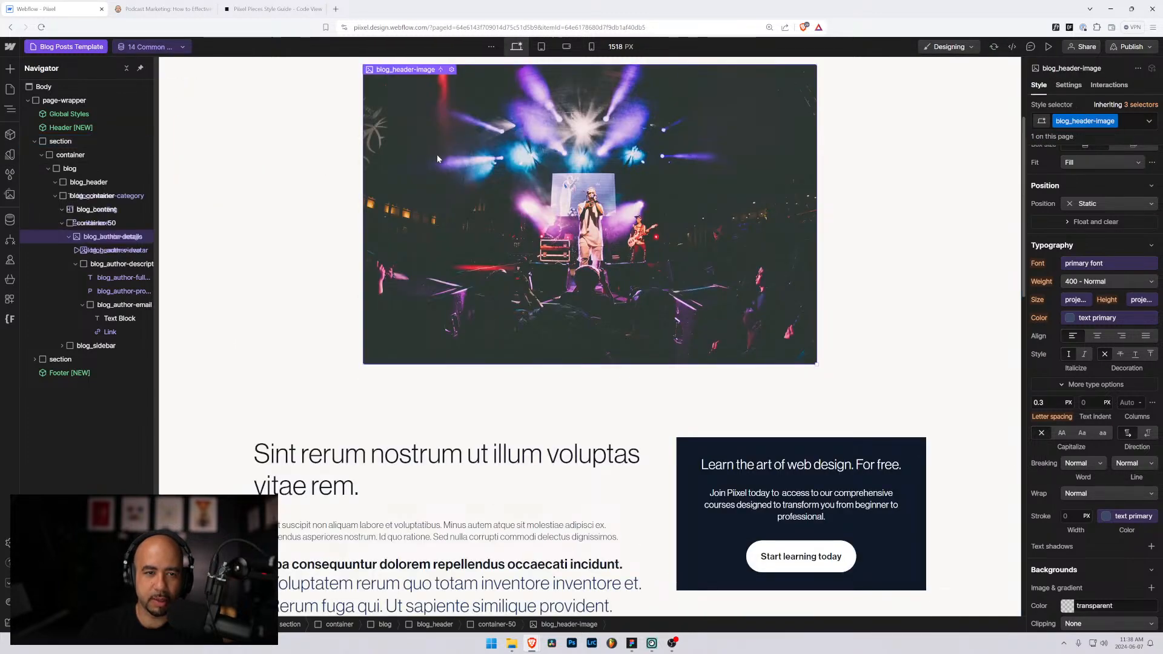
{"action": "scroll", "coordinate": [1053, 240], "scroll_direction": "down", "scroll_amount": 6}
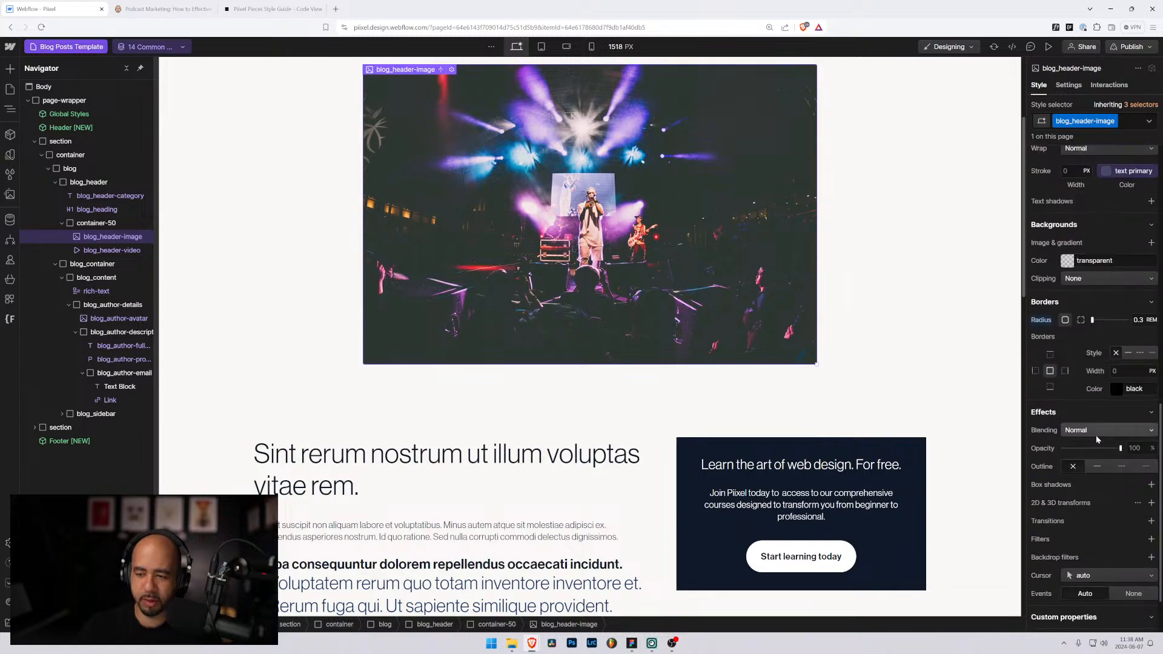
{"action": "left_click", "coordinate": [1042, 321], "text": "alt"}
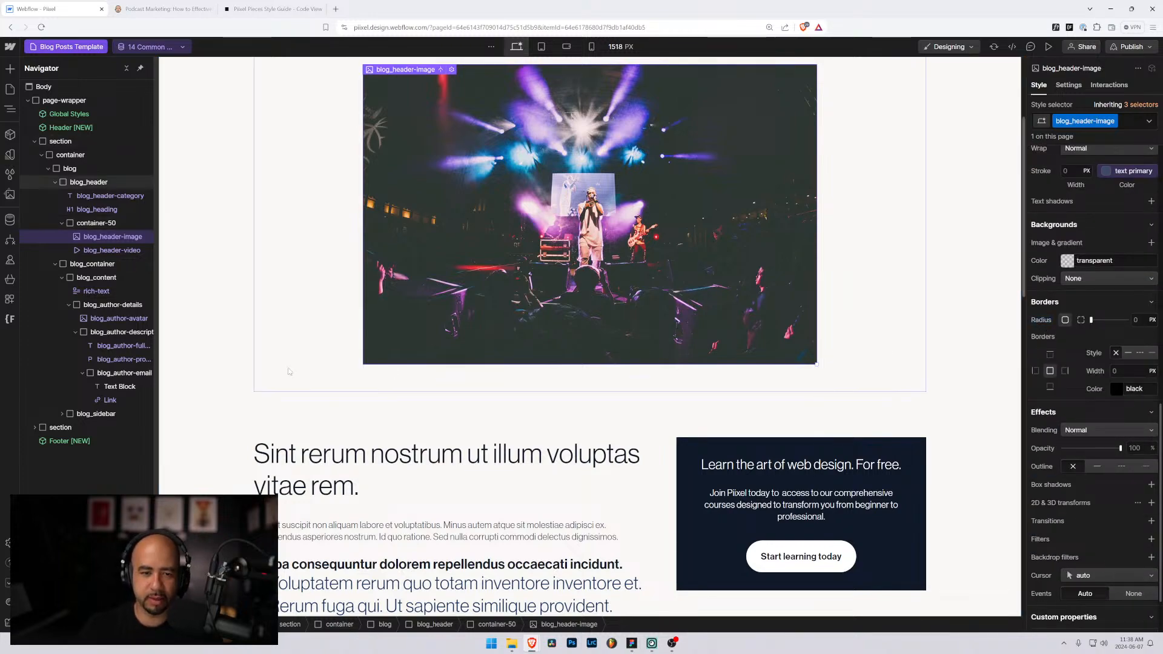
Step: Review the square-cornered header image on the canvas, then switch to the Neil Patel reference article
{"action": "scroll", "coordinate": [172, 359], "scroll_direction": "up", "scroll_amount": 3}
{"action": "left_click", "coordinate": [213, 340]}
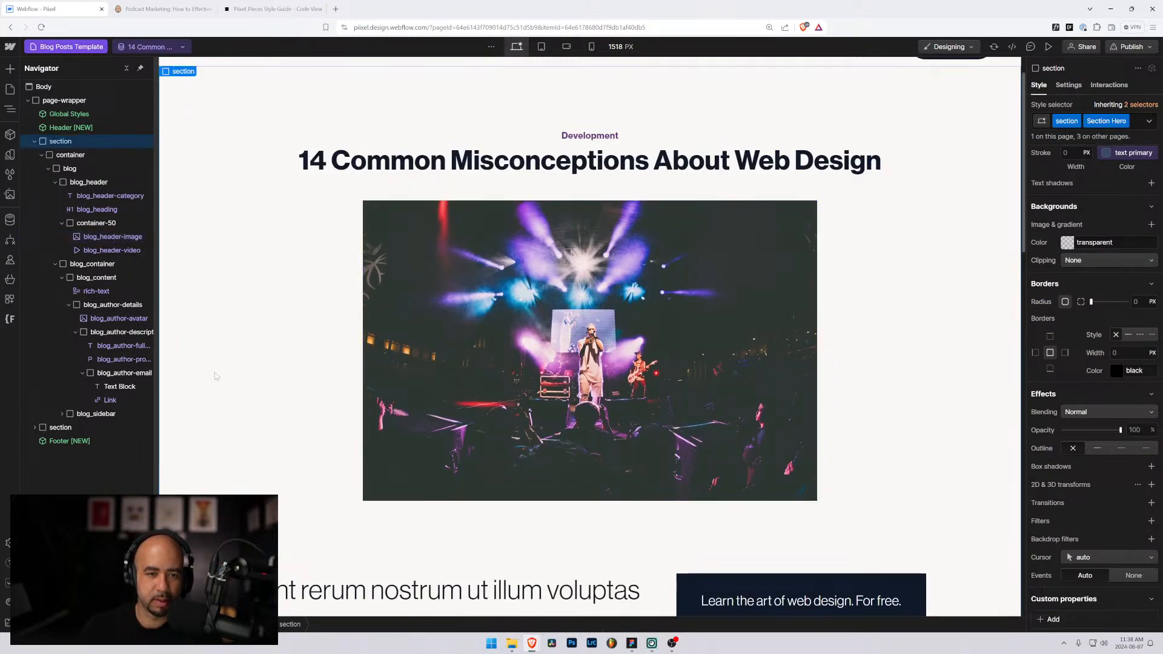
{"action": "scroll", "coordinate": [214, 364], "scroll_direction": "down", "scroll_amount": 5}
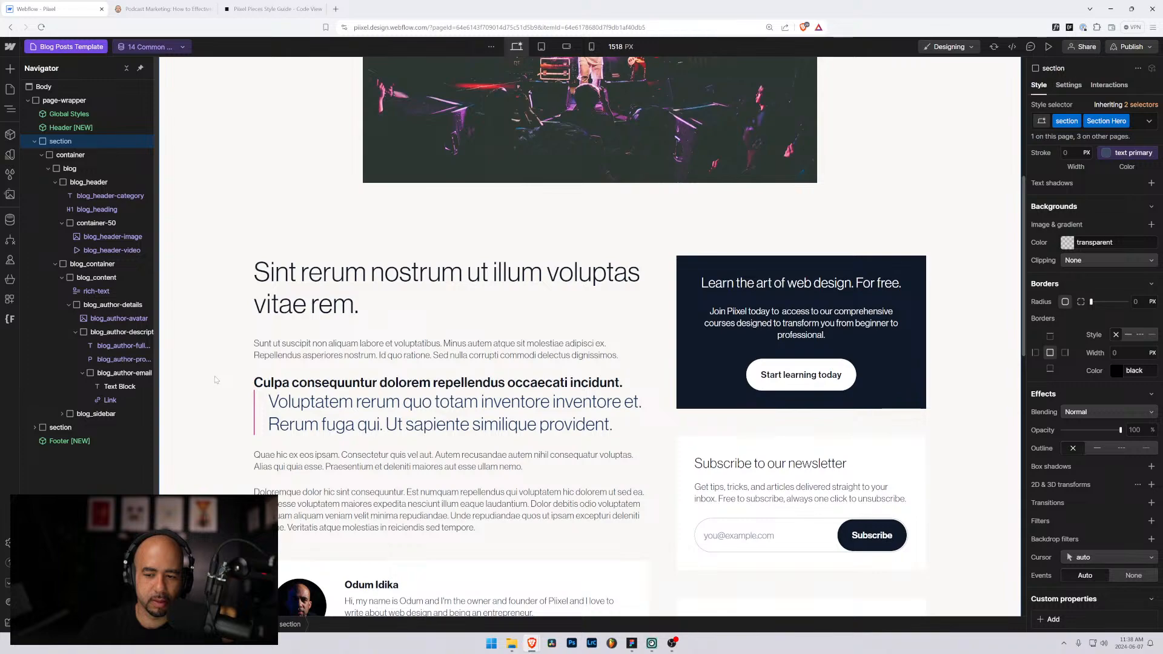
{"action": "scroll", "coordinate": [373, 373], "scroll_direction": "up", "scroll_amount": 6}
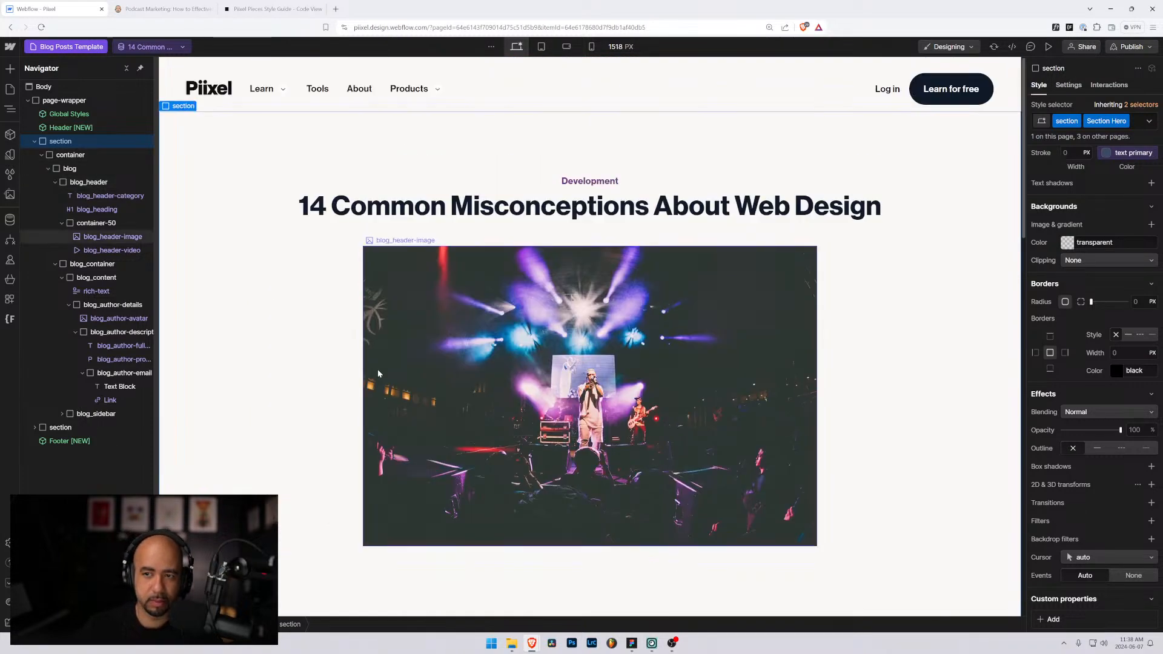
{"action": "scroll", "coordinate": [376, 373], "scroll_direction": "down", "scroll_amount": 10}
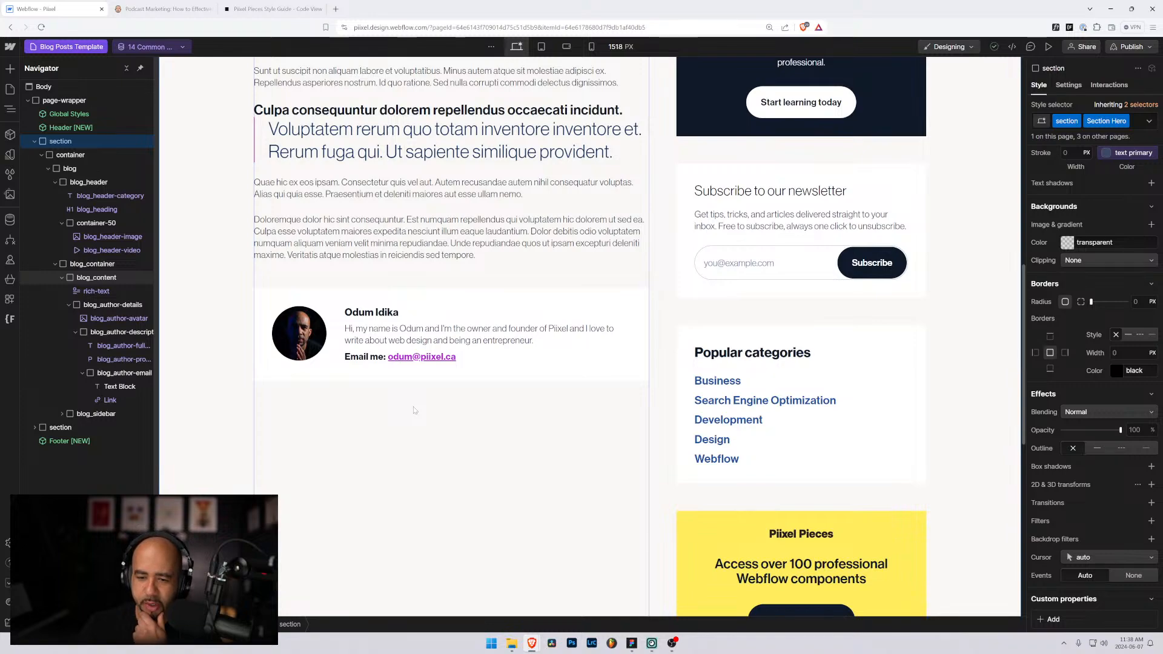
{"action": "scroll", "coordinate": [414, 411], "scroll_direction": "down", "scroll_amount": 3}
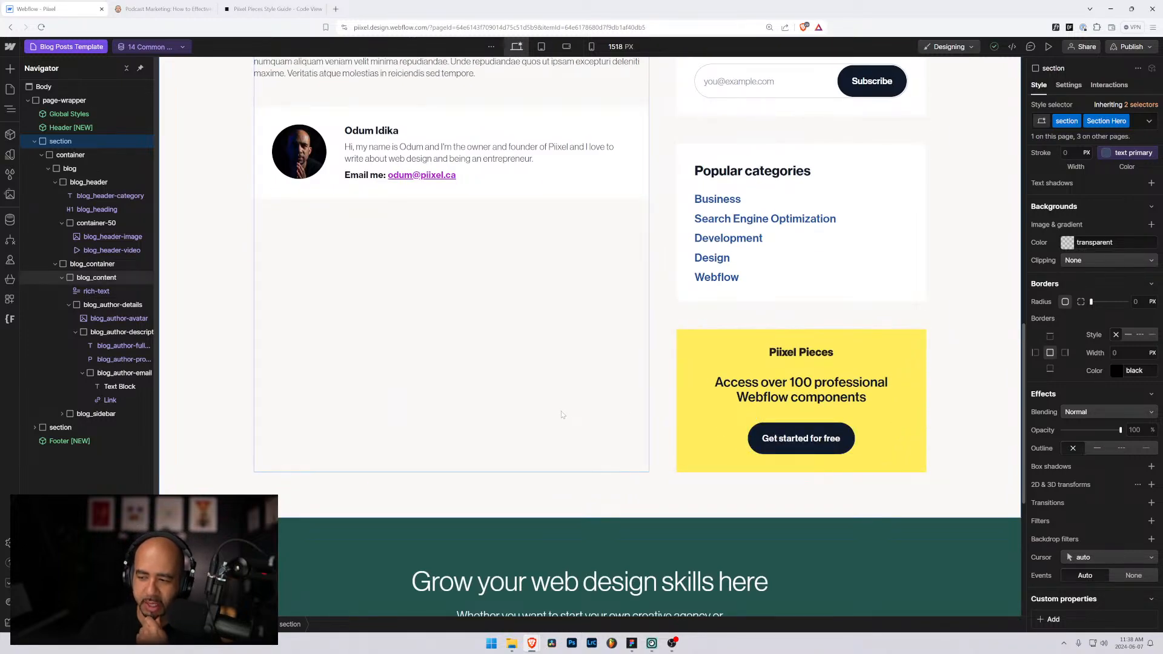
{"action": "scroll", "coordinate": [674, 411], "scroll_direction": "up", "scroll_amount": 15}
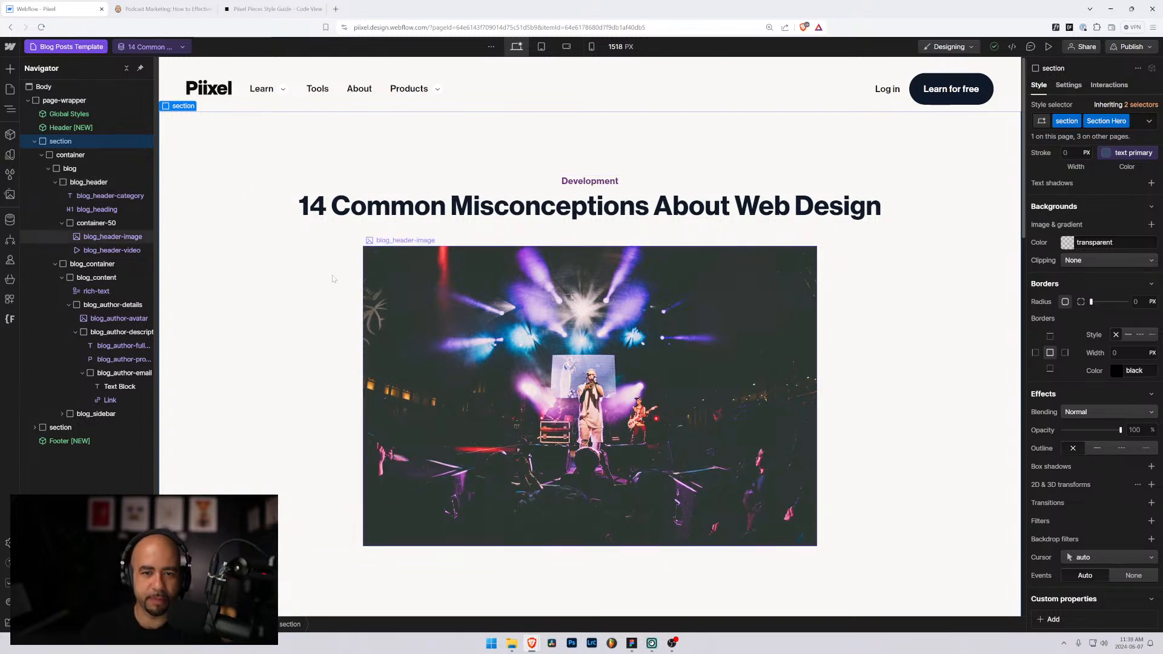
{"action": "scroll", "coordinate": [229, 273], "scroll_direction": "down", "scroll_amount": 3}
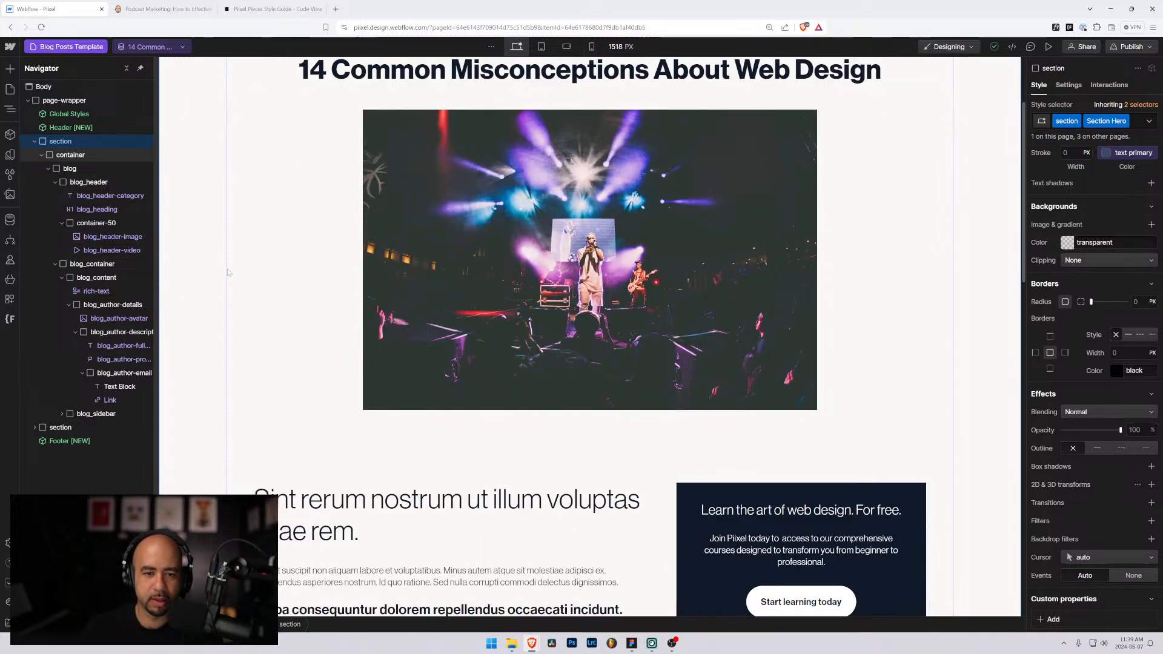
{"action": "scroll", "coordinate": [231, 267], "scroll_direction": "up", "scroll_amount": 3}
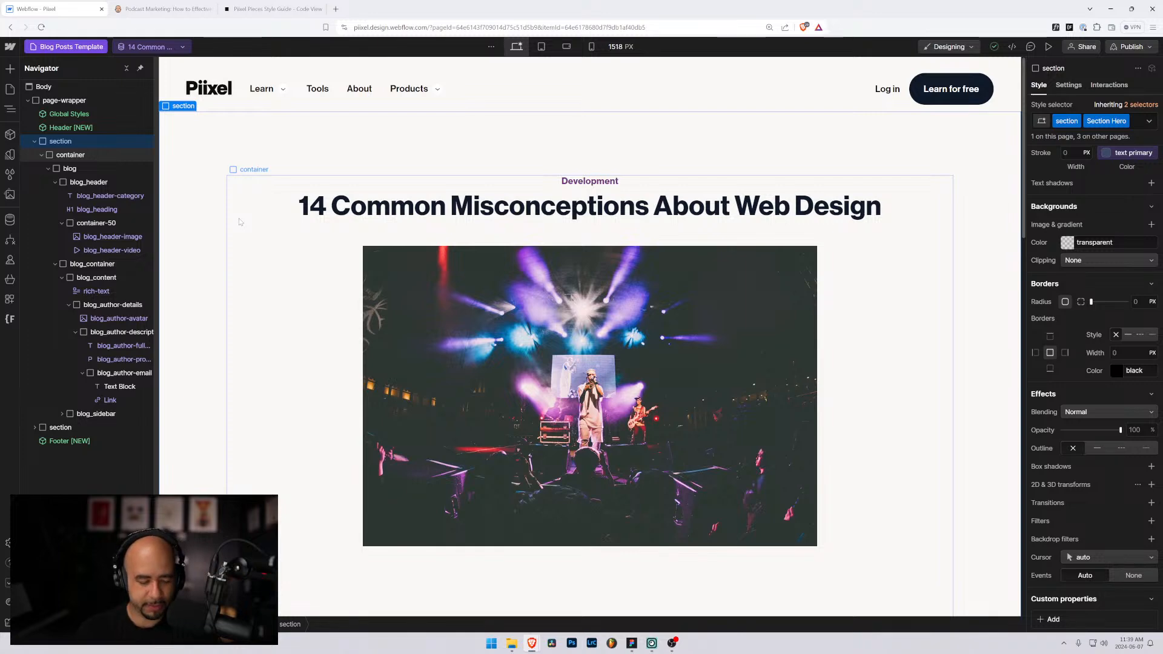
{"action": "left_click", "coordinate": [567, 304]}
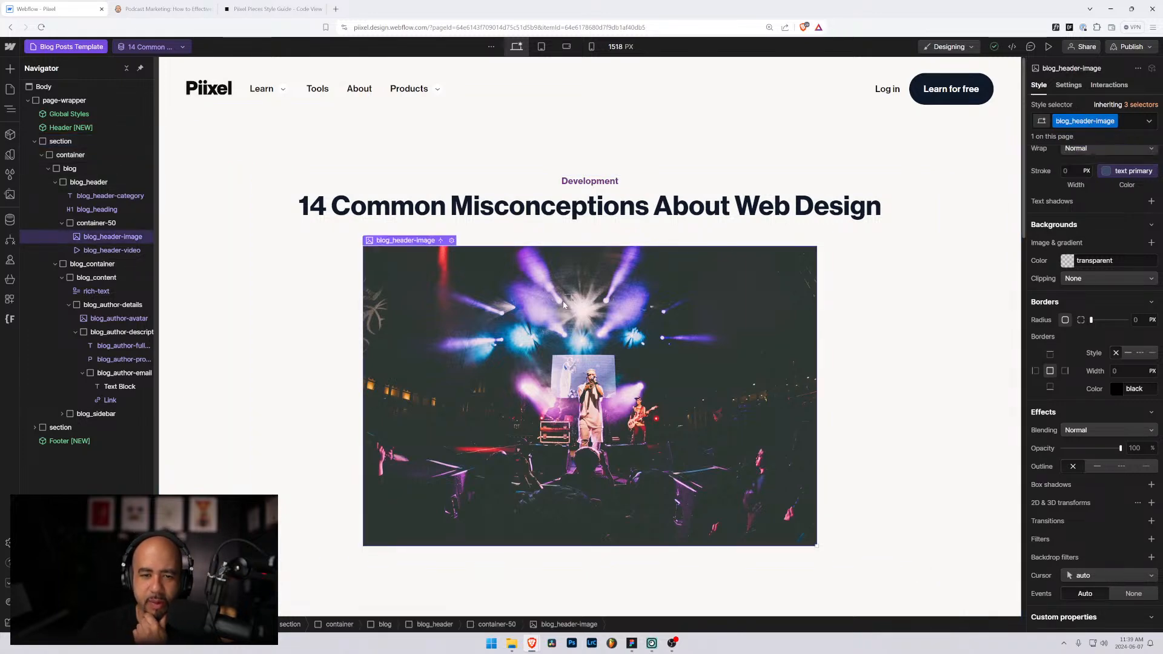
{"action": "scroll", "coordinate": [564, 304], "scroll_direction": "down", "scroll_amount": 2}
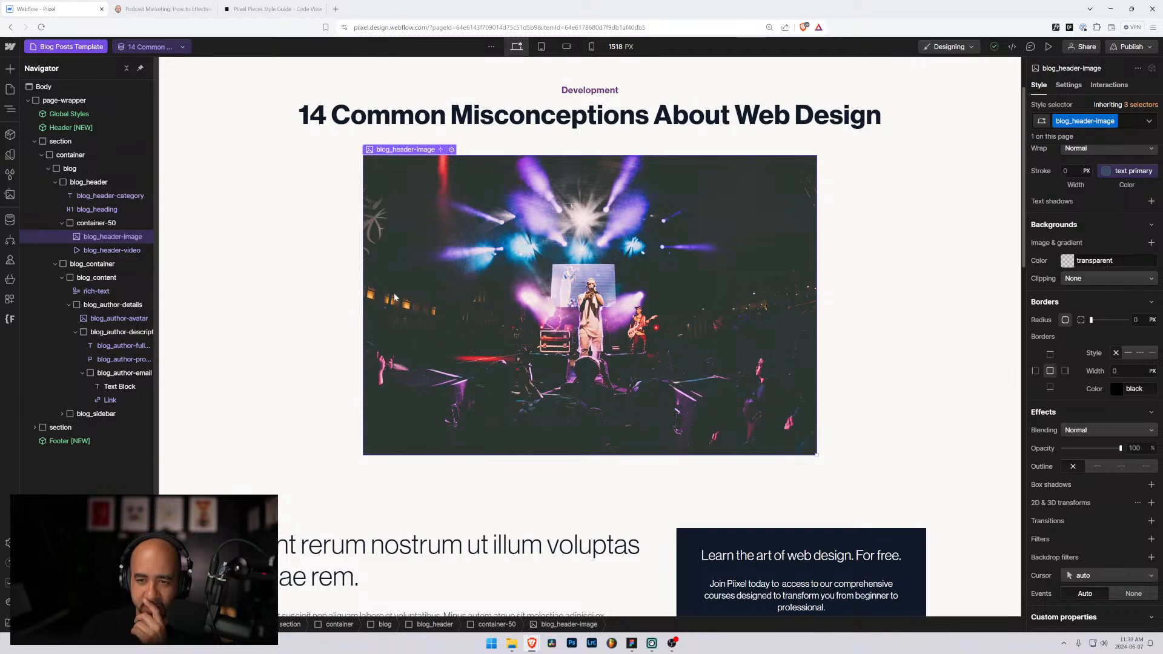
{"action": "scroll", "coordinate": [395, 297], "scroll_direction": "up", "scroll_amount": 2}
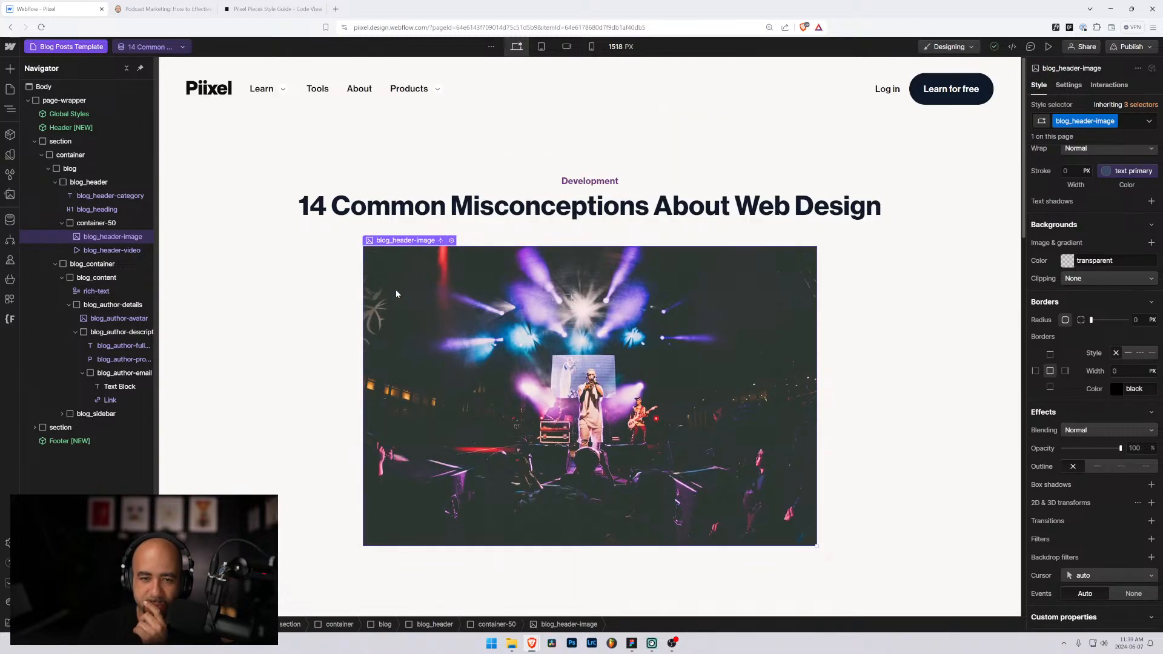
{"action": "scroll", "coordinate": [376, 284], "scroll_direction": "down", "scroll_amount": 5}
{"action": "scroll", "coordinate": [369, 297], "scroll_direction": "up", "scroll_amount": 5}
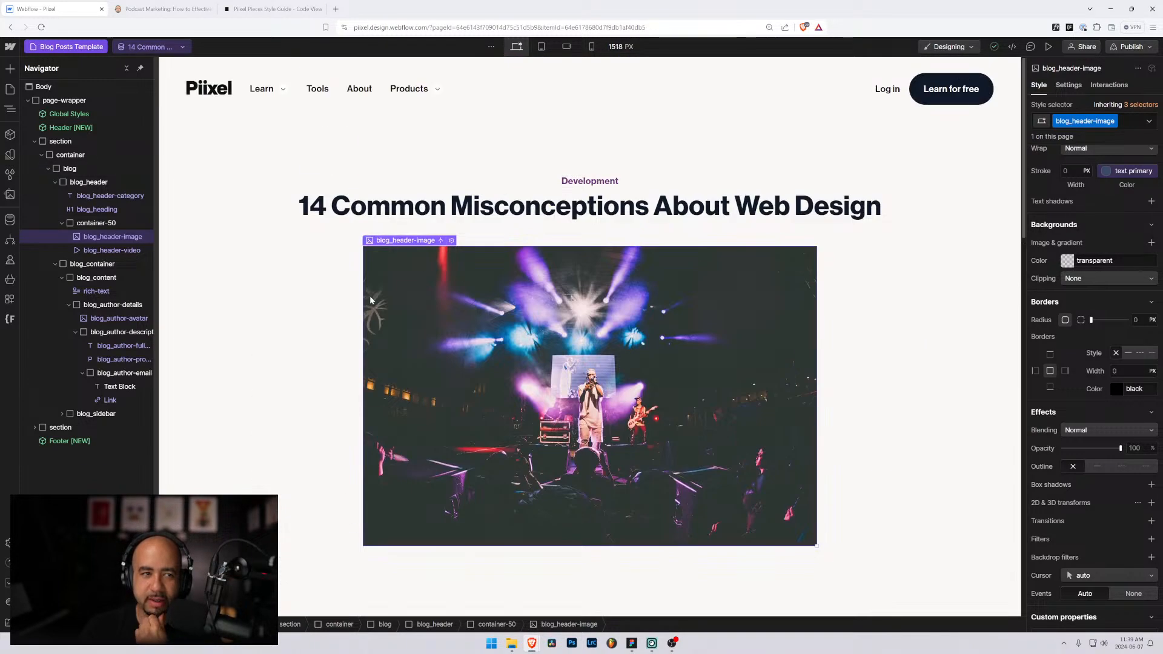
{"action": "key", "text": "ctrl+Tab"}
{"action": "scroll", "coordinate": [1125, 296], "scroll_direction": "up", "scroll_amount": 10}
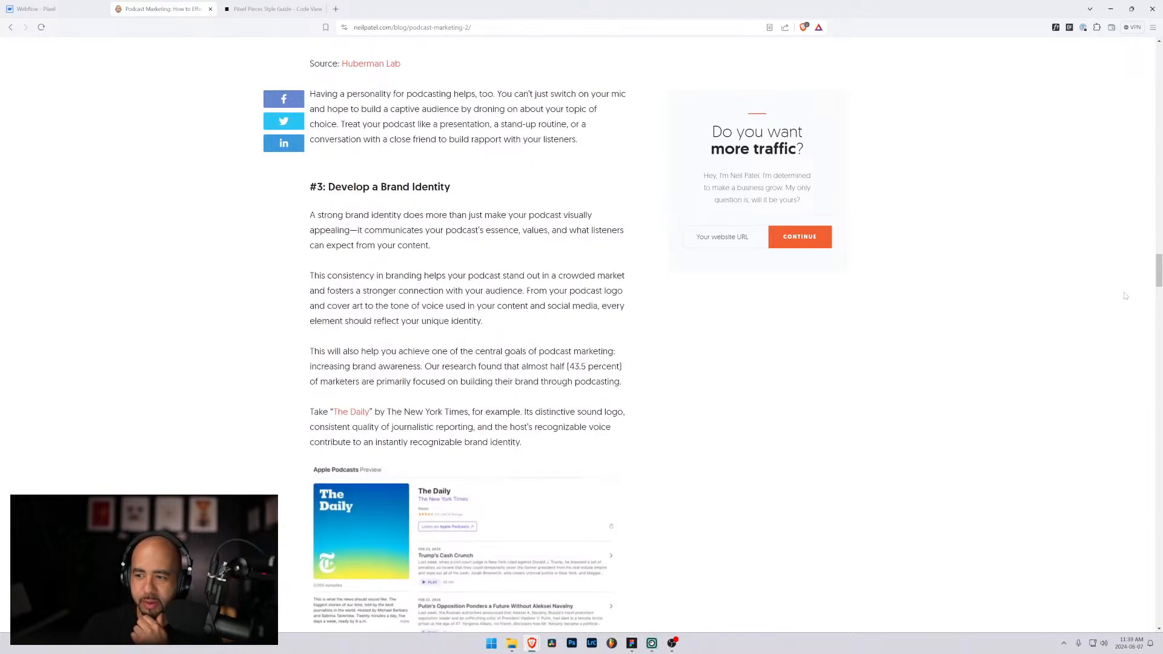
Step: Scroll to the top of the reference article and highlight its title and breadcrumb
{"action": "left_click_drag", "start_coordinate": [1158, 274], "coordinate": [1157, 45]}
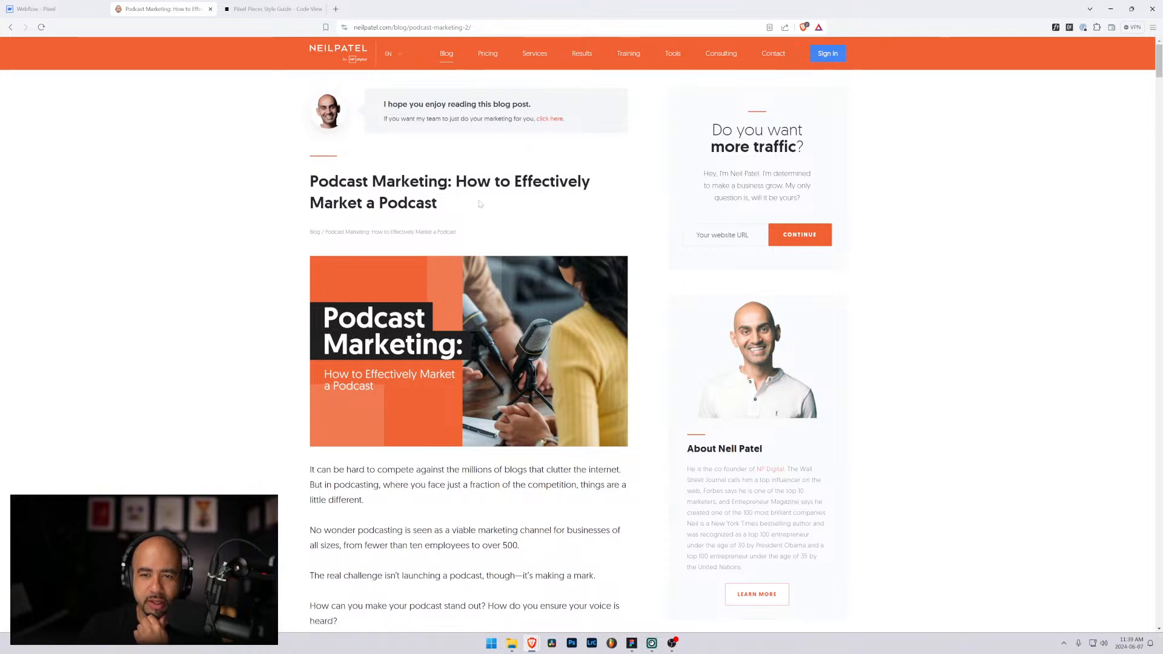
{"action": "left_click_drag", "start_coordinate": [311, 179], "coordinate": [476, 207]}
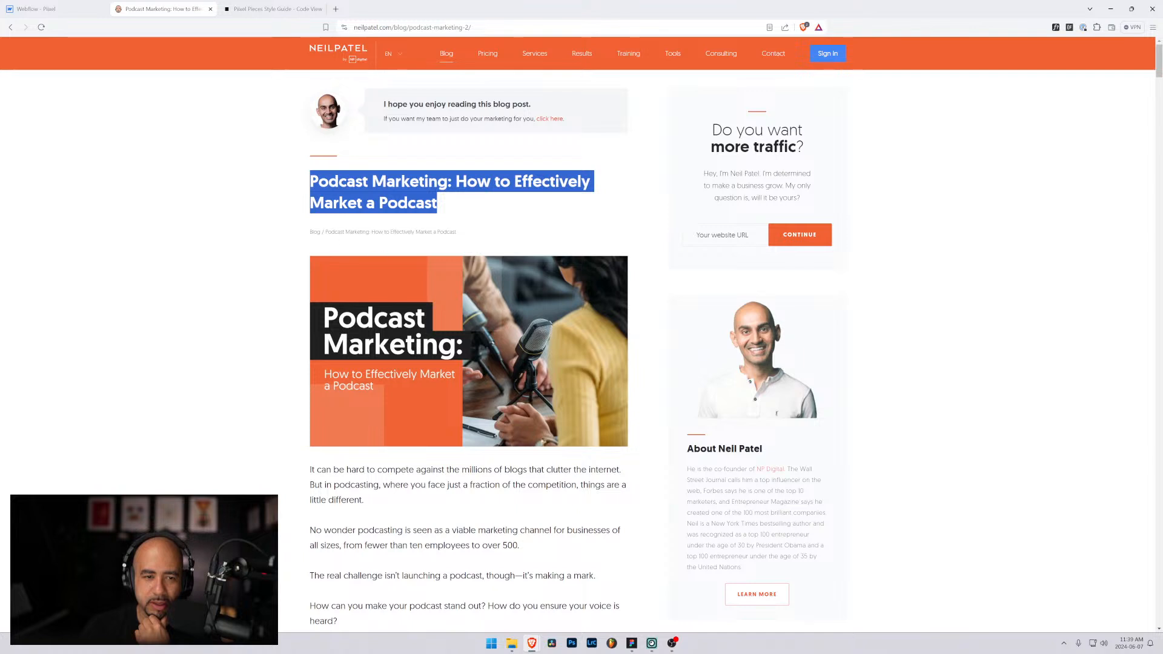
{"action": "left_click_drag", "start_coordinate": [456, 232], "coordinate": [332, 240]}
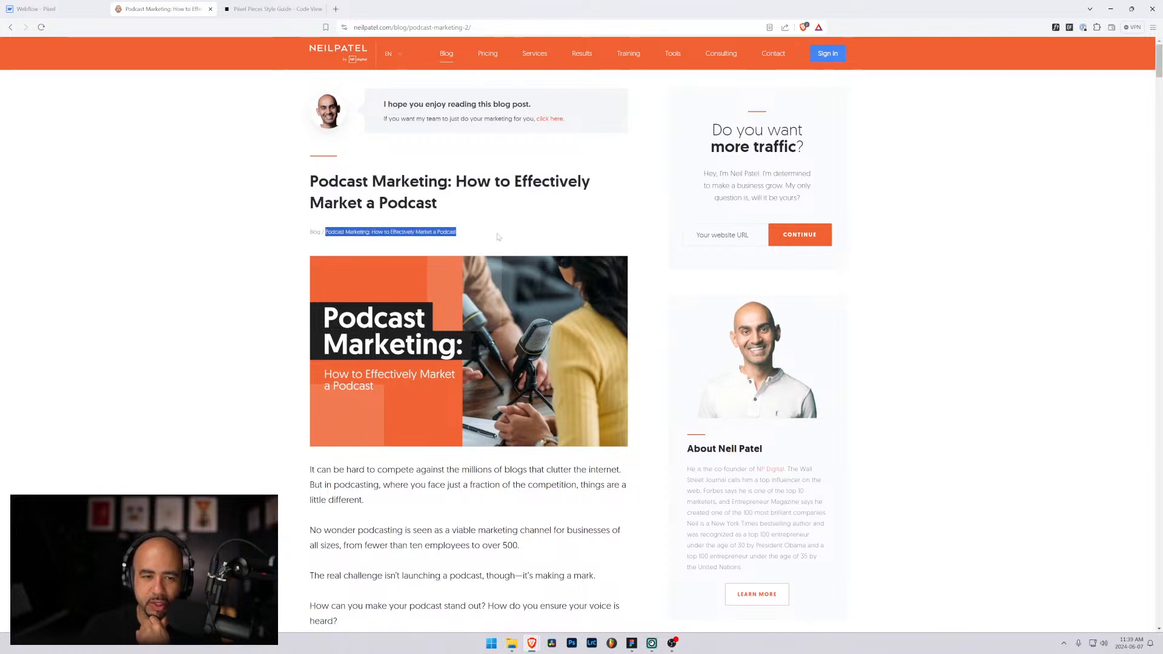
{"action": "left_click_drag", "start_coordinate": [498, 237], "coordinate": [325, 233]}
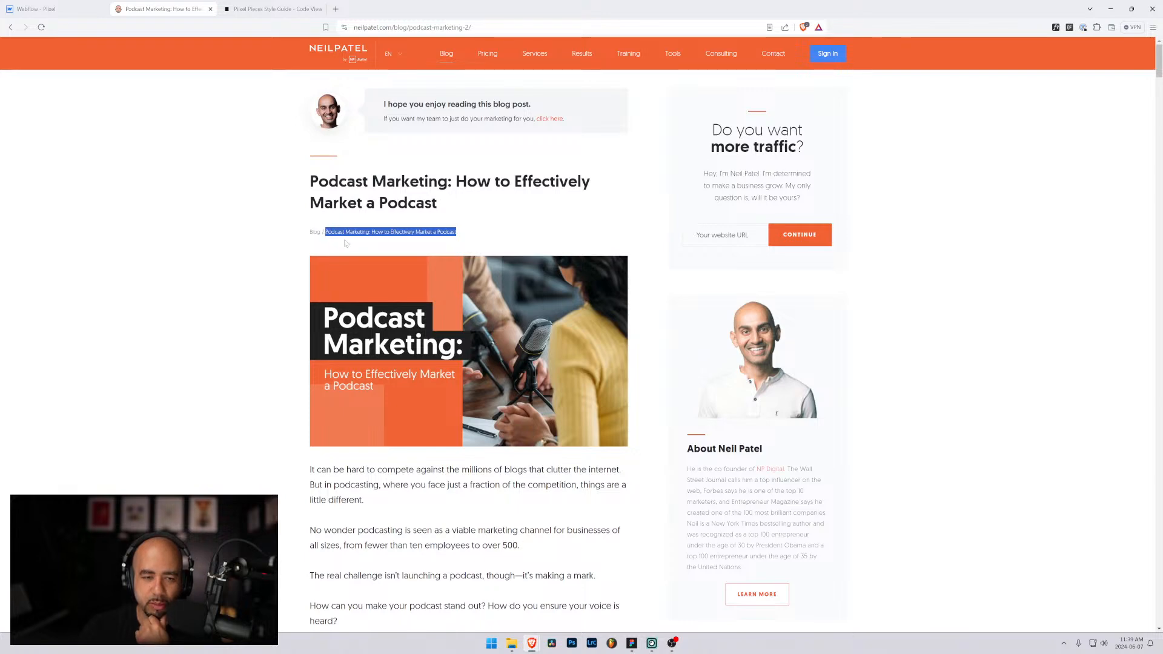
{"action": "left_click", "coordinate": [548, 229]}
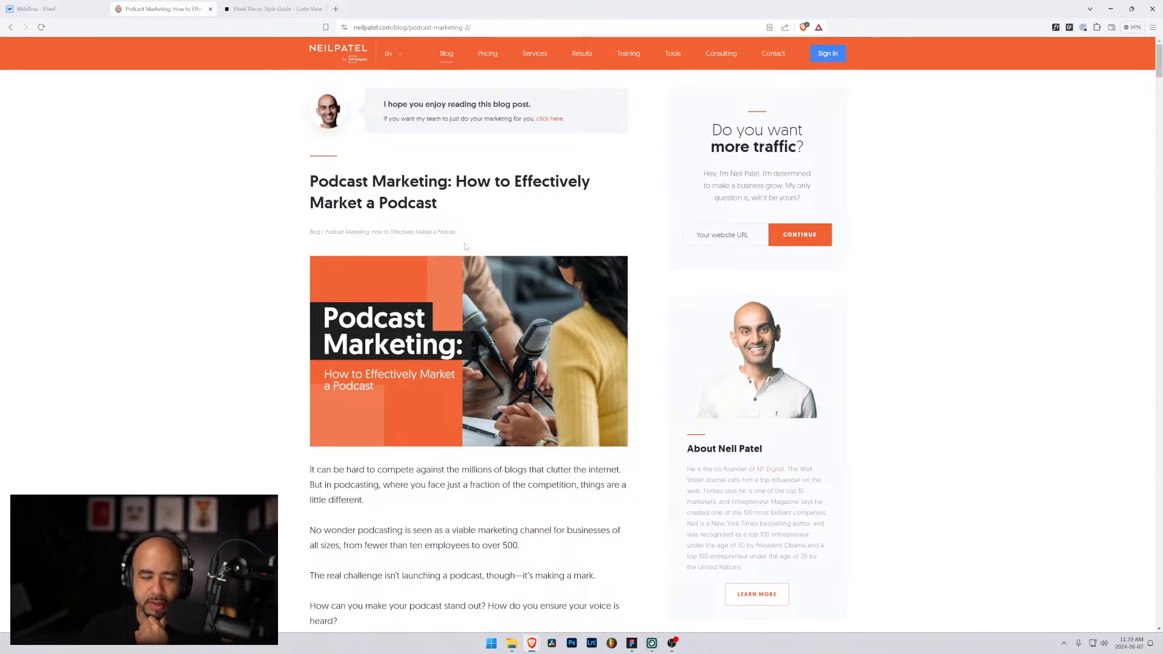
Step: Look over the reference article's opening paragraph, then go back to the Webflow tab
{"action": "scroll", "coordinate": [459, 279], "scroll_direction": "down", "scroll_amount": 2}
{"action": "scroll", "coordinate": [439, 219], "scroll_direction": "up", "scroll_amount": 1}
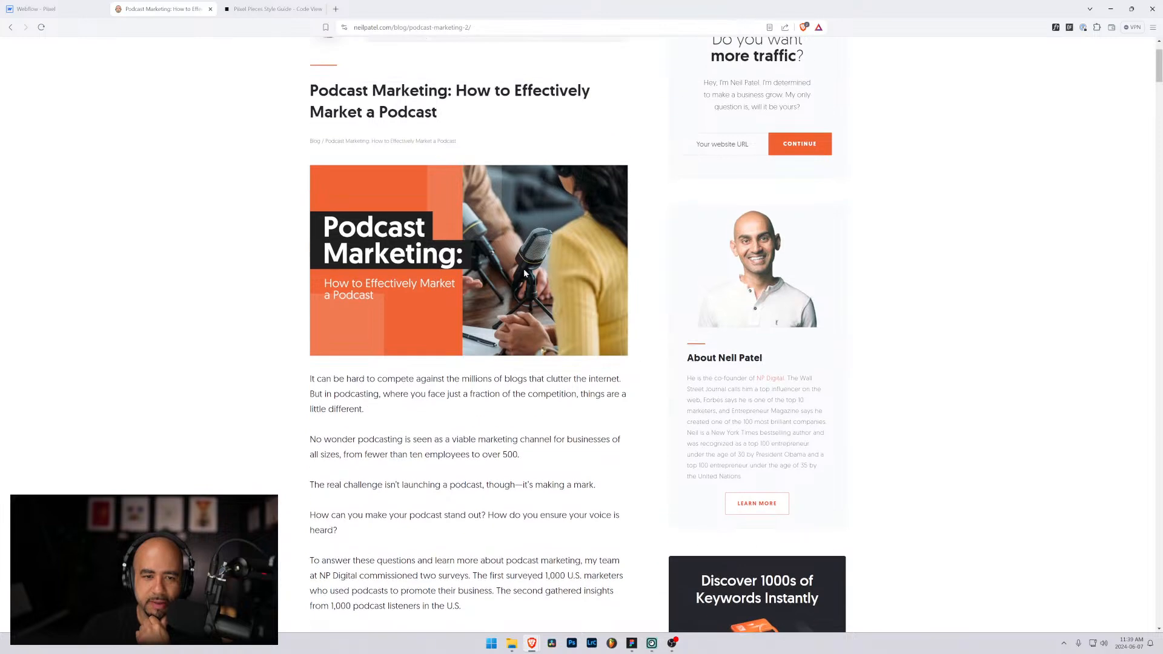
{"action": "scroll", "coordinate": [523, 268], "scroll_direction": "down", "scroll_amount": 2}
{"action": "left_click_drag", "start_coordinate": [314, 242], "coordinate": [388, 302]}
{"action": "scroll", "coordinate": [503, 328], "scroll_direction": "up", "scroll_amount": 4}
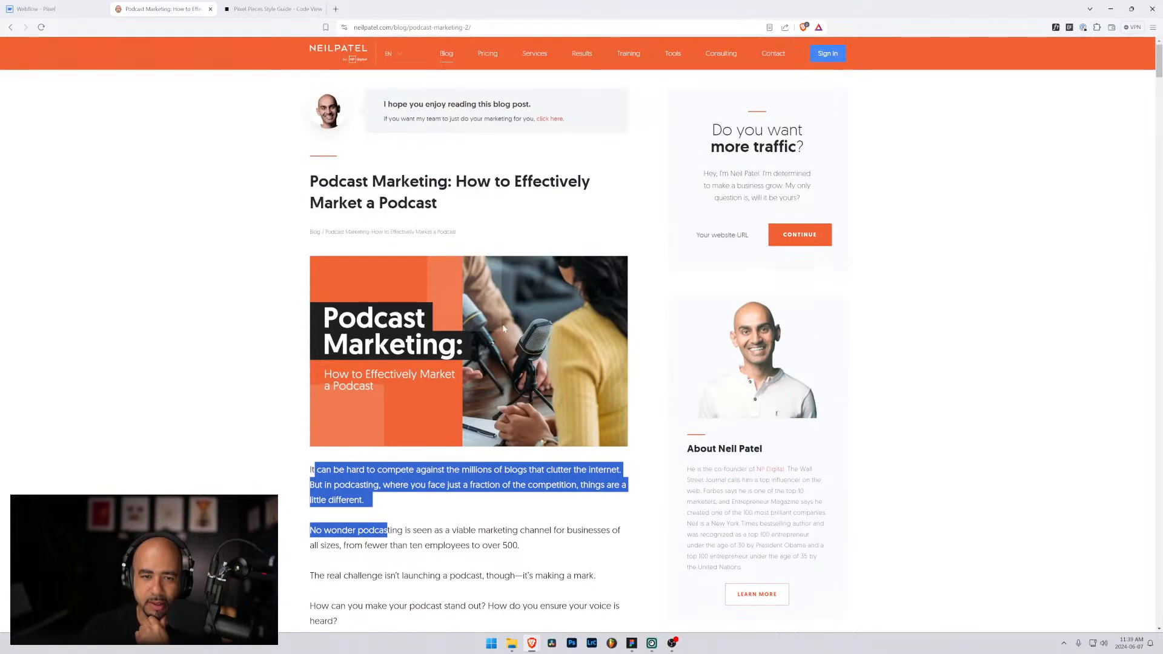
{"action": "left_click", "coordinate": [257, 219]}
{"action": "left_click", "coordinate": [69, 8]}
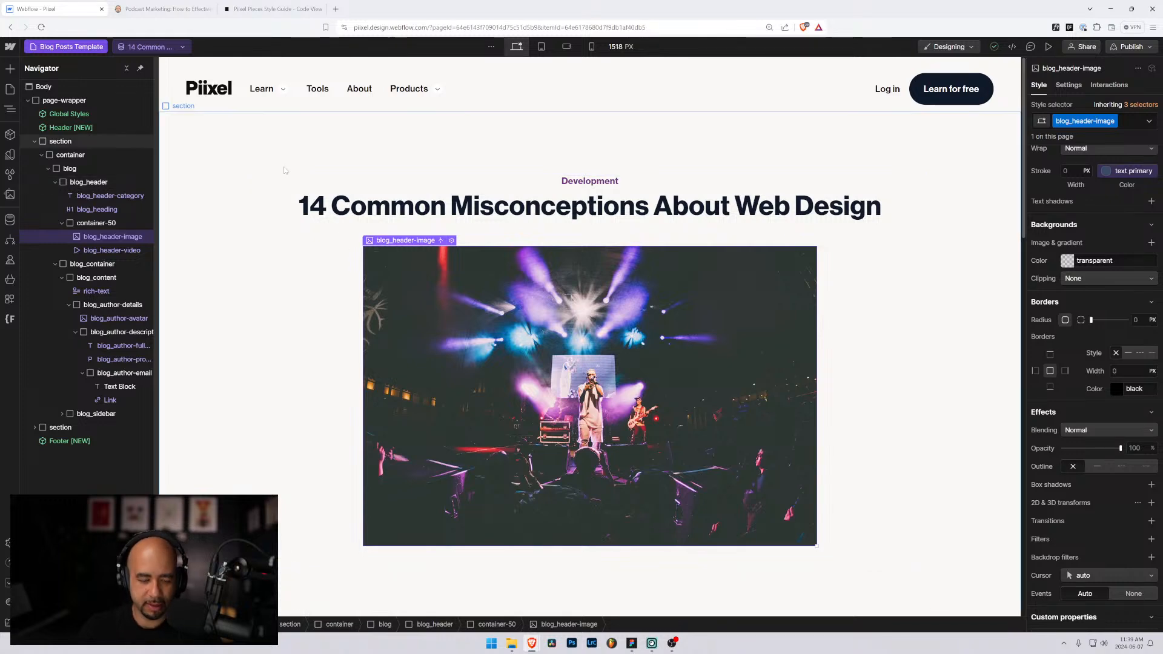
Step: Zoom out the Designer canvas and glance at the reference blog article
{"action": "key", "text": "ctrl+minus"}
{"action": "key", "text": "ctrl+minus"}
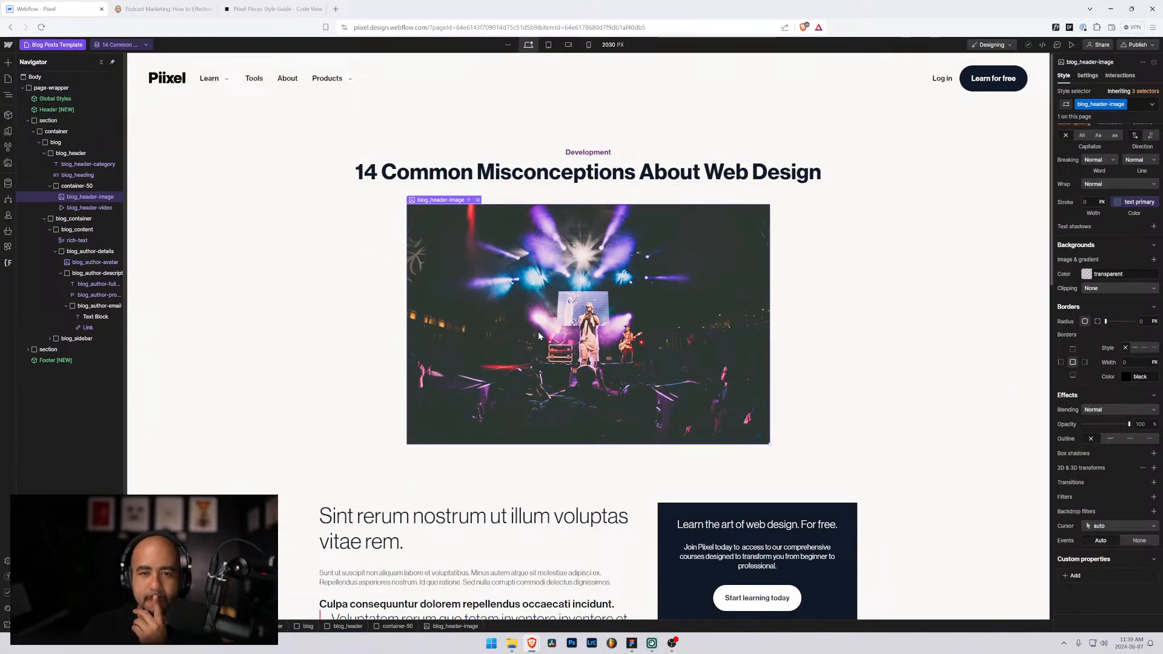
{"action": "left_click", "coordinate": [172, 6]}
{"action": "left_click", "coordinate": [46, 7]}
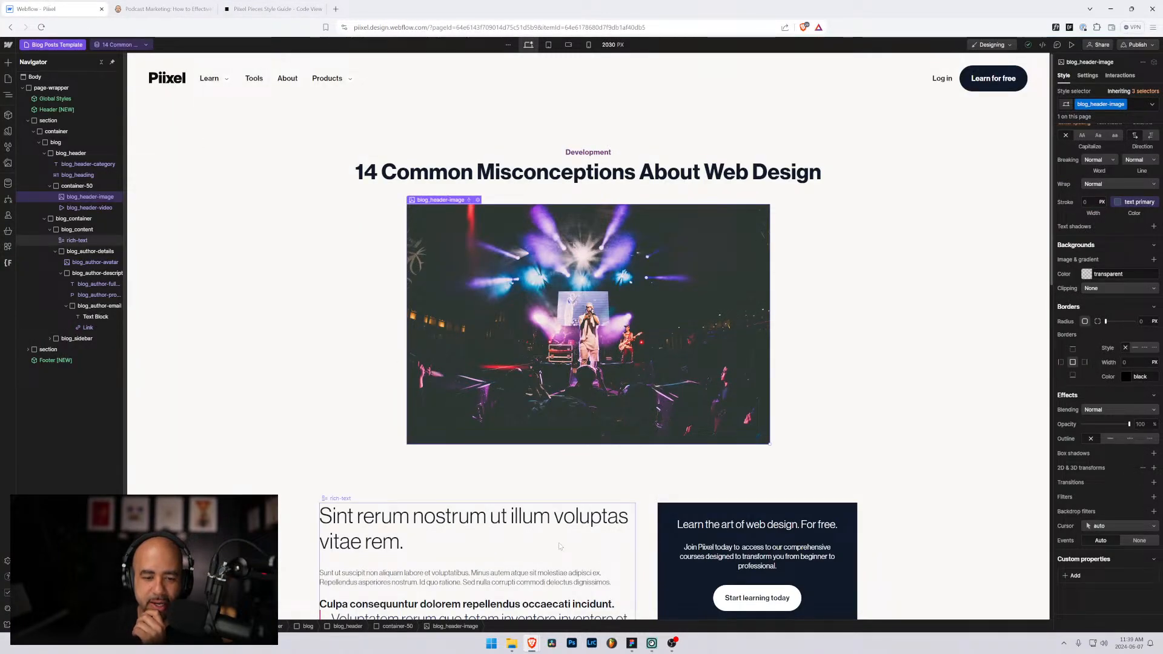
Step: Select the whole section wrapping the blog post header in the template
{"action": "scroll", "coordinate": [559, 545], "scroll_direction": "down", "scroll_amount": 3}
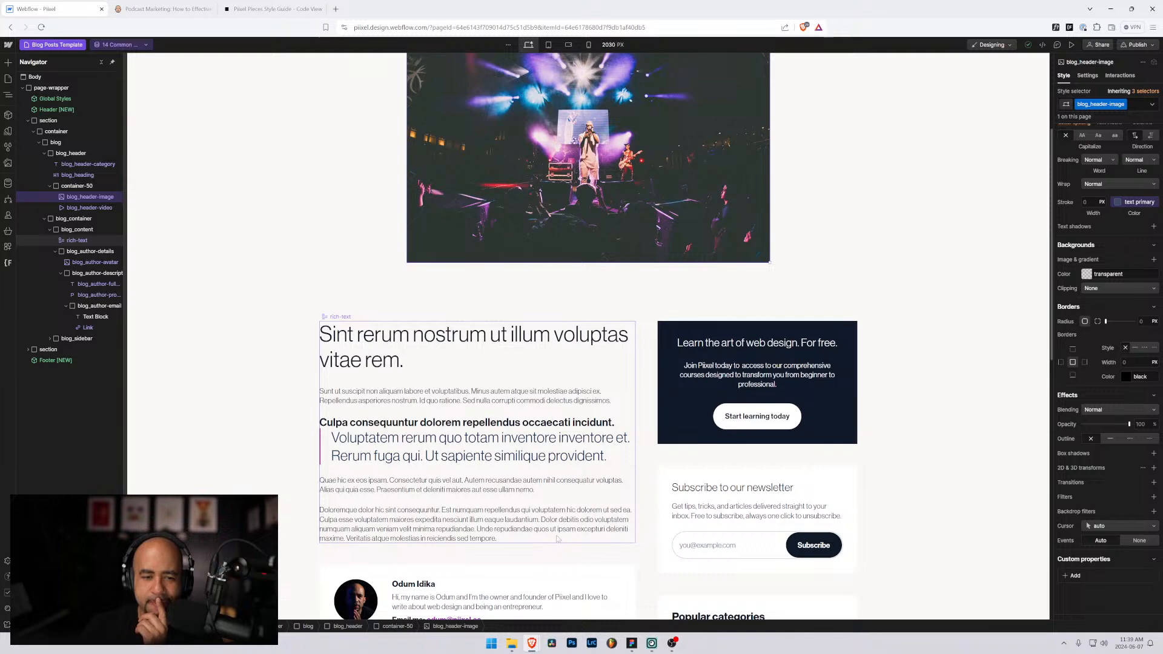
{"action": "scroll", "coordinate": [553, 516], "scroll_direction": "up", "scroll_amount": 3}
{"action": "scroll", "coordinate": [553, 517], "scroll_direction": "down", "scroll_amount": 3}
{"action": "scroll", "coordinate": [552, 516], "scroll_direction": "up", "scroll_amount": 3}
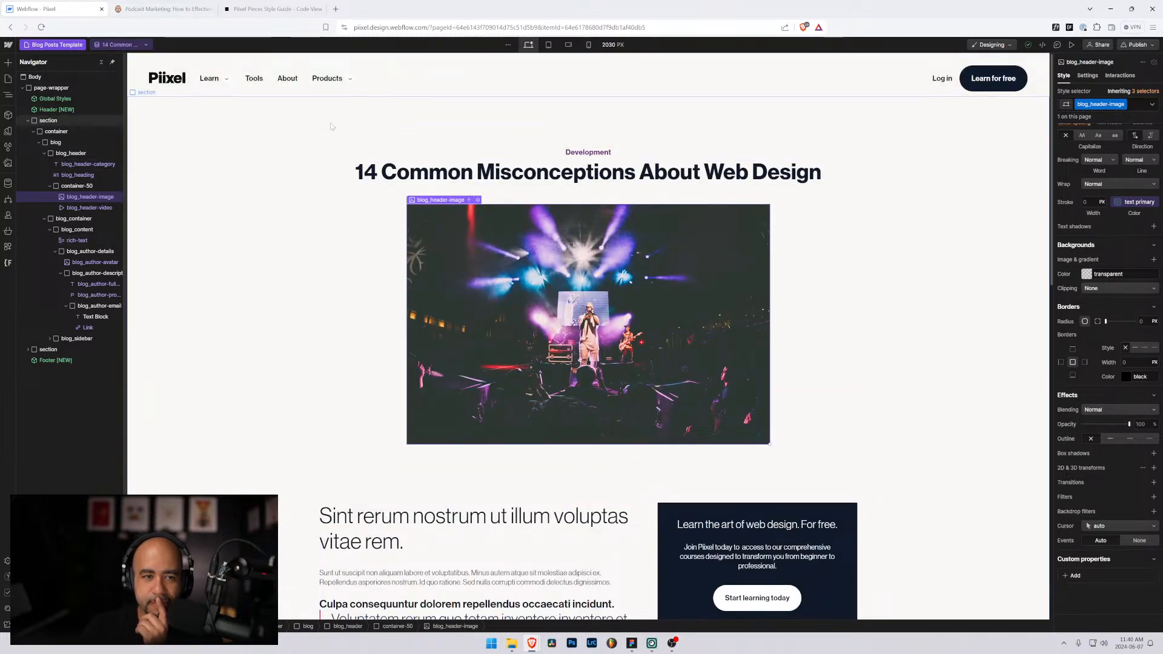
{"action": "left_click", "coordinate": [236, 130]}
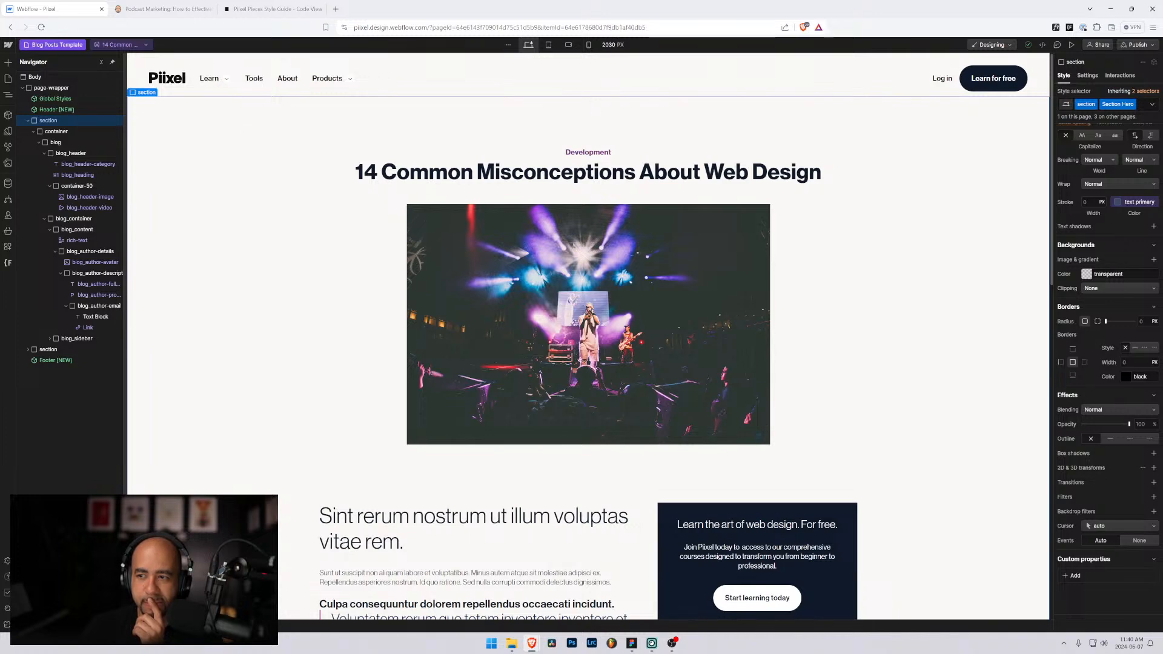
{"action": "scroll", "coordinate": [1089, 336], "scroll_direction": "up", "scroll_amount": 7}
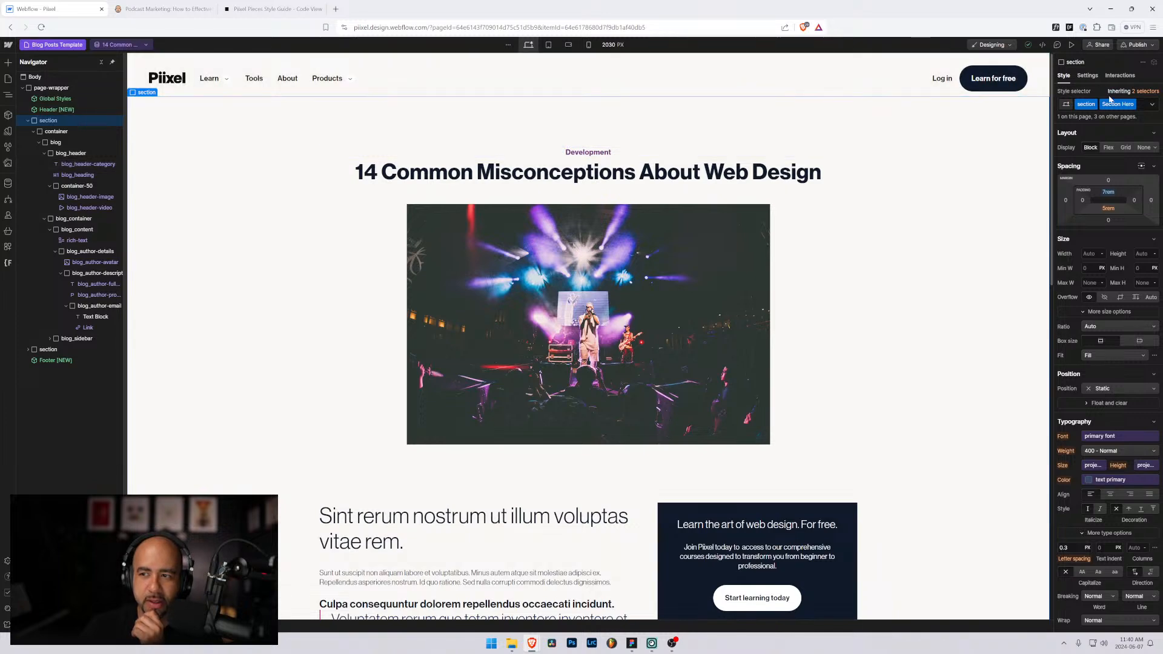
Step: Open the [Draft] Blog page and select its hero section
{"action": "key", "text": "p"}
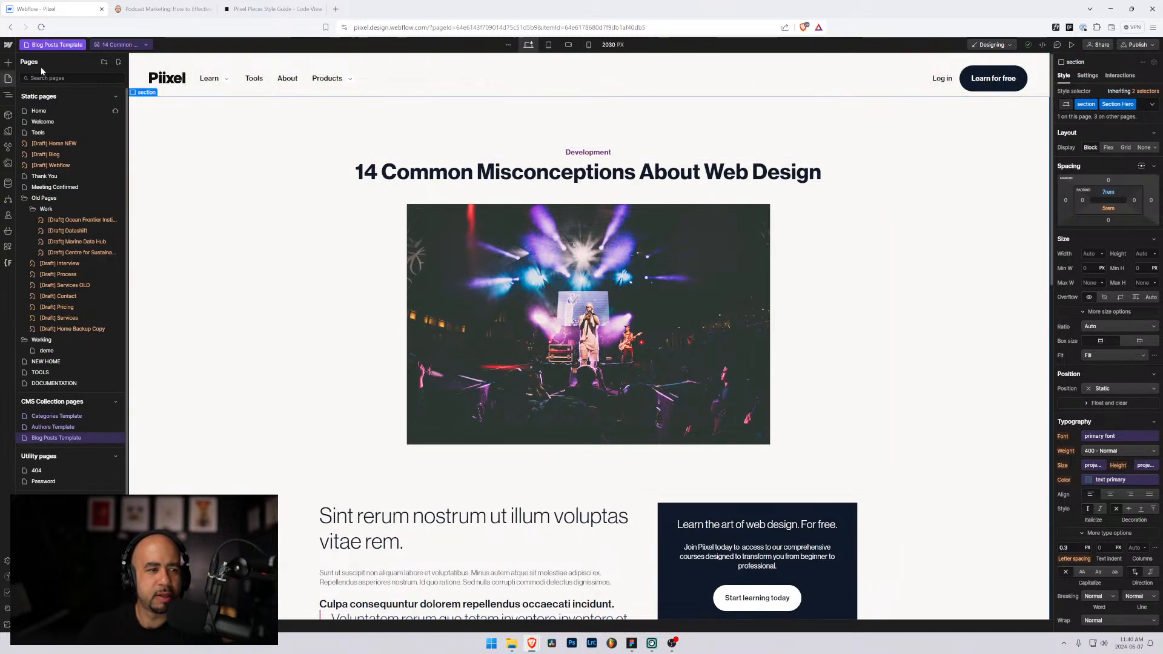
{"action": "left_click", "coordinate": [74, 155]}
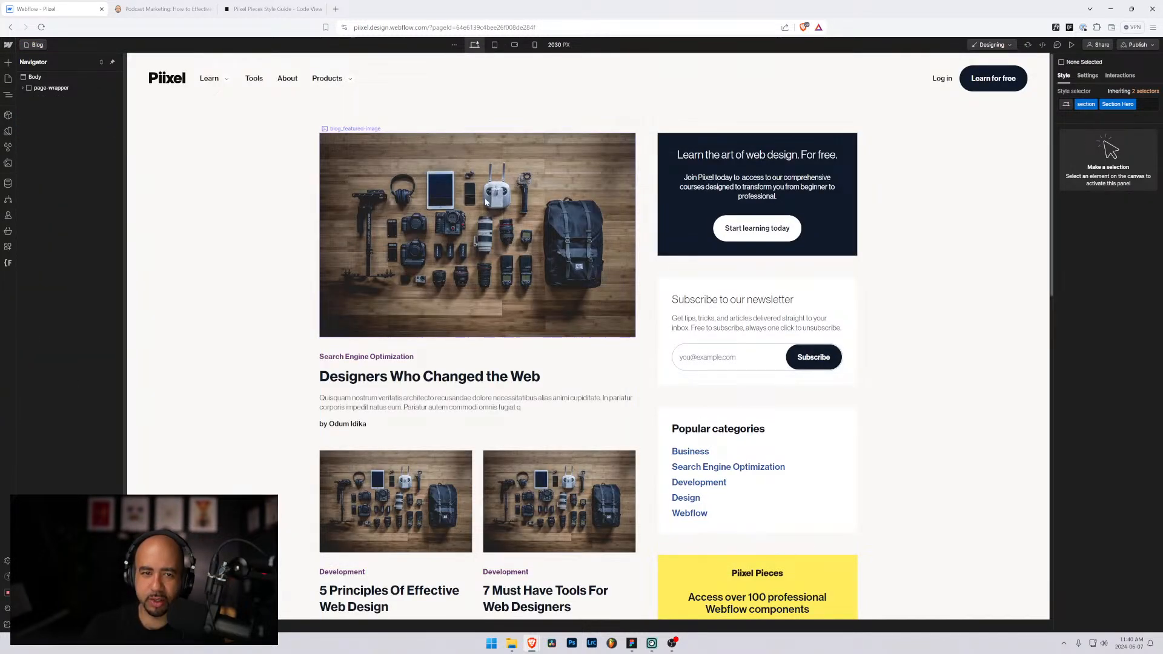
{"action": "left_click", "coordinate": [280, 150]}
Step: On the Blog Posts Template, delete the Section Hero combo class from the top section
{"action": "left_click", "coordinate": [34, 44]}
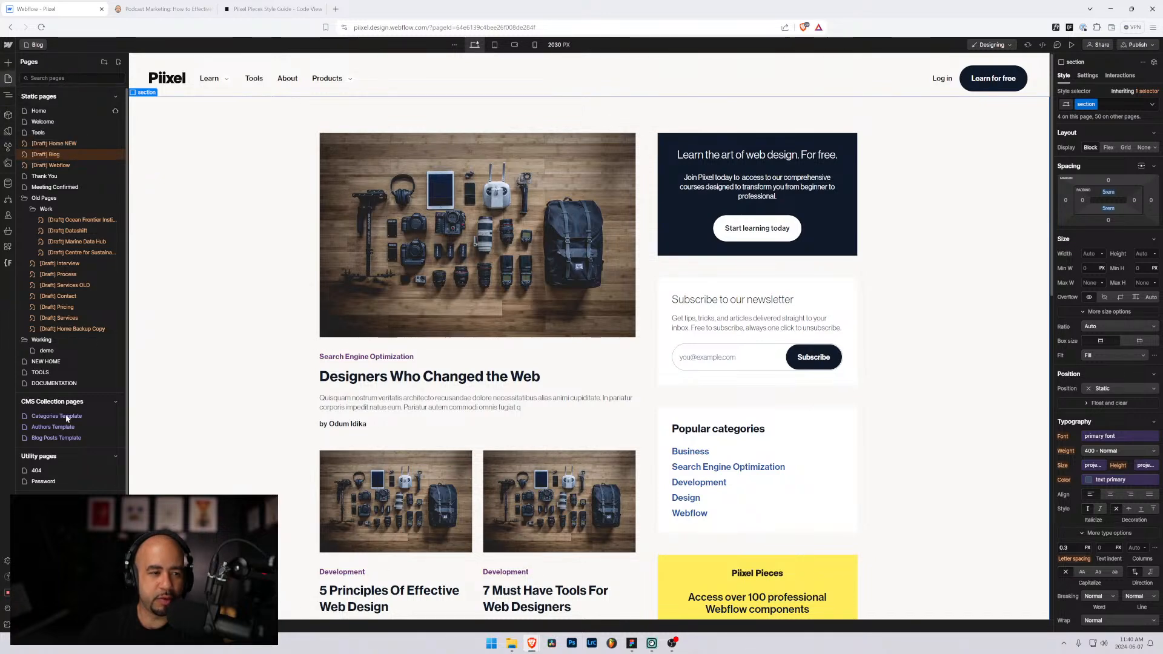
{"action": "left_click", "coordinate": [49, 437]}
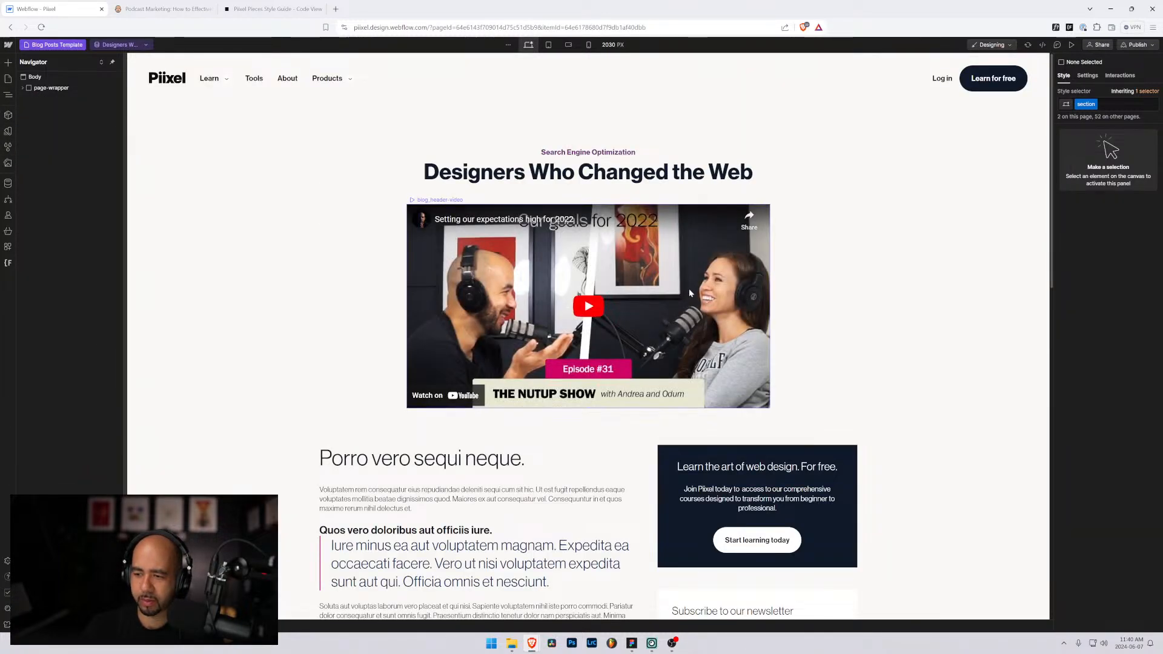
{"action": "left_click", "coordinate": [265, 150]}
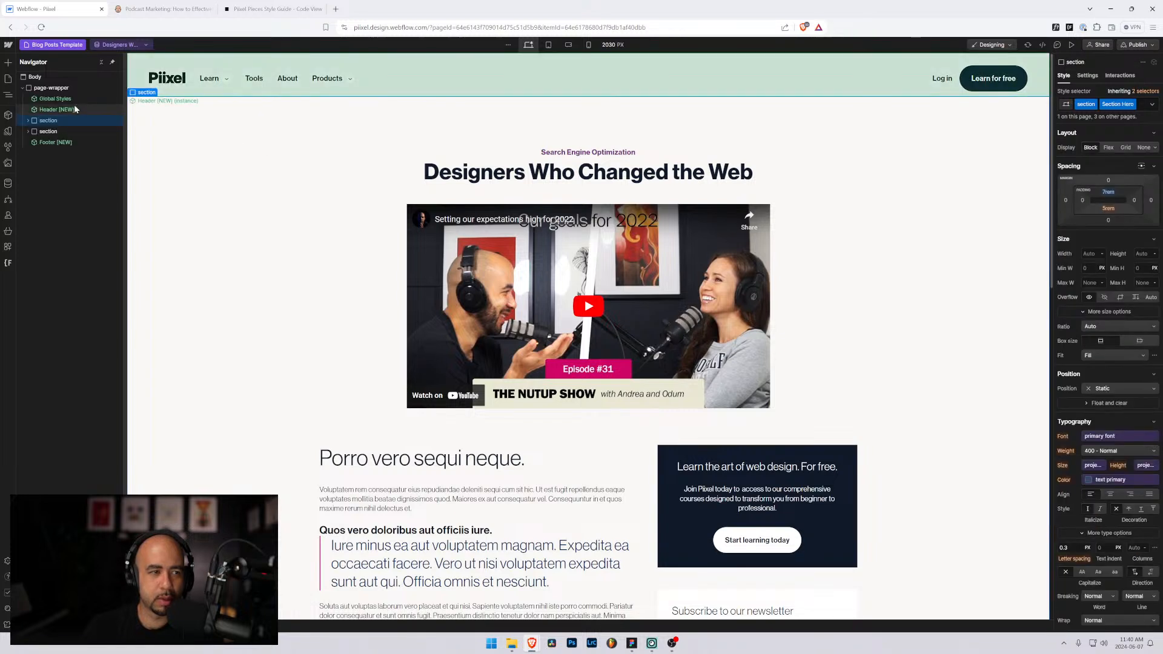
{"action": "left_click", "coordinate": [1146, 108]}
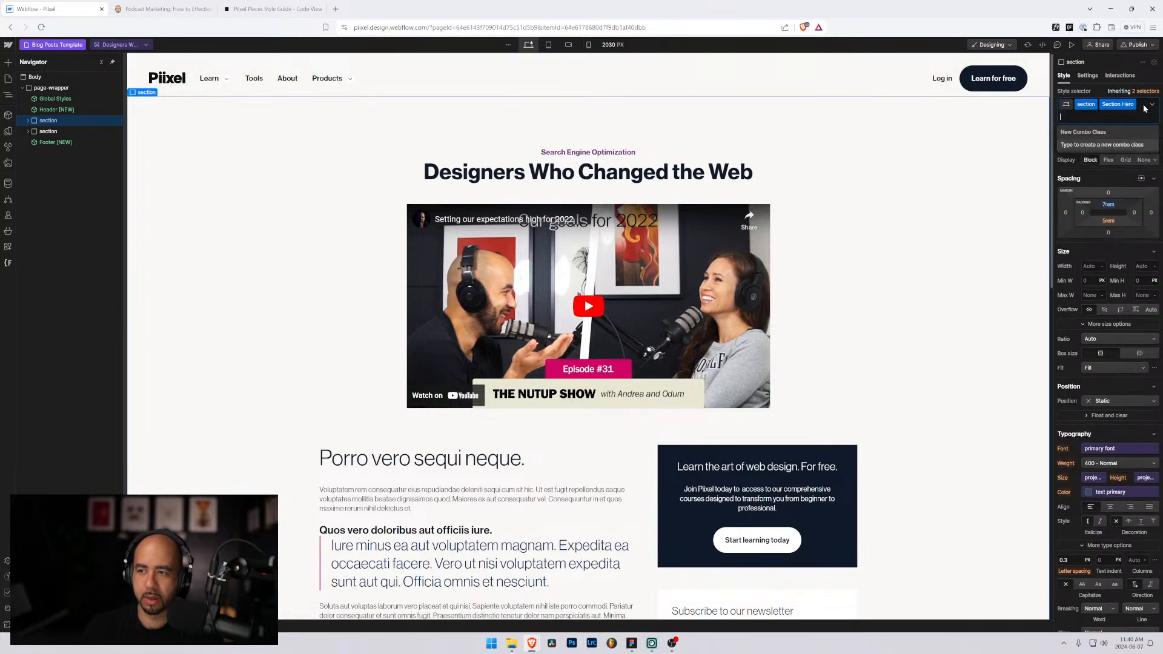
{"action": "key", "text": "BackSpace"}
{"action": "left_click", "coordinate": [874, 194]}
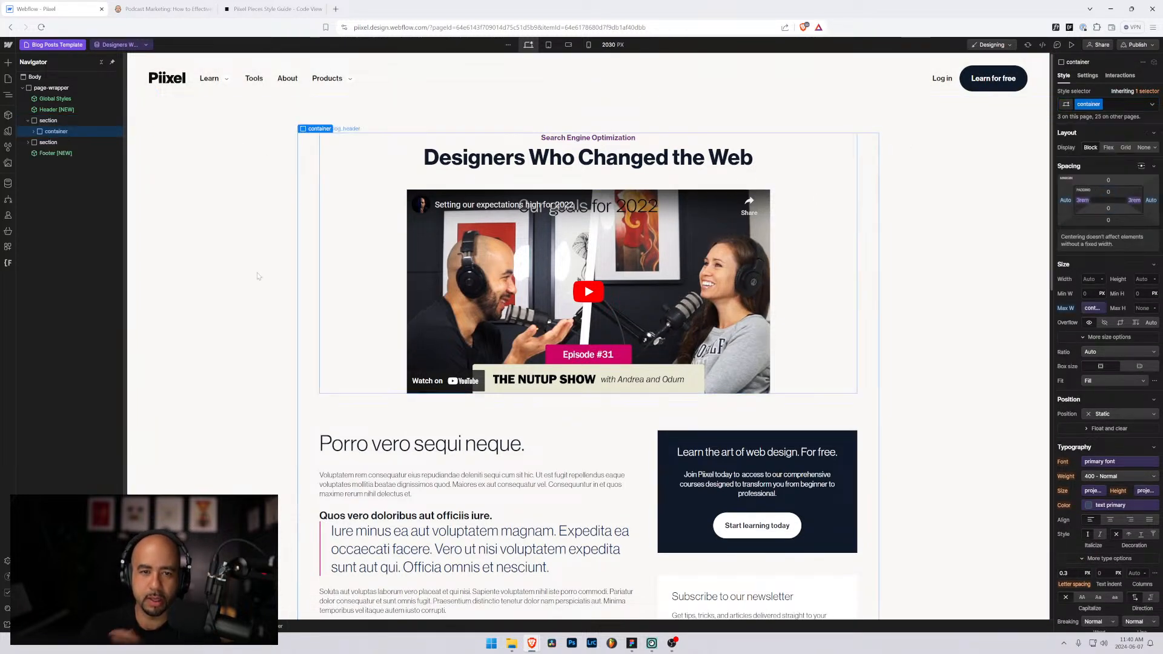
{"action": "left_click", "coordinate": [163, 269]}
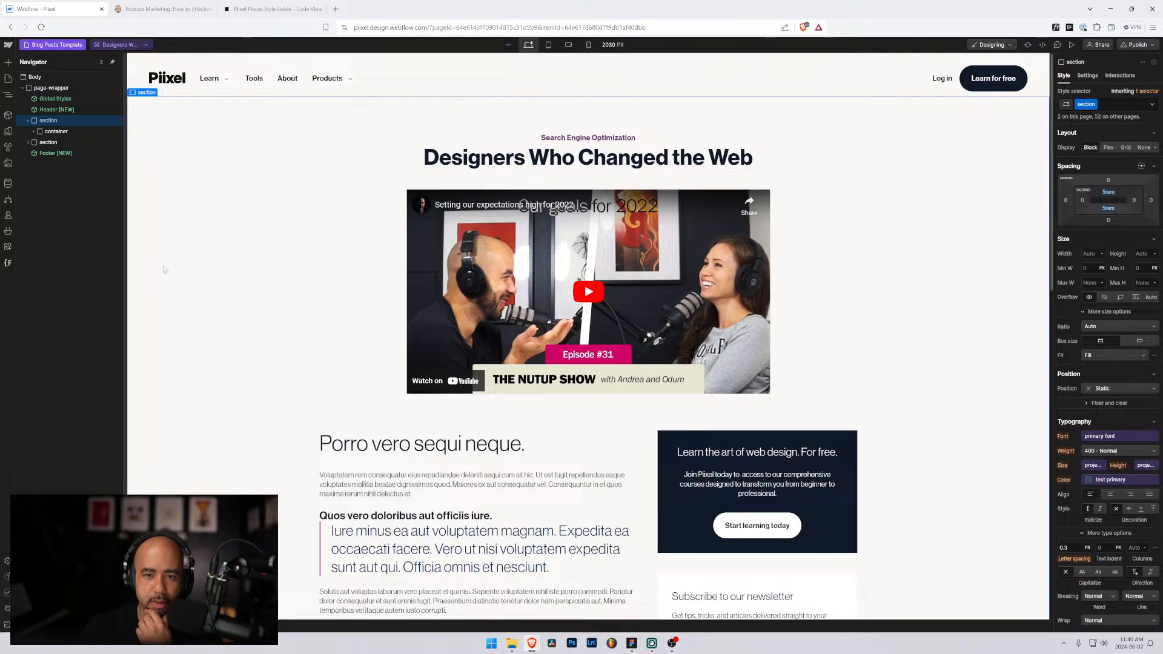
{"action": "left_click", "coordinate": [121, 44]}
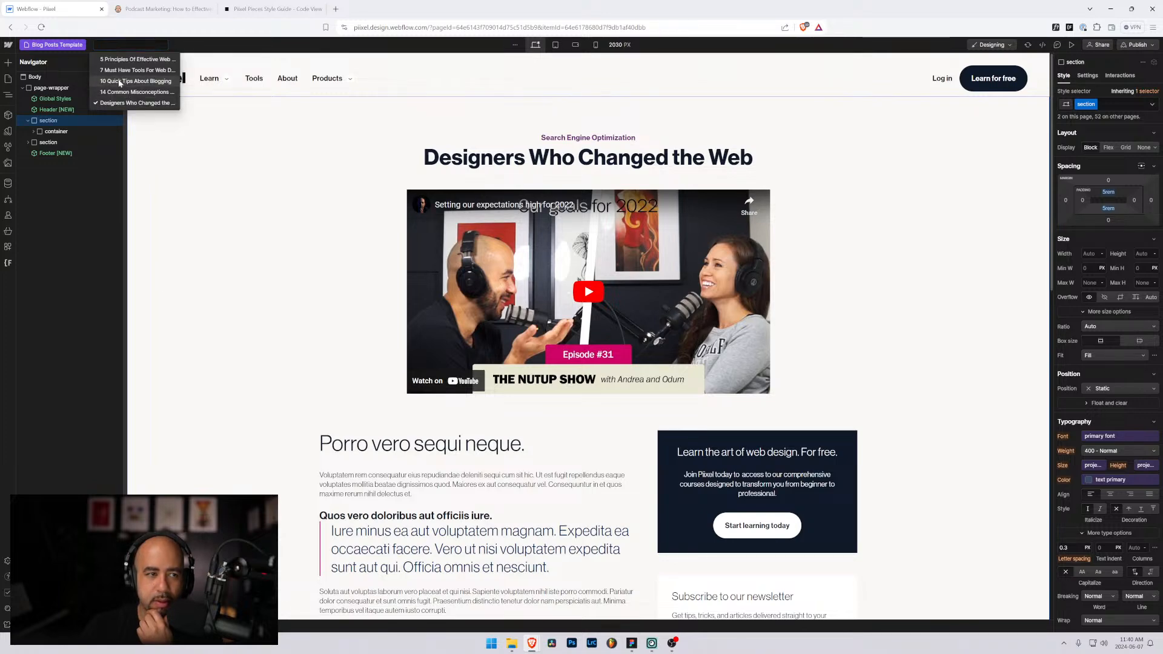
Step: Preview the template with '10 Quick Tips About Blogging', then view the Podcast Marketing reference article
{"action": "left_click", "coordinate": [118, 79]}
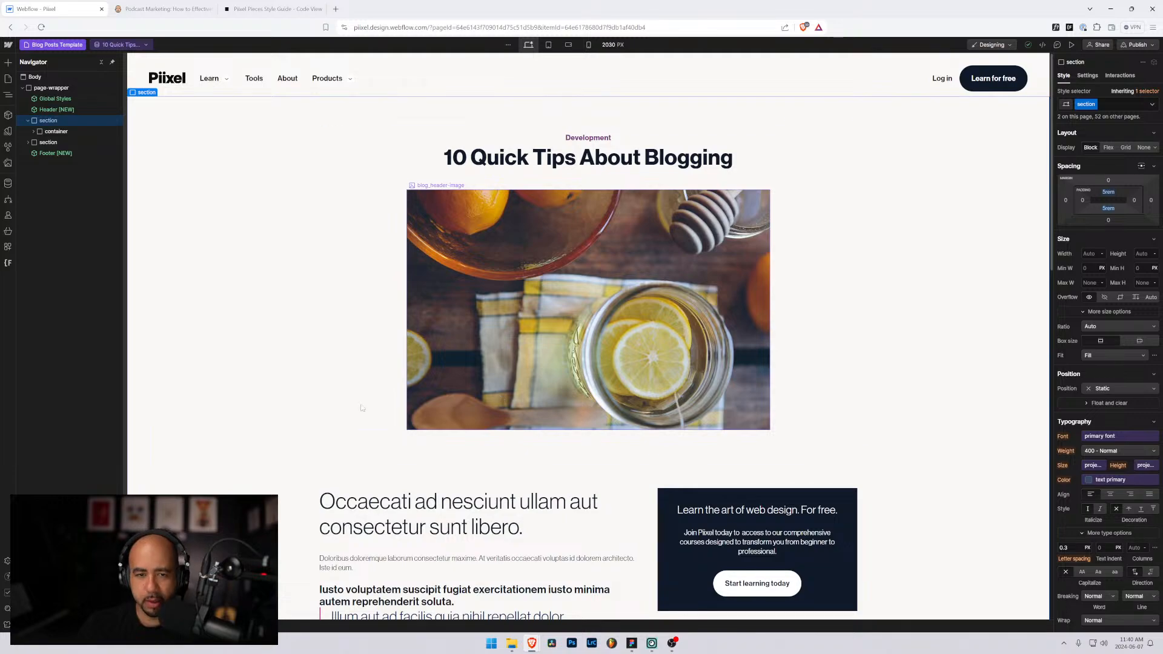
{"action": "scroll", "coordinate": [362, 408], "scroll_direction": "down", "scroll_amount": 10}
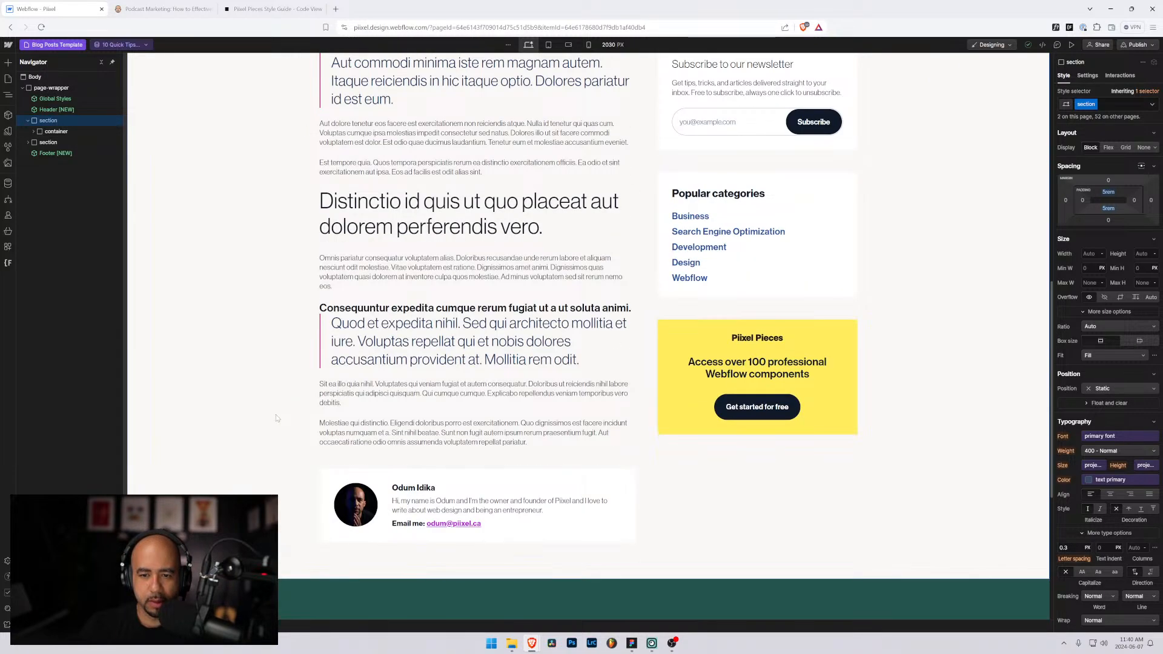
{"action": "scroll", "coordinate": [276, 418], "scroll_direction": "down", "scroll_amount": 2}
{"action": "scroll", "coordinate": [269, 418], "scroll_direction": "up", "scroll_amount": 2}
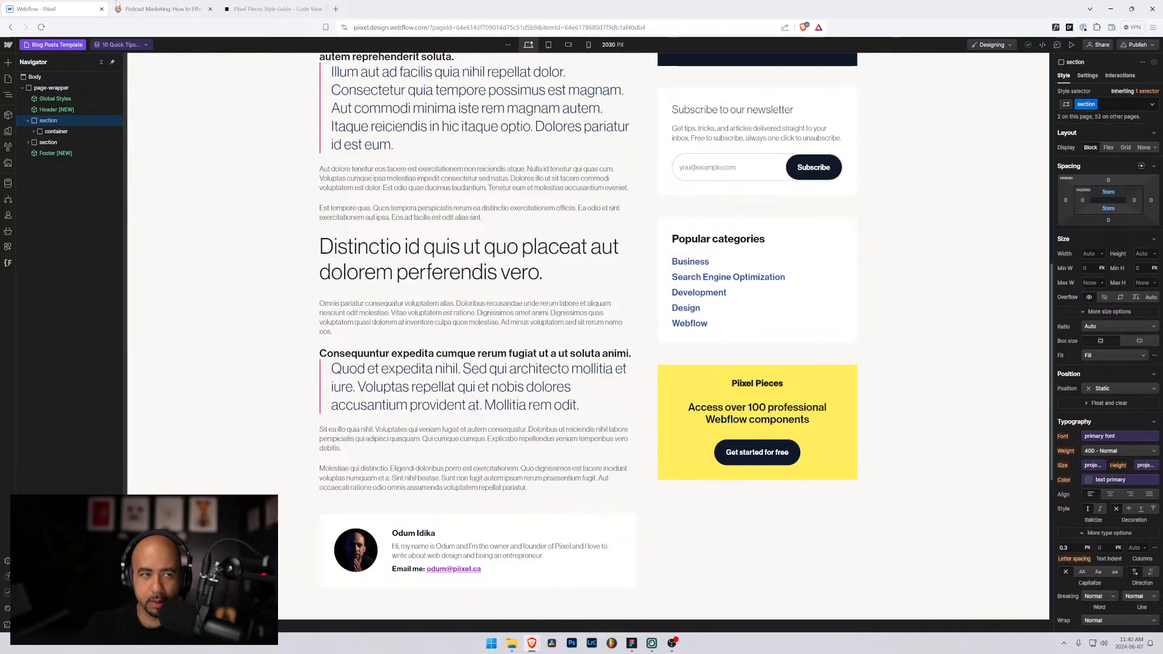
{"action": "left_click", "coordinate": [159, 8]}
{"action": "mouse_move", "coordinate": [1156, 77]}
{"action": "left_mouse_down"}
{"action": "mouse_move", "coordinate": [1159, 609]}
{"action": "mouse_move", "coordinate": [1155, 69]}
{"action": "left_mouse_up"}
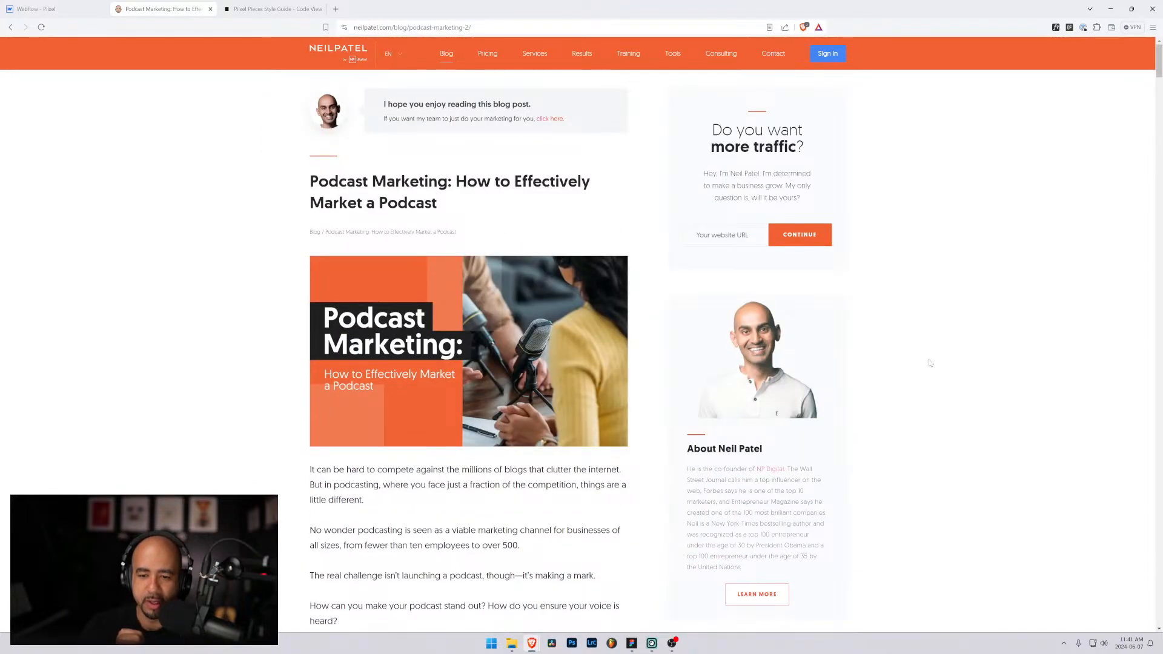
Step: Study the neilpatel.com author bio box's heading and text, then return to the Webflow Designer
{"action": "scroll", "coordinate": [896, 347], "scroll_direction": "down", "scroll_amount": 5}
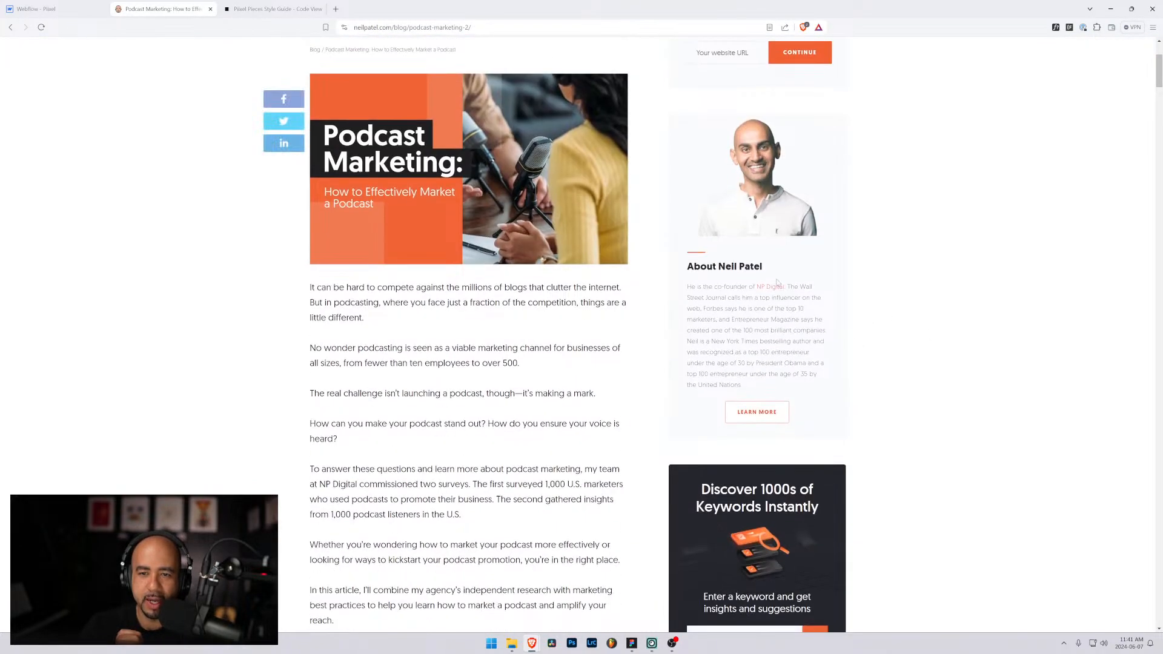
{"action": "left_click_drag", "start_coordinate": [736, 219], "coordinate": [689, 93]}
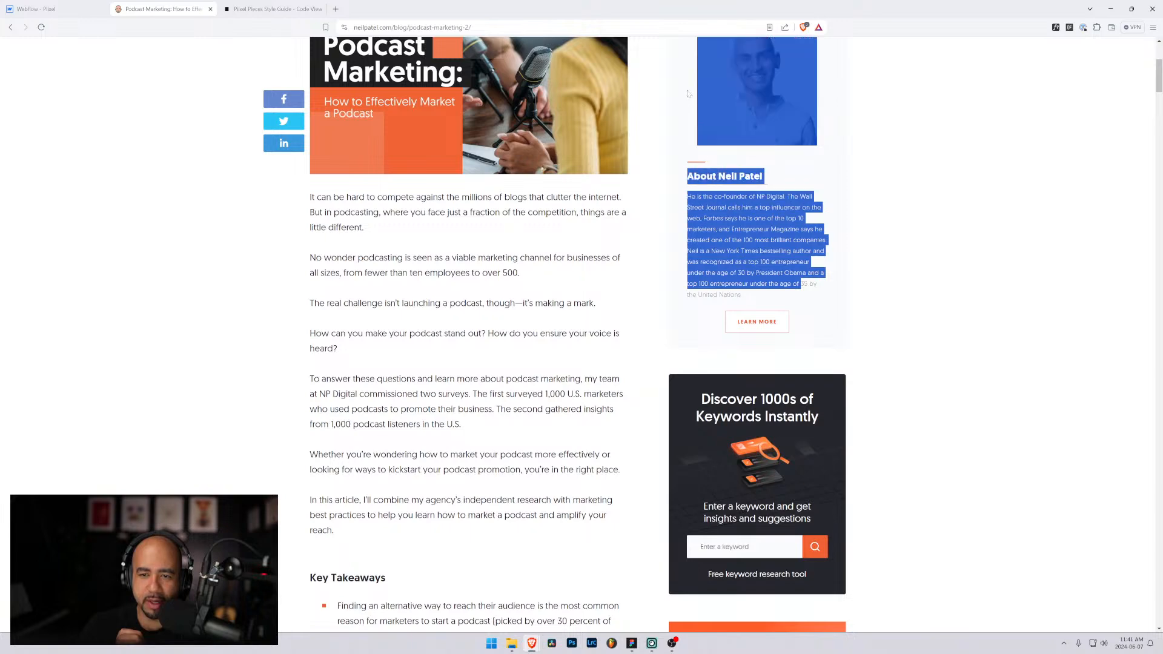
{"action": "left_click", "coordinate": [679, 157]}
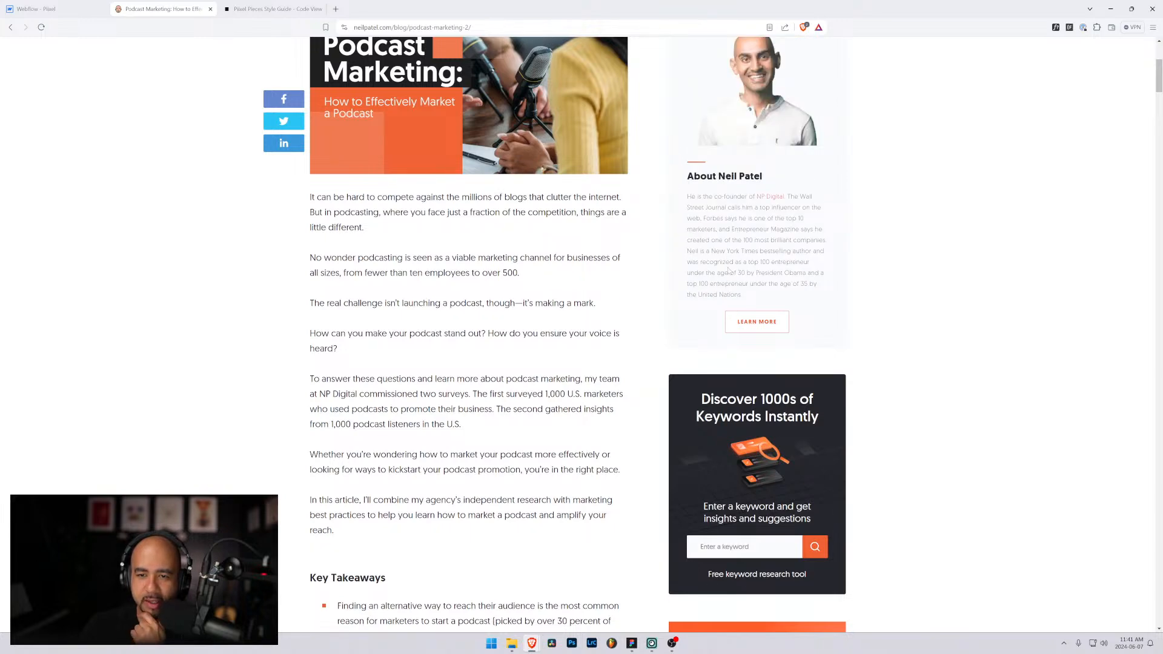
{"action": "scroll", "coordinate": [729, 269], "scroll_direction": "up", "scroll_amount": 5}
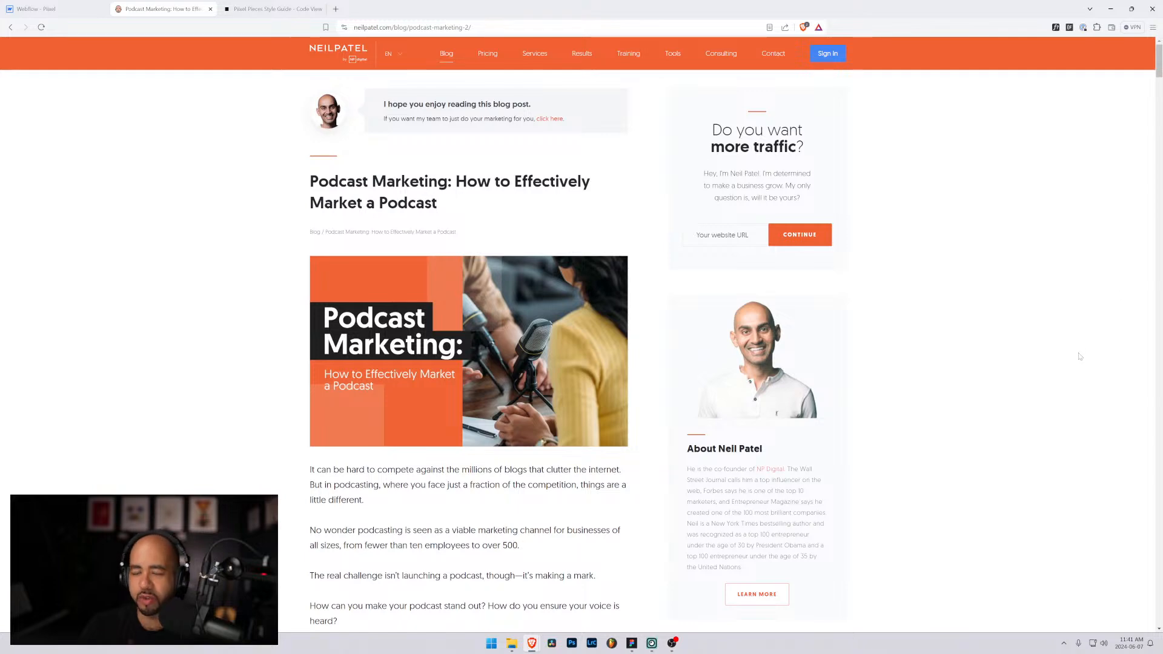
{"action": "scroll", "coordinate": [1039, 377], "scroll_direction": "down", "scroll_amount": 5}
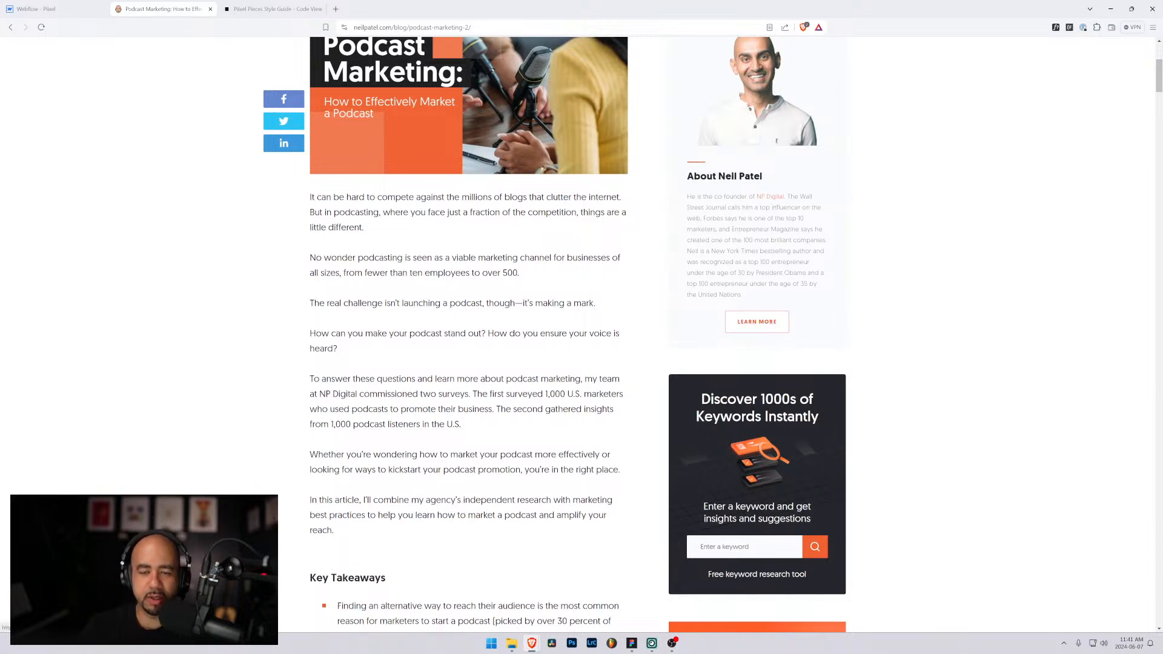
{"action": "left_click", "coordinate": [57, 7]}
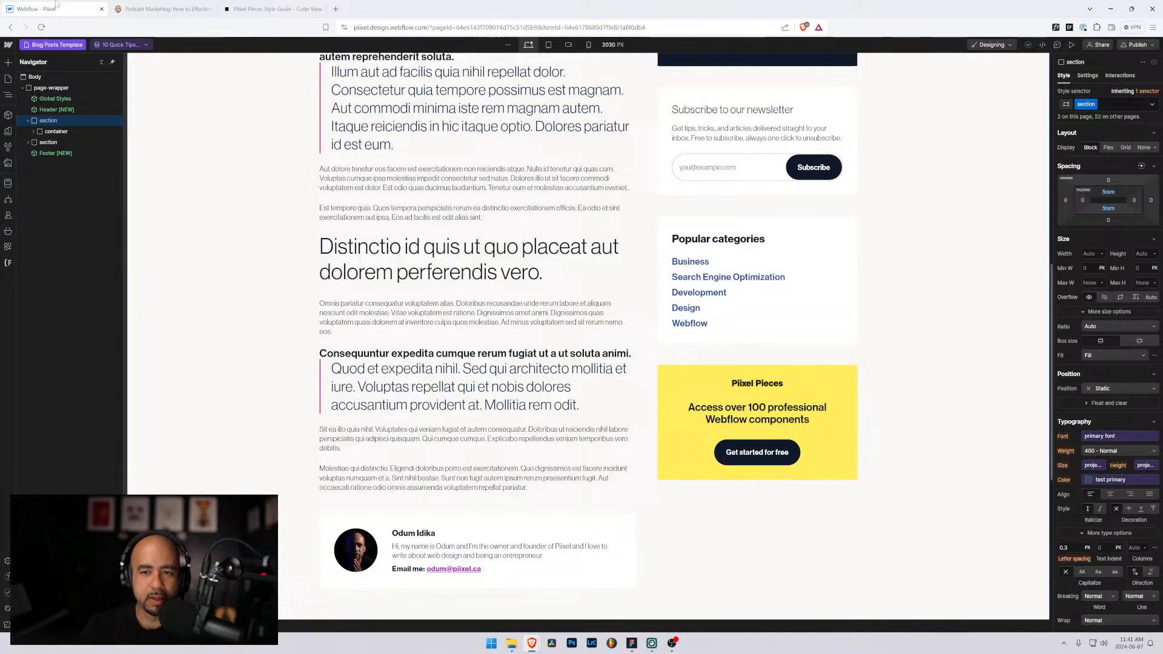
{"action": "left_click", "coordinate": [334, 530]}
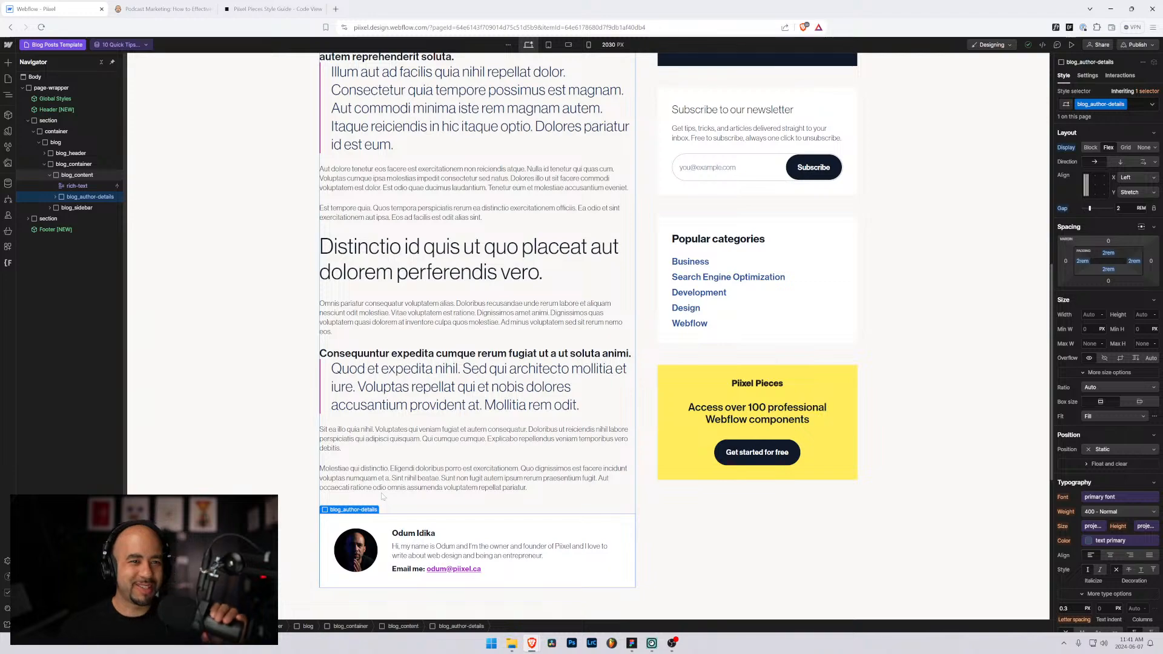
{"action": "scroll", "coordinate": [644, 398], "scroll_direction": "up", "scroll_amount": 9}
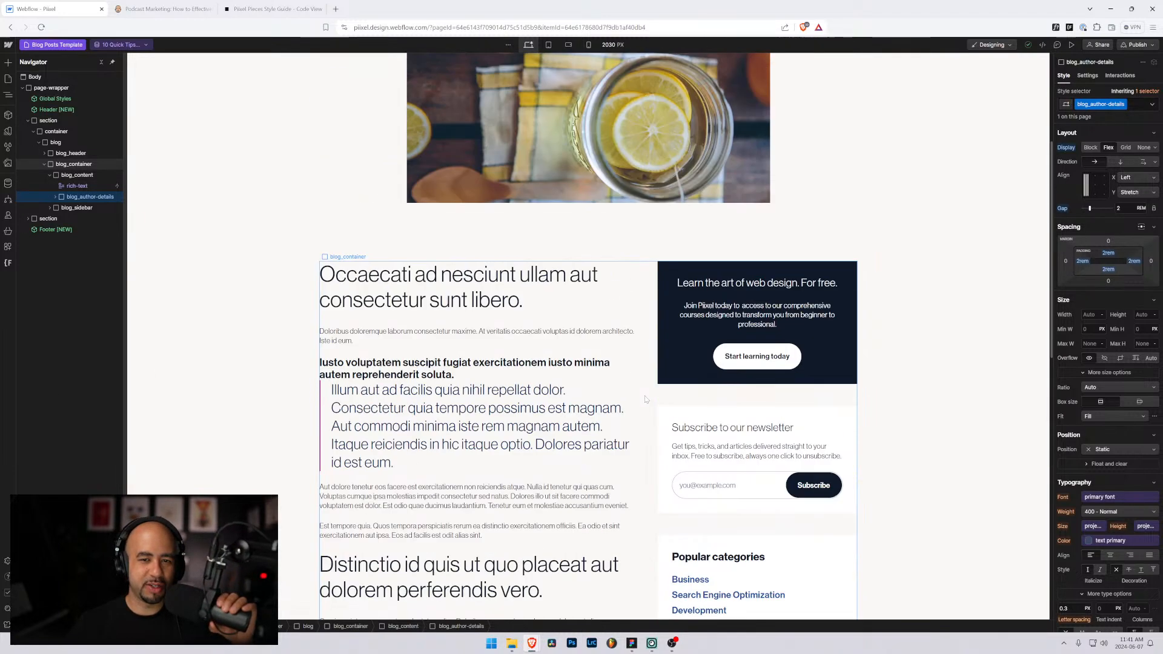